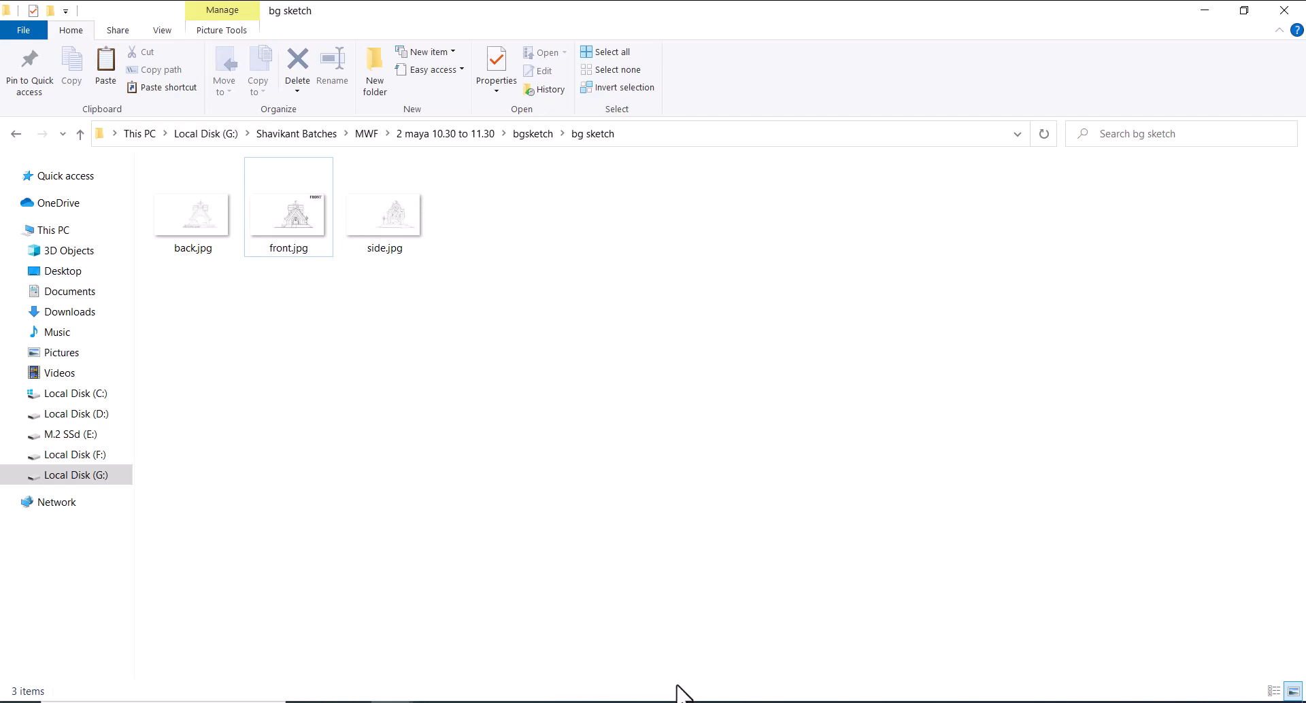
Open front.jpg from the bg sketch folder in Photoshop
left_click(297, 232)
right_click(296, 231)
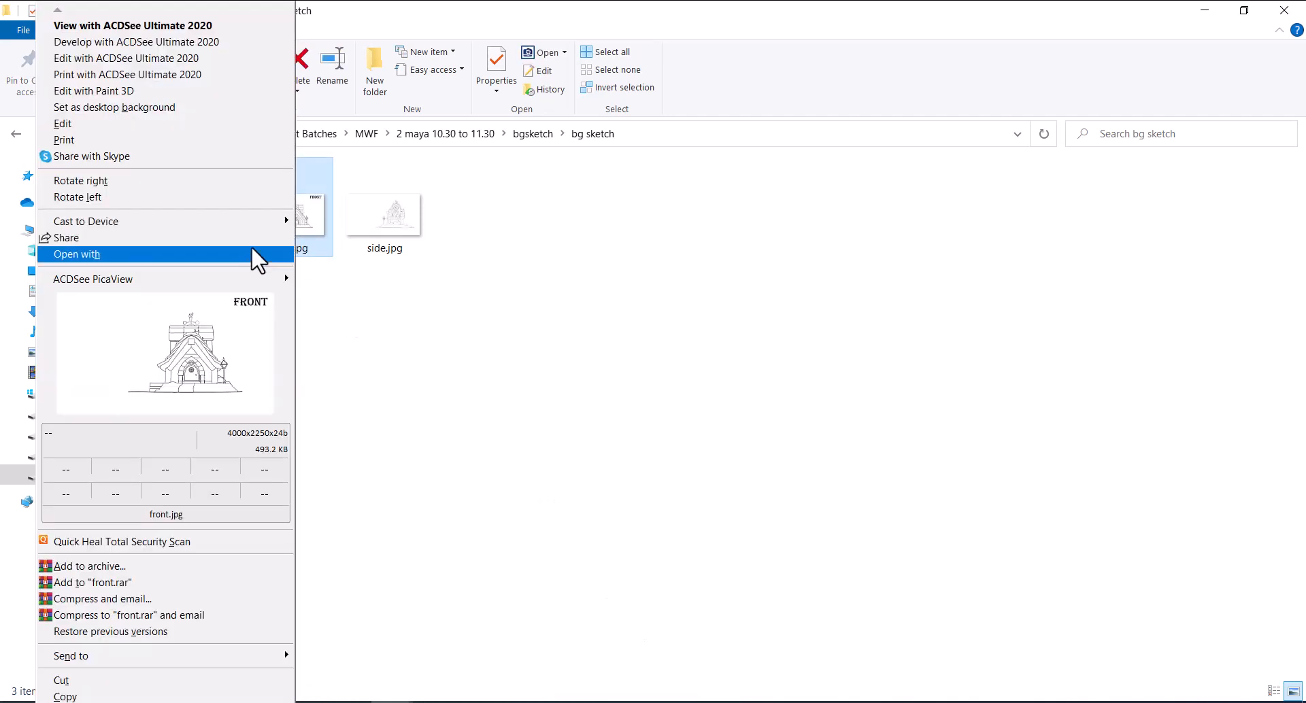
mouse_move(256, 254)
left_click(386, 281)
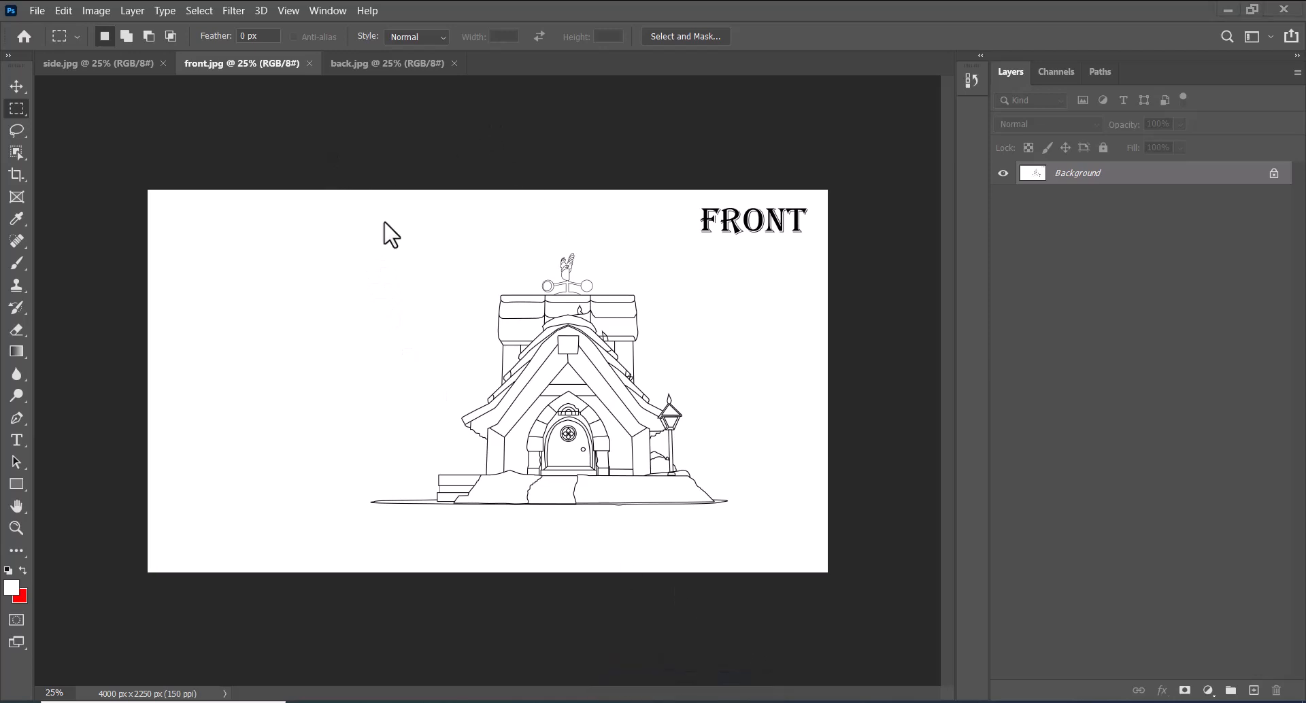
Return to the bg sketch folder and open side.jpg in Photoshop
mouse_move(467, 689)
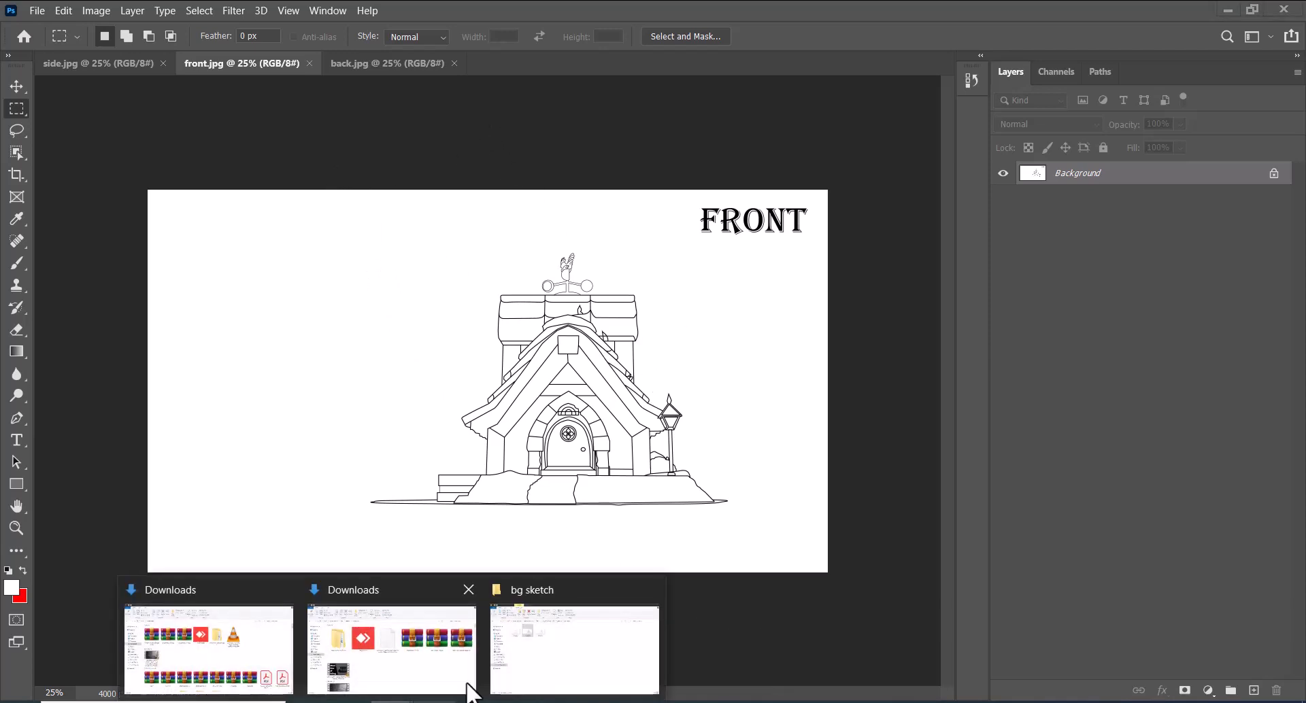
left_click(572, 653)
left_click(403, 237)
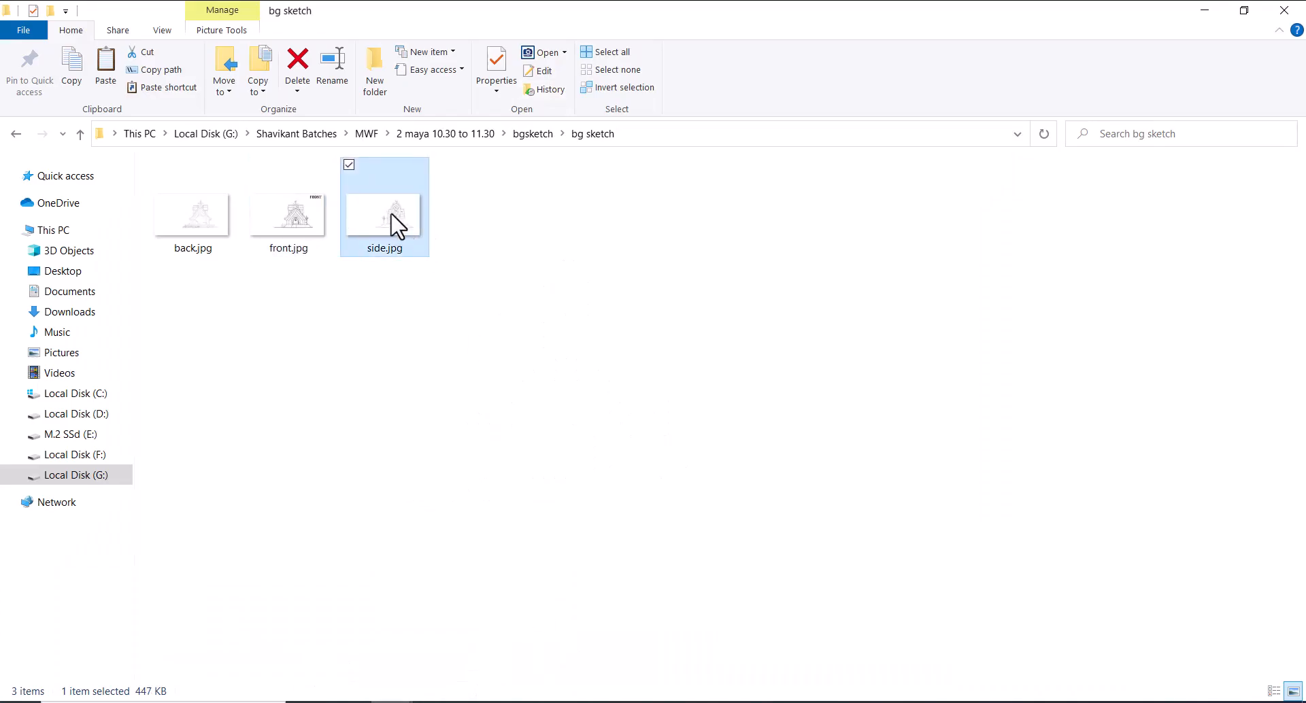
right_click(394, 225)
mouse_move(344, 255)
left_click(470, 273)
Check the back and side sketches, and float front.jpg in its own window
left_click(371, 65)
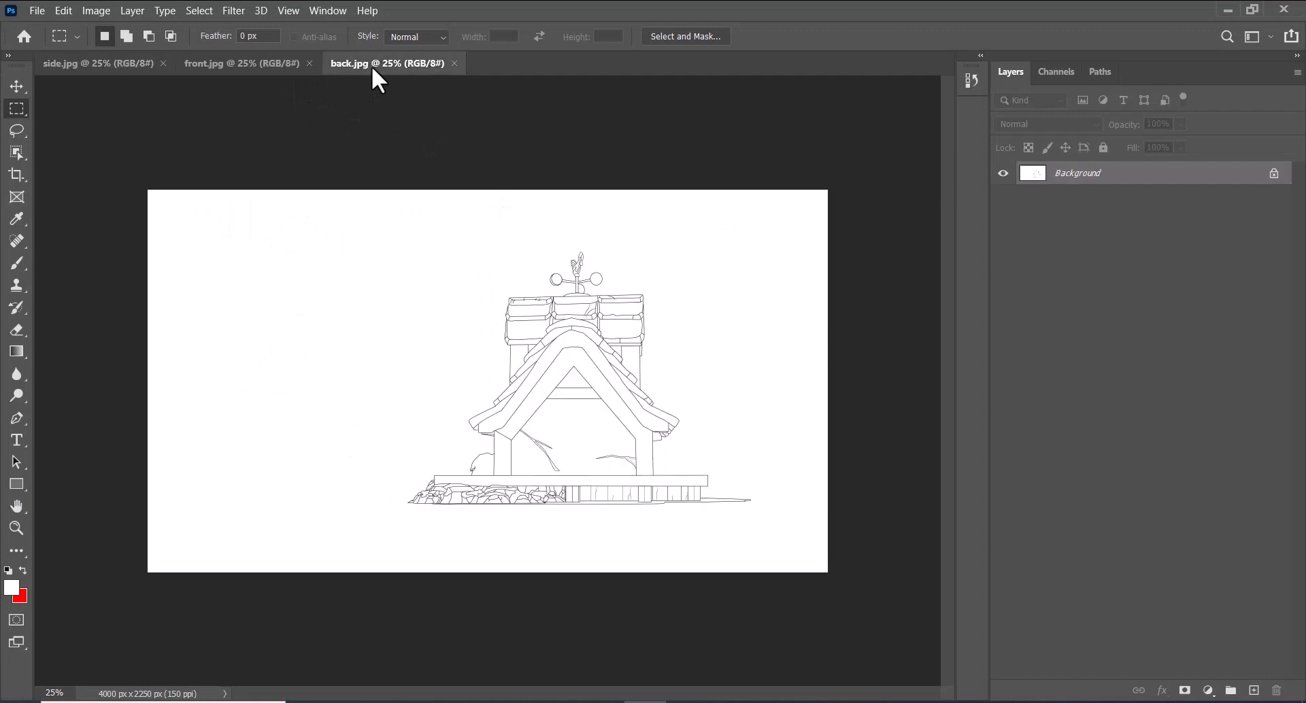
left_click(76, 63)
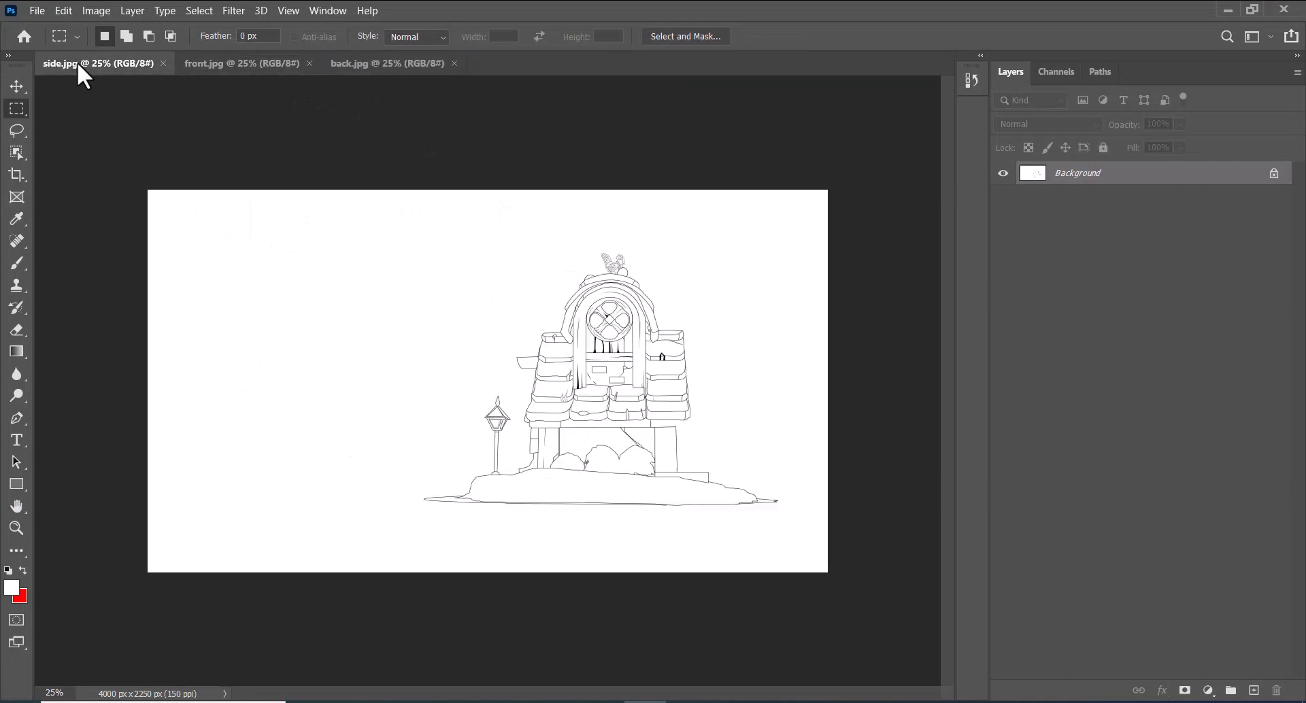
left_click(244, 63)
left_click_drag(249, 64, 411, 135)
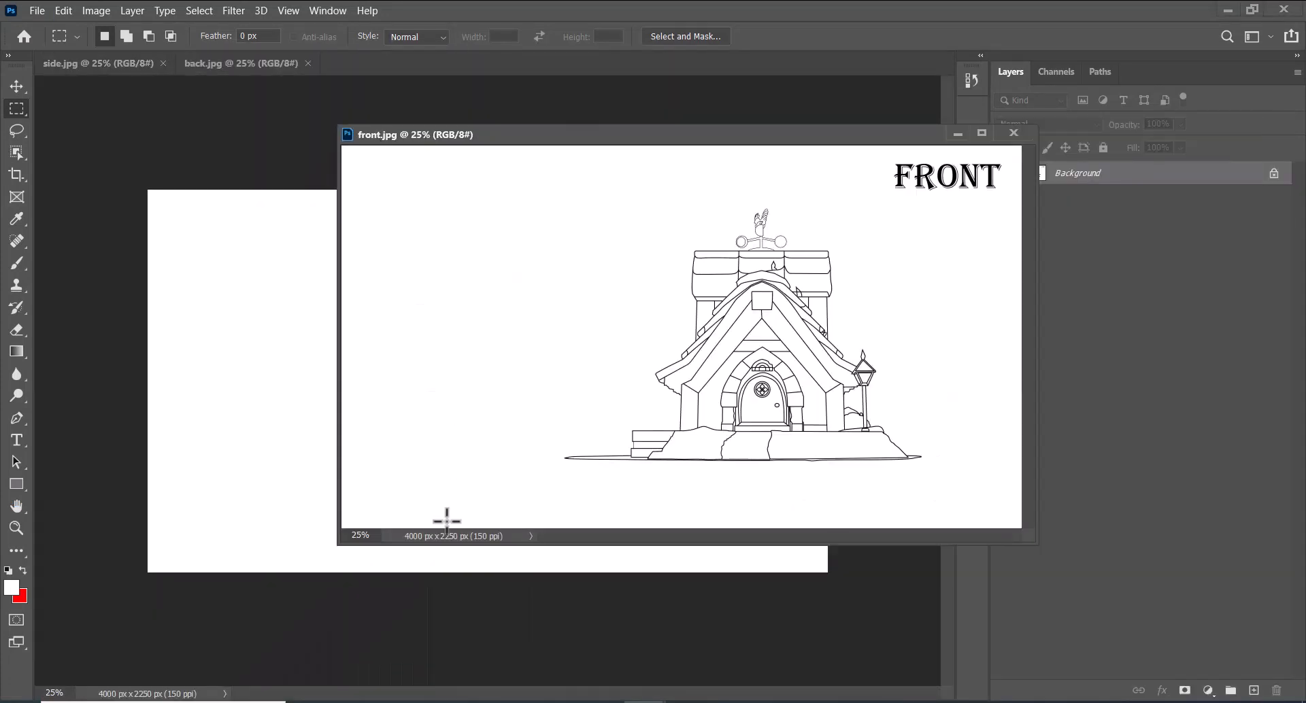
Copy the side.jpg sketch into front.jpg as a new layer with the Move tool, and reposition and enlarge the front.jpg window
left_click(102, 124)
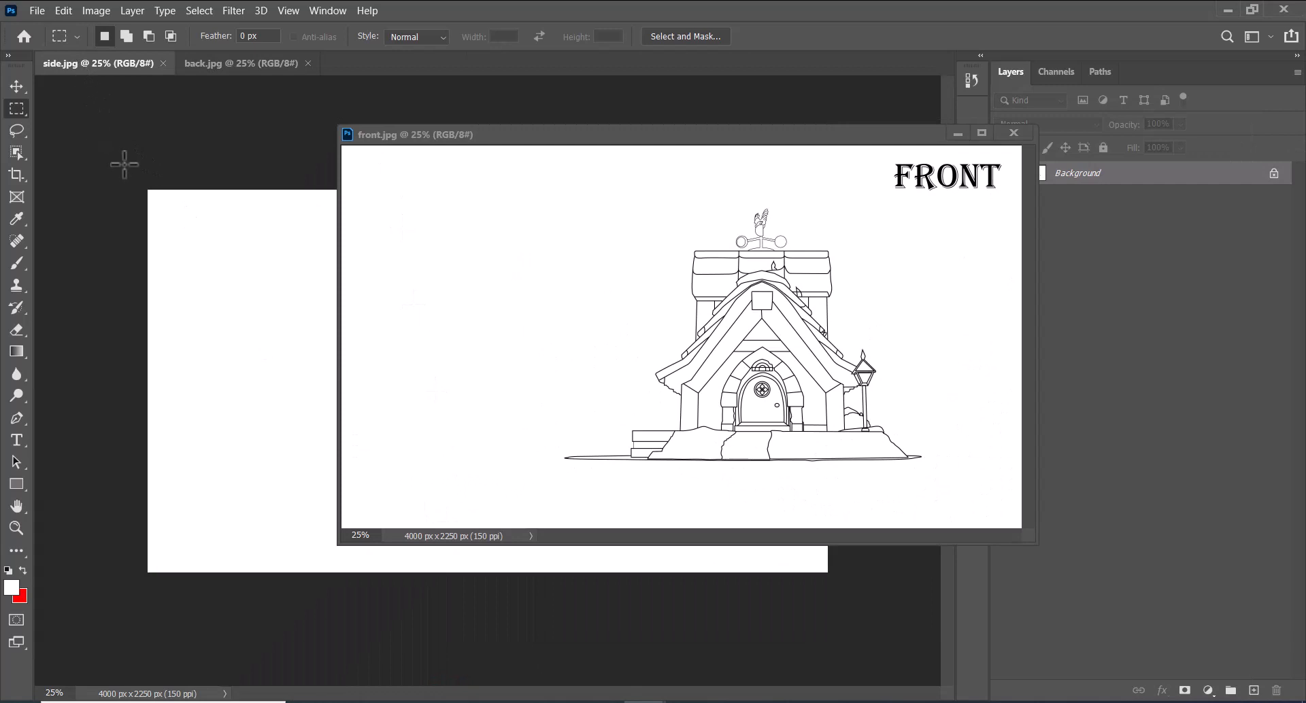
key("v")
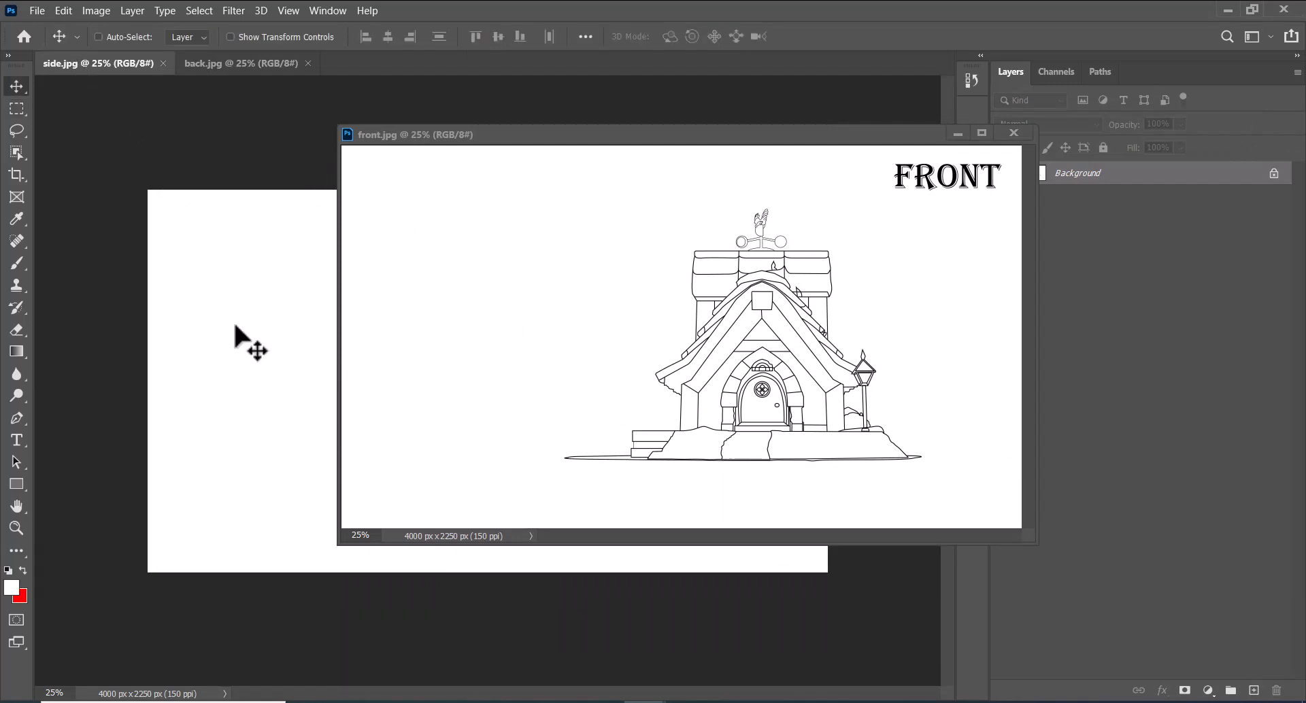
left_click_drag(234, 346, 510, 370)
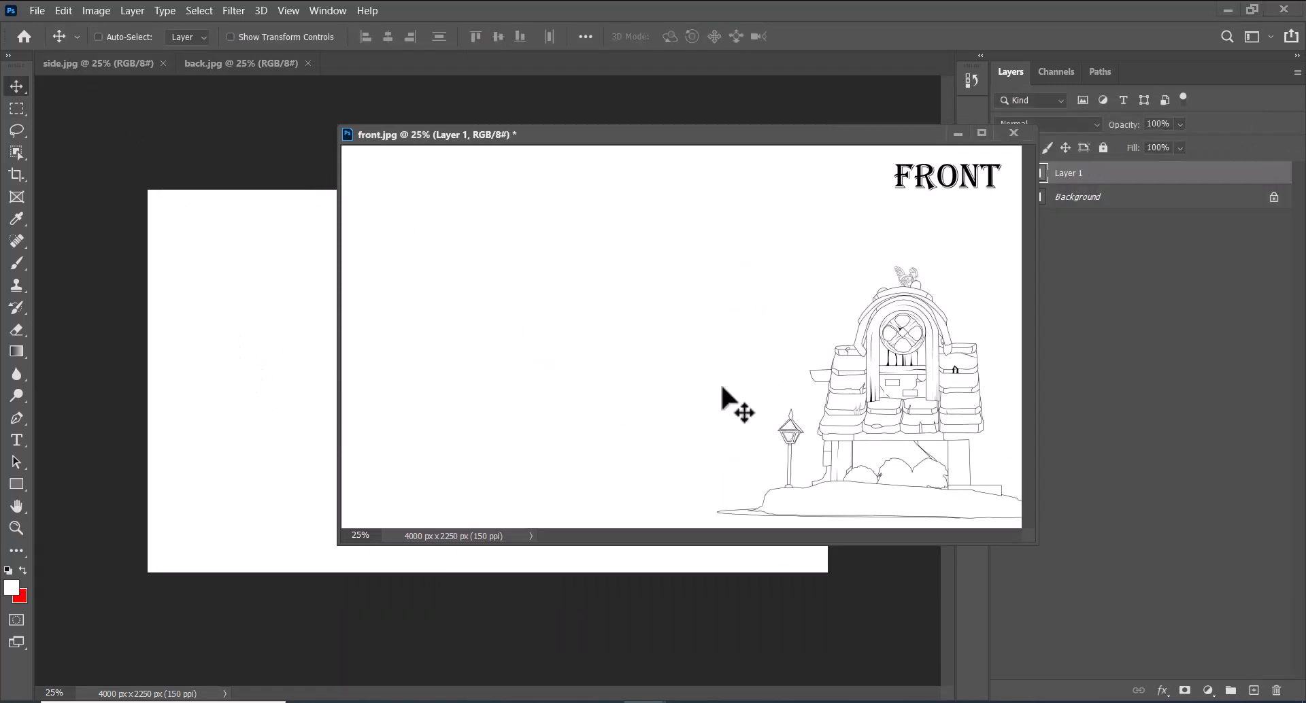
left_click_drag(856, 135, 599, 129)
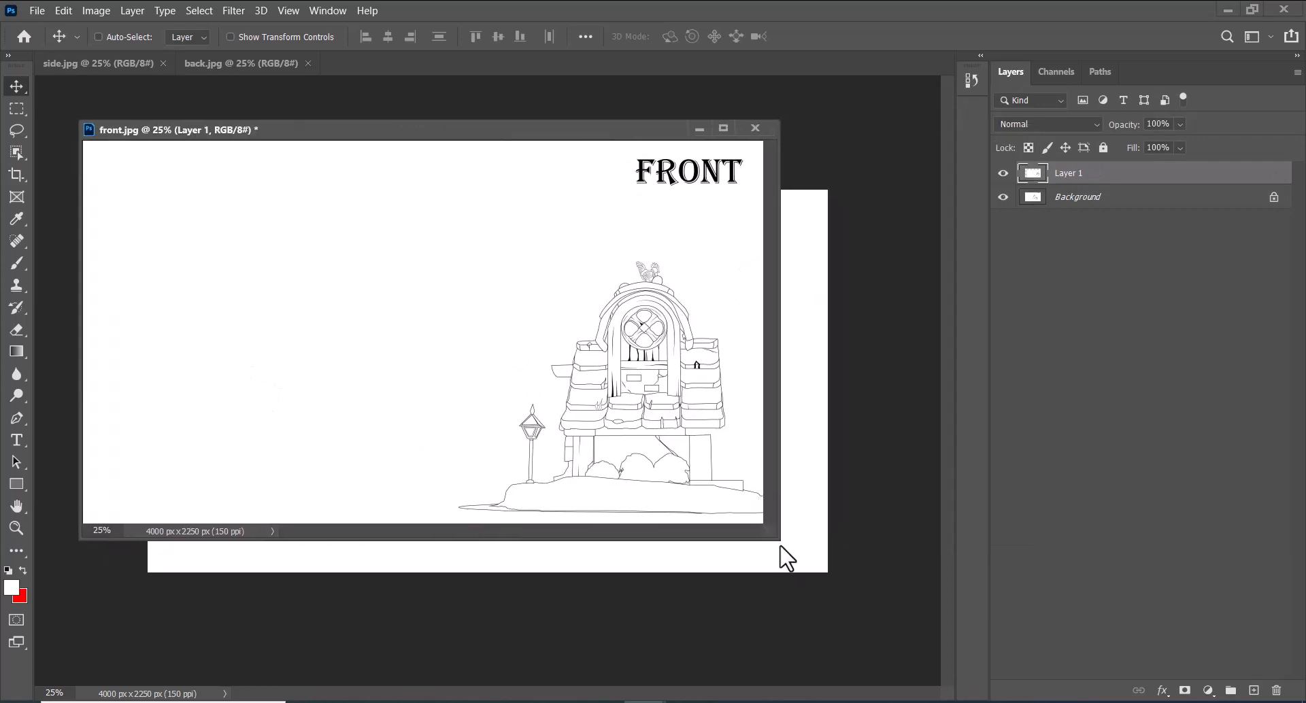
left_click_drag(782, 554, 971, 621)
Reduce the side sketch layer's fill to 70% and place the side view to the left of the front view
left_click_drag(784, 503, 641, 458)
left_click_drag(1133, 148, 1108, 158)
left_click_drag(687, 489, 406, 478)
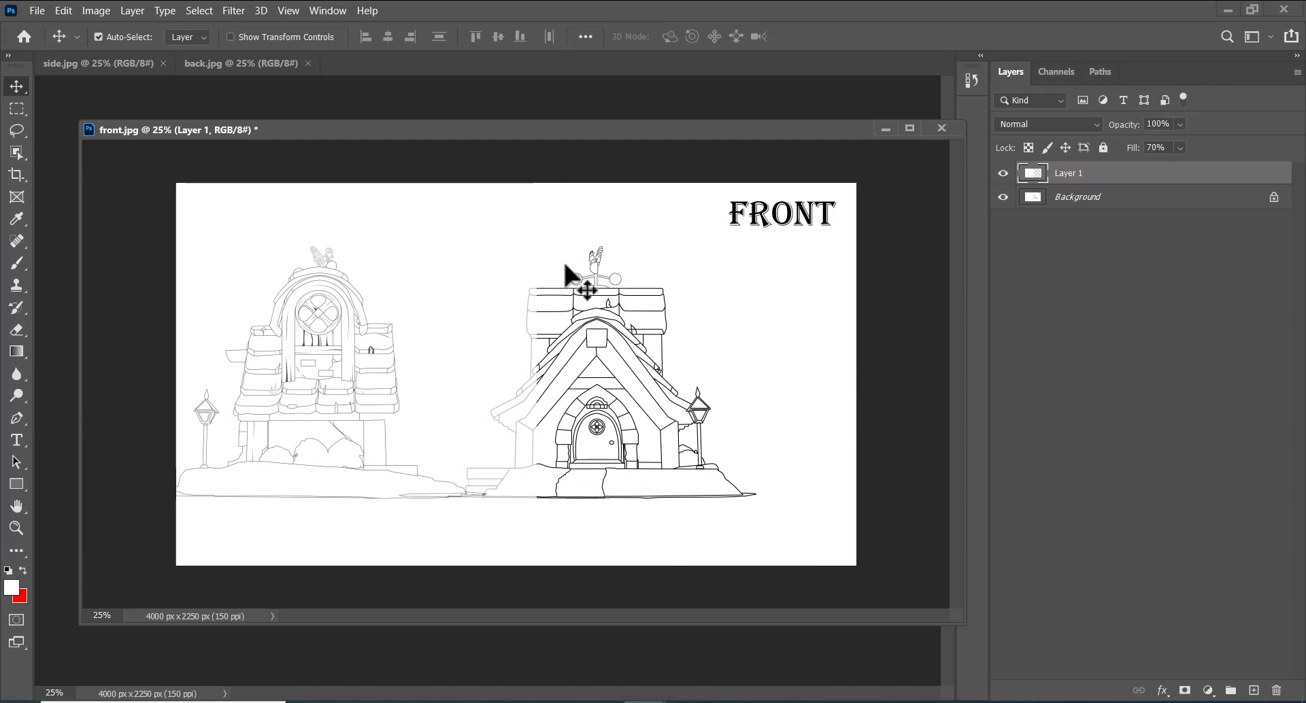
Show the rulers and place horizontal guides at the front house's ground line, roof top and door arch peak
key("ctrl+r")
double_click(621, 125)
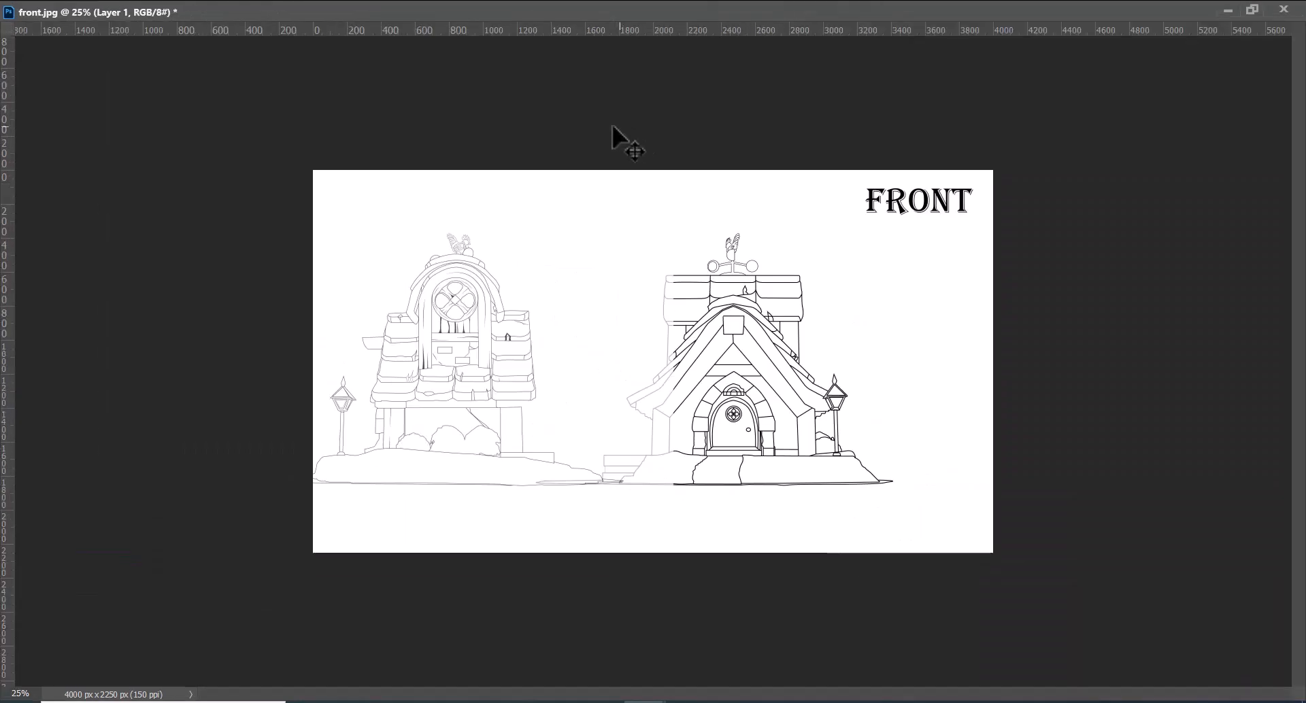
left_click_drag(651, 34, 723, 485)
left_click_drag(795, 25, 846, 278)
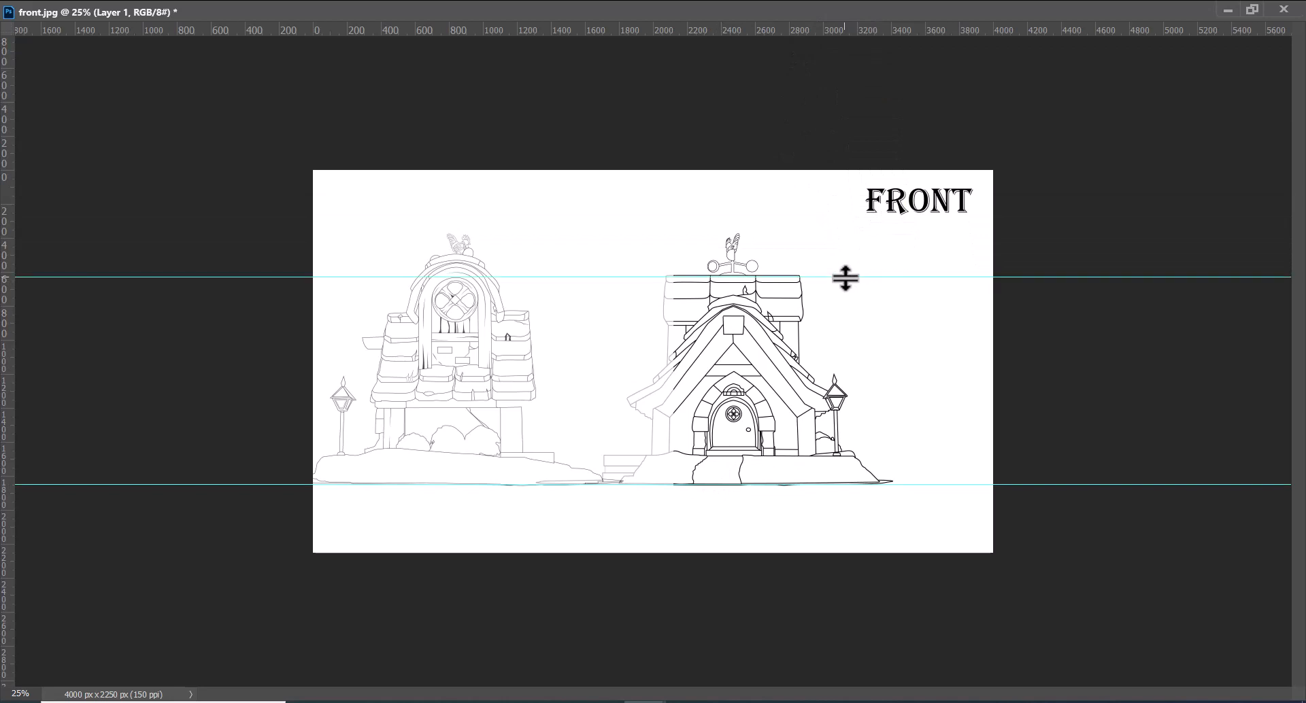
key("ctrl+plus")
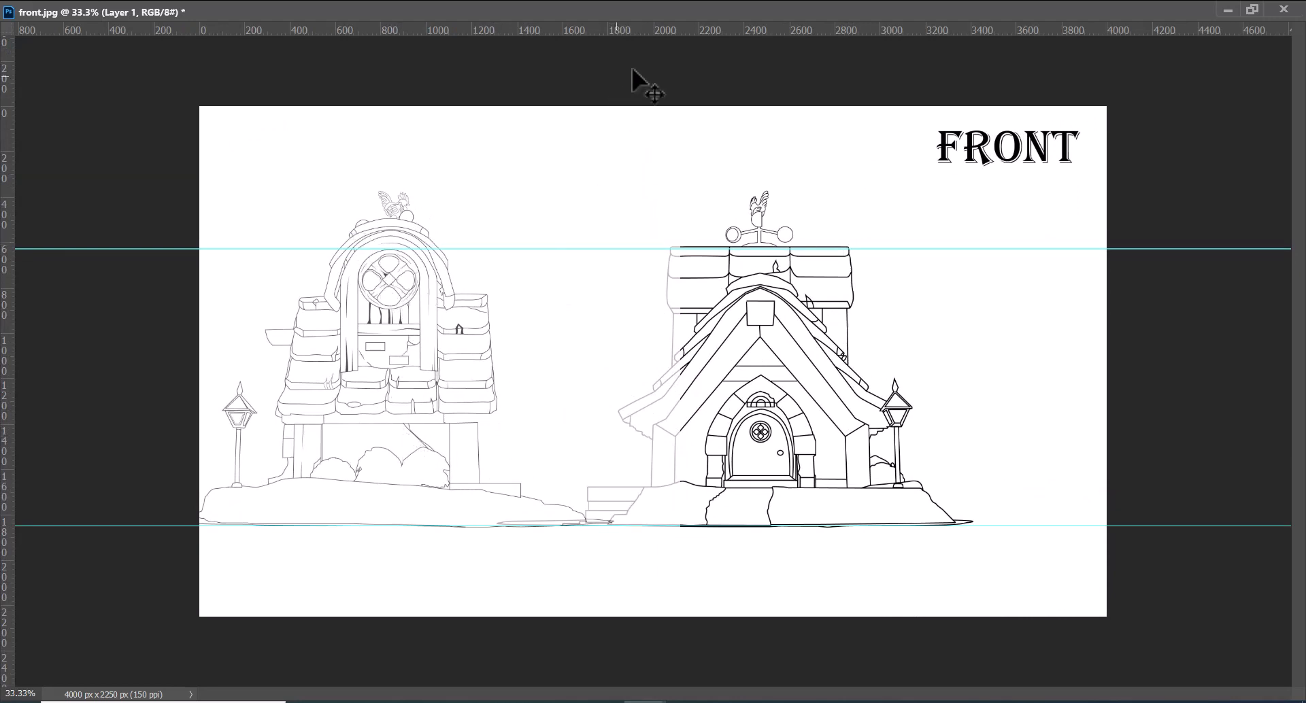
left_click_drag(681, 31, 788, 376)
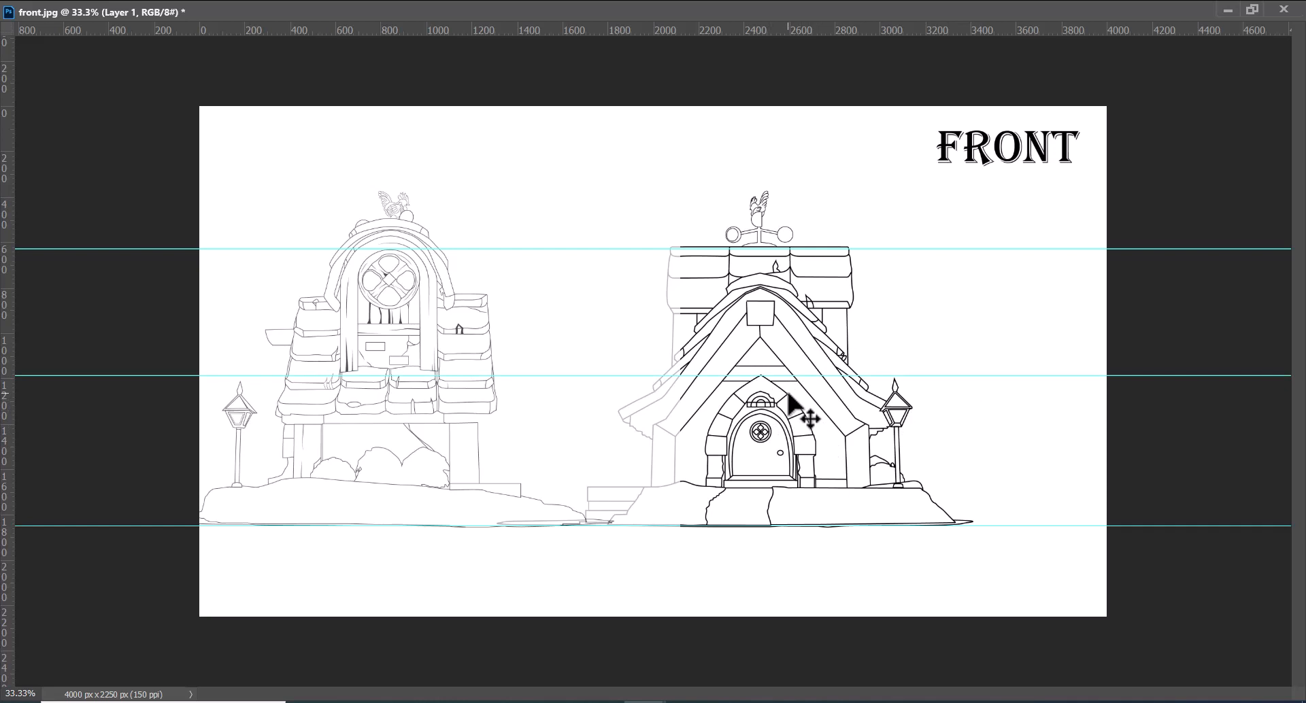
Convert the Background layer holding the front sketch into a regular movable layer with the default settings
right_click(808, 411)
left_click(854, 417)
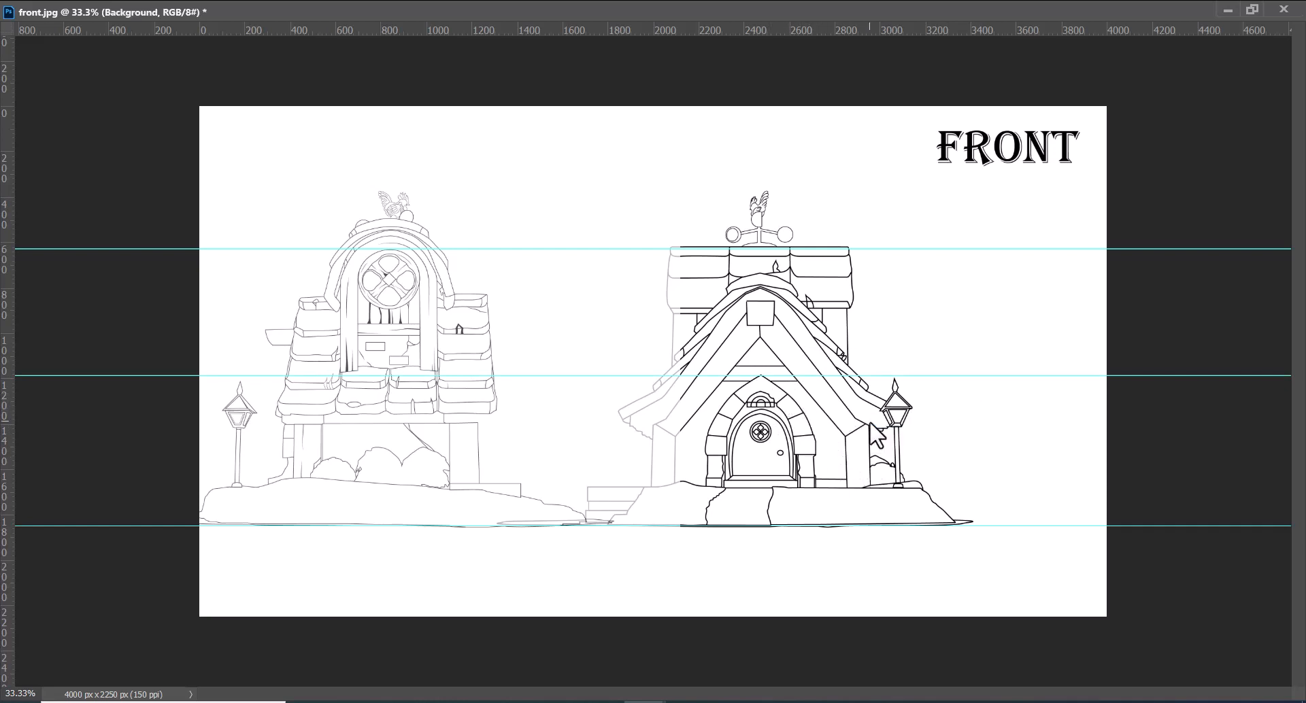
key("Up")
left_click(665, 284)
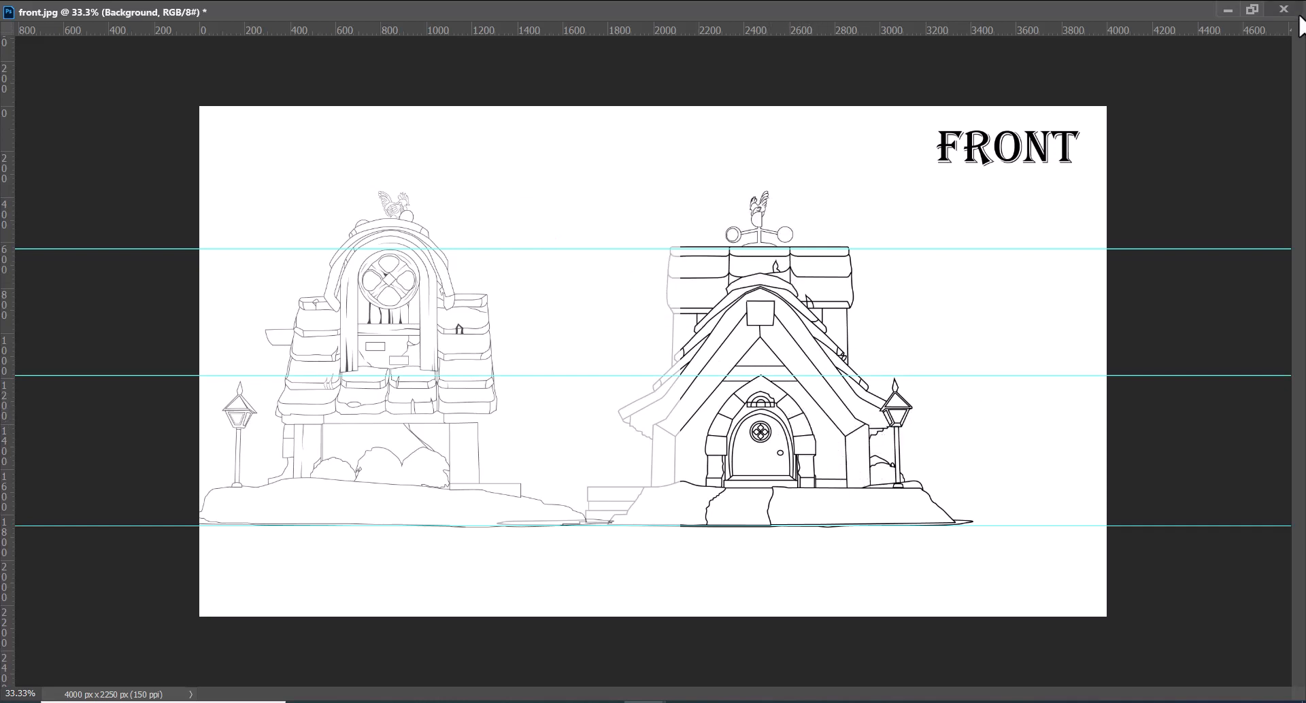
left_click(1255, 9)
double_click(1153, 204)
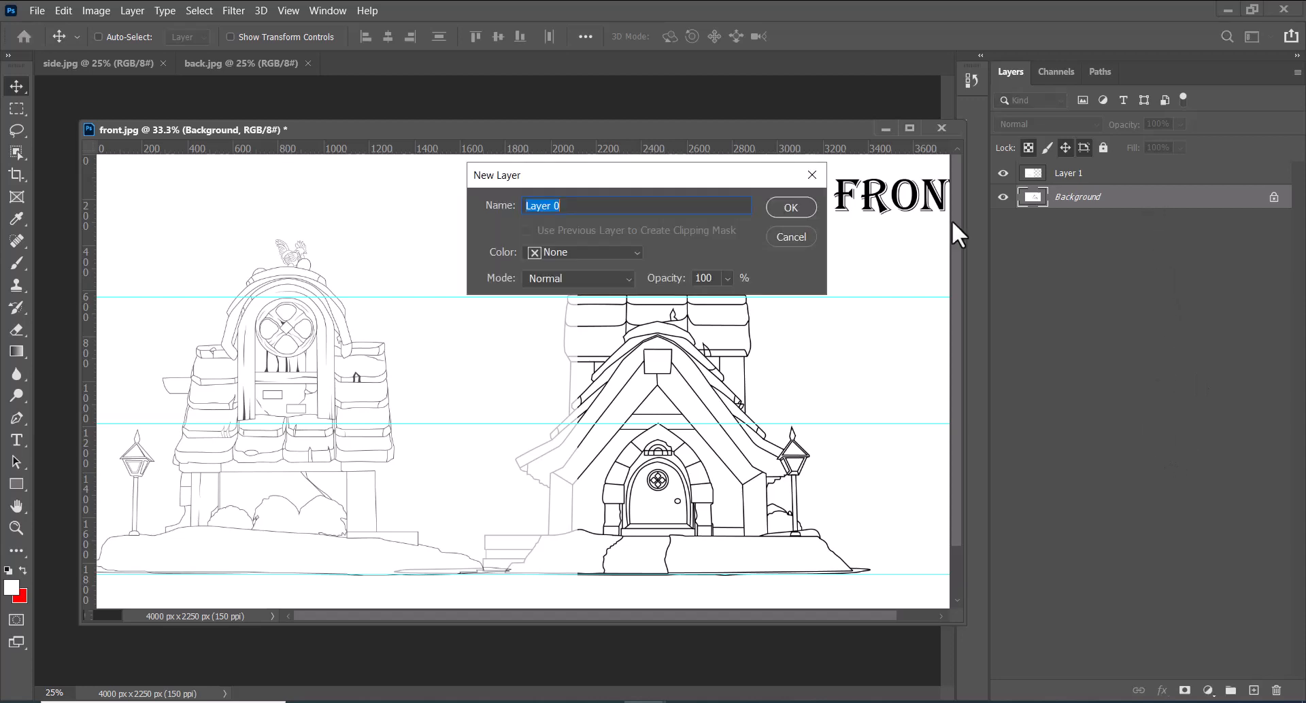
left_click(800, 210)
Nudge the front sketch layer about 120 px to the right, away from the side view
left_click(909, 129)
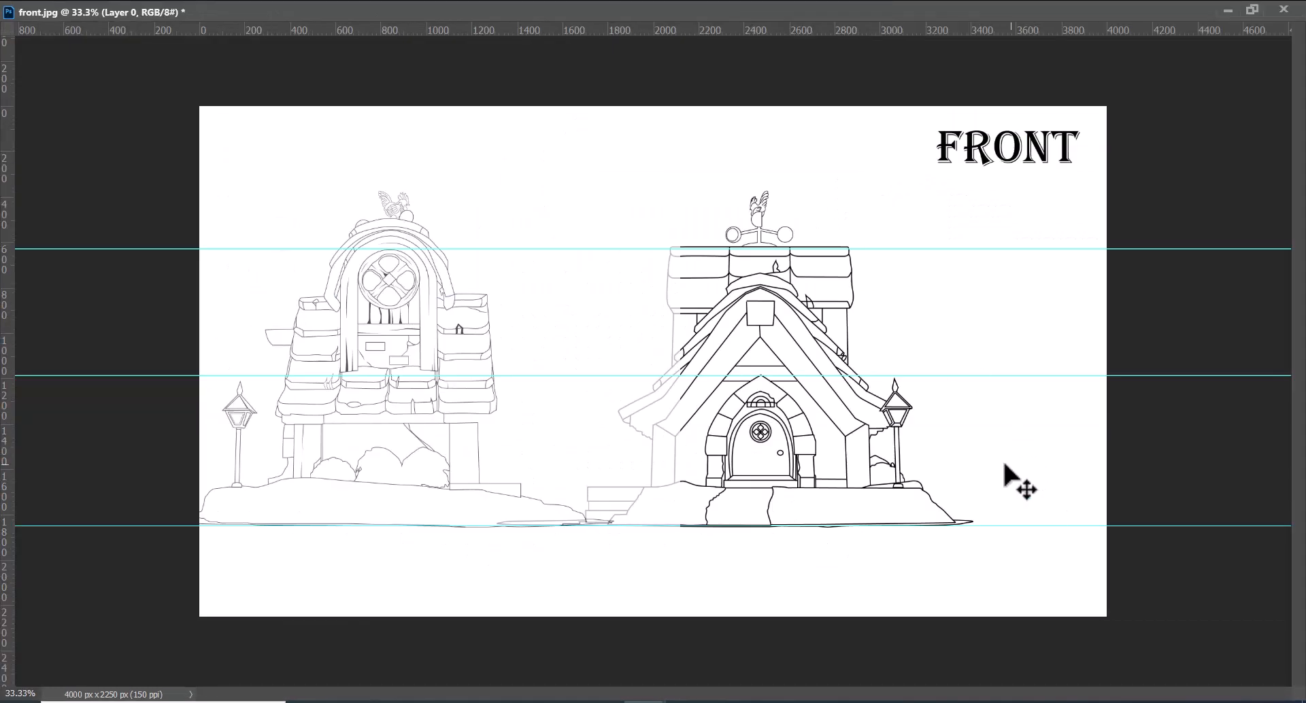
key("Right")
key("Right")
key("Right")
key("Right")
key("Right")
key("Right")
key("Right")
key("Right")
key("Right")
key("Right")
key("Right")
key("Right")
key("Right")
key("Right")
key("Right")
key("Right")
key("Right")
key("Right")
key("Right")
key("Right")
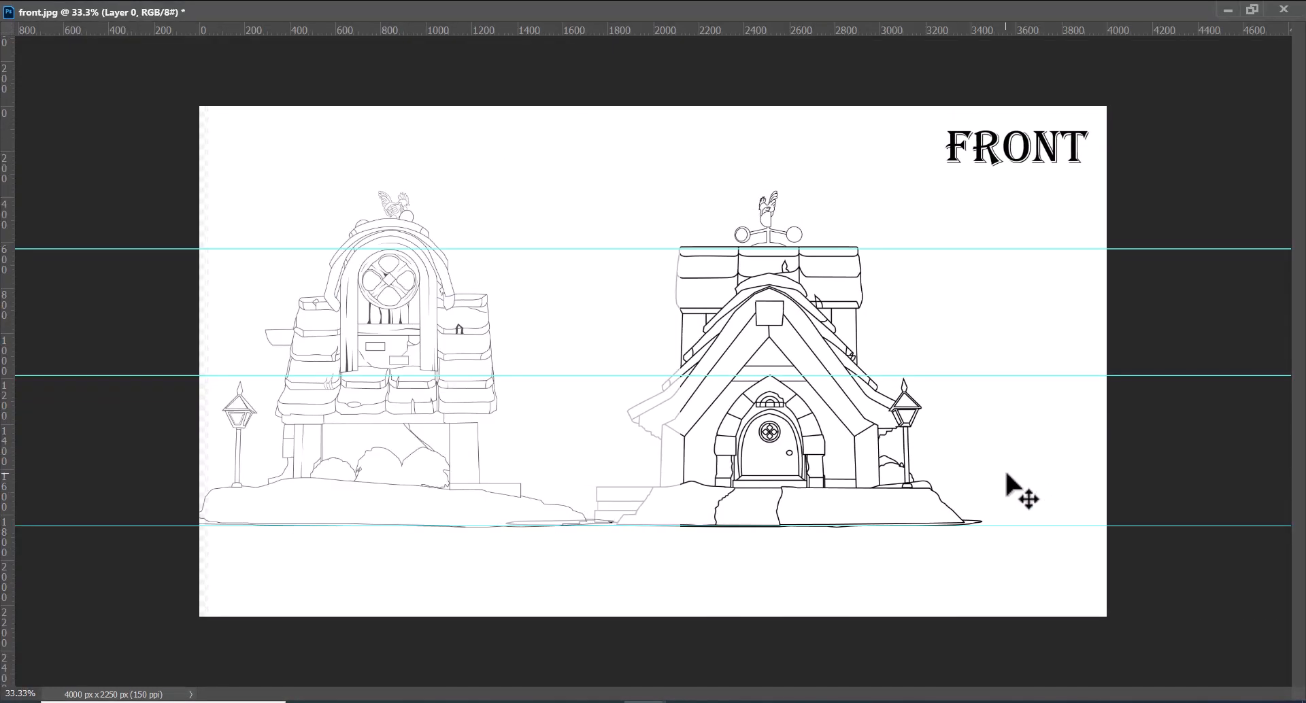
key("Right")
key("Right")
key("Right")
key("Right")
key("Right")
key("Right")
key("Right")
key("Right")
key("Right")
key("Right")
key("Right")
key("Right")
key("Right")
key("Right")
key("Right")
key("Right")
key("Right")
key("Right")
key("Right")
key("Right")
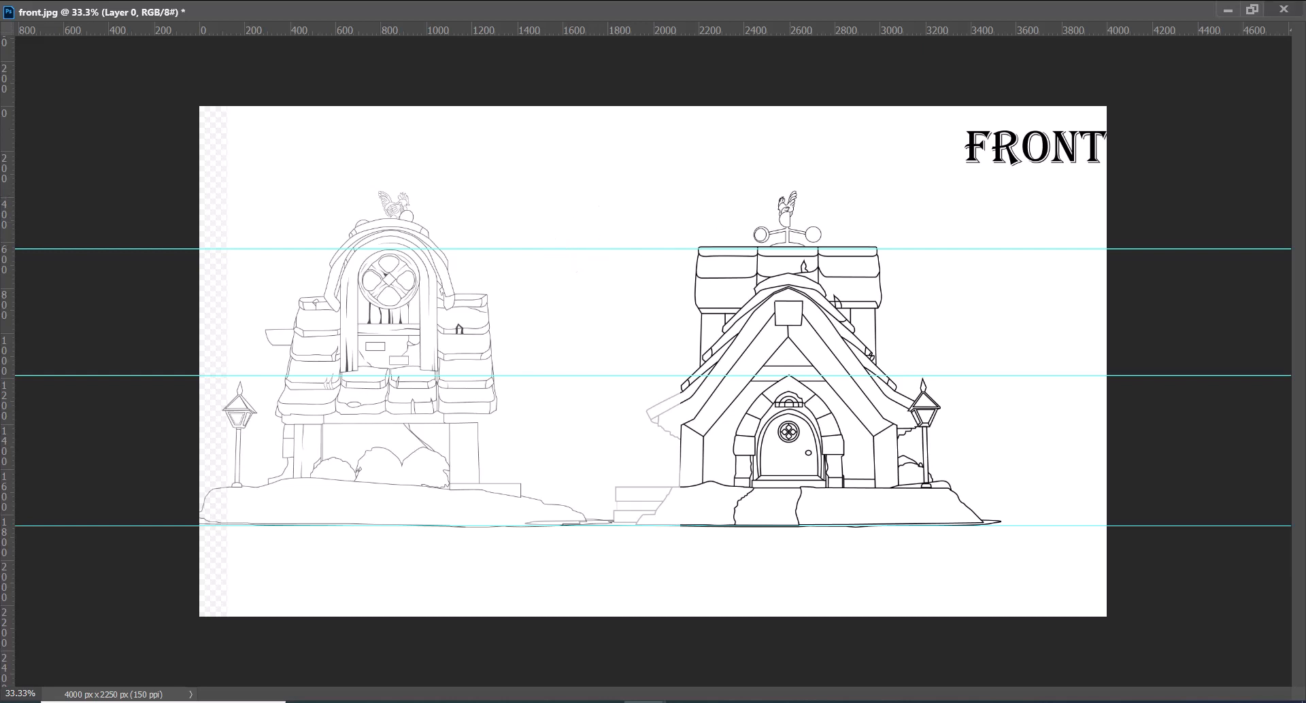
Restore the side sketch layer's fill to 100%
left_click(1253, 8)
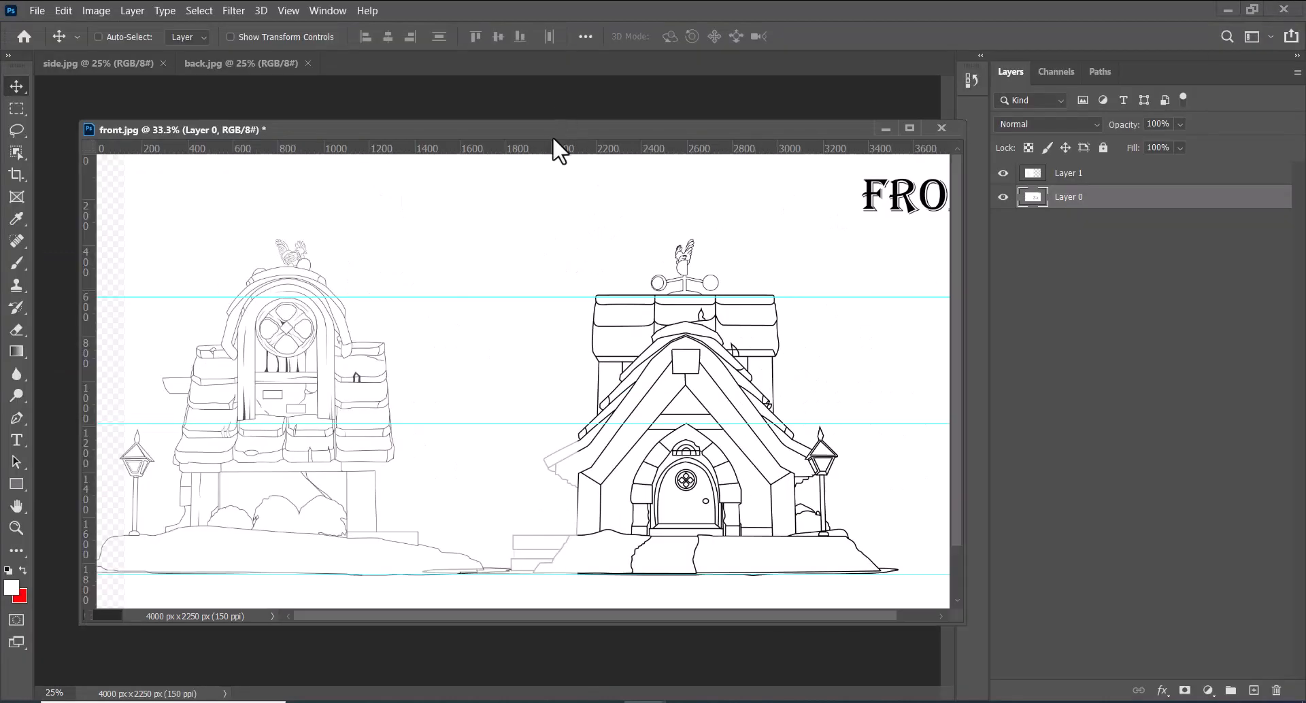
left_click(1091, 175)
left_click_drag(1128, 151, 1215, 154)
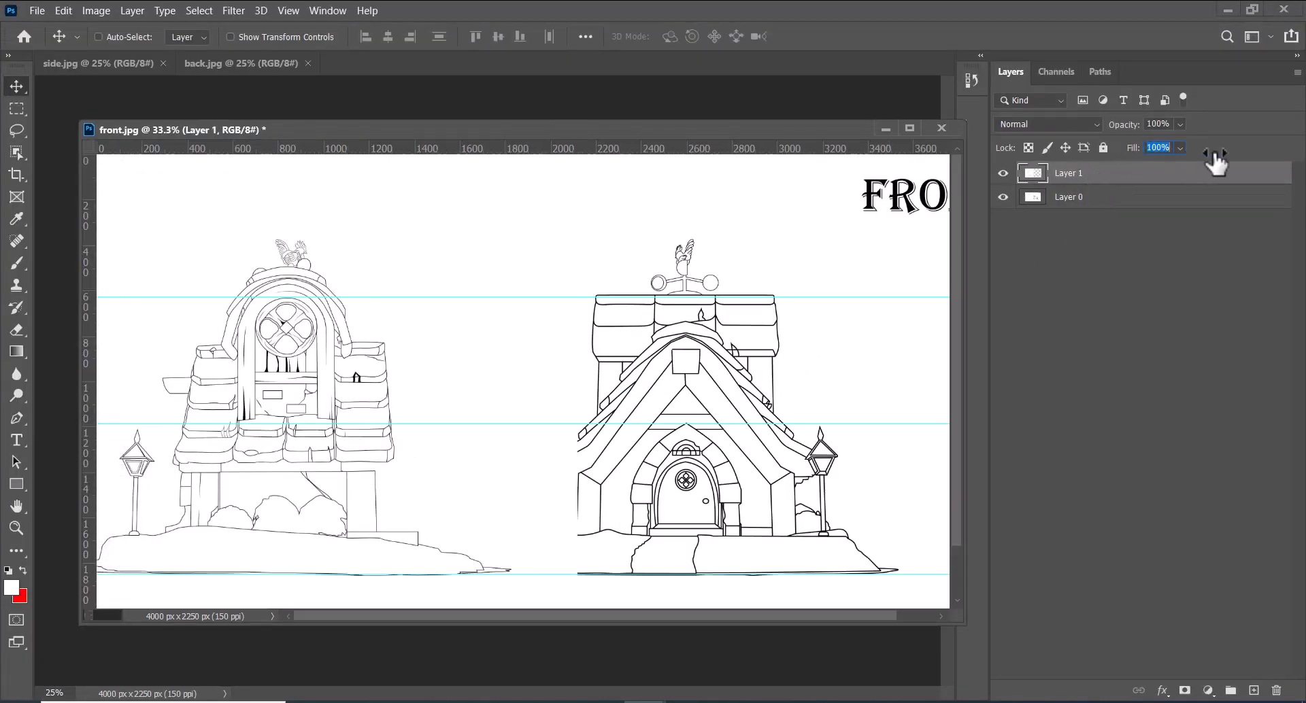
double_click(460, 129)
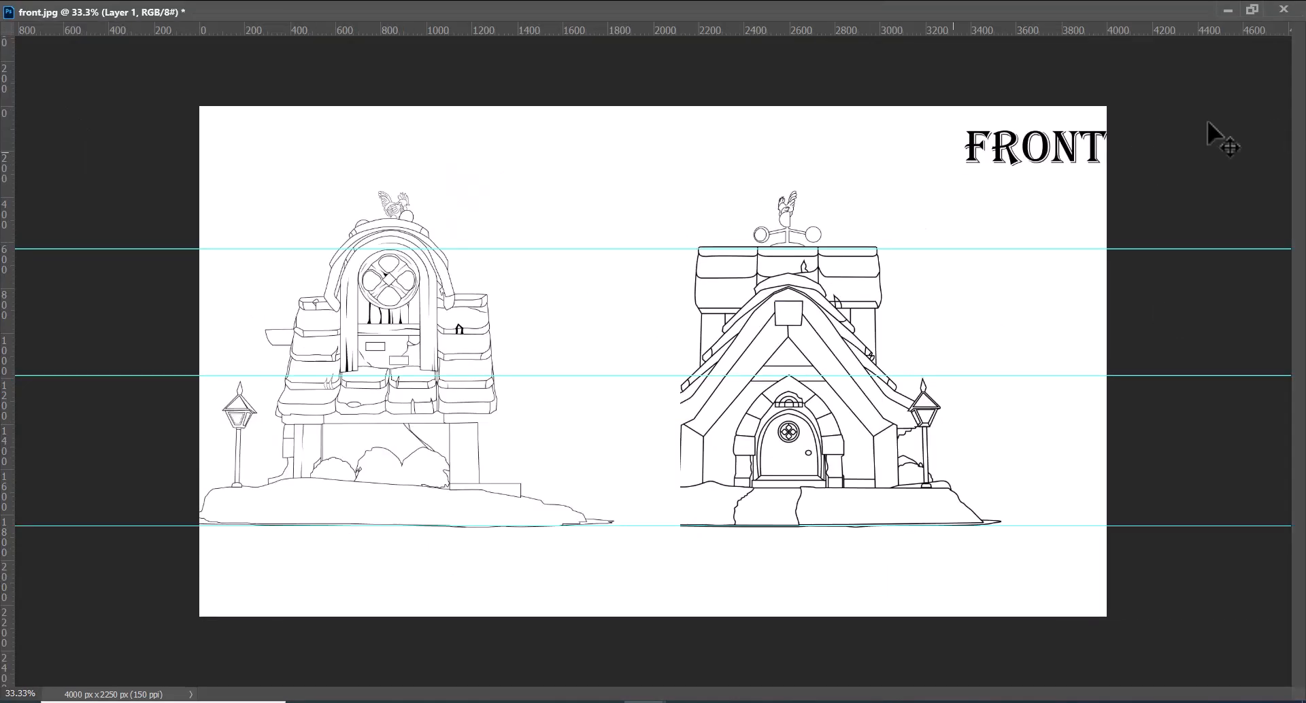
left_click(1282, 10)
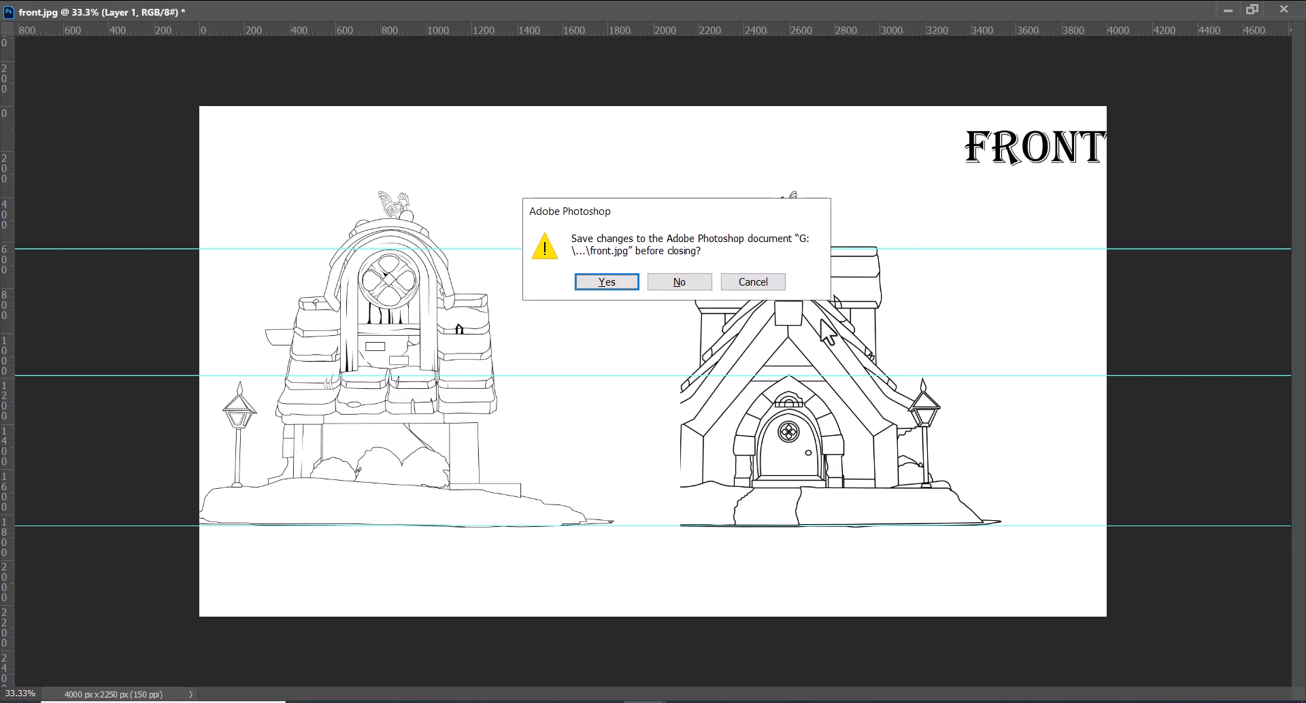
left_click(758, 282)
left_click(1228, 10)
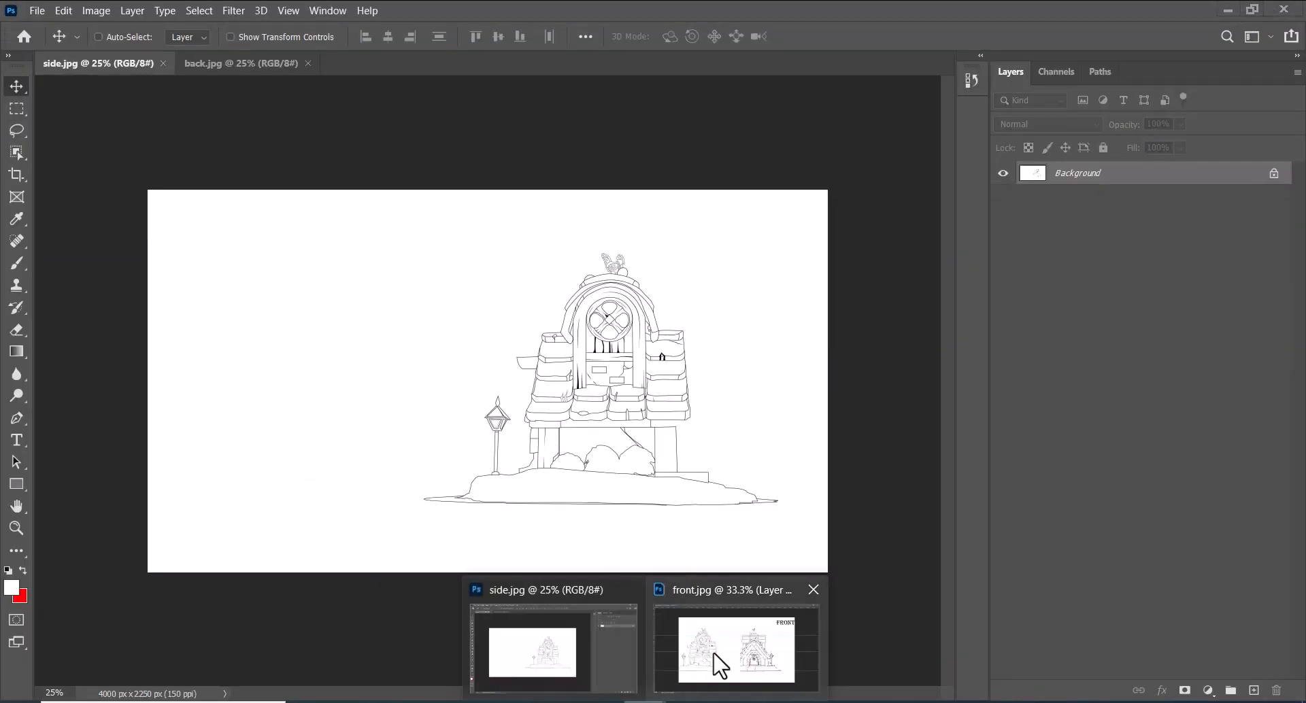
left_click(722, 659)
left_click(1251, 9)
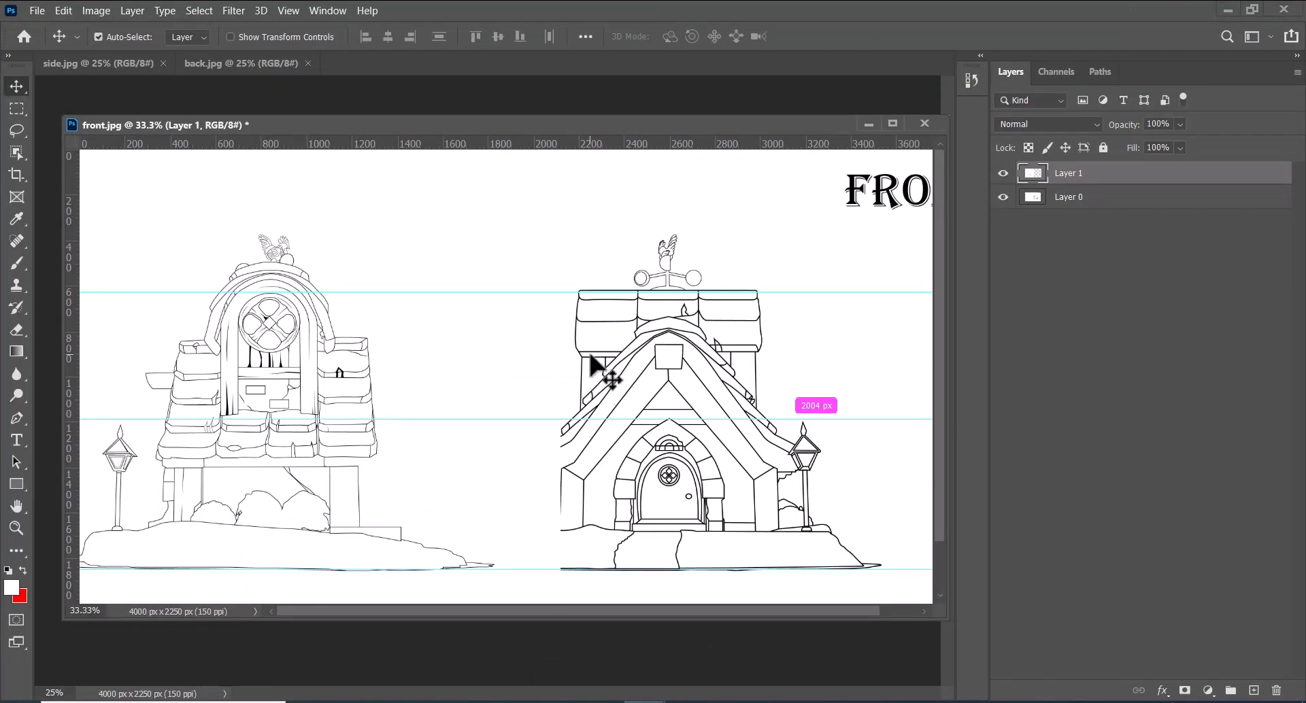
Scale the side sketch layer down proportionally to about 93% and add a horizontal guide at the top of the front house's weathervane
key("ctrl+t")
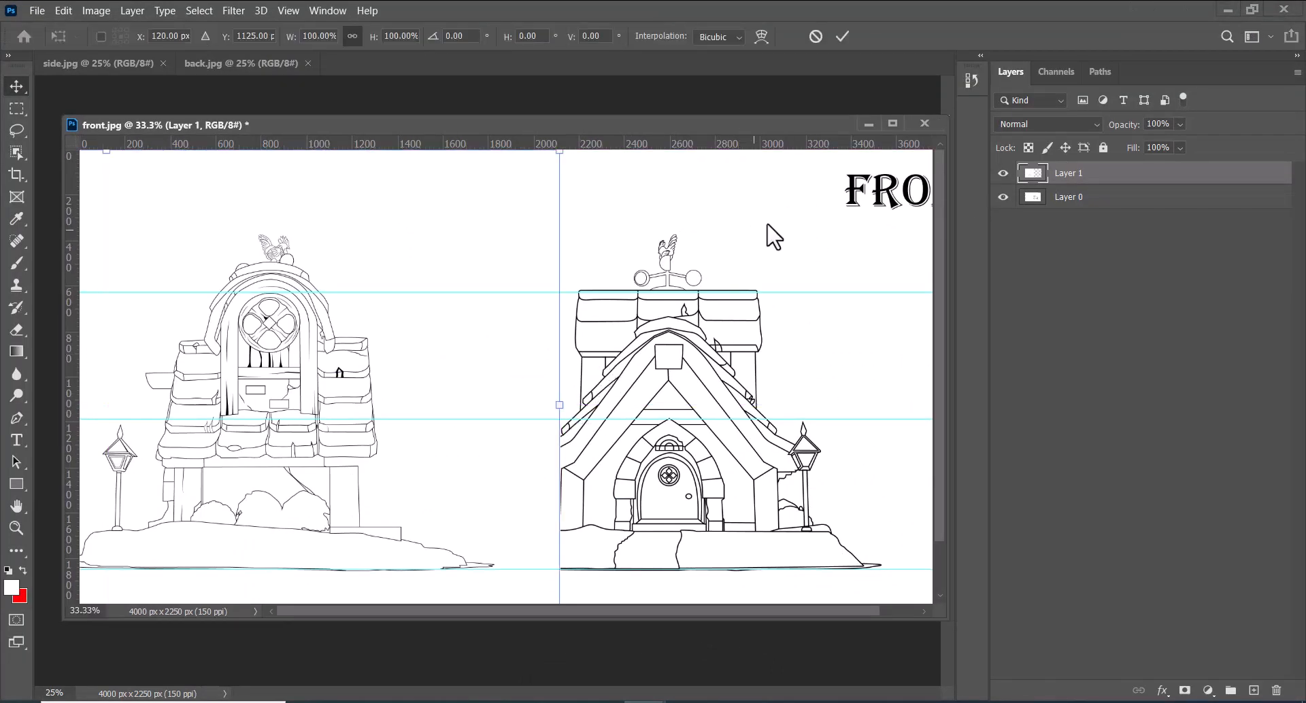
left_click(893, 123)
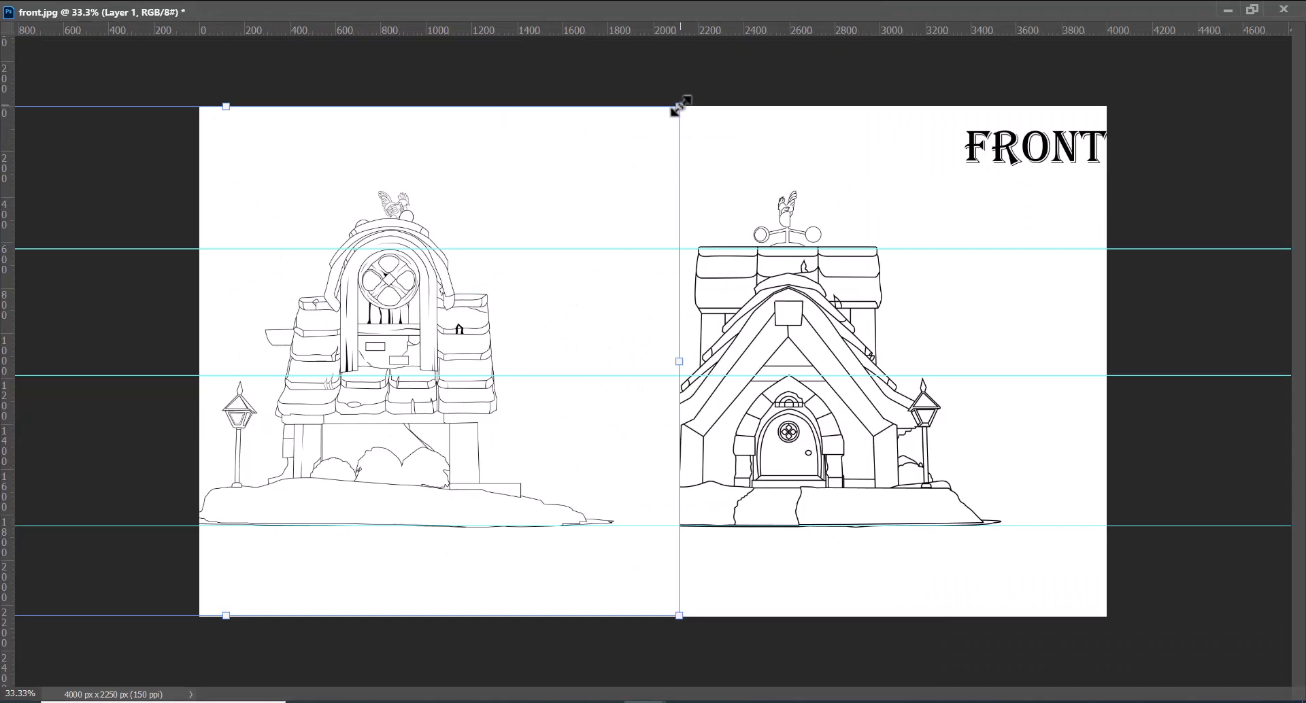
left_click_drag(679, 107, 636, 142)
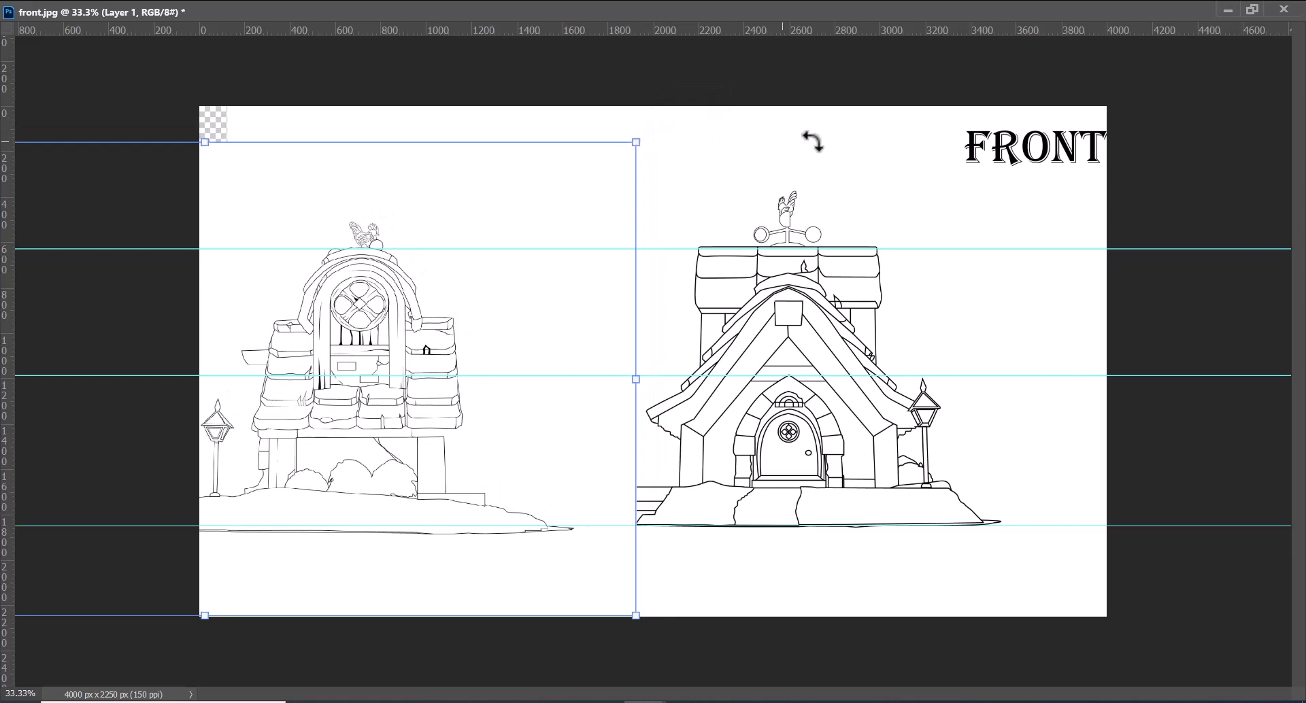
key("Return")
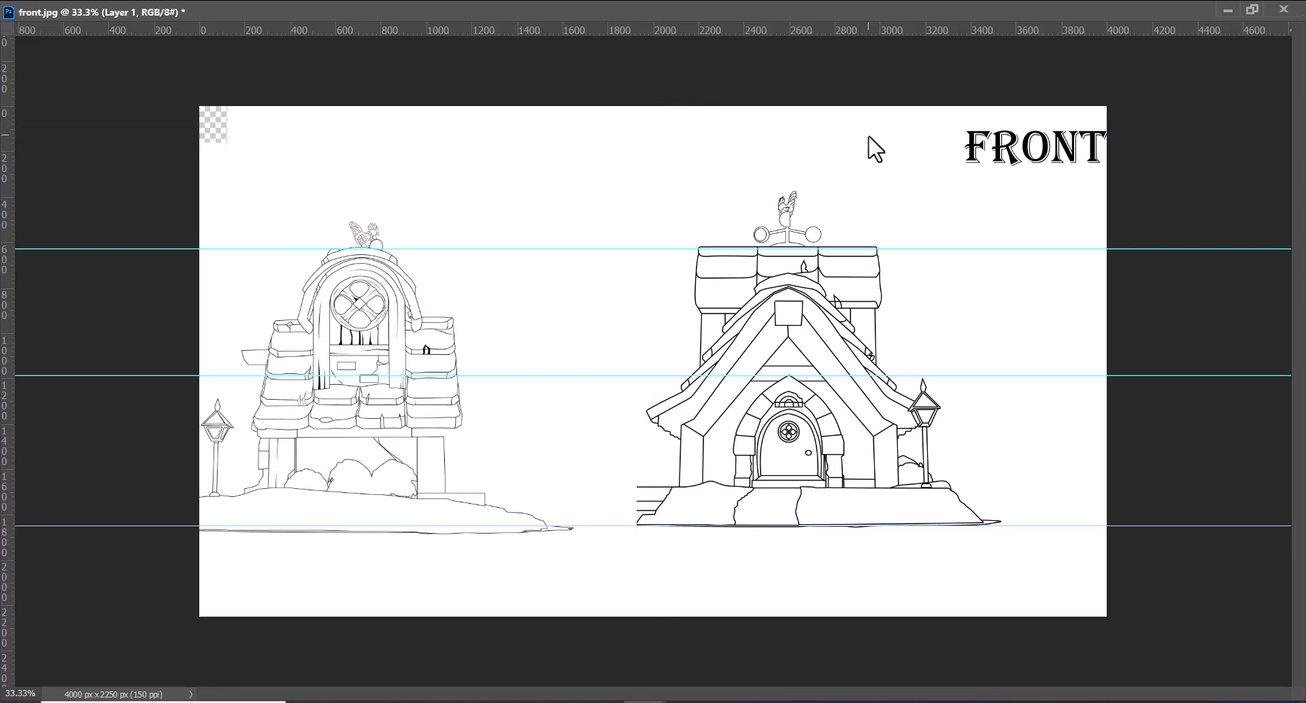
left_click_drag(835, 25, 840, 189)
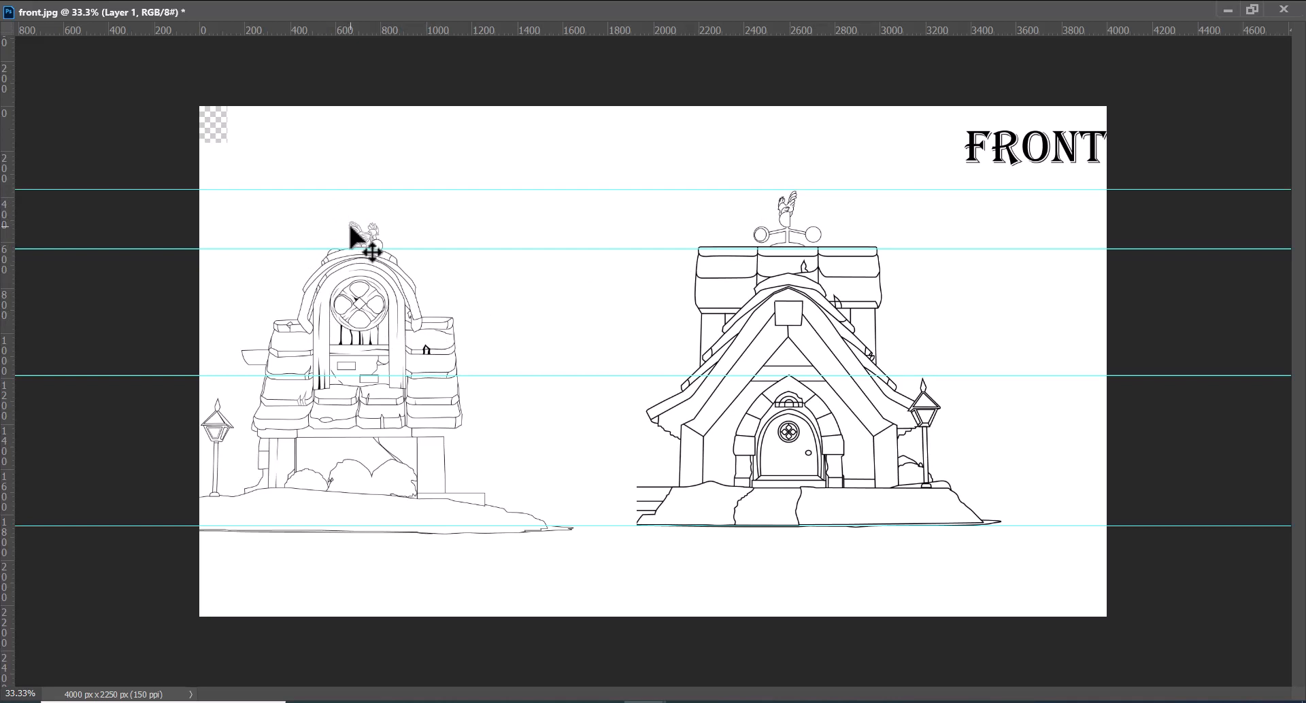
Nudge the side sketch layer slightly right and up until its base sits on the ground-line guide
right_click(352, 307)
left_click(389, 316)
key("shift+Right")
key("shift+Right")
key("shift+Right")
key("shift+Right")
key("shift+Right")
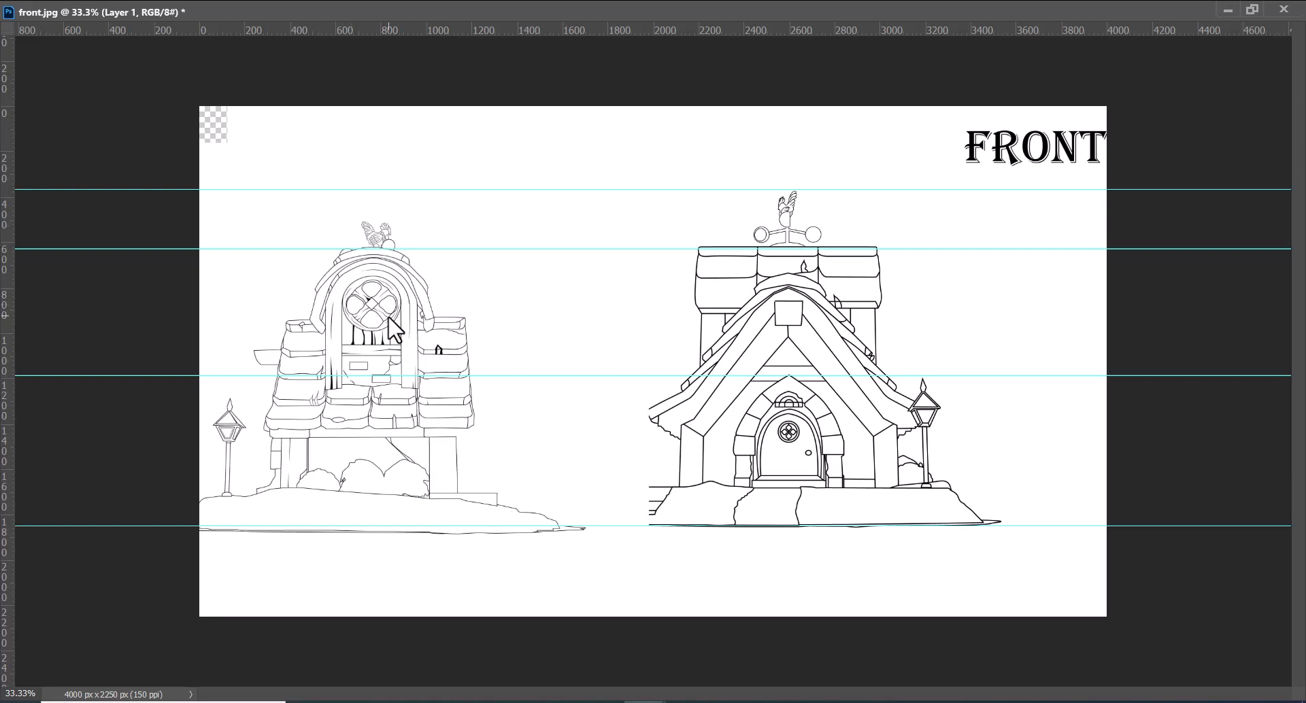
key("shift+Up")
key("shift+Up")
key("shift+Up")
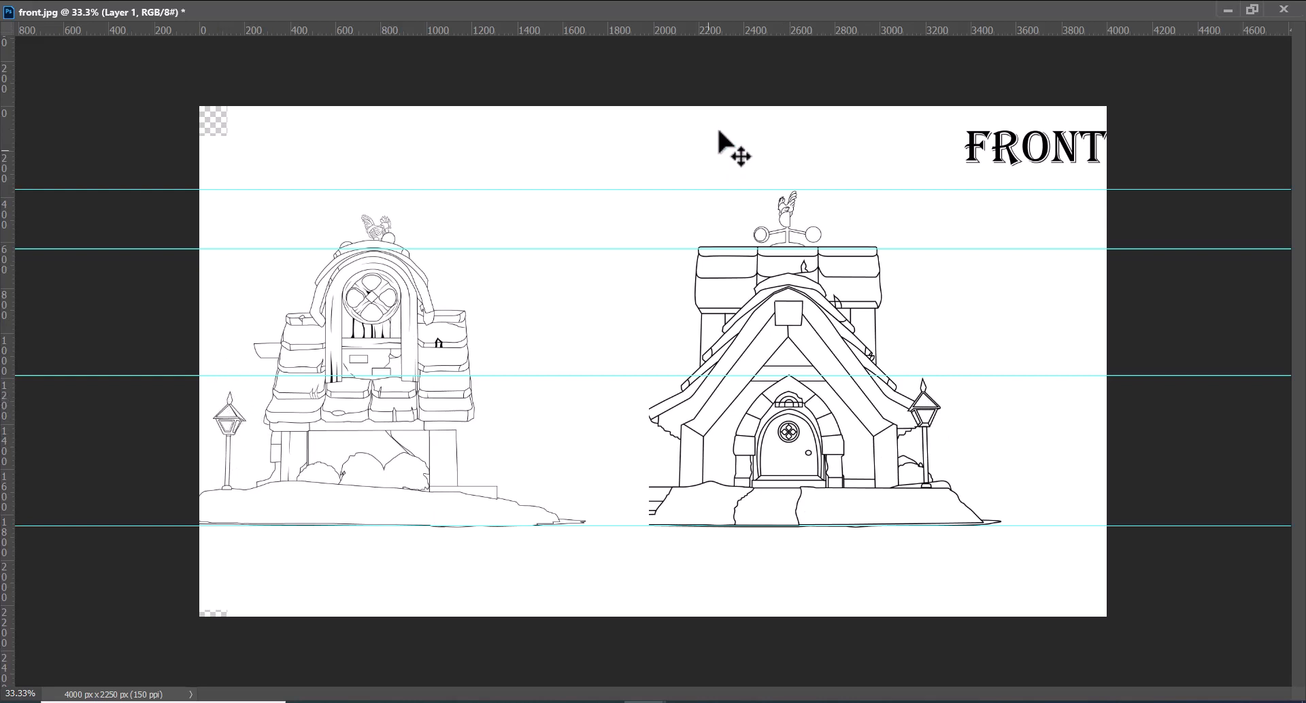
Add horizontal guides at the side house's lower roof edge (about 1400 px) and the top of the front gable's square (about 860 px)
left_click_drag(708, 32, 780, 425)
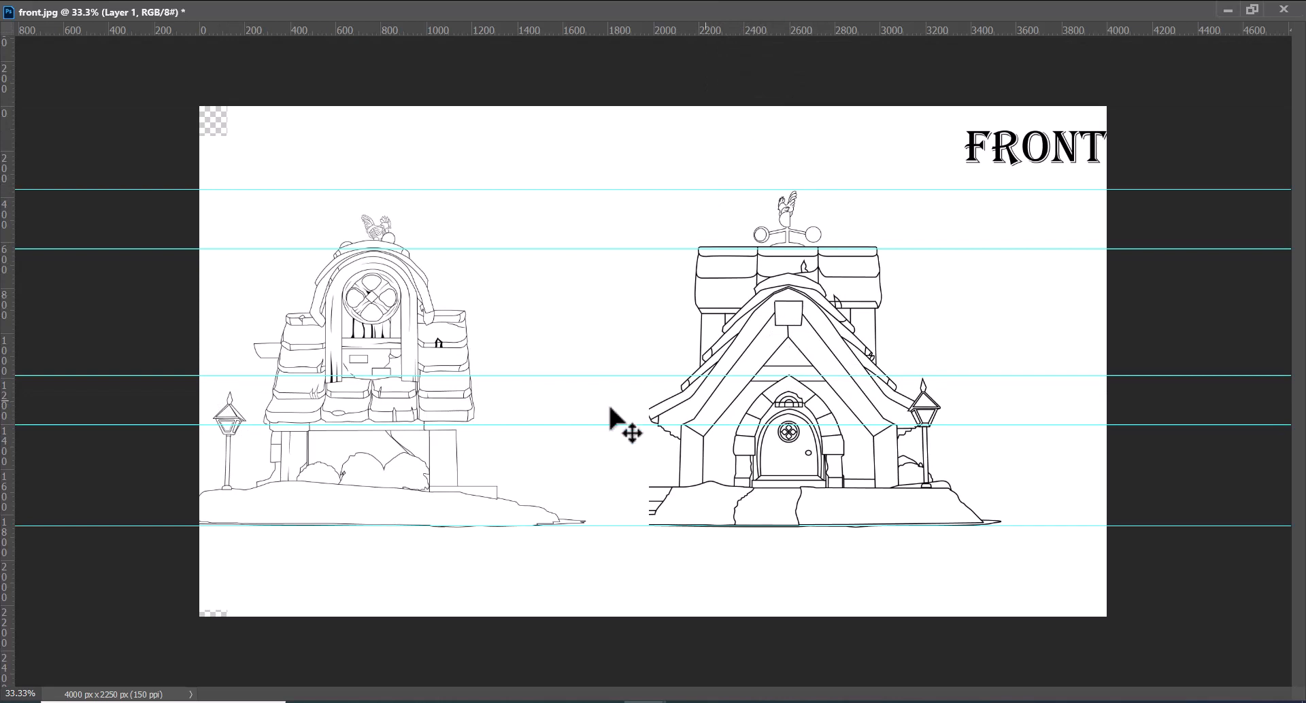
left_click_drag(824, 30, 825, 302)
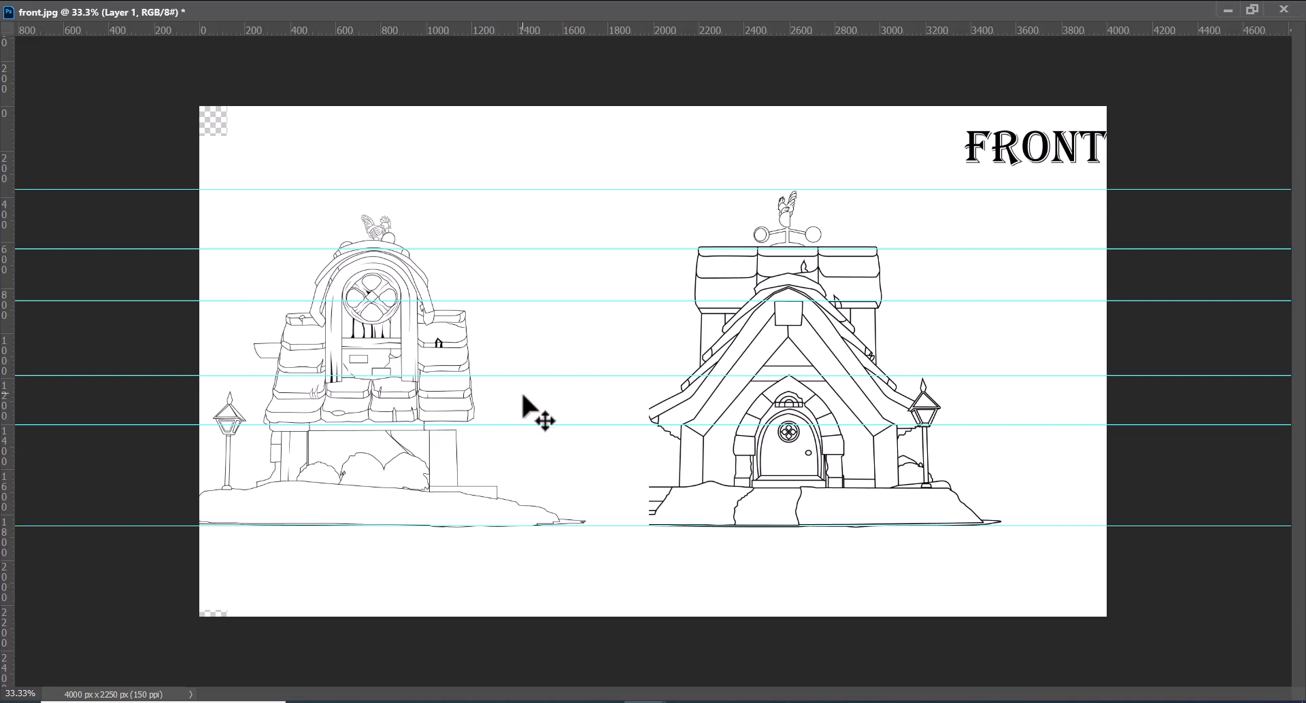
Copy the back sketch from back.jpg into front.jpg as a new layer above the other sketches
left_click(1252, 10)
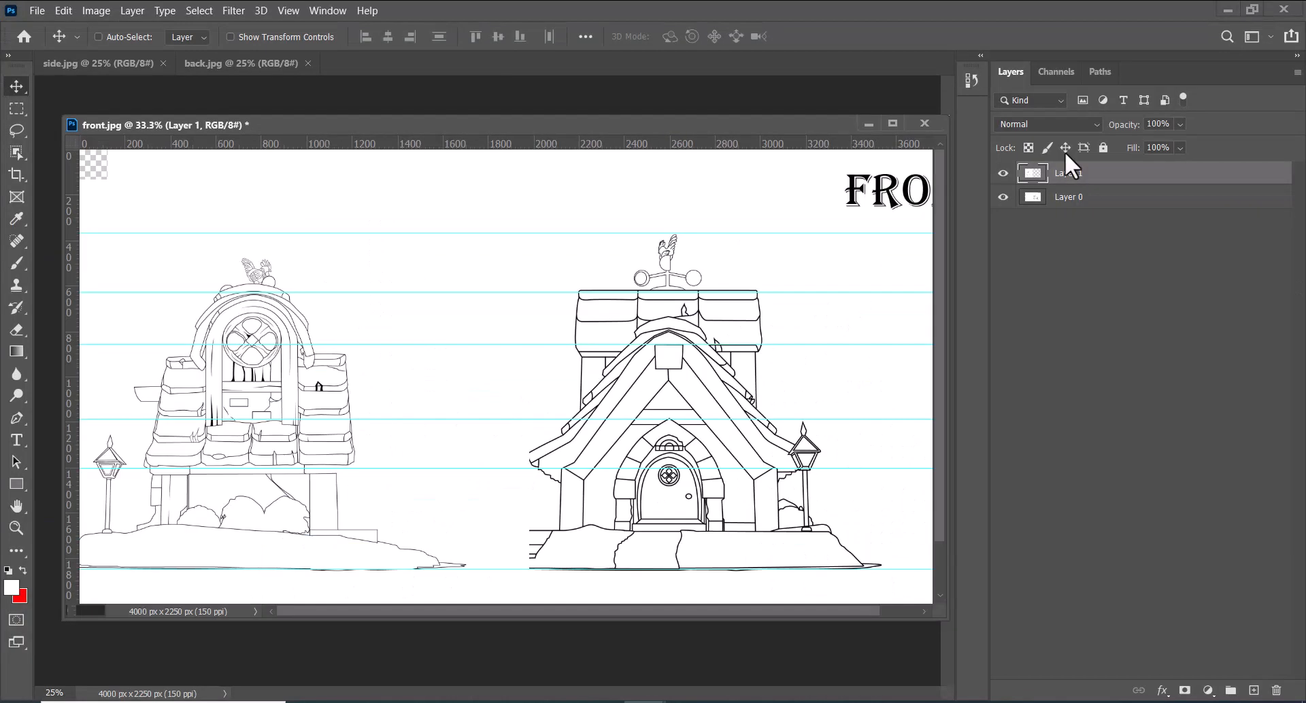
left_click(223, 60)
left_click_drag(222, 60, 714, 301)
left_click_drag(930, 231, 298, 313)
mouse_move(180, 564)
left_mouse_down()
mouse_move(598, 484)
mouse_move(680, 482)
left_mouse_up()
left_click_drag(779, 127, 699, 114)
Set the back sketch layer's fill to 0%
mouse_move(1140, 162)
left_mouse_down()
mouse_move(1079, 161)
mouse_move(1064, 176)
mouse_move(1178, 160)
left_mouse_up()
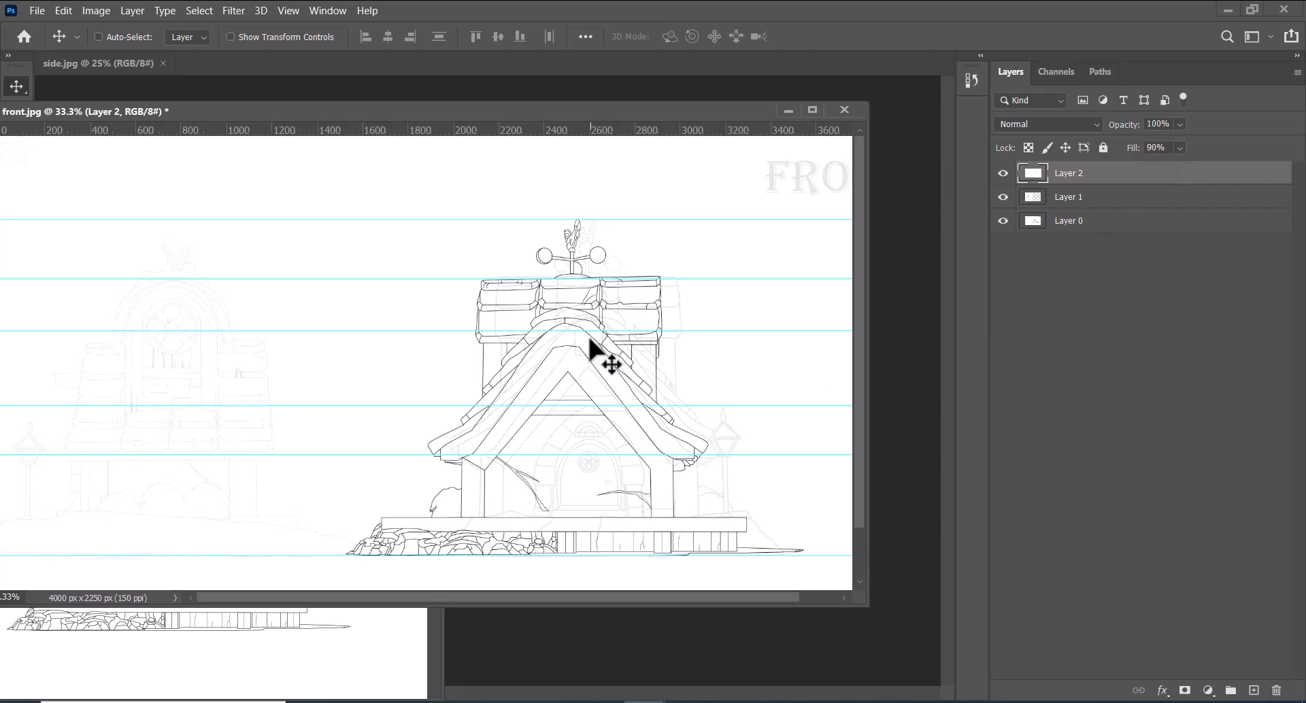
mouse_move(1139, 158)
left_mouse_down()
mouse_move(1088, 169)
mouse_move(1256, 166)
mouse_move(1010, 197)
left_mouse_up()
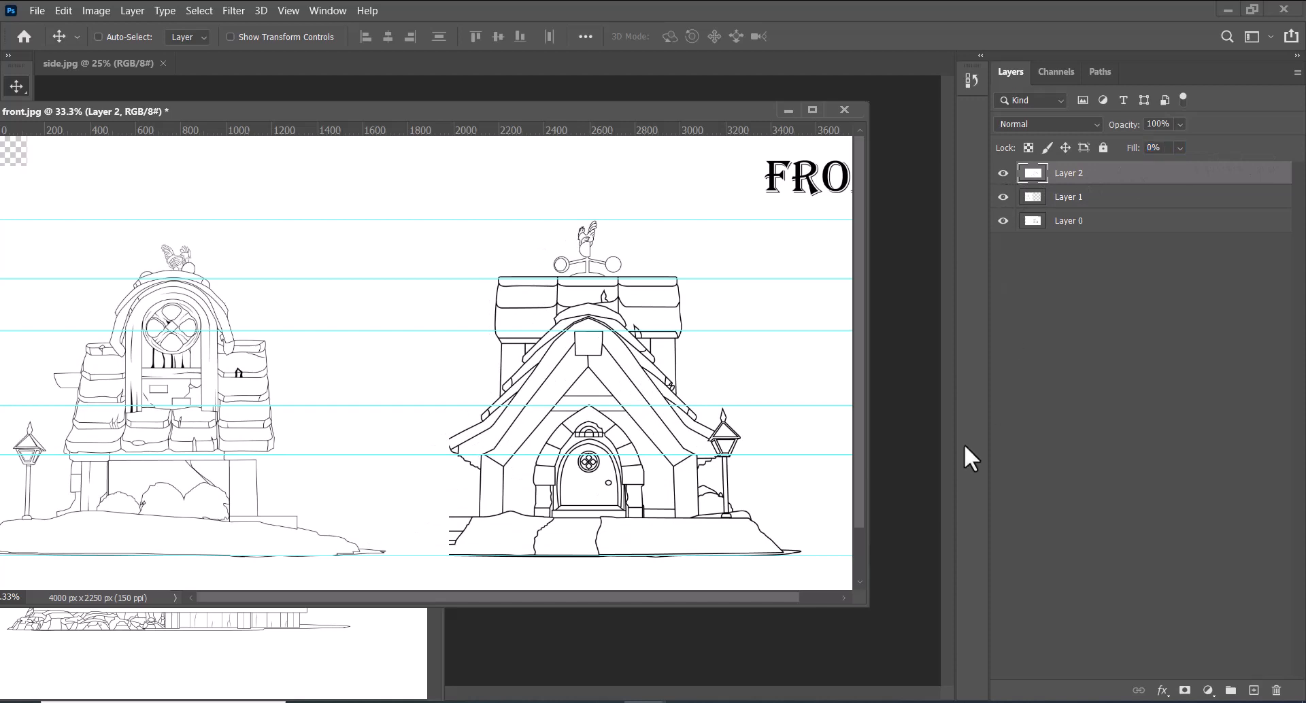
Nudge the side sketch layer about 180 px to the right
left_click_drag(863, 607, 1147, 673)
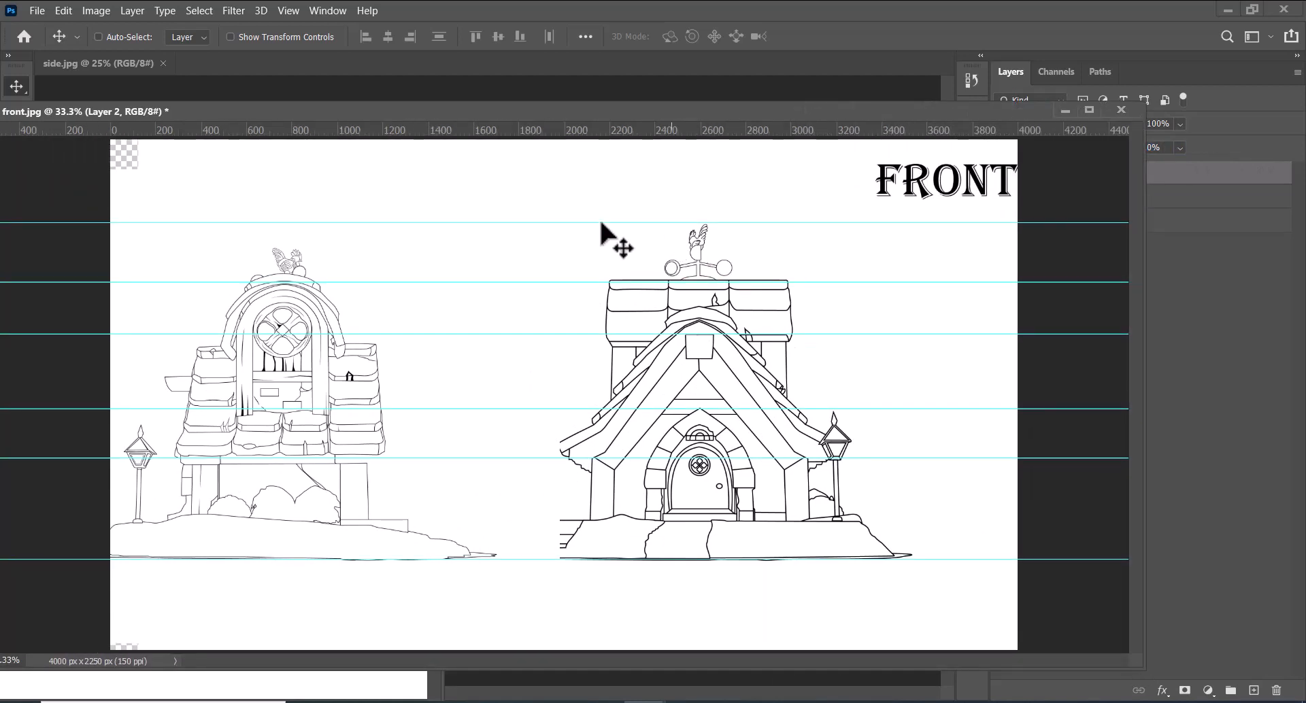
right_click(289, 368)
left_click(337, 385)
left_click_drag(949, 112, 882, 110)
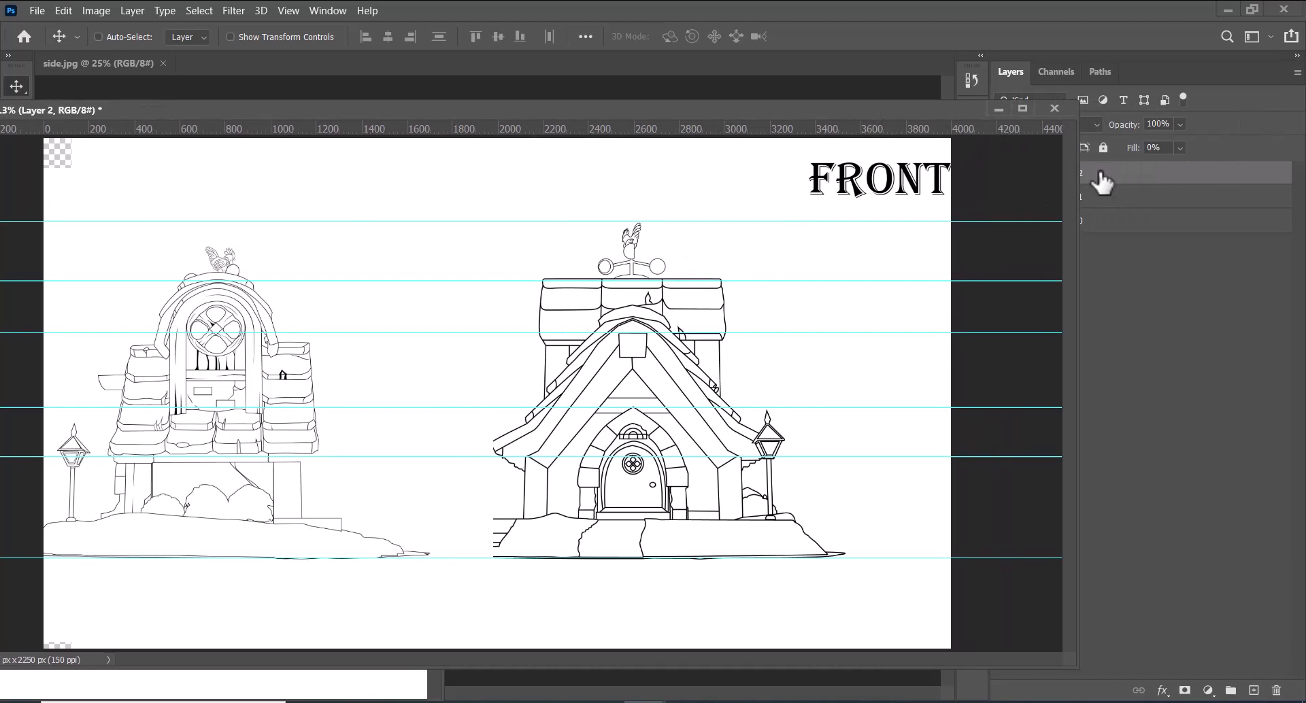
left_click(1122, 199)
key("Right")
key("Right")
key("Right")
key("Right")
key("Right")
key("Right")
key("Right")
key("Right")
key("Right")
key("Right")
key("Right")
key("Right")
key("Right")
key("Right")
key("Right")
key("Right")
key("Right")
key("Right")
key("Right")
key("Right")
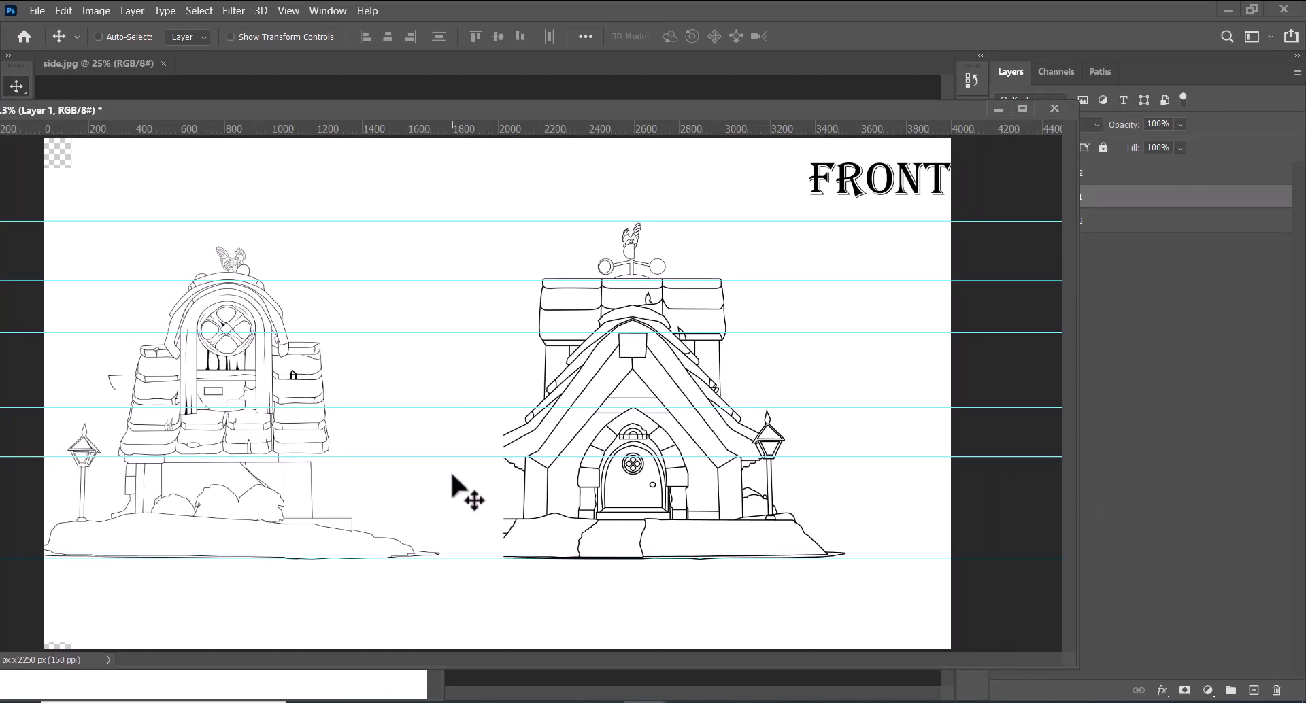
key("Right")
key("Right")
key("Right")
key("Right")
key("Right")
key("Right")
key("Right")
key("Right")
key("Right")
key("Right")
key("Right")
key("Right")
key("Right")
key("Right")
key("Right")
key("Right")
key("Right")
key("Right")
key("Right")
key("Right")
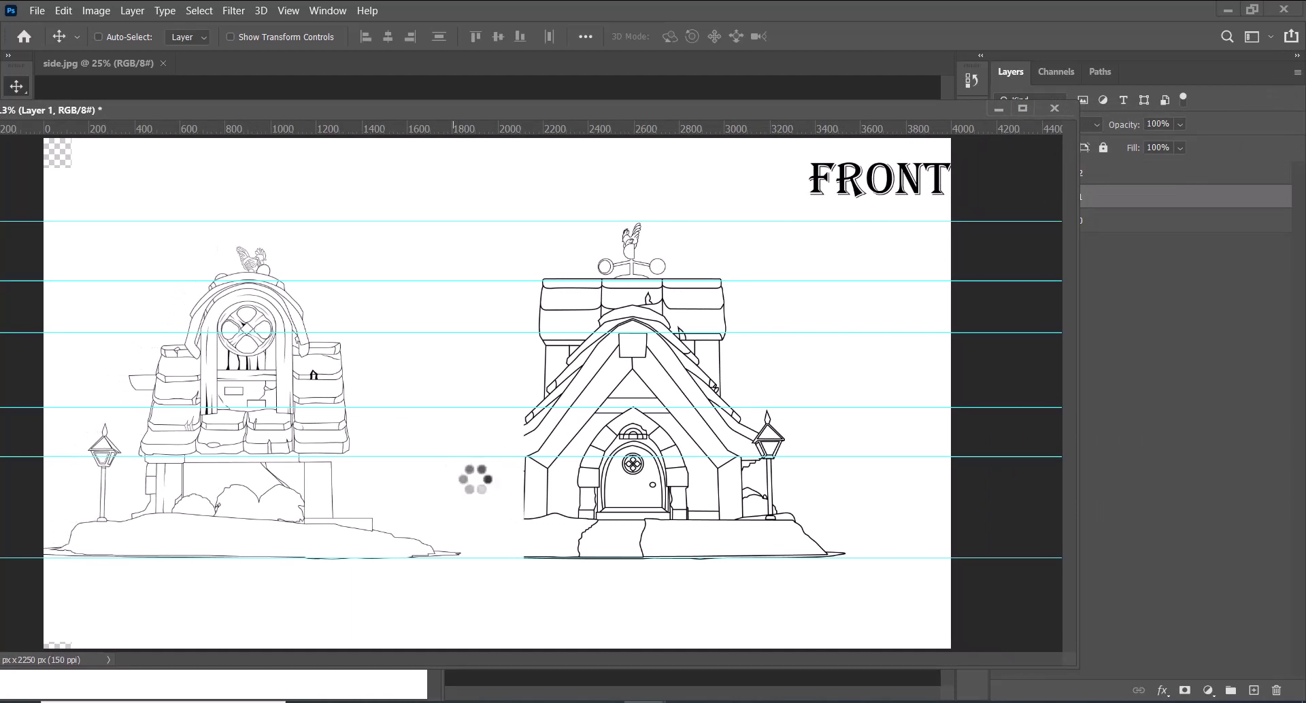
key("Right")
key("Right")
key("Right")
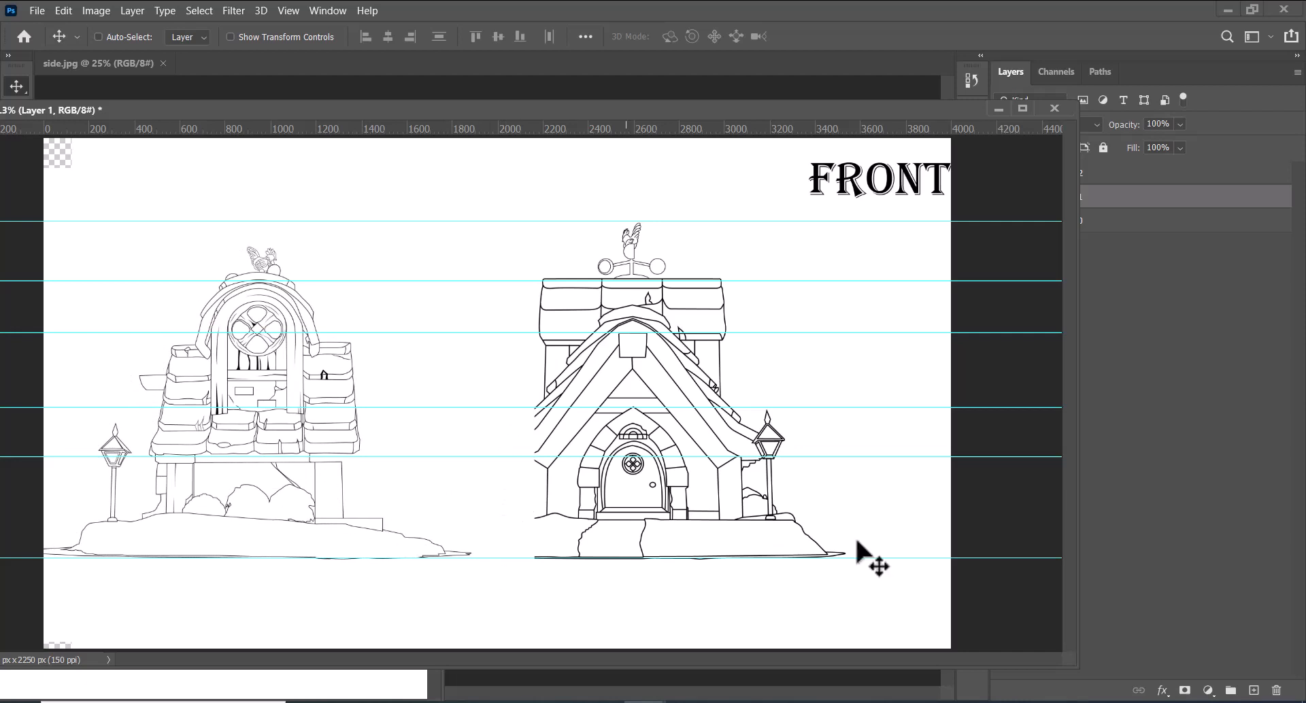
Select the side sketch's lamp post, from its flame tip to its base, with a rectangular marquee
double_click(713, 110)
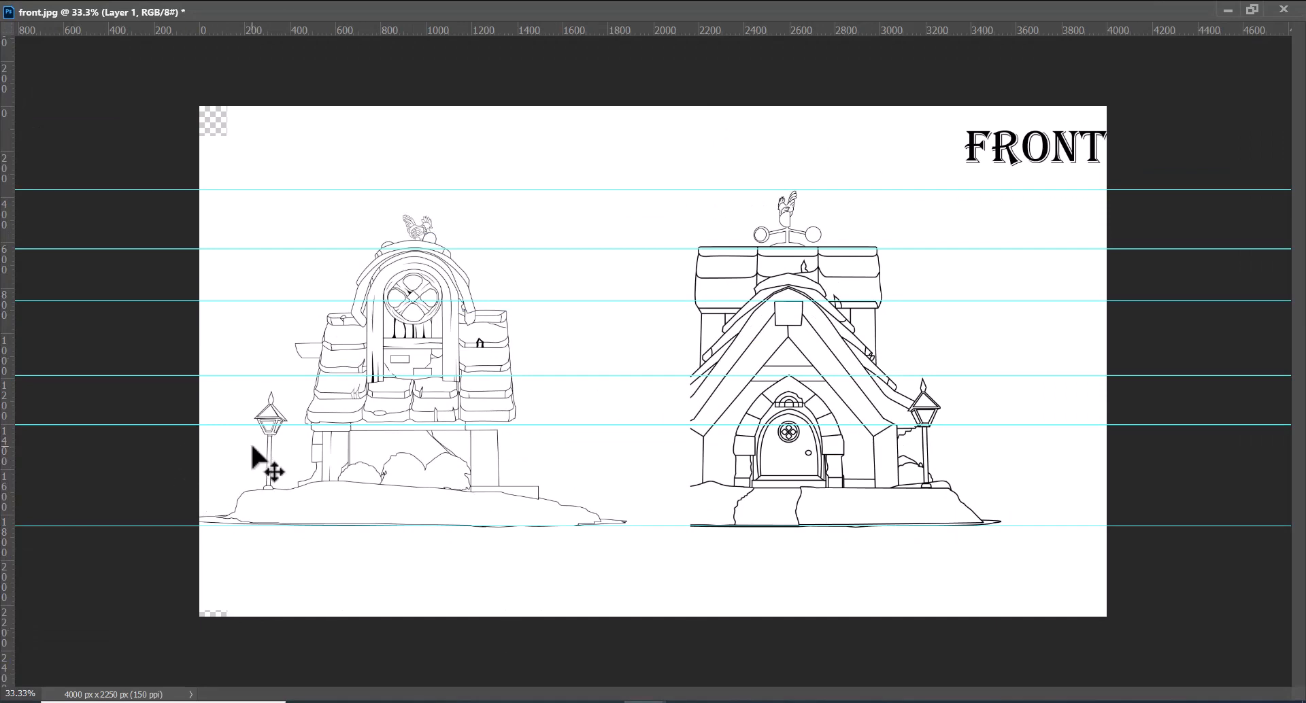
key("ctrl")
key("ctrl+plus")
key("space")
left_click_drag(184, 523, 487, 427)
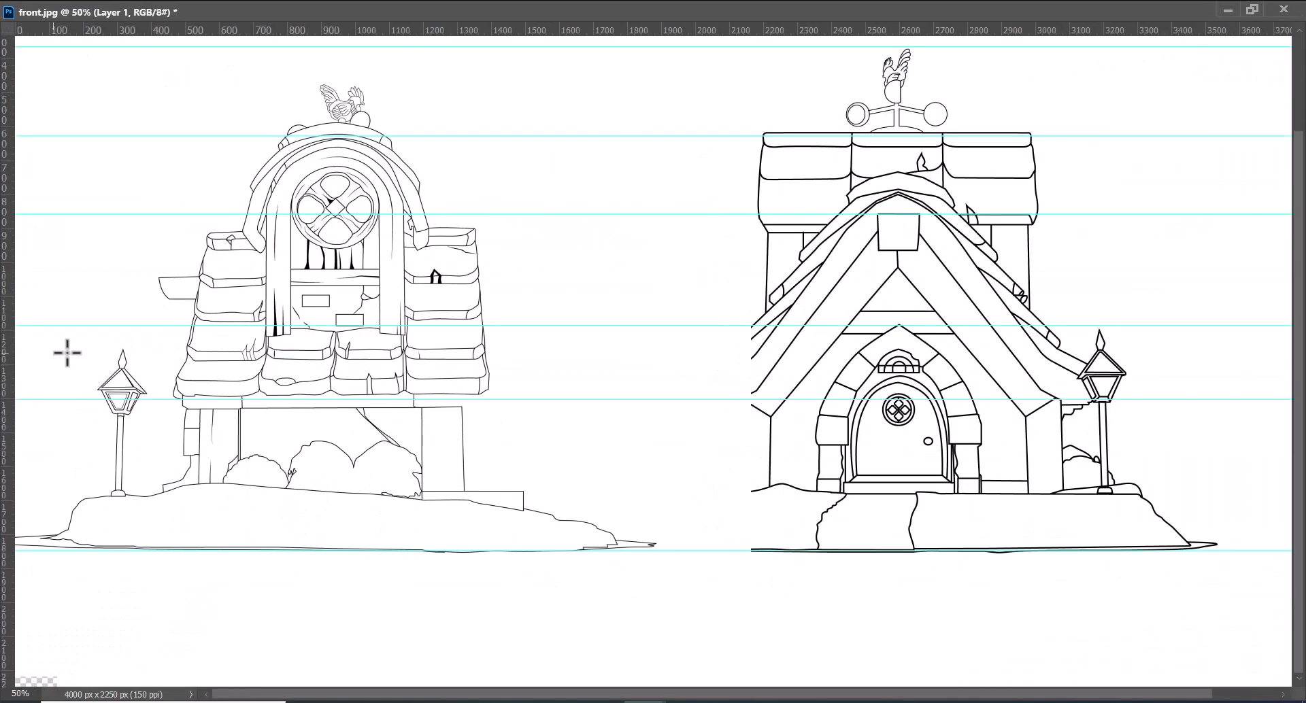
left_click_drag(84, 336, 140, 496)
key("ctrl+plus")
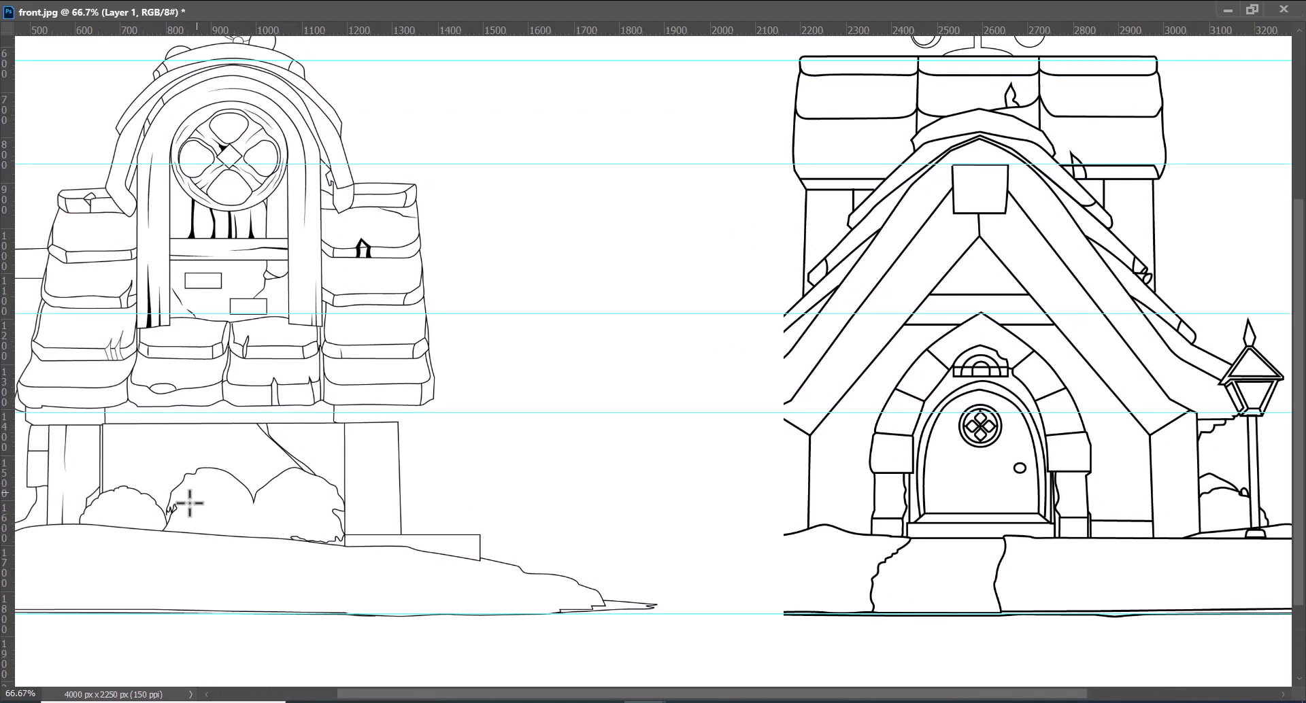
left_click_drag(483, 490, 826, 402)
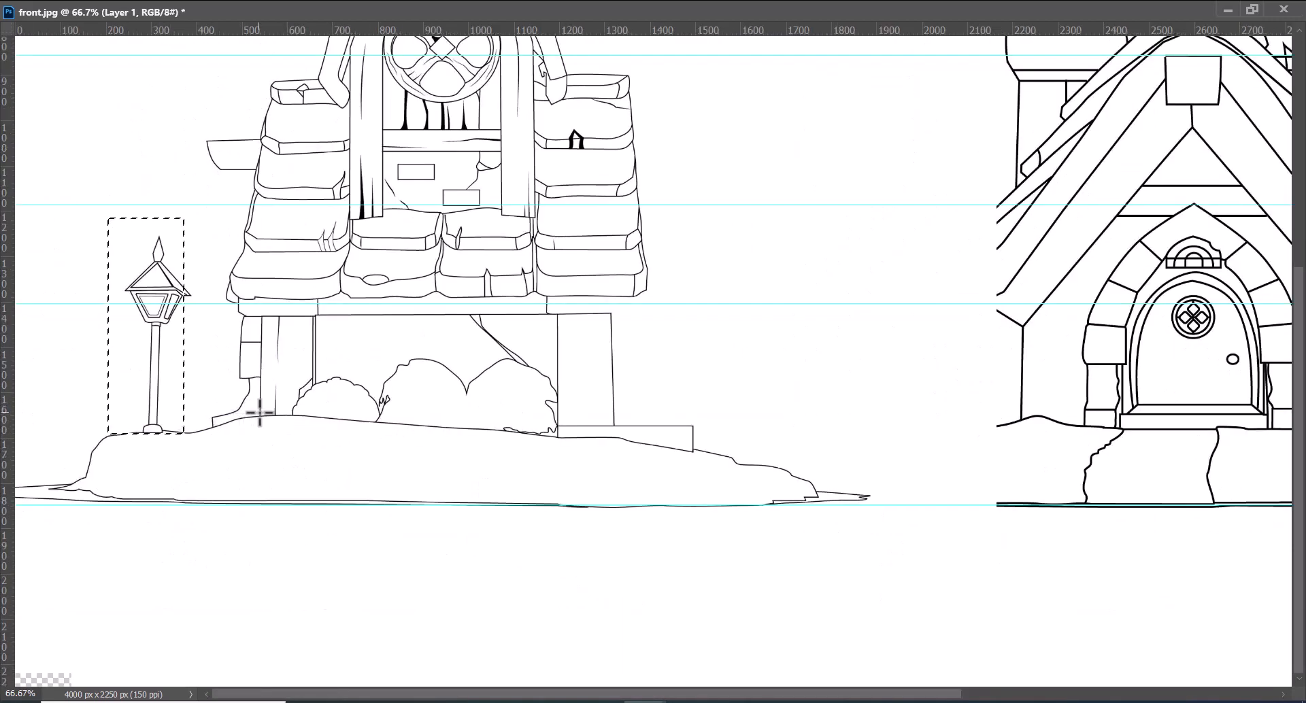
Shift the lamp post's selection outline about 25 px to the right without moving the artwork
key("Right")
key("Right")
key("Right")
key("Right")
key("Right")
key("Right")
key("Right")
key("Right")
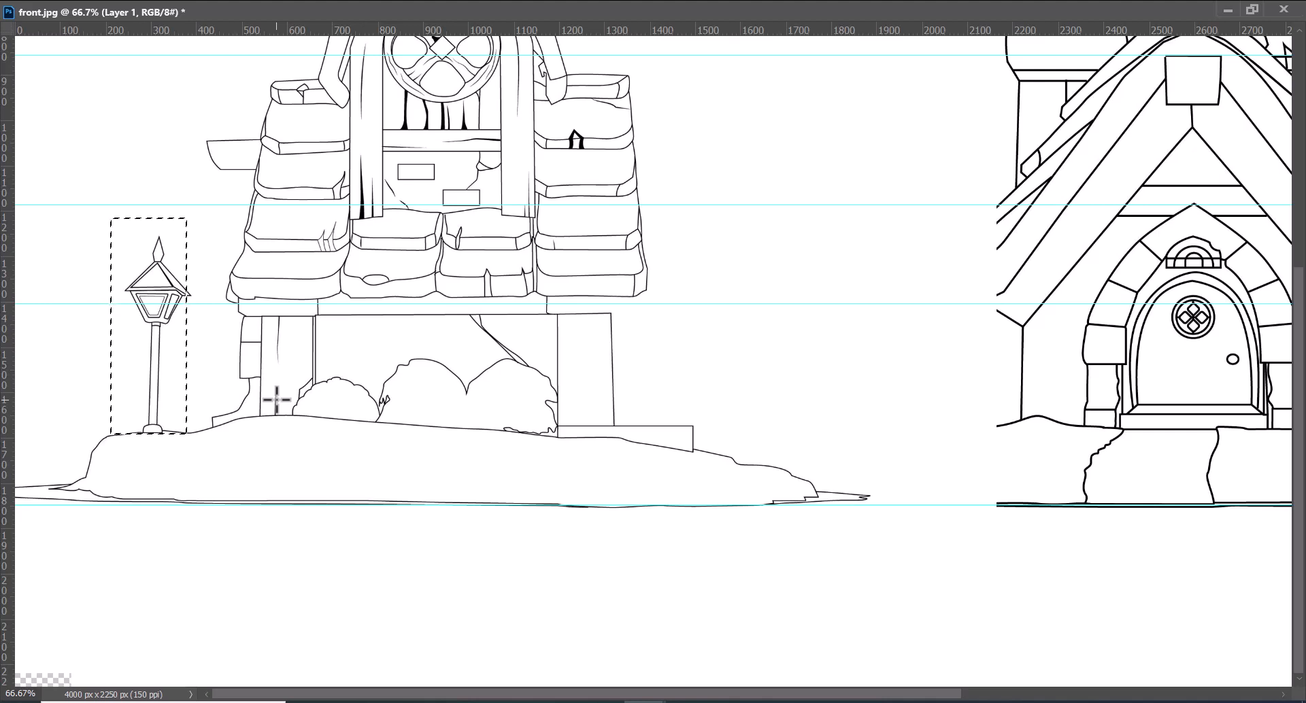
key("Right")
key("Right")
key("Right")
key("Right")
key("Right")
key("Right")
key("Right")
key("Right")
key("Right")
key("Right")
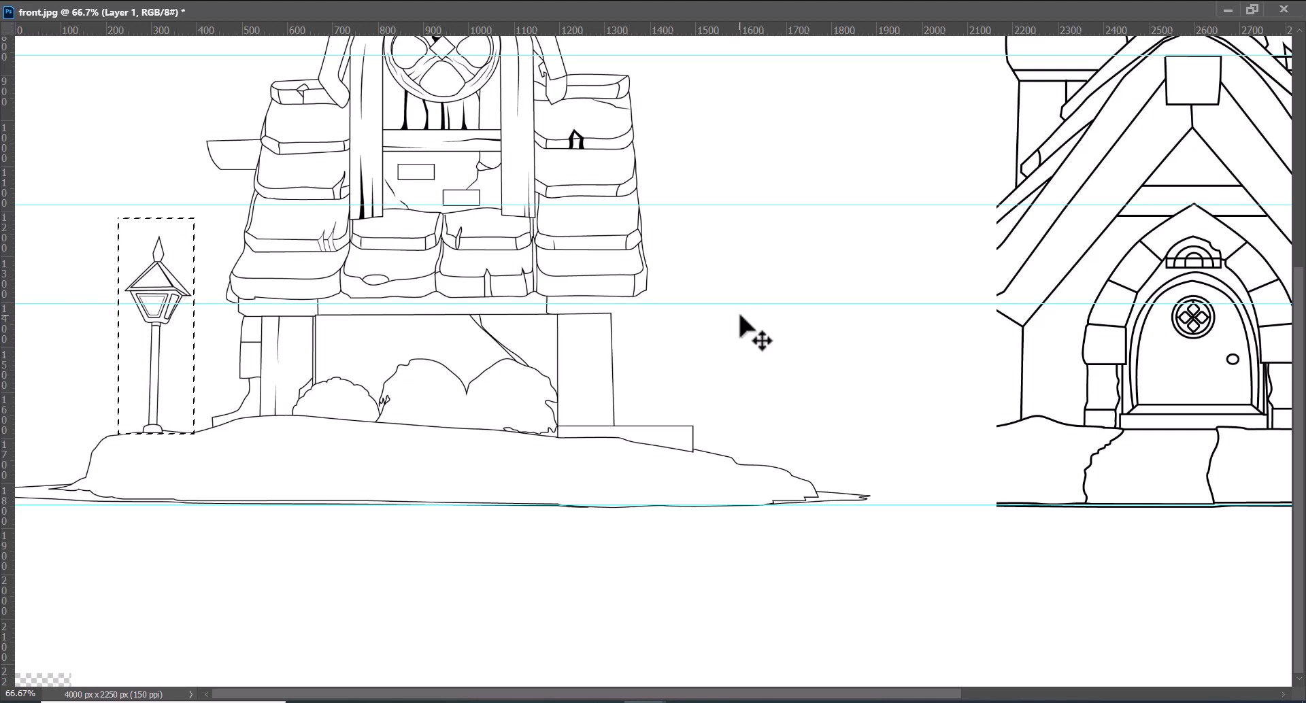
Scale the side sketch's lamp post up proportionally from its base to about 115%, matching the front view's lamp height, and deselect it
key("ctrl+t")
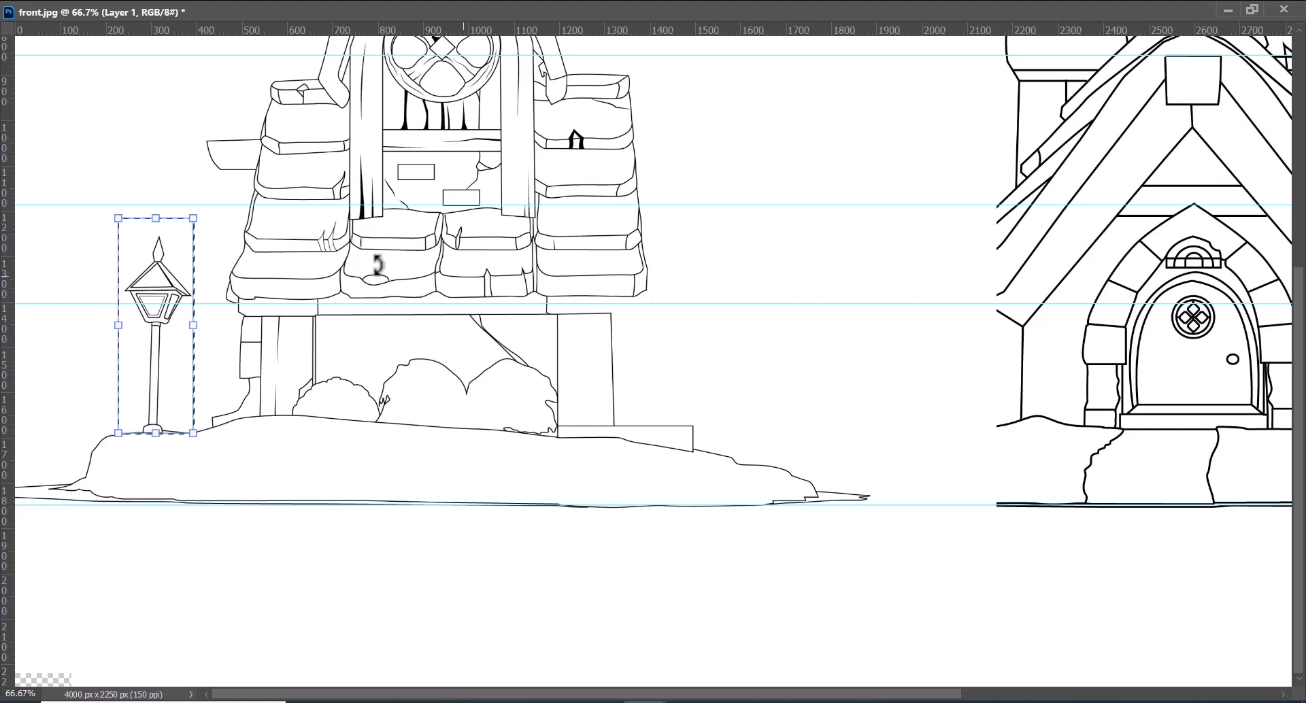
left_click_drag(158, 219, 160, 185)
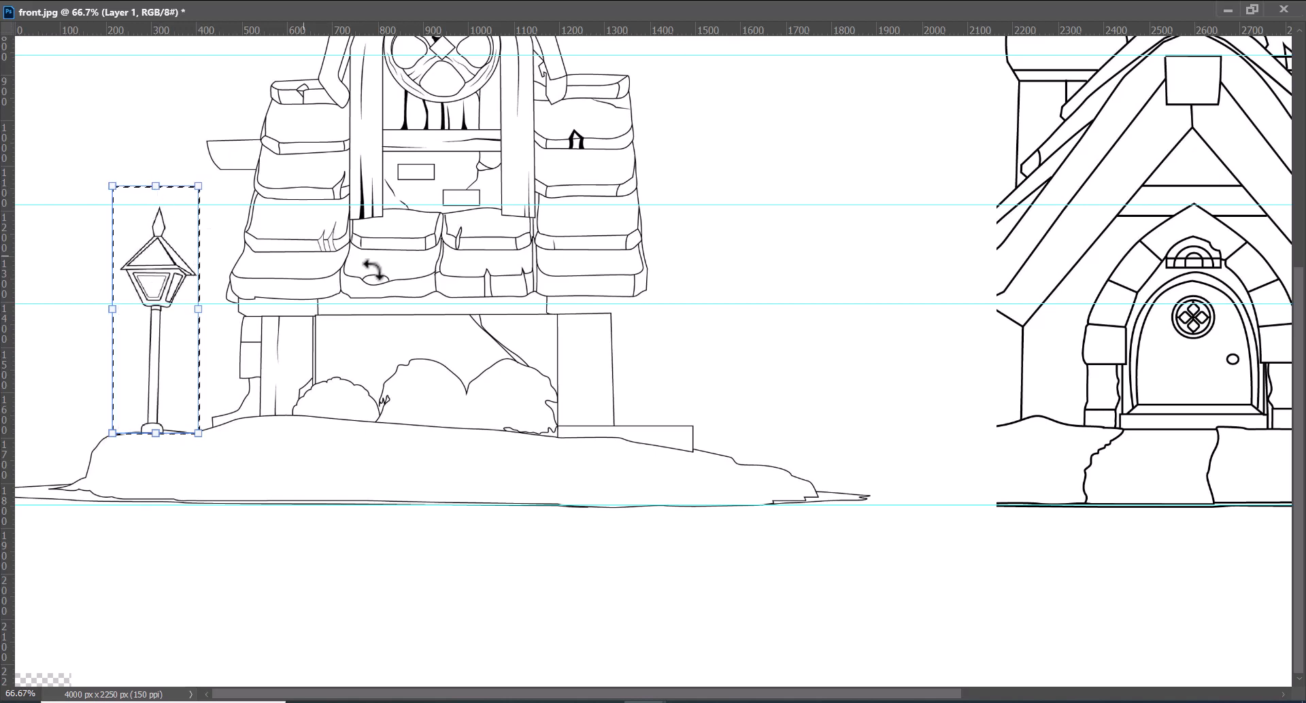
key("Return")
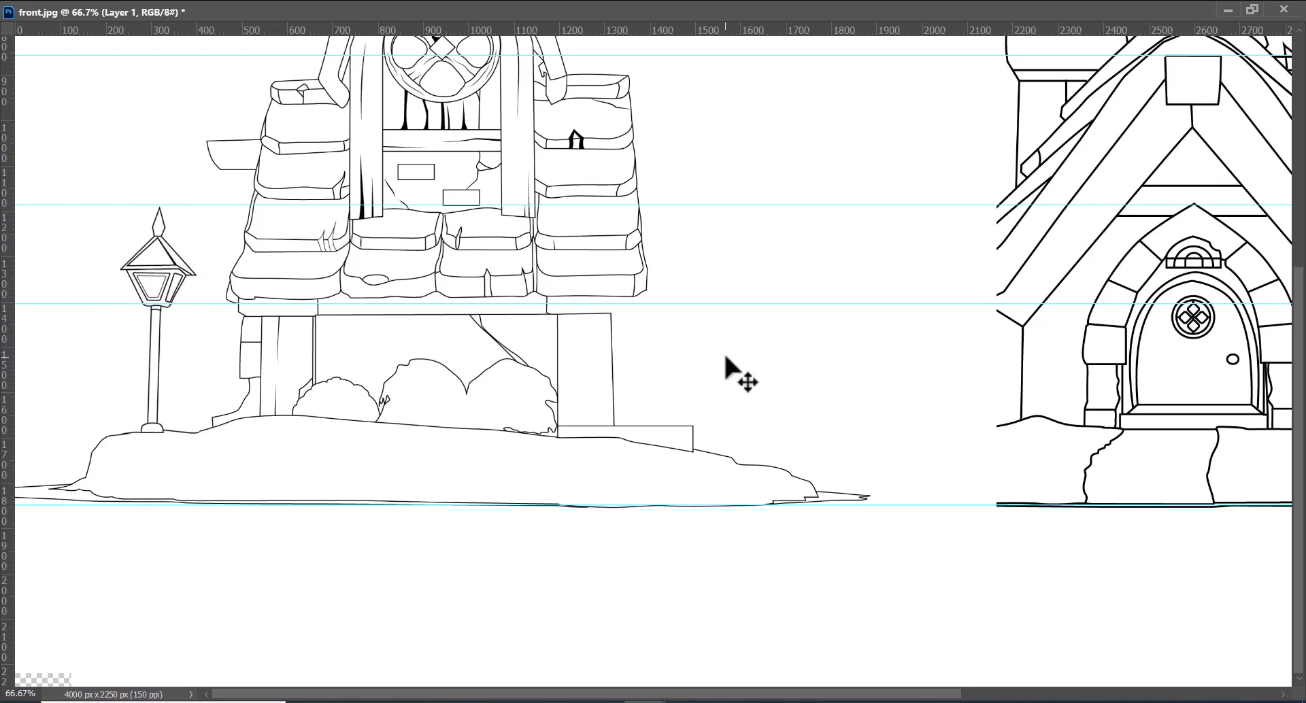
Hide the guides across the sketches
key("ctrl+minus")
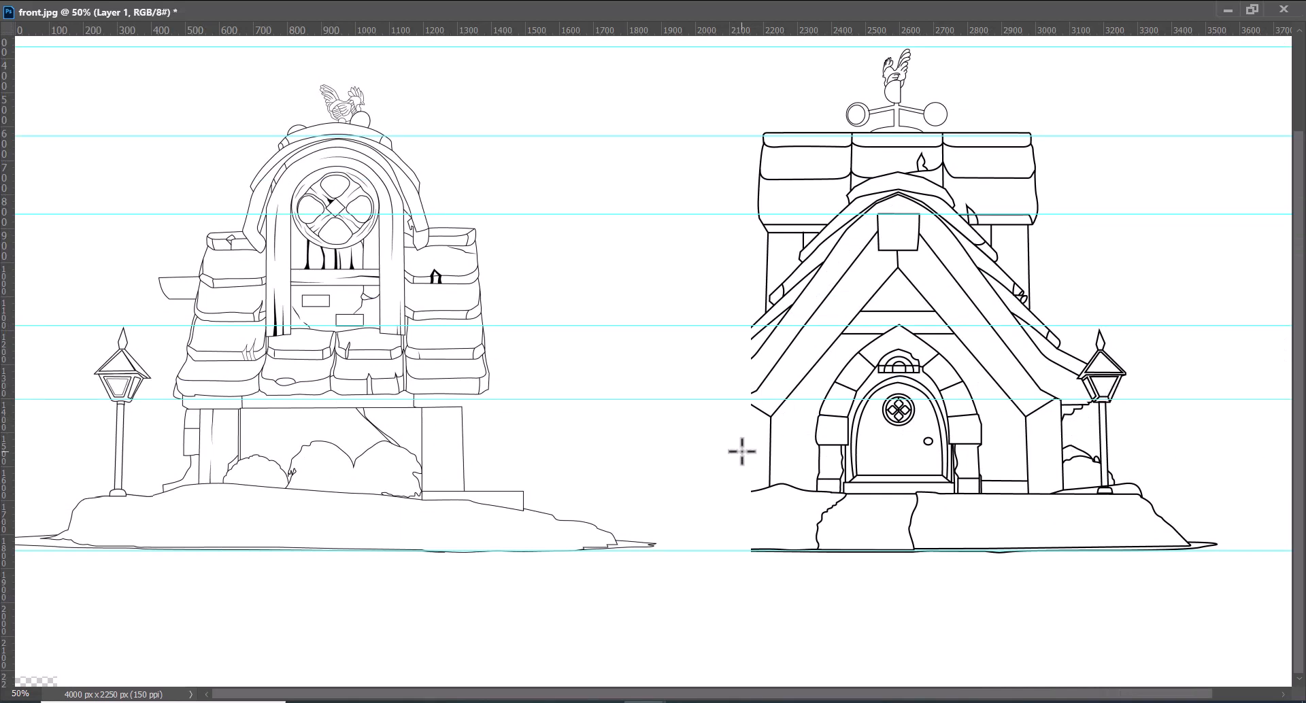
key("ctrl+minus")
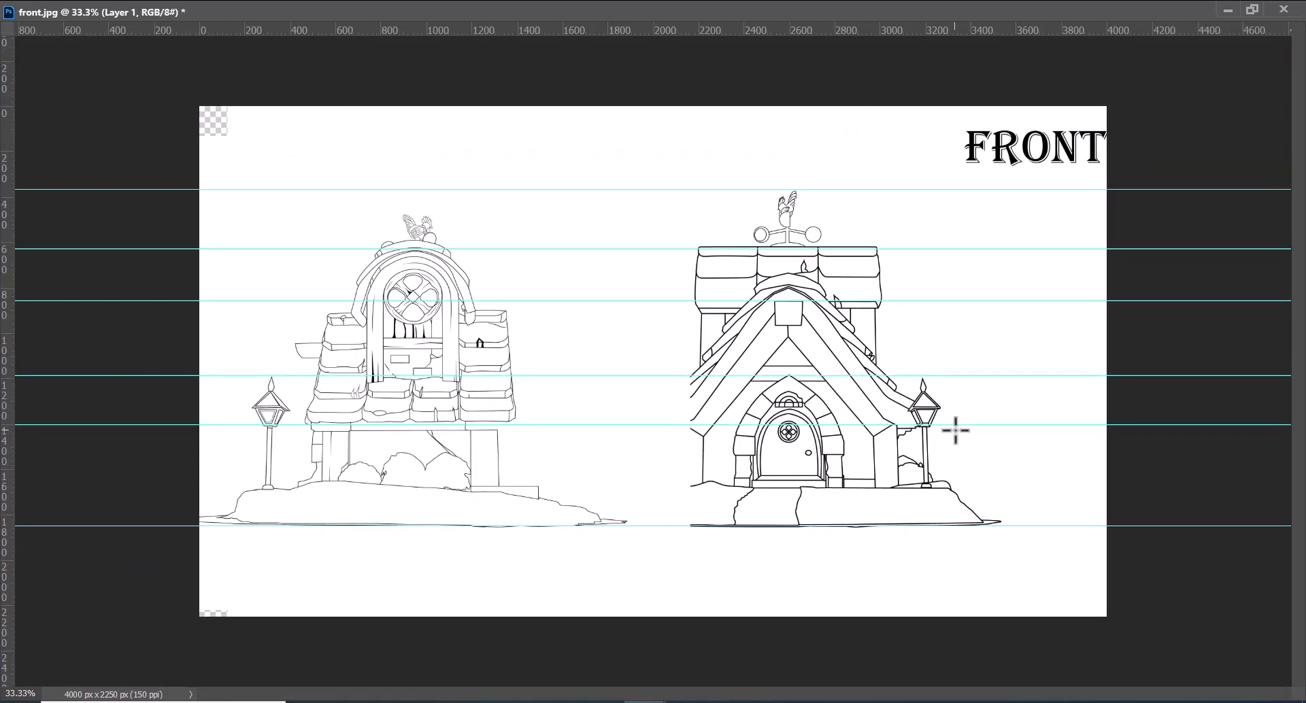
key("ctrl+apostrophe")
key("ctrl+h")
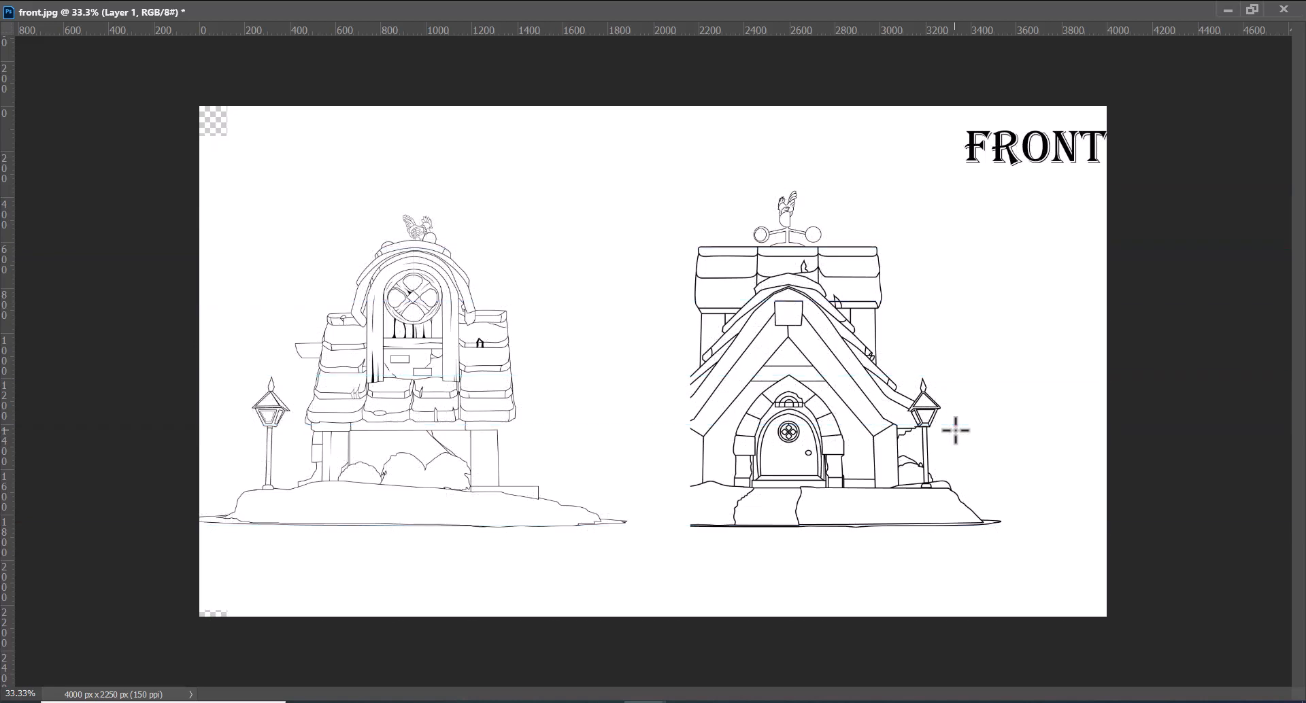
Move the side sketch layer about 500 px to the right, keeping its vertical alignment with the front sketch
left_click(1252, 9)
key("ctrl+minus")
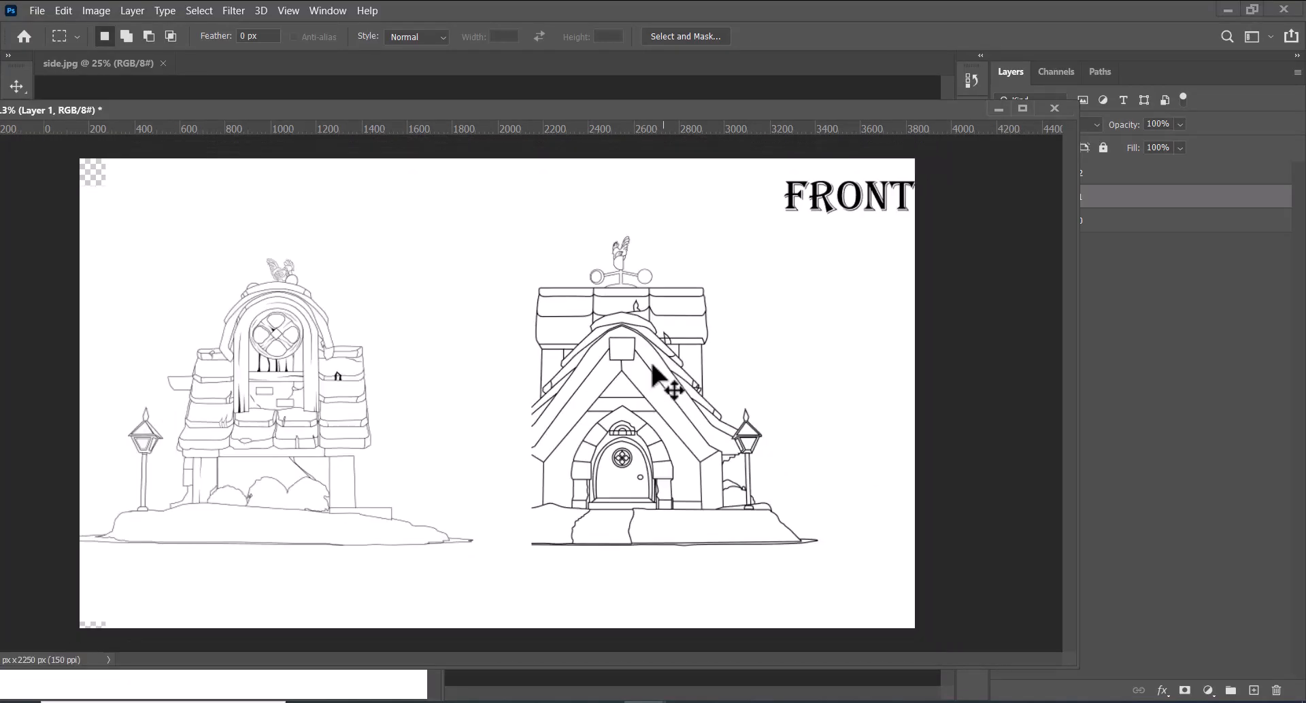
left_click_drag(324, 112, 208, 121)
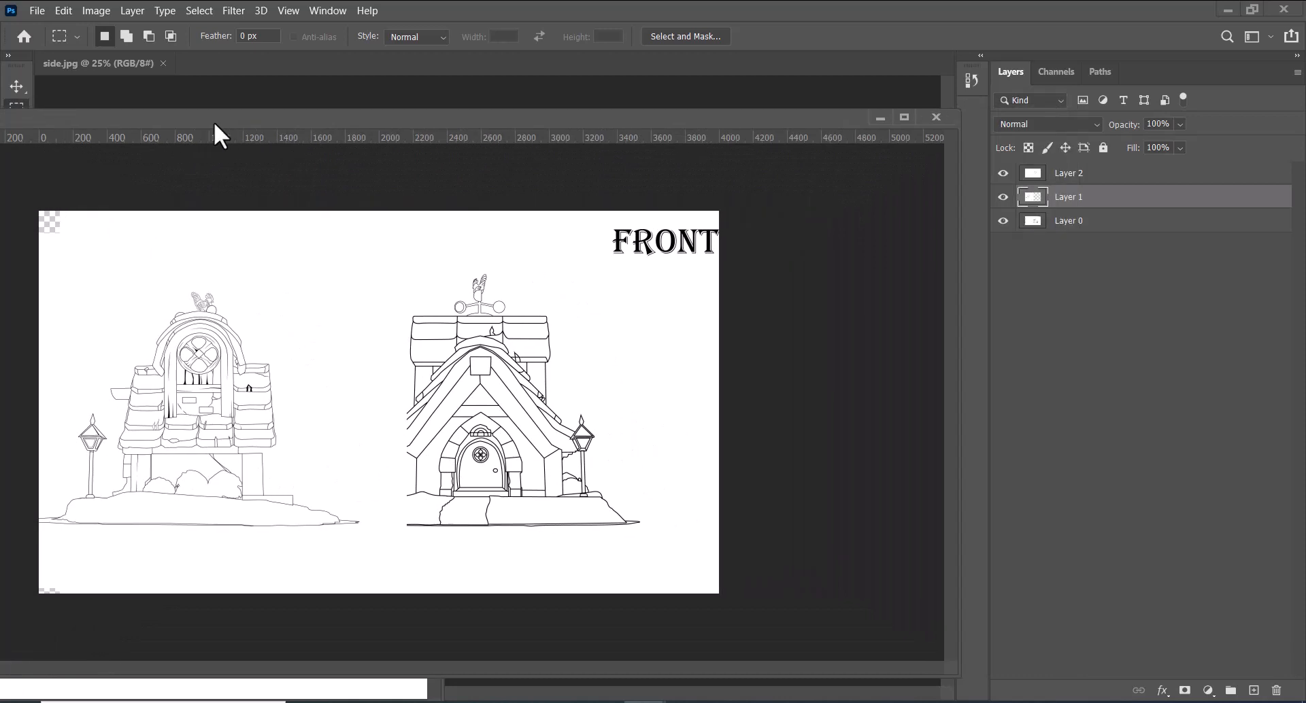
left_click(15, 86)
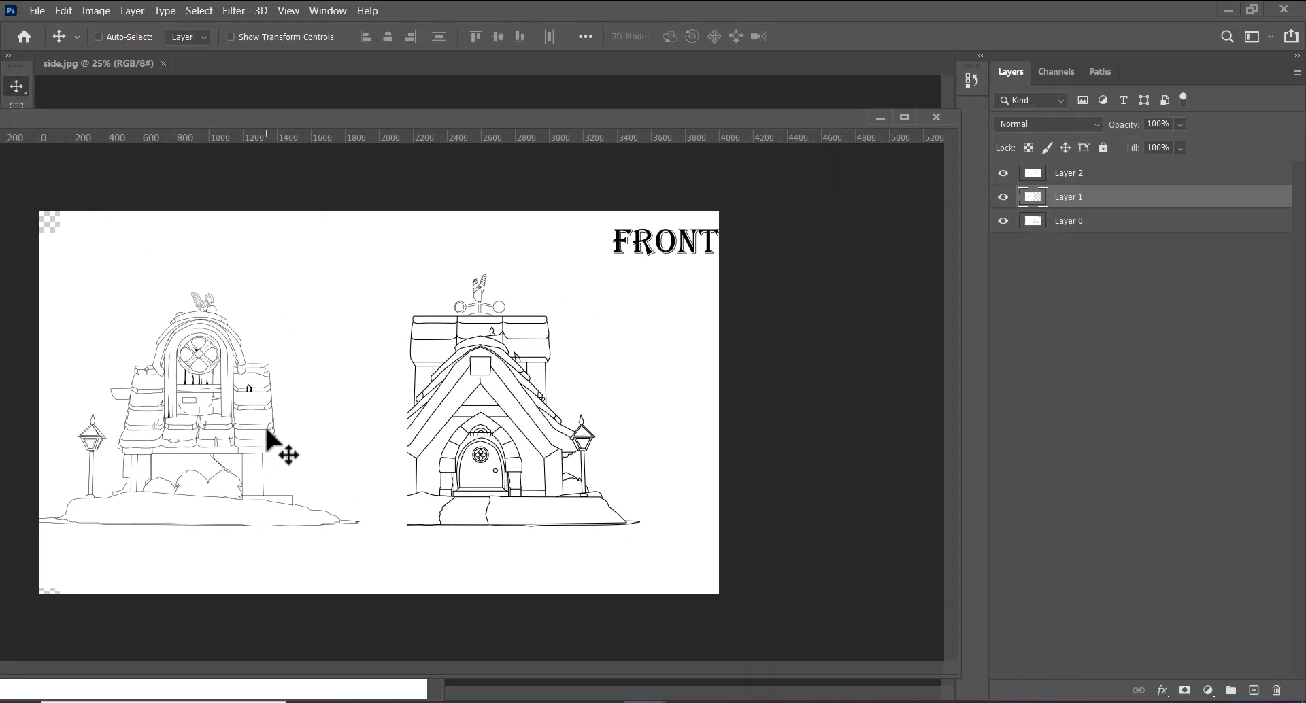
left_click_drag(267, 432, 337, 441)
key("Right")
key("Right")
key("Right")
key("Right")
key("Right")
key("Right")
key("Right")
key("Right")
key("Right")
key("Right")
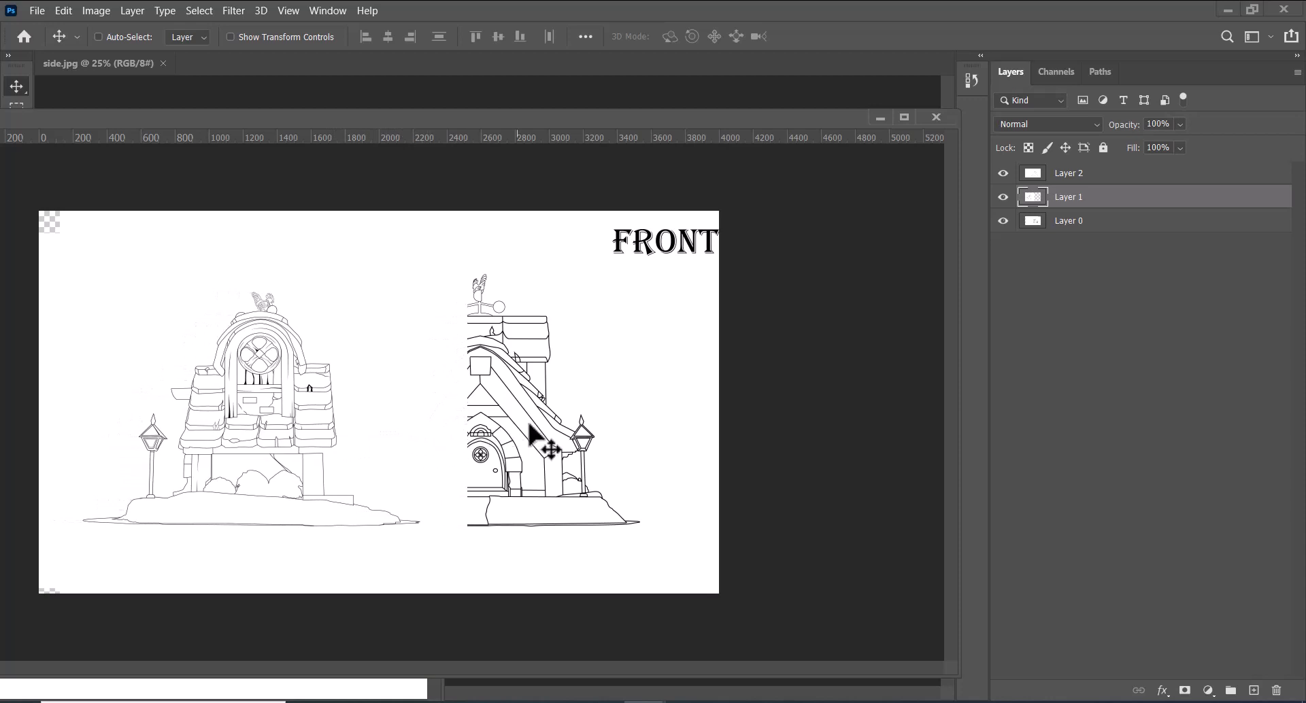
key("Right")
key("Right")
key("Right")
key("Right")
key("Right")
key("Right")
key("Right")
key("Right")
key("Right")
key("Right")
key("Right")
key("Right")
key("Right")
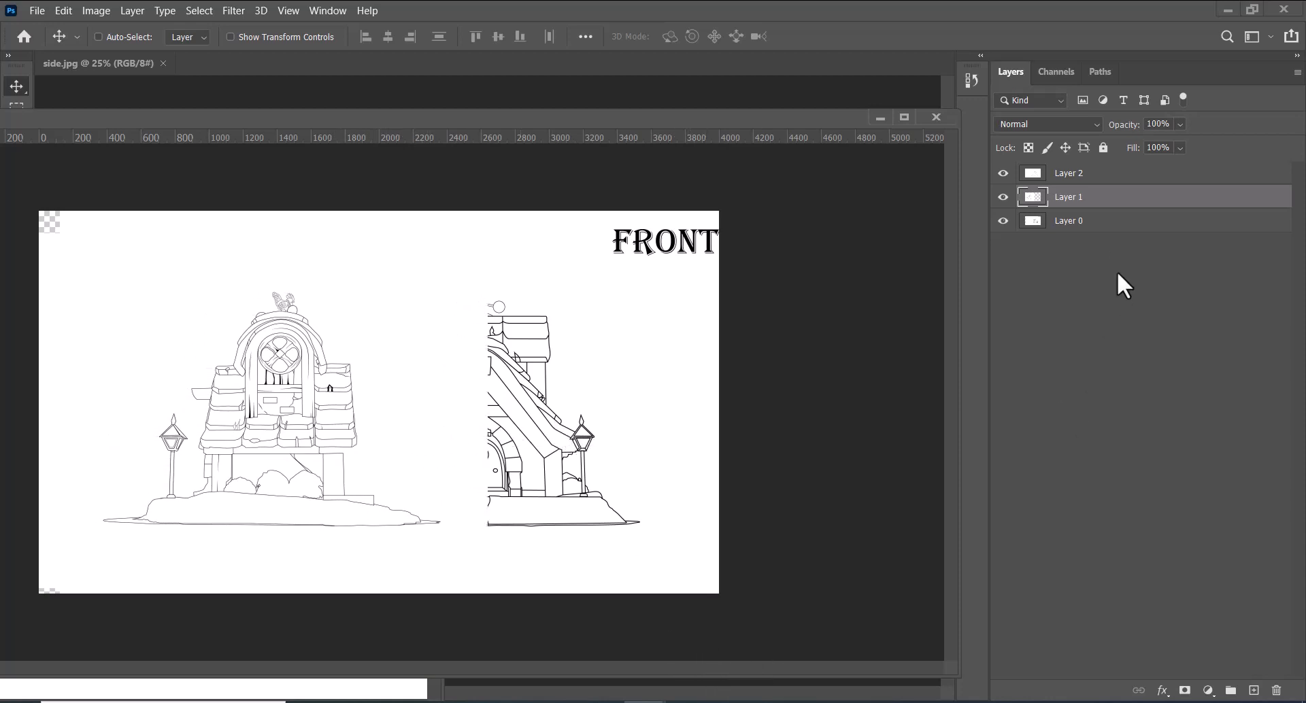
Hide the side sketch layer and nudge the front sketch layer about 350 px to the left
left_click(1003, 196)
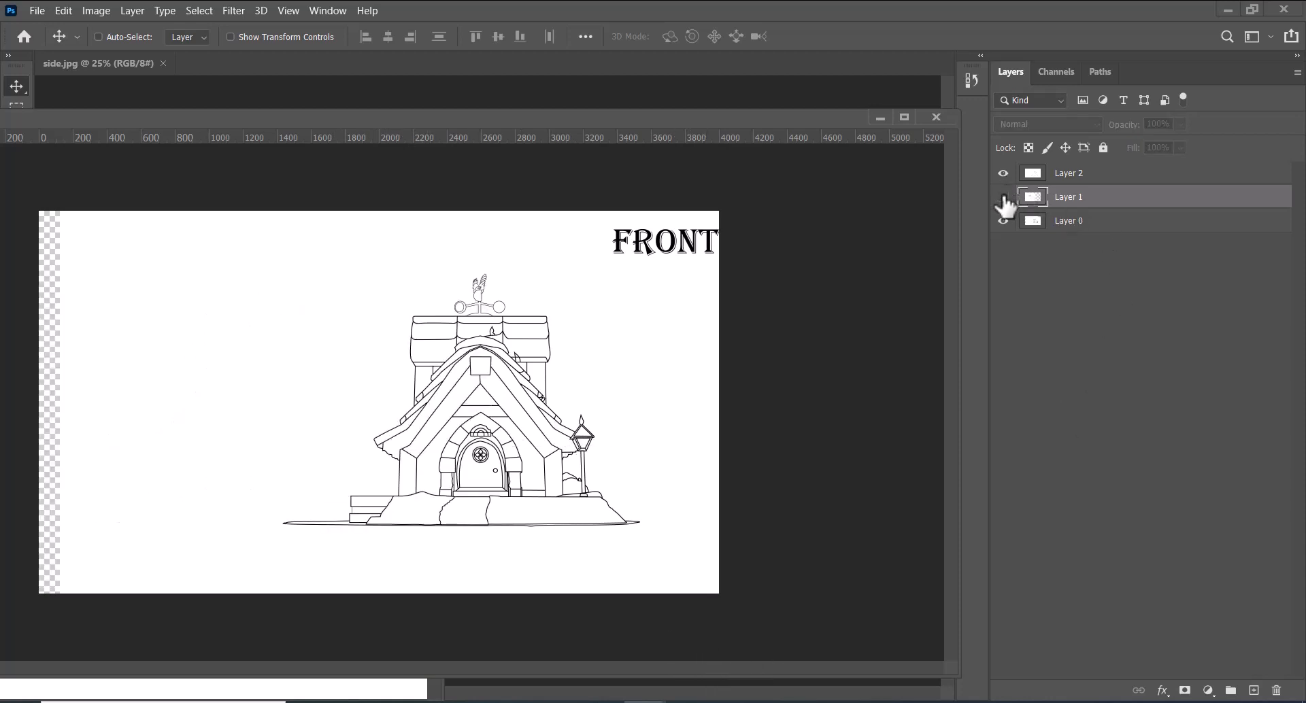
left_click(1079, 232)
key("Left")
key("Left")
key("Left")
key("Left")
key("Left")
key("Left")
key("Left")
key("Left")
key("Left")
key("Left")
key("Left")
key("Left")
key("Left")
key("Left")
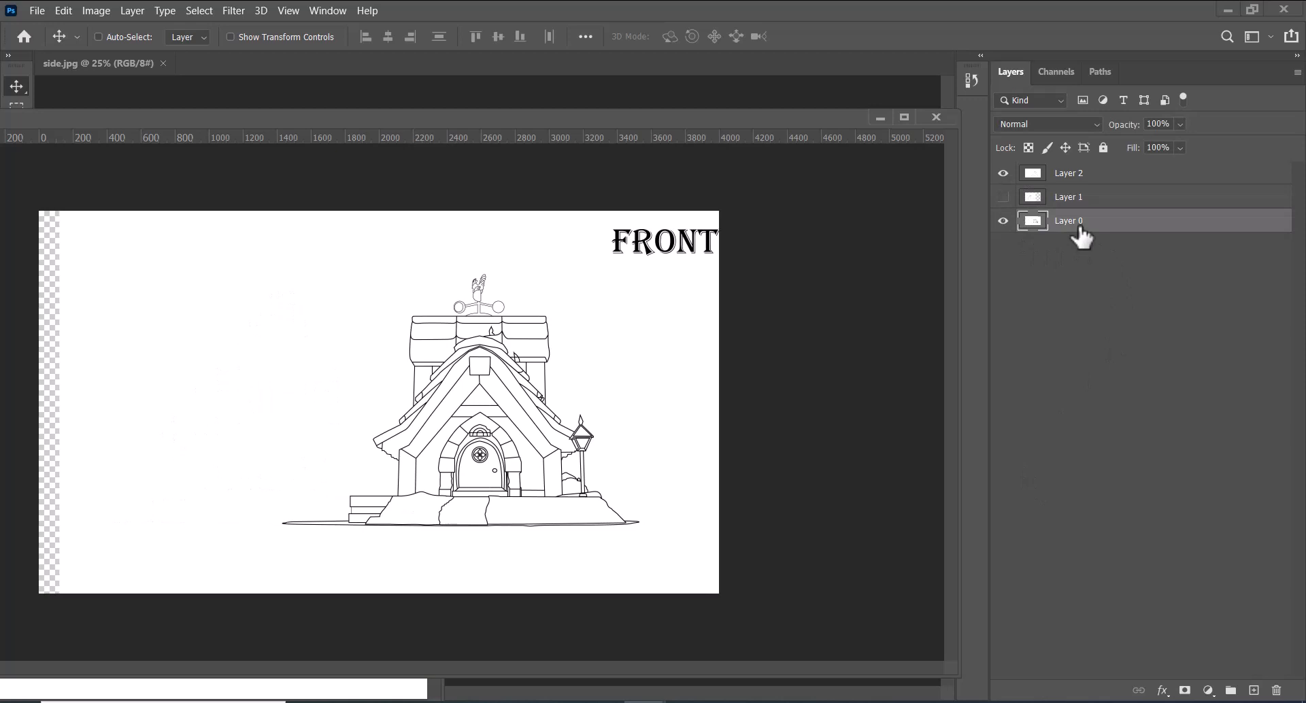
key("Left")
key("Left")
key("Left")
key("Left")
key("Left")
key("Left")
key("Left")
key("Left")
key("Left")
key("Left")
key("Left")
key("Left")
key("Left")
key("Left")
key("Left")
key("Left")
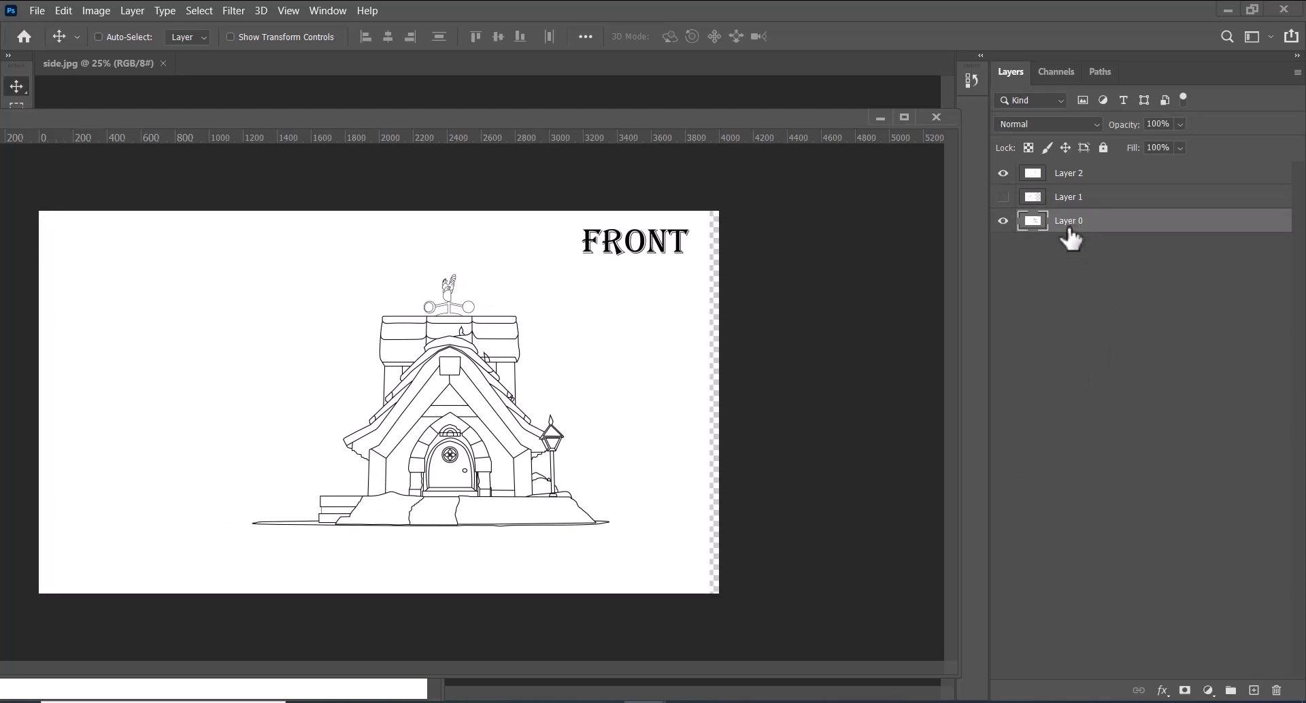
key("Left")
key("Left")
key("Left")
key("Left")
key("Left")
key("Left")
key("Left")
key("Left")
key("Left")
key("Left")
key("Left")
key("Left")
key("Left")
key("Left")
key("Left")
key("Left")
key("Left")
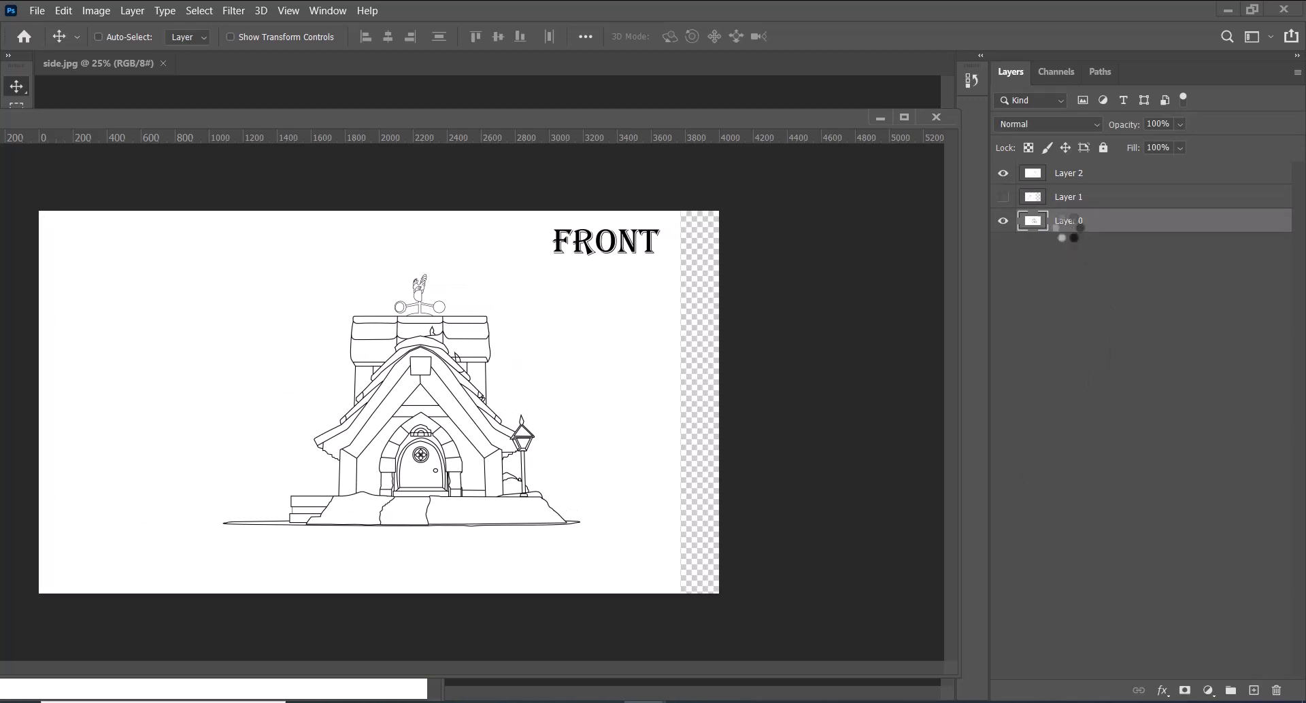
Show the side sketch layer again and nudge the front sketch layer about 350 px further left
left_click(1002, 197)
key("Left")
key("Left")
key("Left")
key("Left")
key("Left")
key("Left")
key("Left")
key("Left")
key("Left")
key("Left")
key("Left")
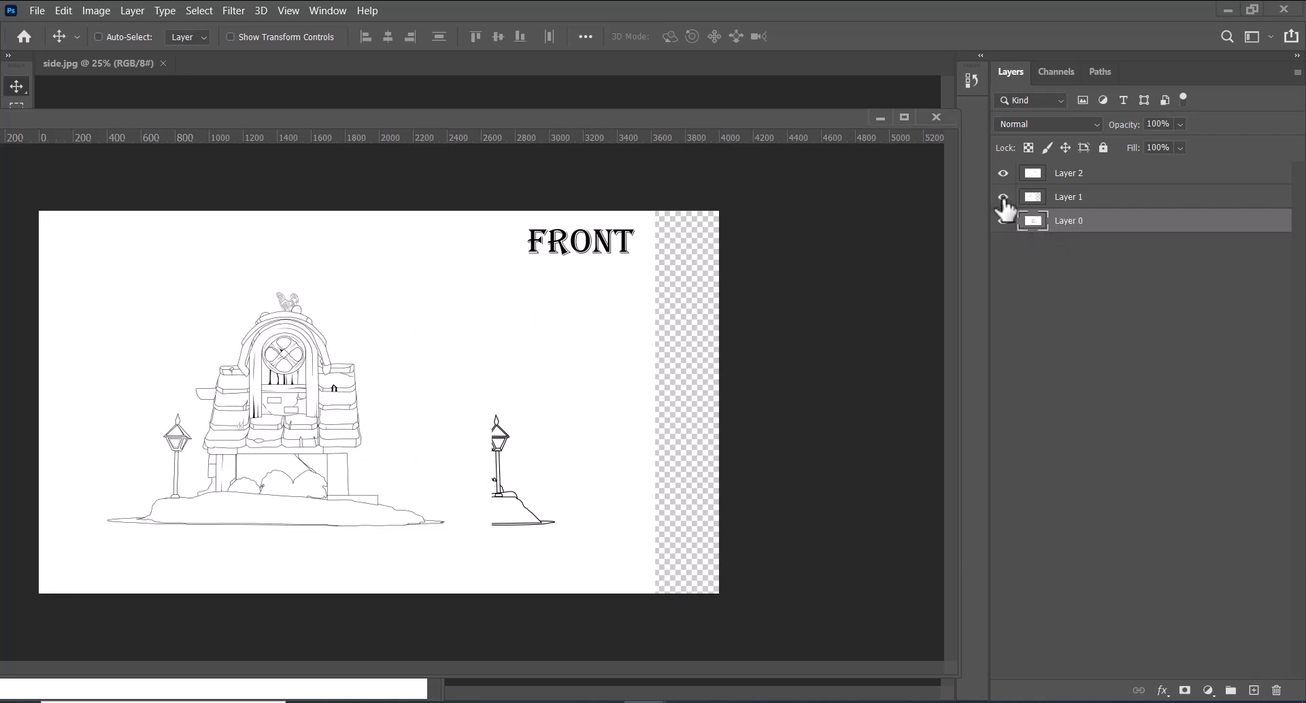
key("shift+Left")
key("shift+Left")
key("shift+Left")
key("shift+Left")
key("shift+Left")
key("shift+Left")
key("shift+Left")
key("shift+Left")
key("shift+Left")
key("shift+Left")
key("shift+Left")
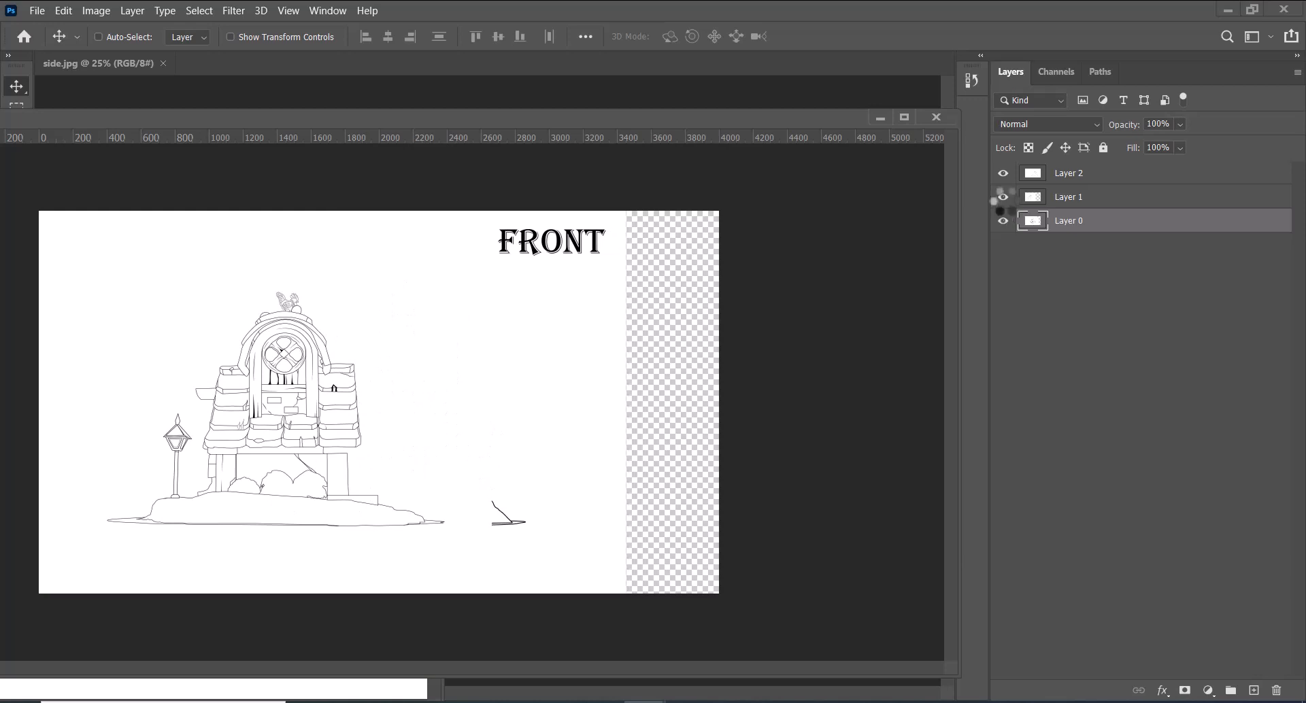
Move the side sketch layer about 575 px to the right, keeping its vertical position
key("ctrl+minus")
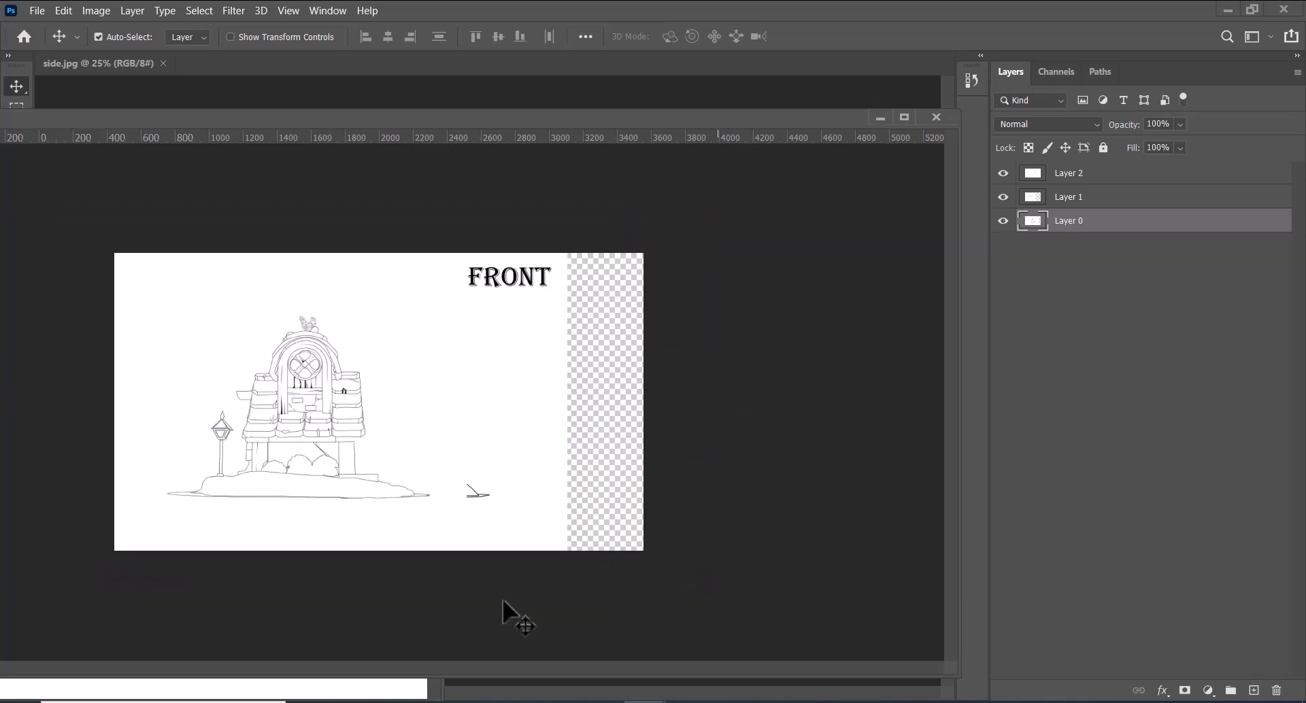
left_click(1074, 199)
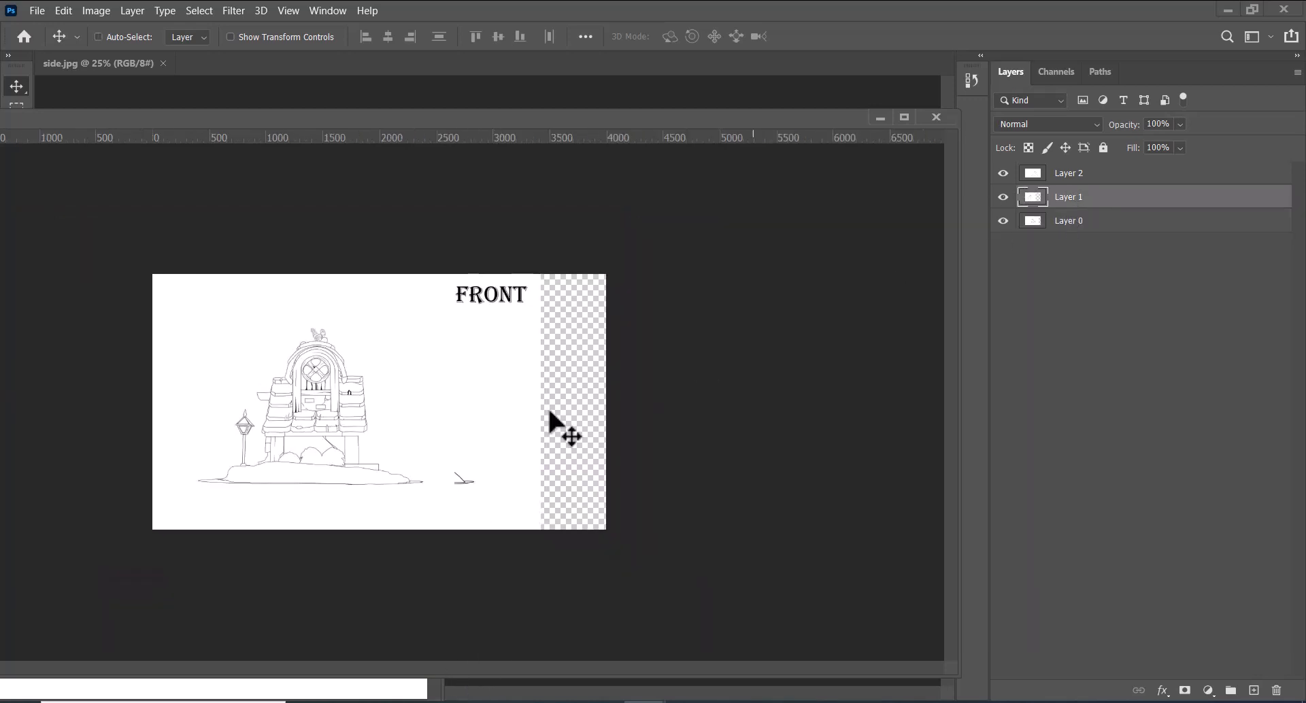
left_click_drag(347, 434, 401, 434)
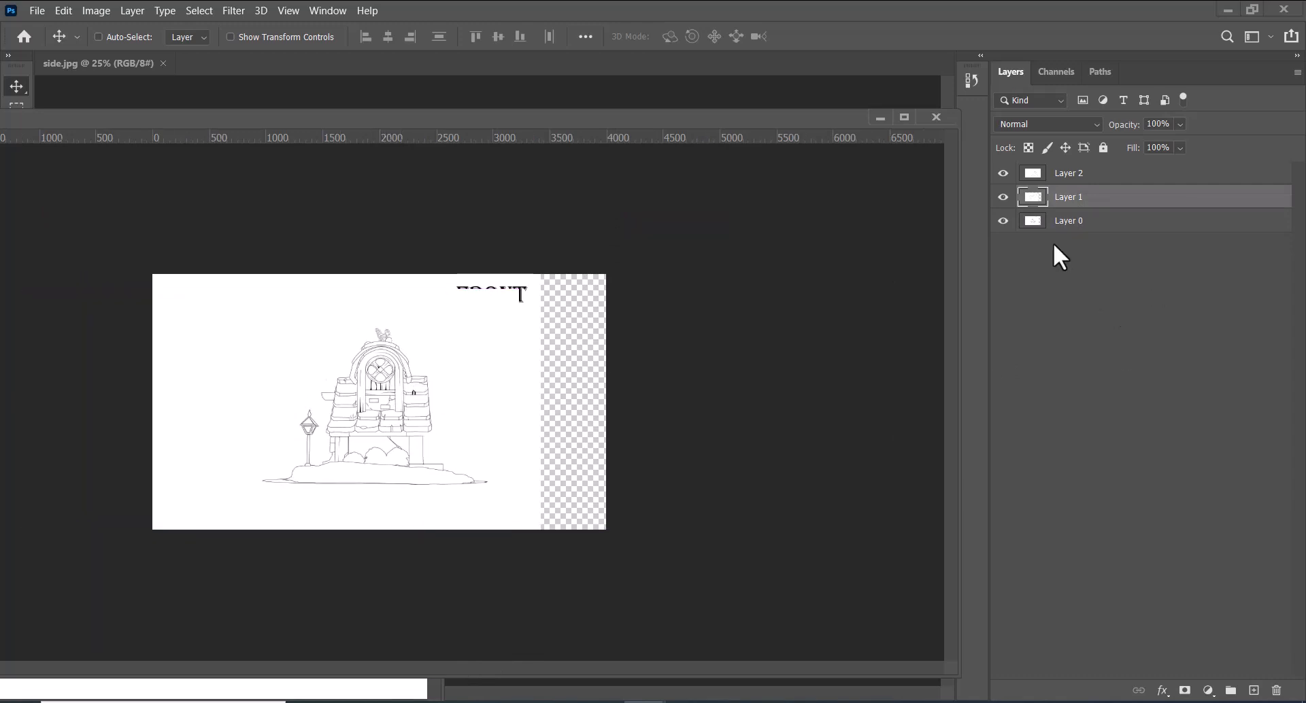
Hide Layer 2 and compare the side sketch with the front sketch by switching Layer 1 off and on
left_click(1002, 173)
left_click(1003, 196)
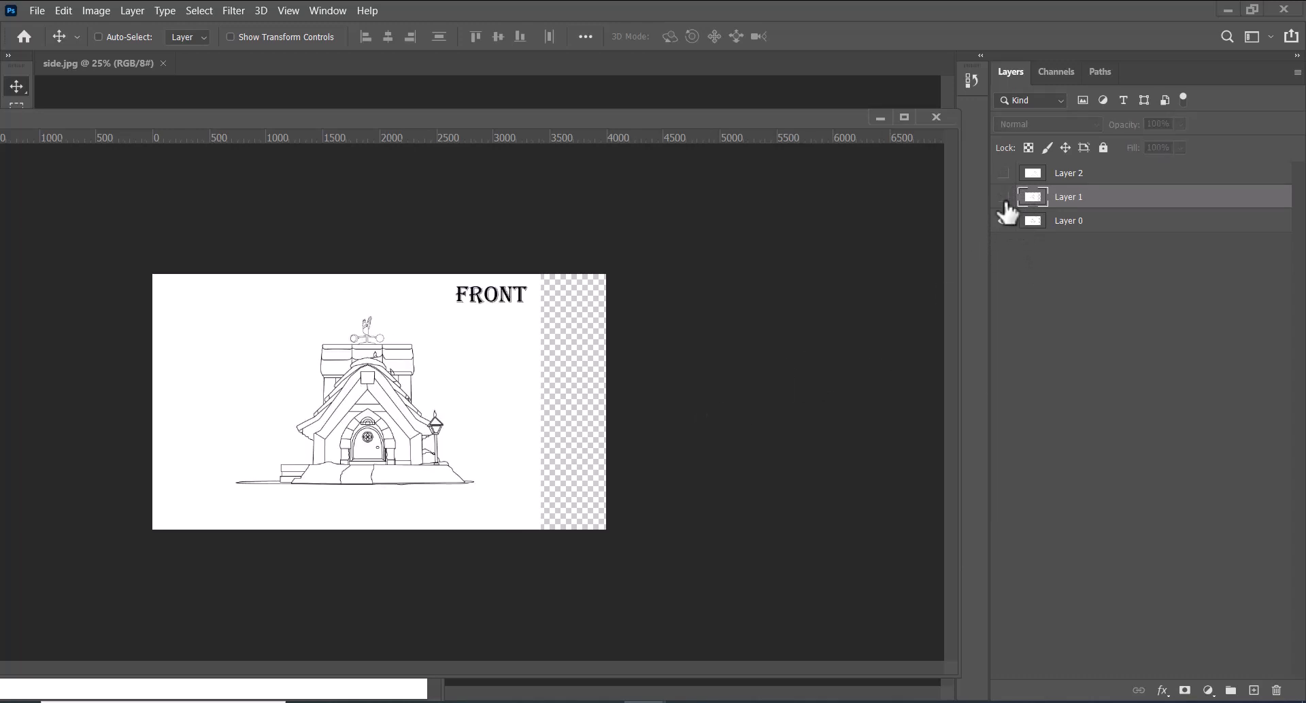
left_click(1002, 196)
Try cropping the canvas to about 2650 px wide around the sketches, compare both views, and undo the crop
key("c")
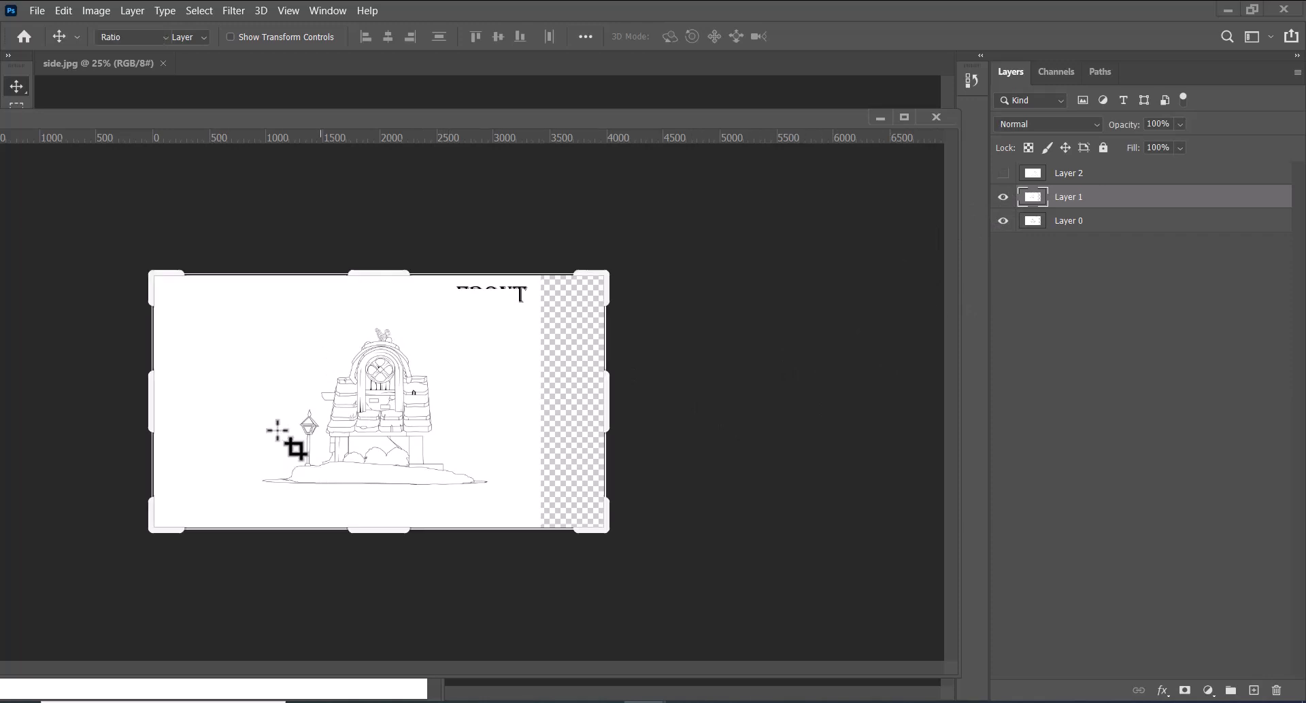
left_click_drag(151, 401, 195, 401)
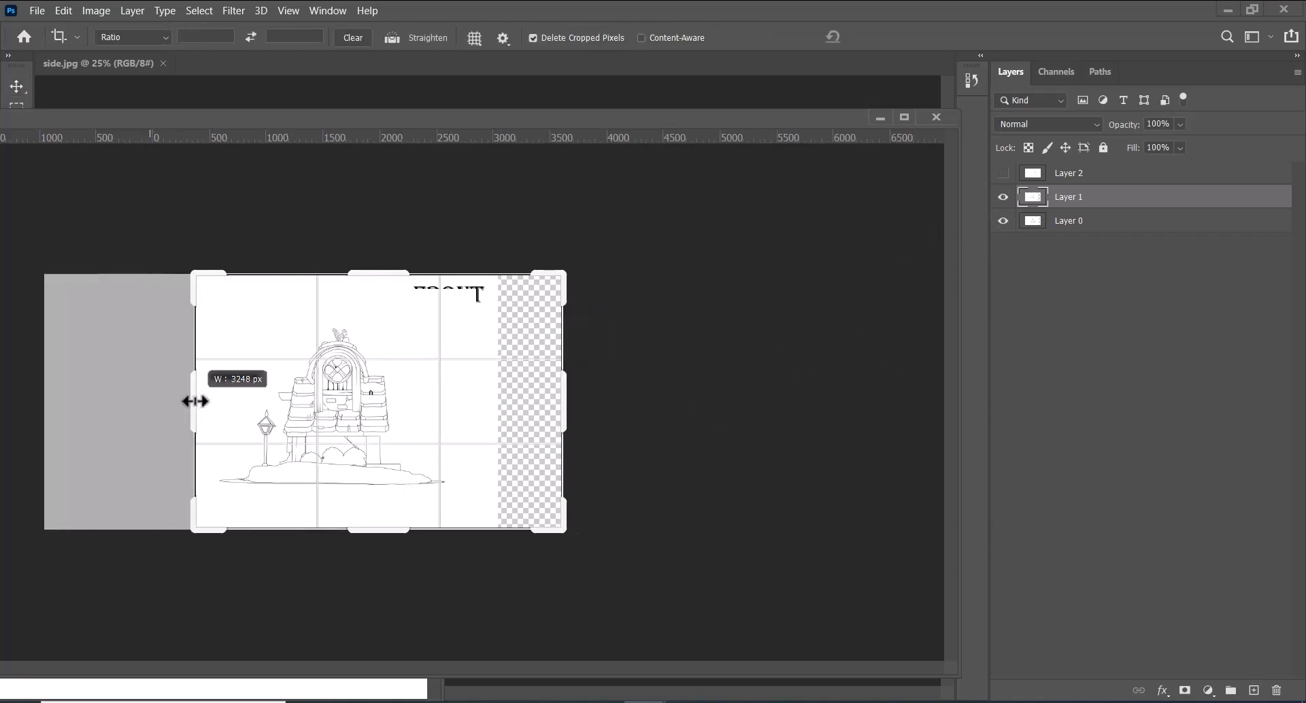
left_click_drag(562, 394, 527, 397)
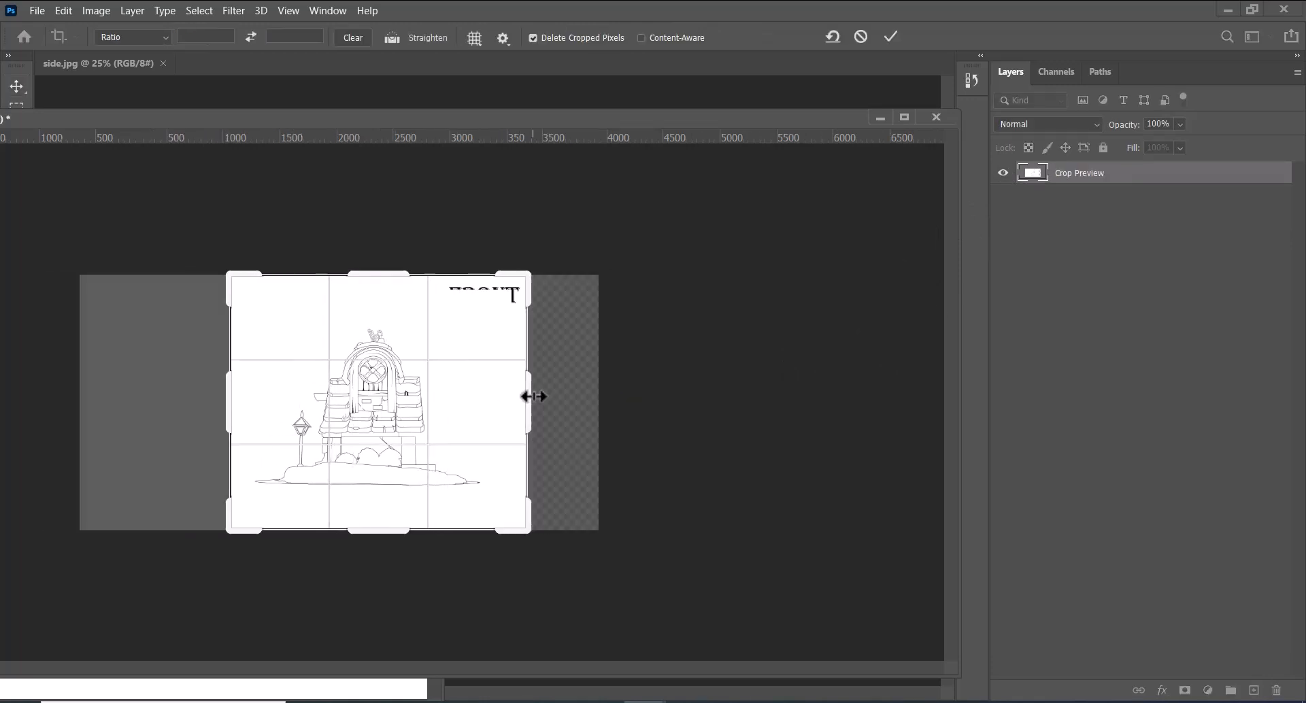
key("Return")
left_click(1003, 209)
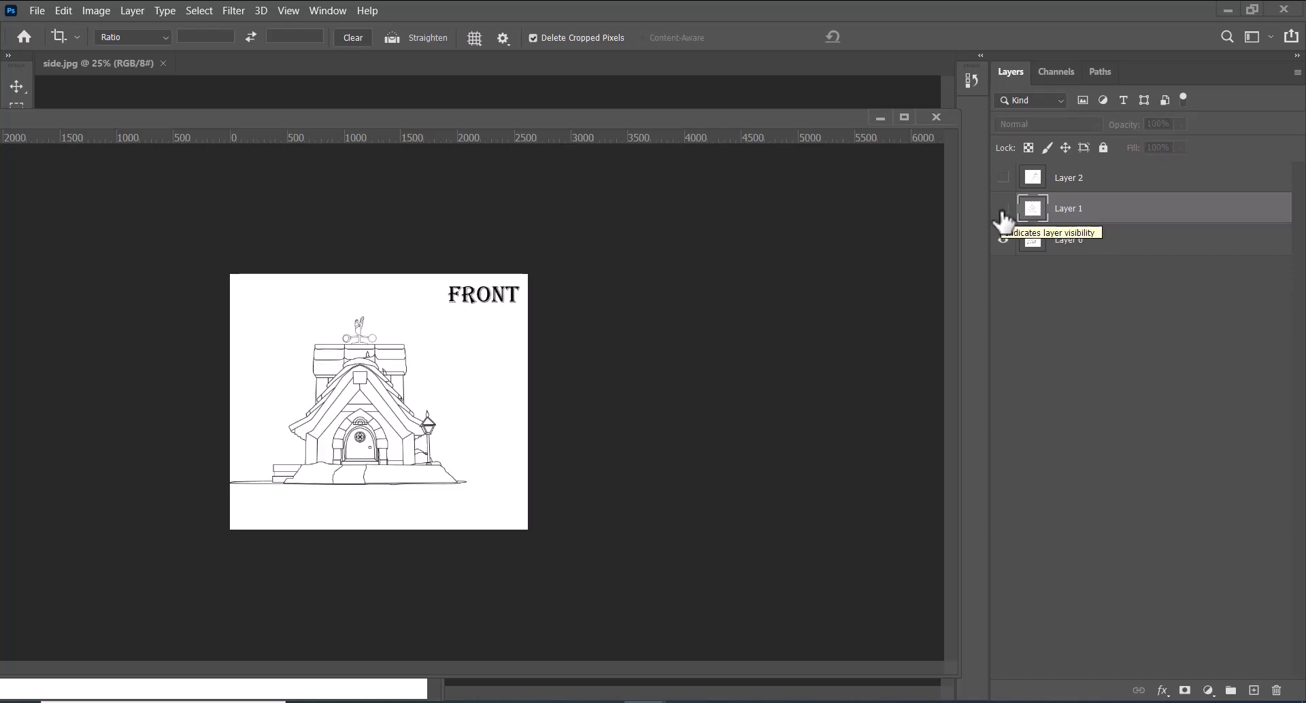
left_click(1002, 208)
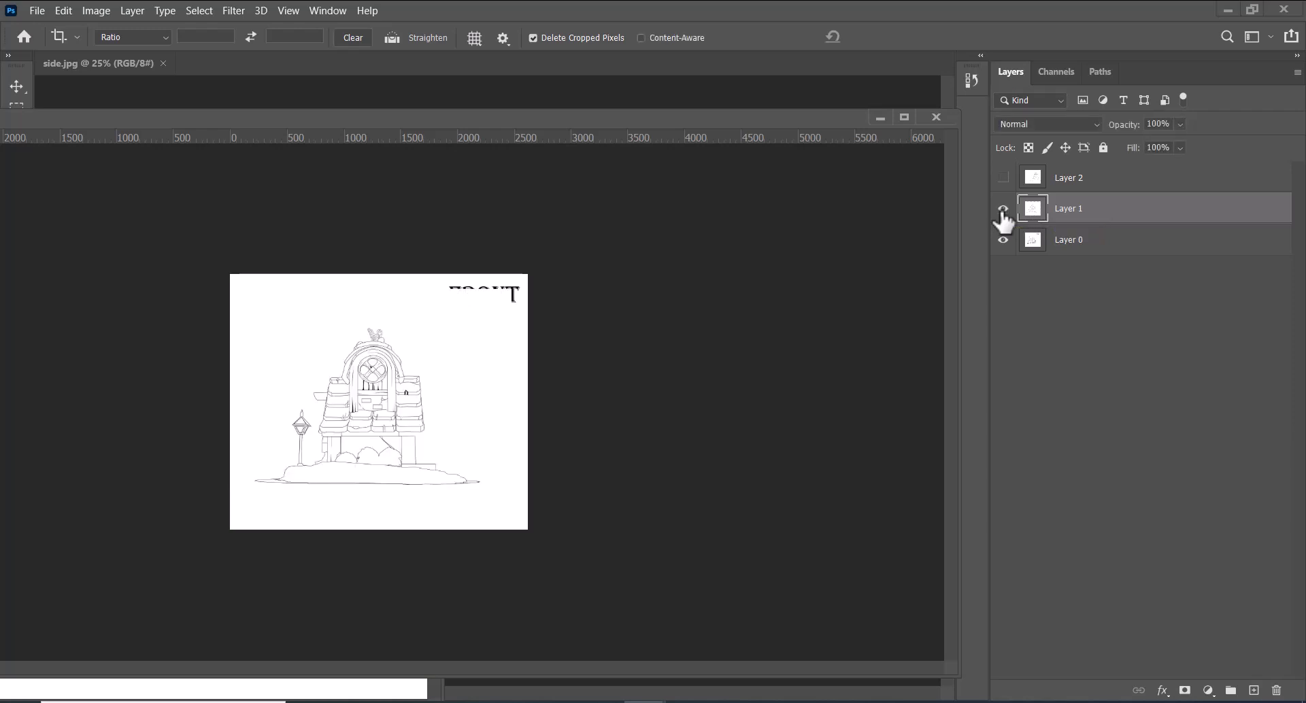
key("ctrl+z")
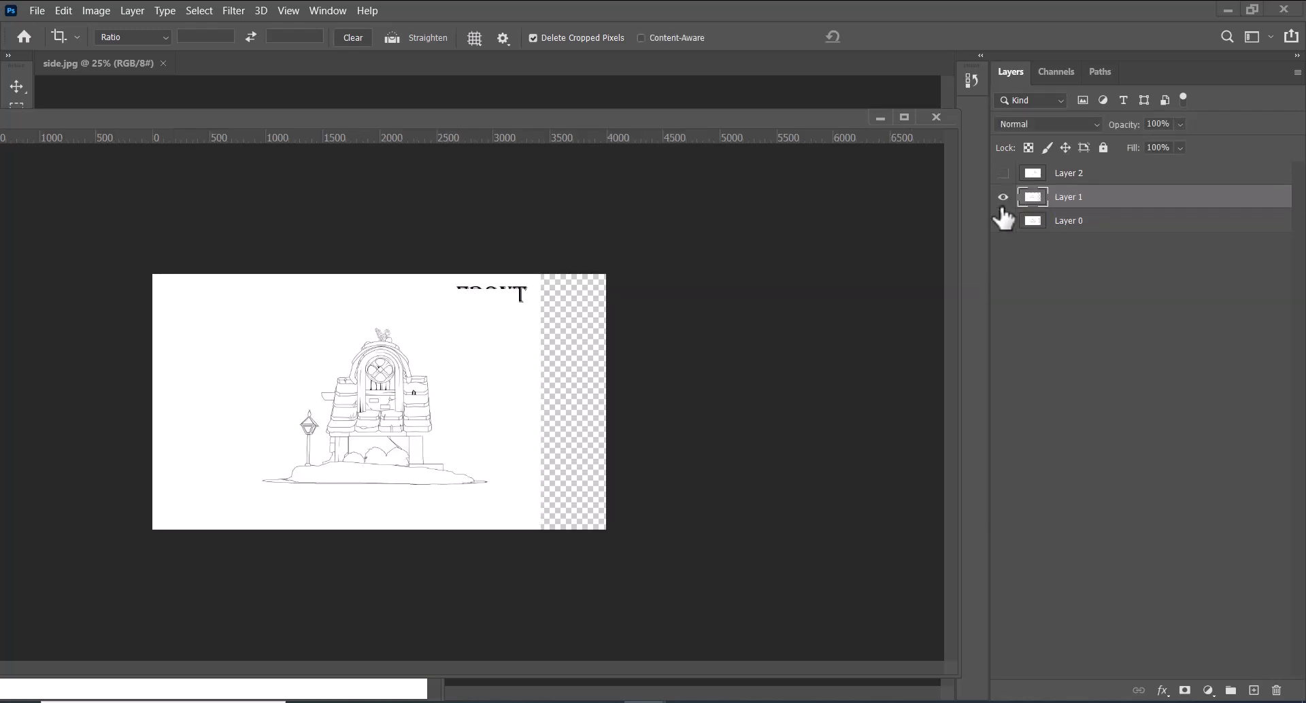
With the front sketch showing, crop both sides of the canvas to about 3000 px wide, keeping its full height
left_click(1003, 204)
left_click(1003, 198)
left_click(1002, 198)
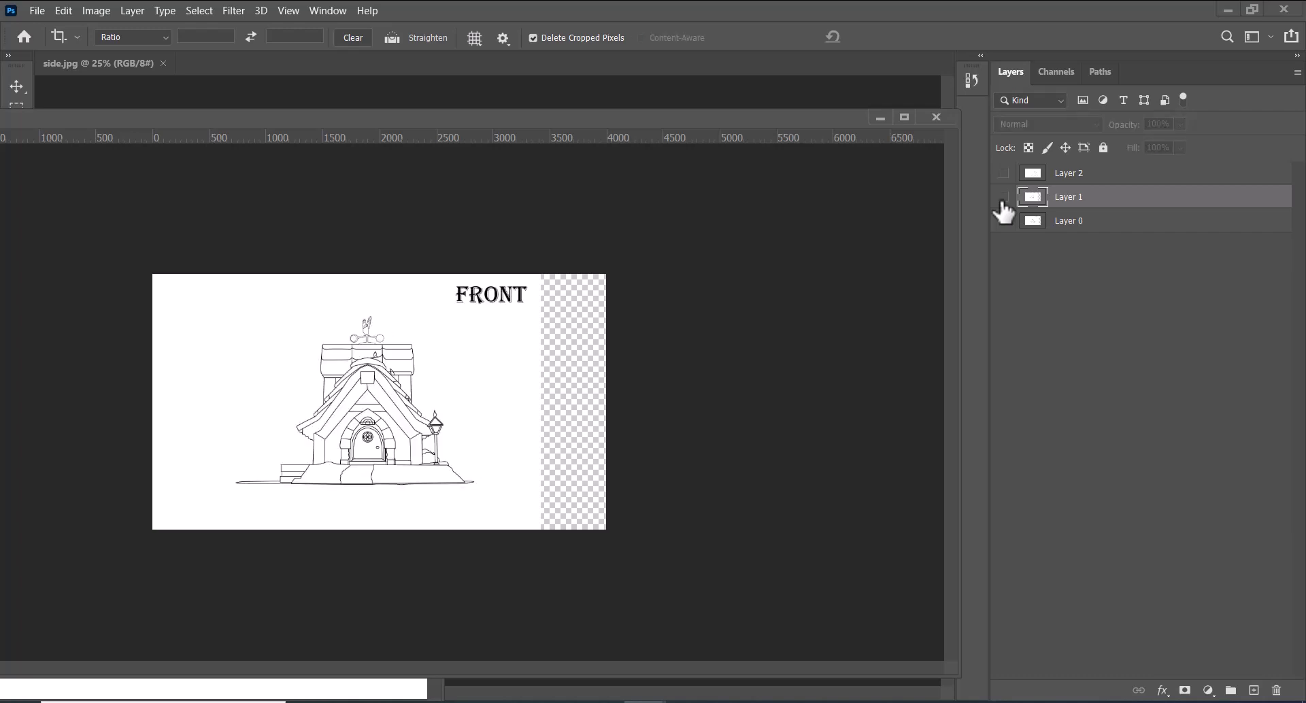
left_click_drag(214, 262, 551, 574)
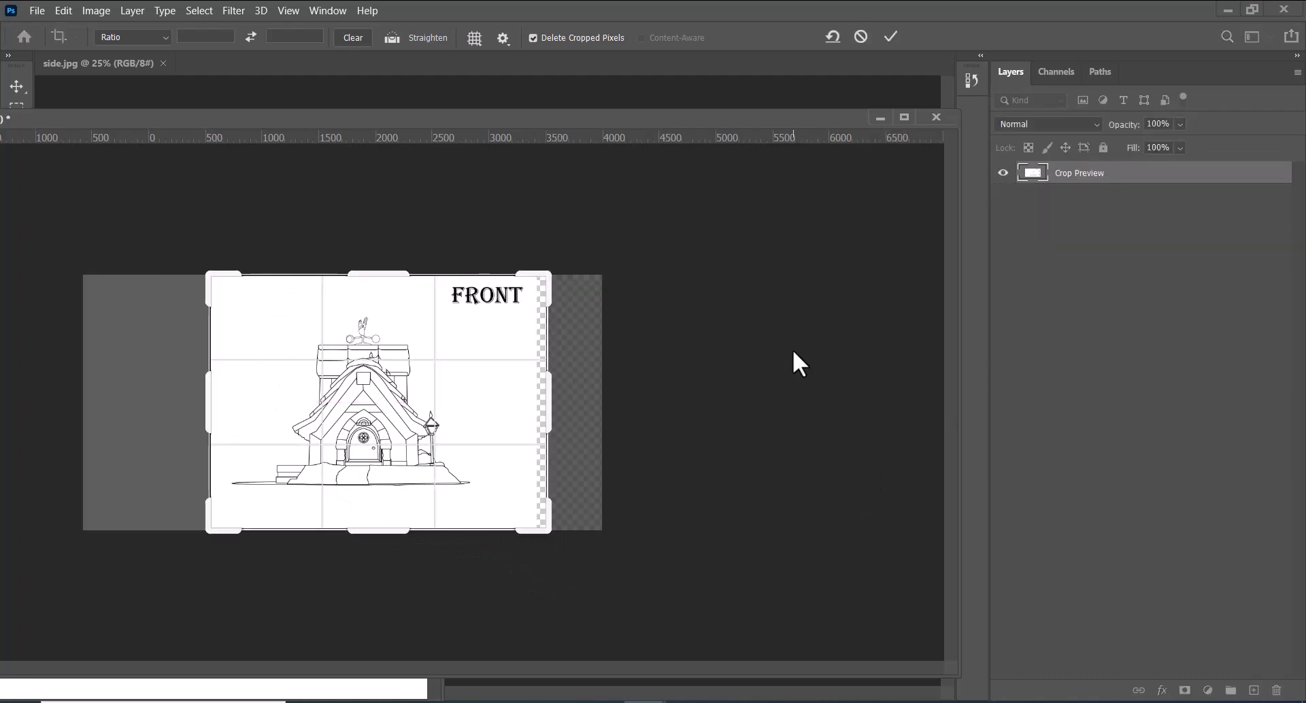
key("Return")
Show the side sketch layer and crop off the transparent strip, leaving the canvas about 2880 px wide
left_click(1002, 205)
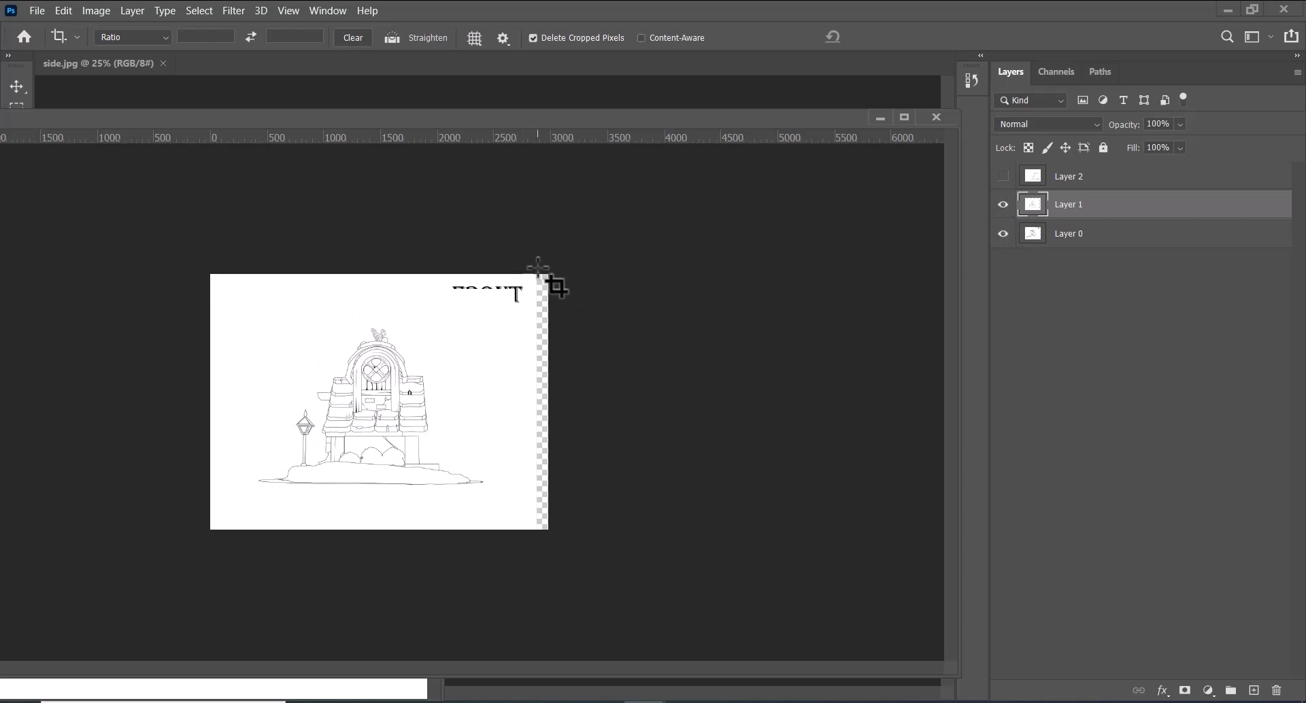
left_click_drag(538, 269, 68, 632)
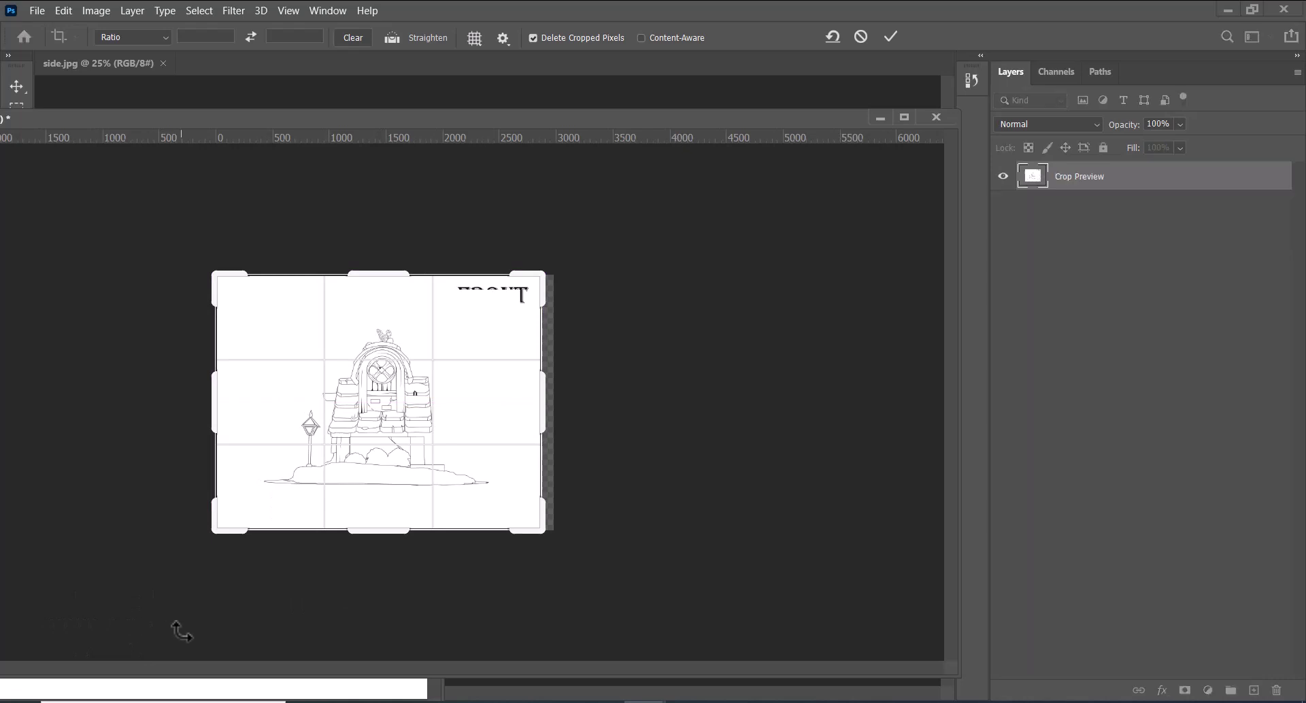
key("Return")
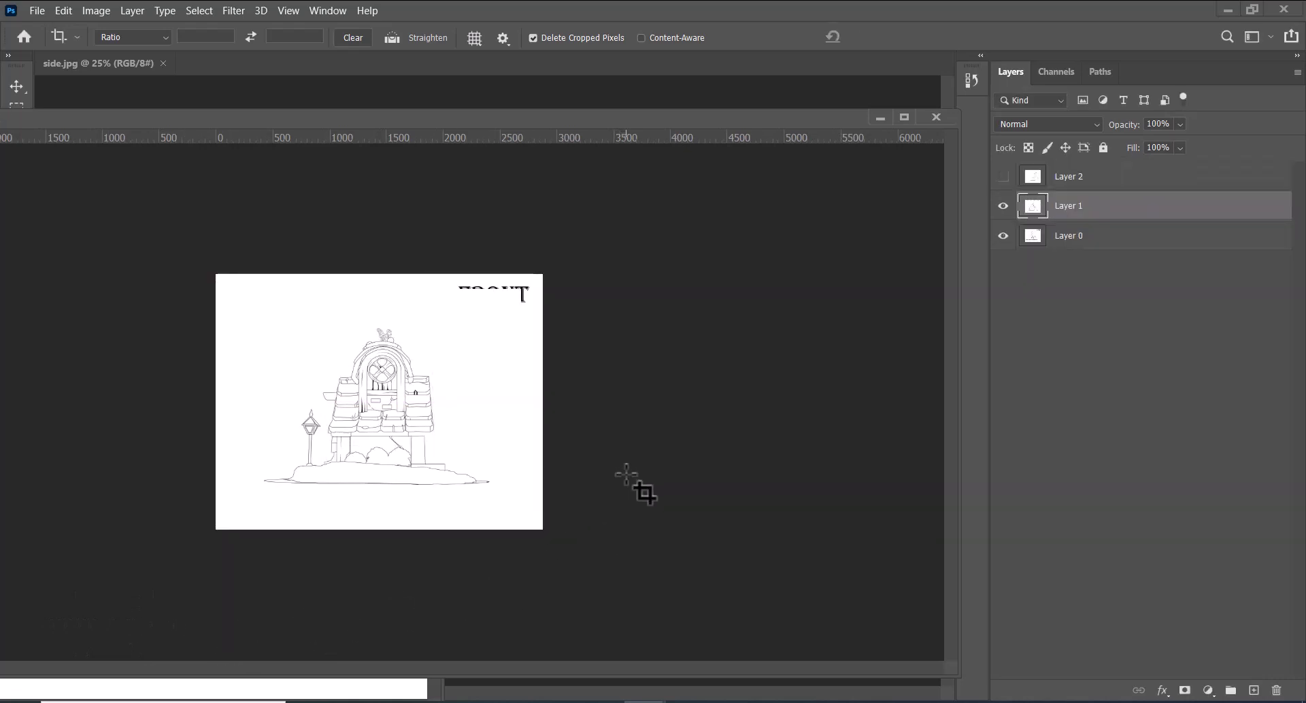
Hide the side sketch layer and save the front view on the computer as a JPEG at quality 10, replacing front.jpg
left_click(1002, 206)
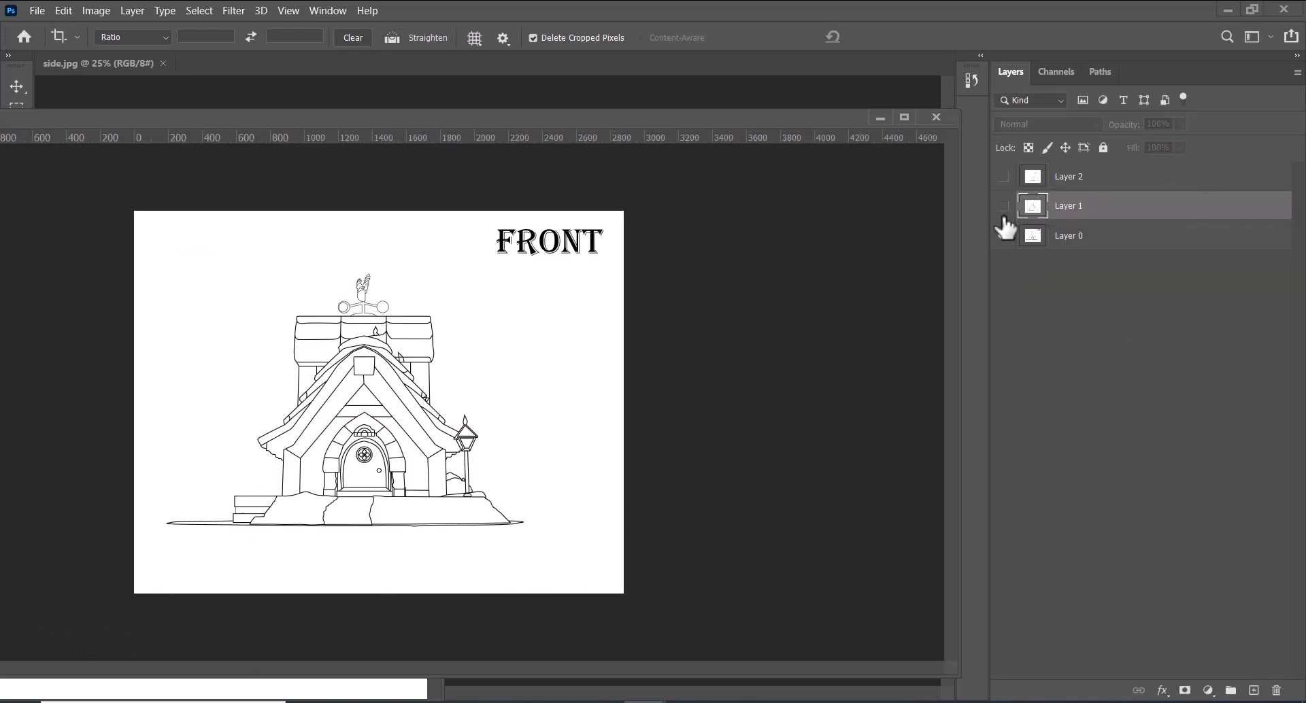
key("ctrl+shift+s")
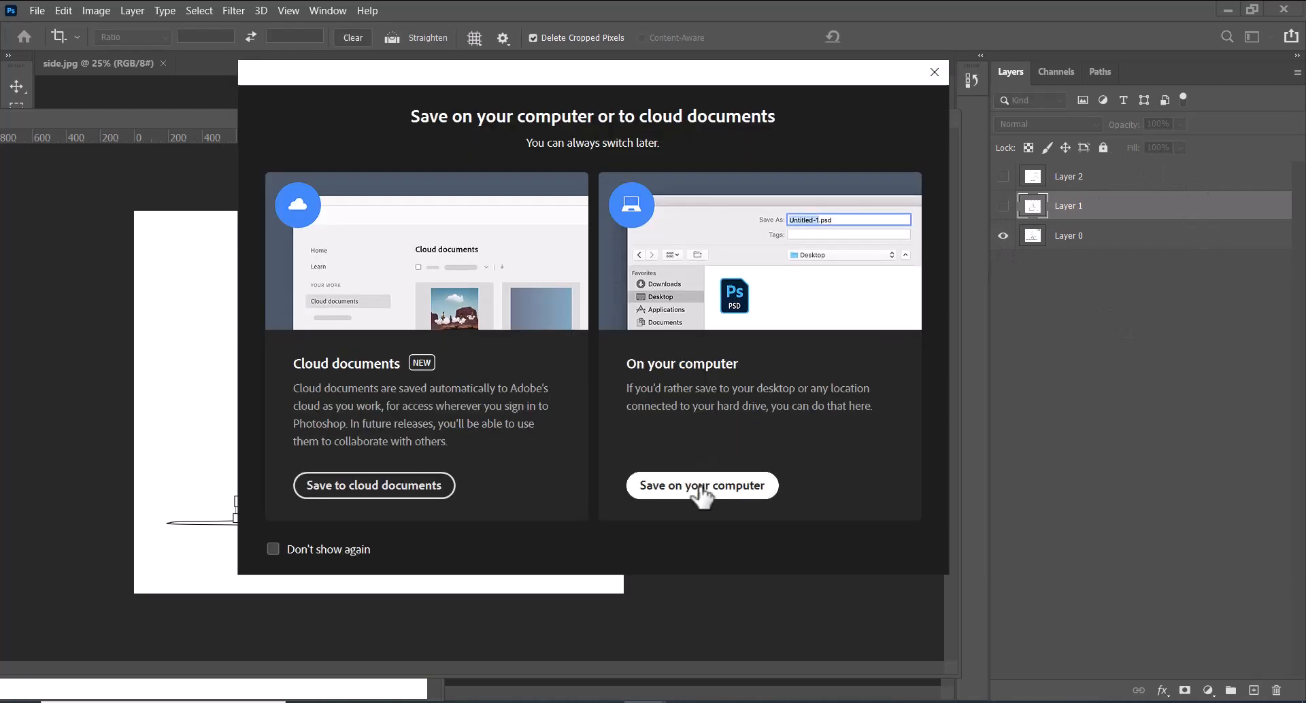
left_click(700, 489)
left_click(286, 501)
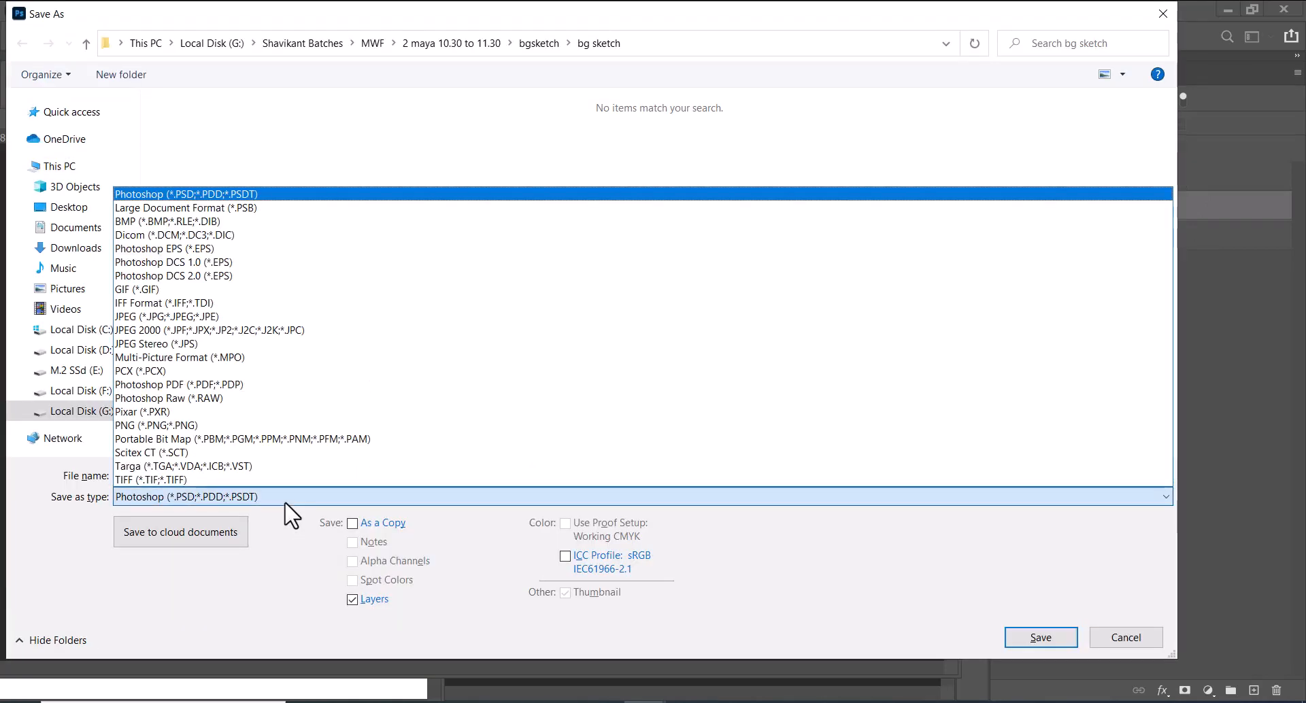
key("j")
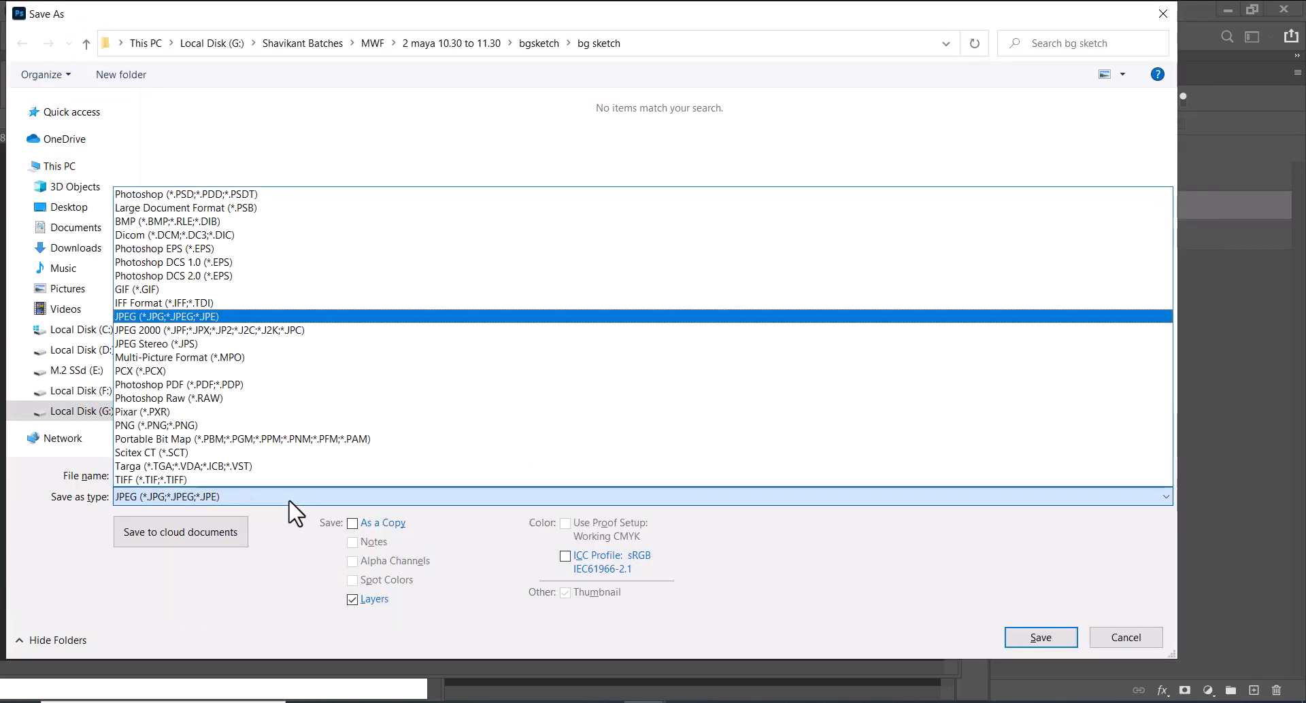
key("Return")
left_click(302, 144)
double_click(303, 146)
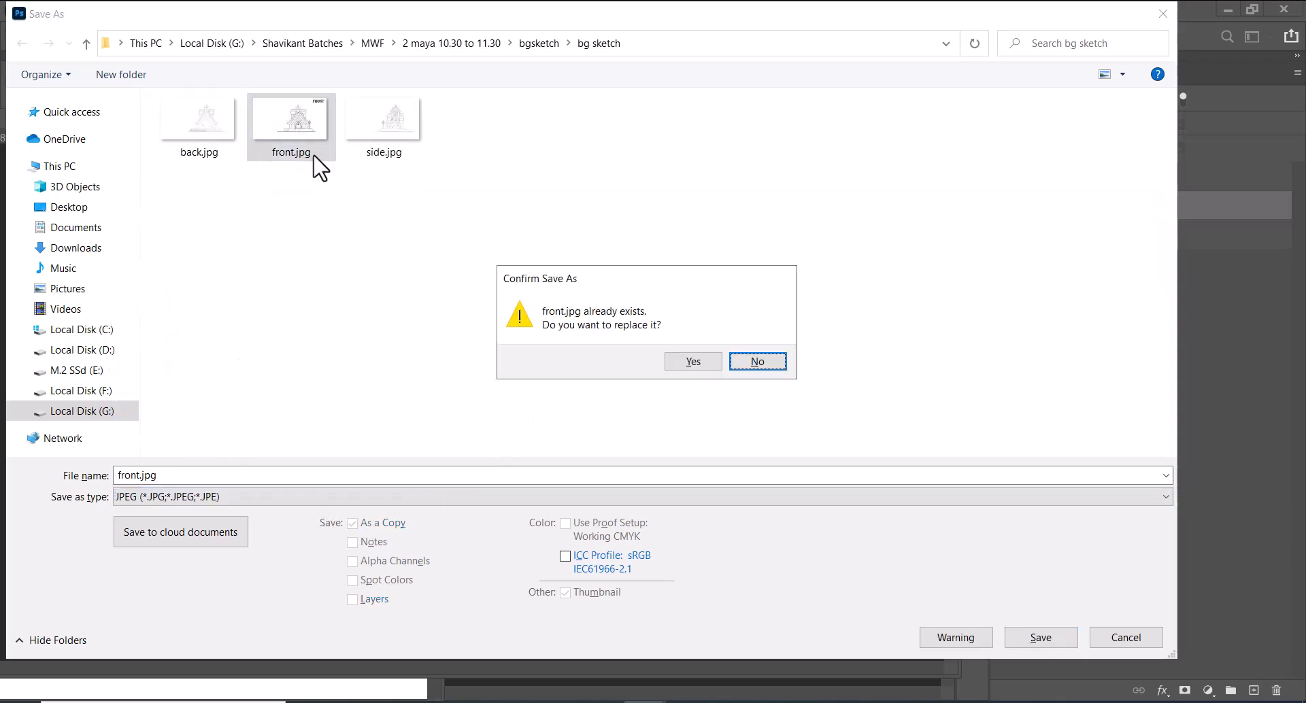
left_click(685, 366)
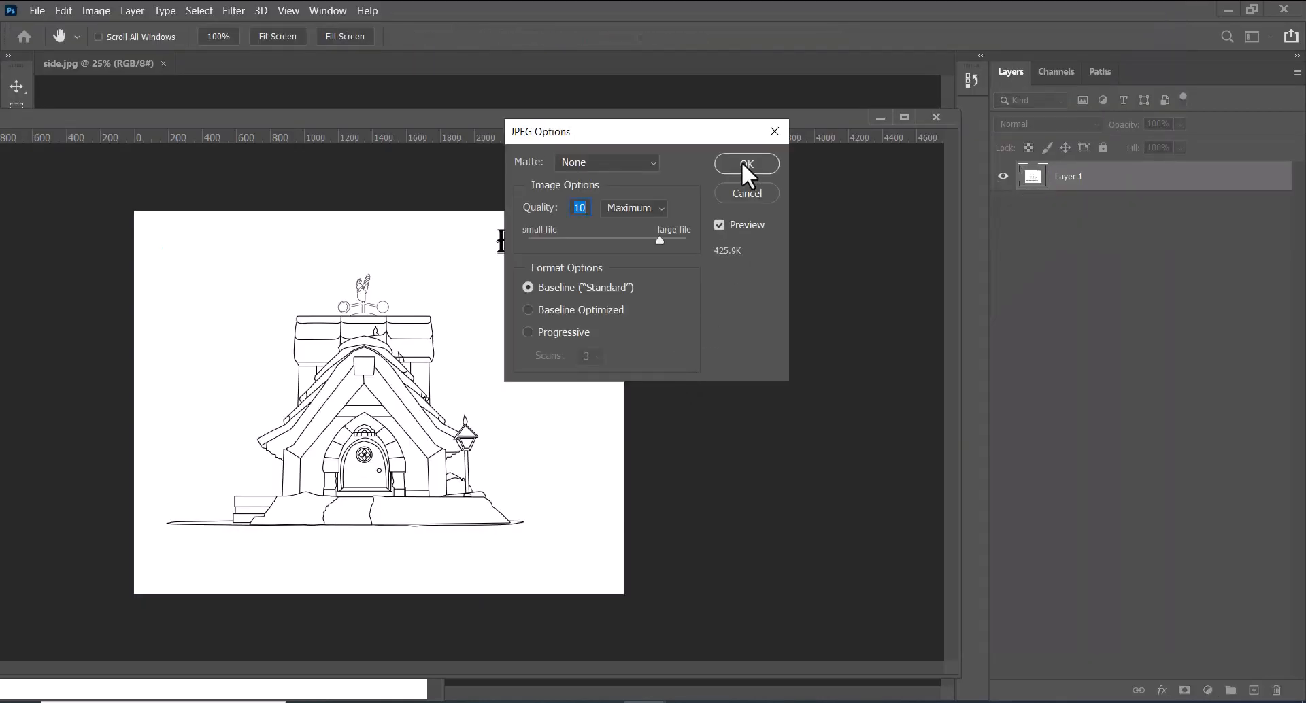
left_click(742, 165)
Hide the front sketch layer and show only the side sketch layer, without a layer mask
left_click(1003, 235)
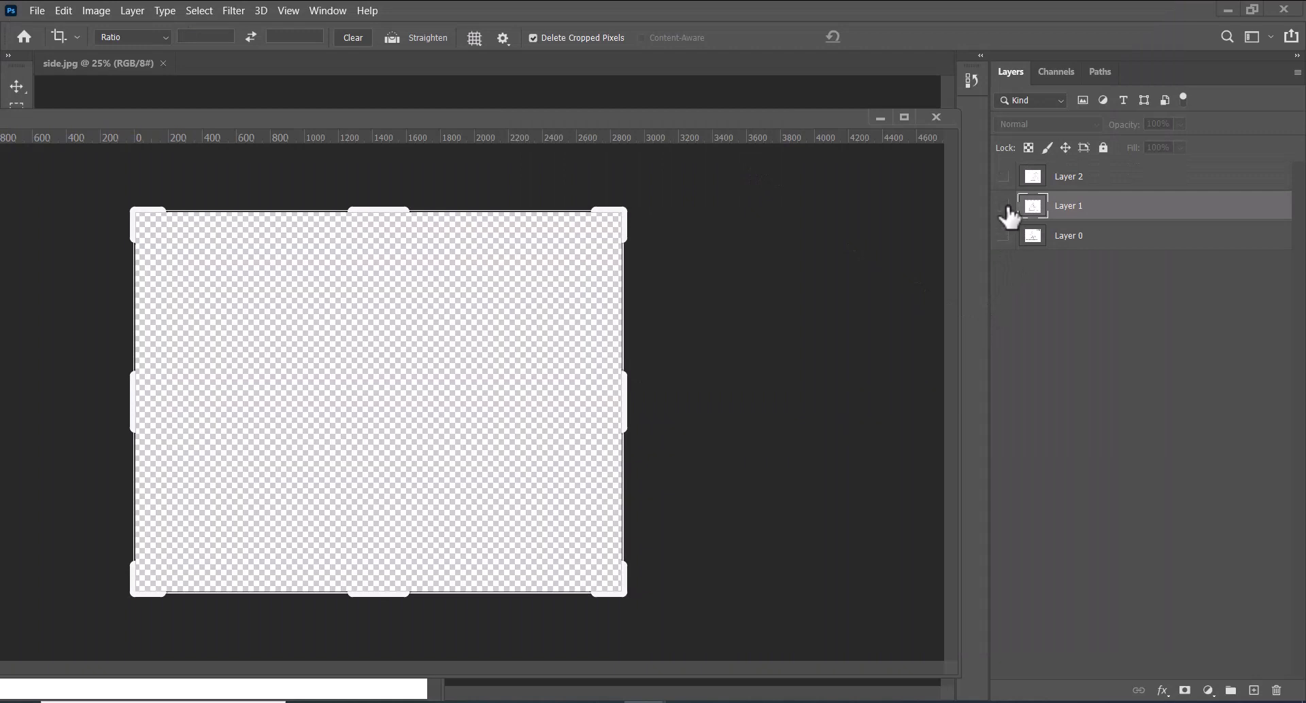
left_click(1003, 206)
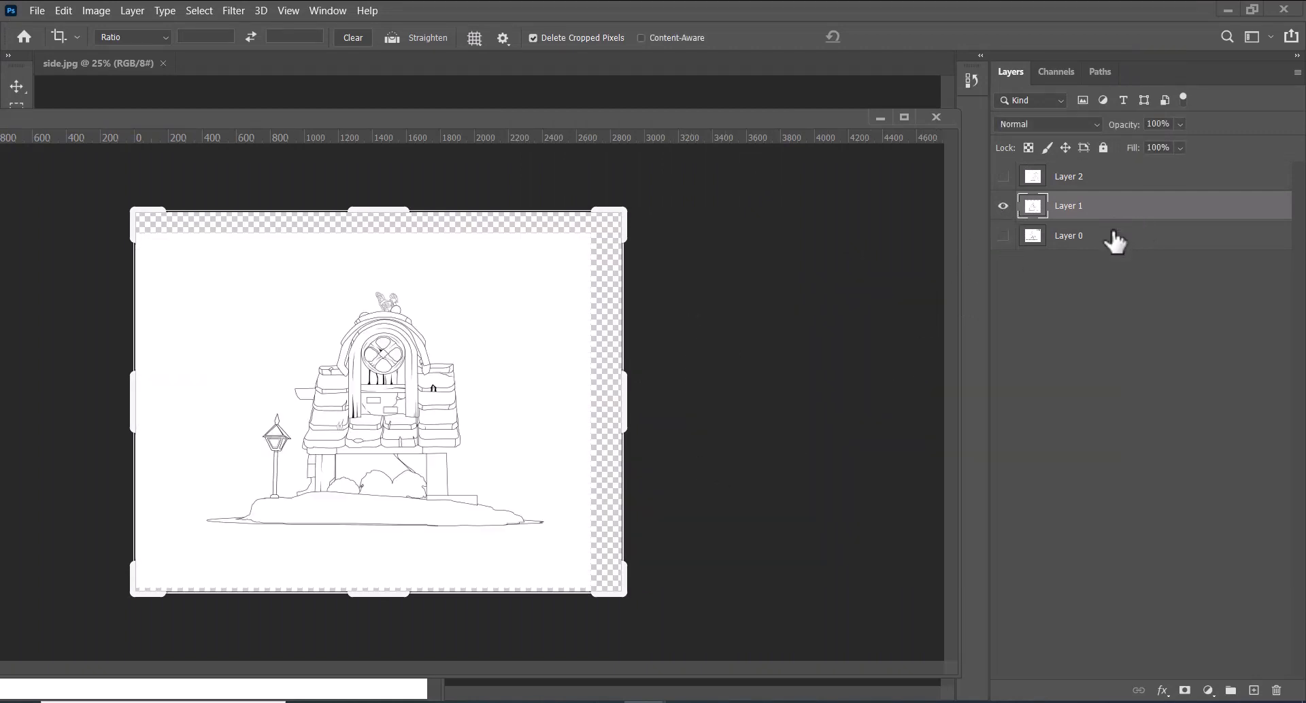
left_click(1184, 691)
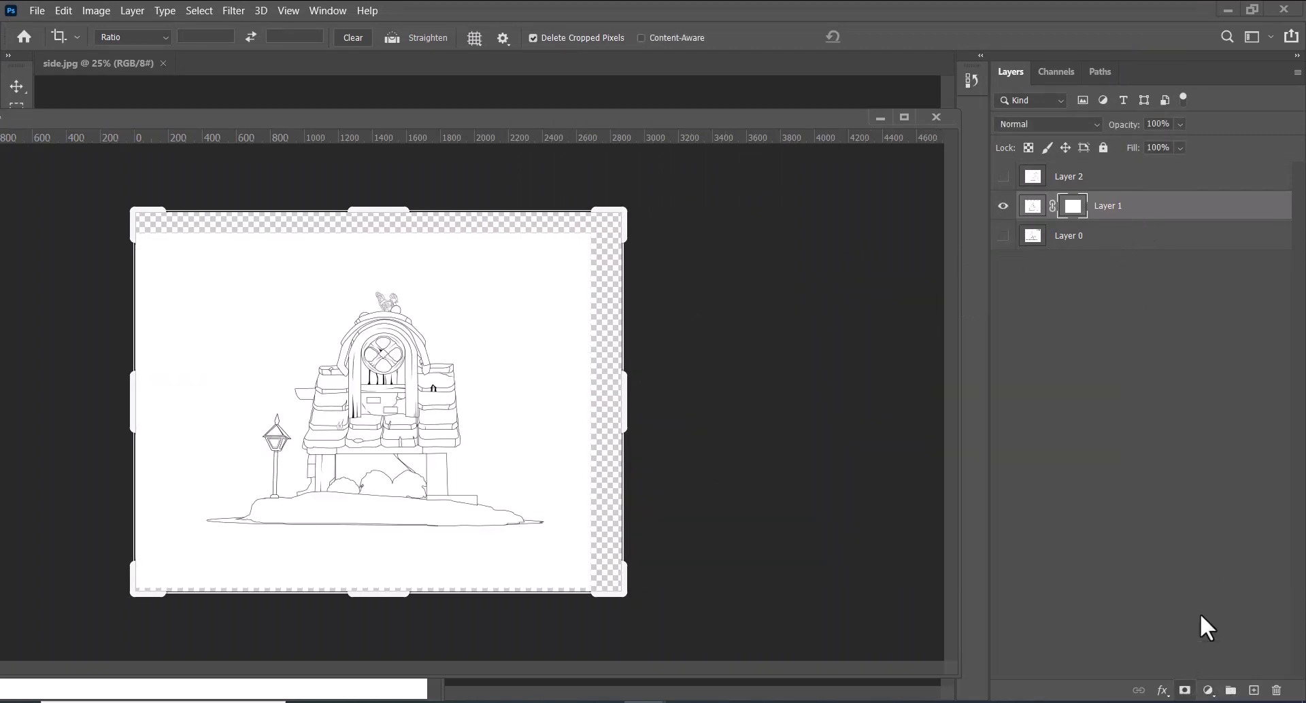
key("ctrl+z")
Add a white (ffffff) Solid Color fill layer and place it beneath all the sketch layers
left_click(1207, 691)
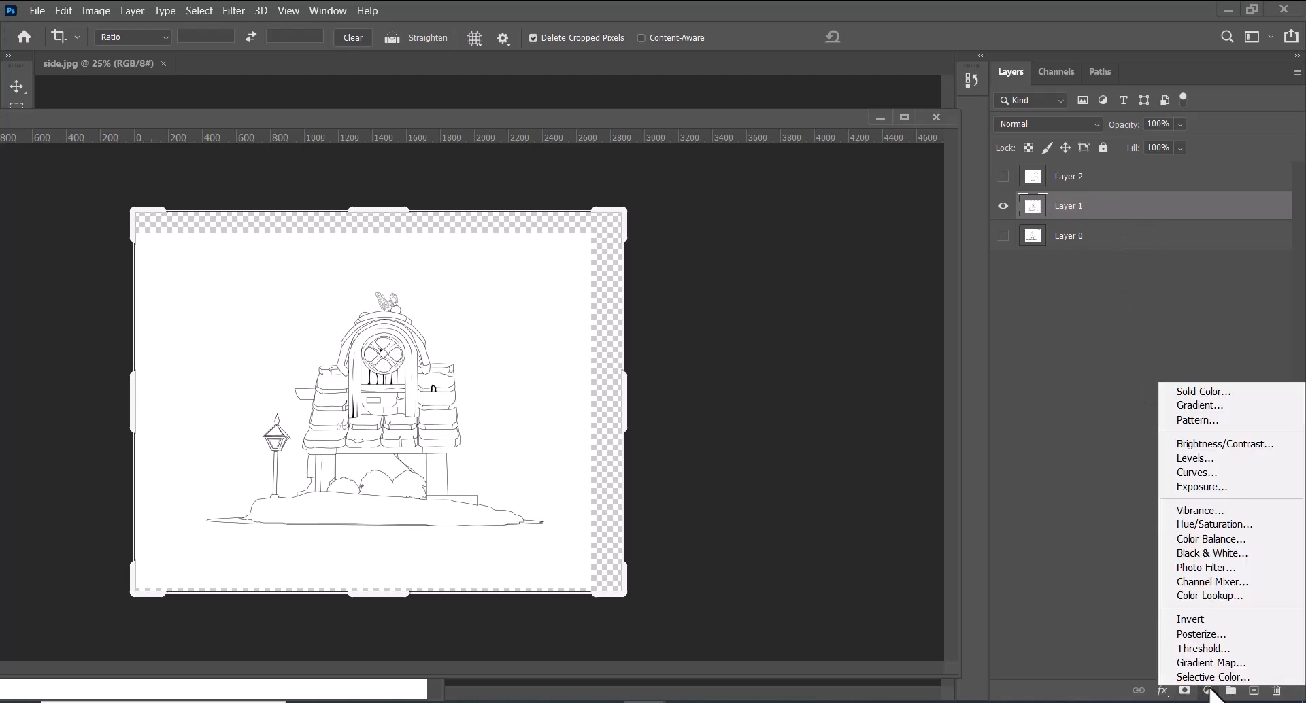
left_click(1204, 392)
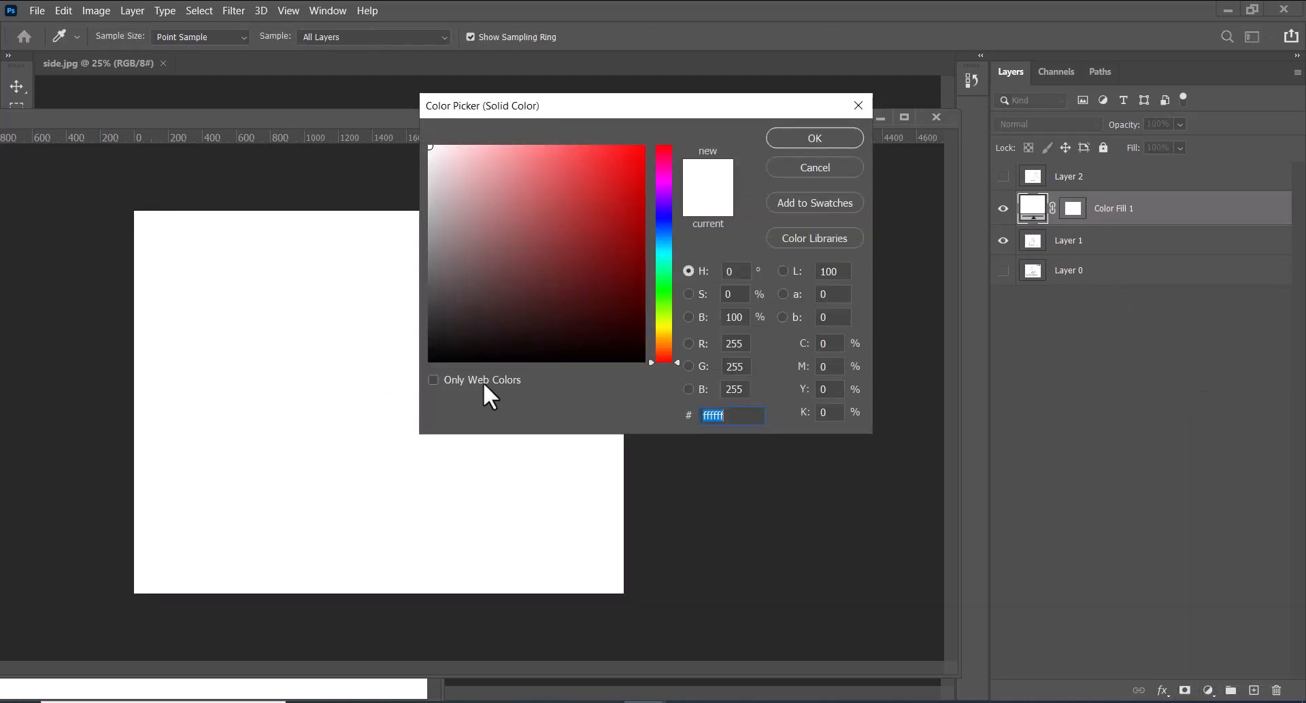
left_click(847, 135)
key("c")
left_click_drag(1095, 210, 1109, 323)
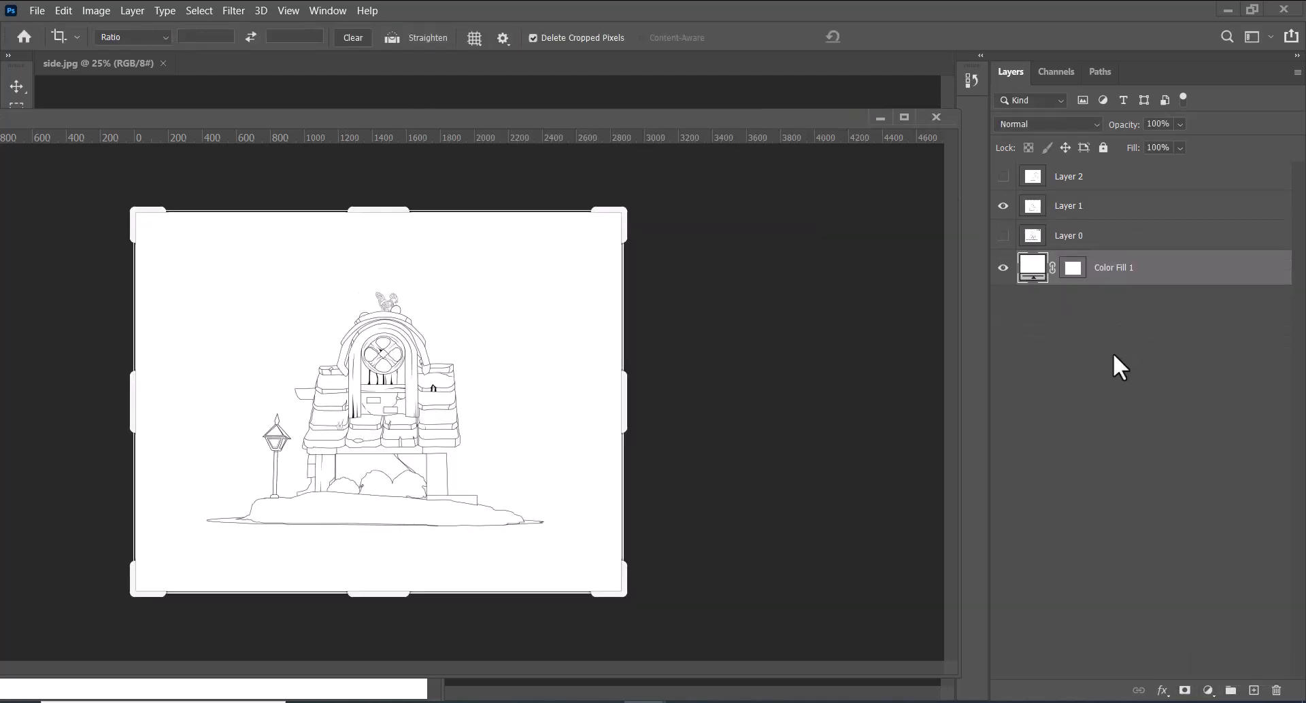
Try to save the side view on the computer as a JPEG, replacing the existing side.jpg
key("ctrl+s")
left_click(700, 485)
left_click(371, 501)
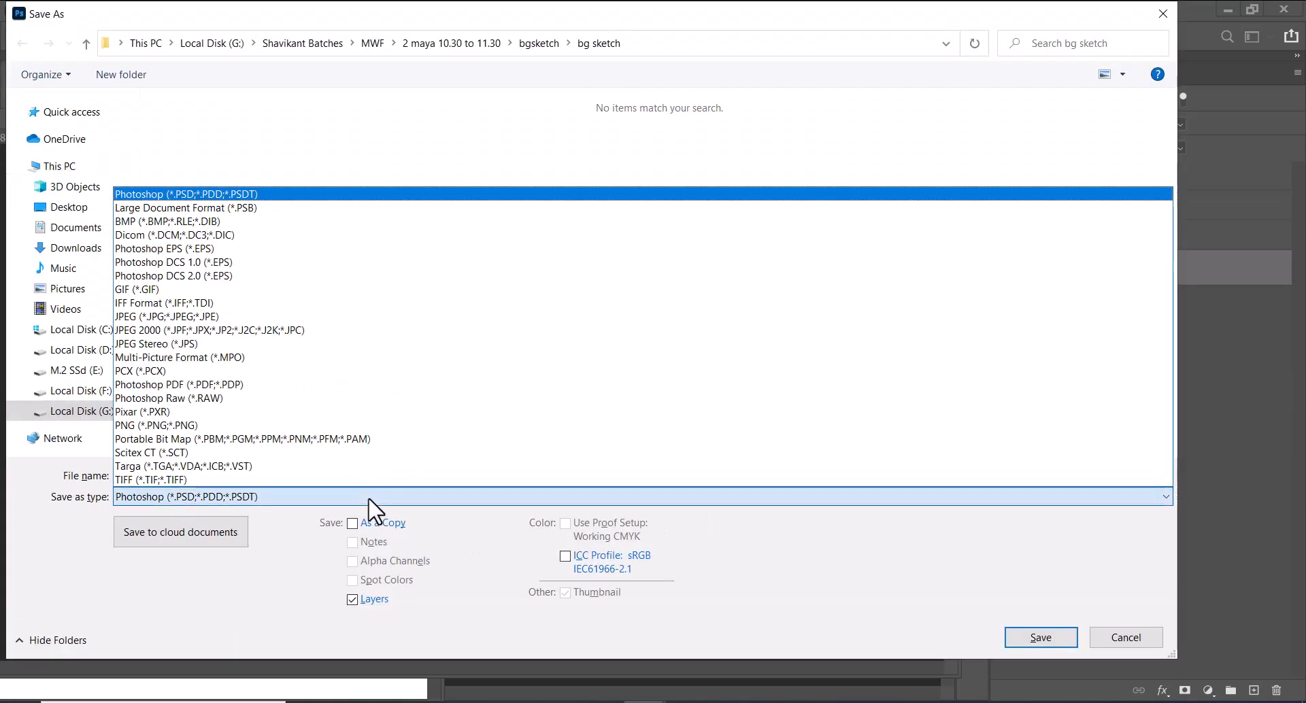
key("j")
key("Return")
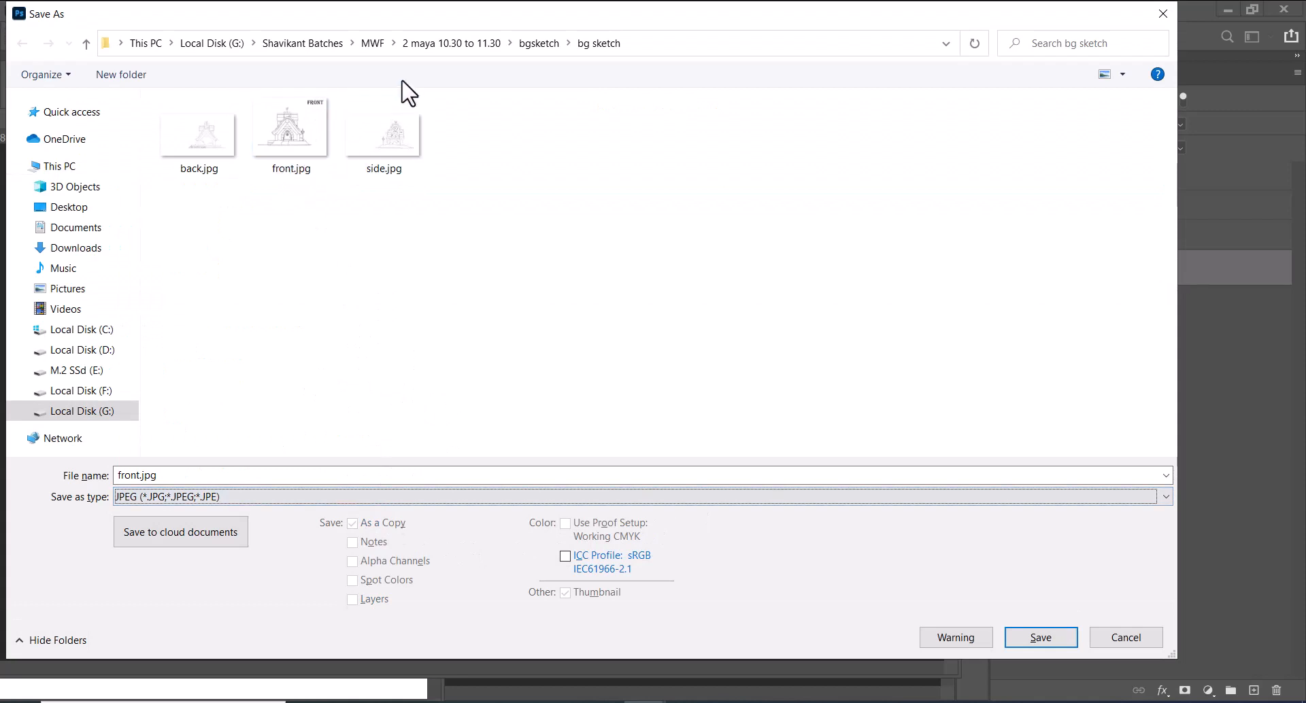
left_click(391, 146)
key("Return")
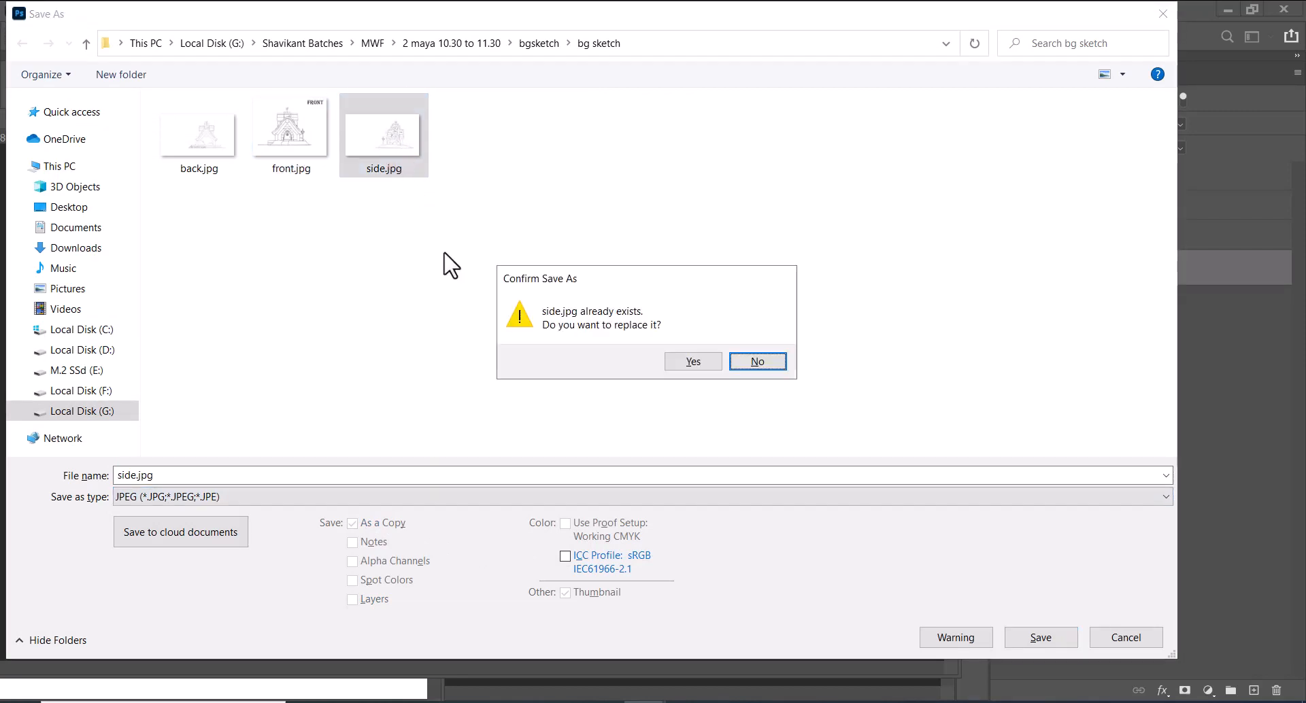
left_click(674, 362)
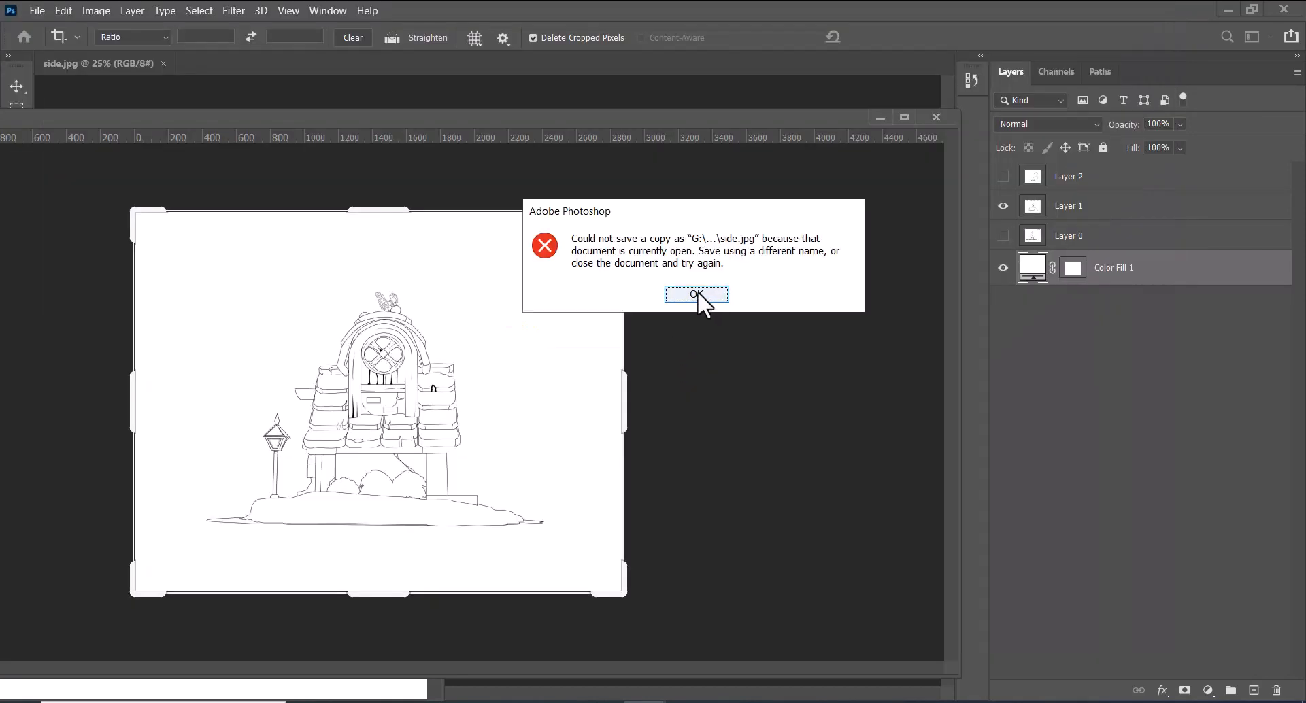
left_click(708, 296)
Save the side view on the computer as a JPEG named side1.jpg in the bg sketch folder
key("ctrl+shift+s")
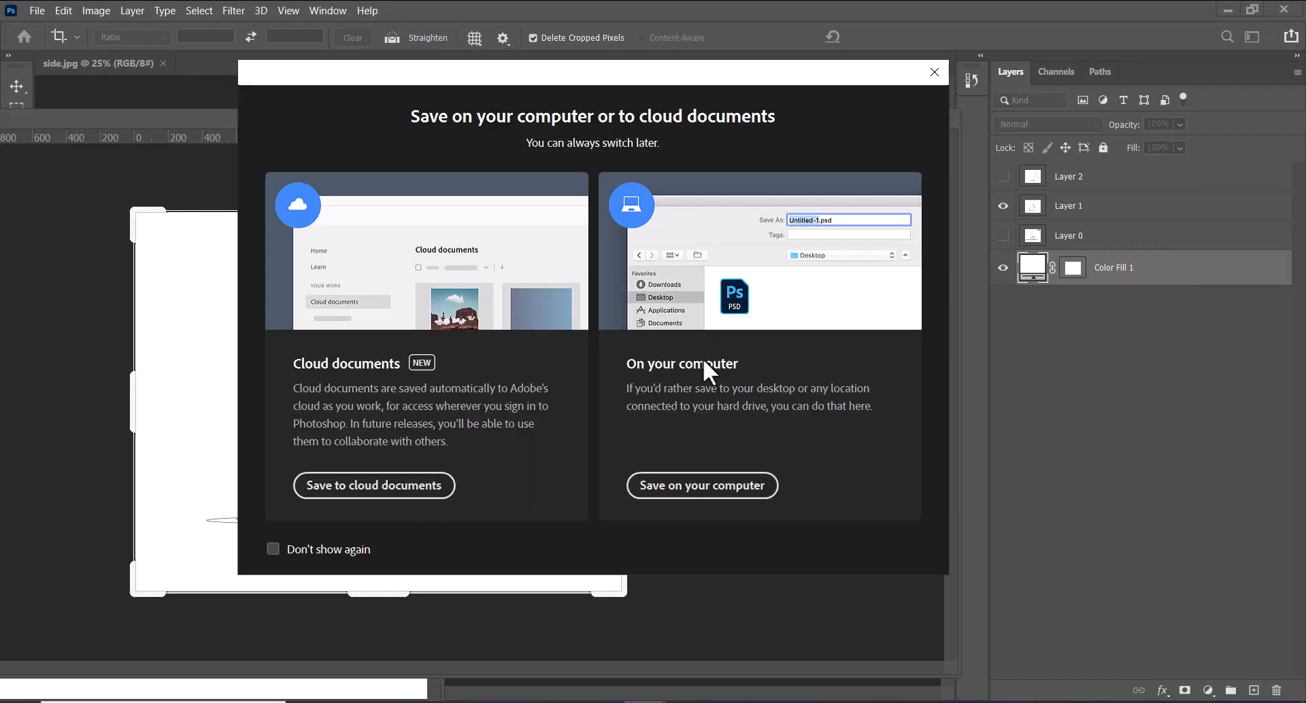
left_click(725, 486)
left_click(305, 500)
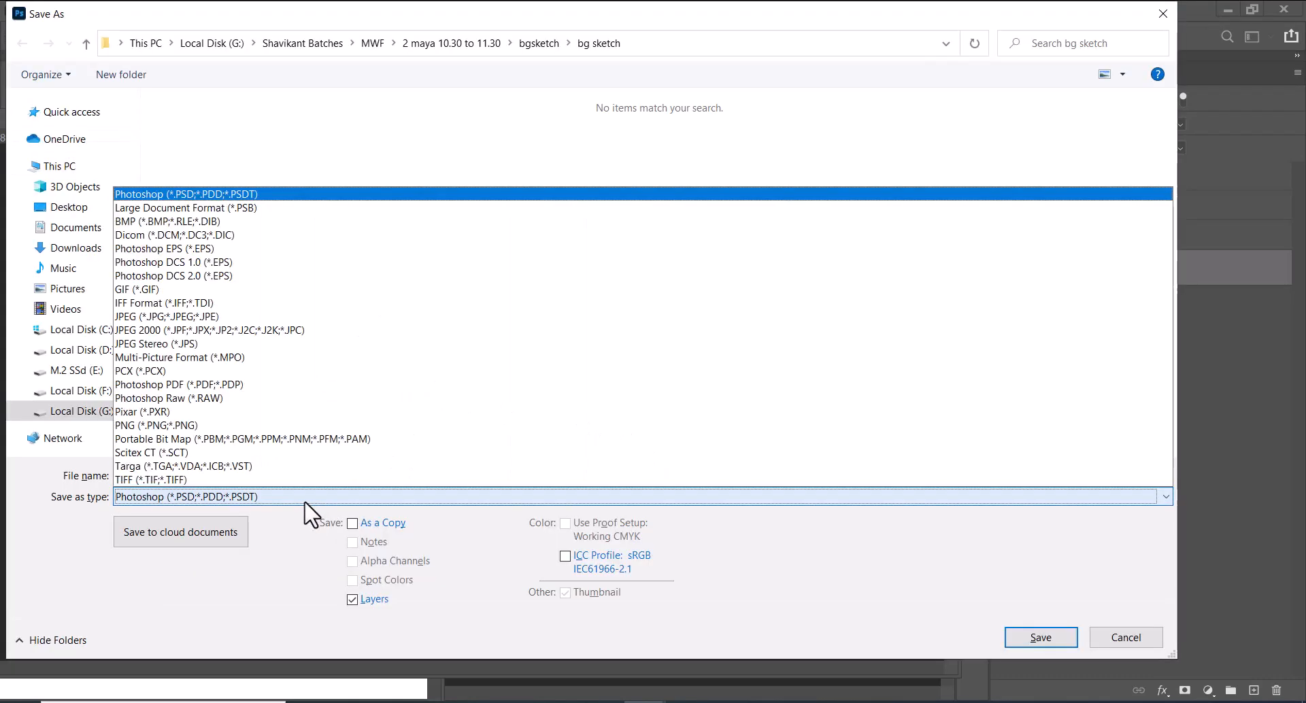
key("j")
key("Return")
left_click(373, 175)
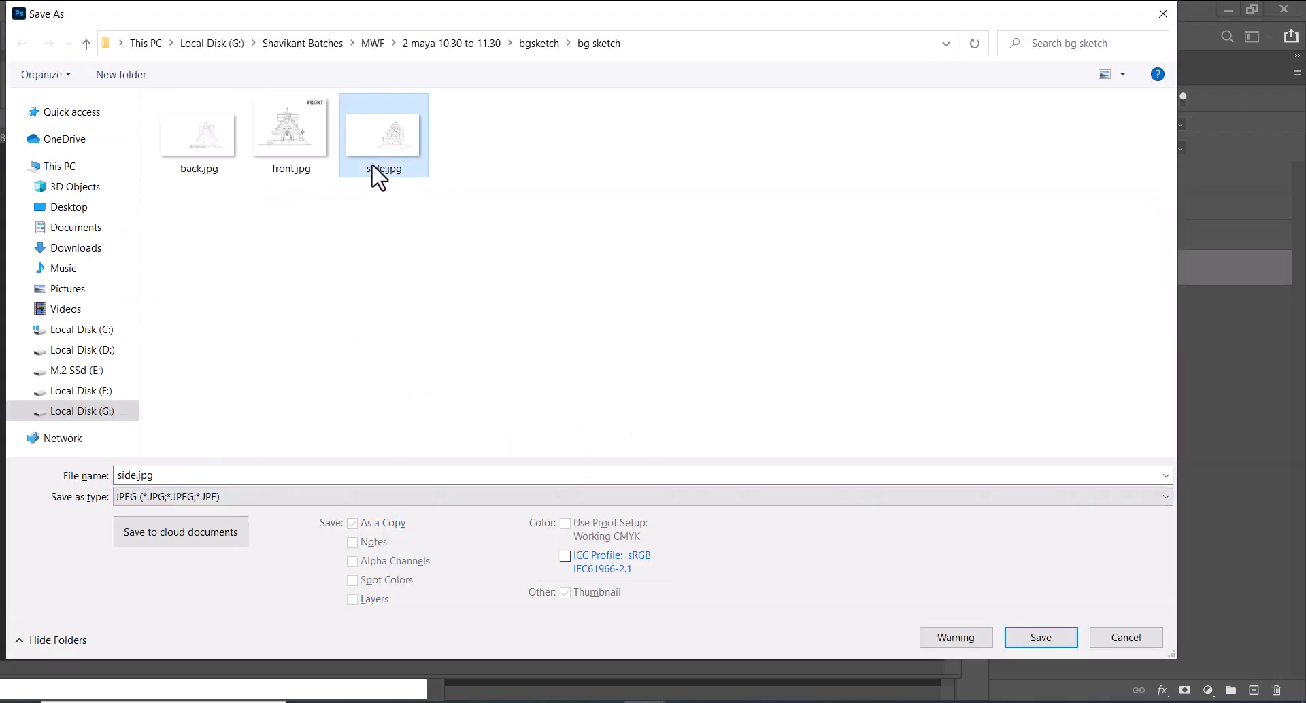
double_click(135, 475)
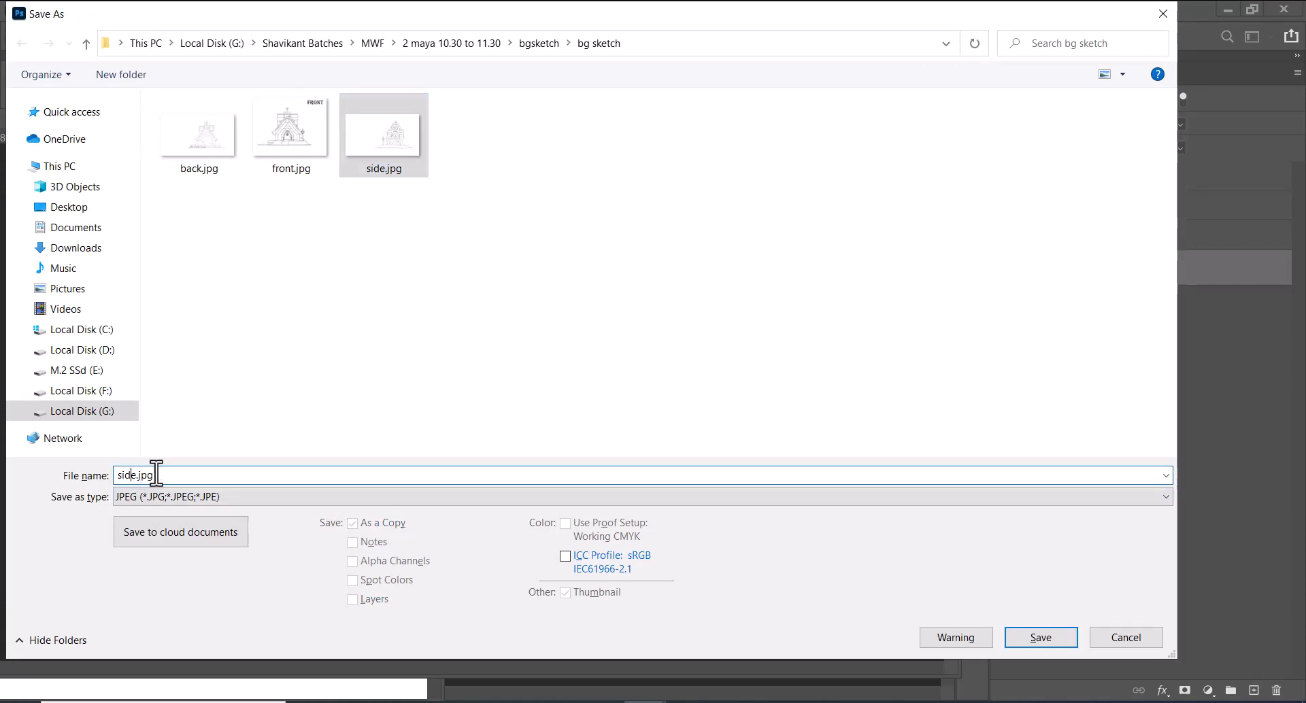
key("Return")
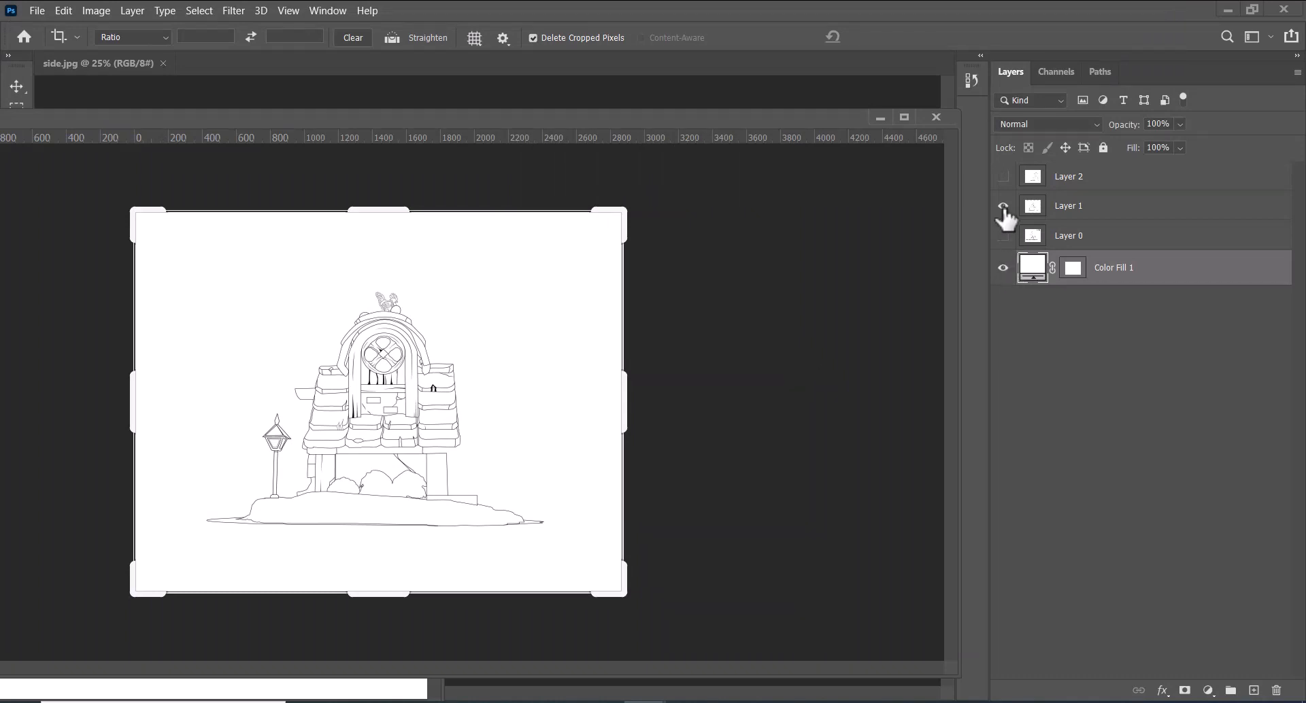
Show and hide Layer 2, Layer 1 and Layer 0 to check which sketch each one holds
left_click(1003, 205)
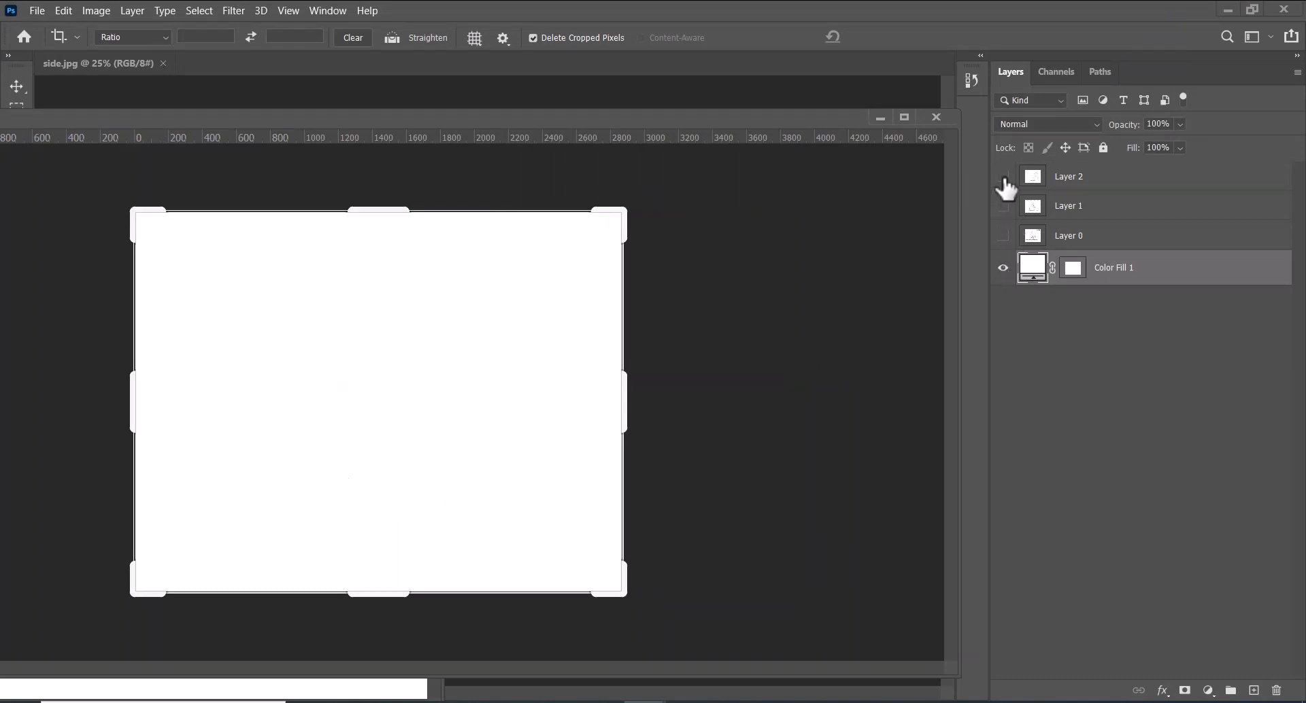
left_click(1035, 178)
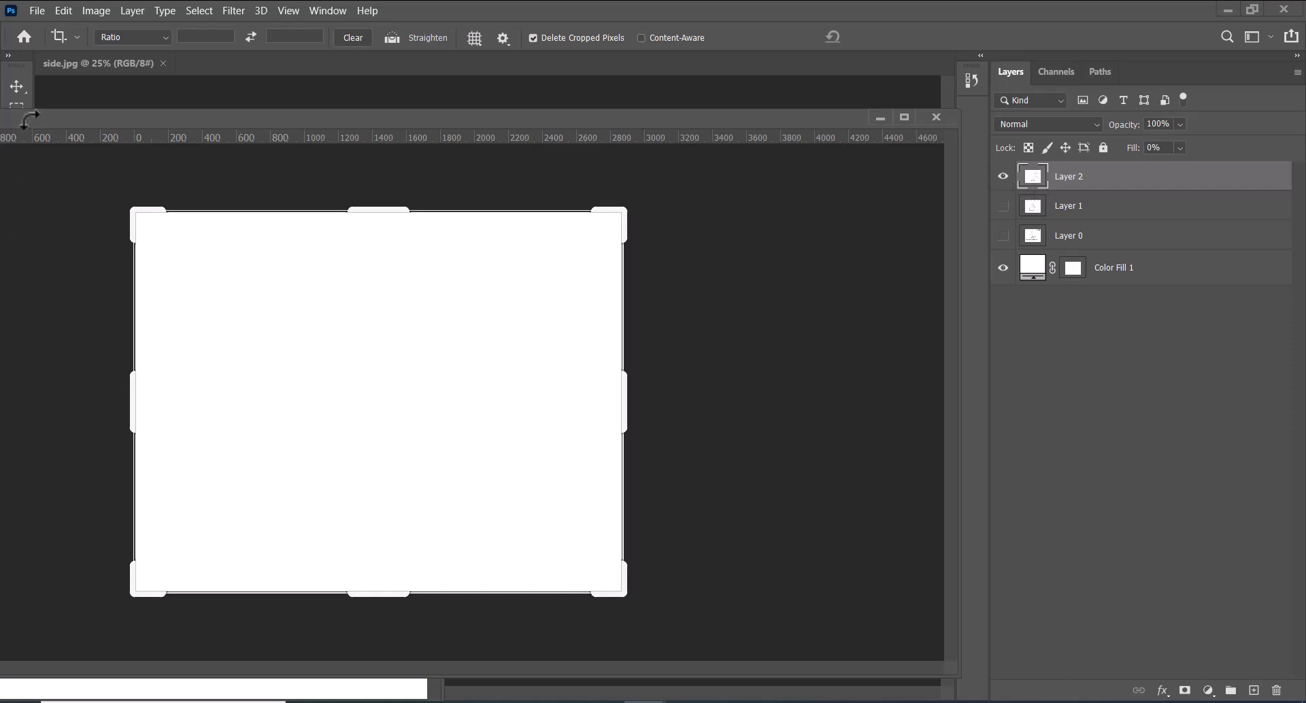
left_click(16, 86)
left_click_drag(234, 134, 454, 281)
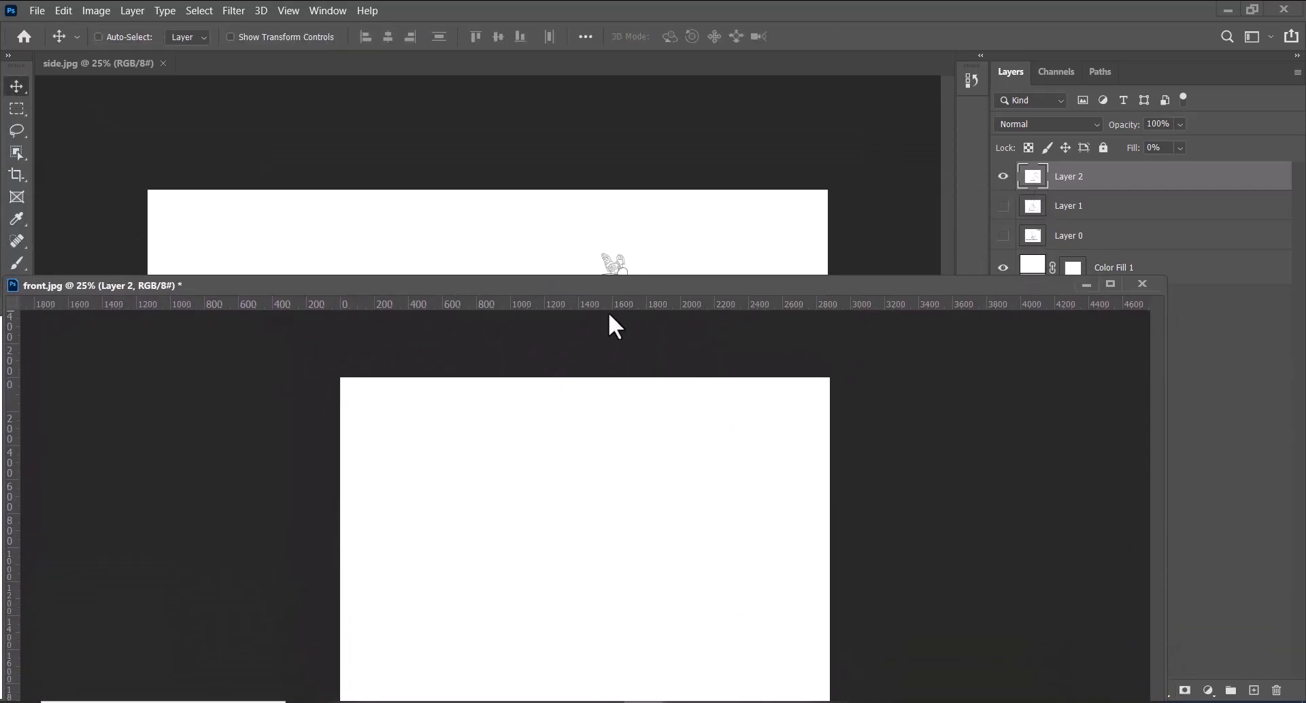
left_click(1003, 176)
left_click(1004, 206)
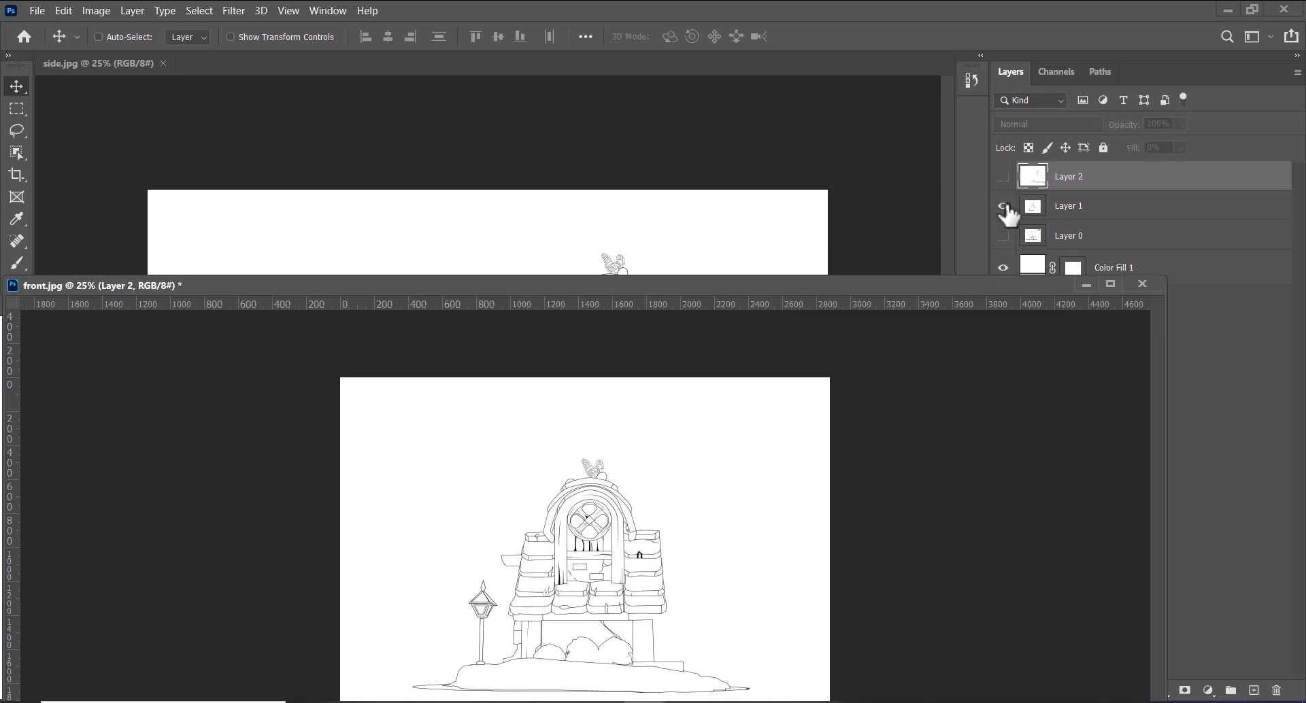
left_click(1003, 235)
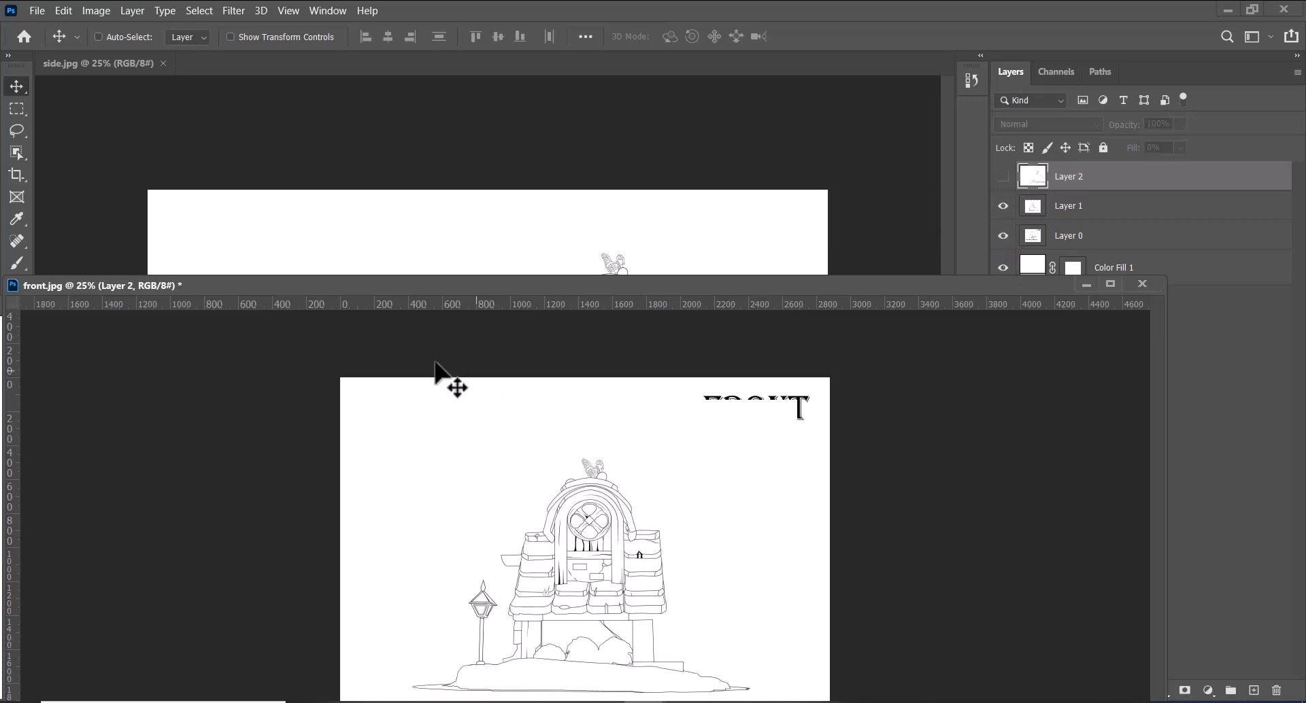
Copy the back sketch from its own document into front.jpg as the top layer and shift it left towards the canvas centre
left_click_drag(423, 288, 792, 216)
left_click_drag(194, 432, 987, 501)
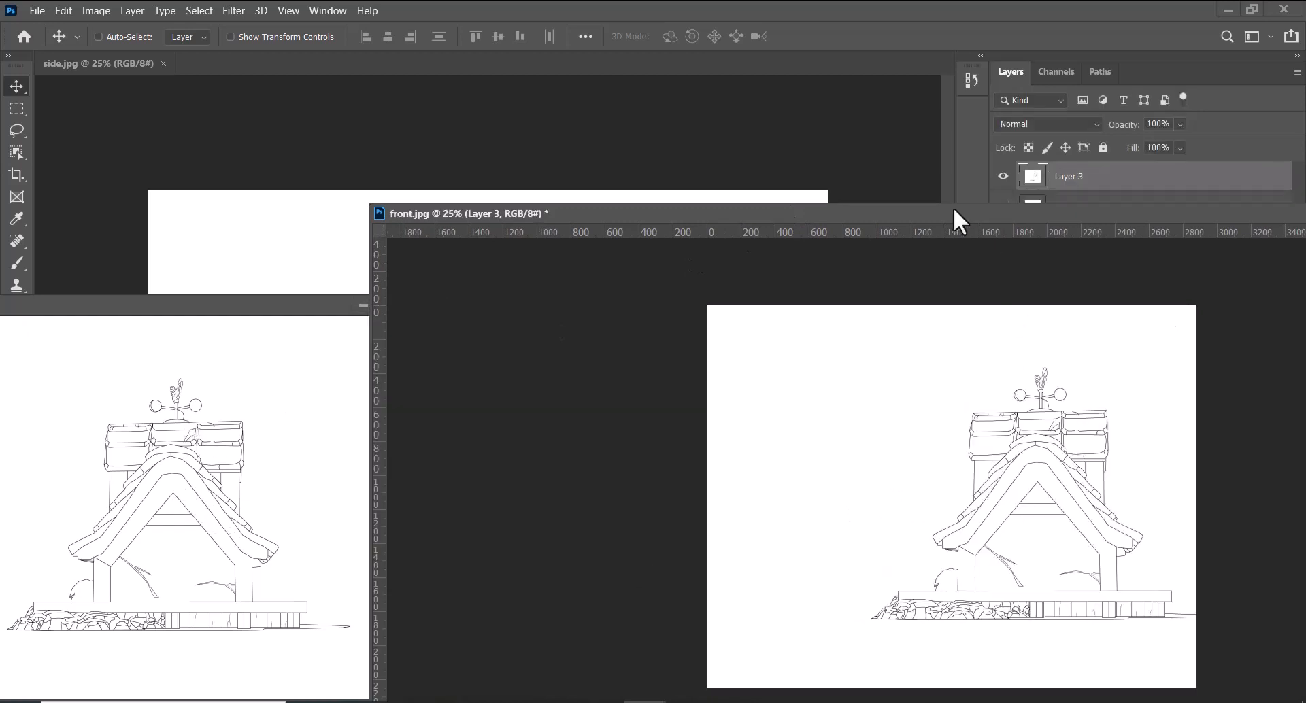
left_click_drag(952, 213, 498, 131)
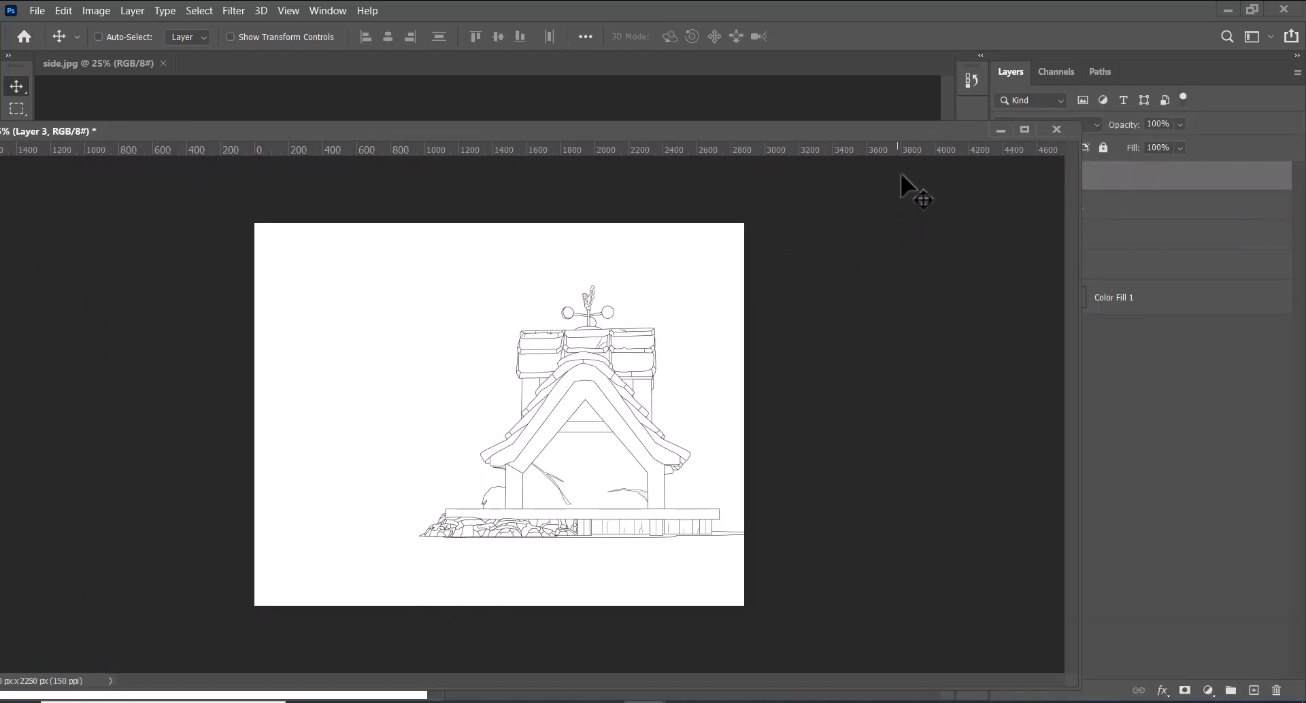
left_click_drag(884, 133, 768, 138)
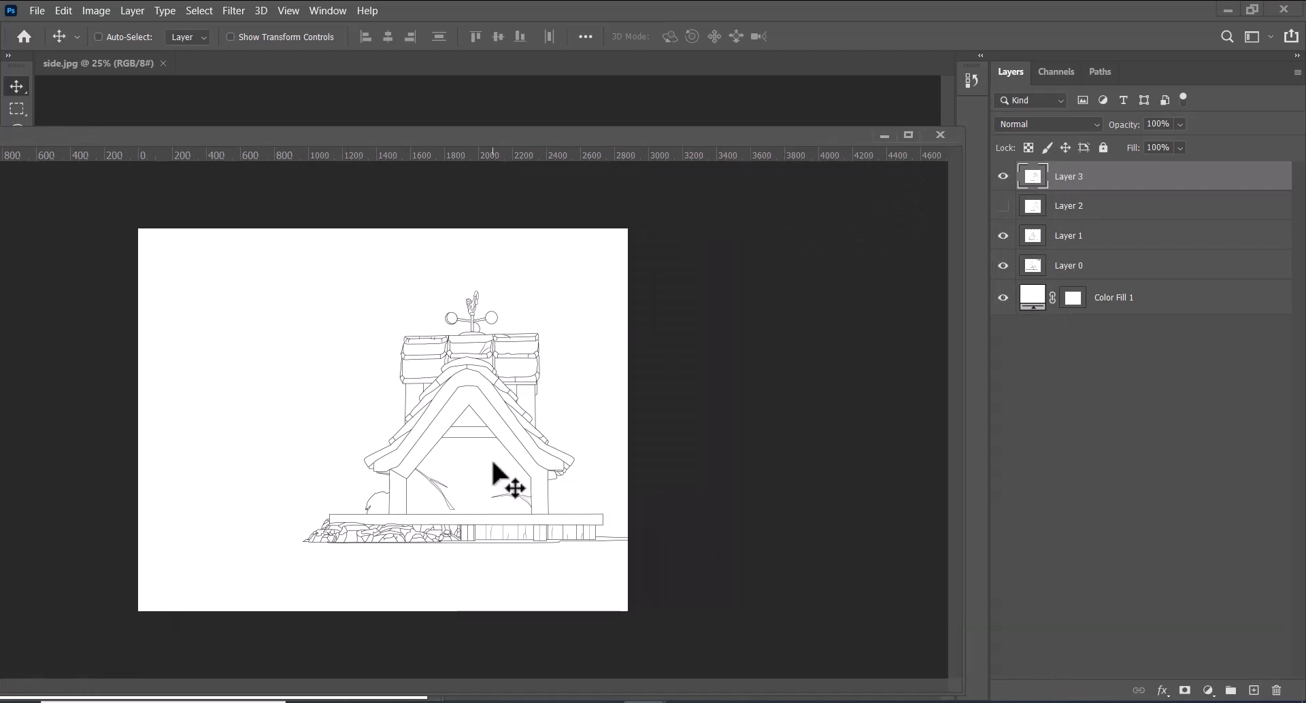
left_click_drag(492, 459, 418, 463)
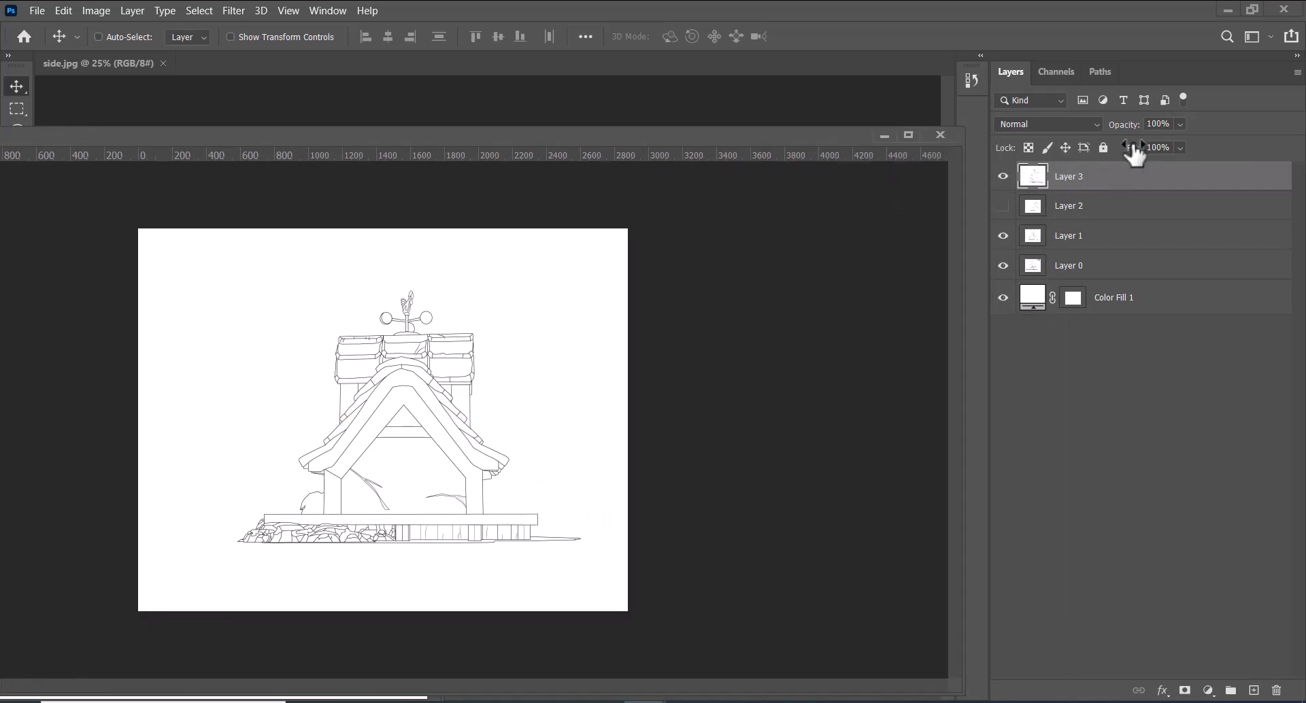
Reduce the back sketch layer's Fill to 78%, hide Layer 1 and nudge the back sketch left to line up with the front sketch
left_click_drag(1131, 150, 1115, 157)
left_click(1002, 236)
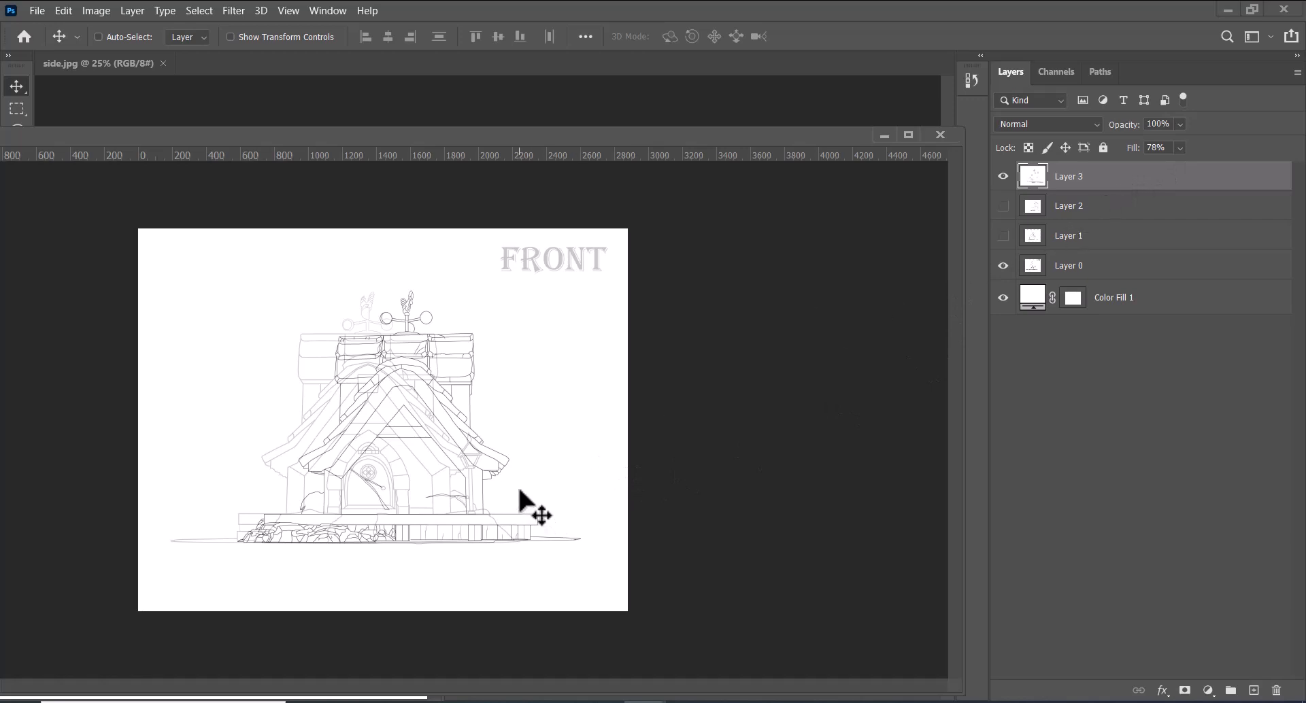
key("shift+Left")
key("shift+Left")
key("shift+Left")
key("shift+Left")
key("shift+Left")
key("shift+Left")
key("shift+Left")
key("shift+Left")
key("shift+Left")
key("shift+Left")
key("shift+Left")
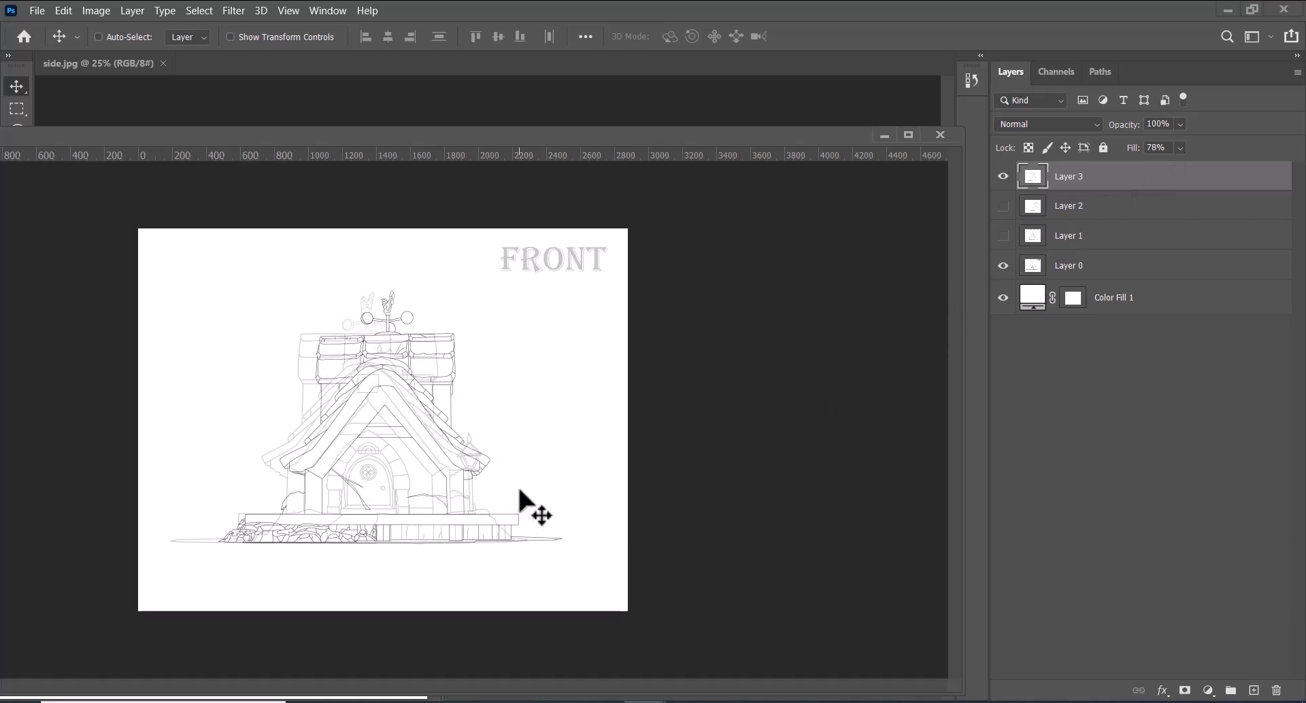
key("shift+Left")
key("shift+Left")
key("shift+Left")
key("shift+Left")
key("shift+Left")
key("shift+Left")
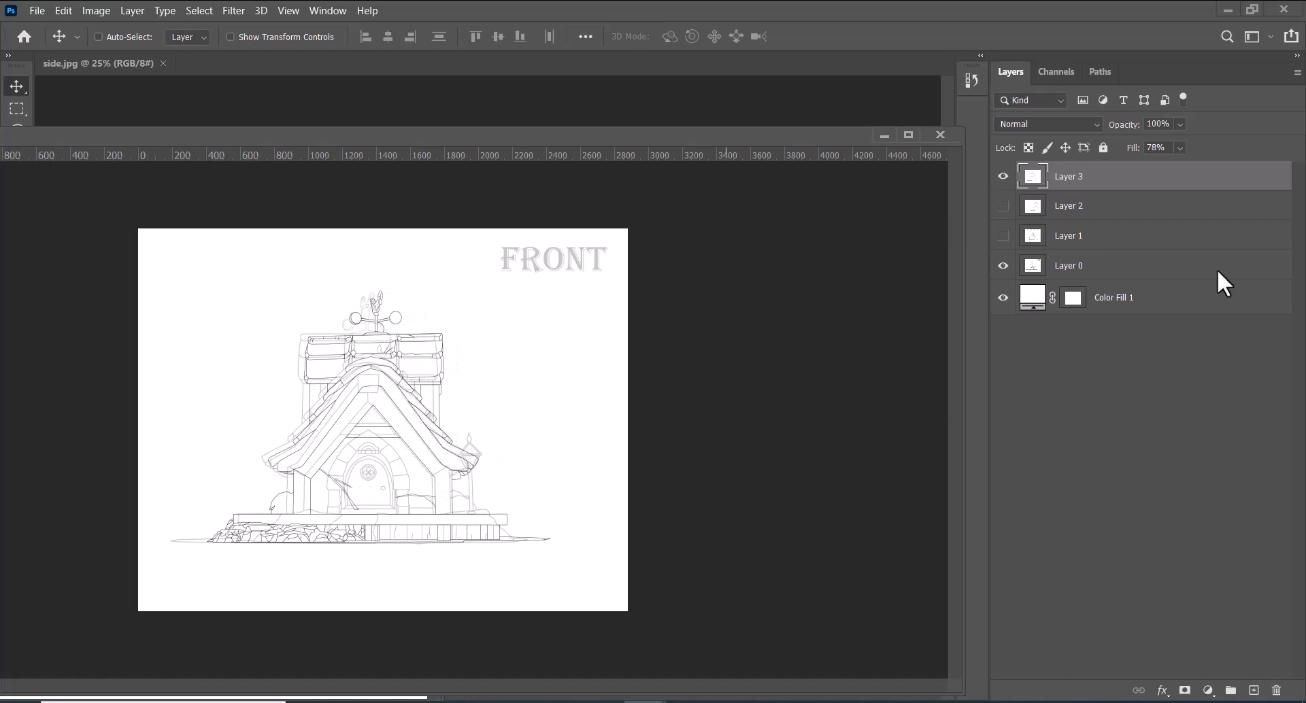
Set the back sketch layer's Fill to 100%
left_click(1156, 148)
type("100")
key("Return")
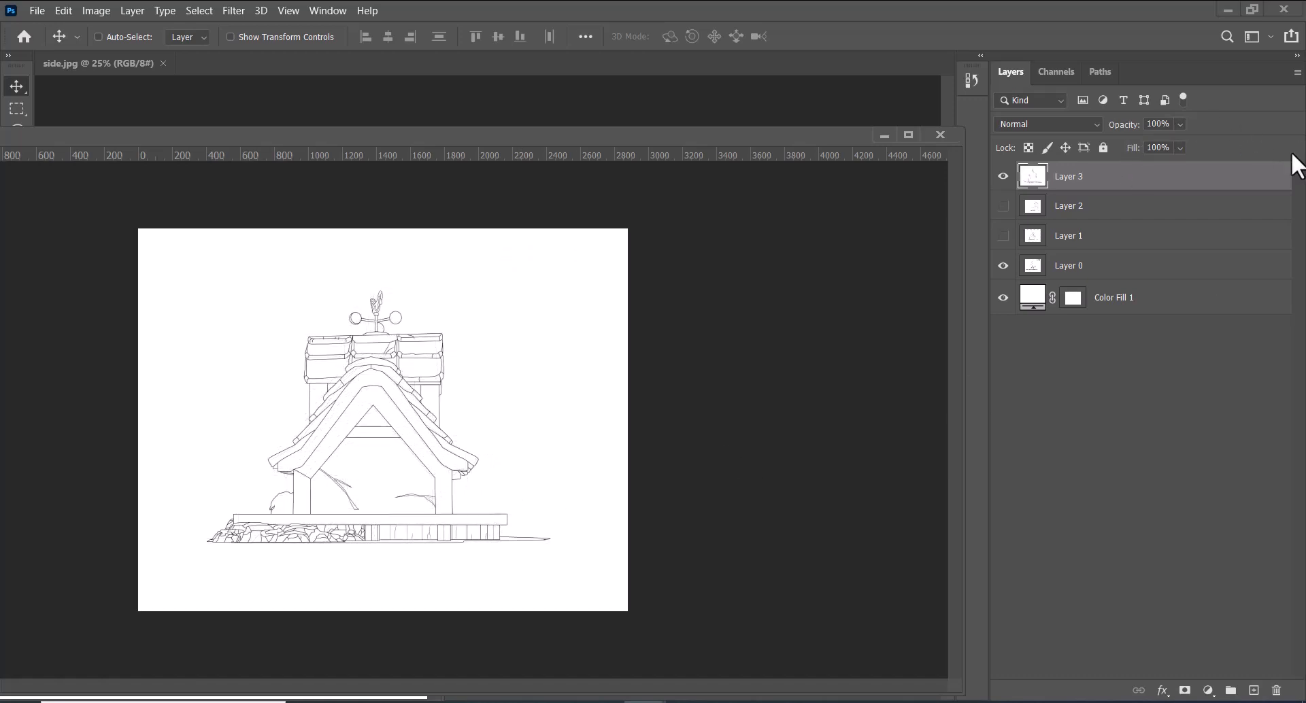
Try to save the back view on the computer as a JPEG, replacing the existing back.jpg
key("ctrl+s")
left_click(700, 484)
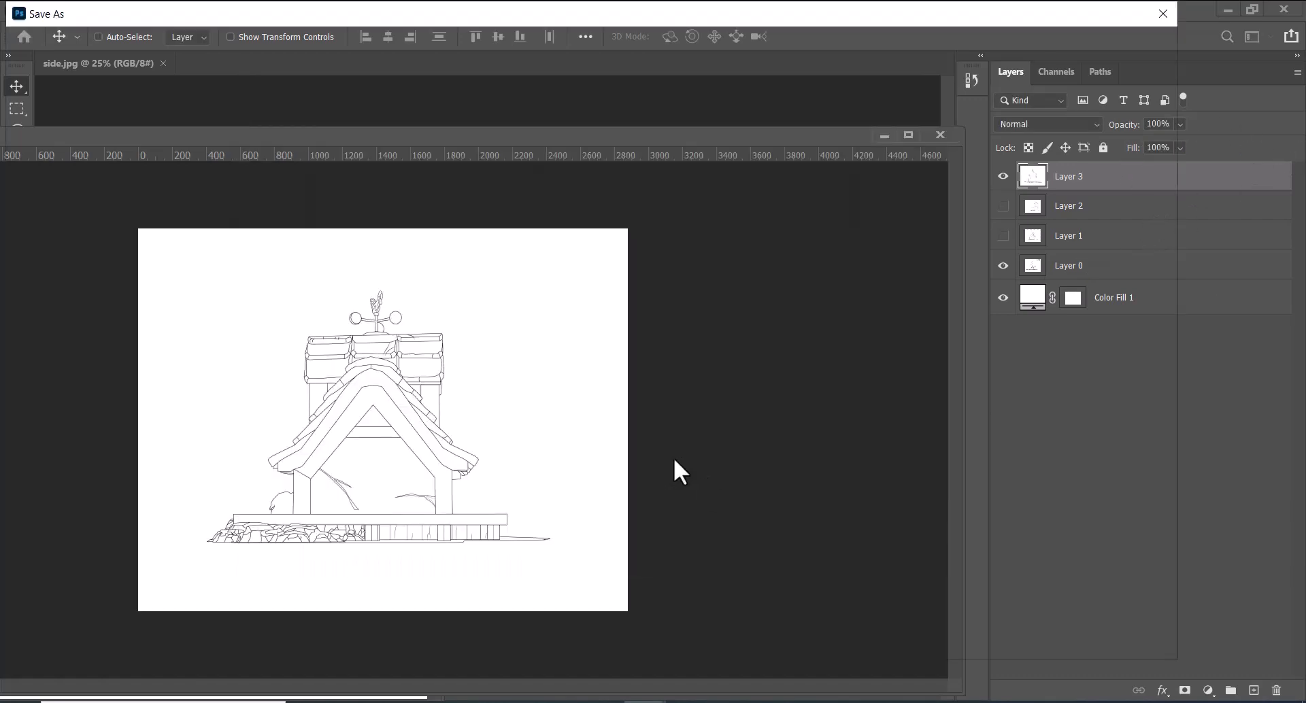
left_click(455, 497)
key("j")
key("Return")
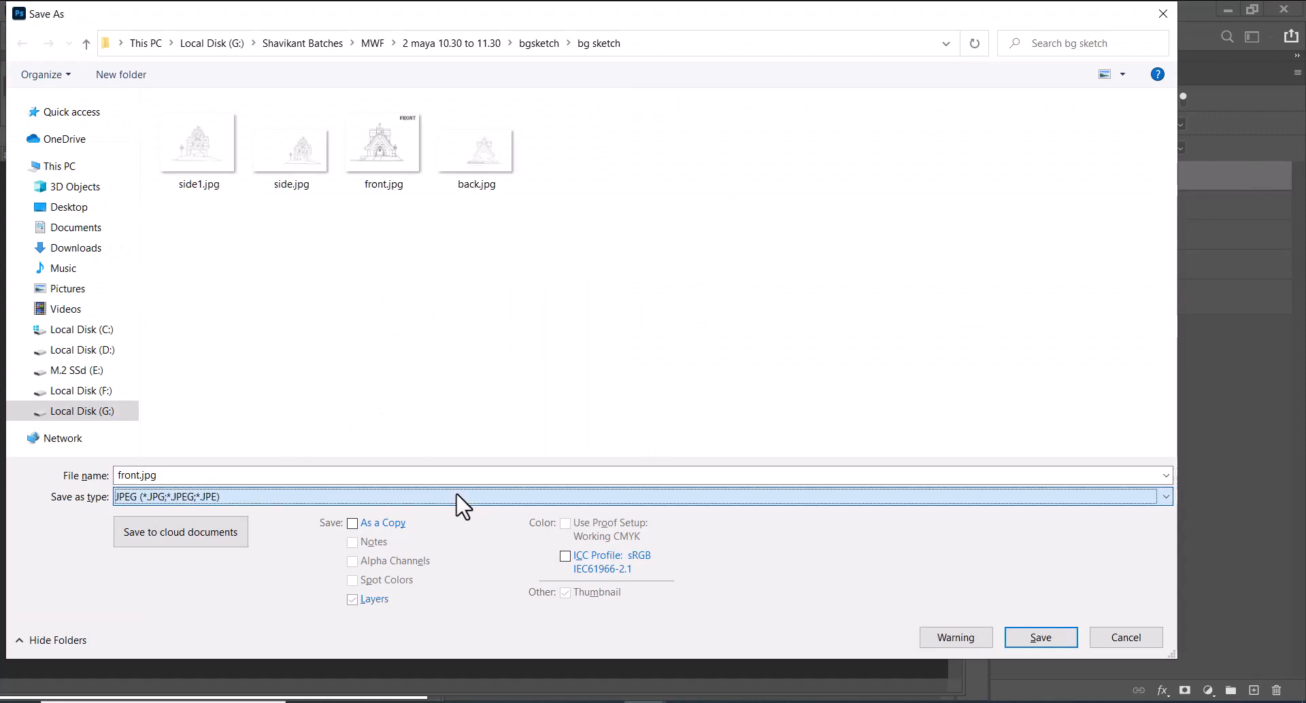
left_click(221, 146)
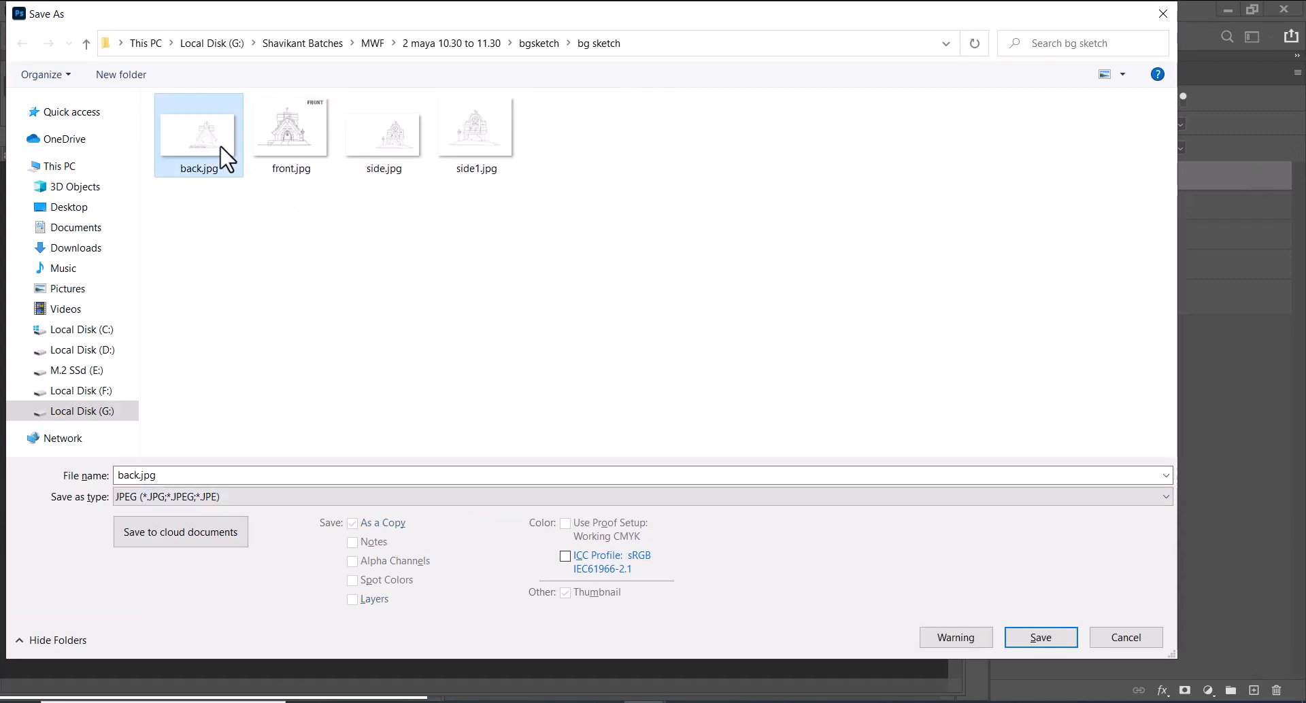
left_click(1039, 638)
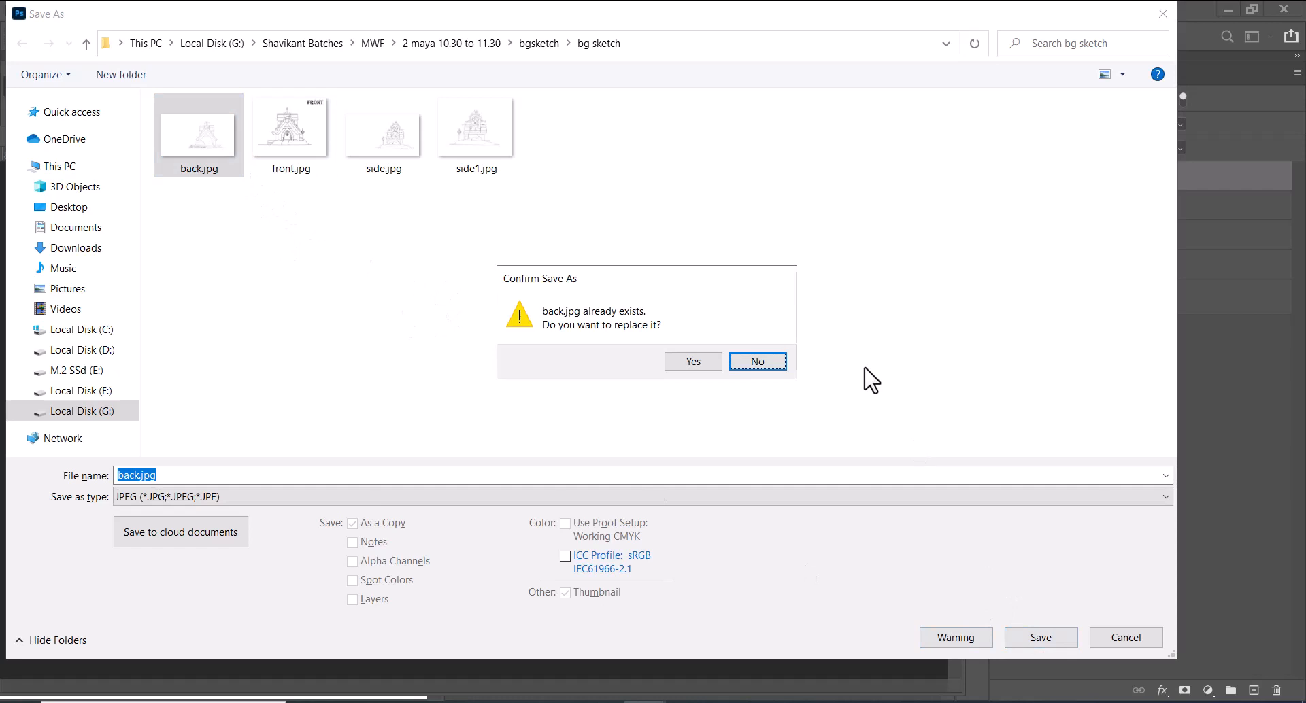
left_click(680, 365)
left_click(698, 322)
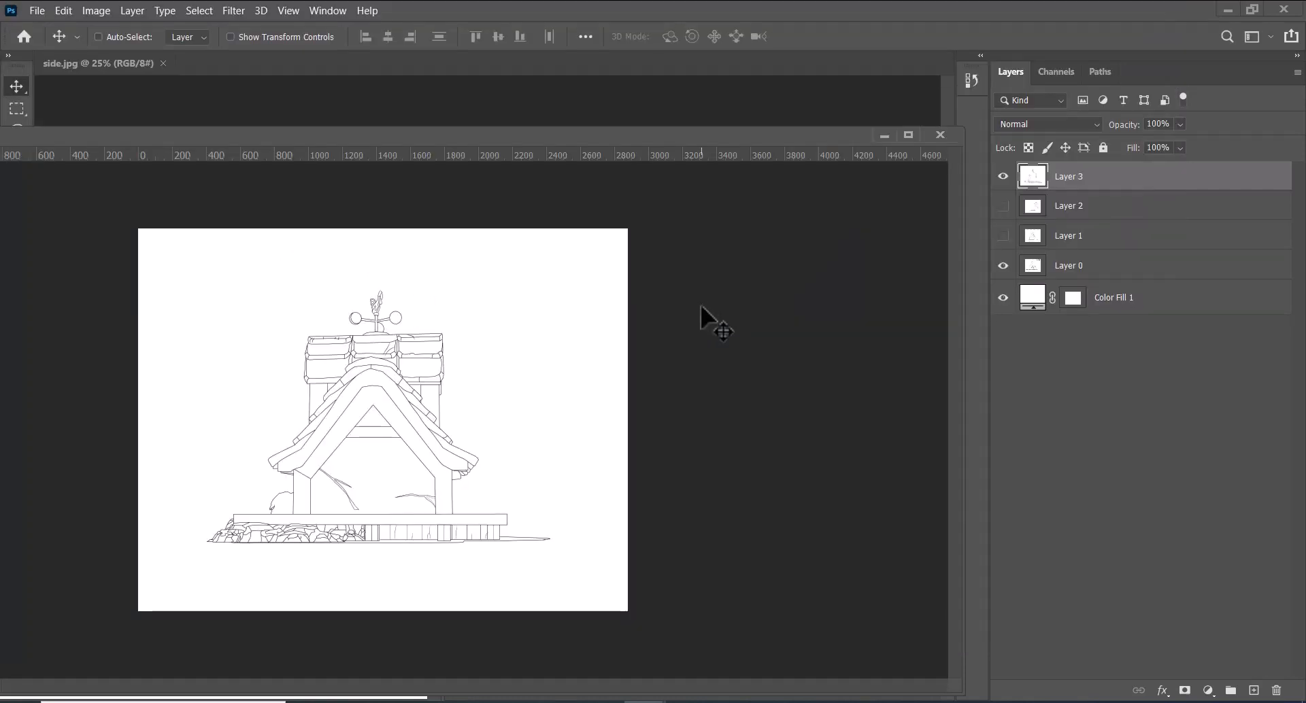
Save the back view on the computer as a JPEG named back1.jpg at quality 10
key("ctrl+shift+s")
left_click(663, 493)
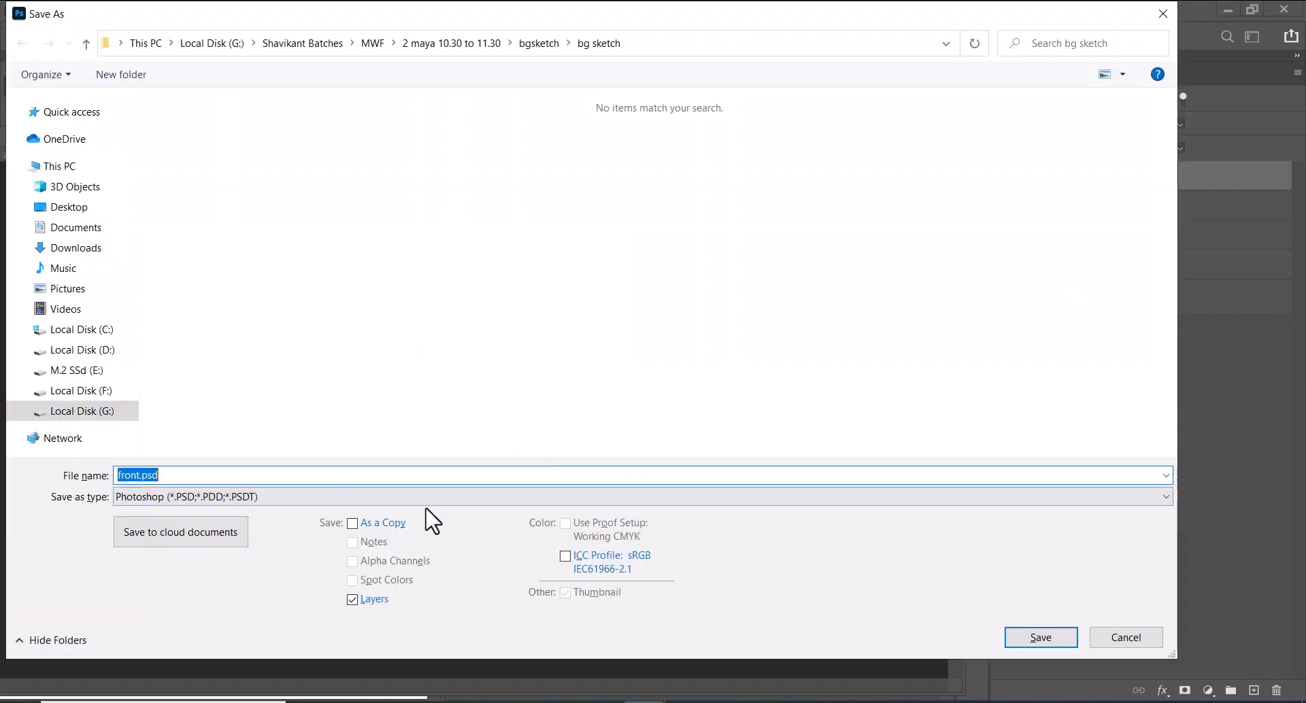
left_click(416, 499)
key("j")
key("Return")
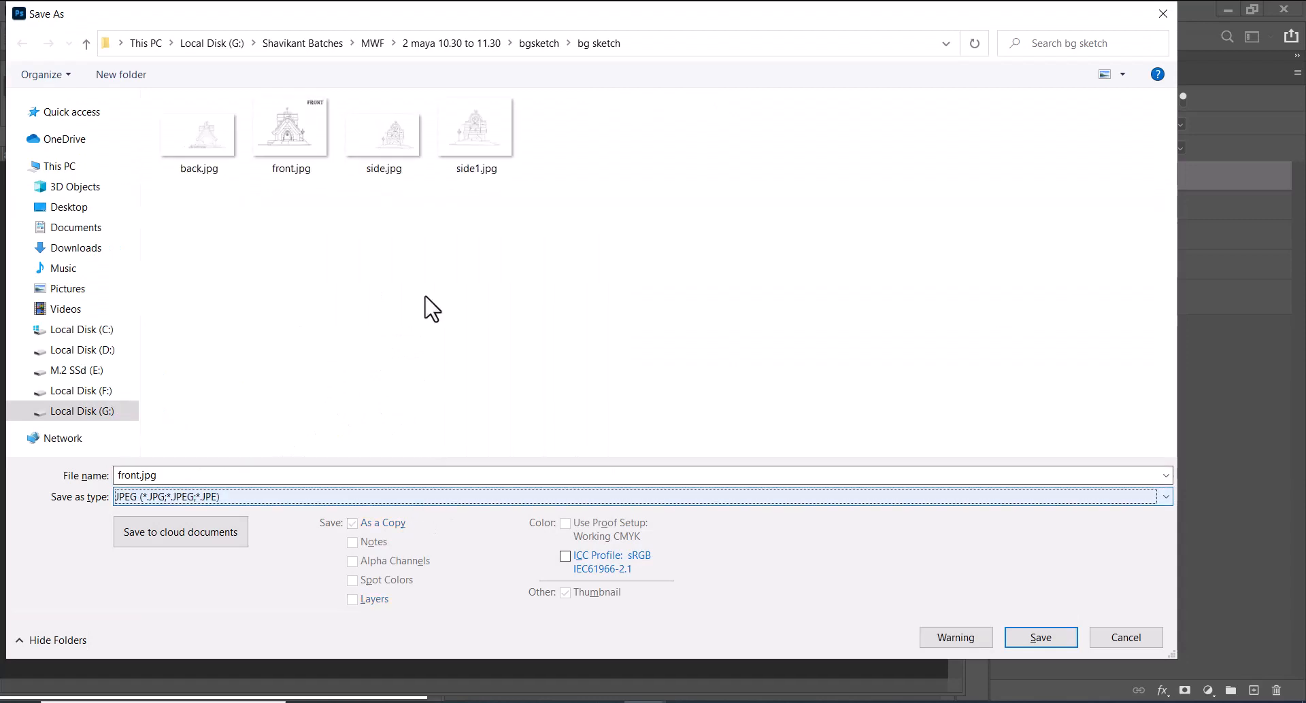
left_click(184, 167)
left_click(140, 479)
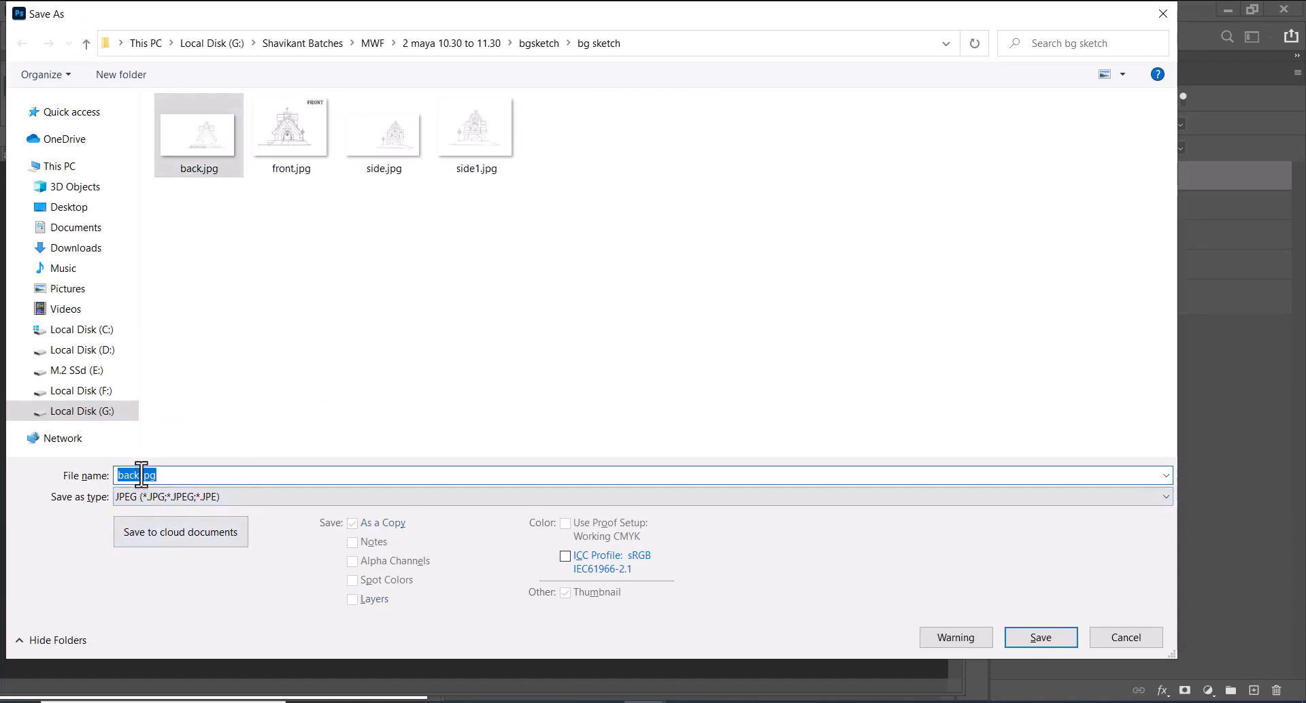
left_click(141, 475)
type("1")
key("Return")
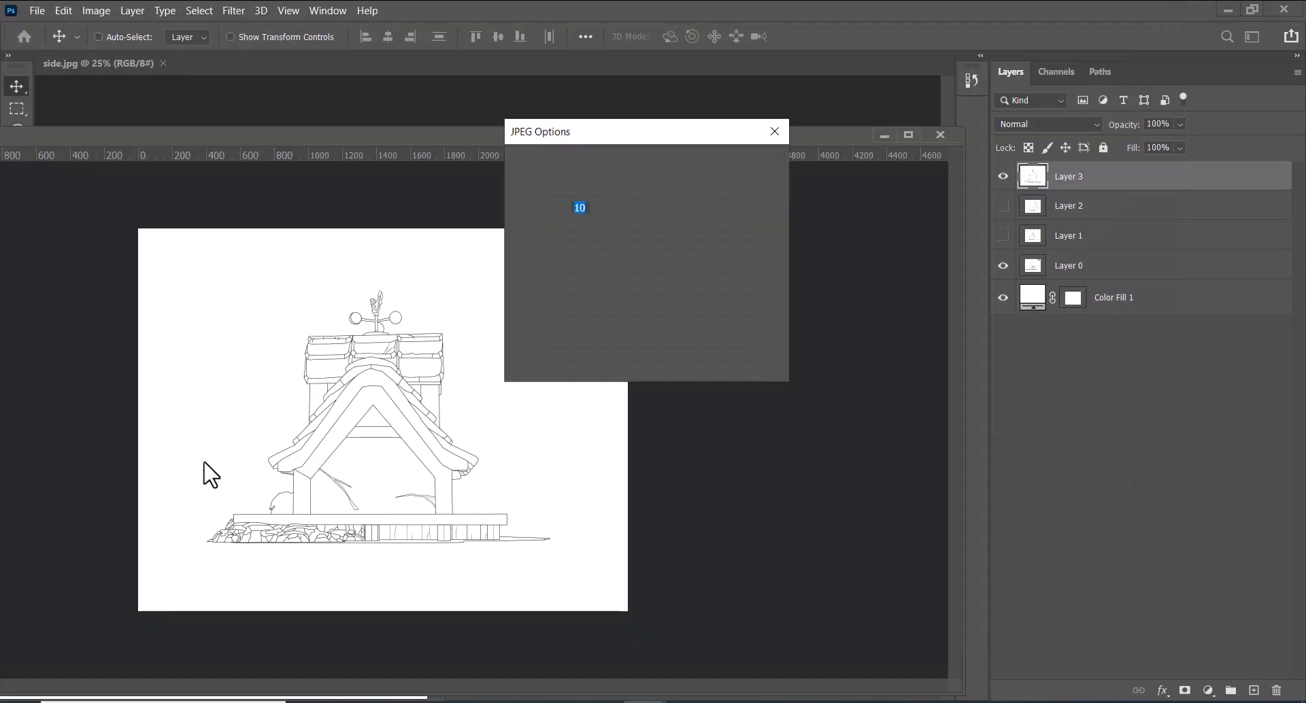
key("Return")
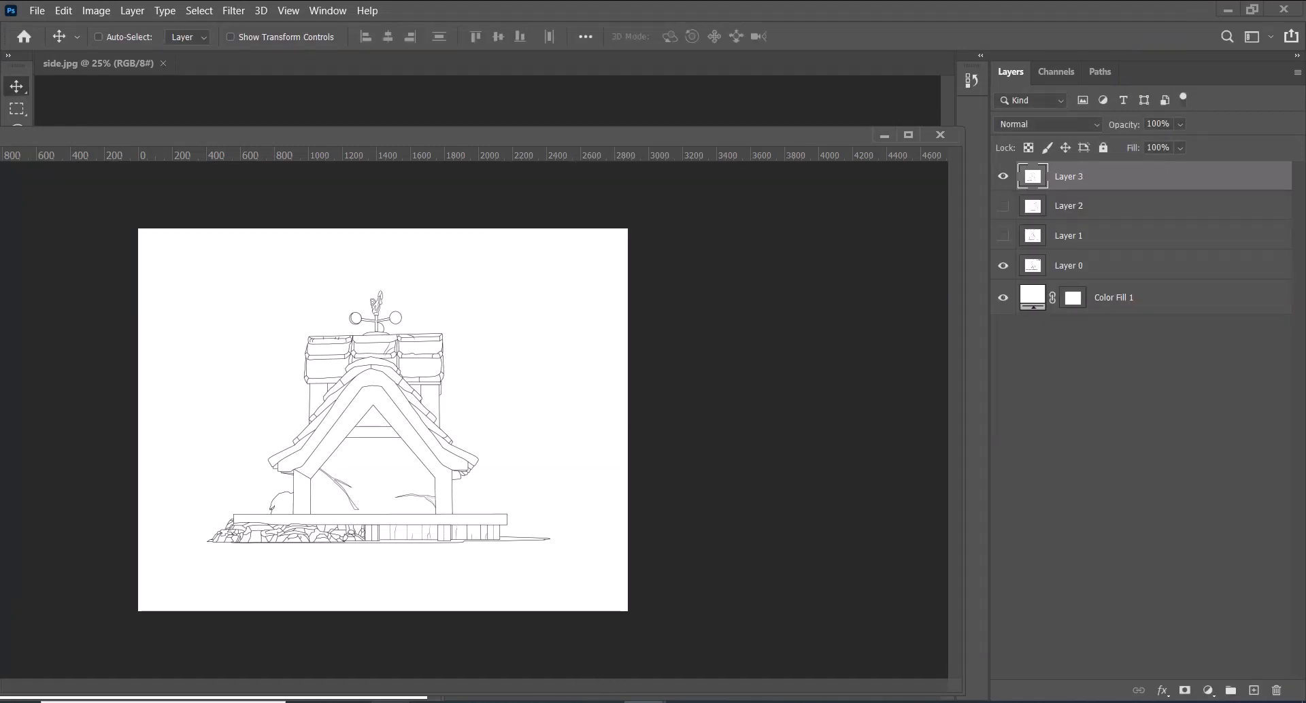
Switch to the bg sketch folder in File Explorer and delete the old back.jpg and side.jpg files
left_click(583, 663)
left_click(585, 411)
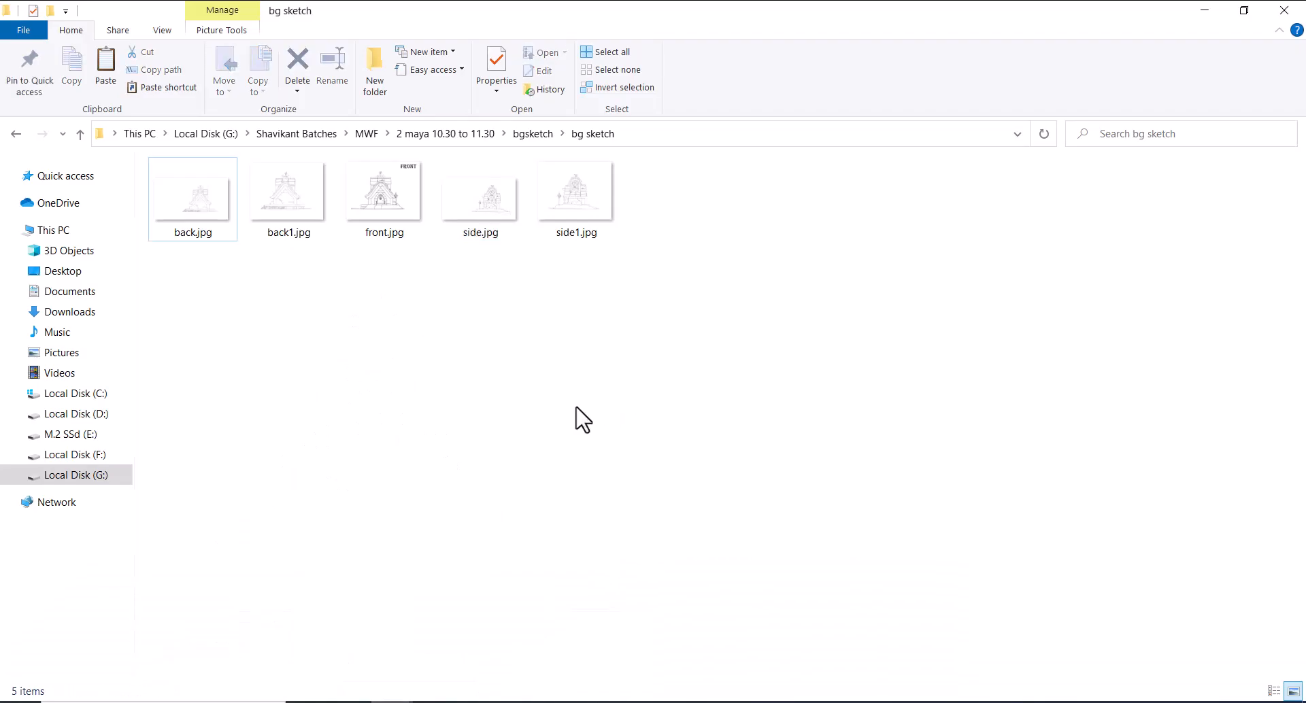
left_click(303, 230)
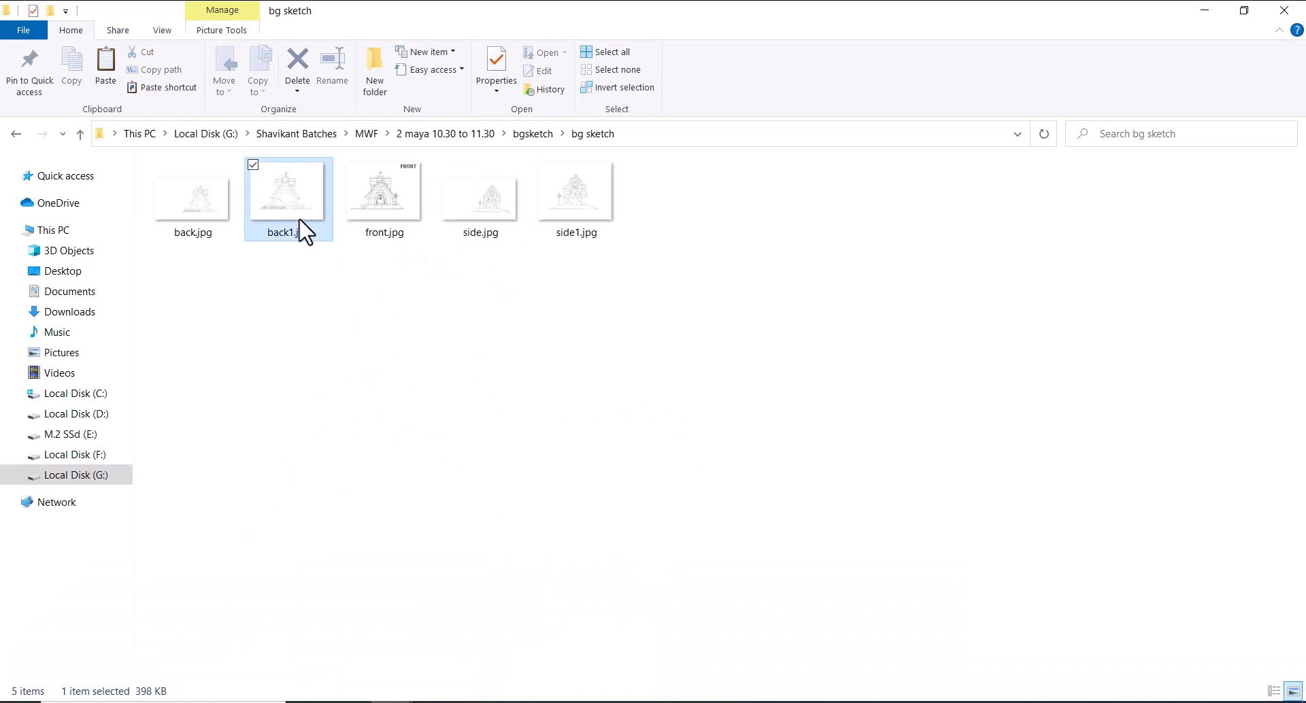
left_click(218, 231)
key("Delete")
left_click(390, 221)
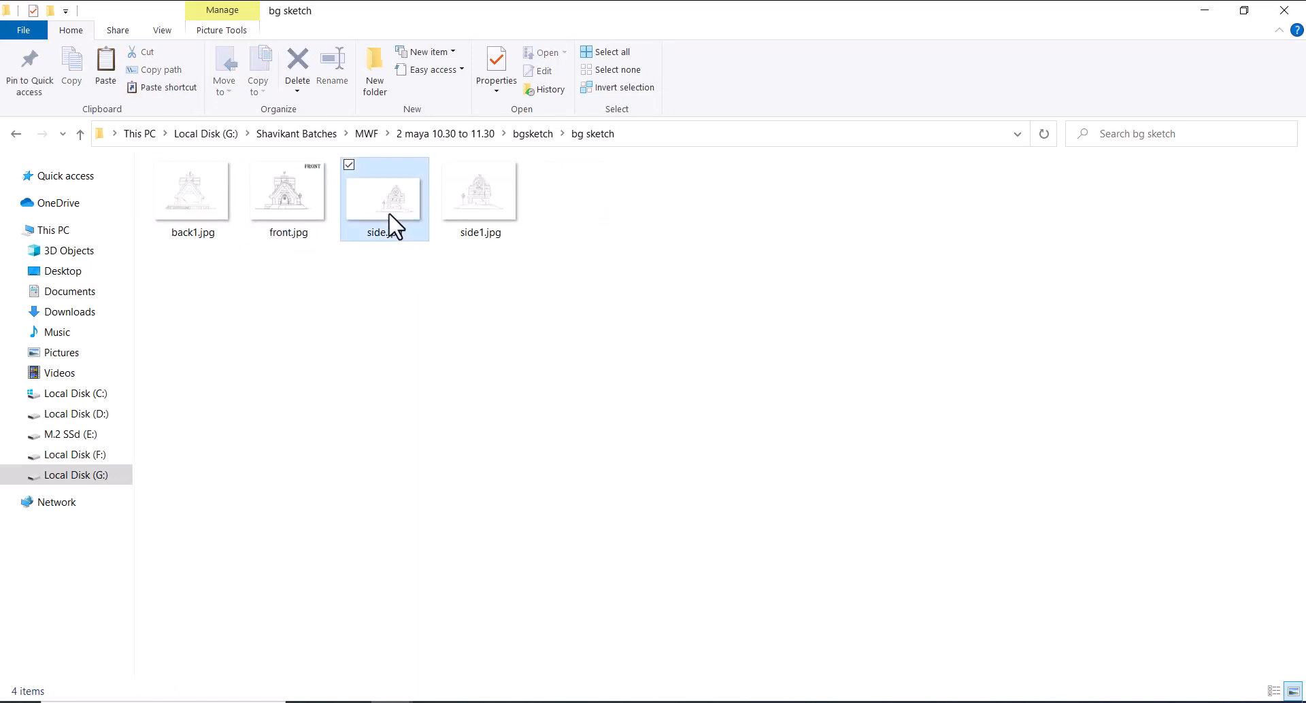
key("Delete")
Open front.jpg in ACDSee Quick View, flip through the saved sketches to compare their alignment, and close the viewer
left_click(315, 221)
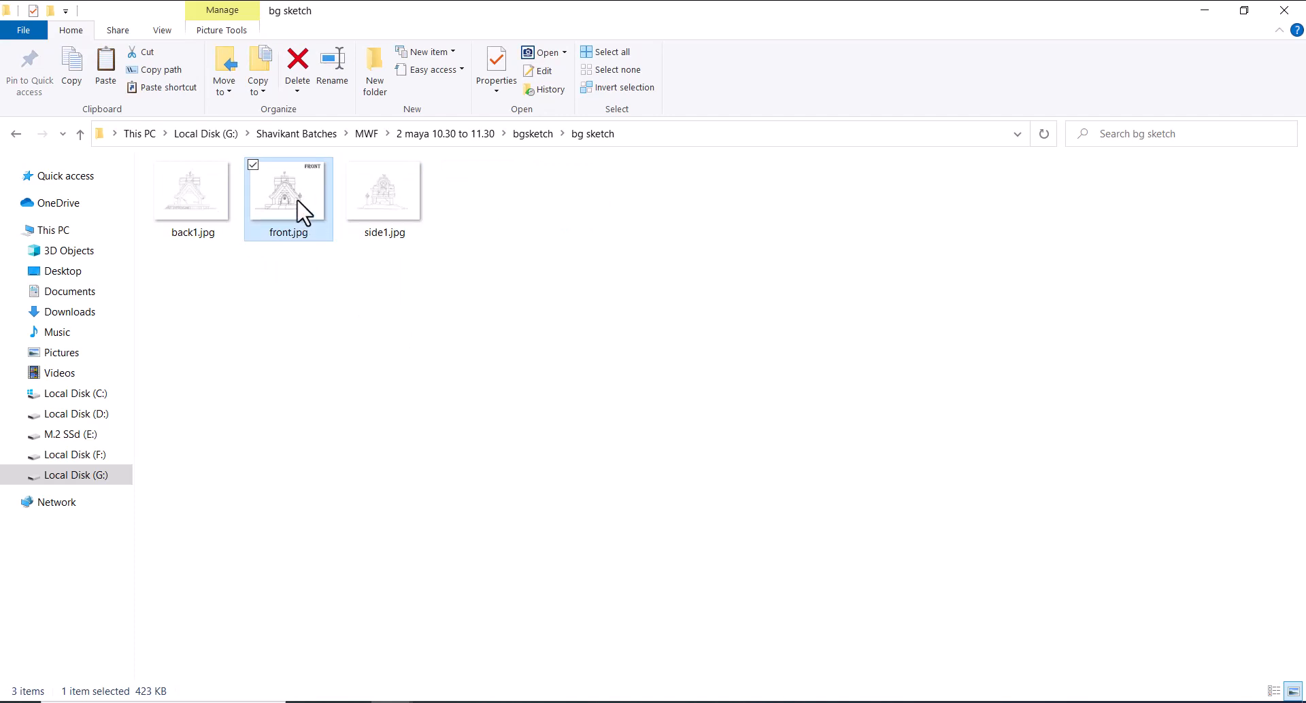
right_click(303, 212)
left_click(217, 350)
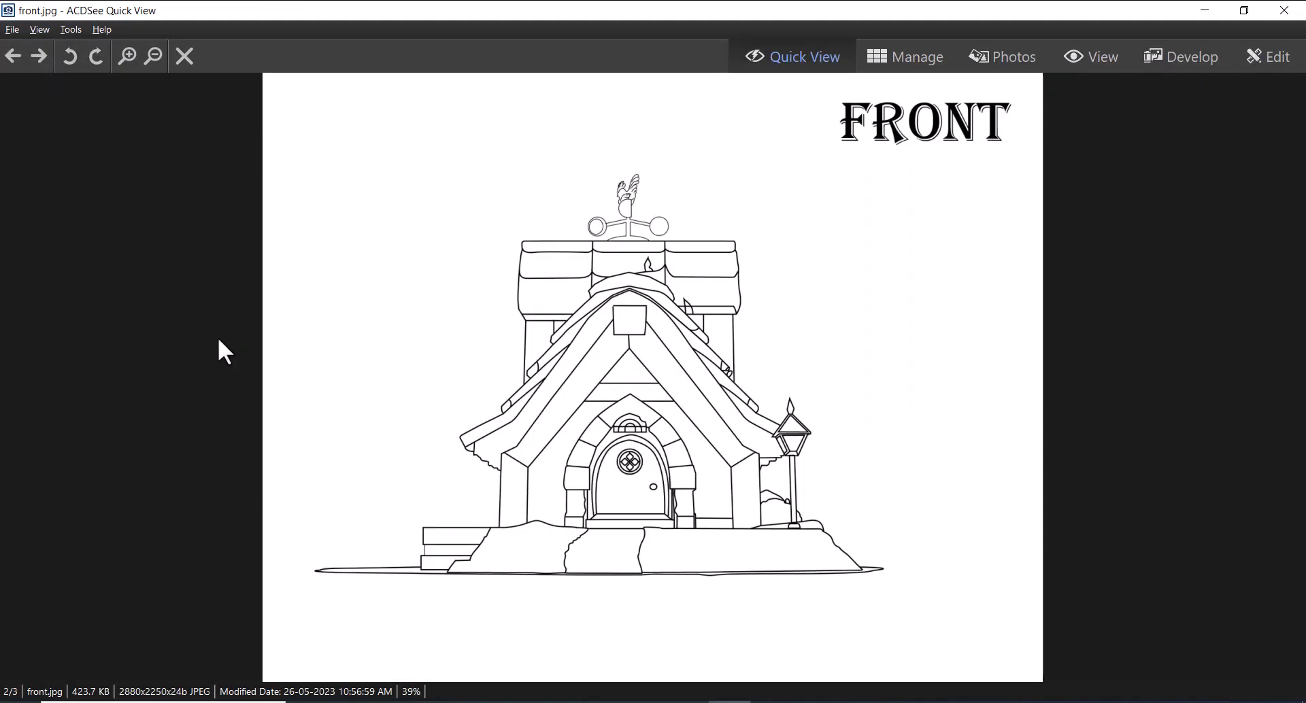
key("Left")
key("Right")
key("Right")
key("Left")
key("Right")
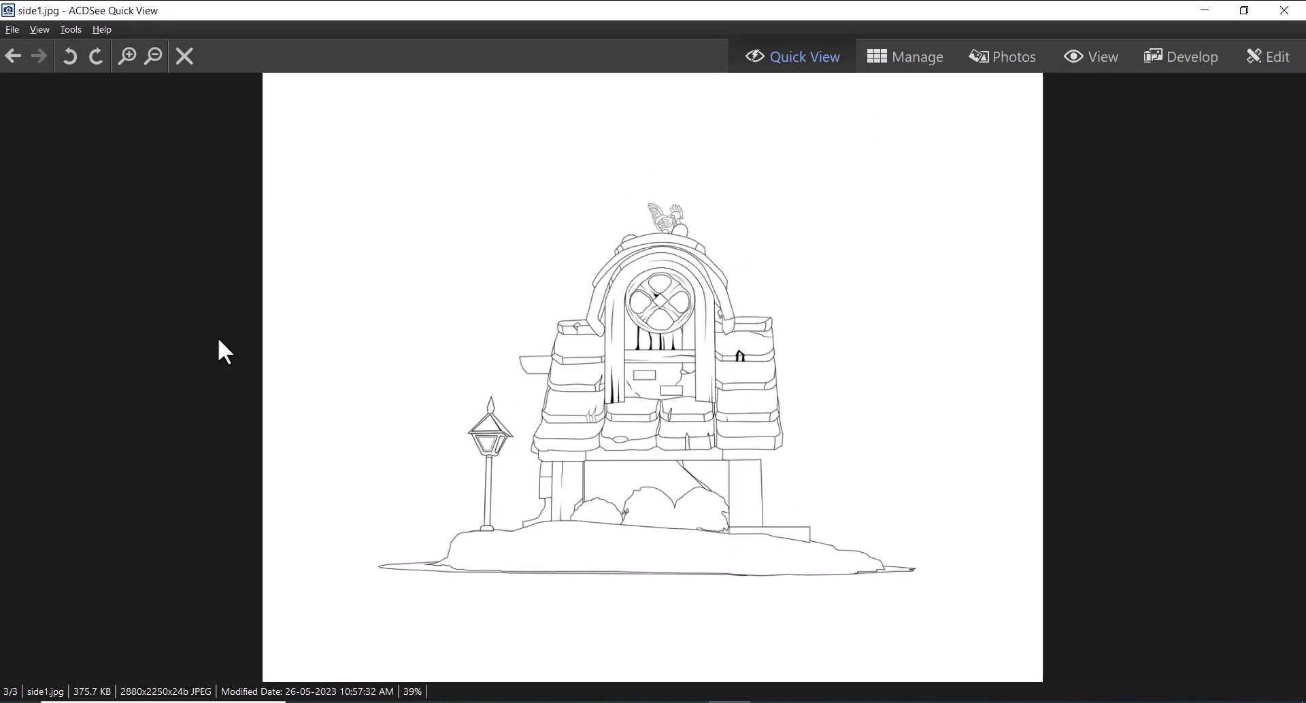
left_click(1283, 9)
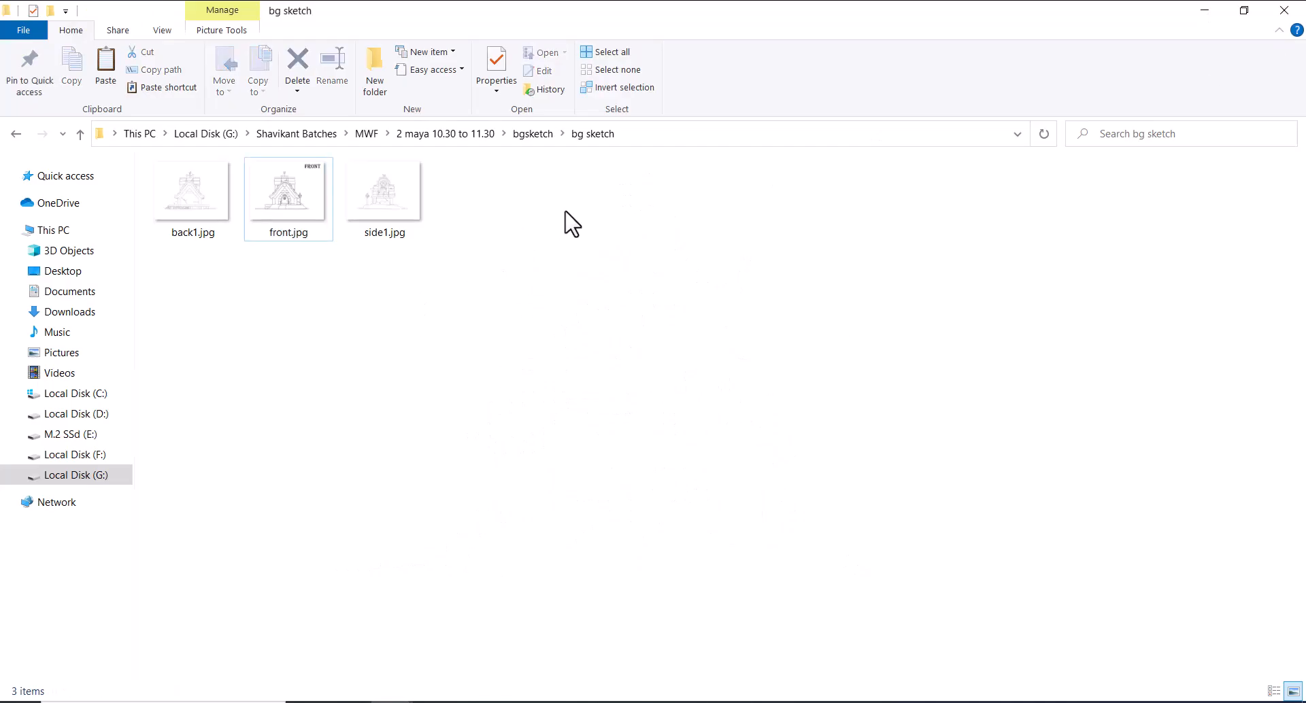
Copy the bg sketch folder's path in File Explorer and switch to Maya
left_click(653, 135)
key("ctrl+c")
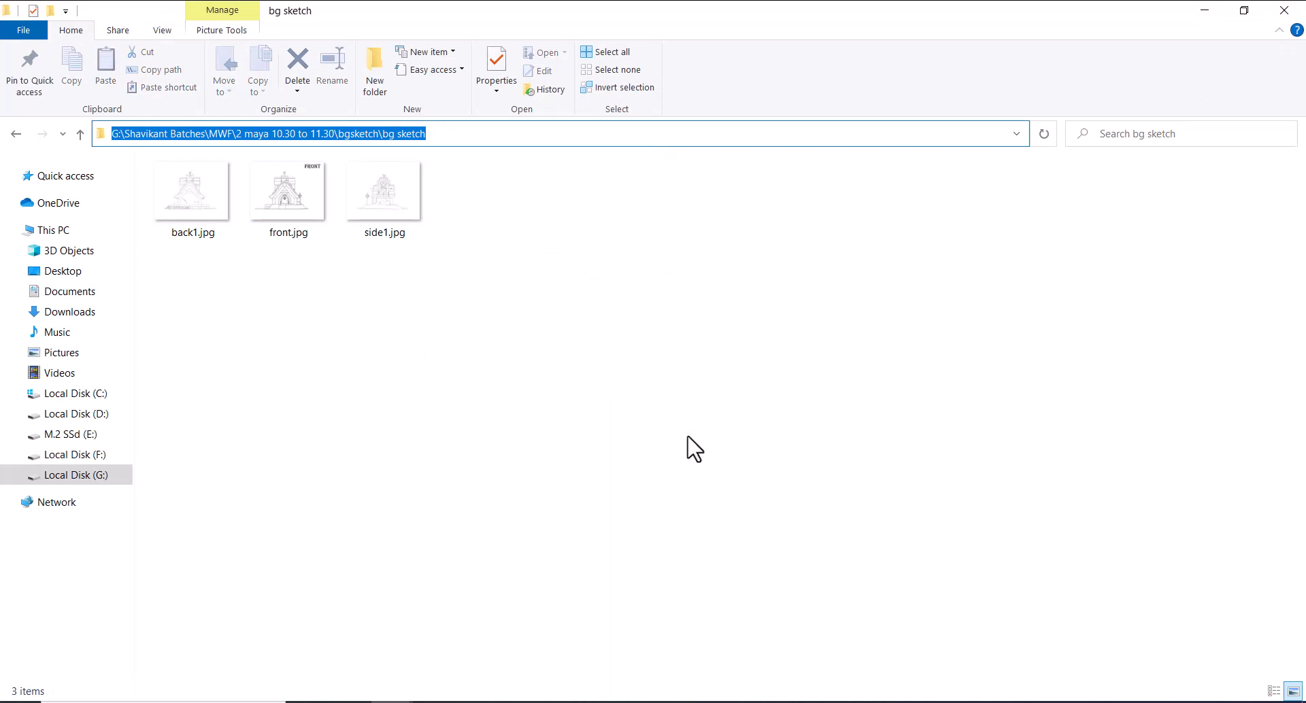
left_click(688, 437)
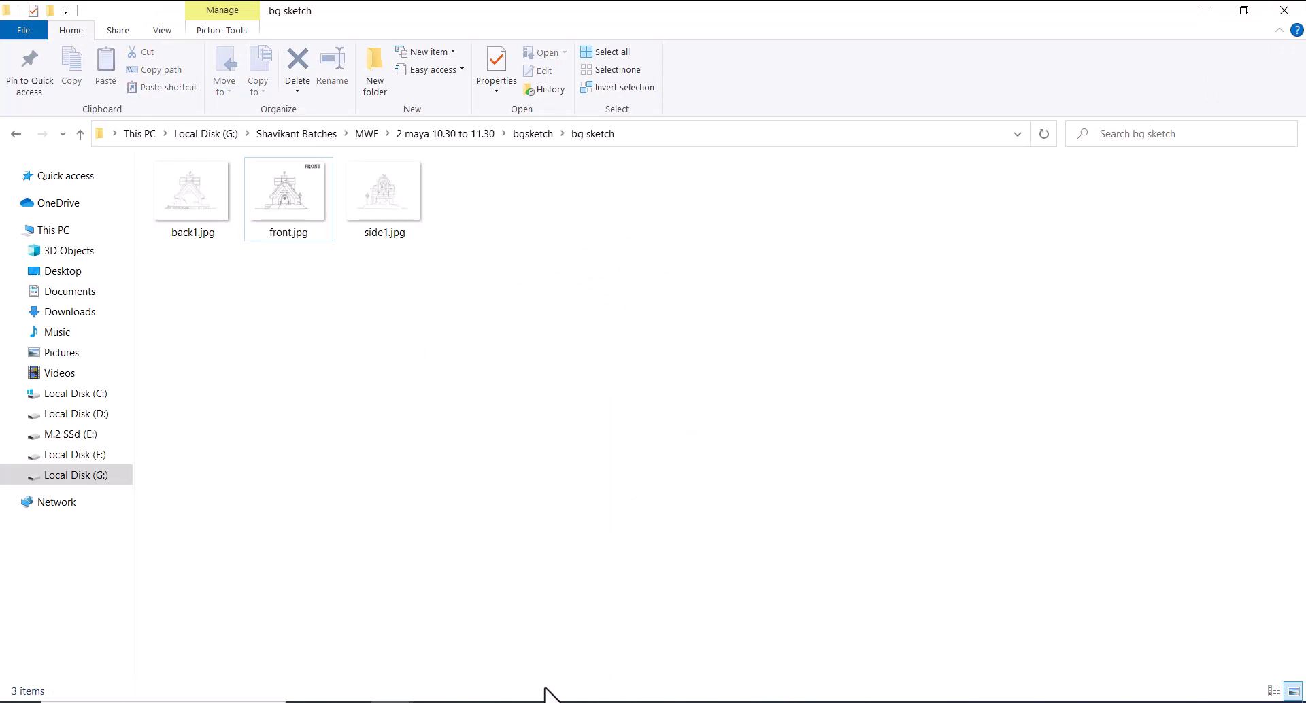
left_click(519, 702)
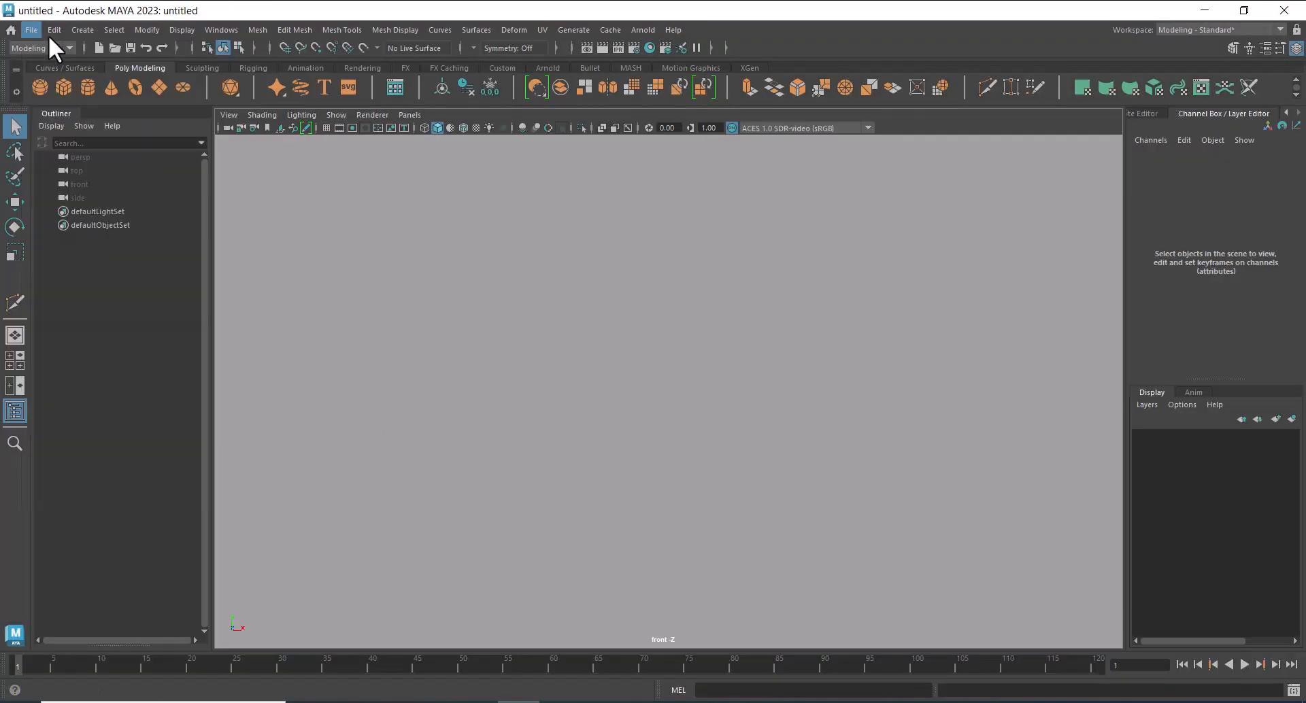
Start a new scene and begin defining a new project in the Project Window
left_click(29, 30)
left_click(50, 55)
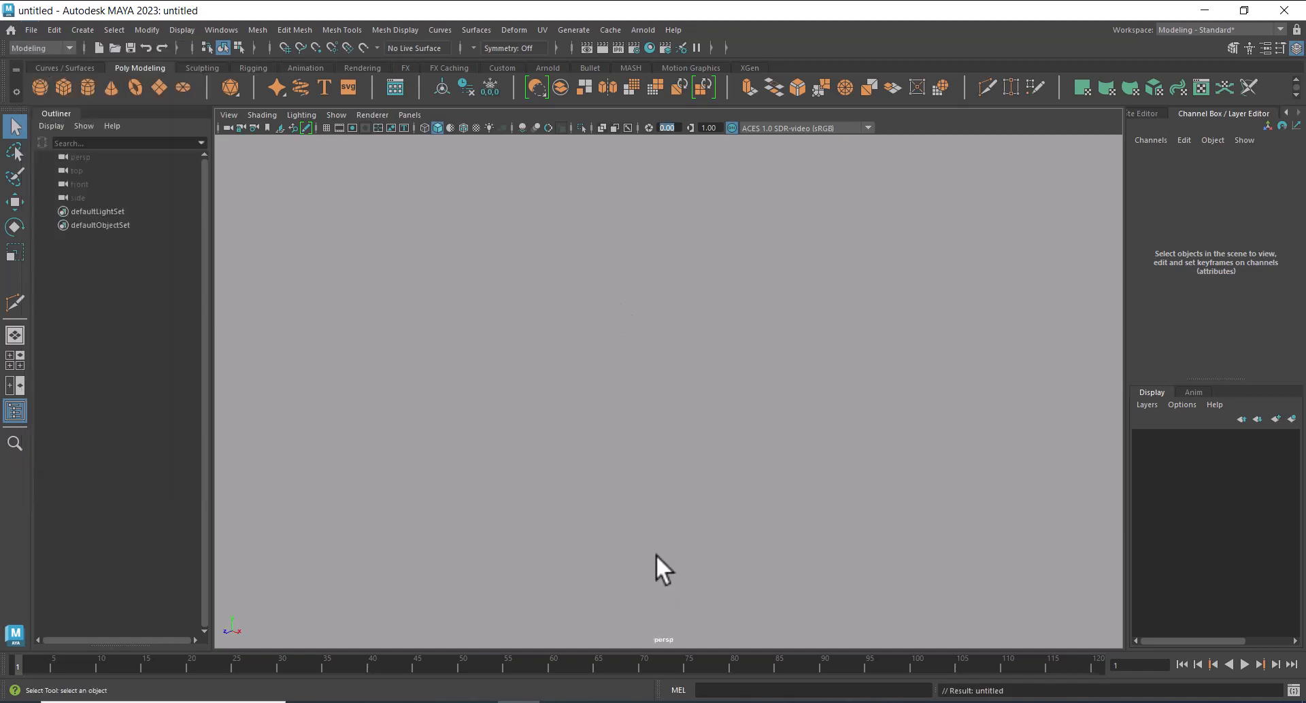
left_click(30, 29)
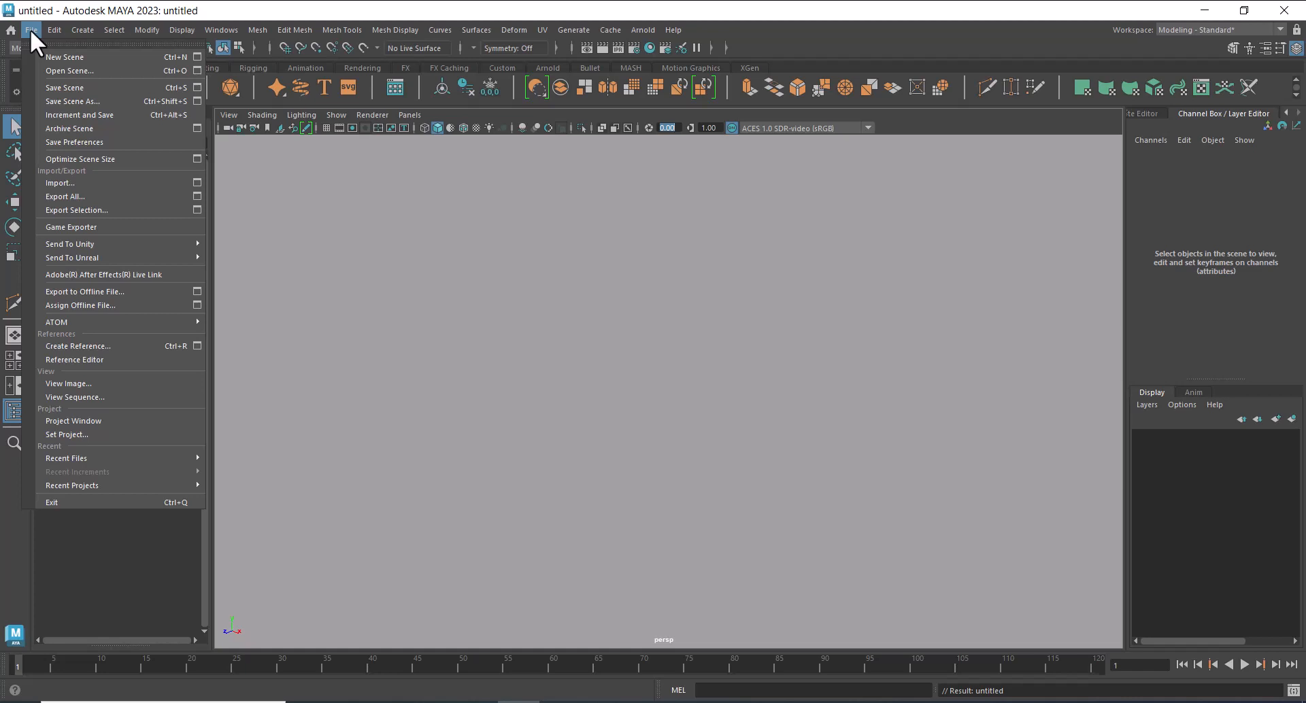
left_click(94, 423)
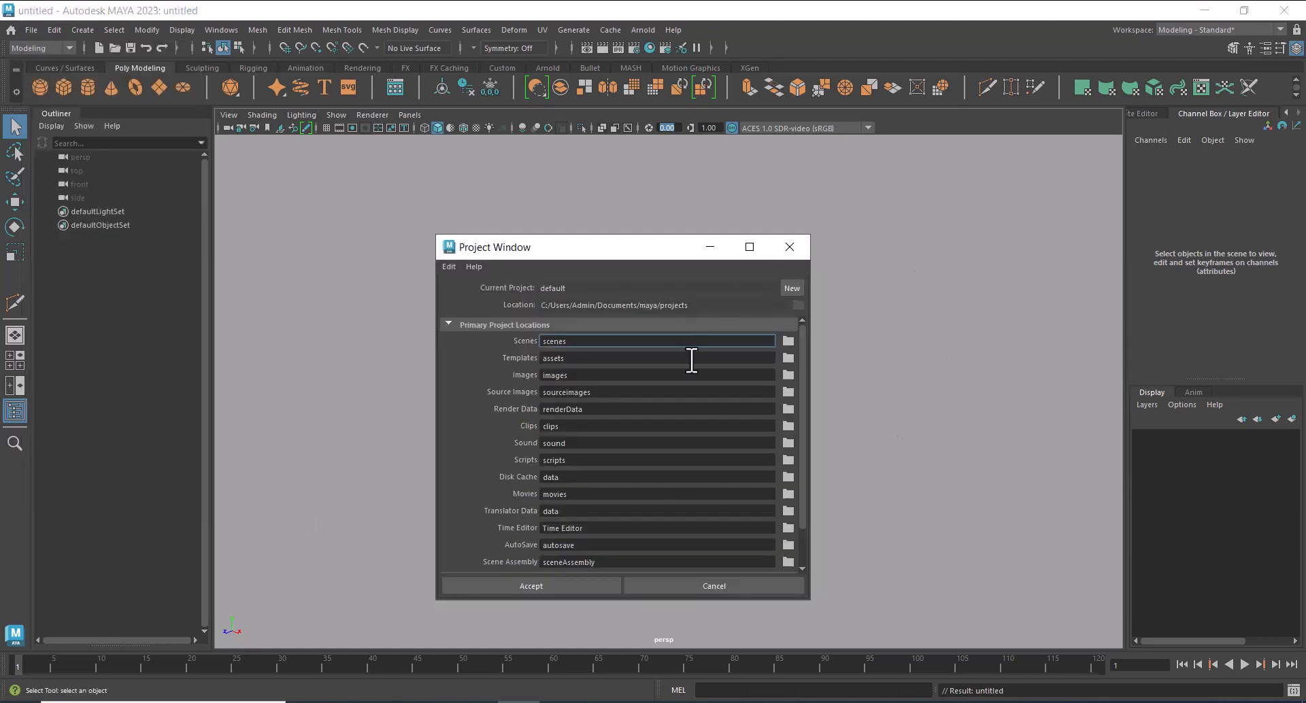
left_click_drag(642, 249, 661, 146)
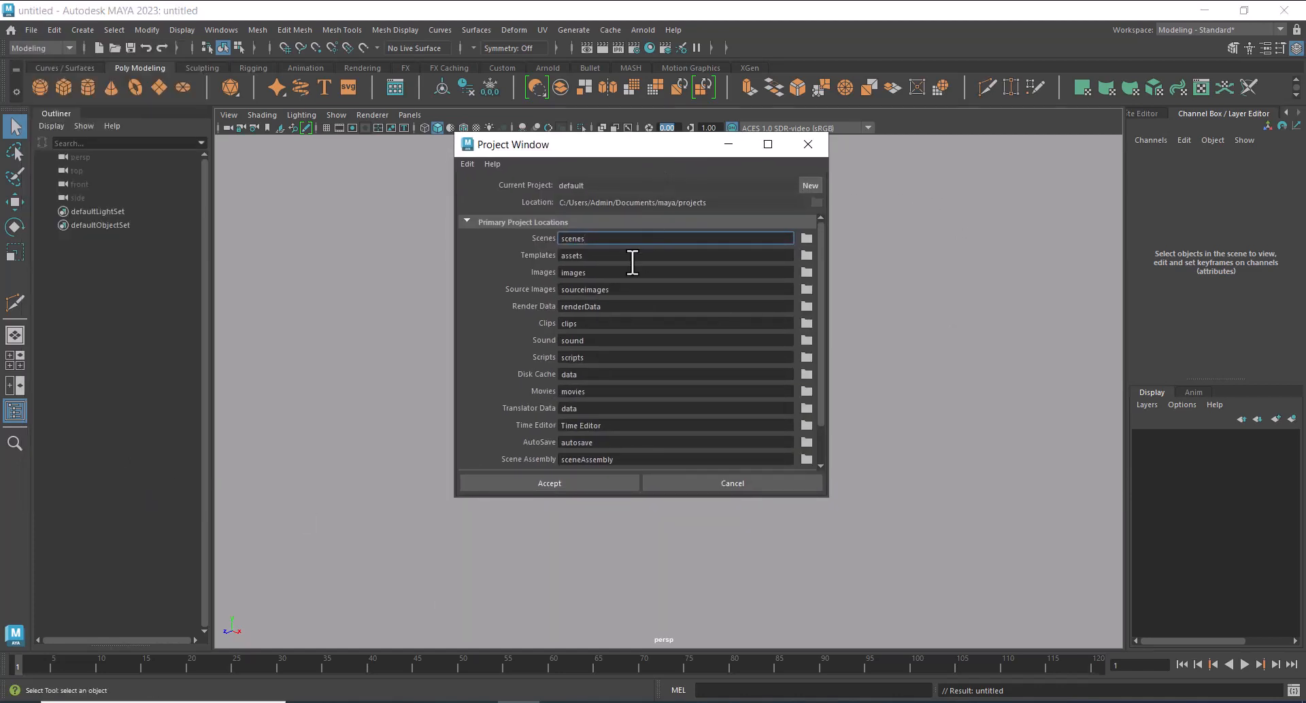
left_click(809, 185)
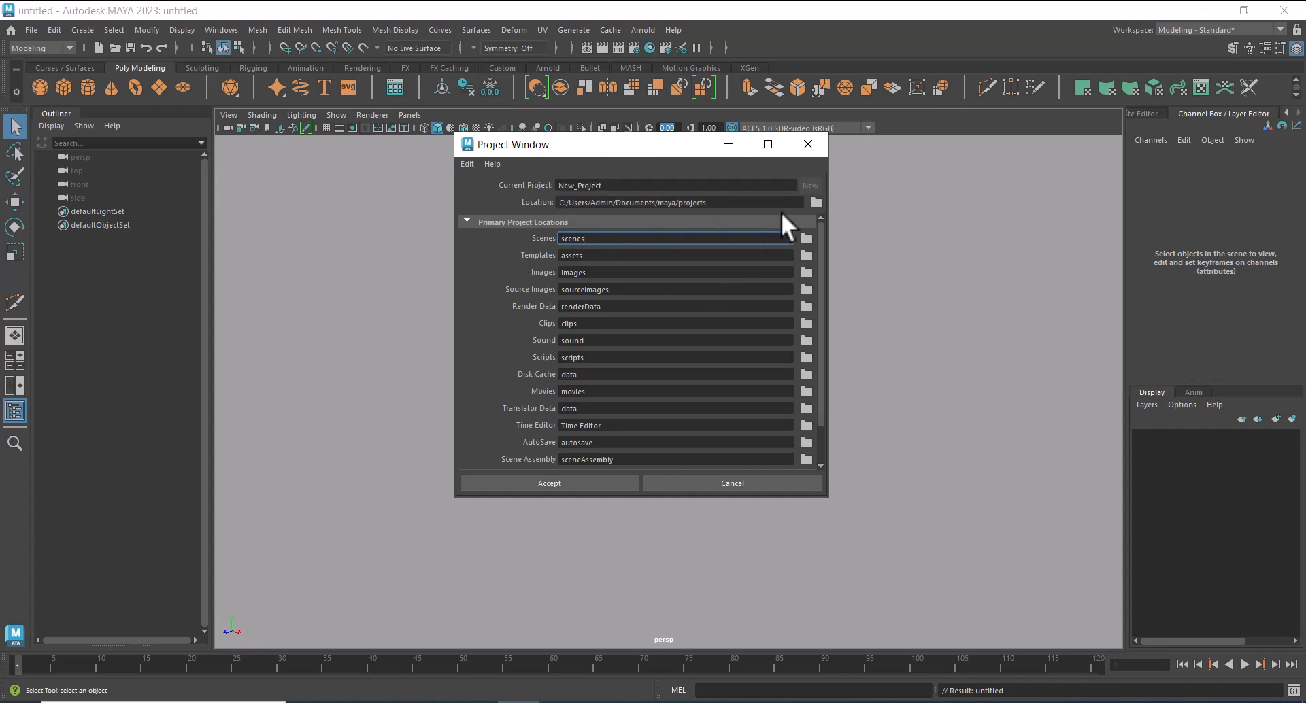
Set the new project's location to the path of the bg sketch folder, taken from File Explorer
mouse_move(394, 697)
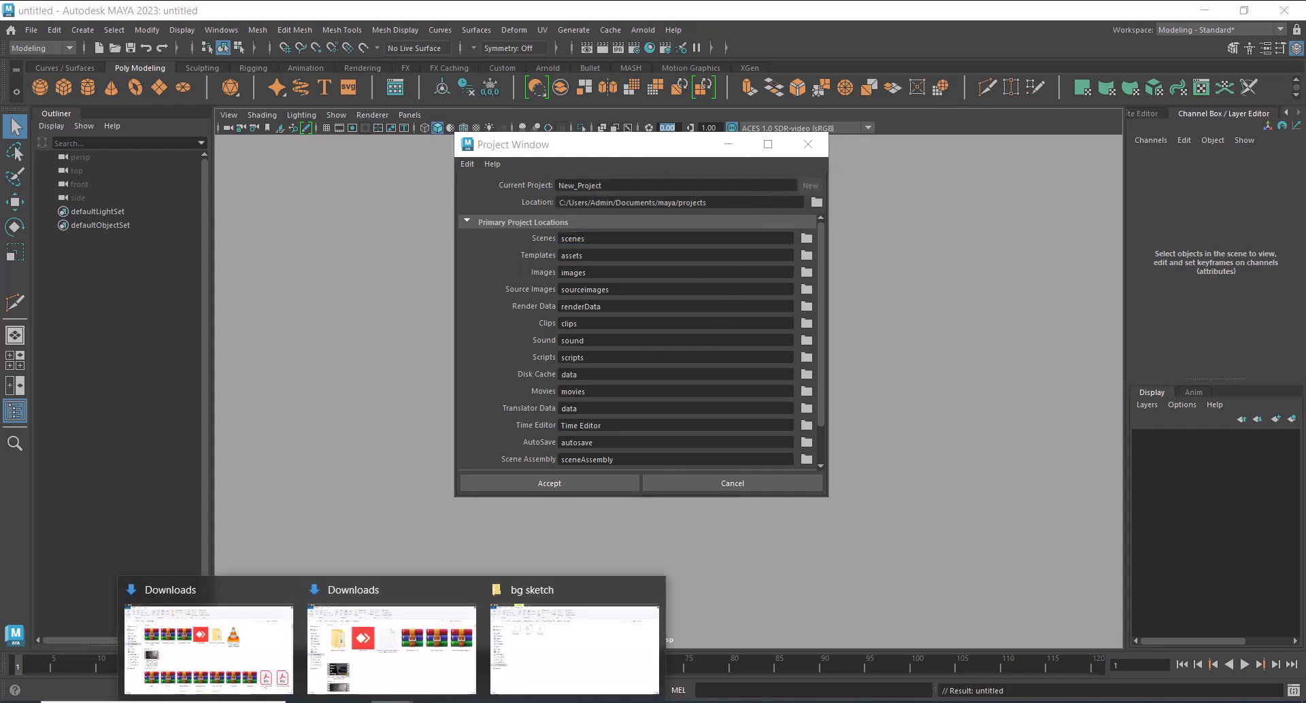
left_click(544, 656)
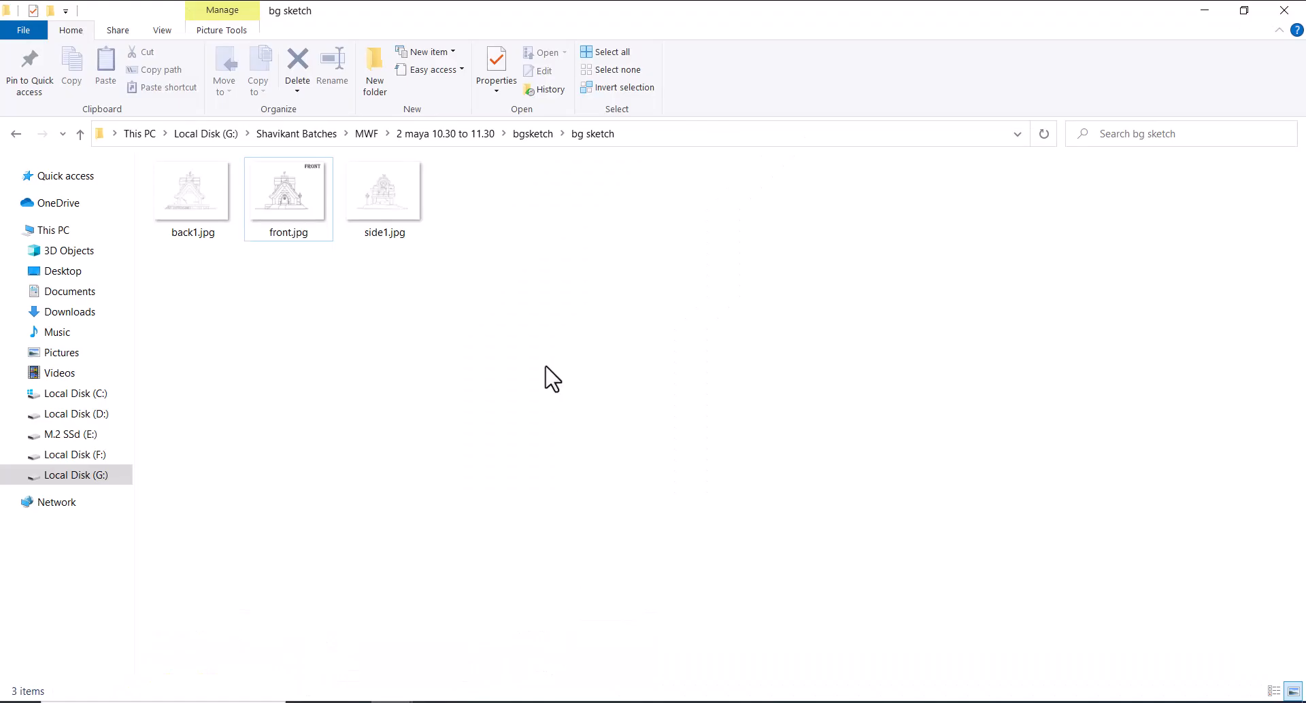
left_click(534, 134)
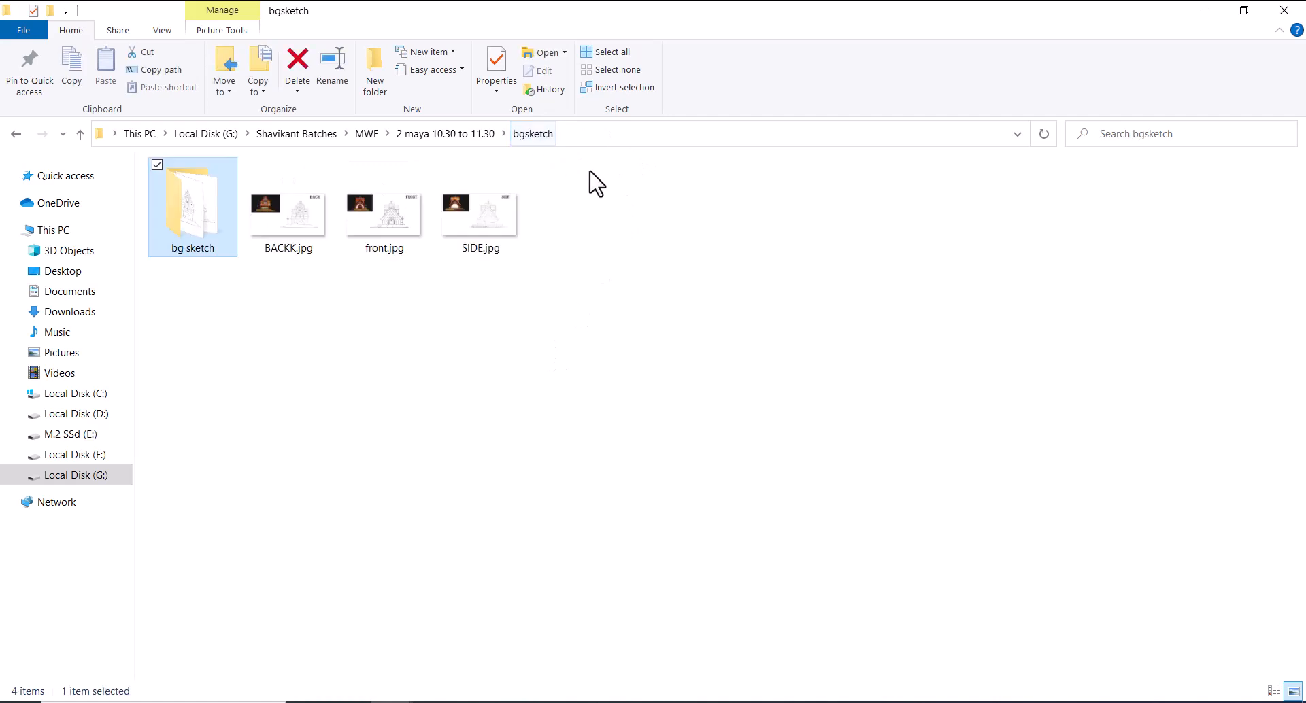
double_click(209, 212)
left_click(648, 134)
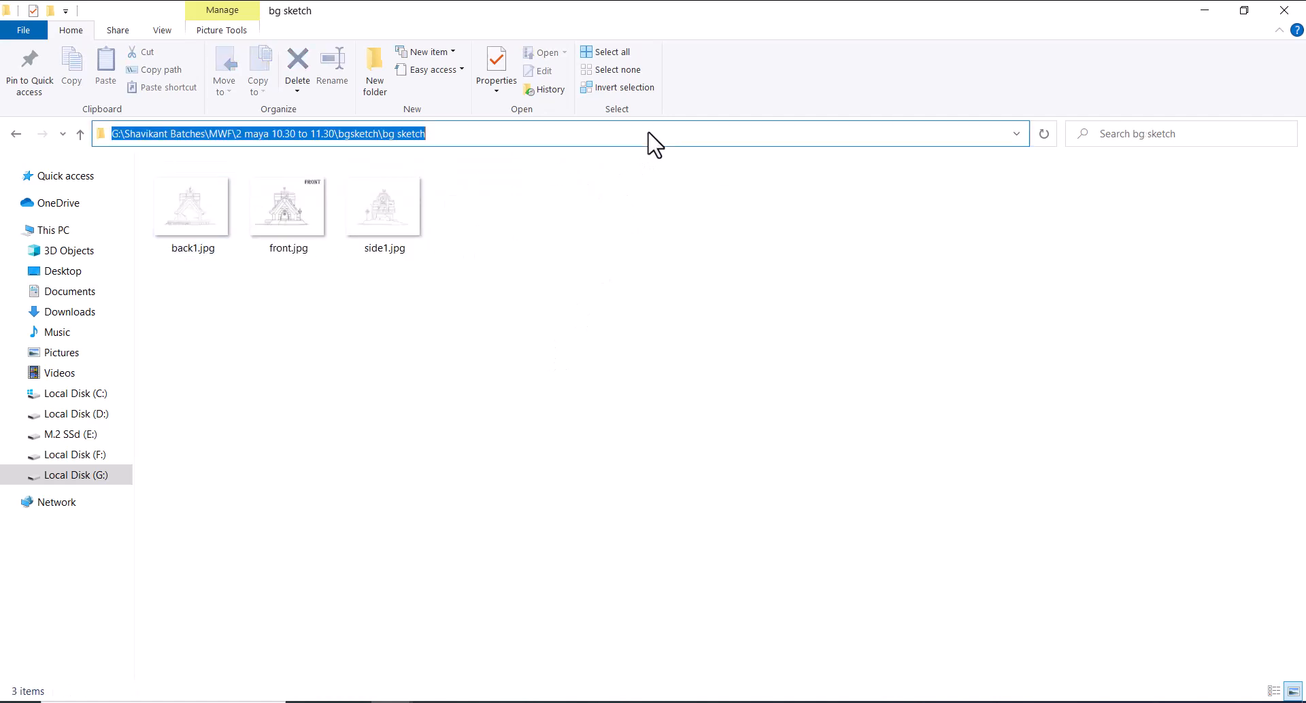
left_click(1203, 11)
left_click_drag(720, 201, 444, 198)
key("ctrl+v")
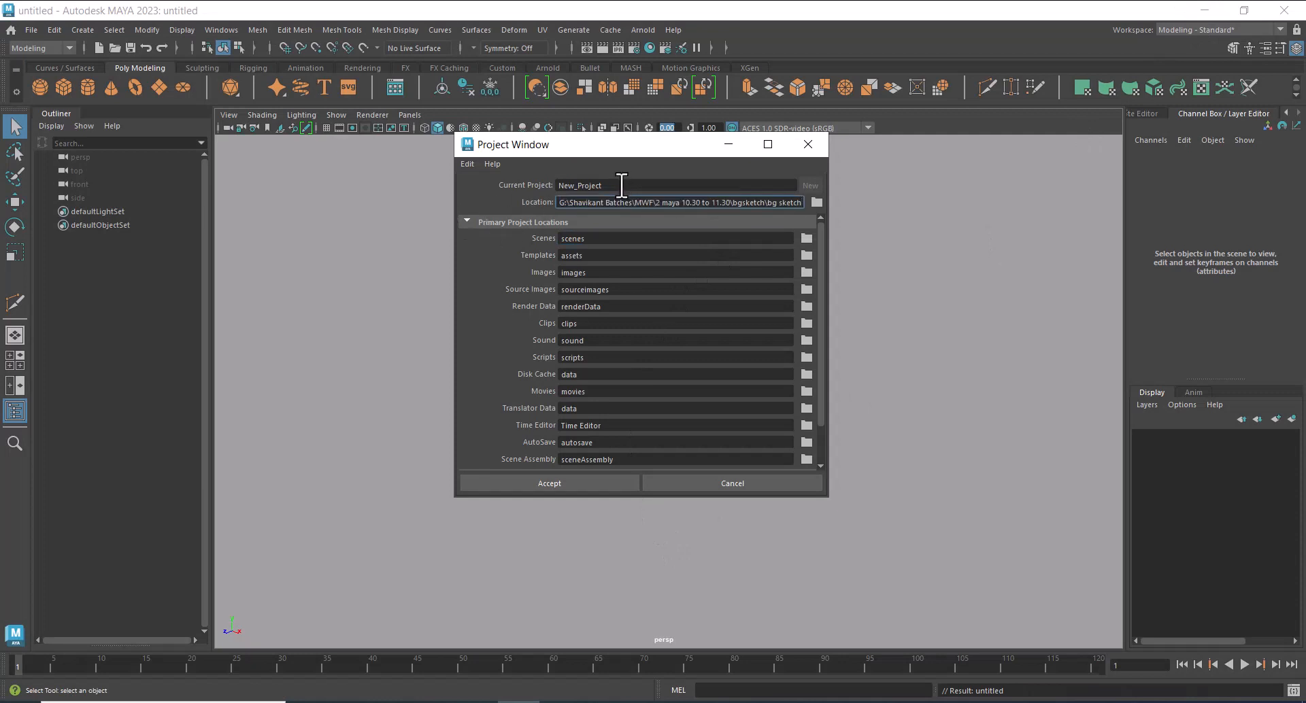
Name the new project maya bg modeling and create it
left_click_drag(621, 185, 496, 186)
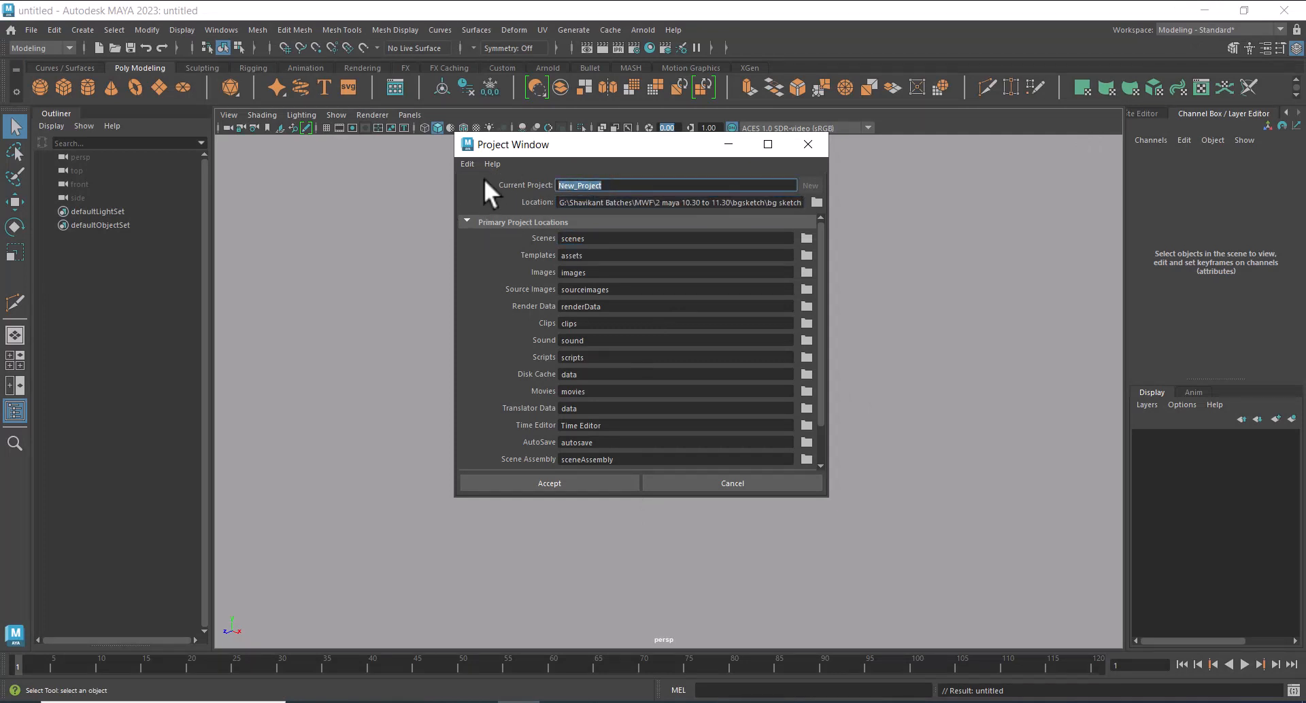
type("maya bg modeling")
left_click(560, 481)
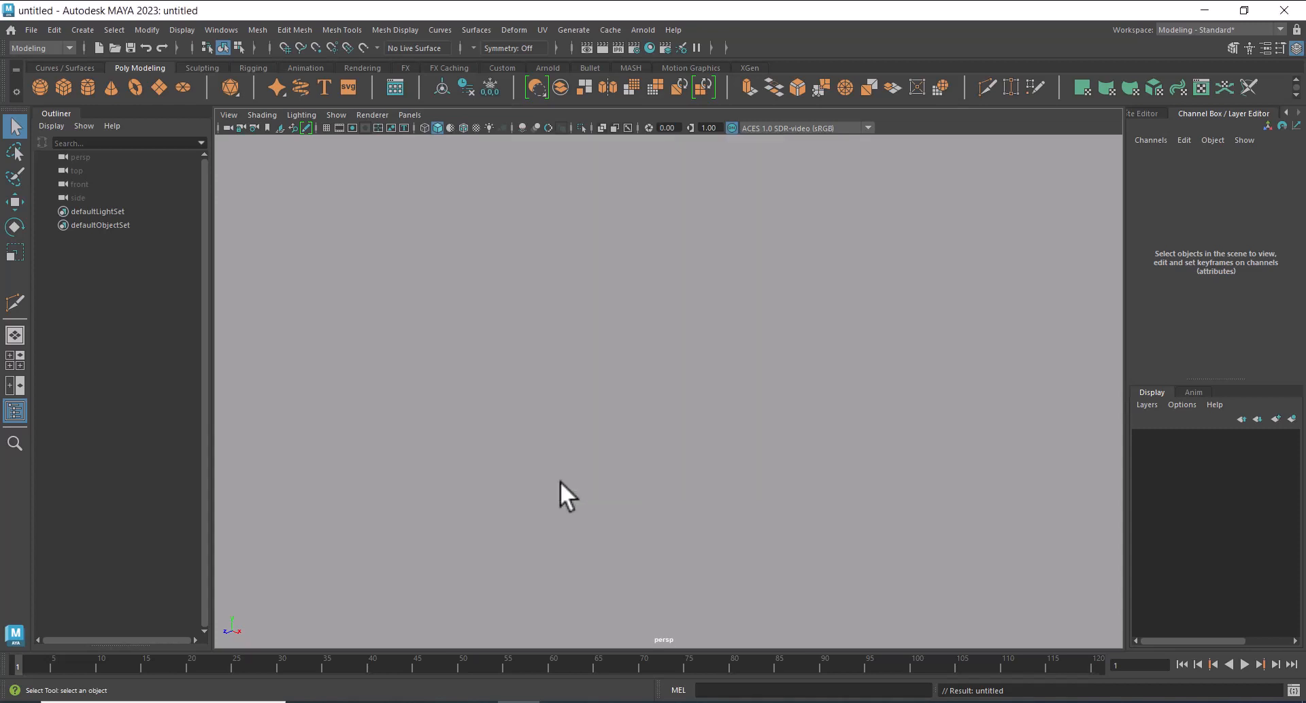
Switch to File Explorer and open the maya bg modeling project folder to examine its subfolders
mouse_move(474, 697)
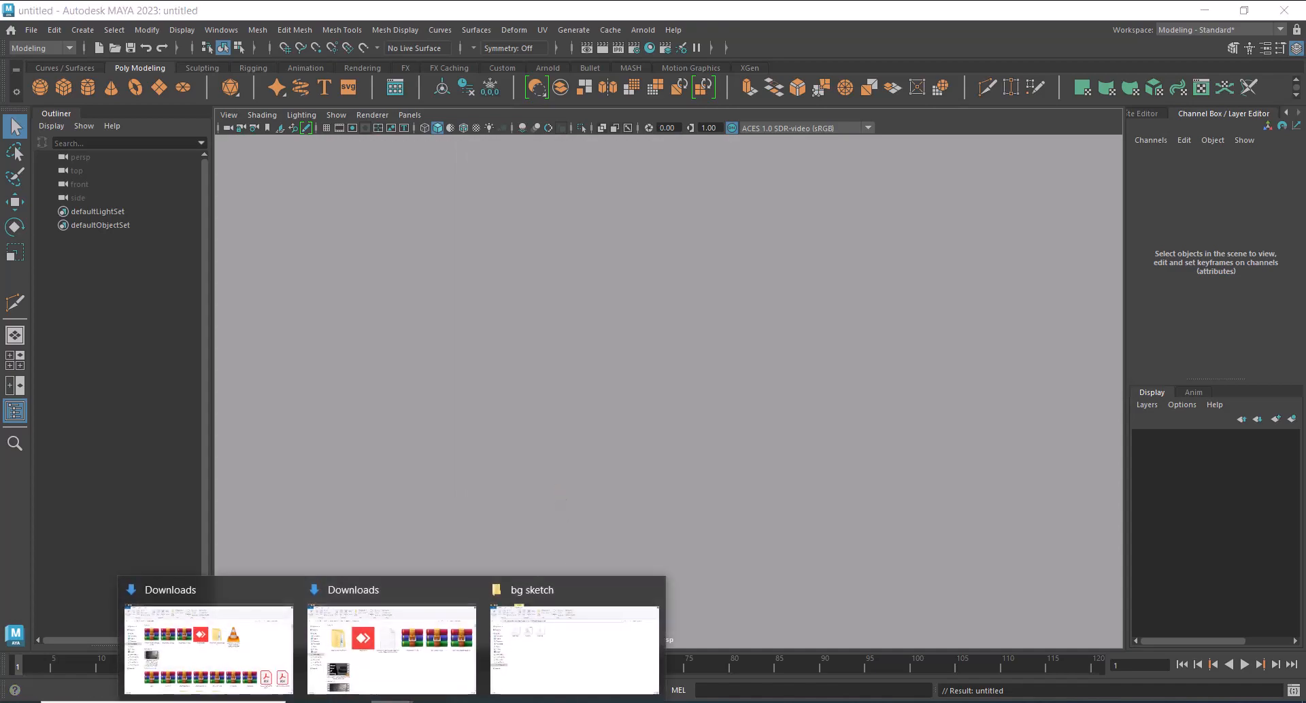
left_click(542, 643)
double_click(208, 243)
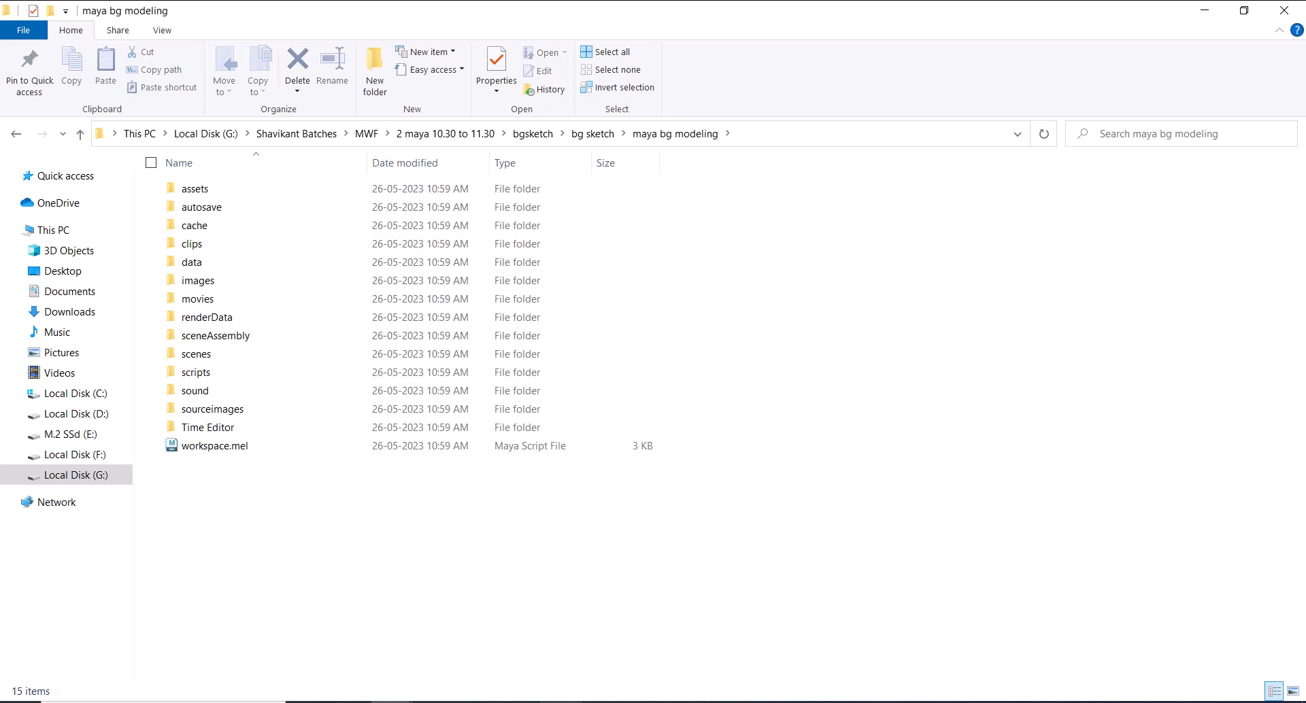
Back in Maya, create a polygon cube and save the scene as a Maya Binary file named bg start in the scenes folder
left_click(518, 702)
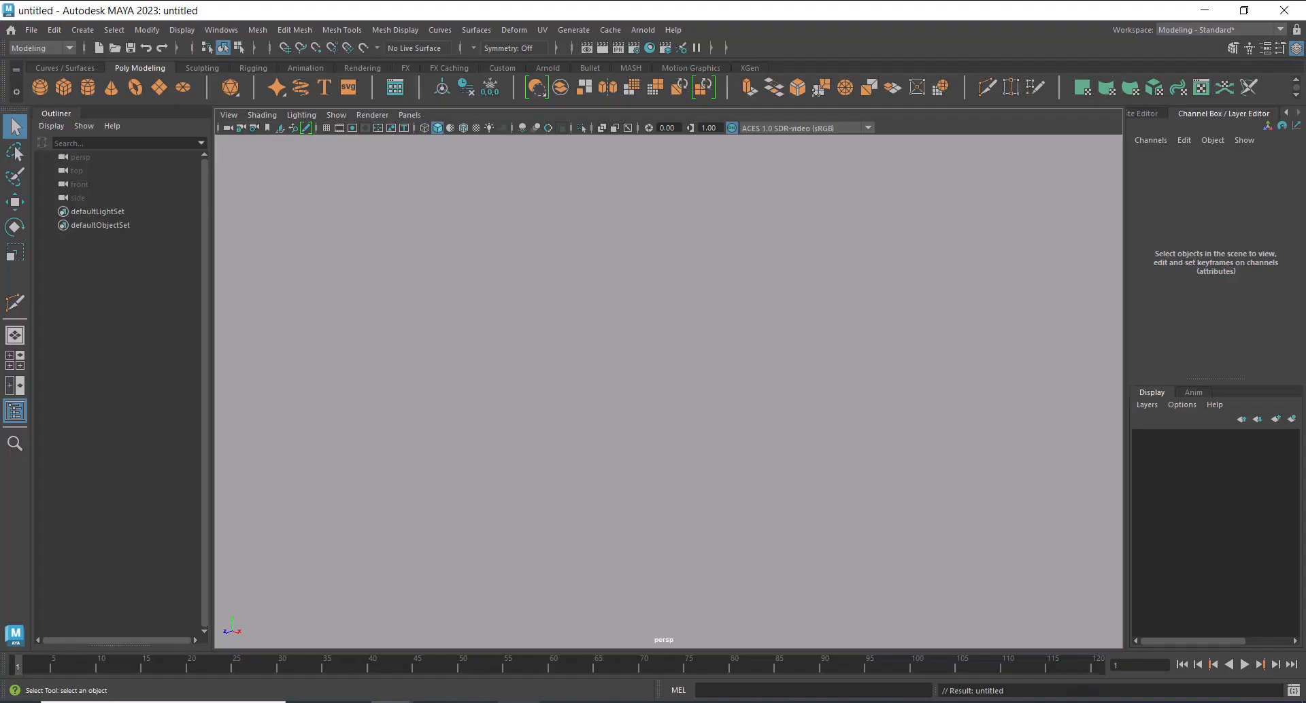
left_click(63, 87)
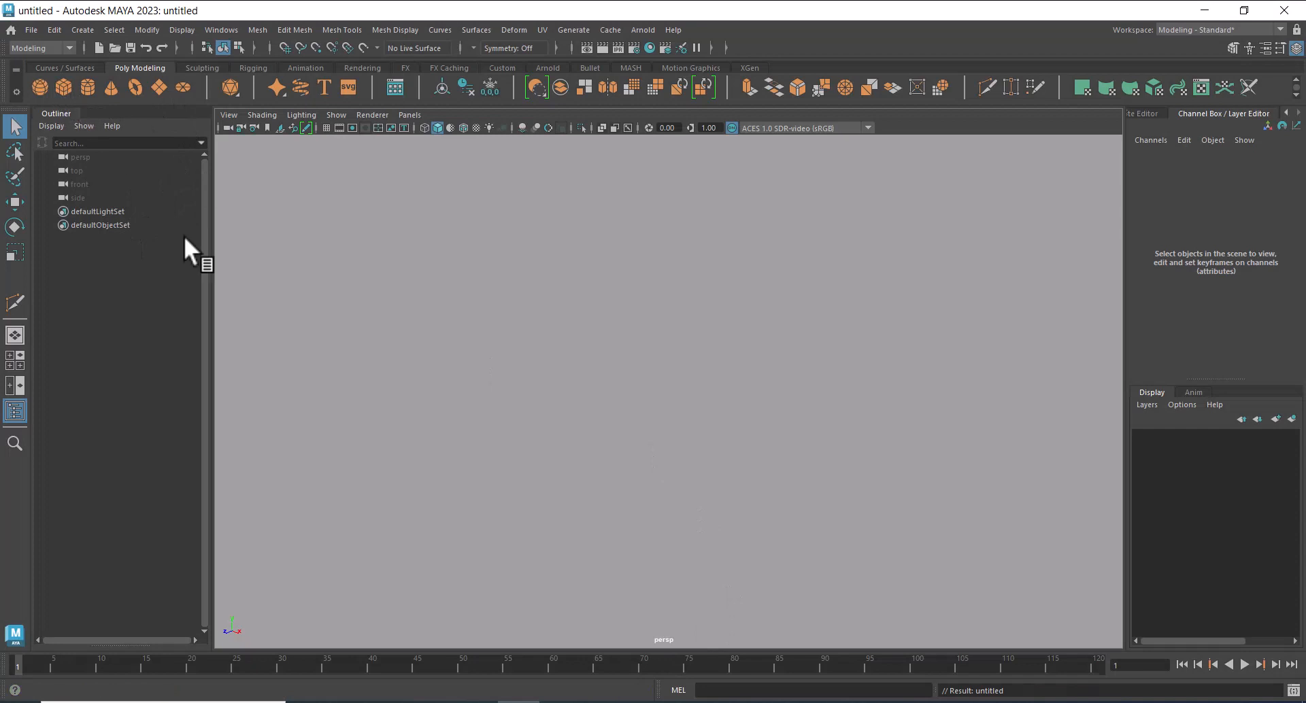
left_click(31, 30)
left_click(107, 101)
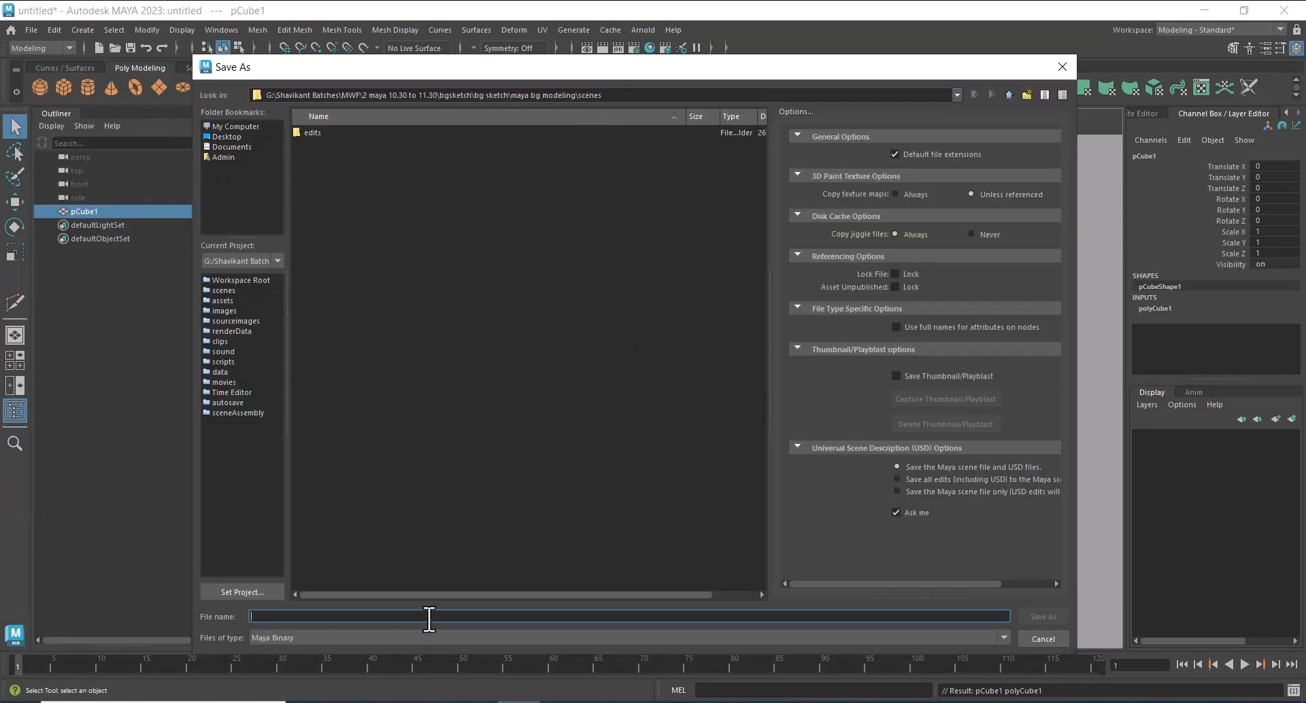
type("bg start")
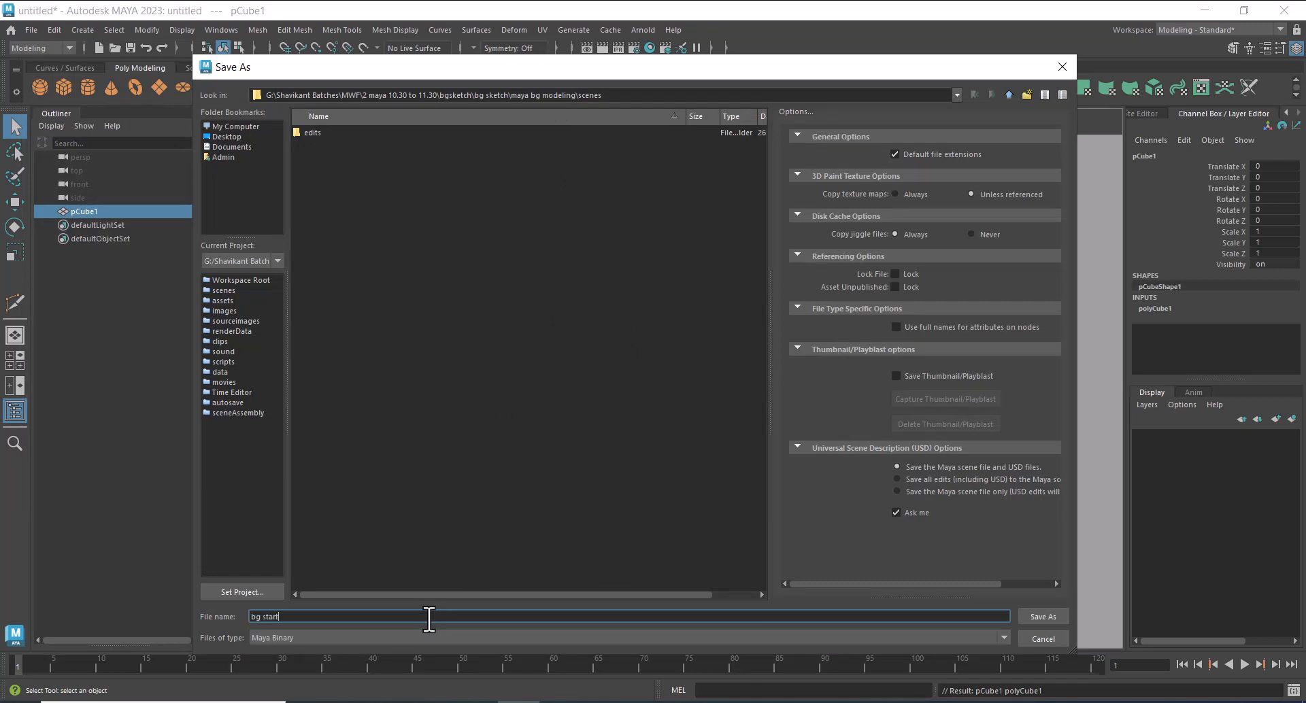
key("Return")
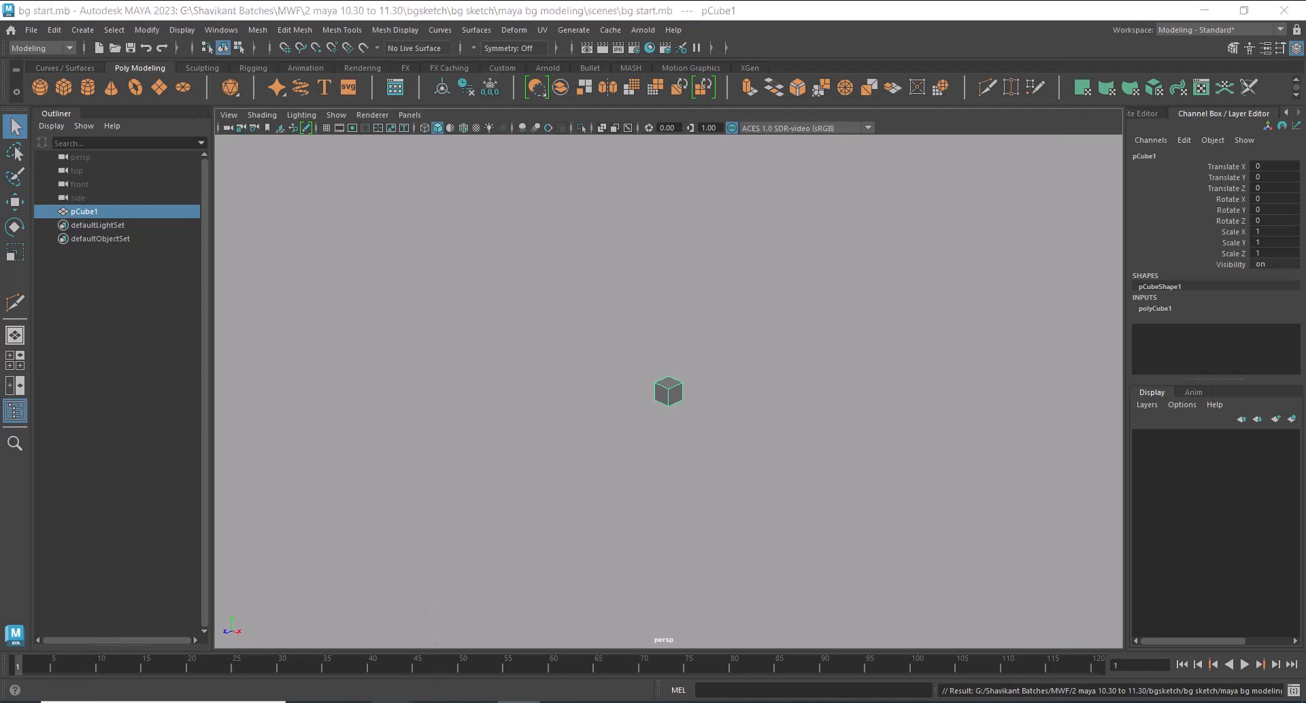
Check the project's scenes folder in File Explorer for the saved scene file and return to the maya bg modeling folder
mouse_move(408, 700)
left_click(533, 662)
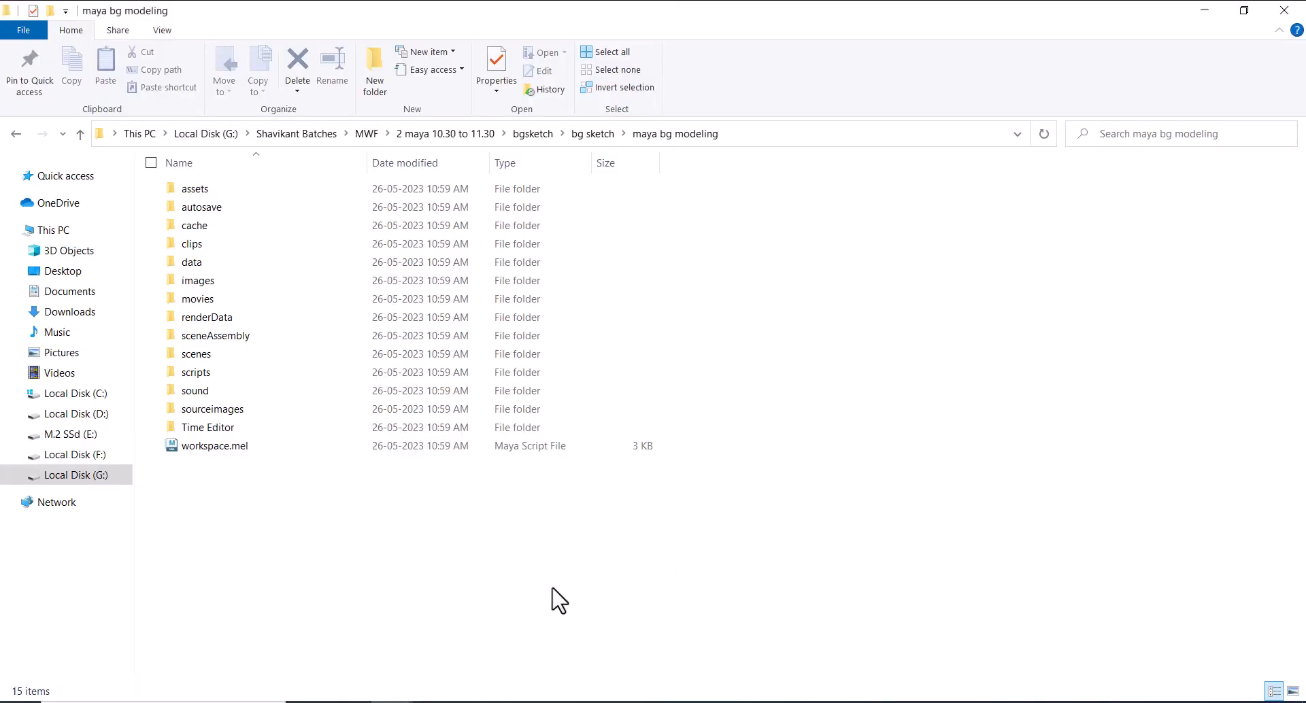
double_click(257, 355)
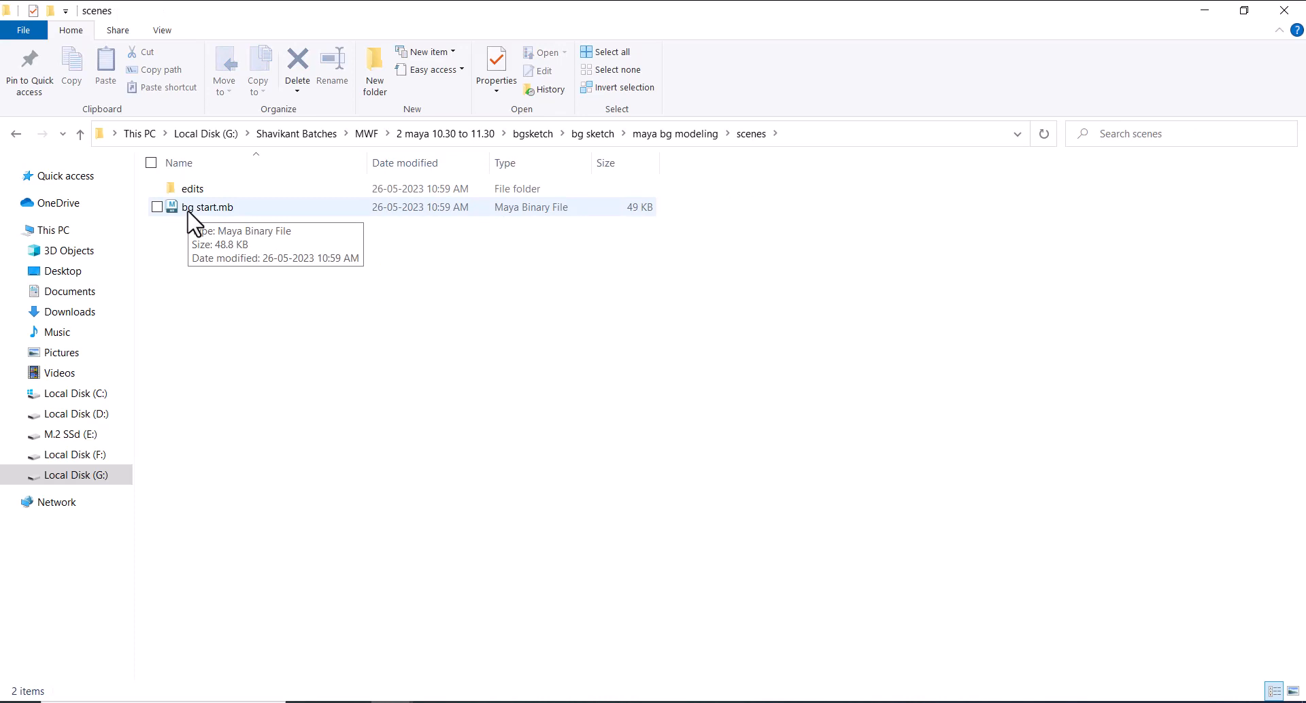
left_click(699, 134)
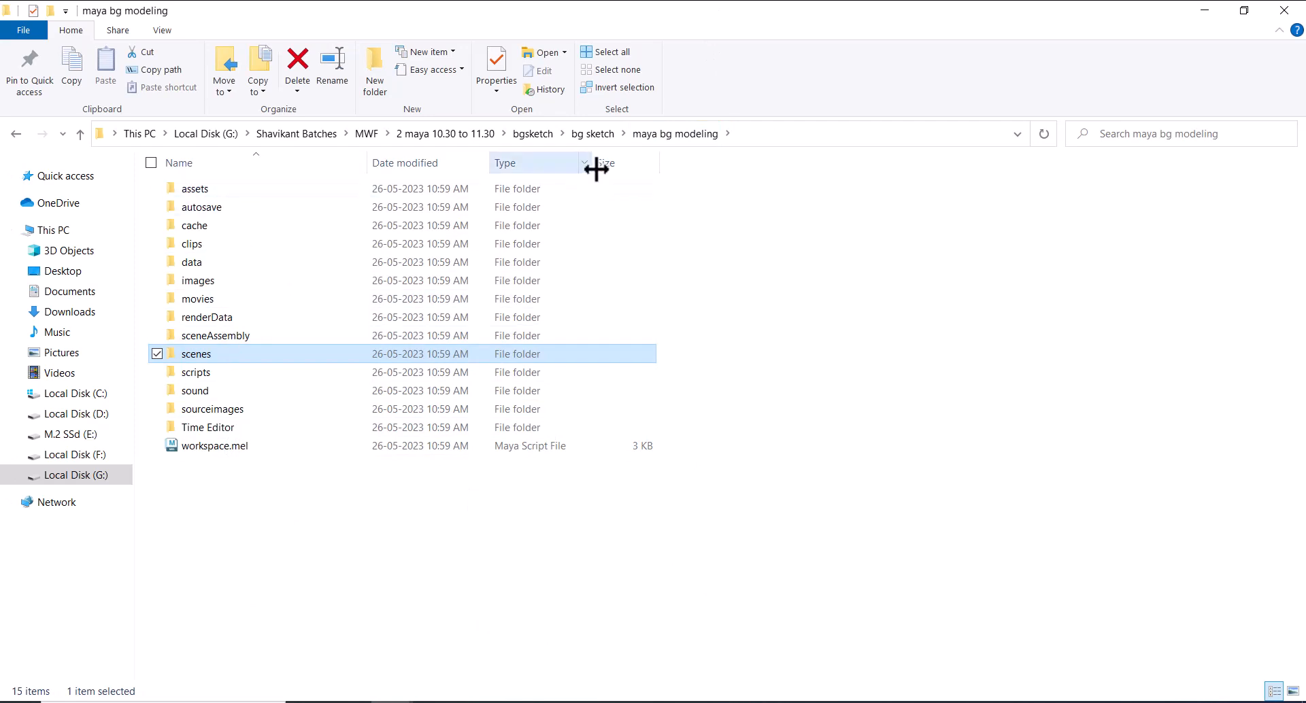
Copy back1.jpg, front.jpg and side1.jpg from the bg sketch folder into the project's sourceimages folder
left_click(592, 134)
left_click_drag(527, 313, 295, 298)
double_click(218, 256)
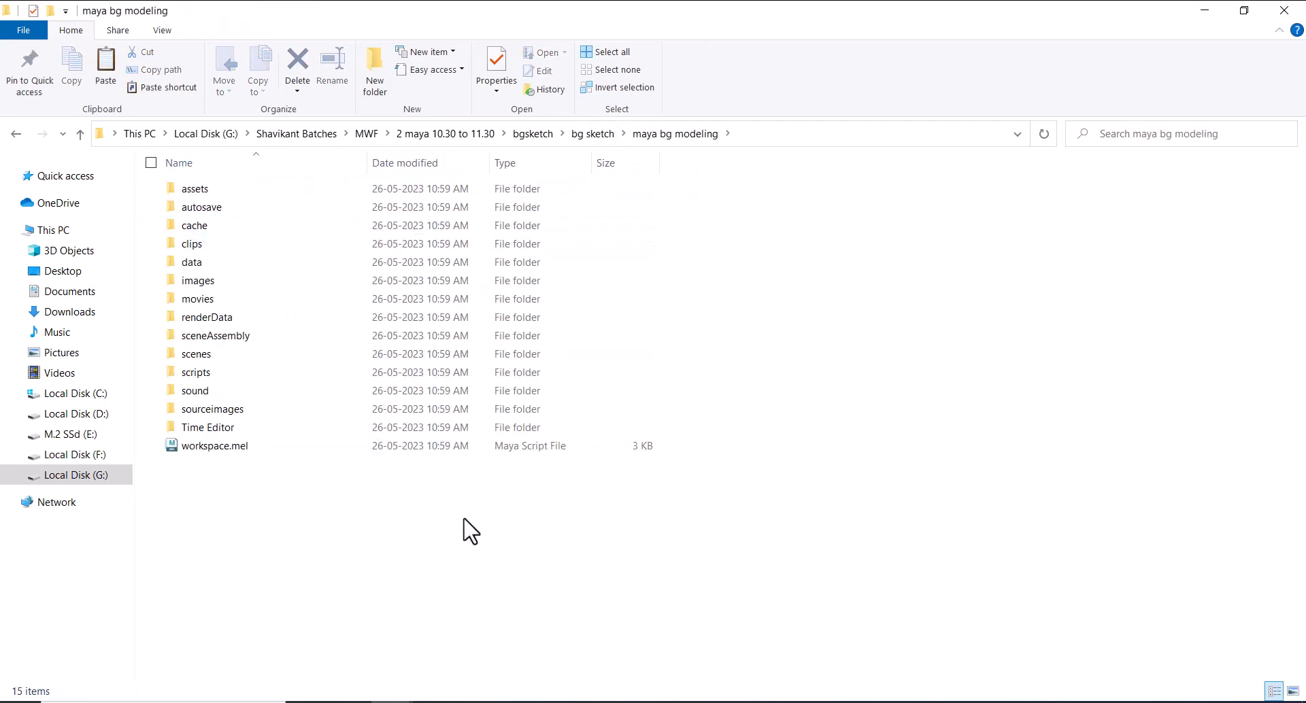
double_click(251, 416)
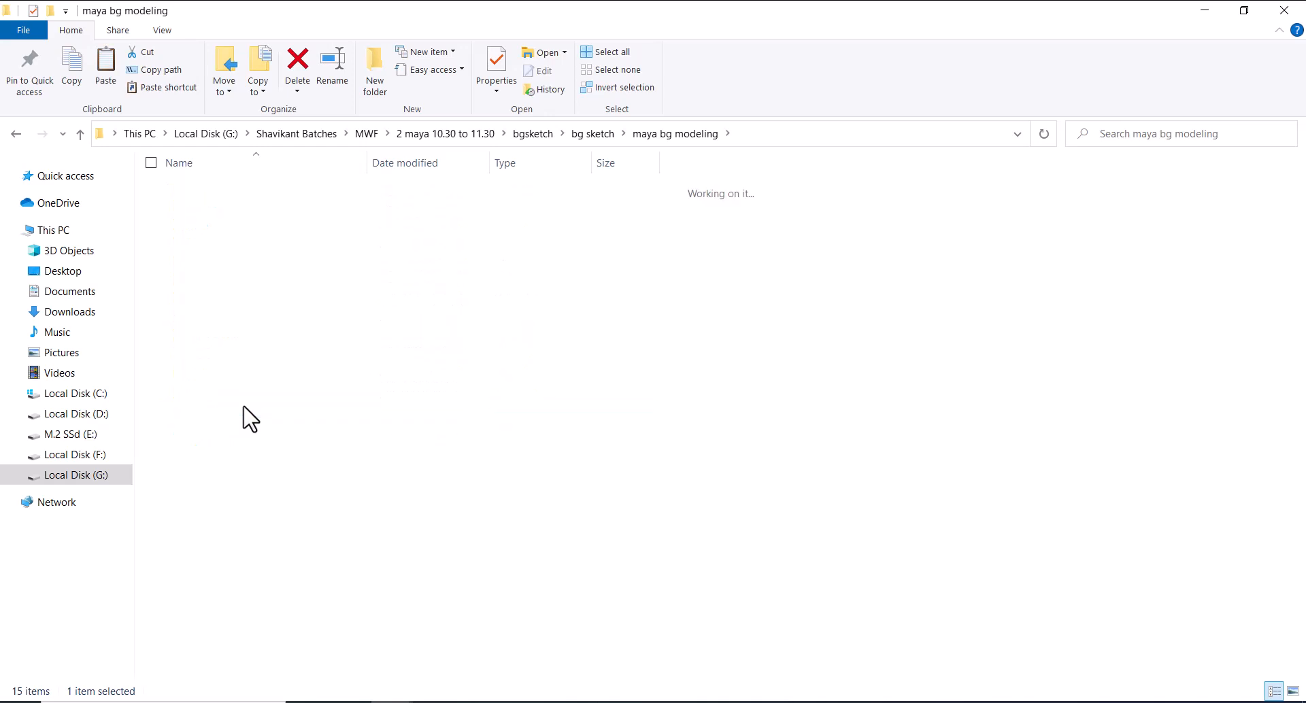
right_click(650, 319)
left_click(574, 441)
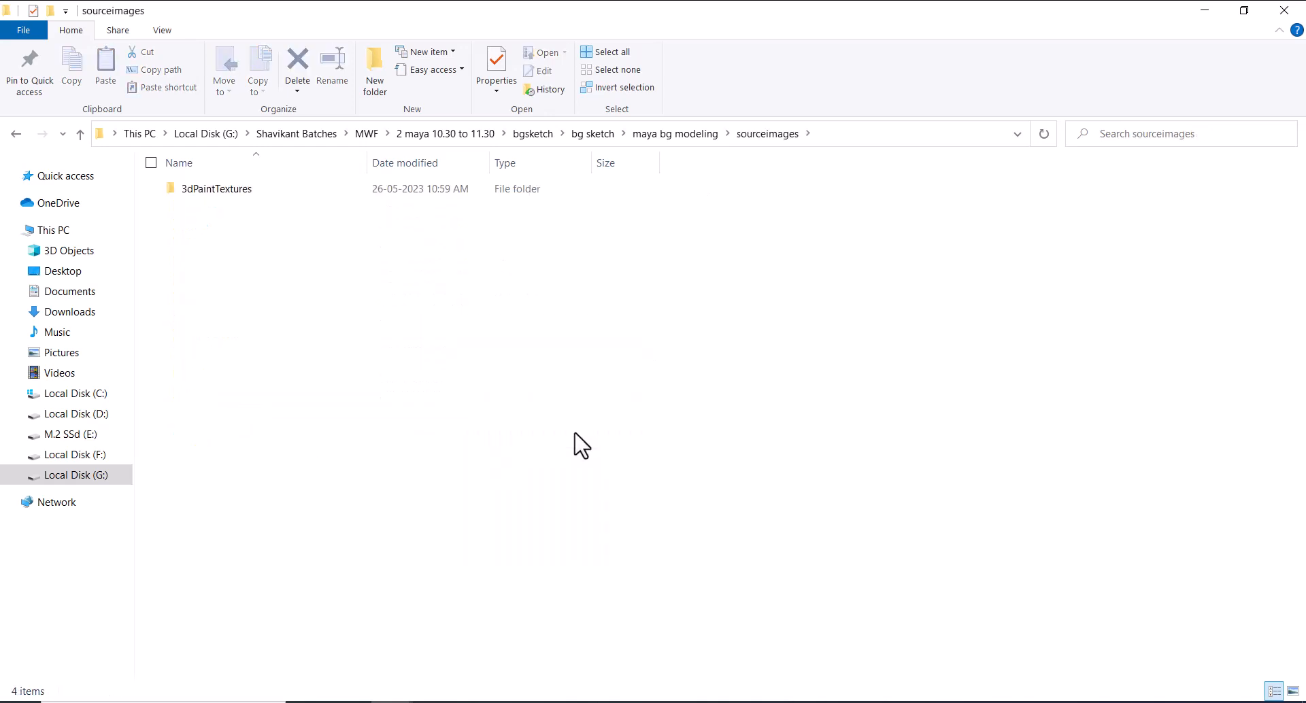
left_click(762, 629)
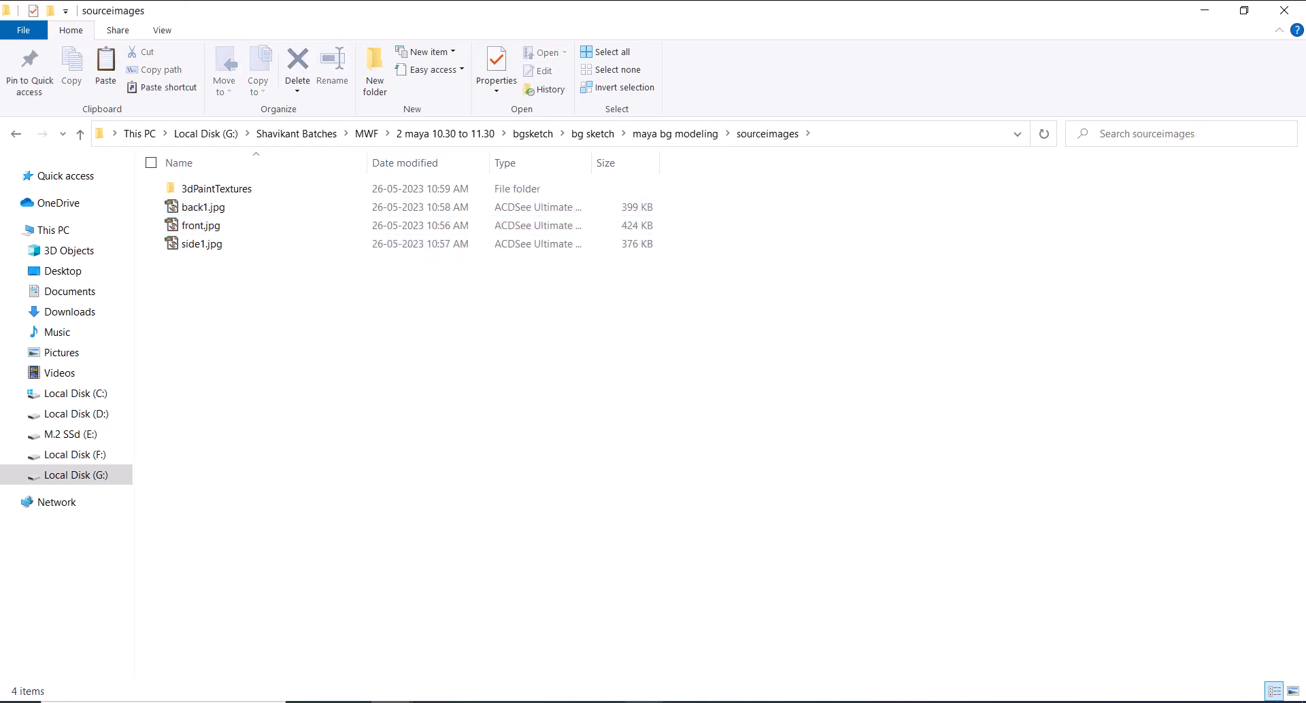
Switch to Maya and display the scene in the four-view layout, with the front view active
left_click(518, 702)
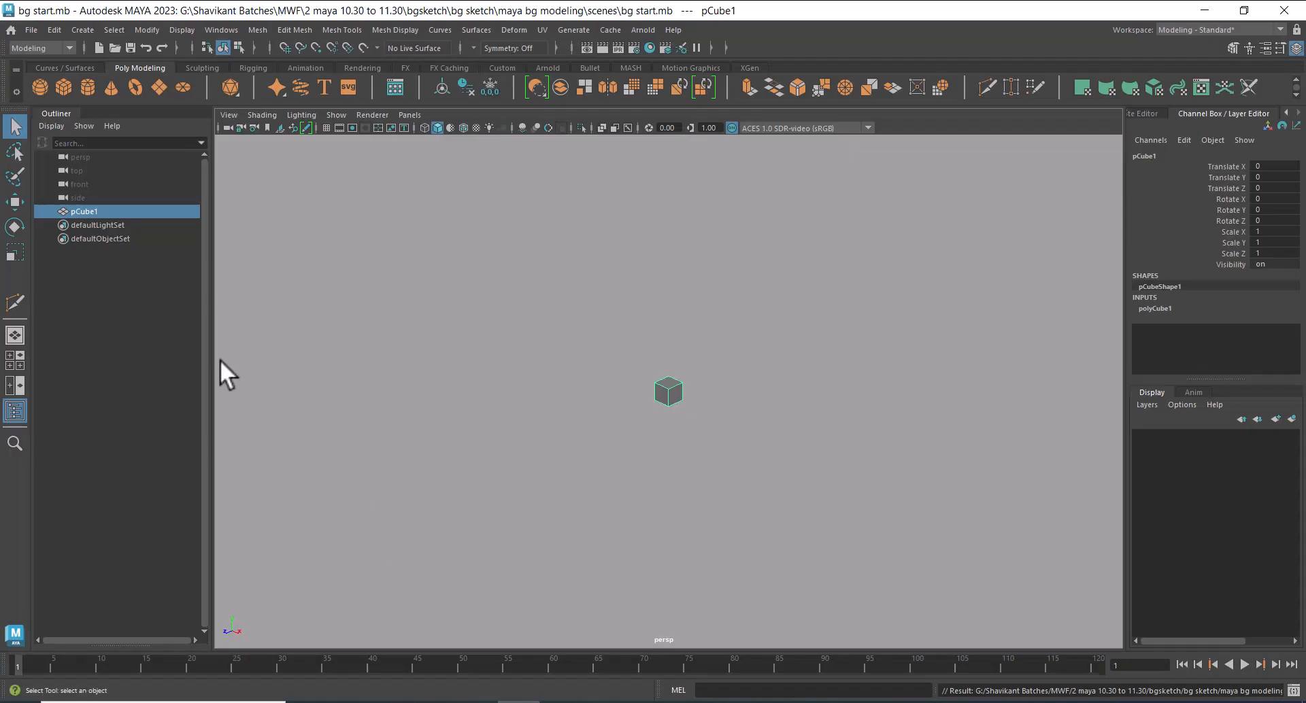
left_click(15, 360)
left_click(507, 522)
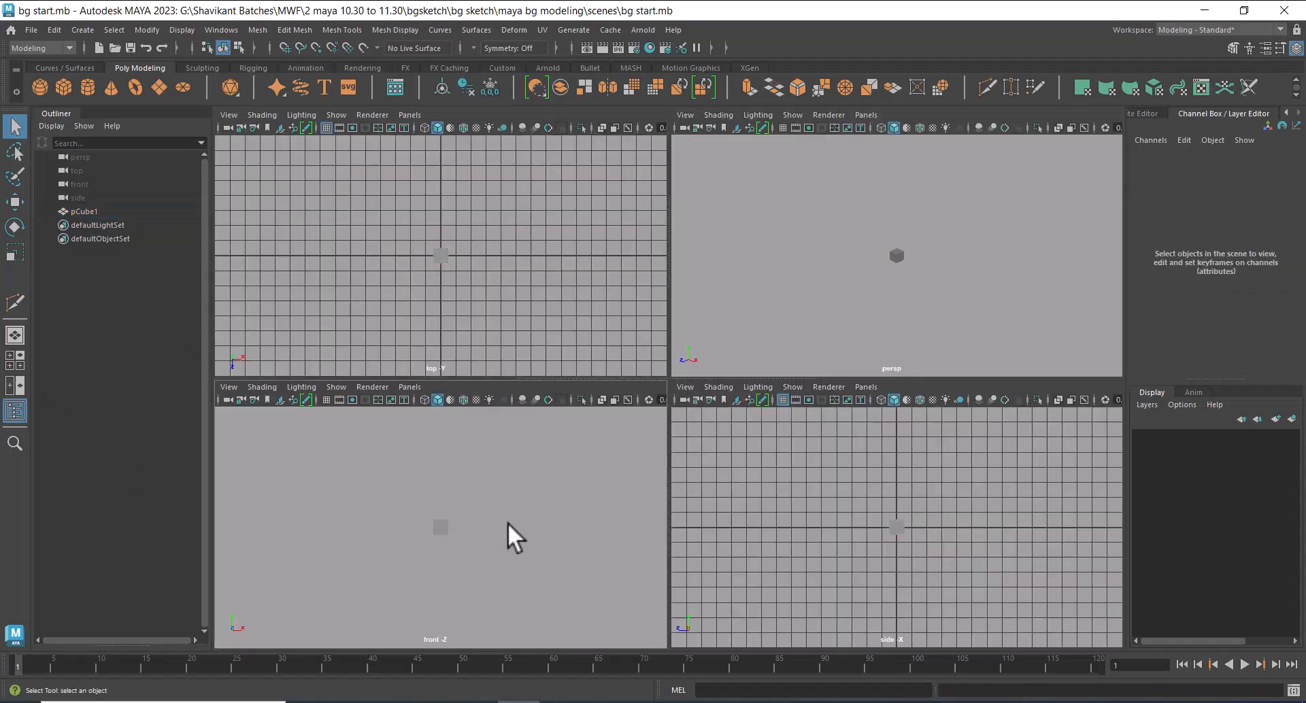
key("space")
left_click_drag(508, 521, 506, 558)
Import front.jpg from the project's sourceimages folder as an image plane in the front view
left_click(229, 386)
mouse_move(320, 690)
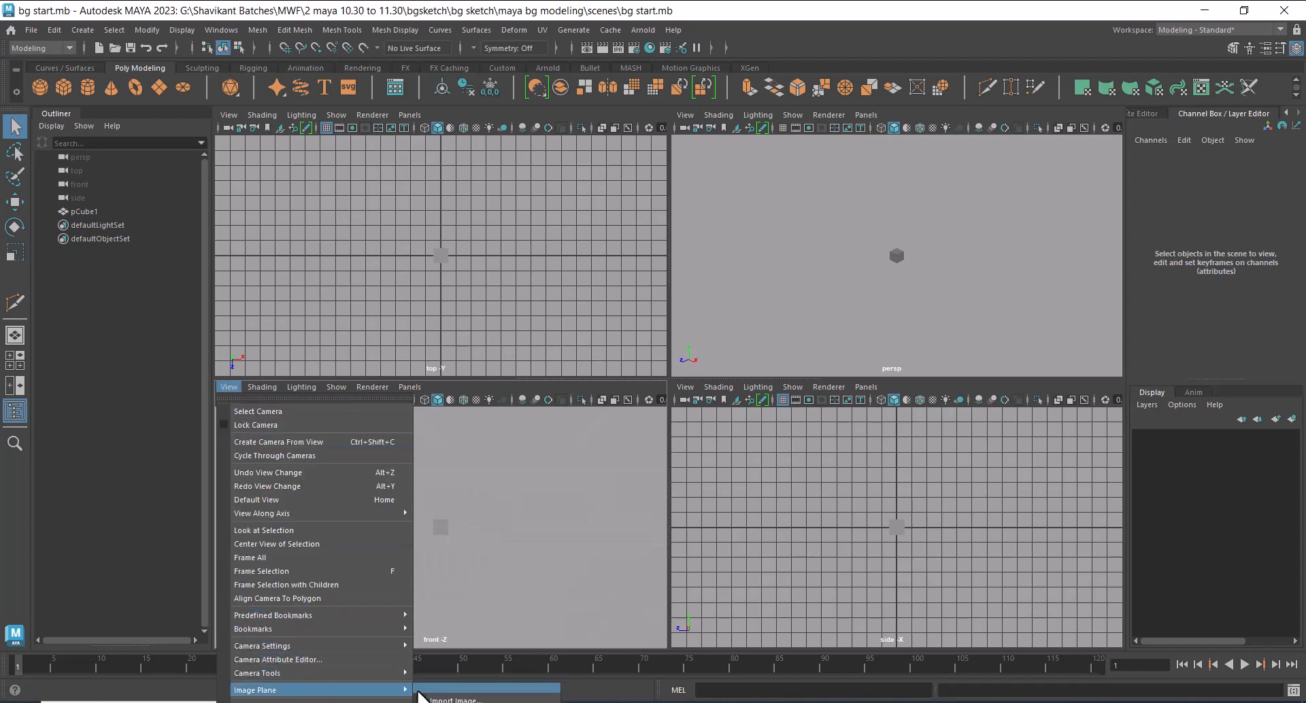
left_click(448, 699)
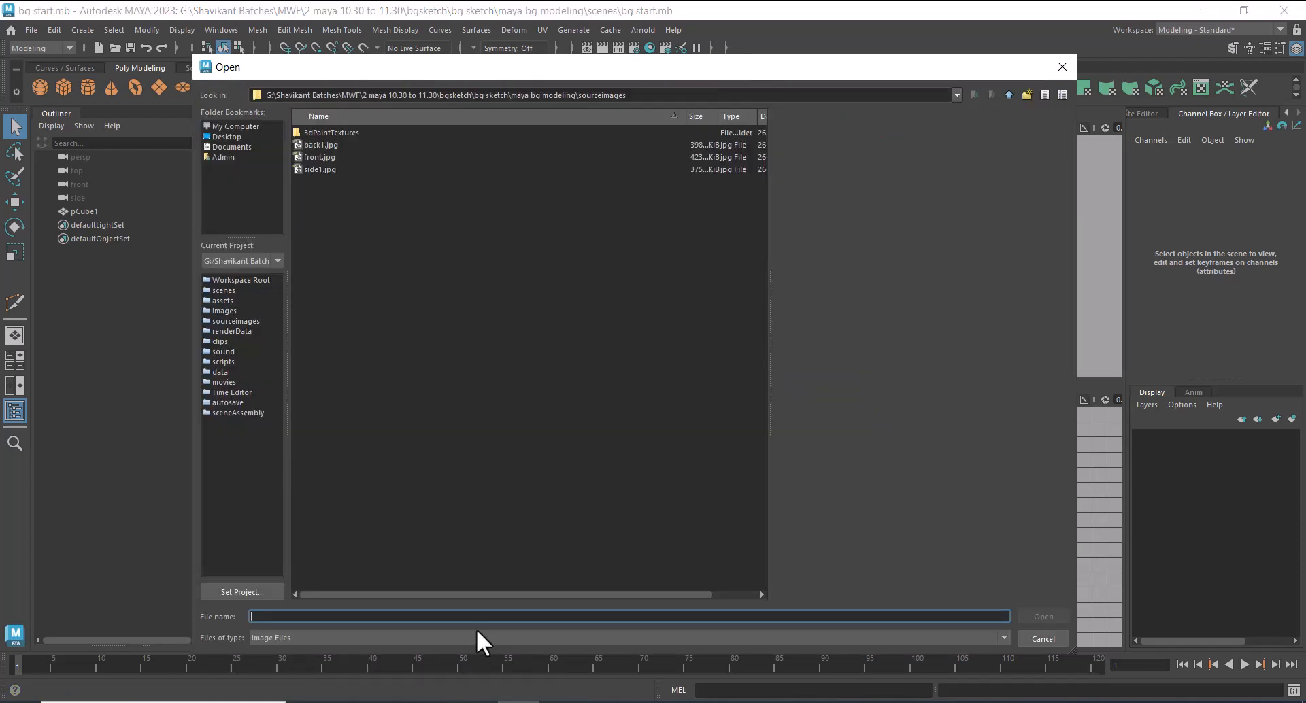
type("file:///G:/Shavikant Batches/MWF/2 maya 10.30 to 11.30/bgsketch/bg sketch/back1.jpg file:///G:/Shavikant Batches/MWF/2 maya 10.30 to 11.30/bgsketch/bg sketch/front.jpg file:///G:/Shavikant Batches/MWF/2 maya 10.30 to 11.30/bgsketch/bg sketch/side1.jpg")
key("Return")
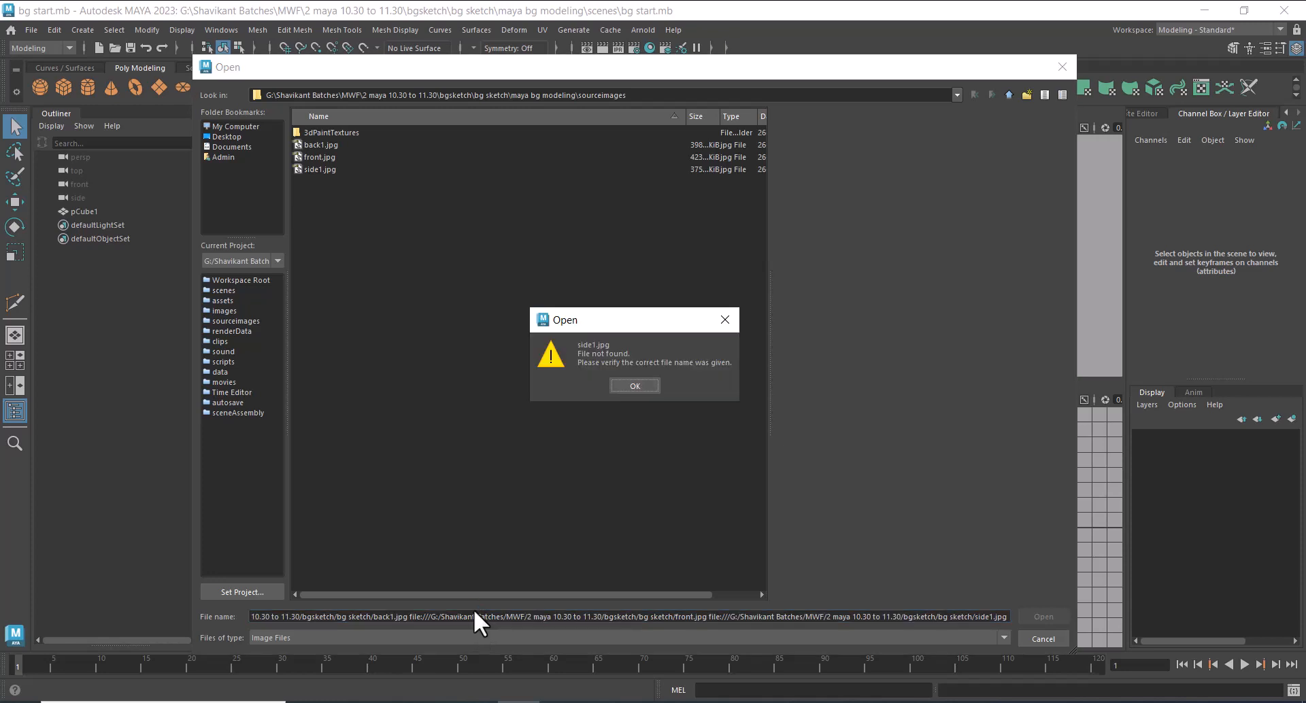
left_click(634, 386)
left_click(316, 158)
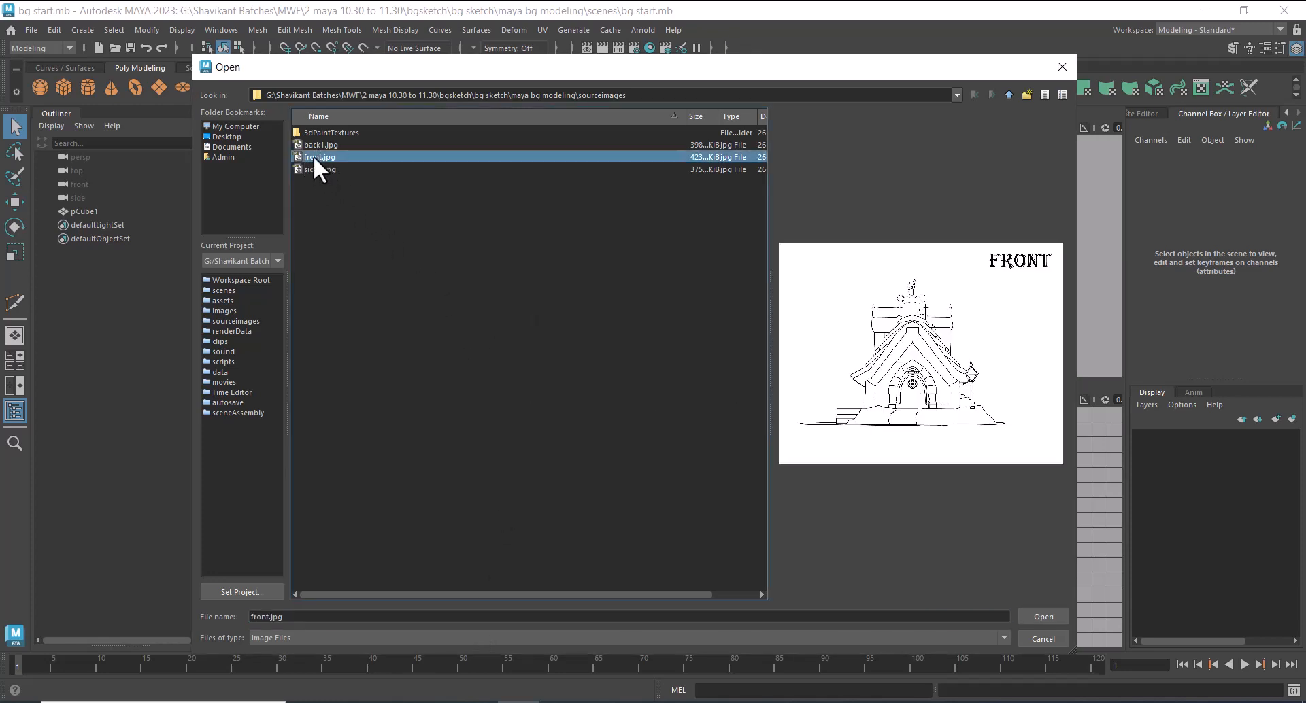
double_click(313, 156)
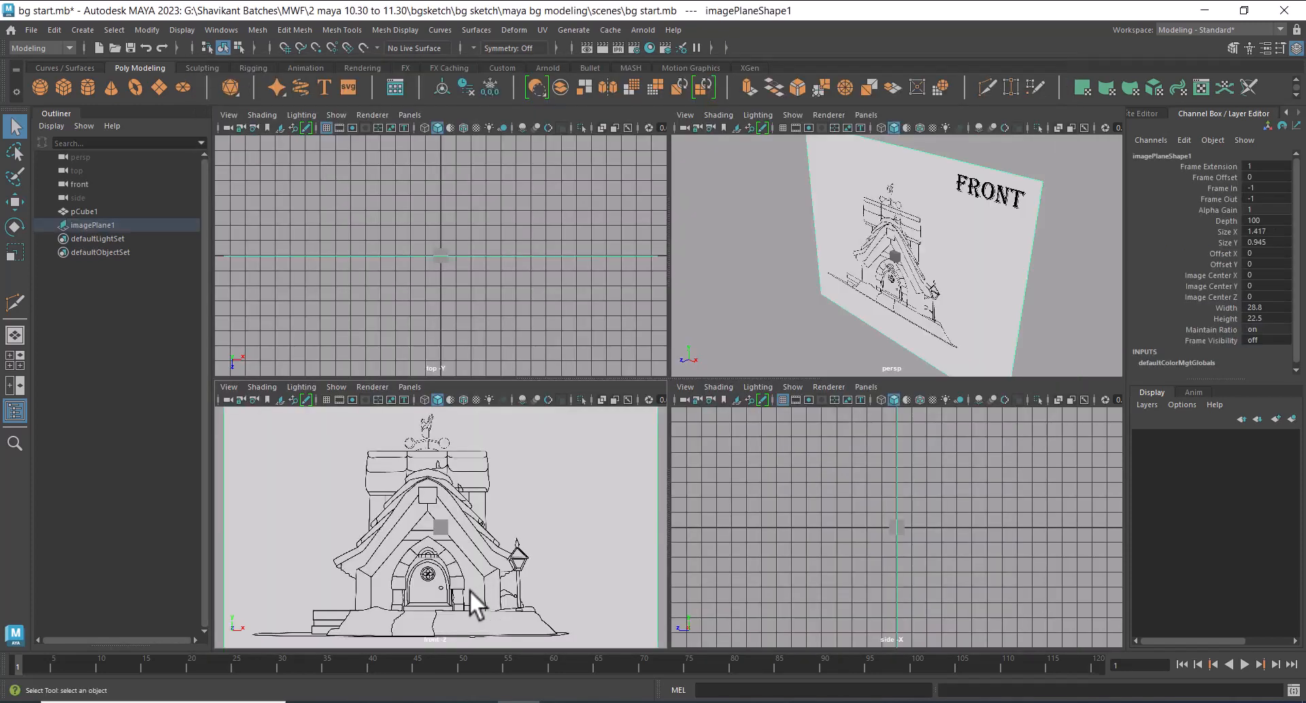
Import side1.jpg from the sourceimages folder as an image plane in the side view
scroll(769, 446, "down", 4)
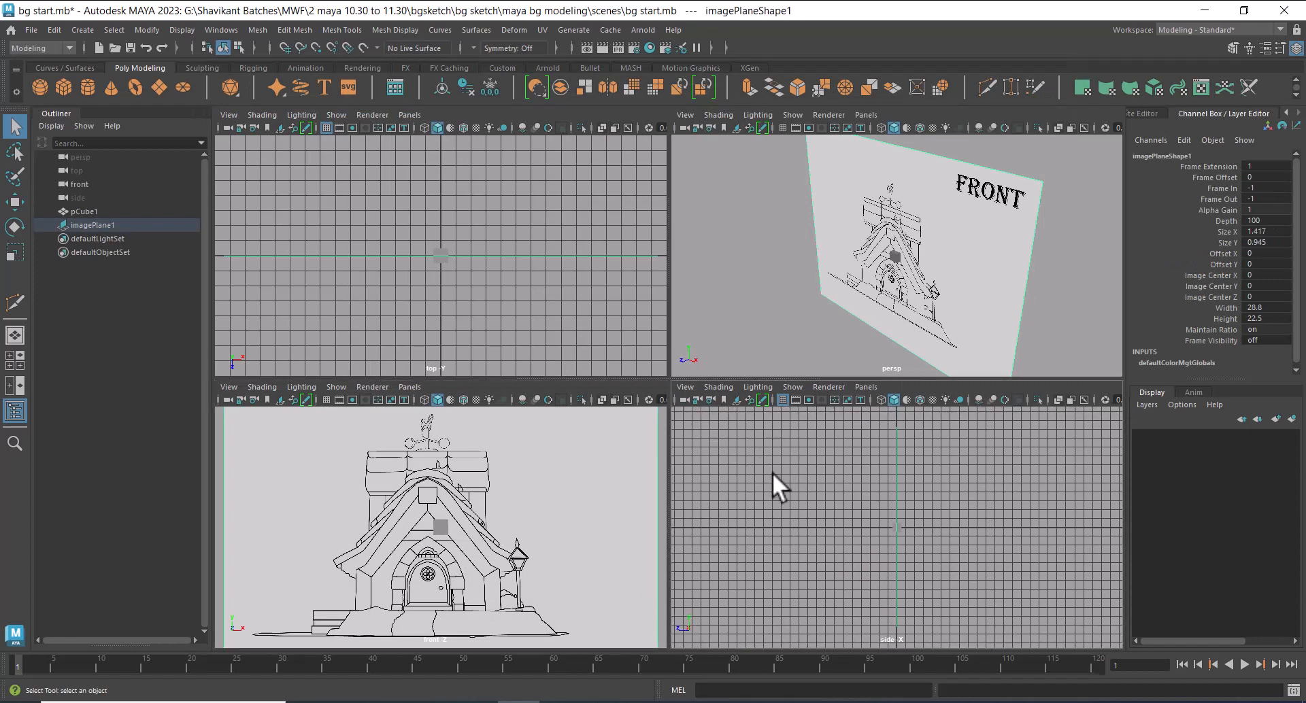
left_click(686, 387)
mouse_move(782, 690)
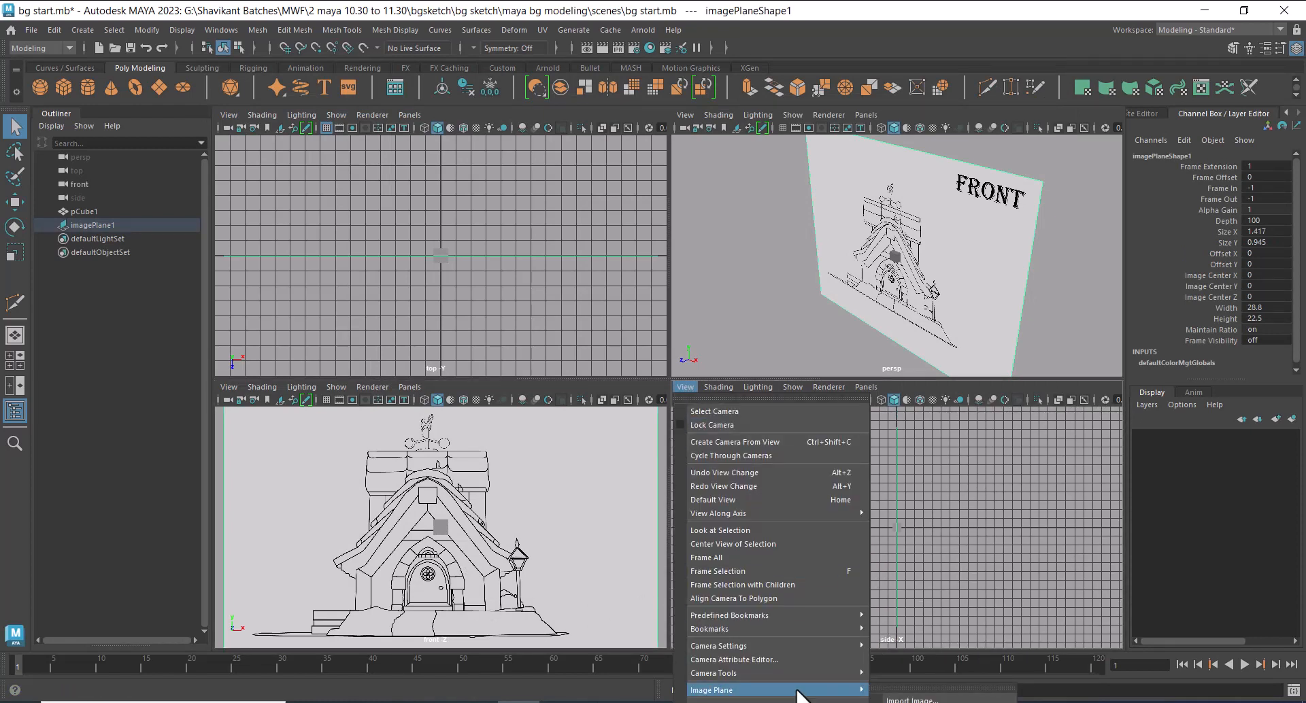
left_click(912, 699)
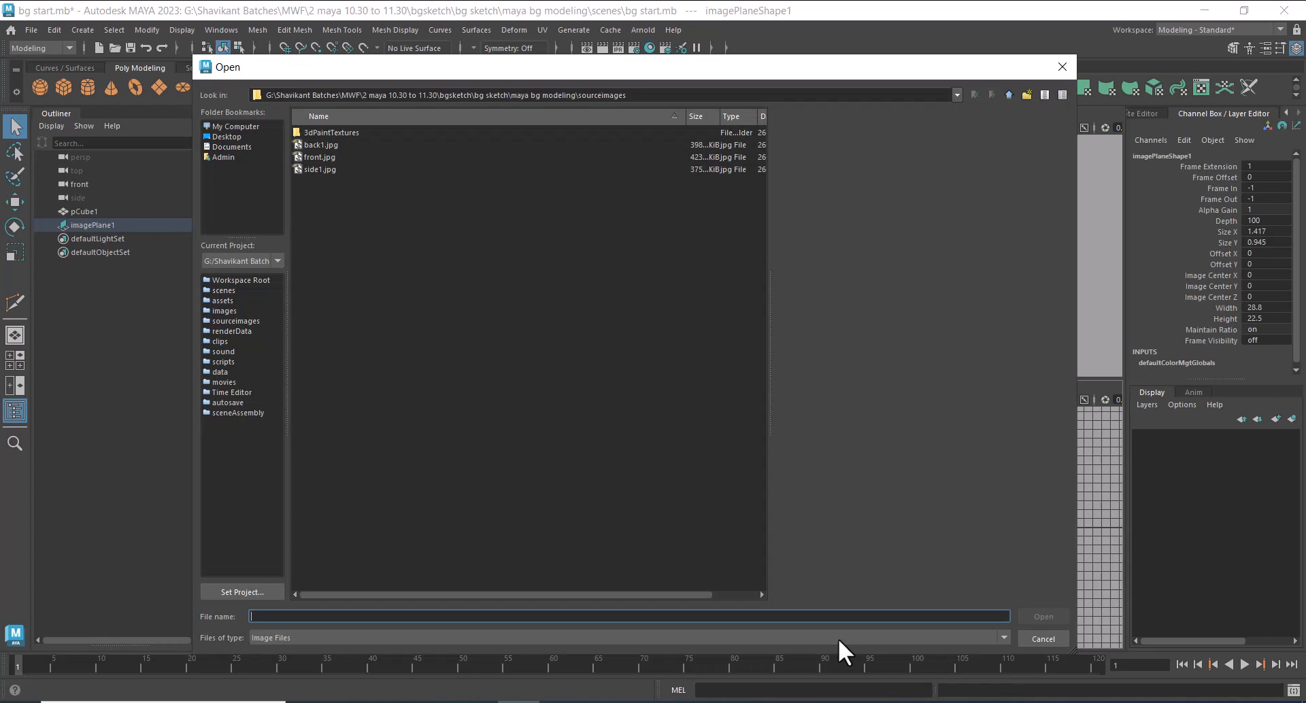
double_click(319, 169)
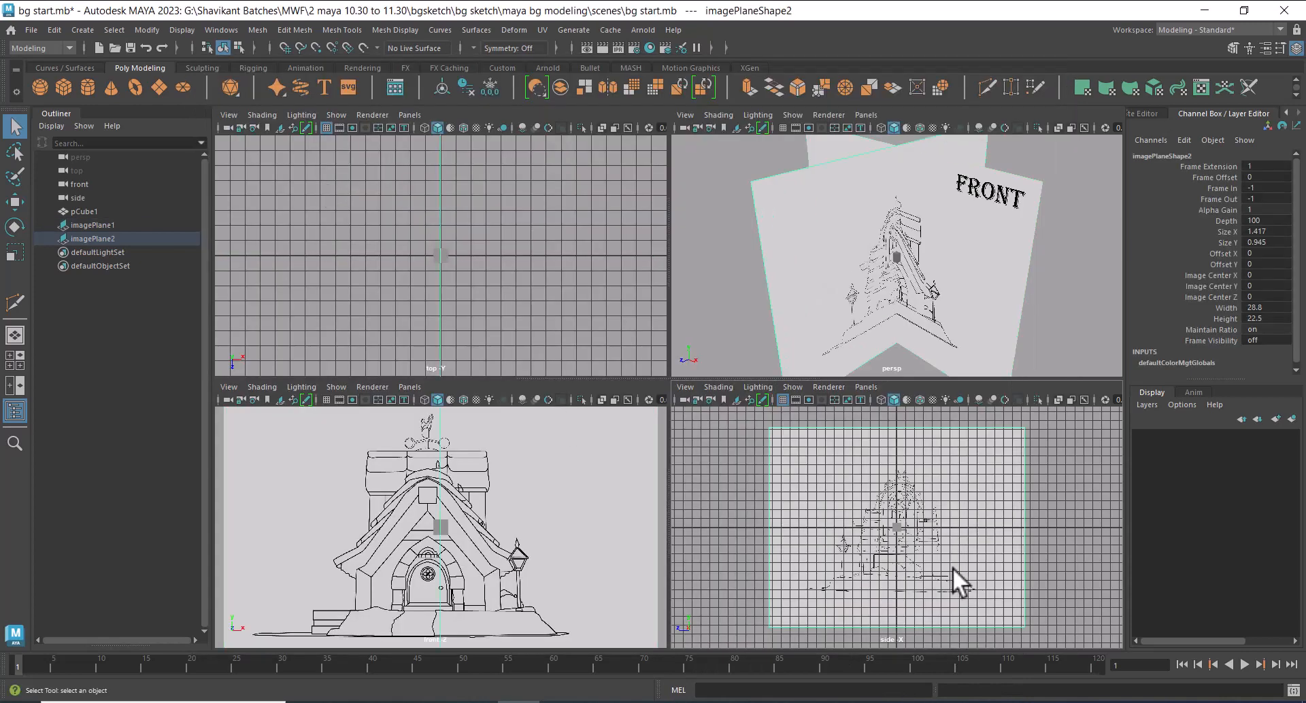
Select both image planes and raise them together to about 7.76 in Translate Y
scroll(950, 534, "down", 2)
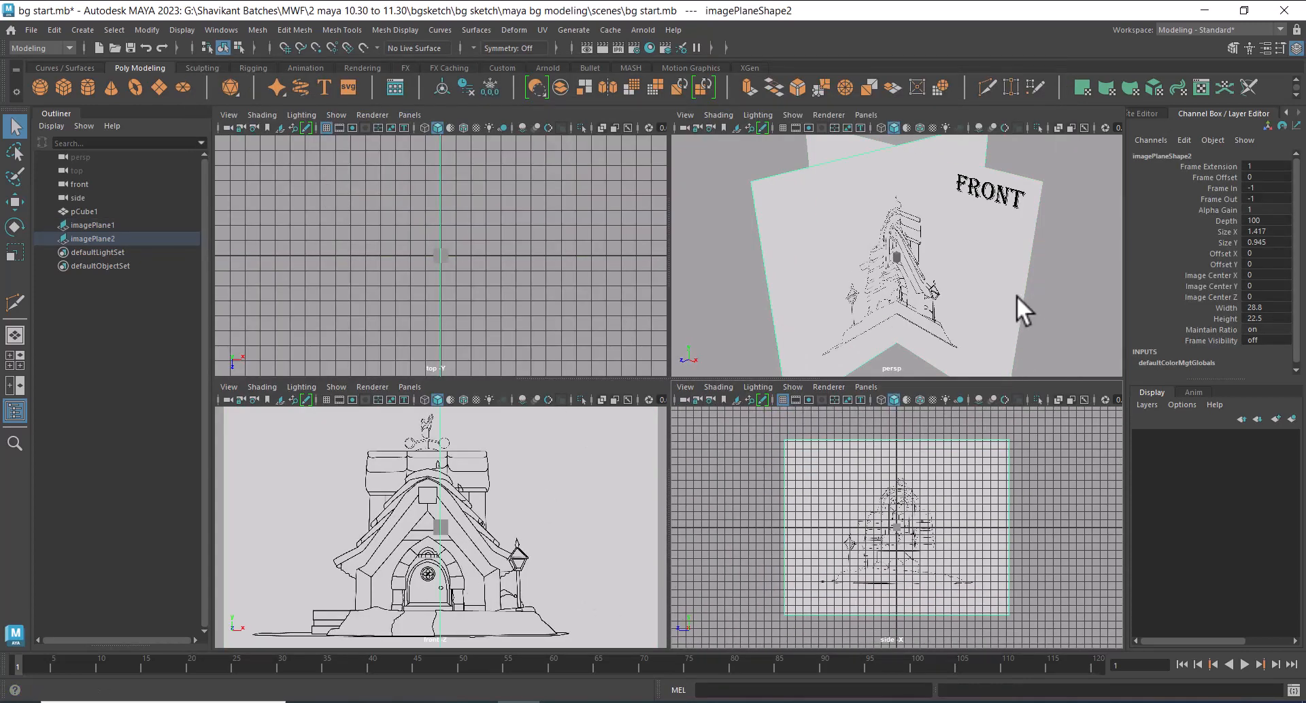
scroll(1016, 295, "down", 5)
left_click_drag(1062, 559, 898, 644)
key("w")
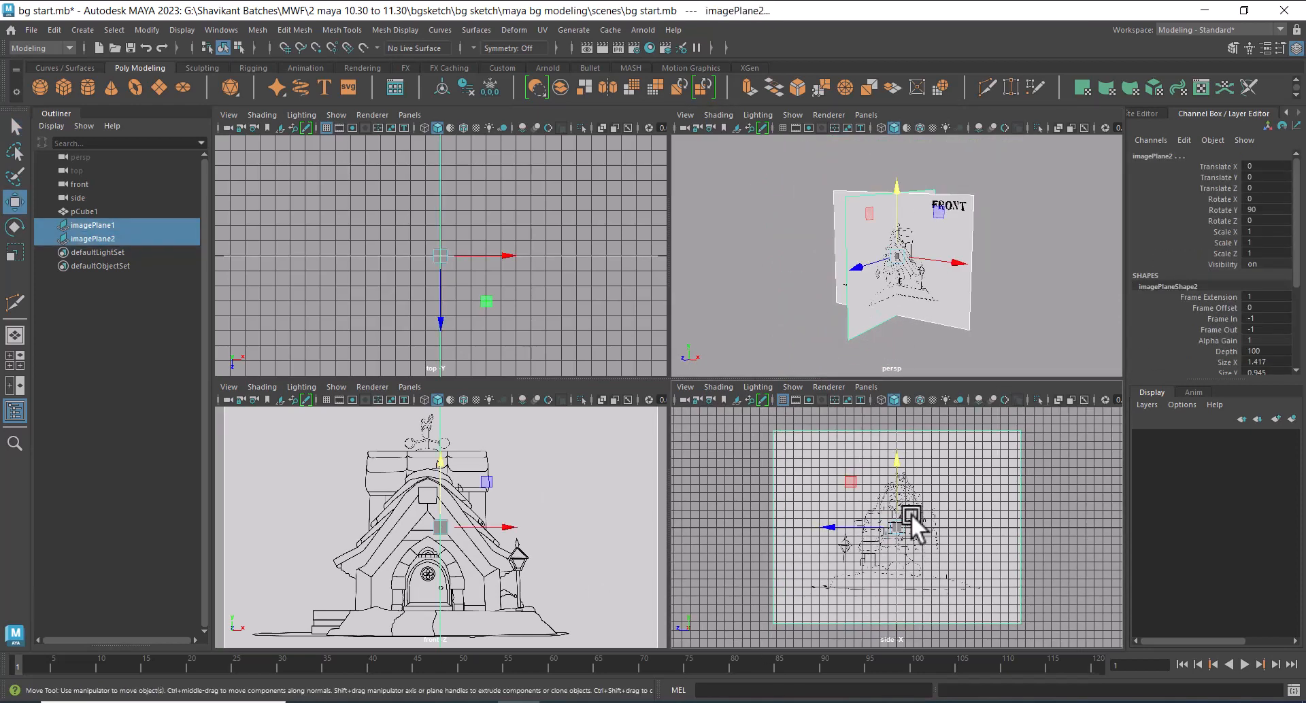
left_click_drag(895, 462, 899, 394)
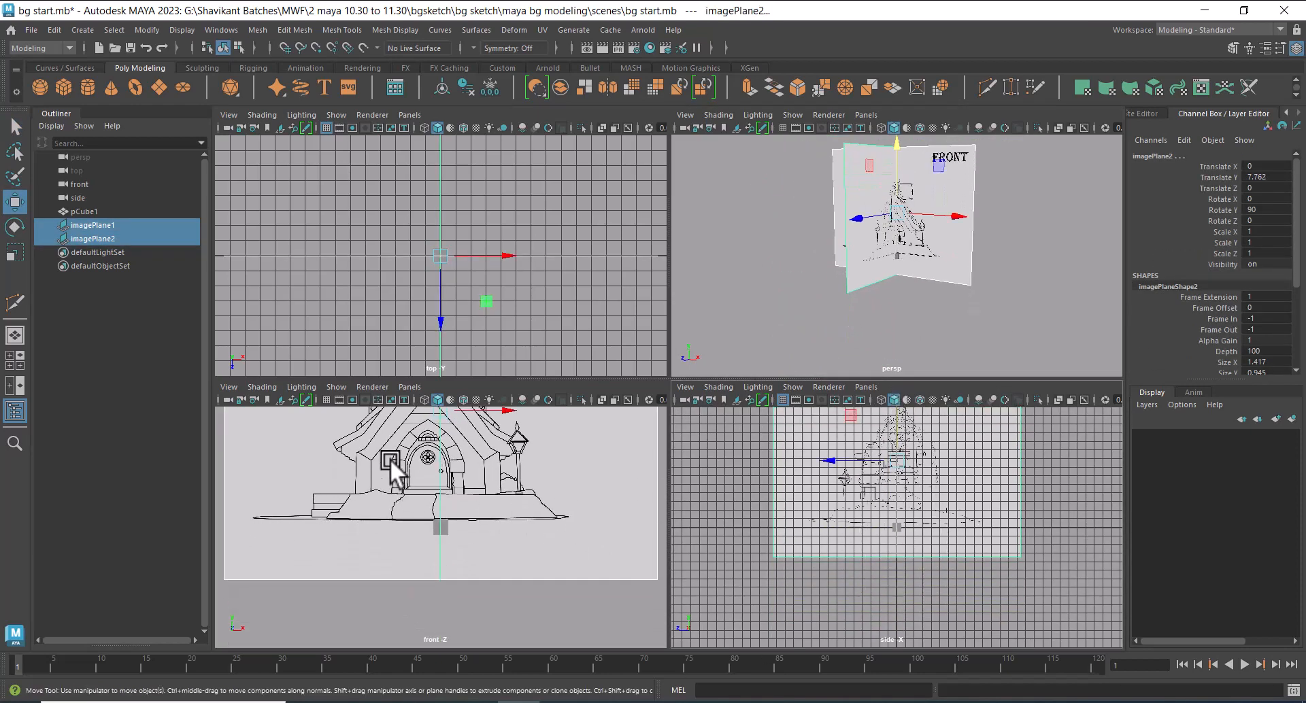
Show the grid in the front view and lower both image planes to about 7.29 in Y, so the house base meets the ground line
left_click(328, 400)
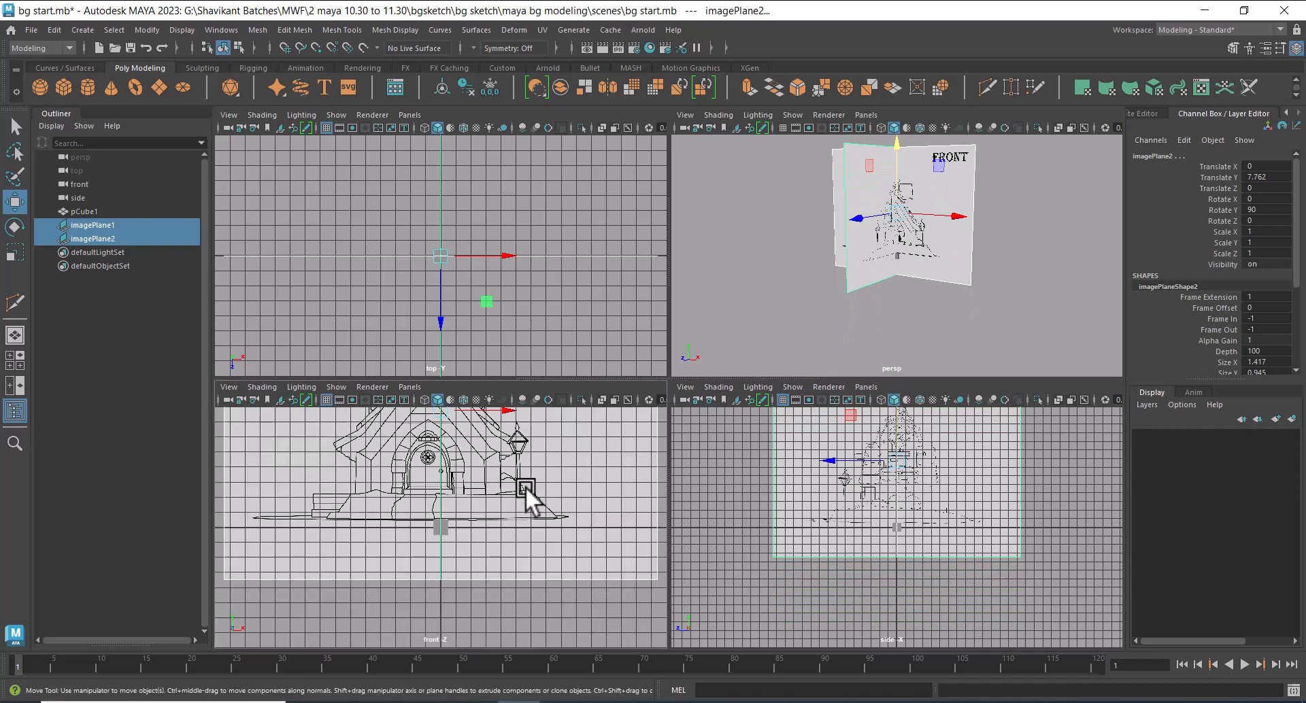
key("space")
key("f")
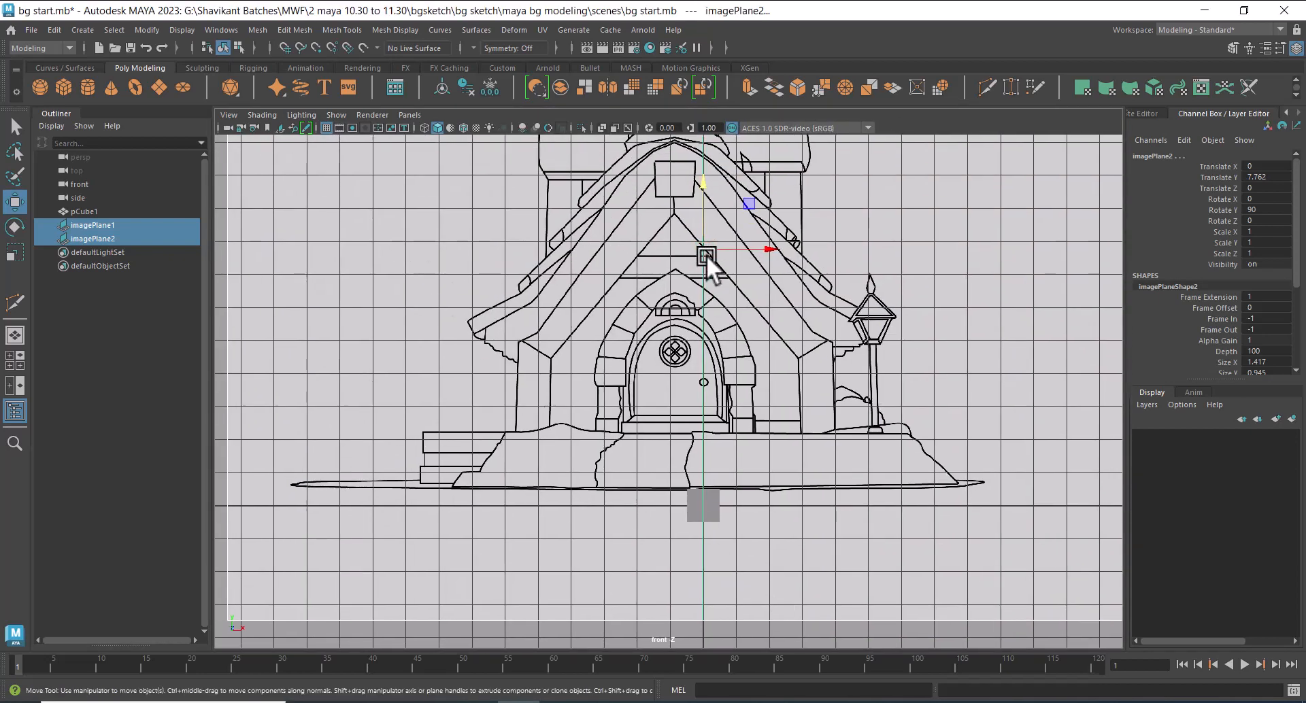
left_click_drag(700, 184, 699, 199)
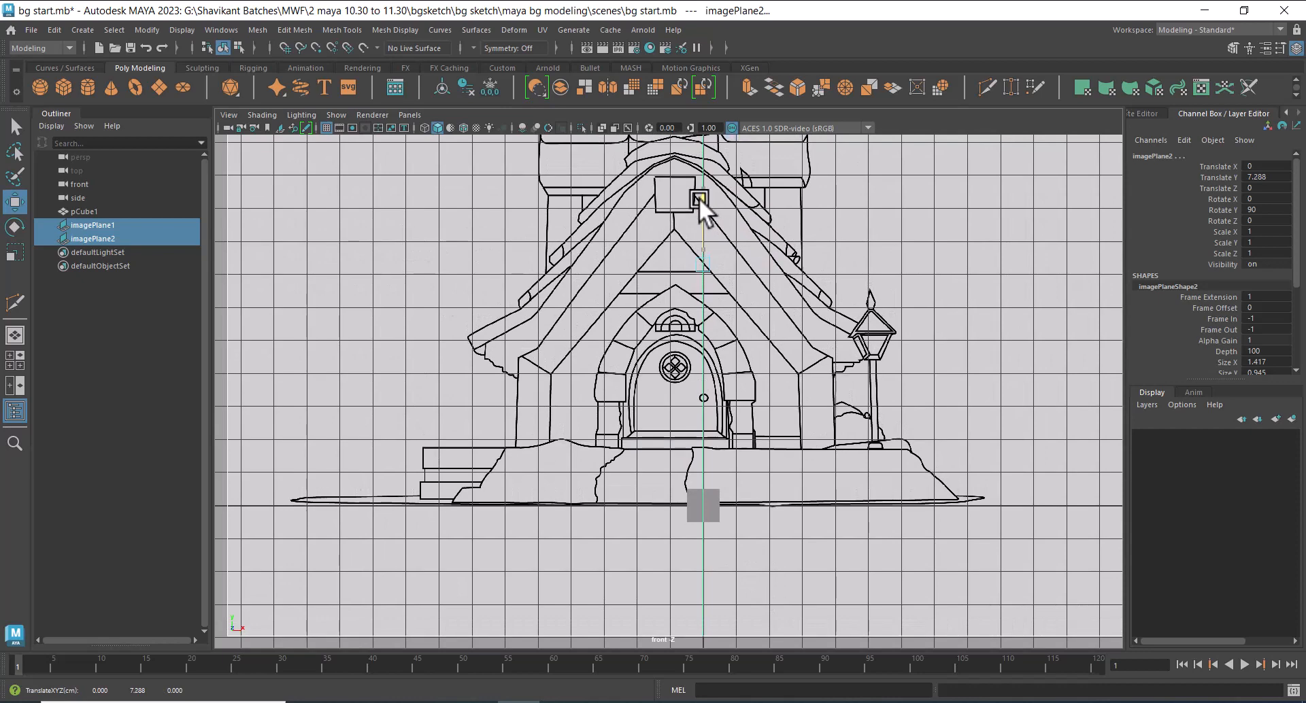
scroll(761, 381, "down", 1)
scroll(761, 379, "down", 4)
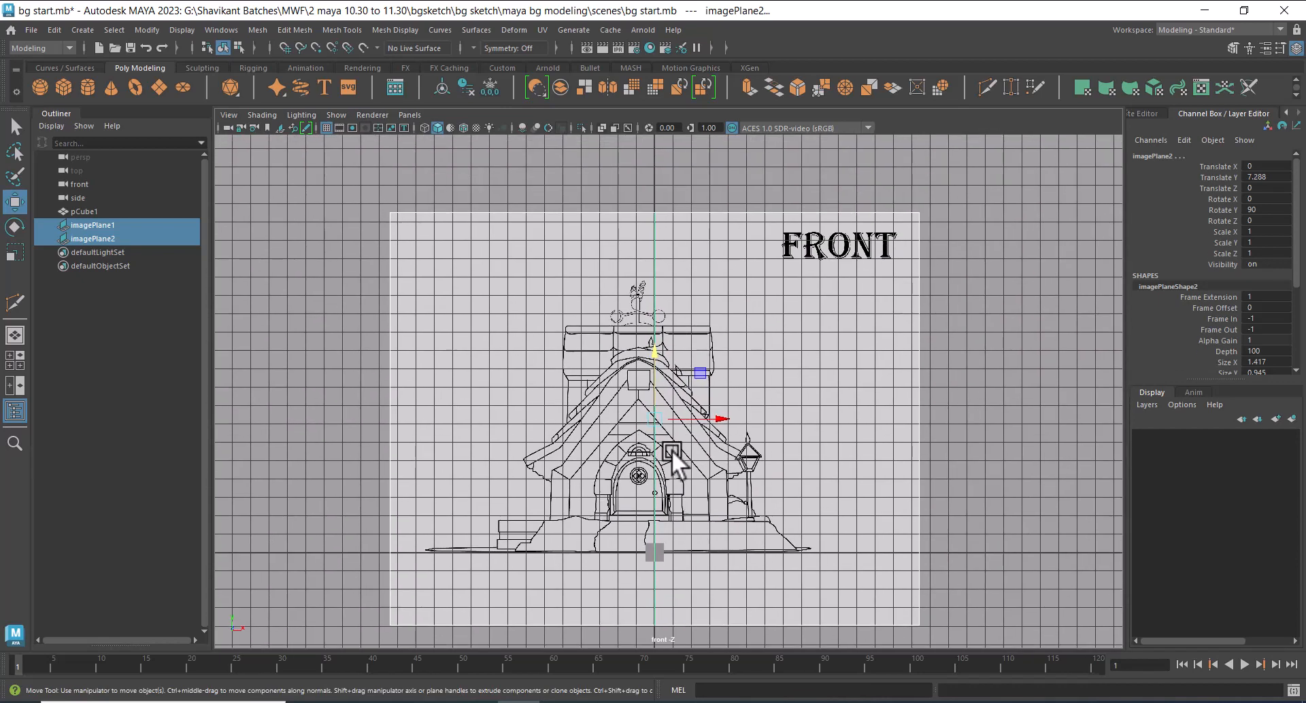
Select only the front image plane and shift it to about 0.86 in Translate X, centring the door on the origin
left_click(1001, 348)
left_click_drag(731, 169, 756, 240)
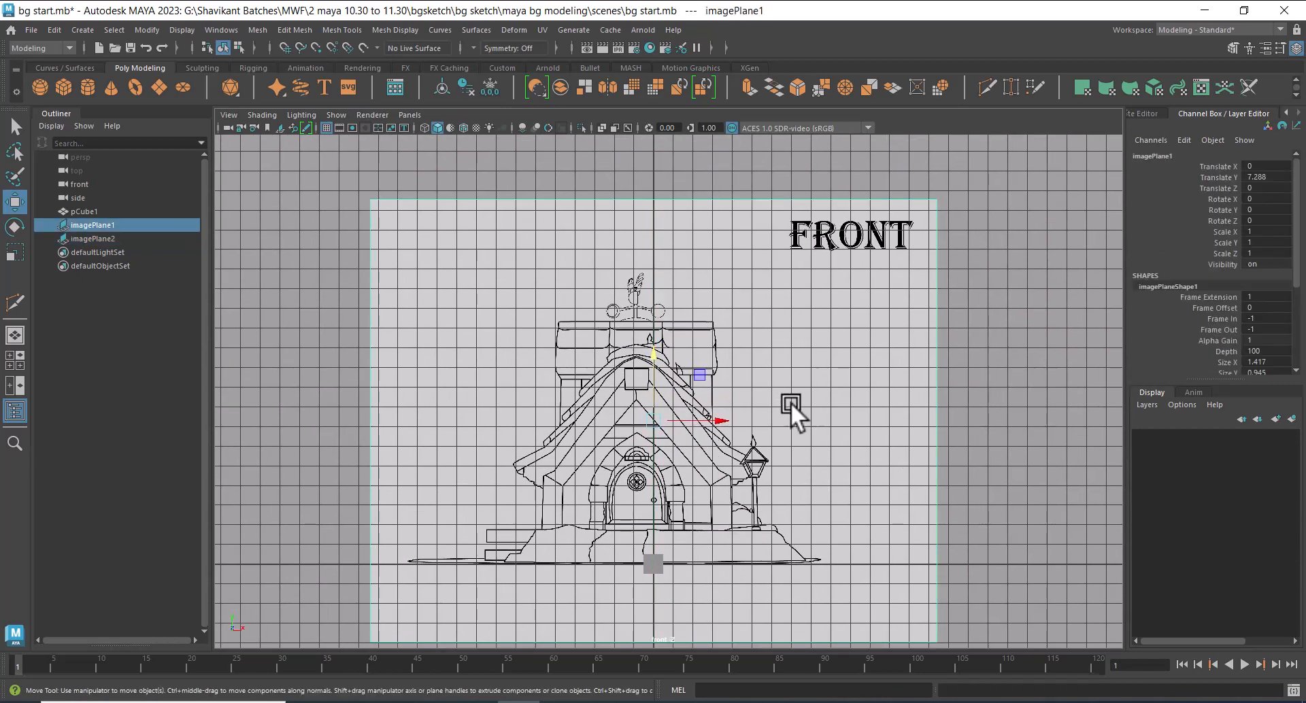
scroll(776, 423, "up", 1)
left_click_drag(712, 420, 731, 423)
right_click_drag(734, 433, 677, 334, "alt")
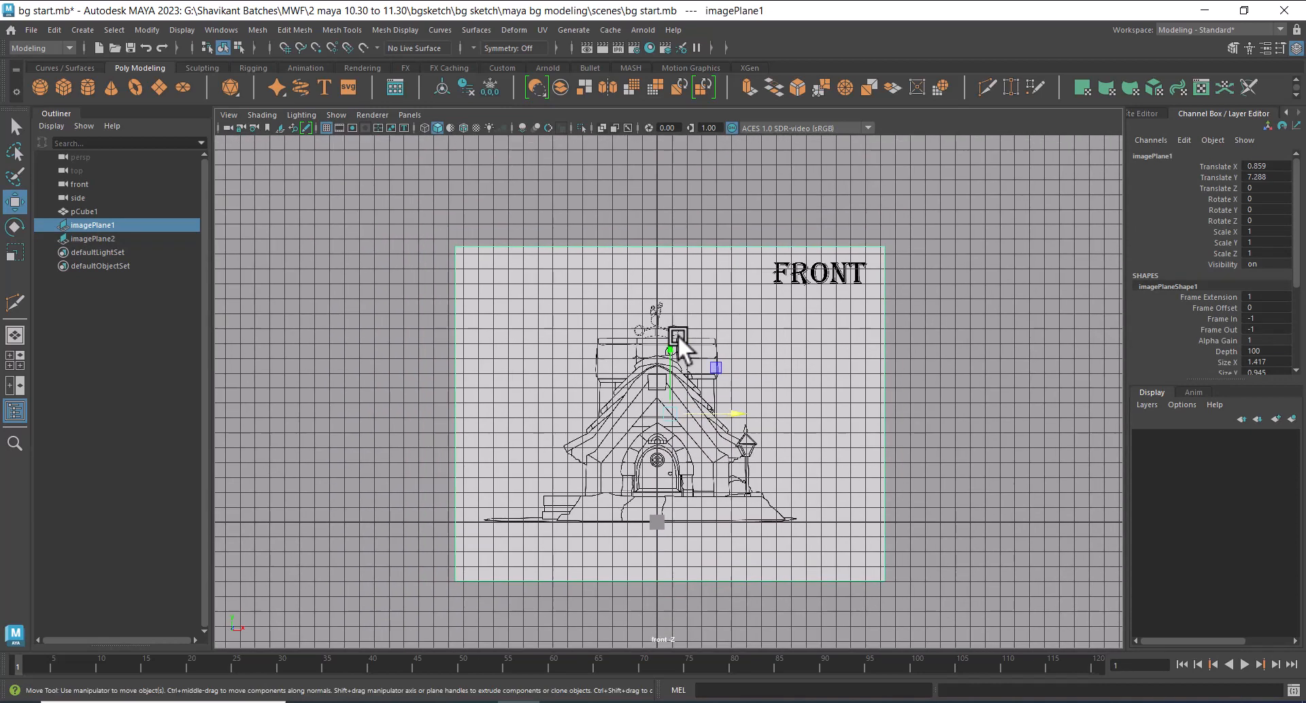
Return to the four-view layout, enlarge the front and side views at the expense of top and perspective, and deselect the image plane
key("space")
right_click_drag(957, 589, 979, 605, "alt")
middle_click_drag(912, 483, 916, 534, "alt")
right_click_drag(916, 534, 934, 541, "alt")
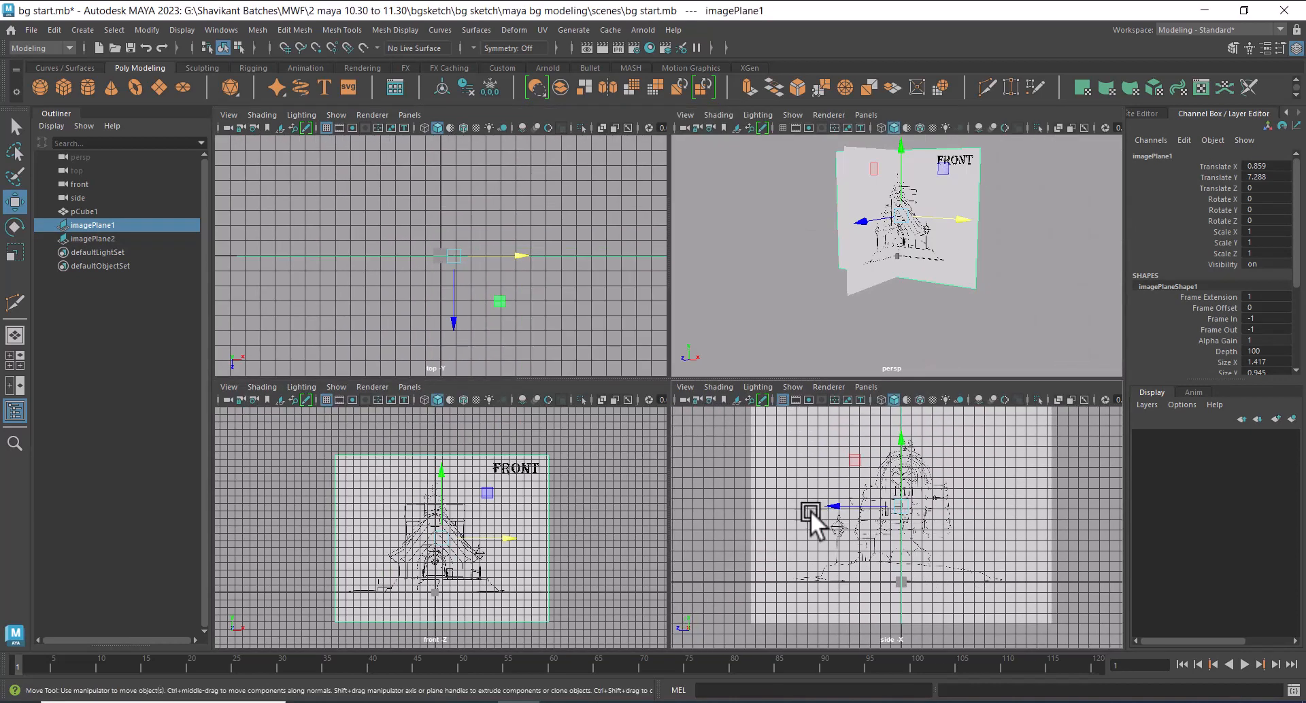
left_click_drag(674, 381, 680, 254)
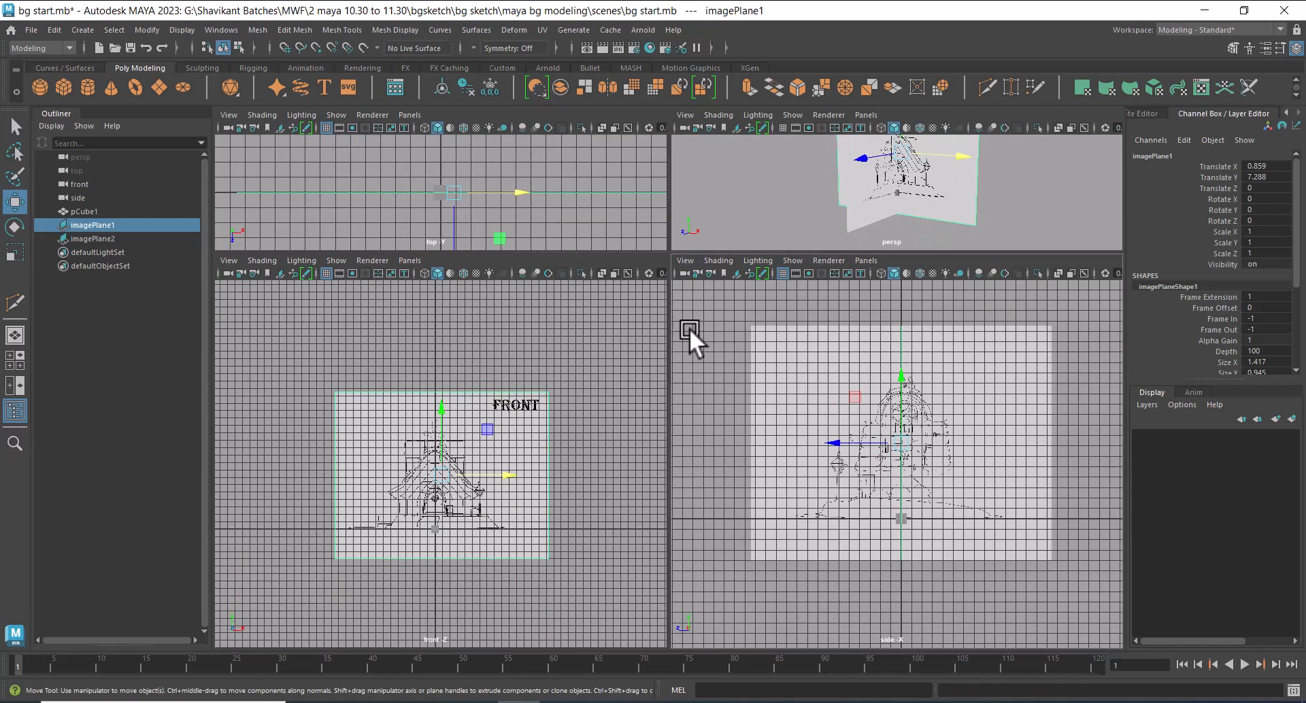
right_click_drag(583, 512, 627, 561, "alt")
middle_click_drag(627, 561, 597, 480, "alt")
right_click_drag(597, 480, 615, 500, "alt")
left_click(579, 582)
middle_click_drag(498, 532, 522, 557, "alt")
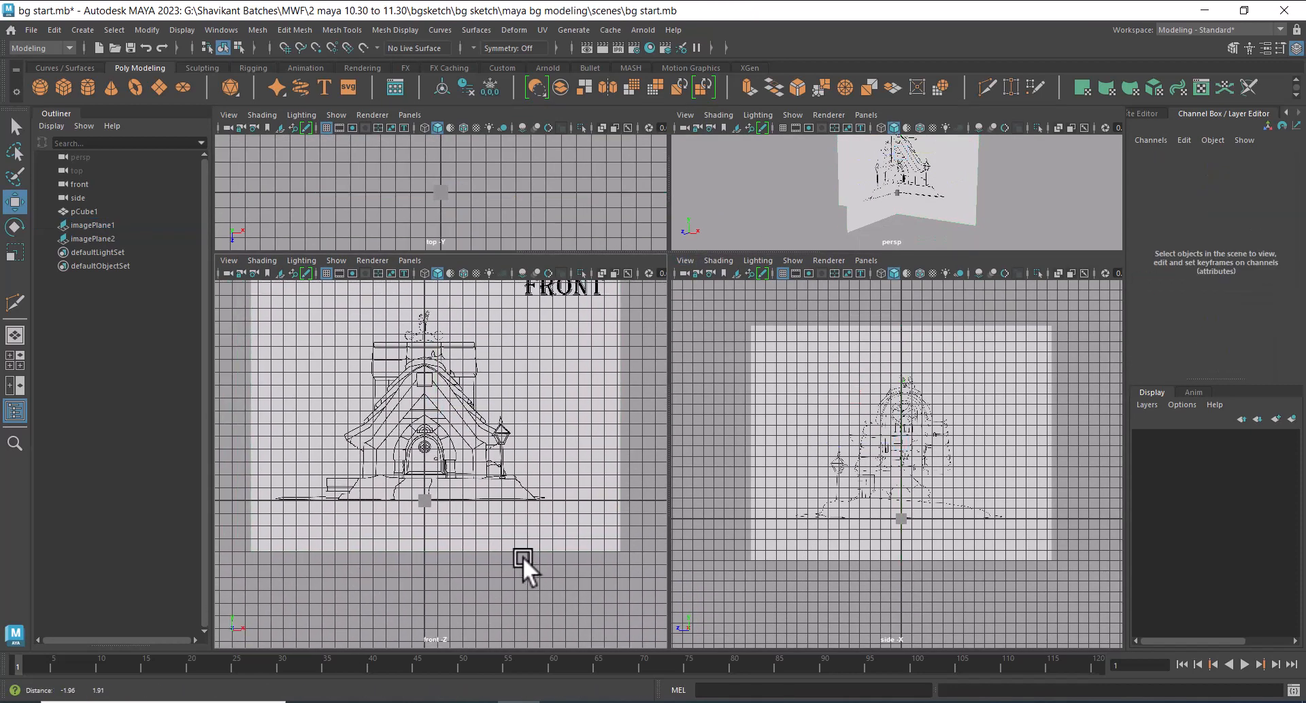
Examine how the front sketch lines up with the grid and cube in a maximised front view
key("space")
right_click_drag(795, 492, 831, 515, "alt")
middle_click_drag(823, 480, 824, 532, "alt")
right_click_drag(824, 532, 876, 391, "alt")
middle_click_drag(876, 391, 851, 429, "alt")
right_click_drag(852, 429, 938, 438, "alt")
middle_click_drag(938, 438, 918, 463, "alt")
key("space")
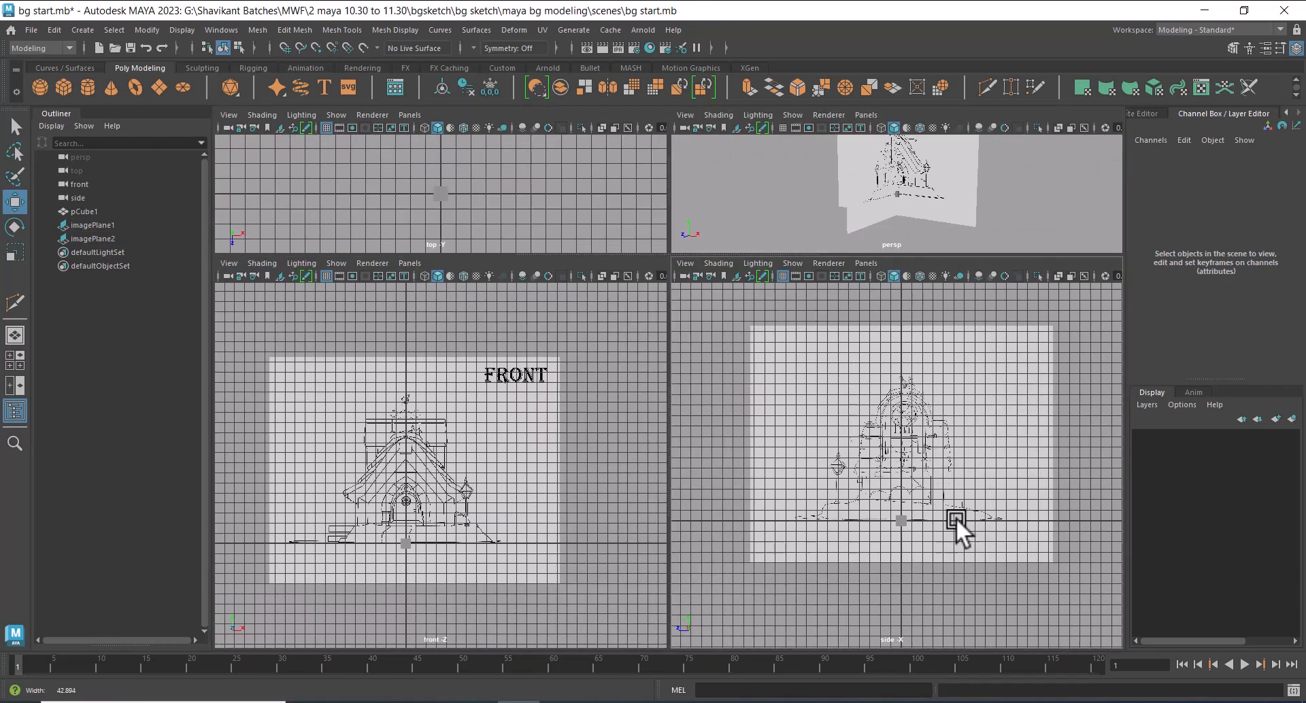
Switch the viewports to full-screen display and enlarge the front and side views further, framing the house sketches
key("ctrl+space")
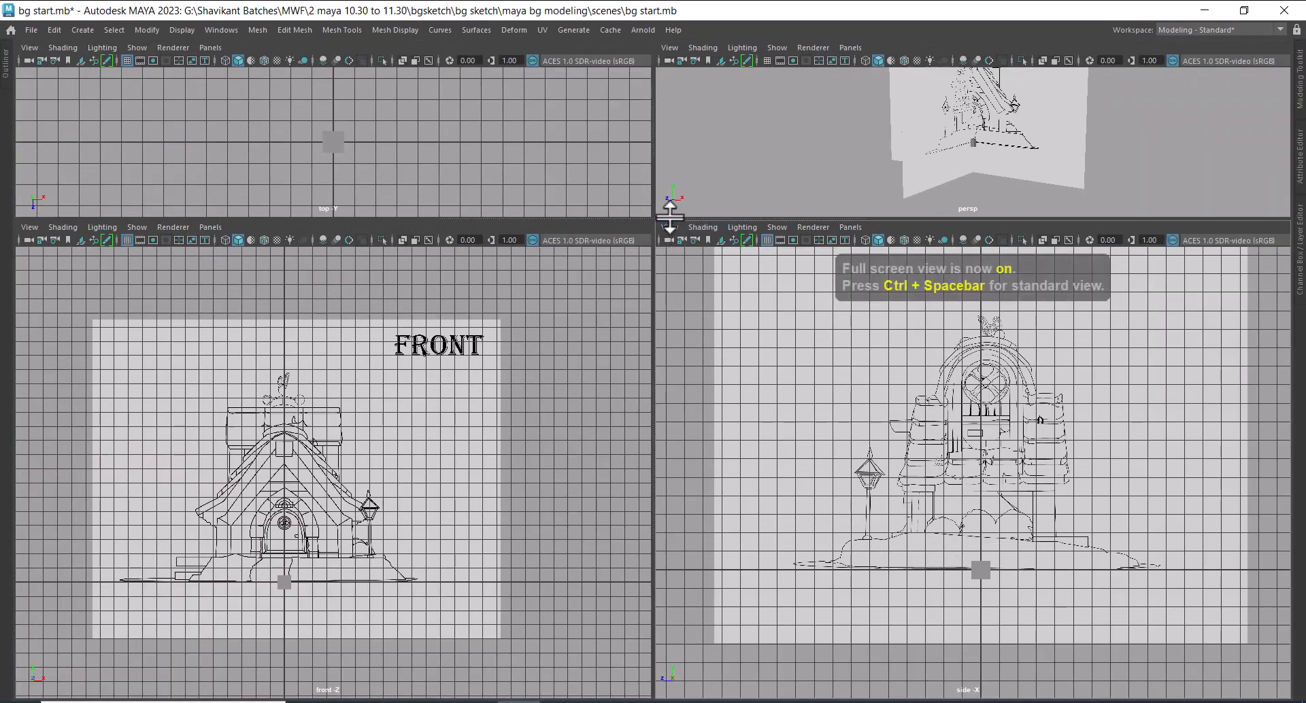
left_click_drag(664, 219, 663, 183)
right_click_drag(475, 532, 530, 554, "alt")
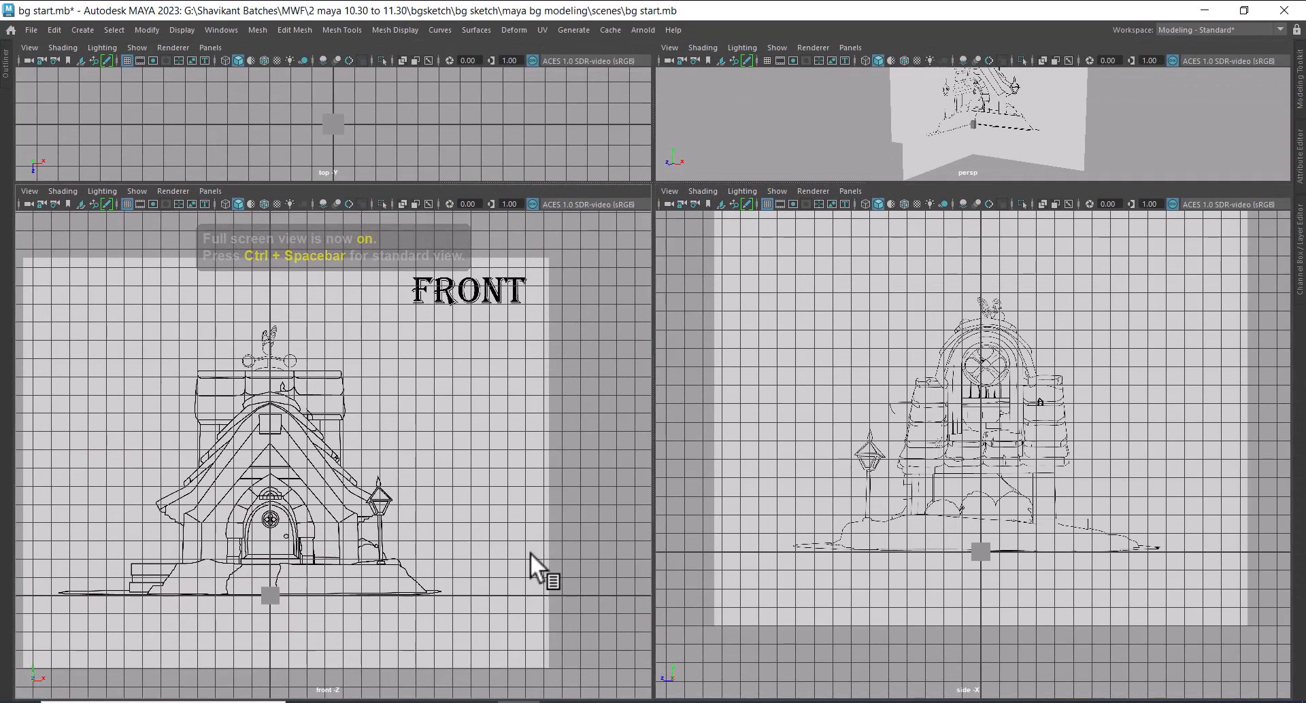
middle_click_drag(530, 555, 591, 469, "alt")
right_click_drag(969, 557, 1033, 520, "alt")
middle_click_drag(1033, 521, 1095, 573, "alt")
Hide the grid in the side and front views and select the cube at the origin
left_click(767, 205)
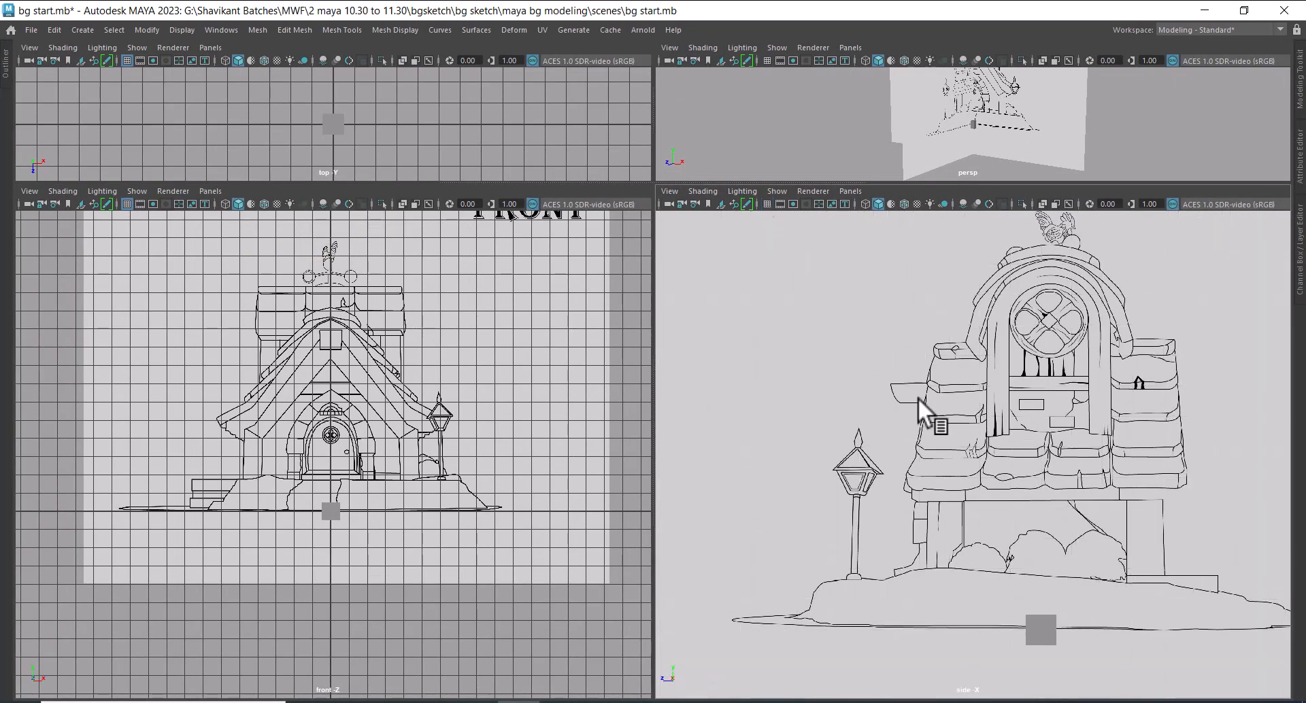
left_click(1054, 638)
right_click_drag(1056, 592, 1076, 631, "alt")
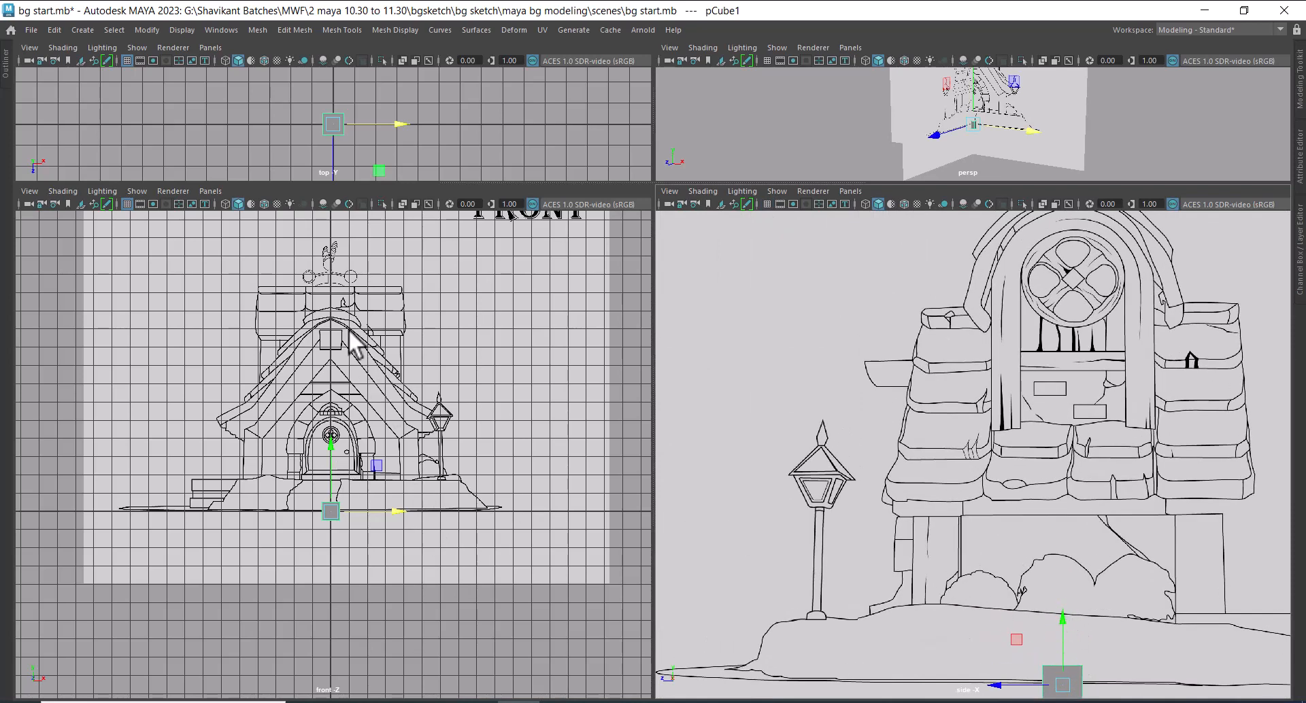
left_click(127, 204)
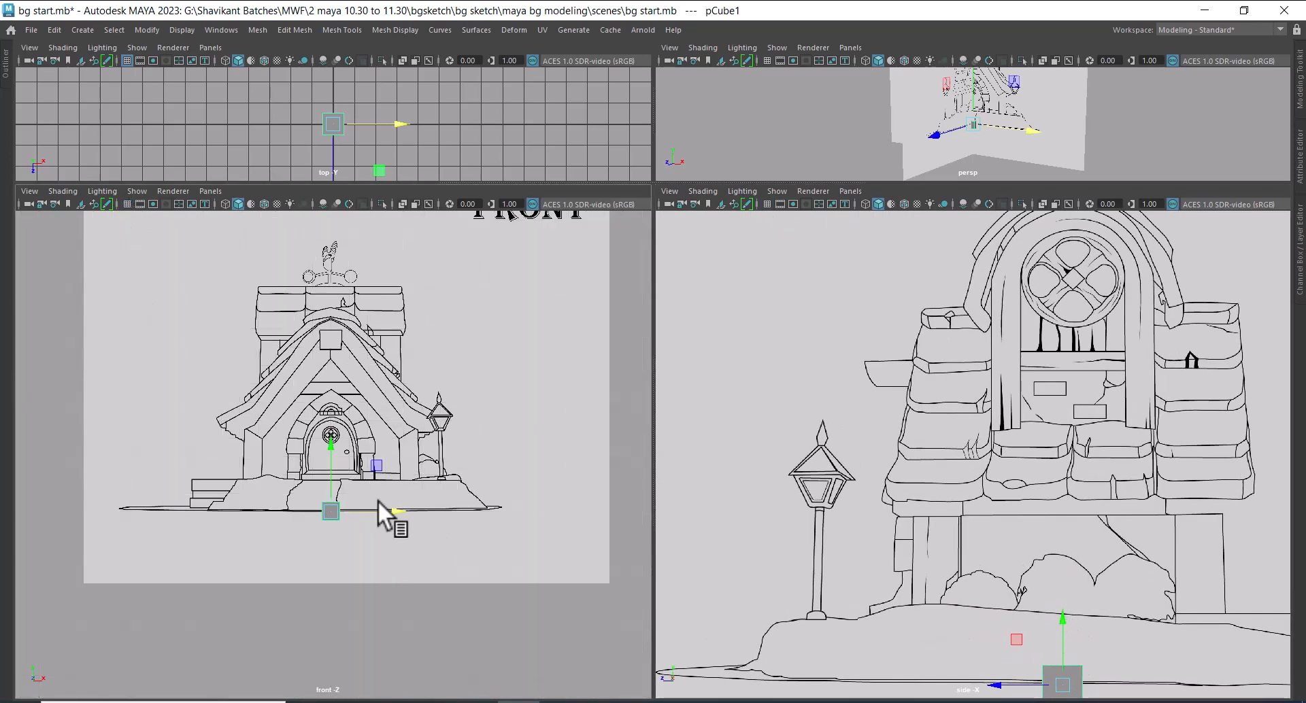
Raise the cube onto the house's raised base, then scale its width and depth to match the walls in the front and side sketches
right_click_drag(377, 500, 361, 527, "alt")
left_click_drag(328, 479, 331, 415)
key("r")
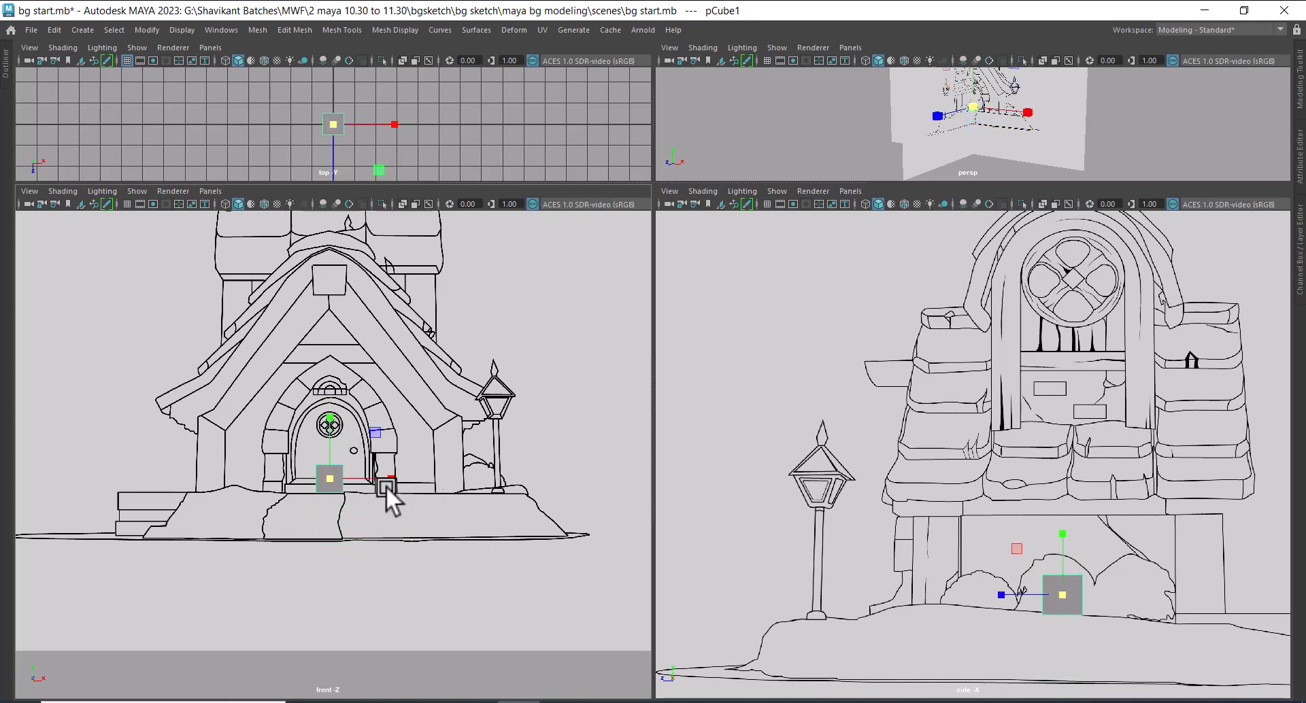
left_click_drag(398, 479, 911, 509)
right_click_drag(1126, 638, 1017, 597, "alt")
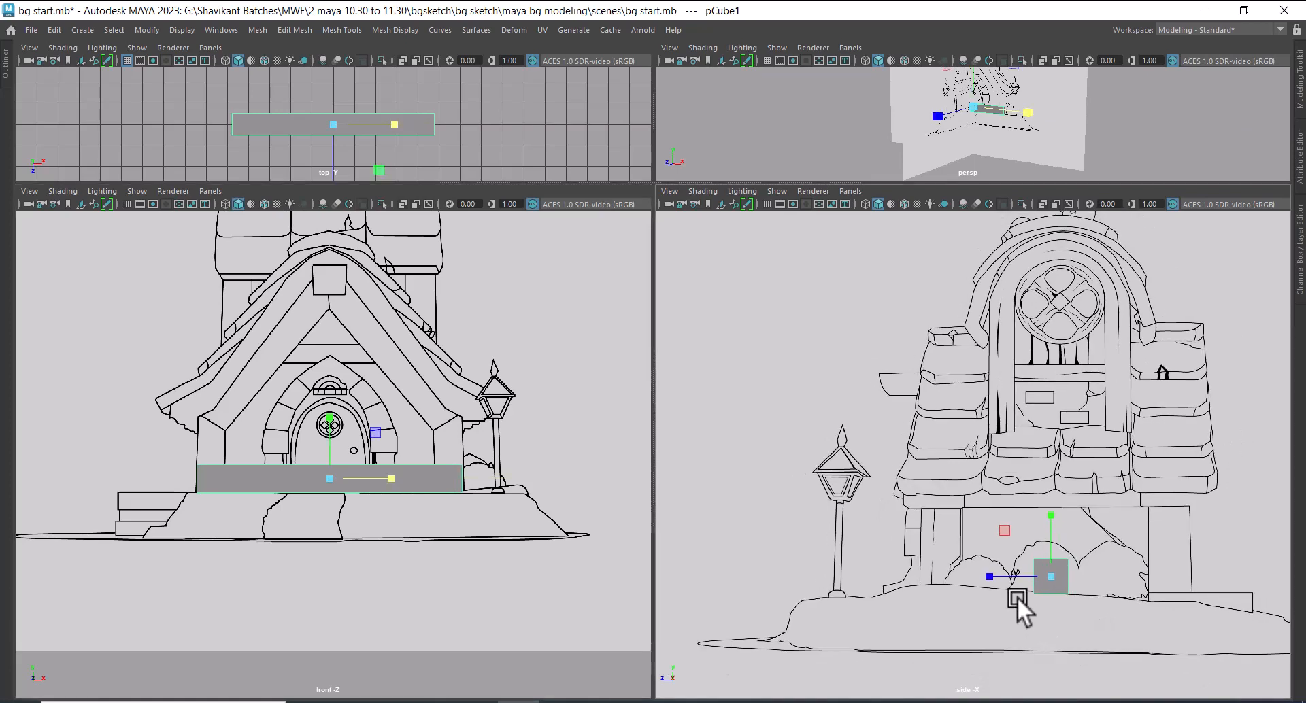
left_click_drag(993, 577, 596, 572)
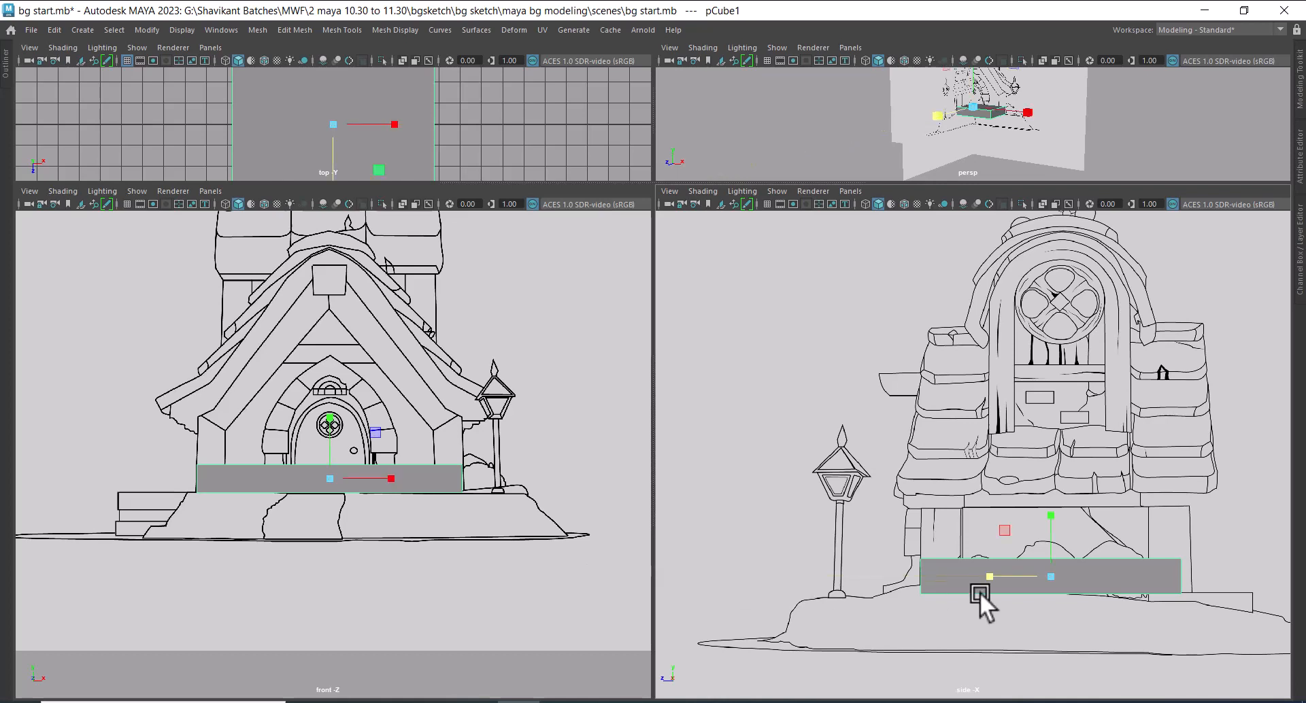
Switch the cube to vertex editing and move its rear vertices out to the wall's rear edge in the side sketch
middle_click_drag(1086, 564, 1074, 517, "alt")
right_click_drag(1074, 517, 1033, 307, "alt")
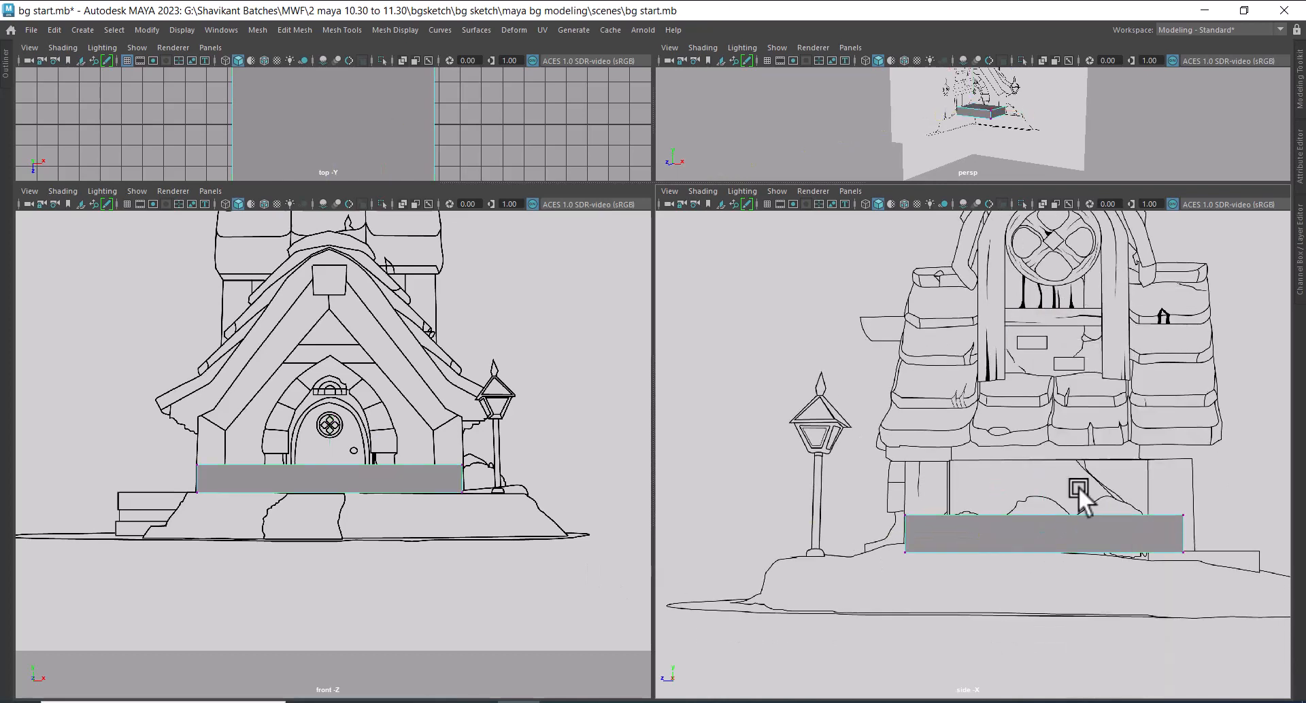
middle_click_drag(1163, 468, 987, 402, "alt")
right_click_drag(987, 402, 1078, 398, "alt")
left_click_drag(1080, 400, 965, 527)
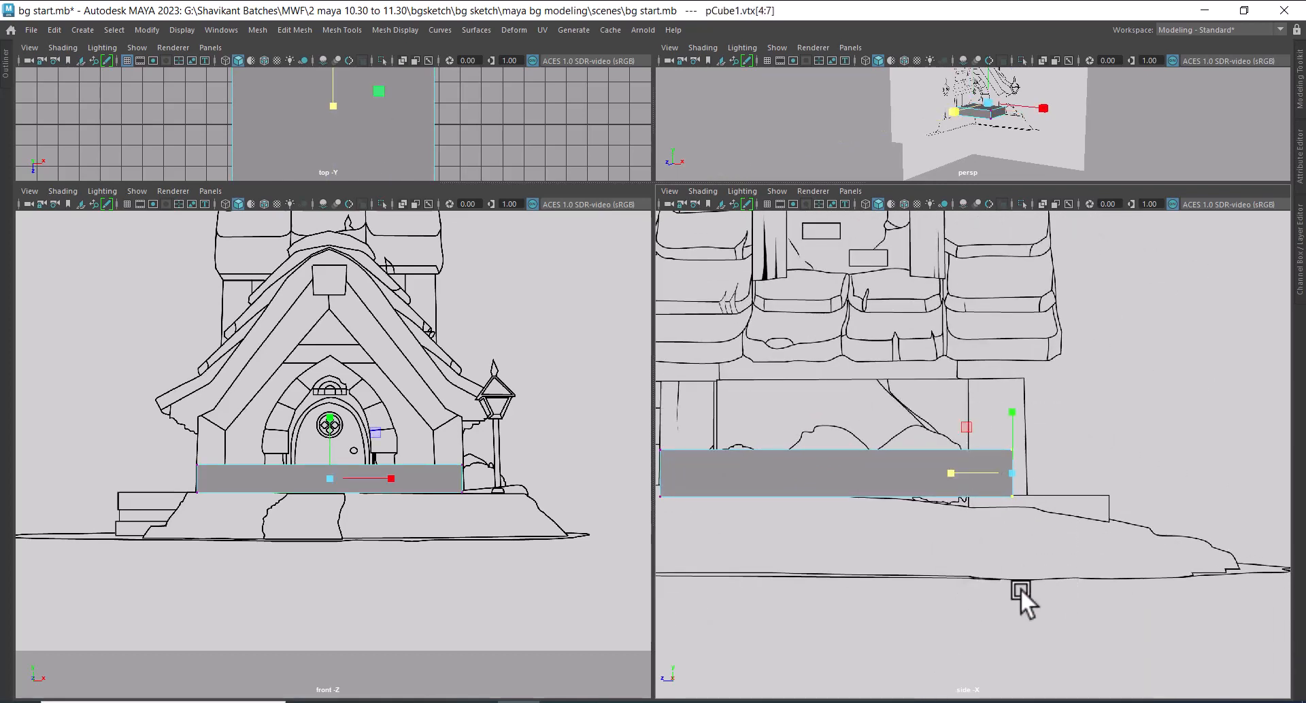
key("w")
left_click_drag(944, 473, 960, 476)
middle_click_drag(960, 476, 1122, 527, "alt")
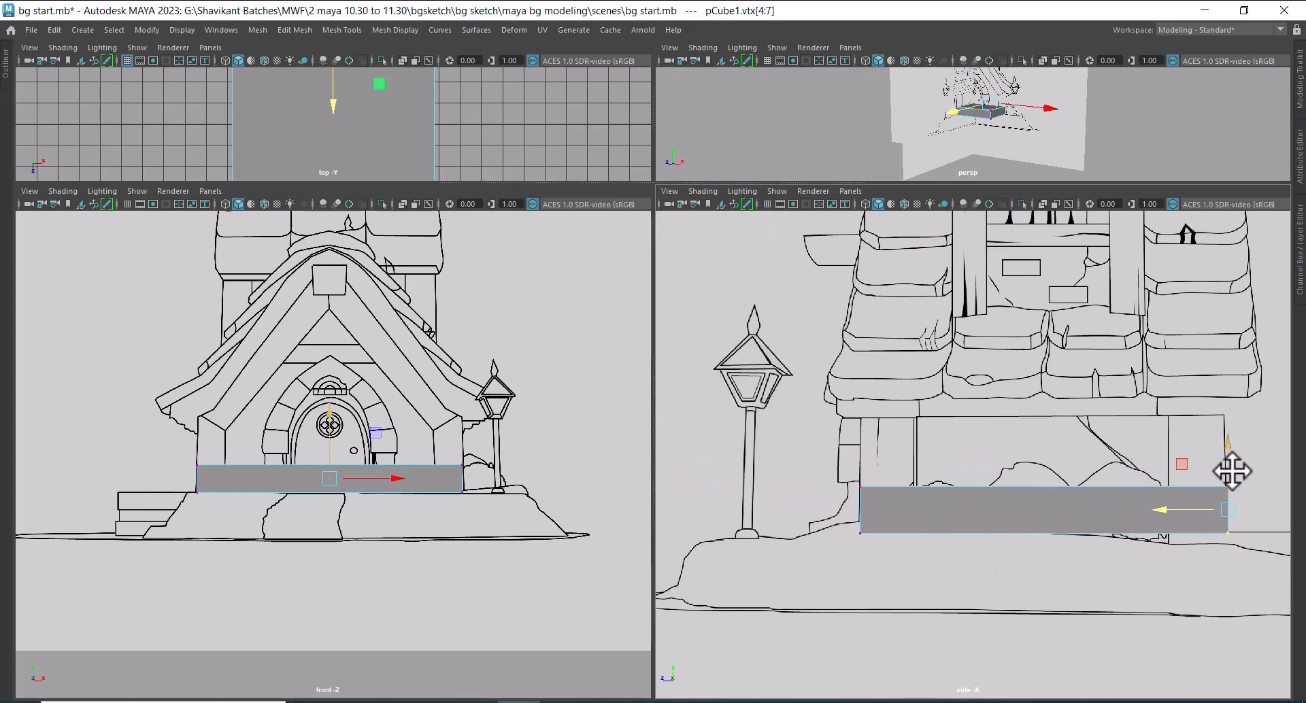
Select the cube's top vertices and raise them to the top of the wall beneath the roof eaves
left_click_drag(1254, 466, 789, 502)
scroll(939, 451, "up", 2)
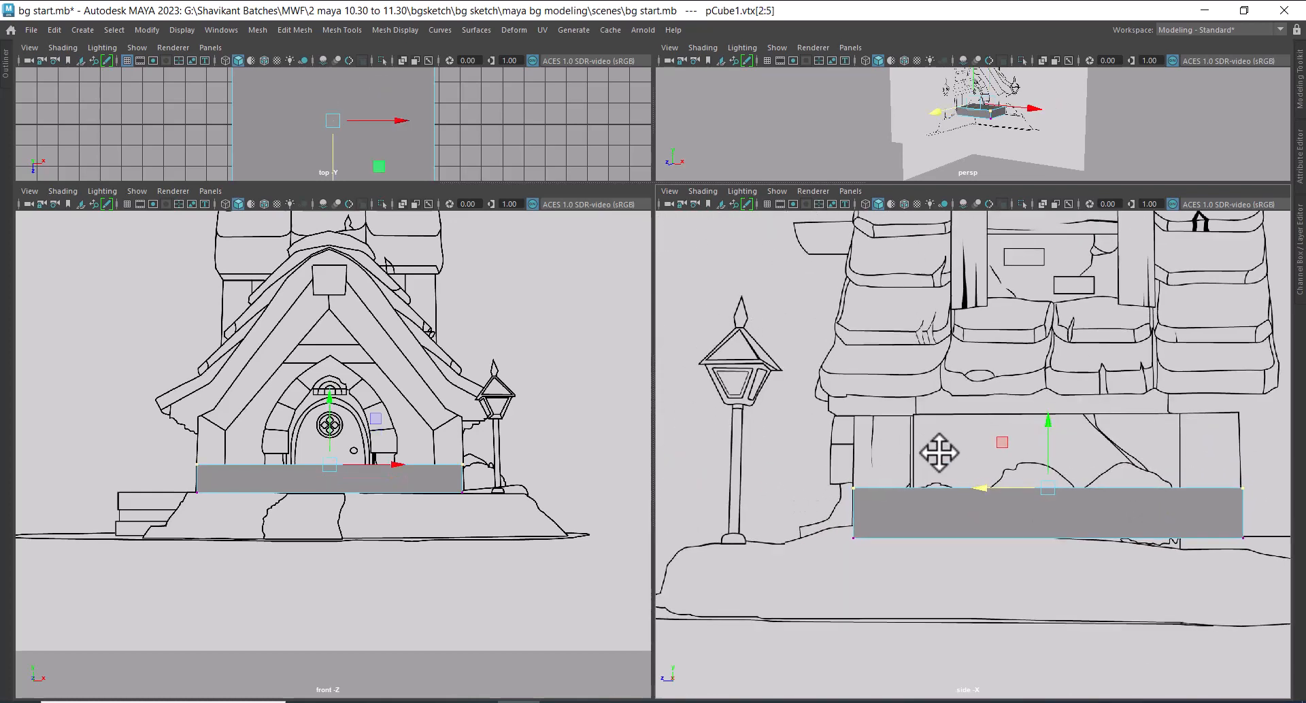
left_click_drag(1046, 434, 1051, 381)
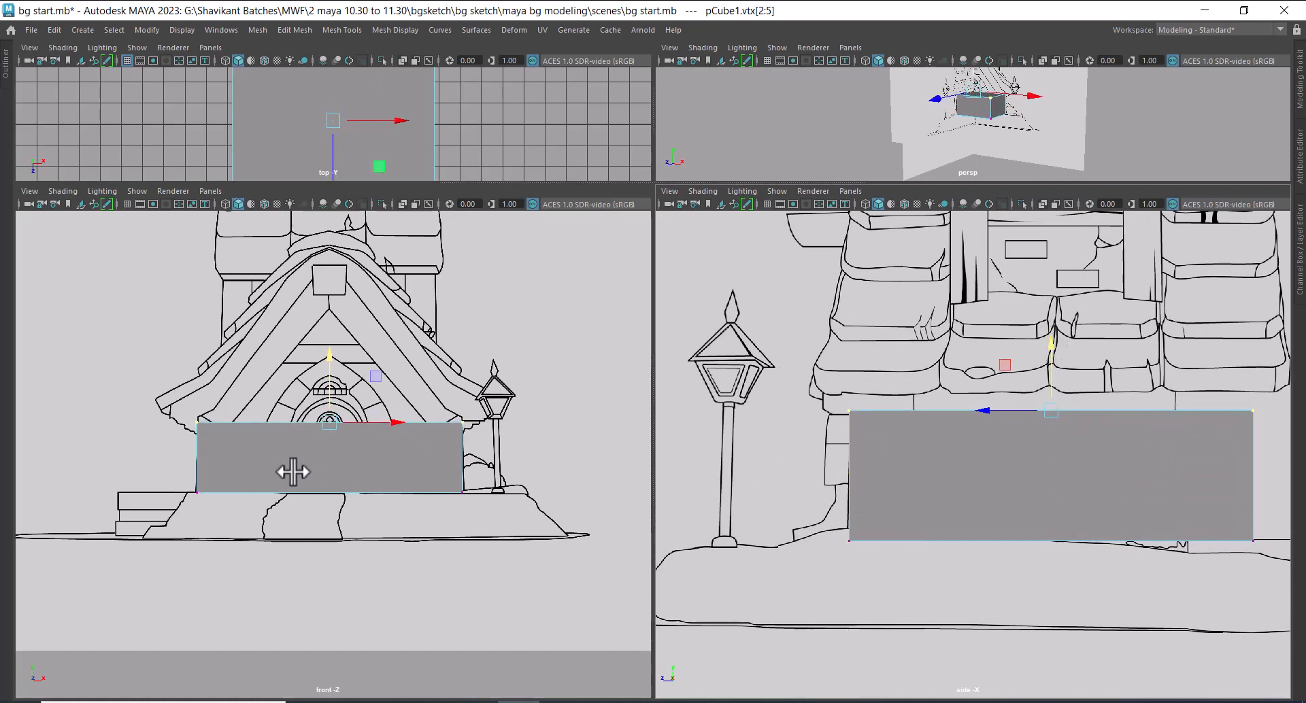
Display the front view in wireframe so the house sketch shows through the cube
left_click_drag(1050, 101, 1061, 143, "alt")
middle_click_drag(419, 414, 425, 426, "alt")
right_click_drag(813, 540, 956, 530, "alt")
middle_click_drag(956, 530, 960, 549, "alt")
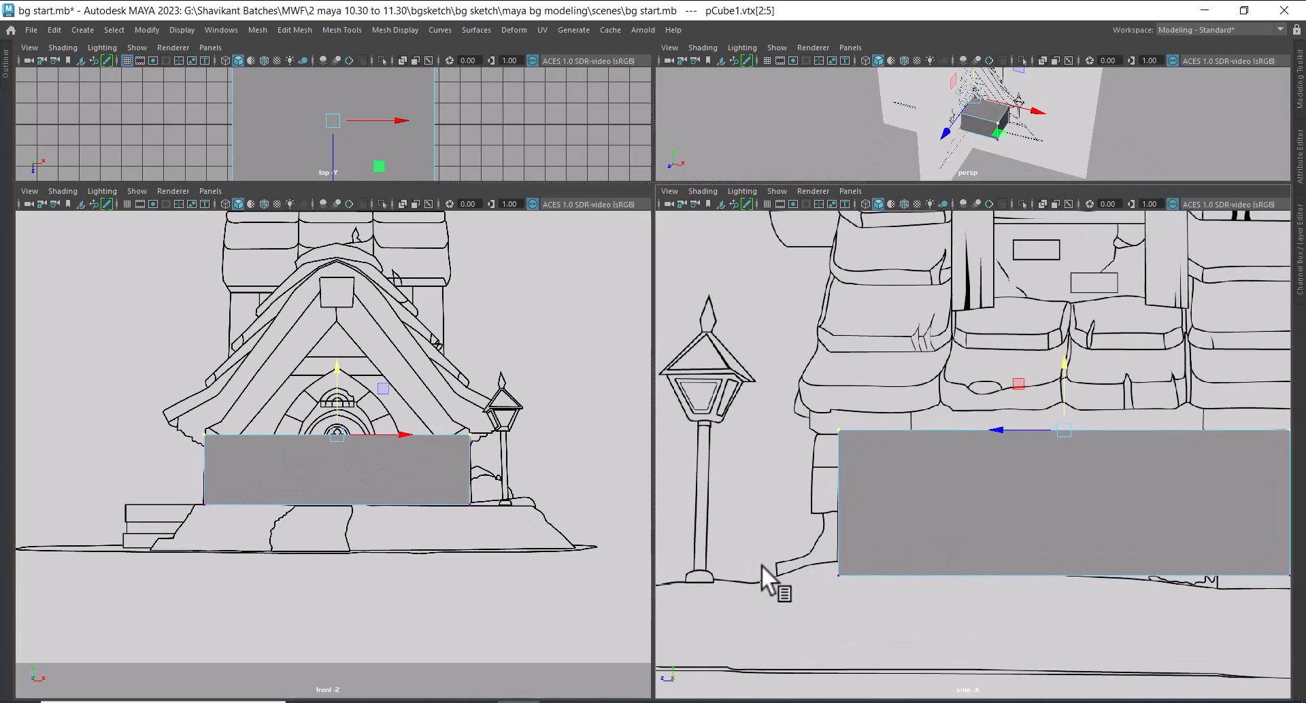
key("4")
right_click_drag(396, 493, 408, 594, "alt")
right_click_drag(892, 552, 959, 508, "alt")
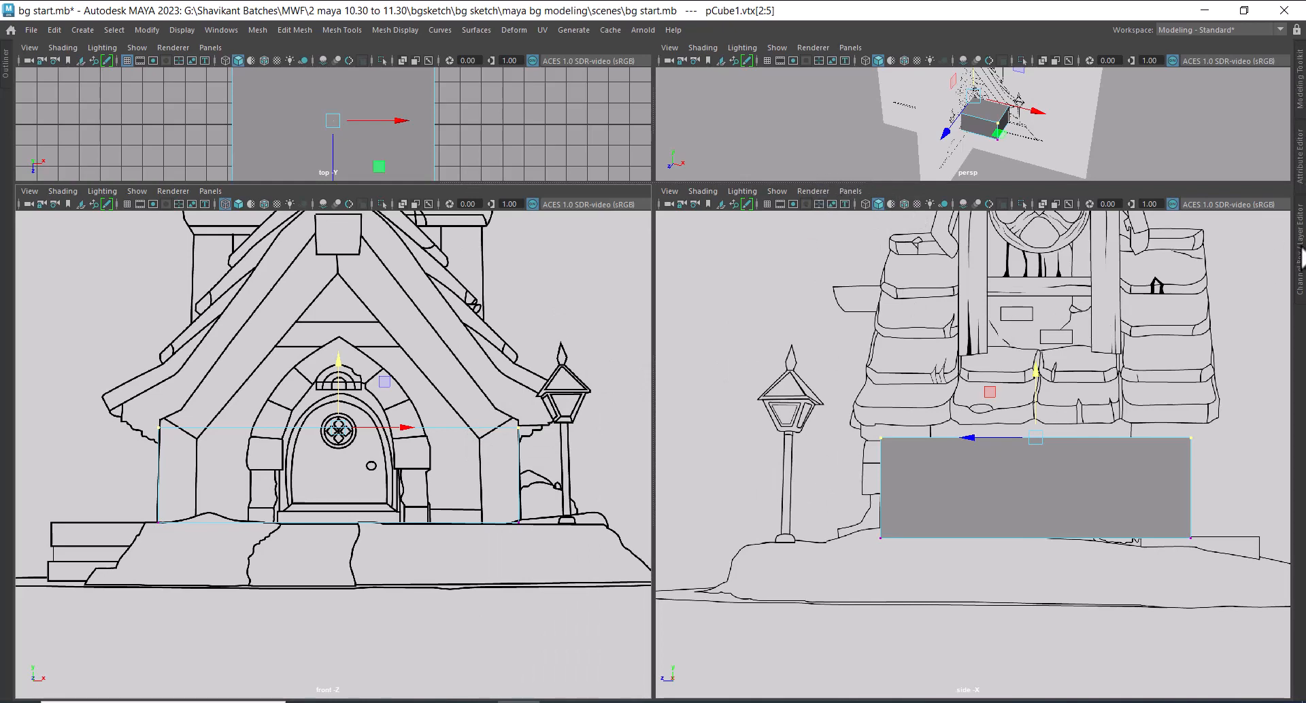
Add both image planes to a new display layer and set that layer to reference mode
left_click(1299, 253)
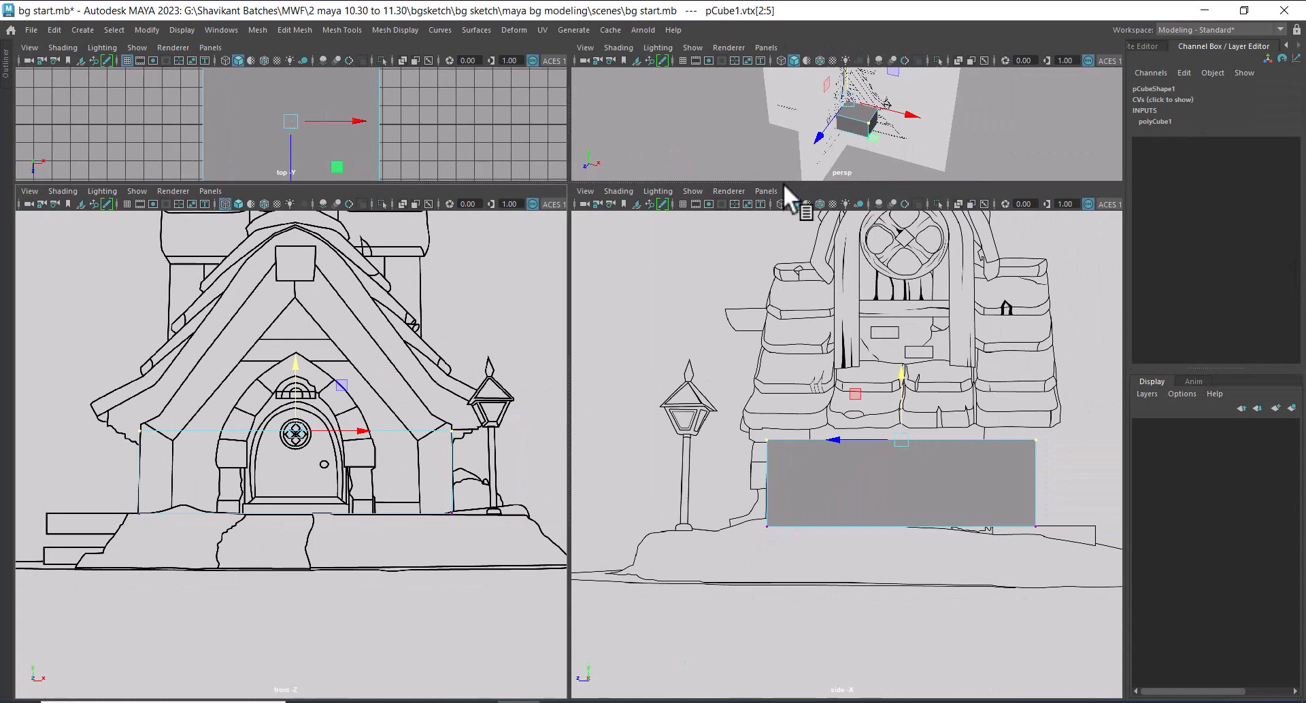
left_click_drag(818, 182, 818, 278)
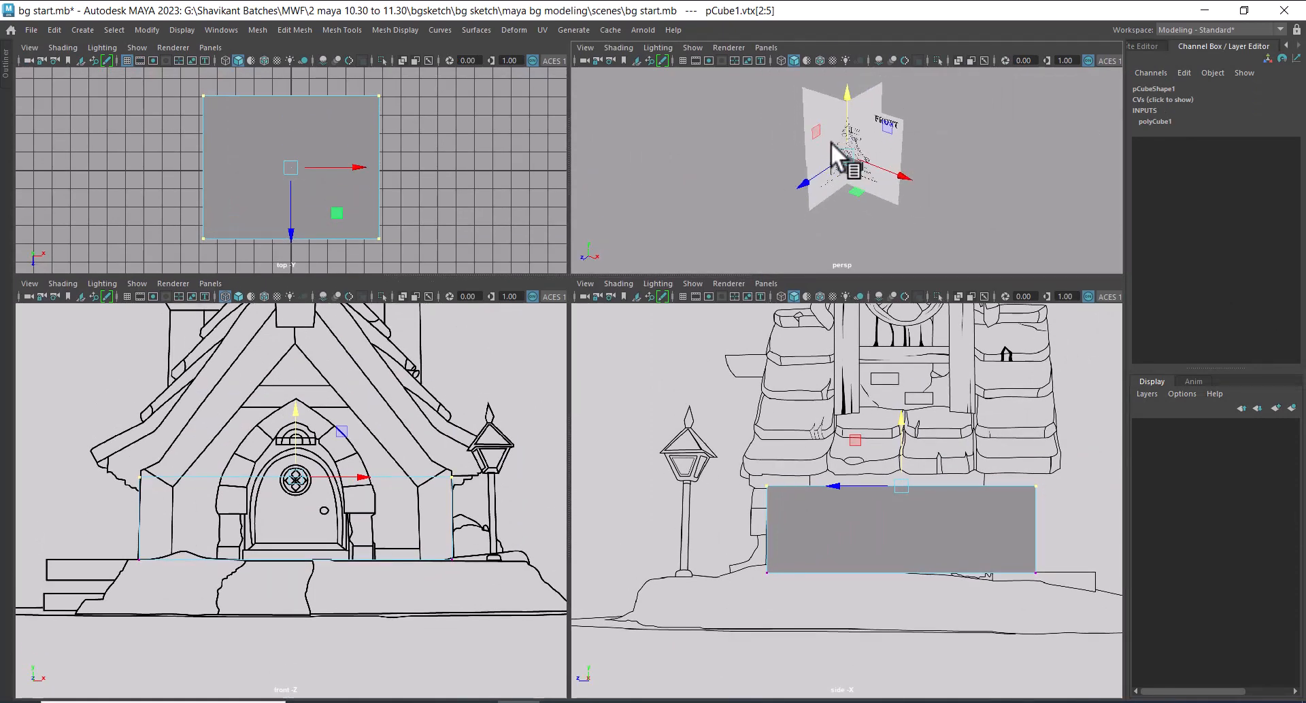
right_click_drag(1013, 140, 1060, 92)
left_click(1032, 144)
left_click(801, 136)
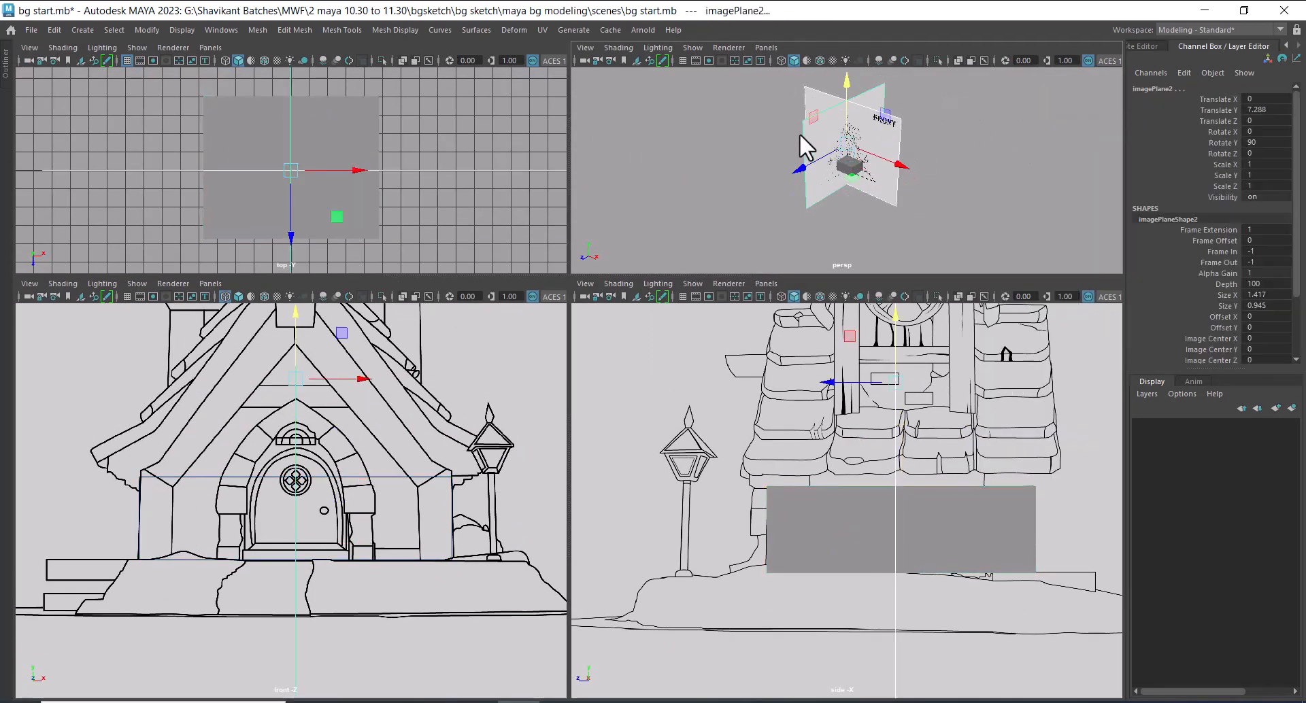
left_click(1279, 410)
left_click(1172, 425)
left_click(1171, 426)
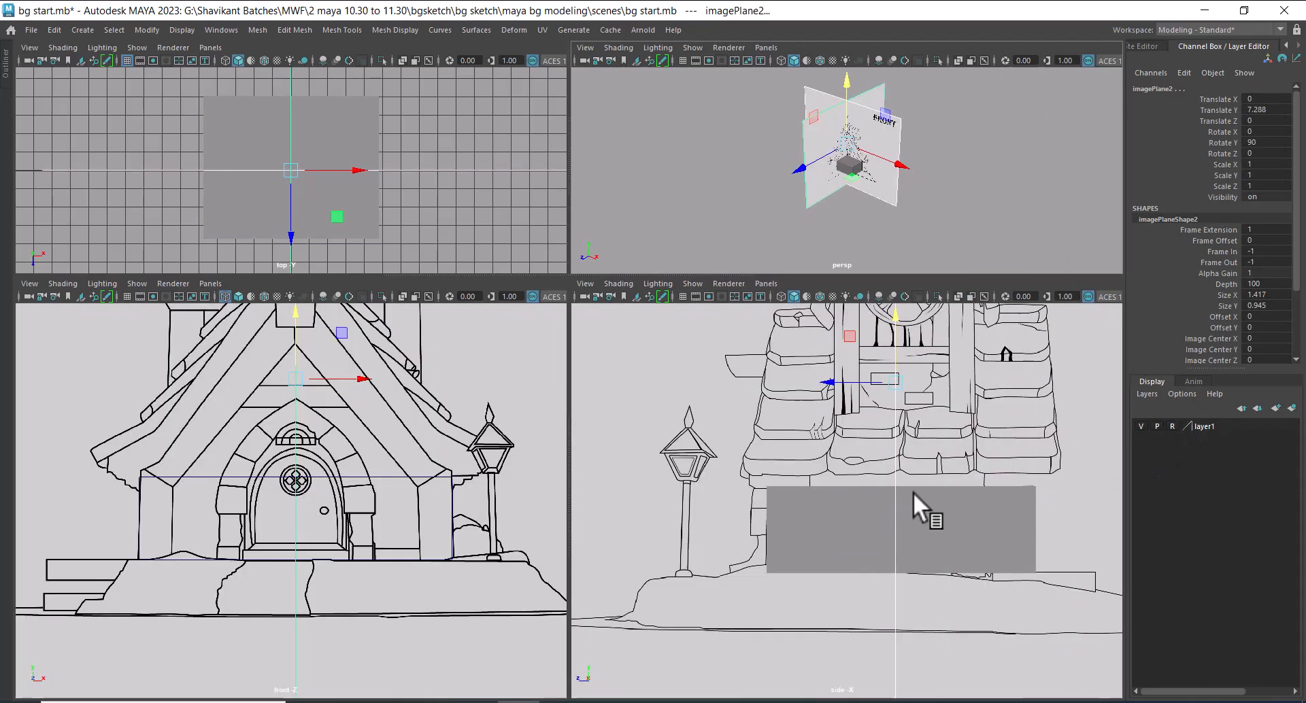
Insert a vertical edge loop around the middle of the wall cube, centred on the door in the front sketch
left_click(419, 467)
left_click_drag(400, 461, 299, 541)
scroll(329, 521, "up", 1)
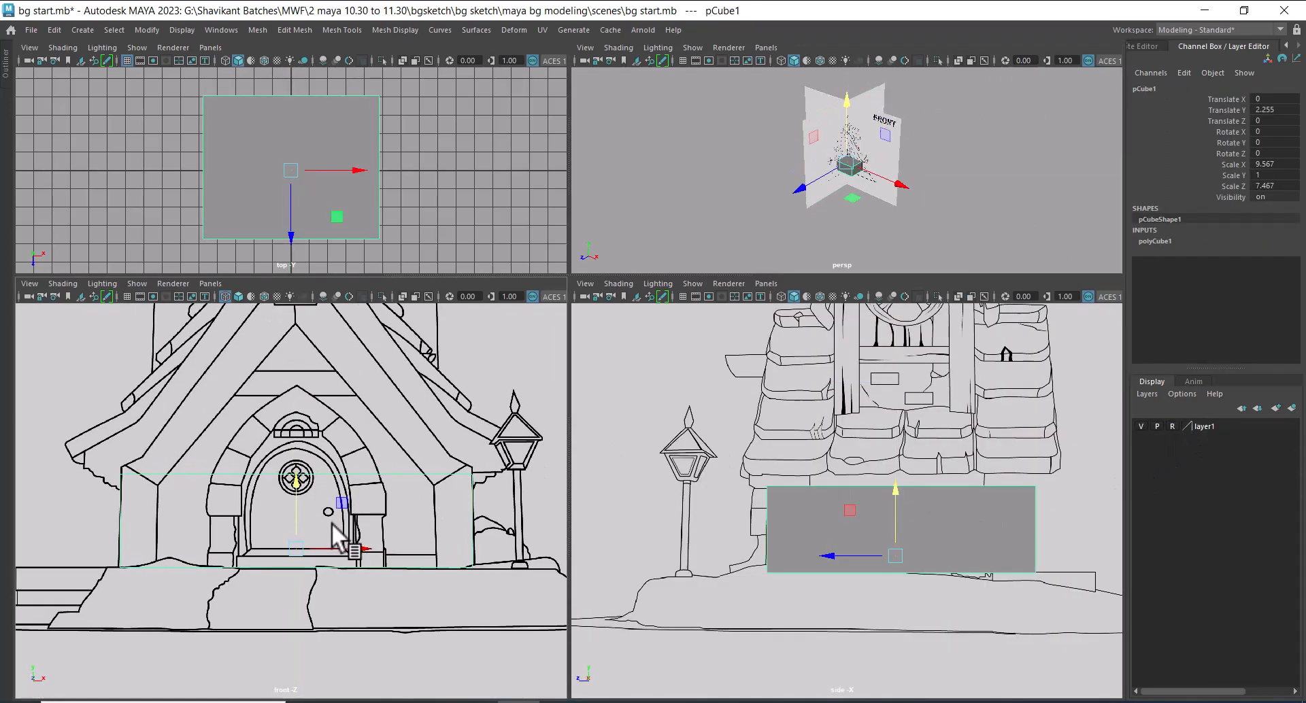
right_click_drag(333, 538, 333, 476)
left_click(279, 476)
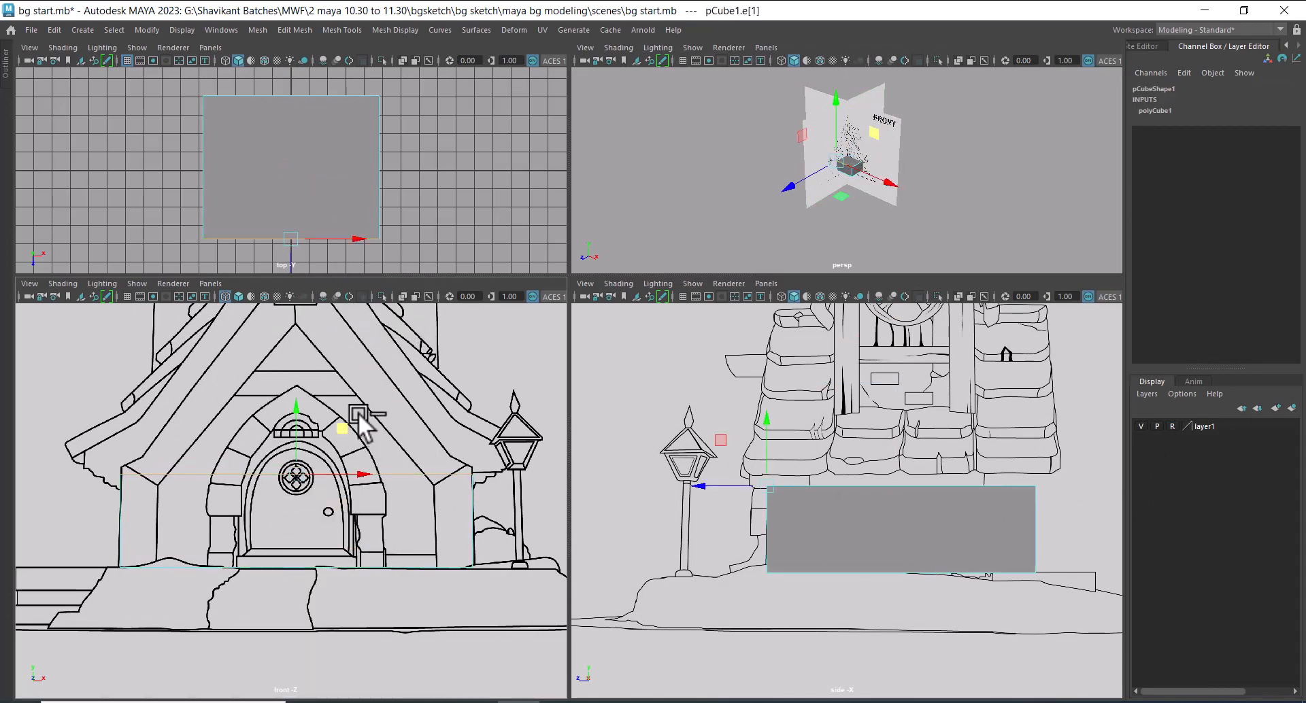
right_click_drag(358, 415, 320, 469, "ctrl")
scroll(443, 415, "up", 1)
right_click_drag(444, 414, 246, 387)
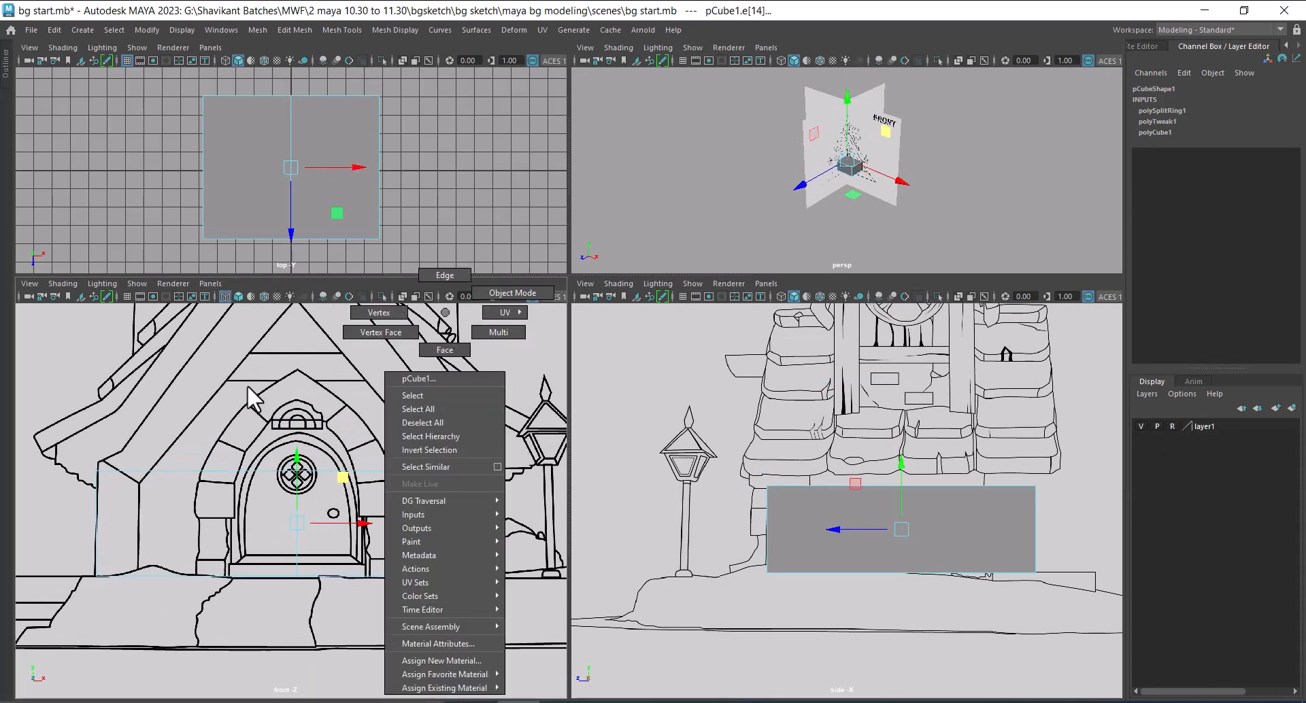
Select the cube's top centre vertices and raise them to the porch roof's ridge in the front sketch
right_click_drag(502, 374, 381, 377)
left_click_drag(337, 420, 249, 505)
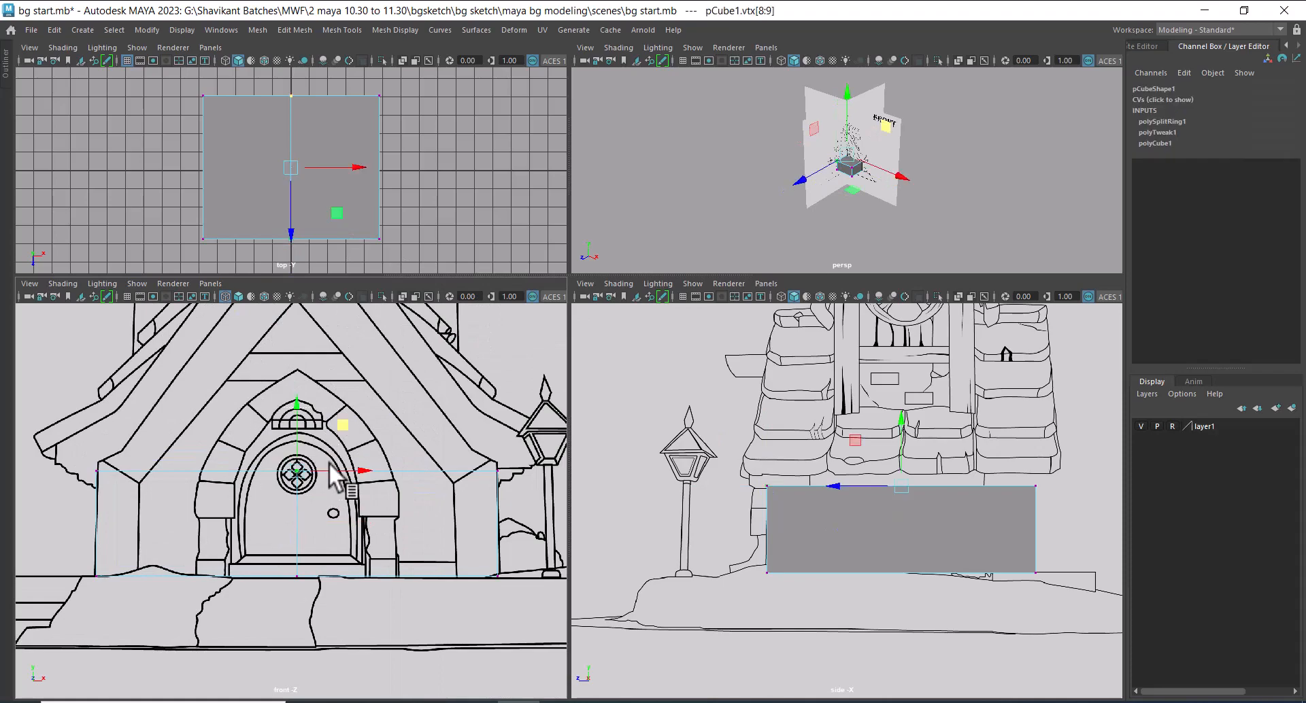
key("ctrl+space")
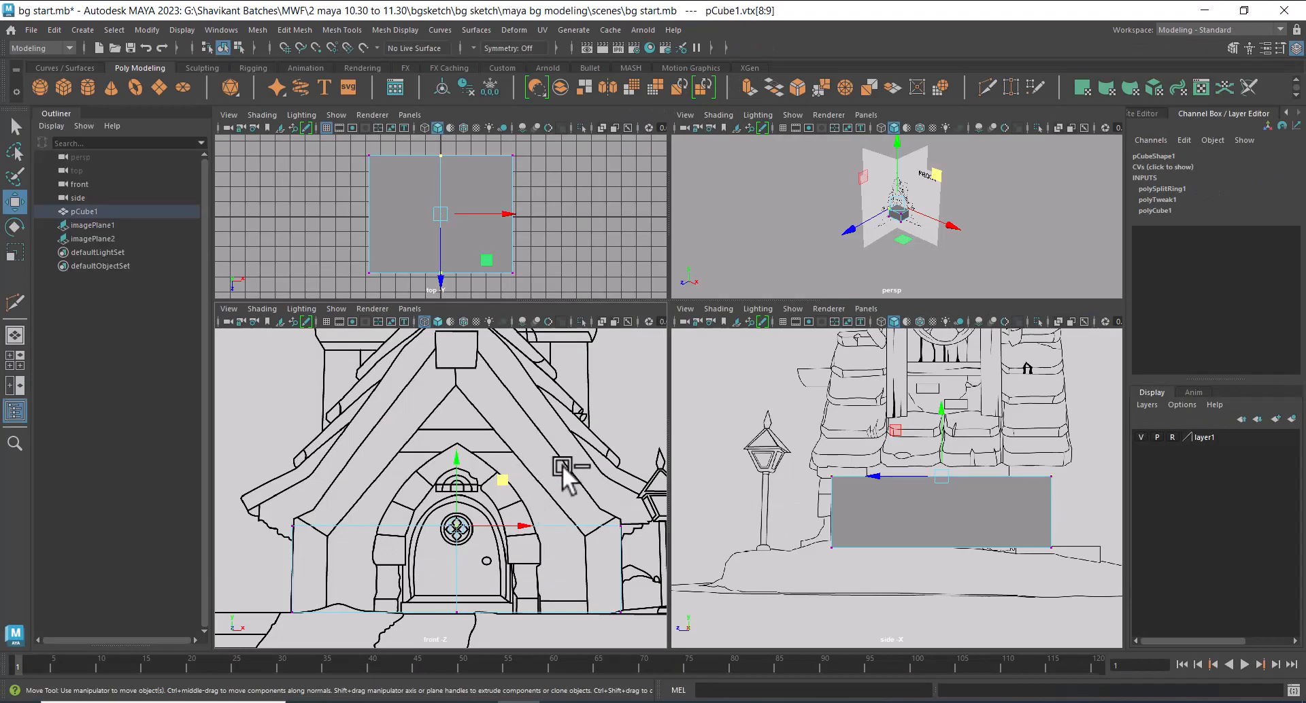
key("ctrl+space")
key("space")
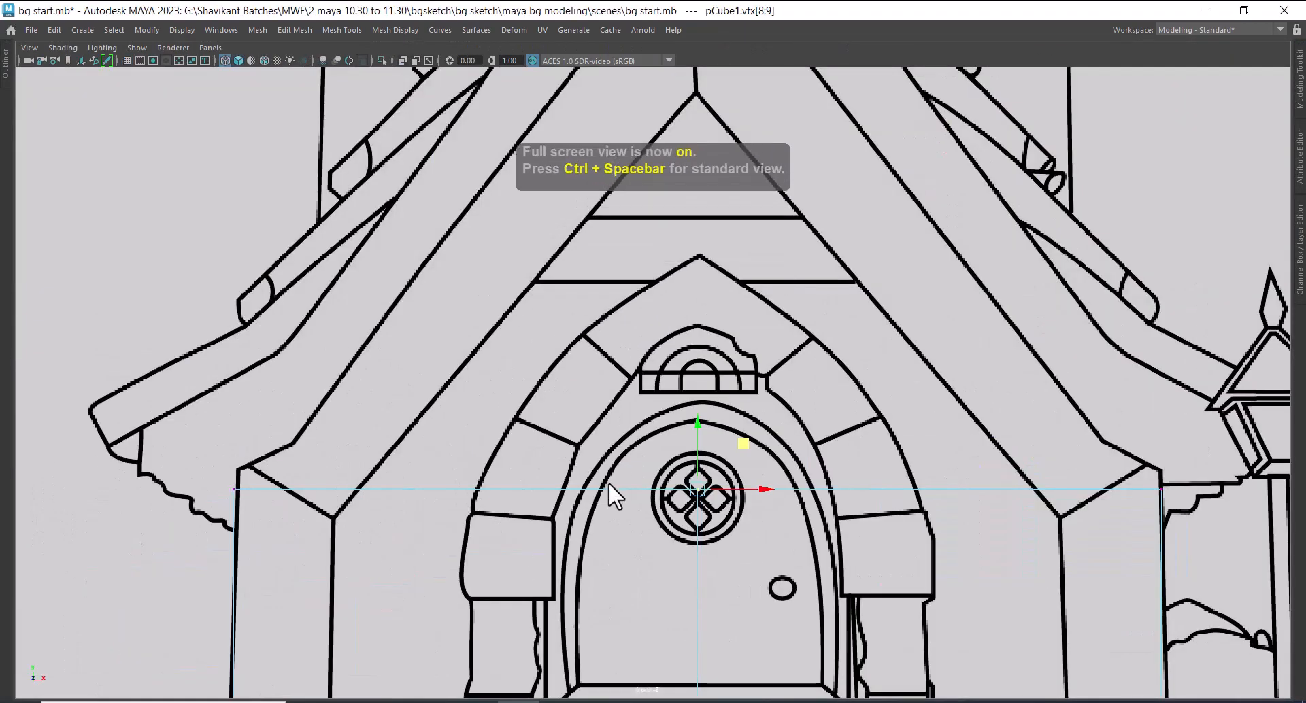
scroll(800, 456, "down", 5)
scroll(765, 528, "up", 3)
left_click_drag(677, 401, 683, 106)
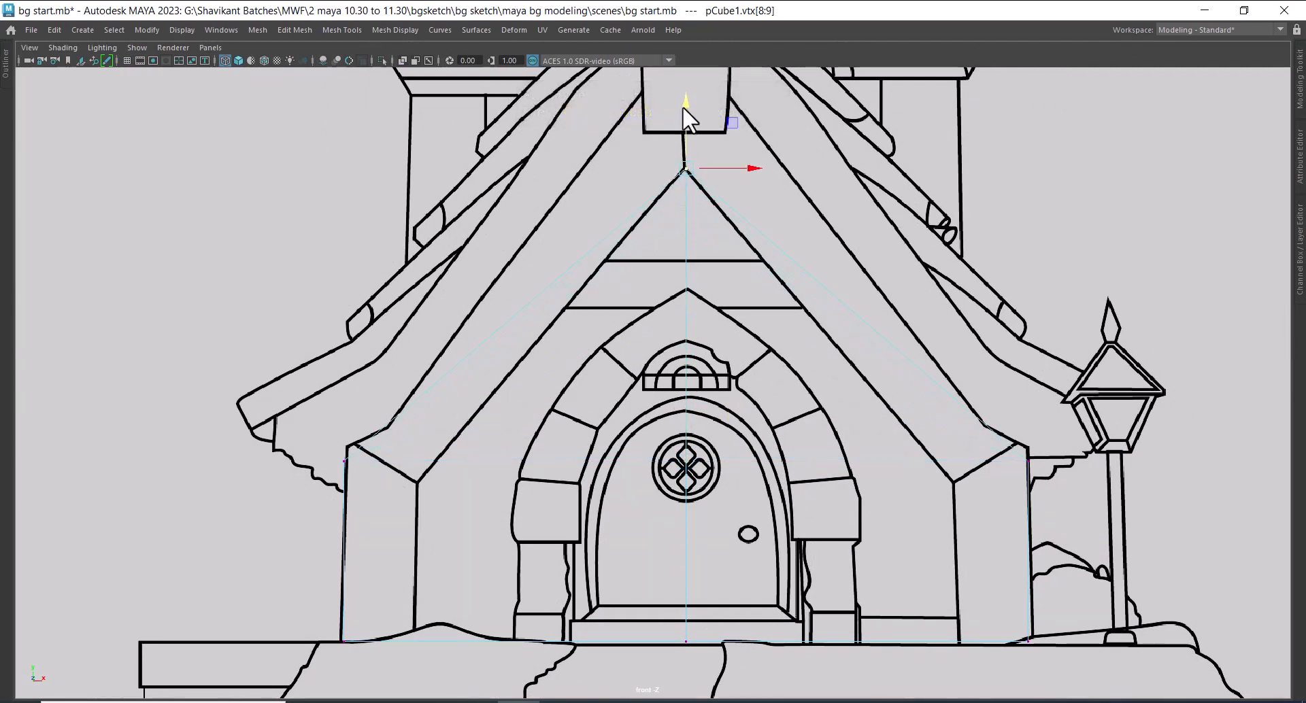
middle_click_drag(696, 259, 678, 447, "alt")
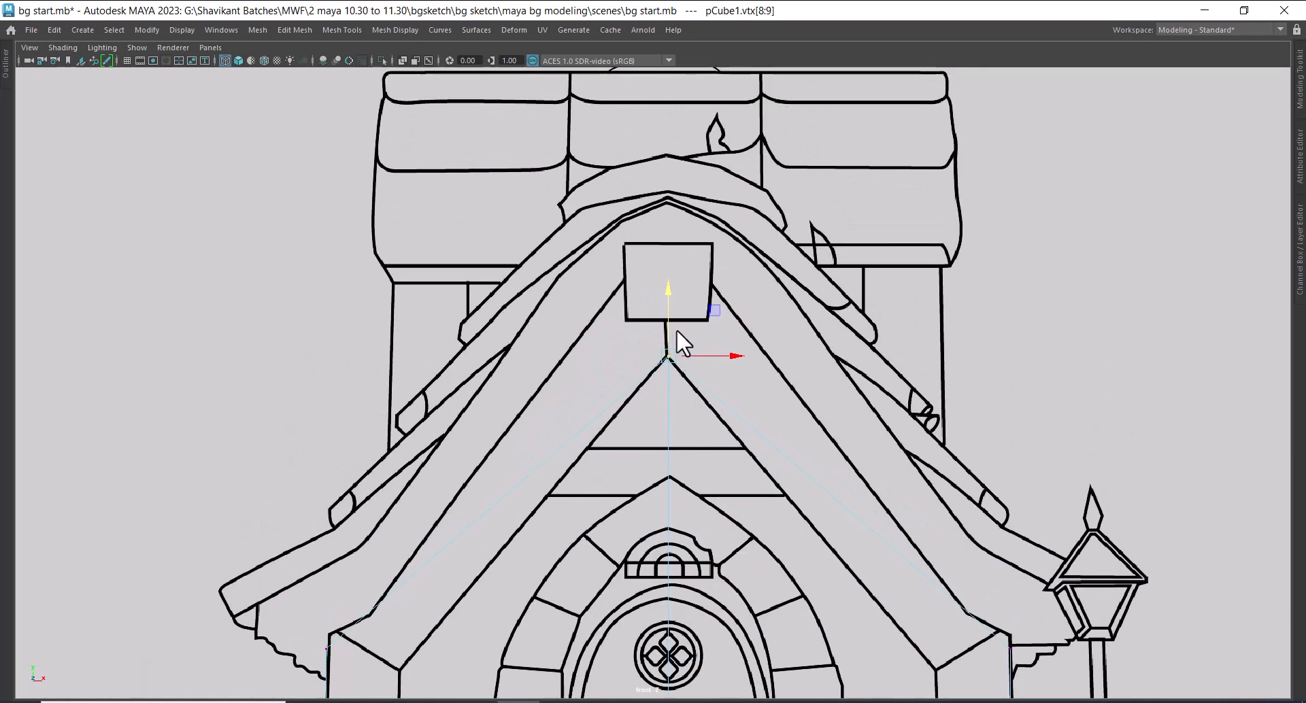
left_click_drag(667, 297, 668, 235)
left_click_drag(655, 186, 650, 170)
key("a")
key("space")
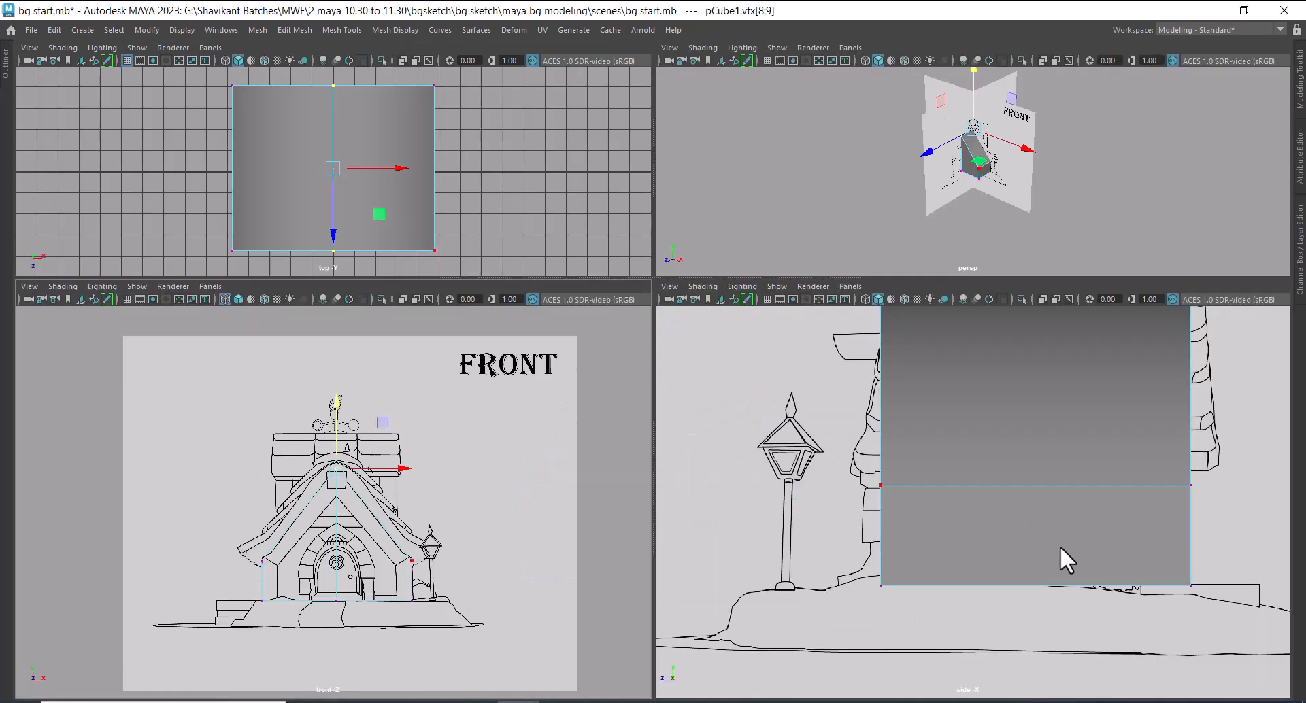
Switch to the sourceimages folder and open front.jpg in the image viewer to check the sketch
mouse_move(487, 700)
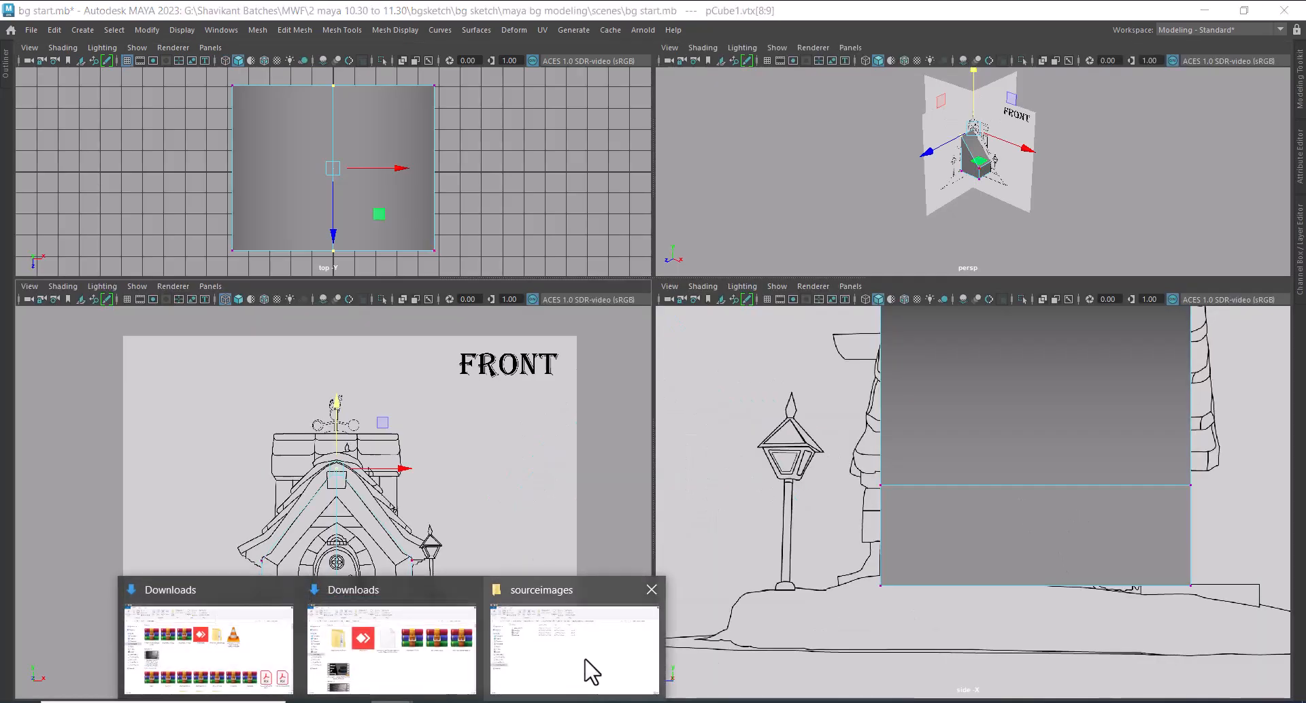
left_click(591, 667)
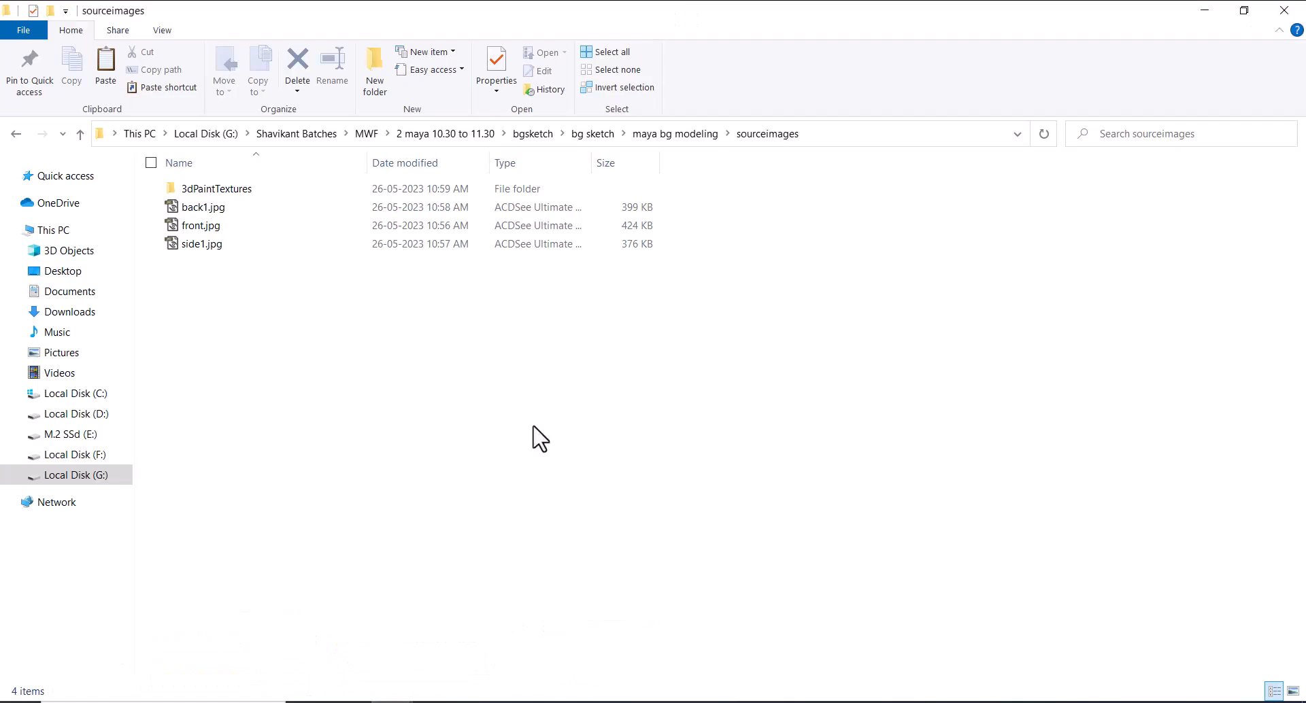
double_click(208, 227)
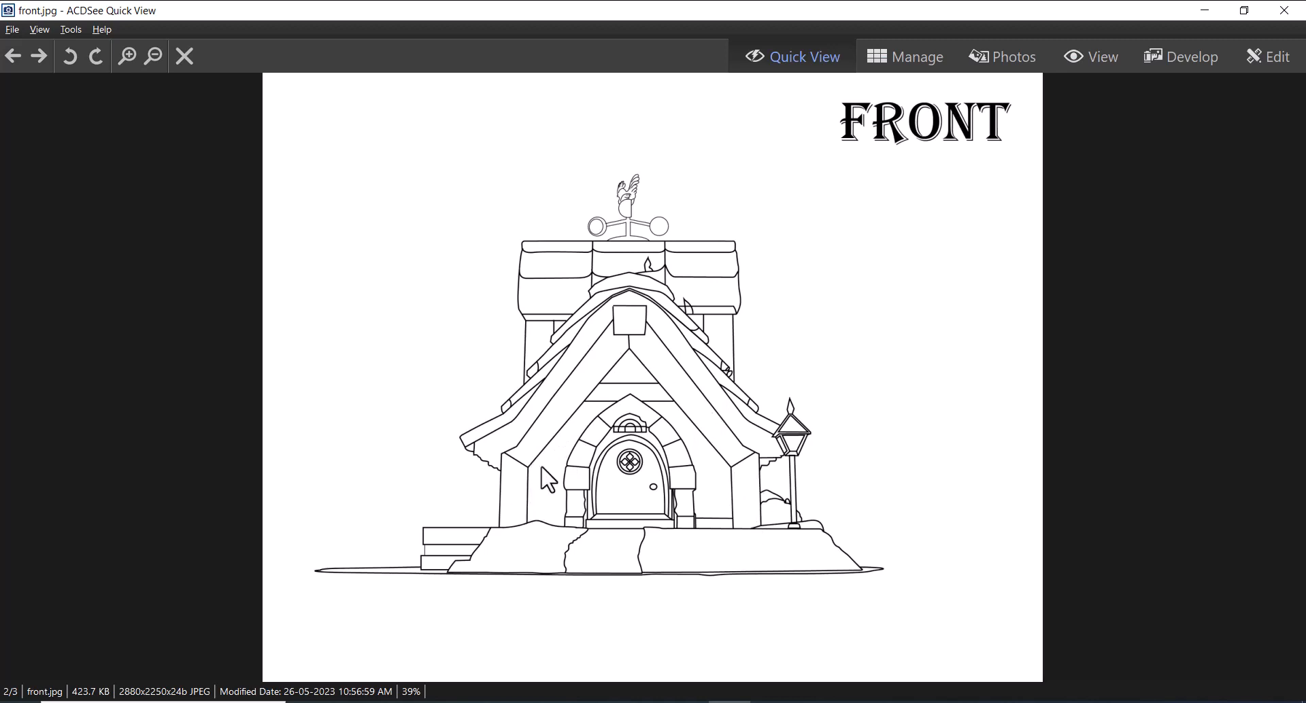
double_click(1080, 12)
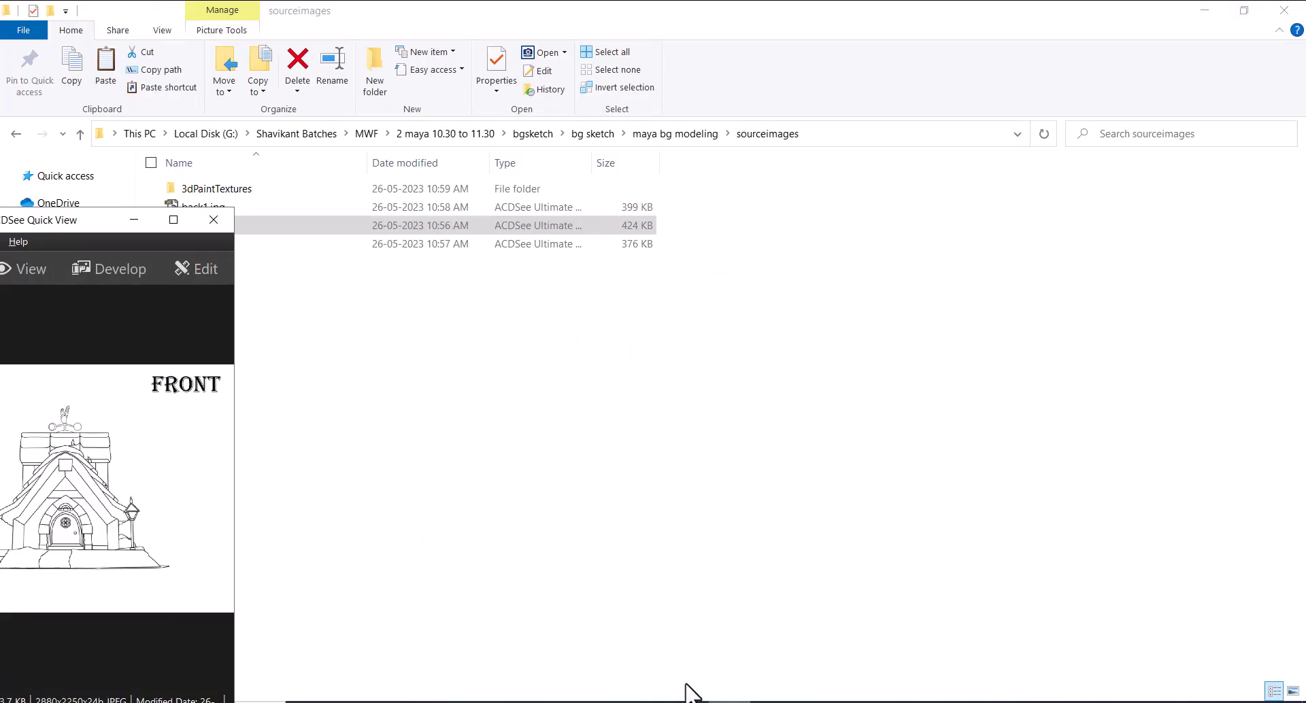
left_click_drag(113, 241, 566, 108)
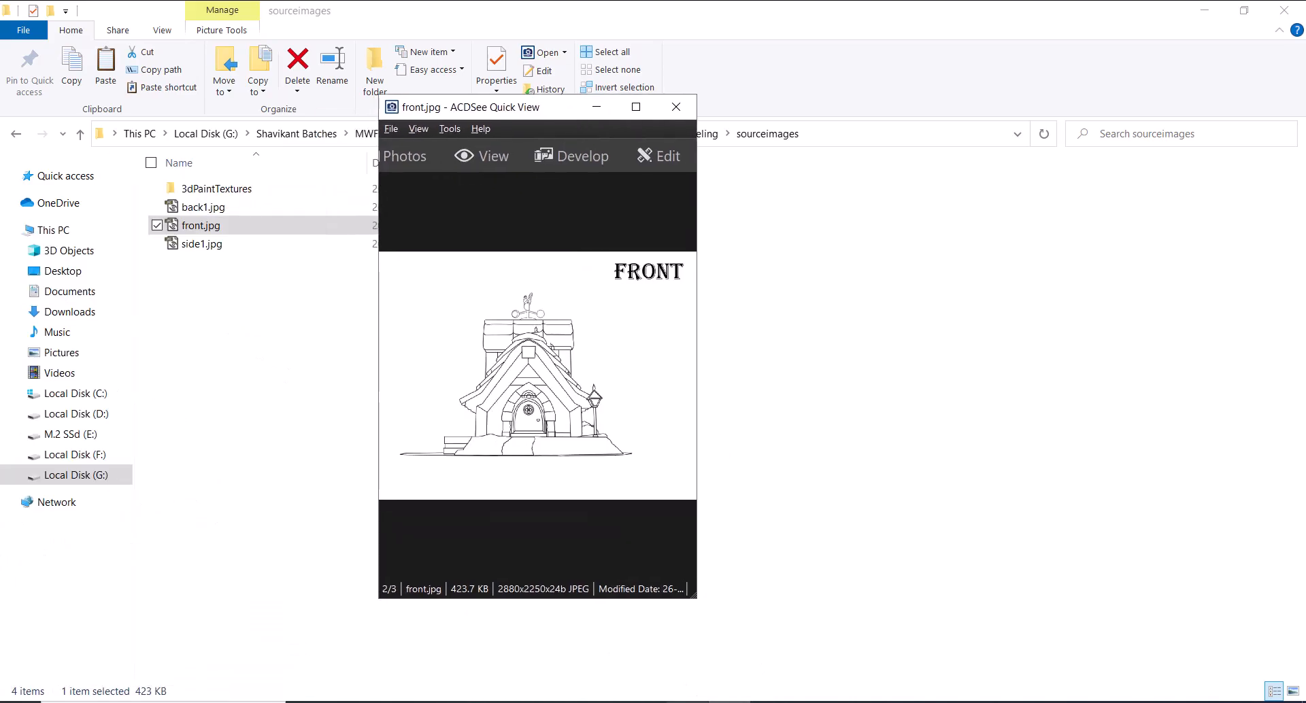
Switch to Photoshop and reposition the window of the colour-marked front.jpg sketch
left_click(687, 702)
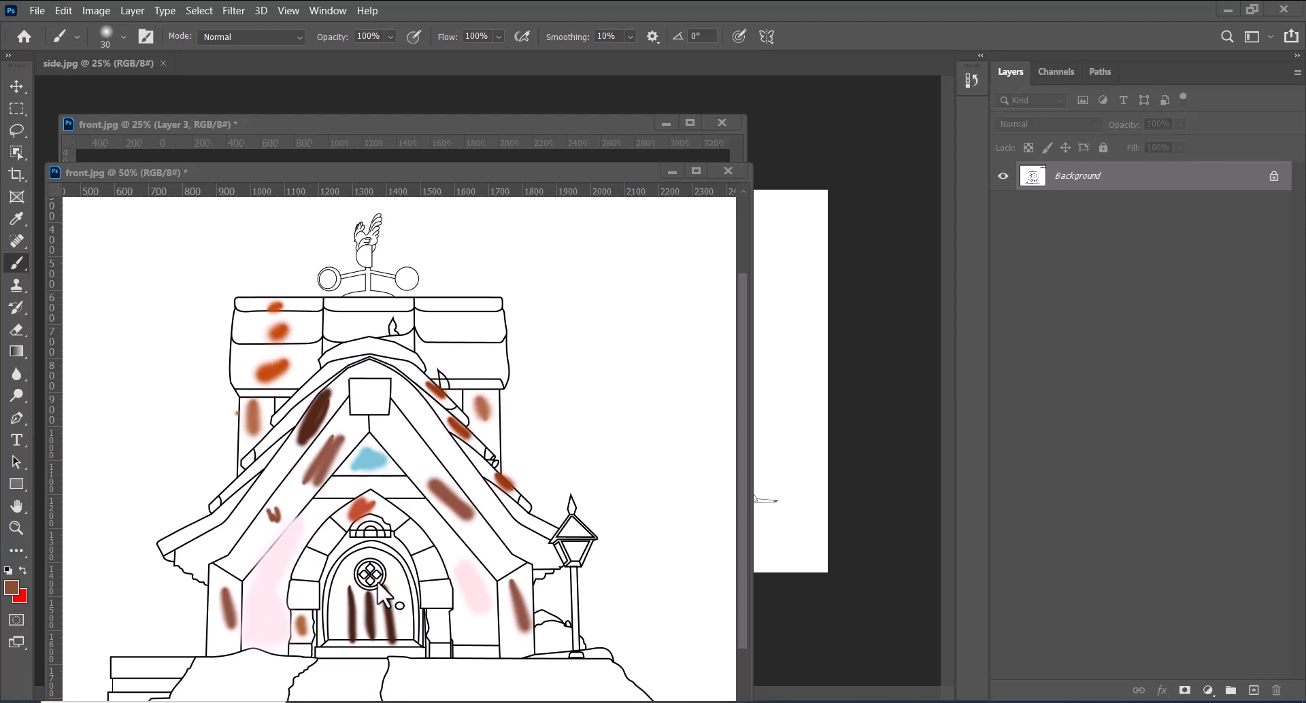
mouse_move(488, 181)
left_mouse_down()
mouse_move(635, 162)
mouse_move(628, 154)
left_mouse_up()
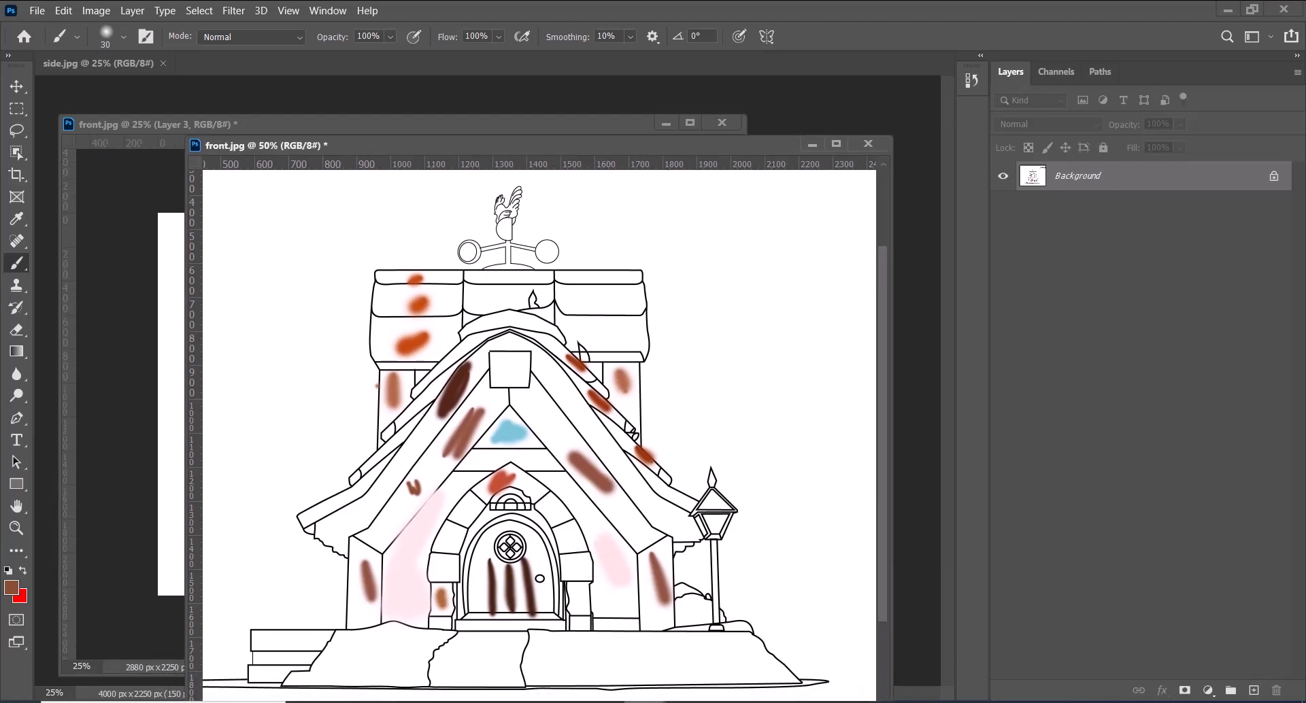
left_click(645, 220)
key("ctrl+z")
Save the colour-marked sketch on the computer as the JPEG front1.jpg in the sourceimages folder
key("ctrl+s")
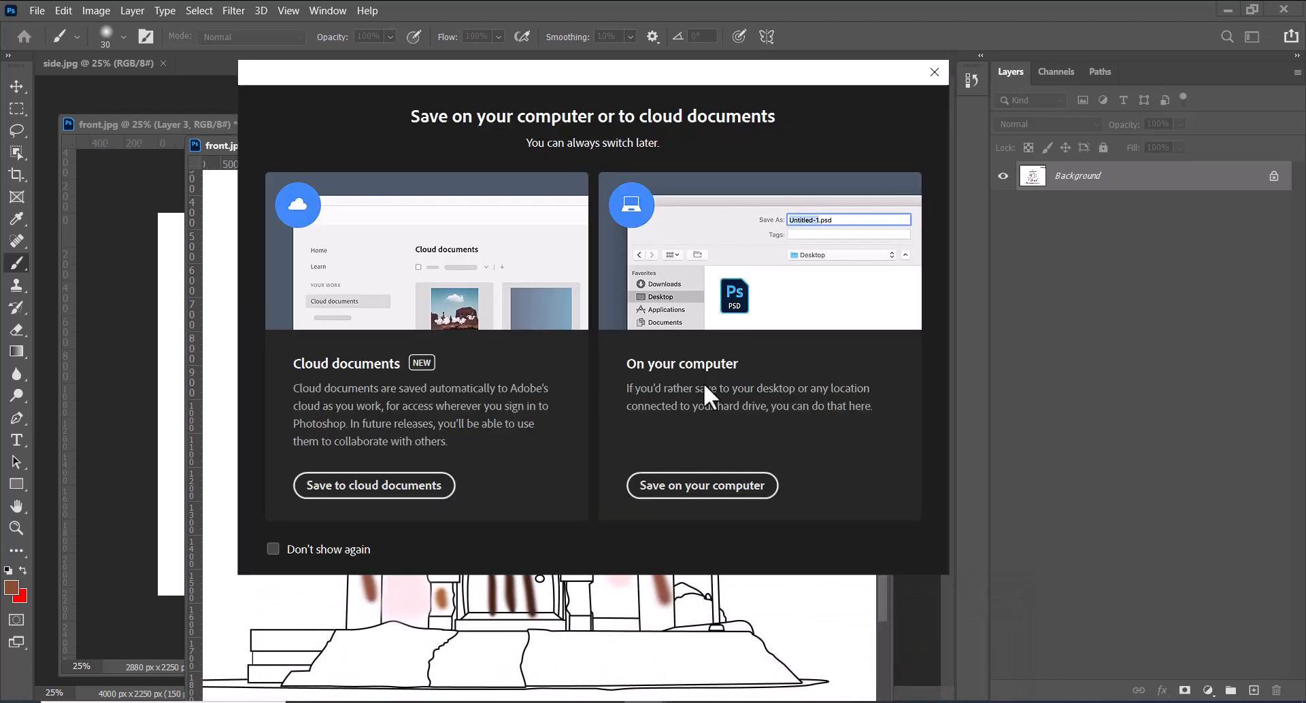
left_click(715, 486)
left_click(340, 497)
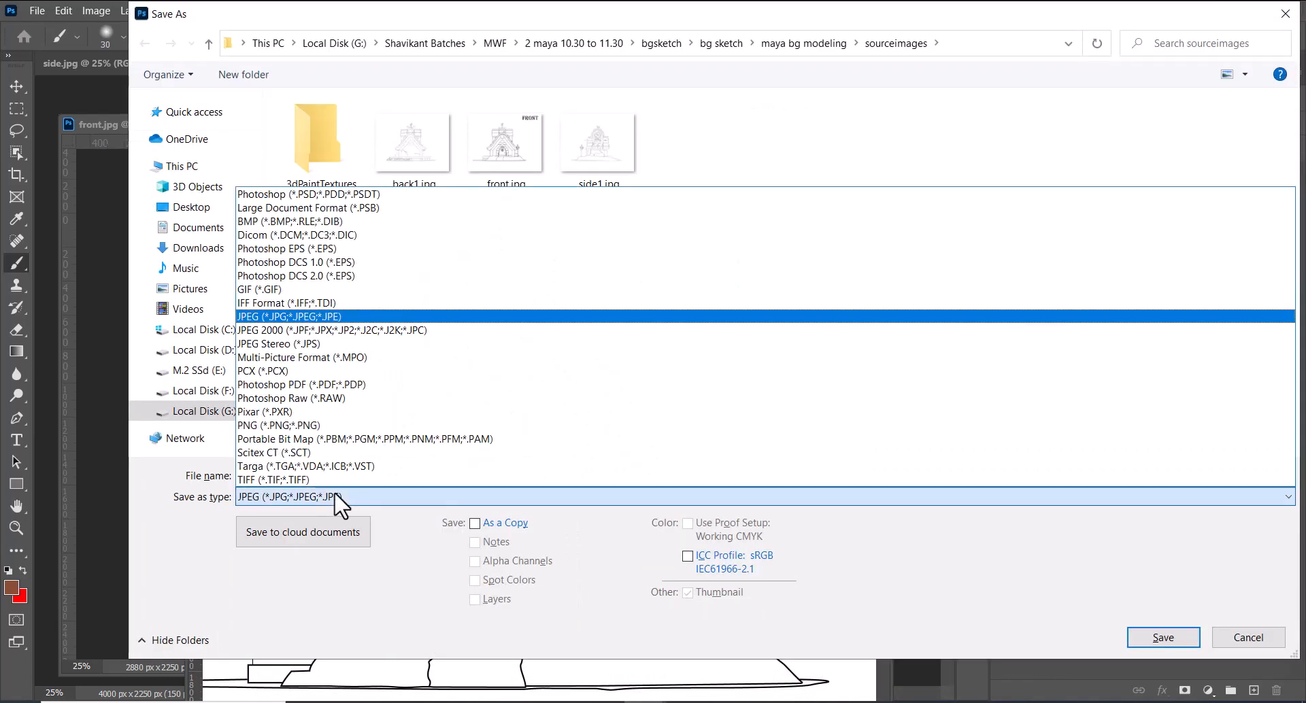
left_click(340, 500)
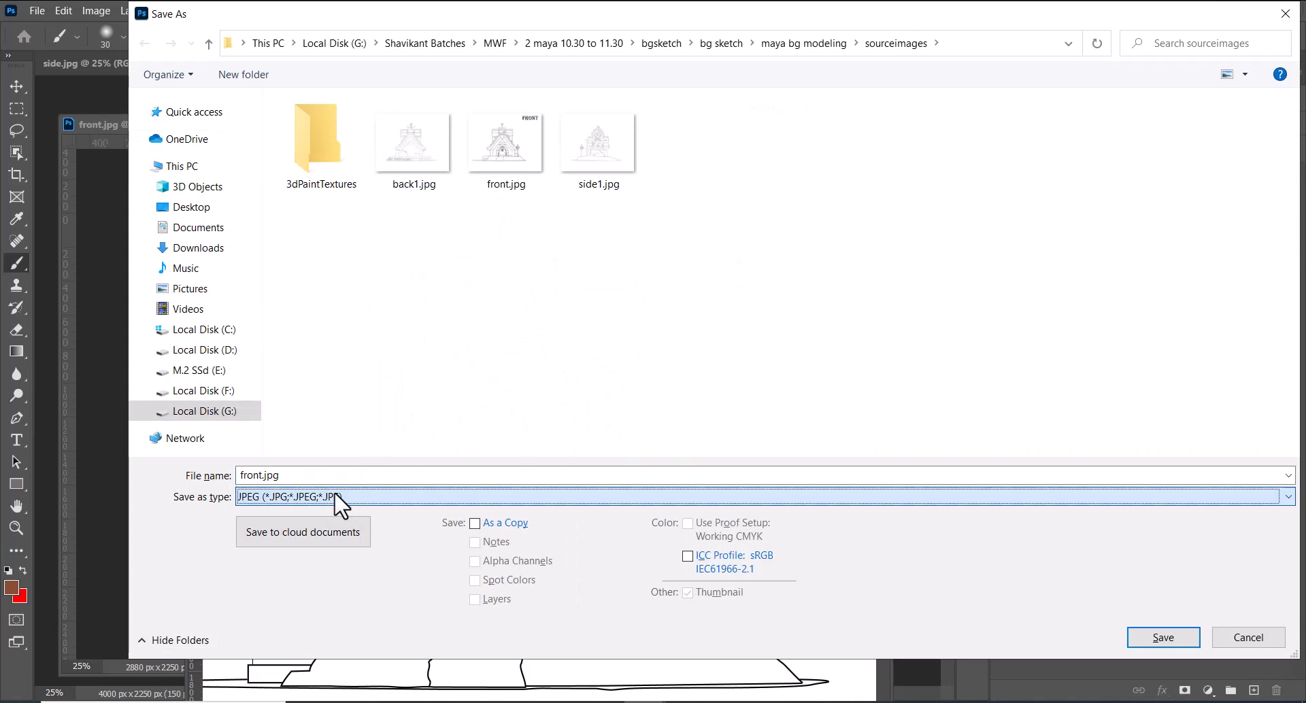
left_click(515, 162)
left_click(266, 474)
left_click(261, 474)
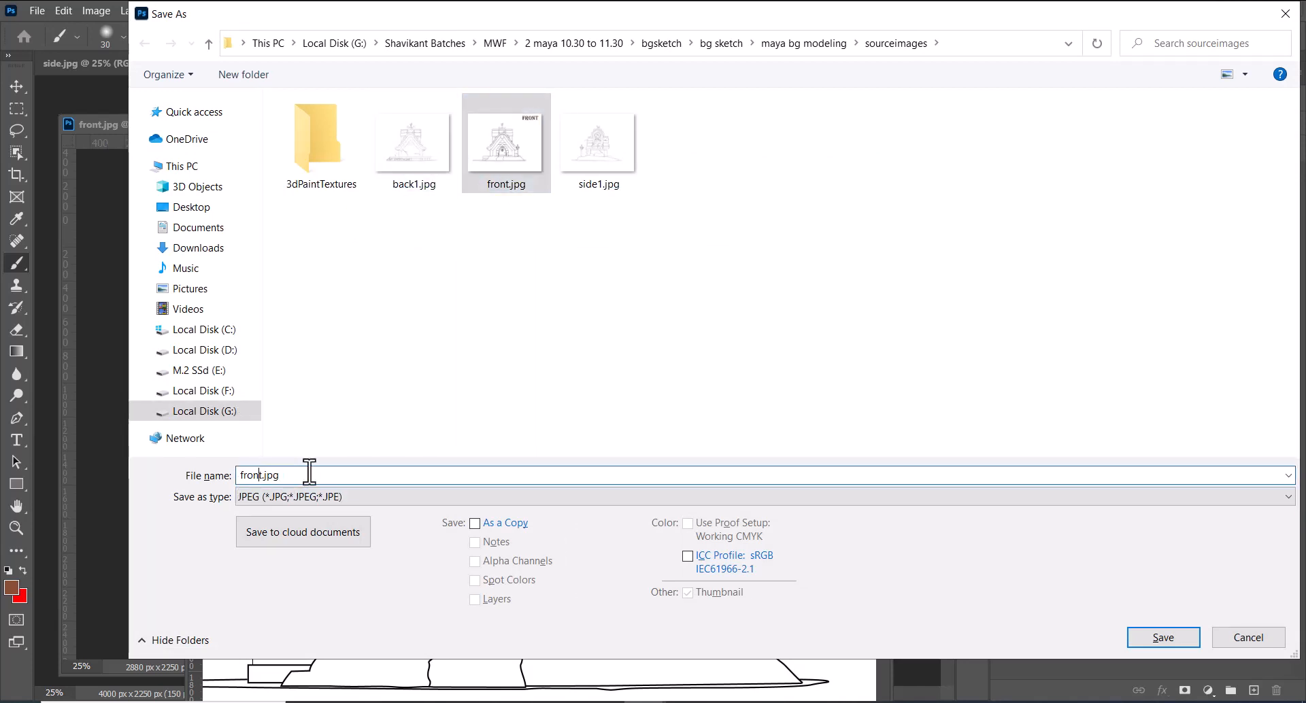
type("1")
key("Return")
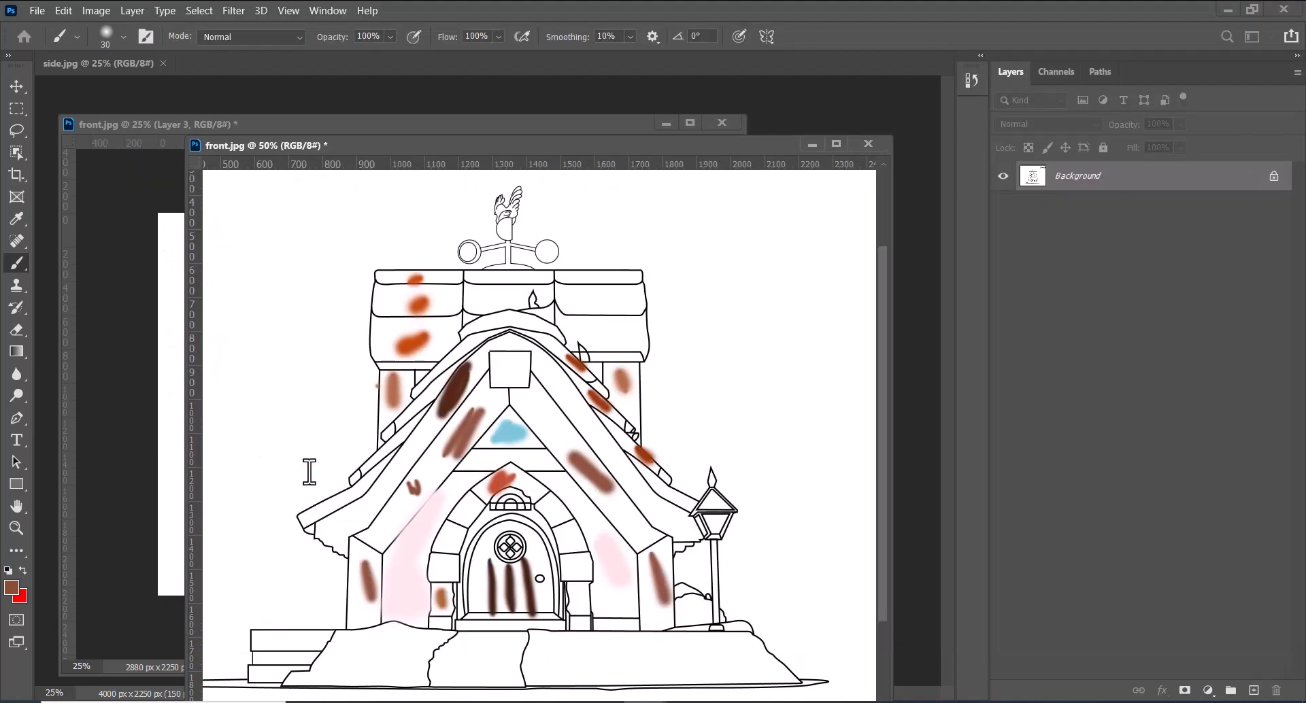
key("Return")
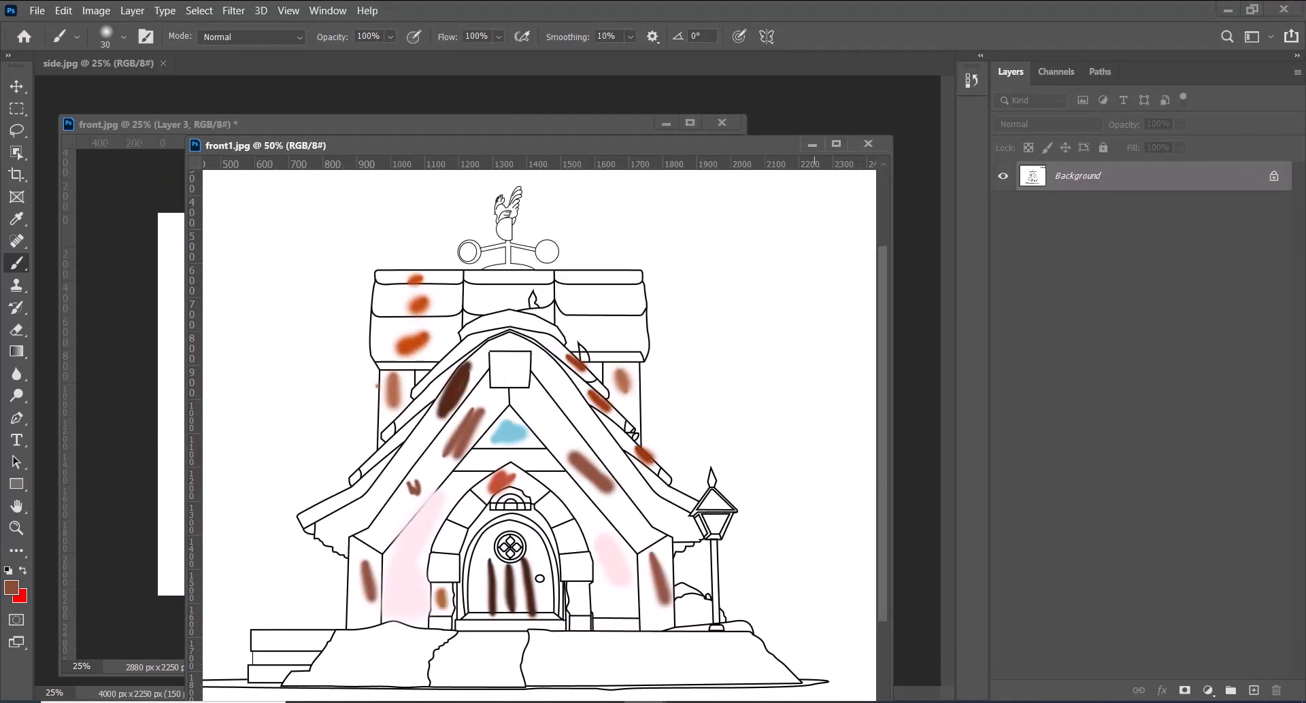
Switch back to Maya and display the side view in wireframe so the sketch shows through the wall block
key("alt+Tab")
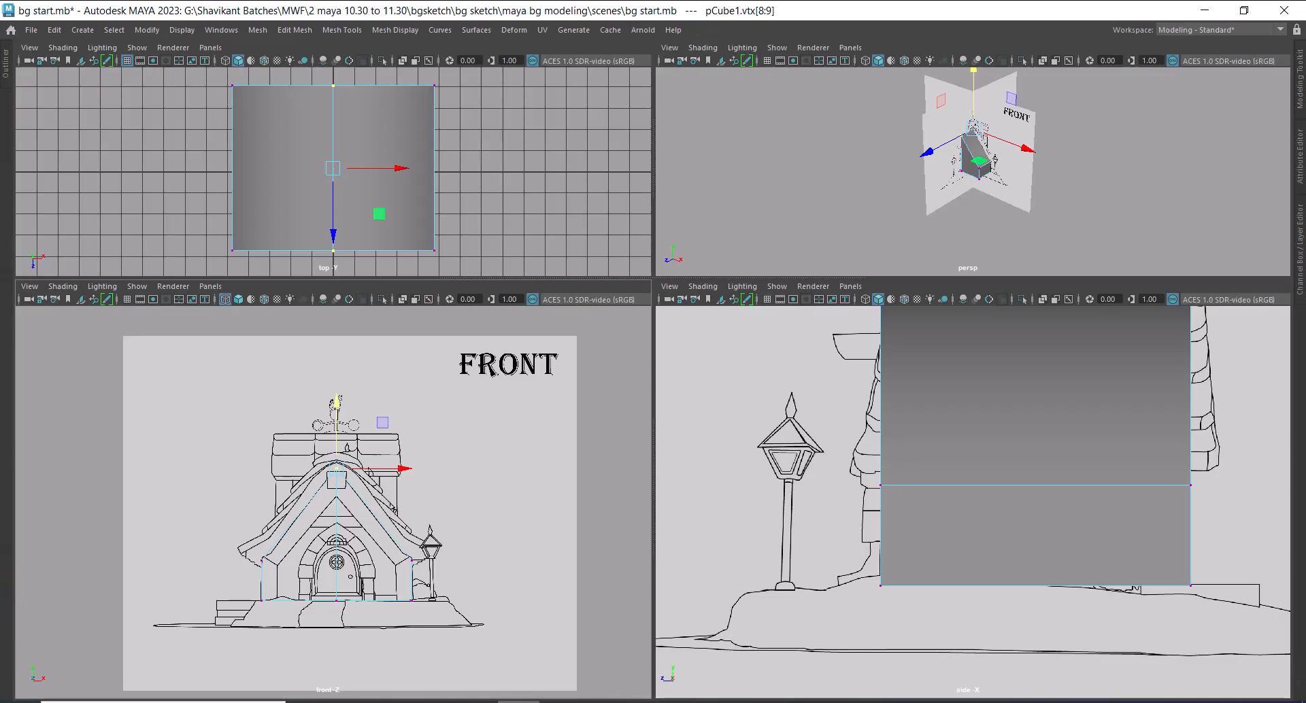
scroll(408, 563, "up", 3)
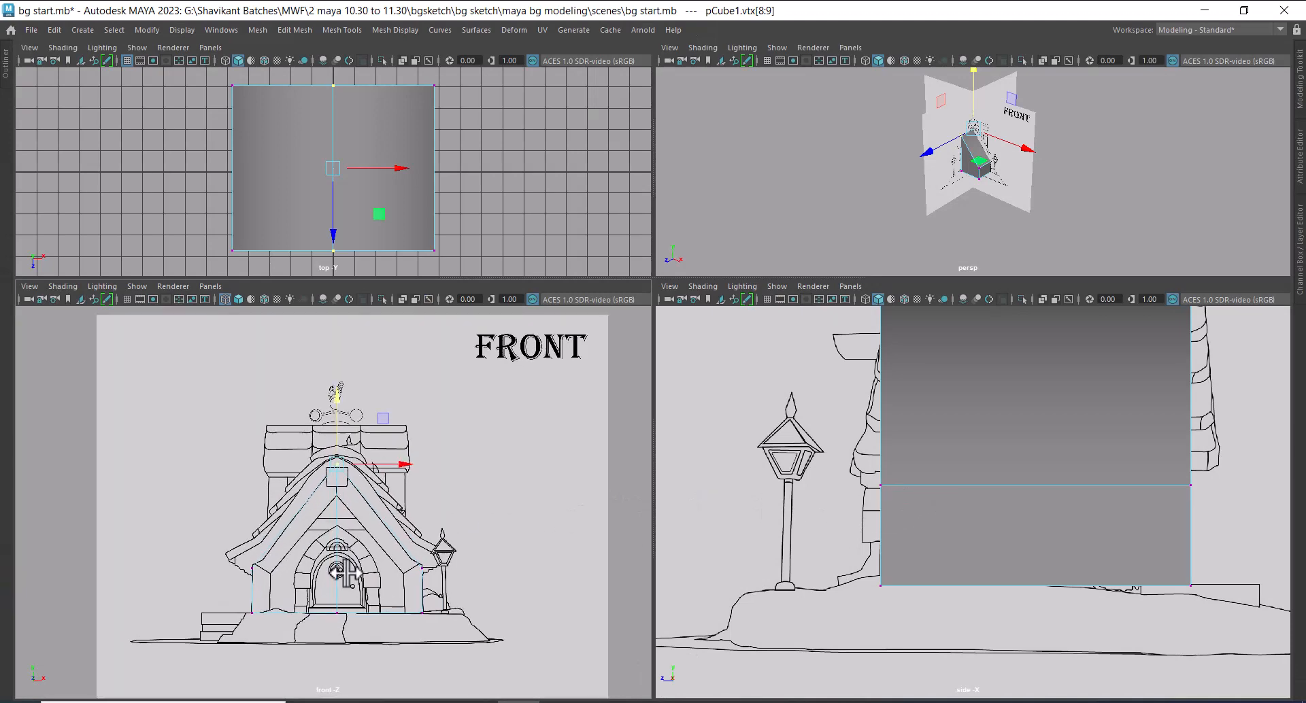
scroll(408, 563, "up", 2)
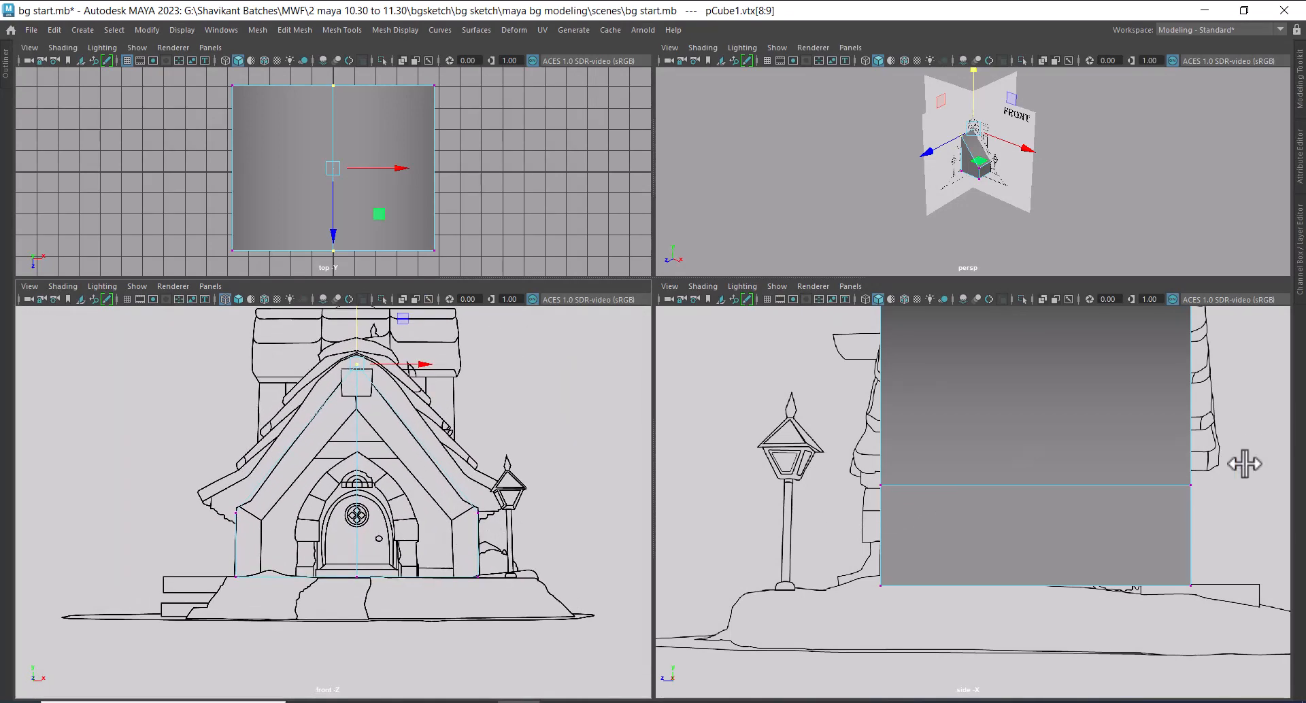
scroll(1048, 527, "up", 1)
key("4")
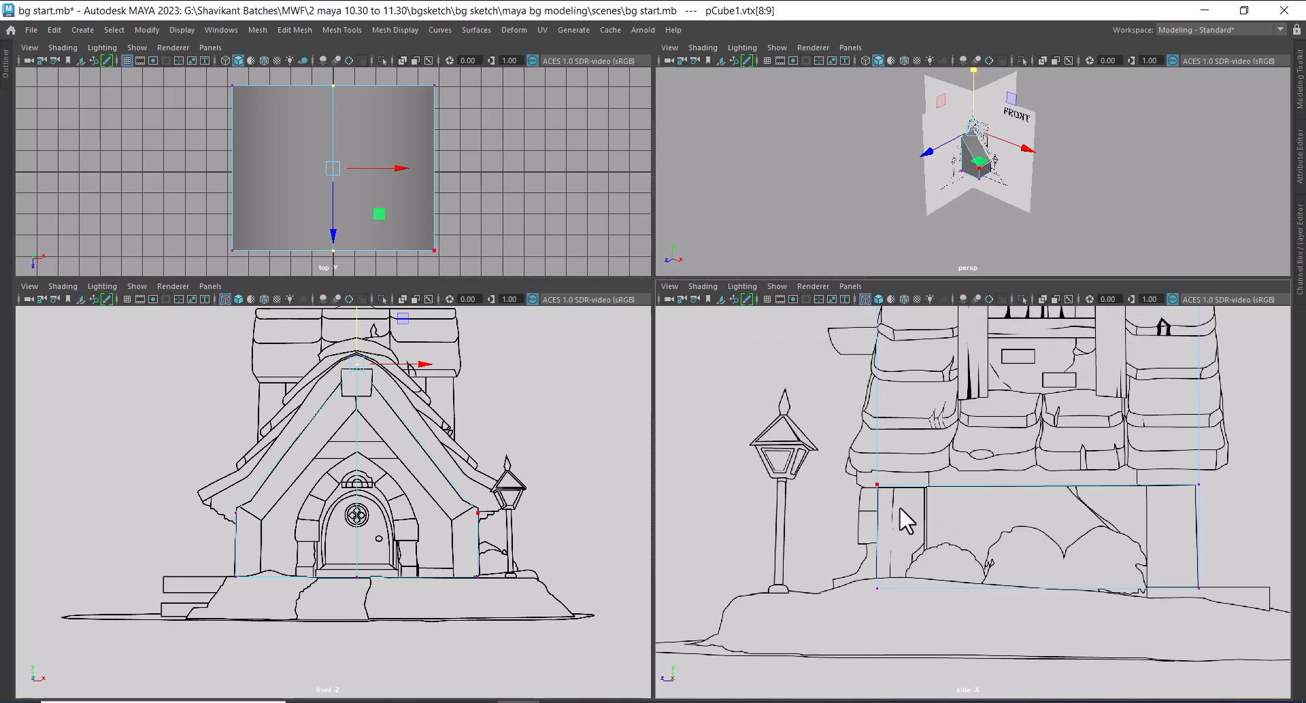
scroll(982, 198, "up", 6)
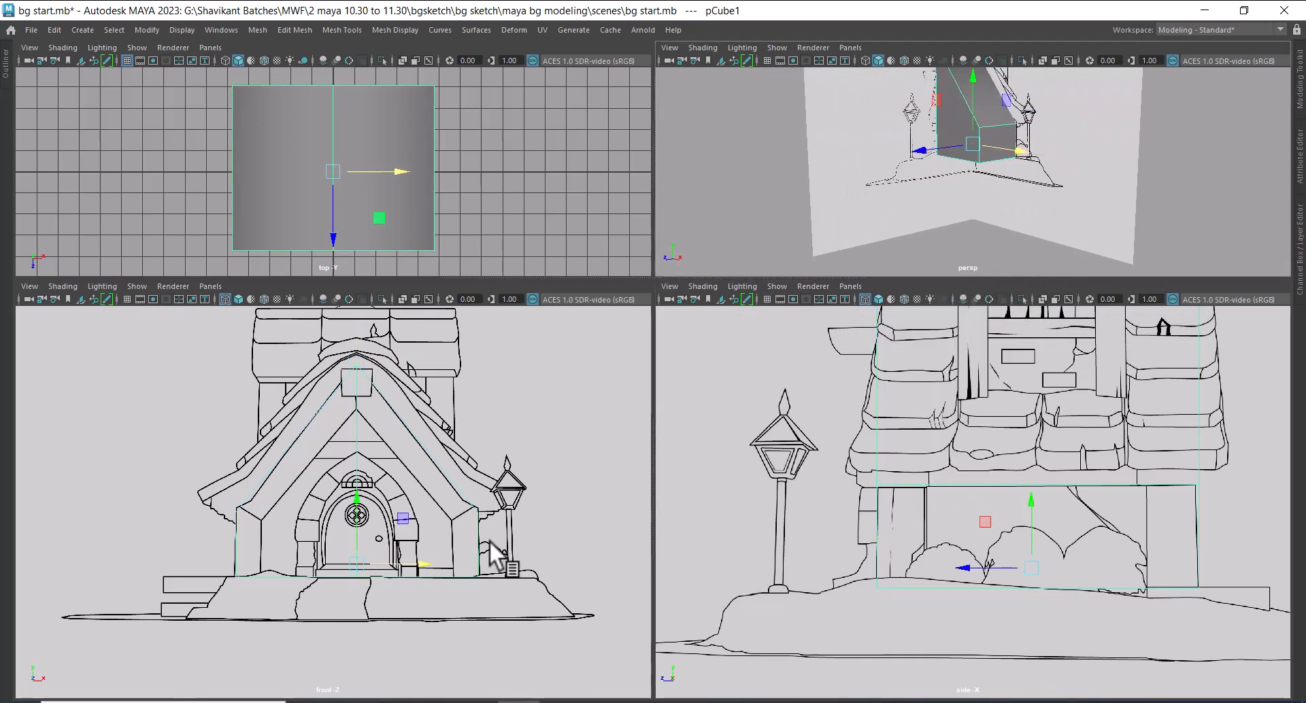
Duplicate the gabled wall block and scale the copy's depth down to the front post's thickness in the side sketch
left_click(598, 509)
left_click(455, 484)
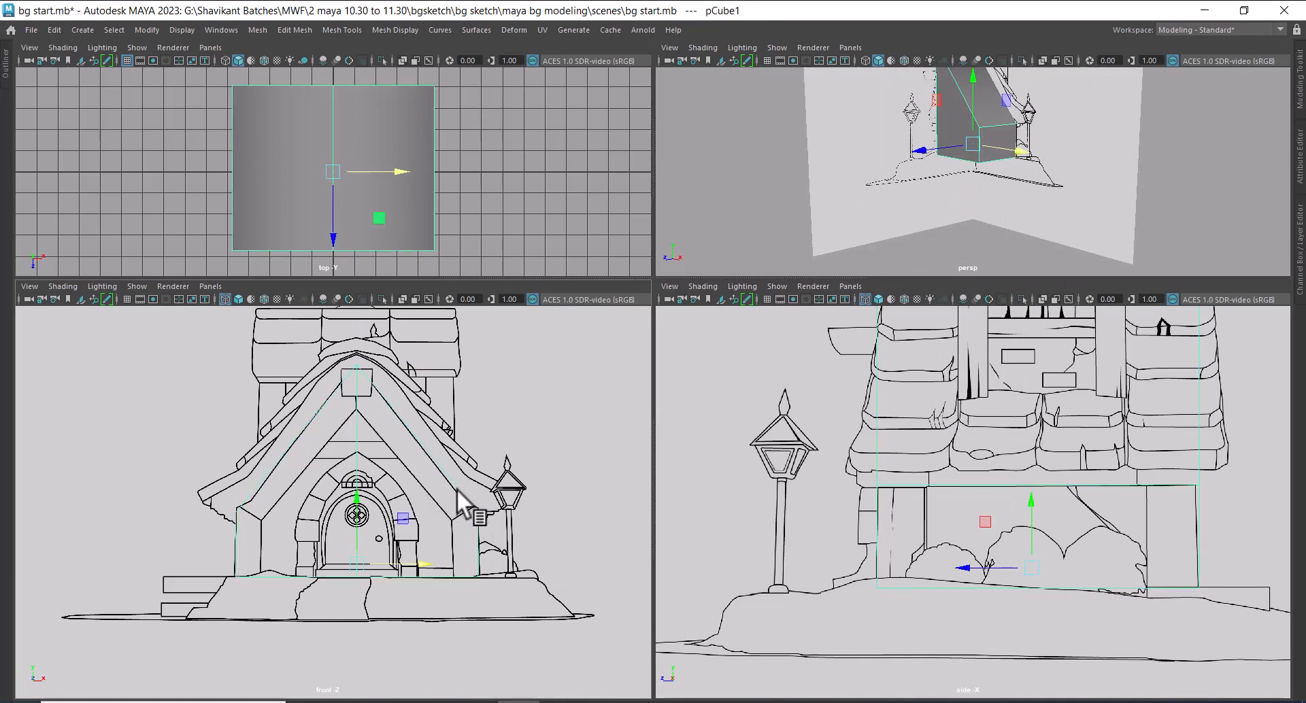
scroll(470, 574, "up", 2)
scroll(952, 589, "up", 1)
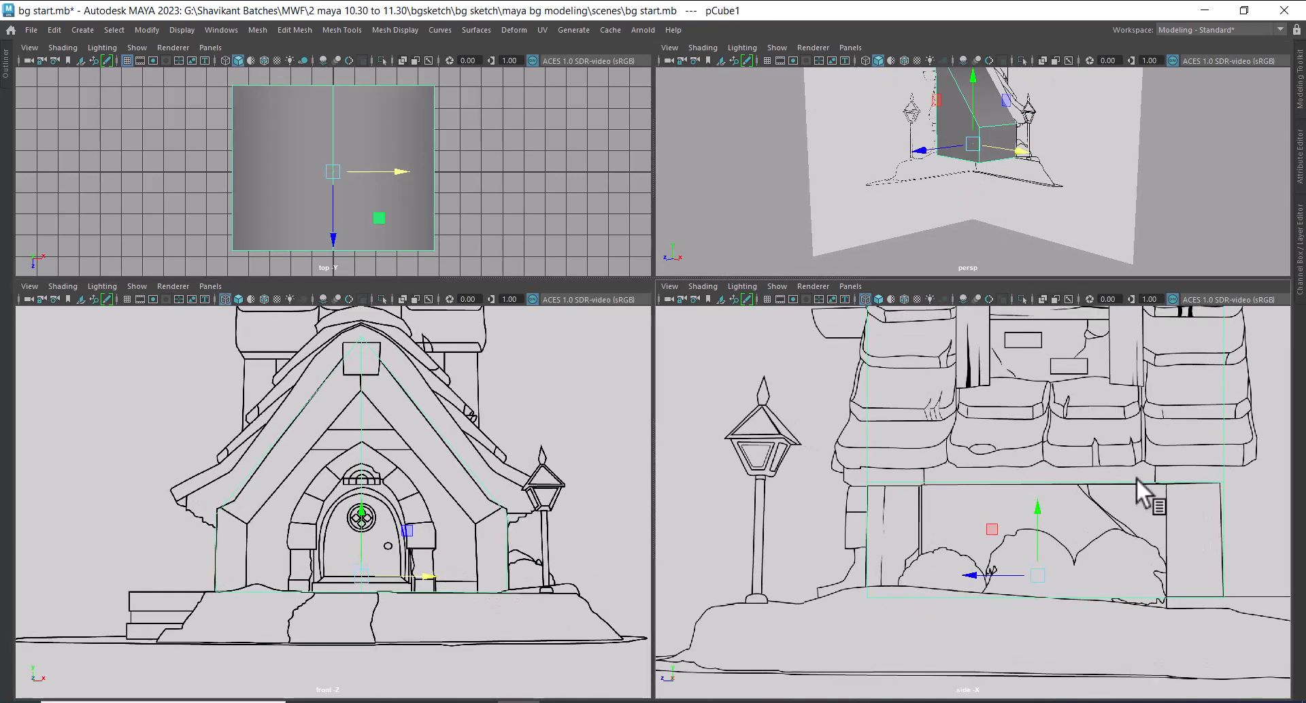
scroll(911, 548, "up", 3)
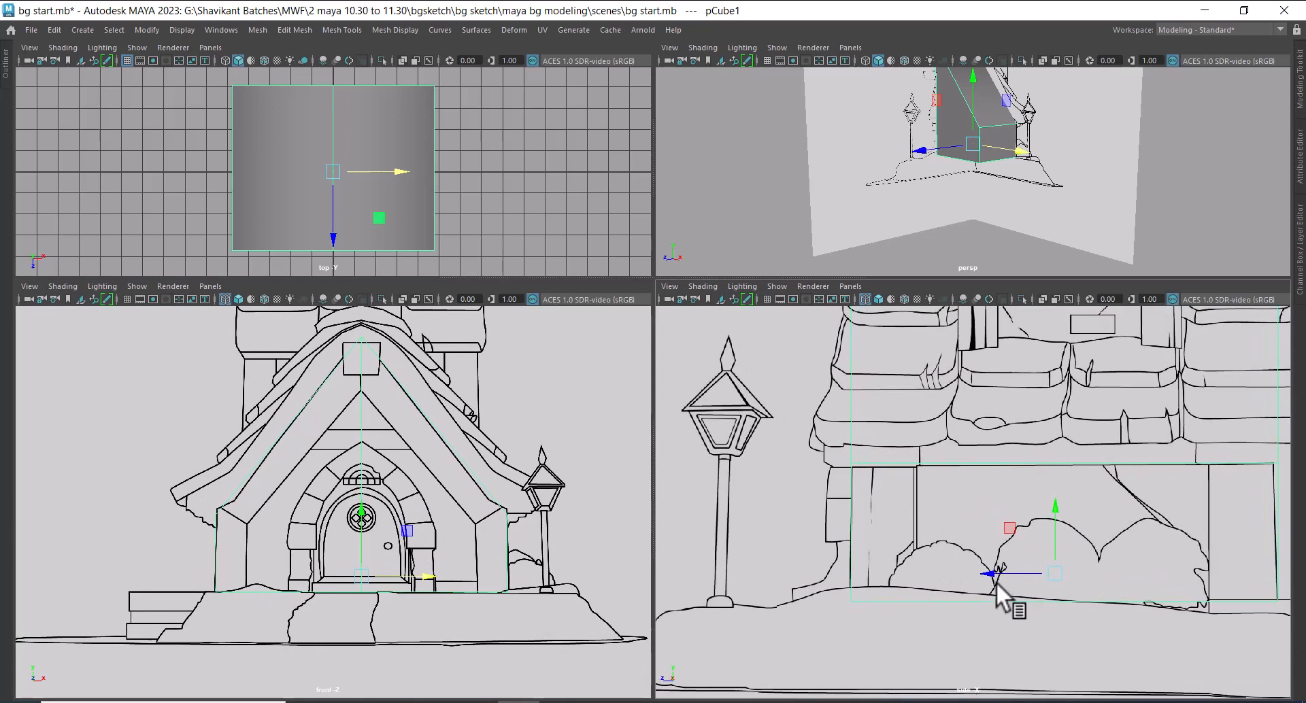
key("r")
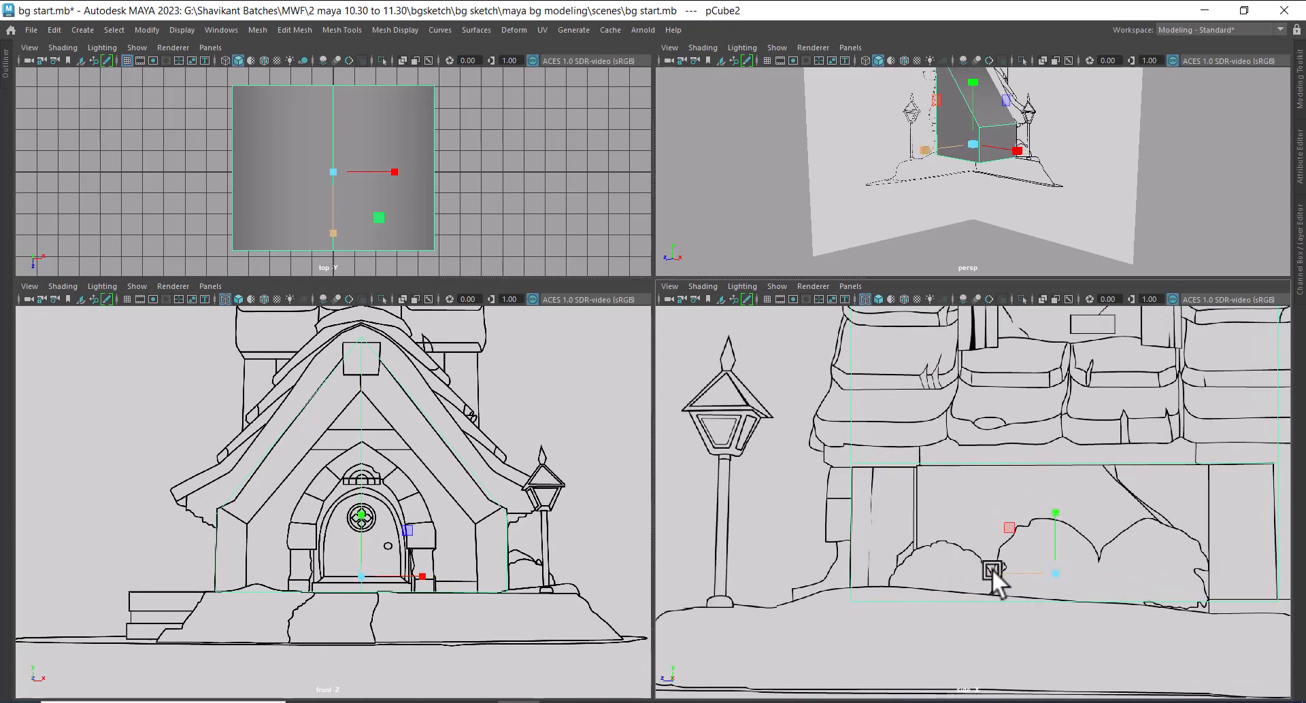
left_click_drag(991, 568, 852, 546)
key("w")
Clear the full-size block from view and move the thin gabled slab forward onto the front post in the side sketch
left_click_drag(1106, 589, 1092, 654)
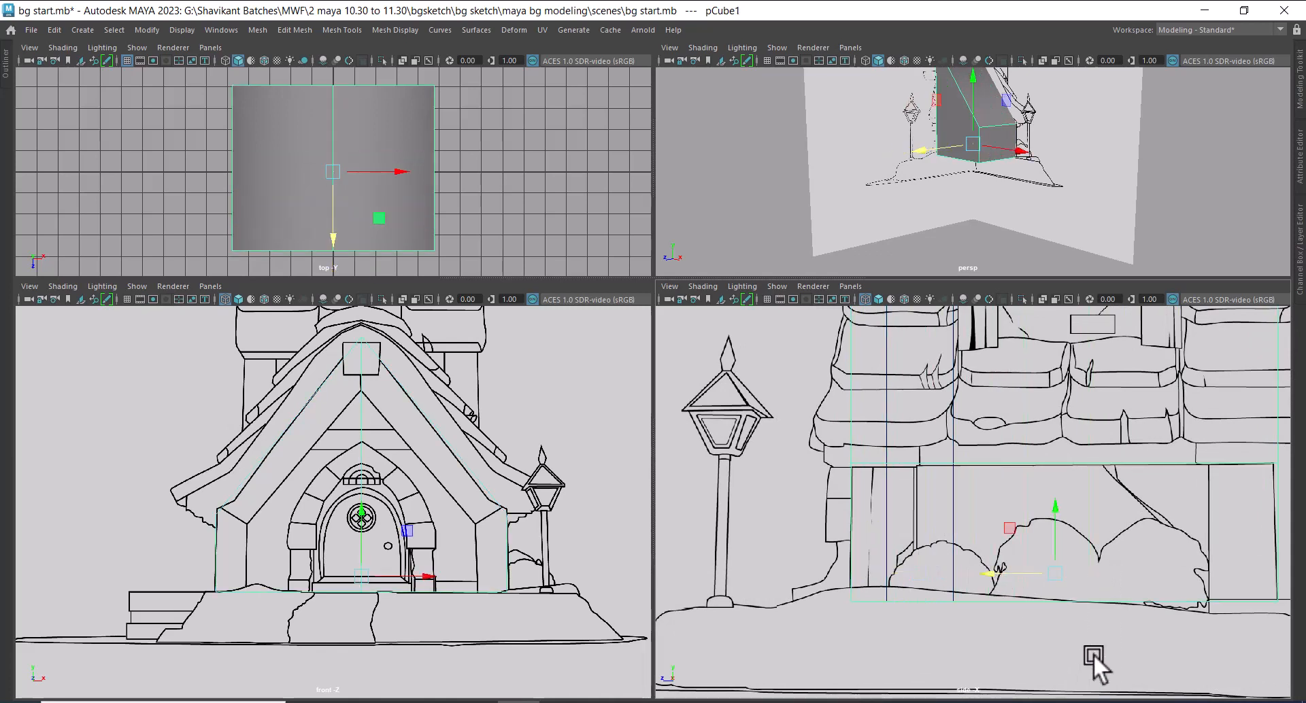
key("ctrl+z")
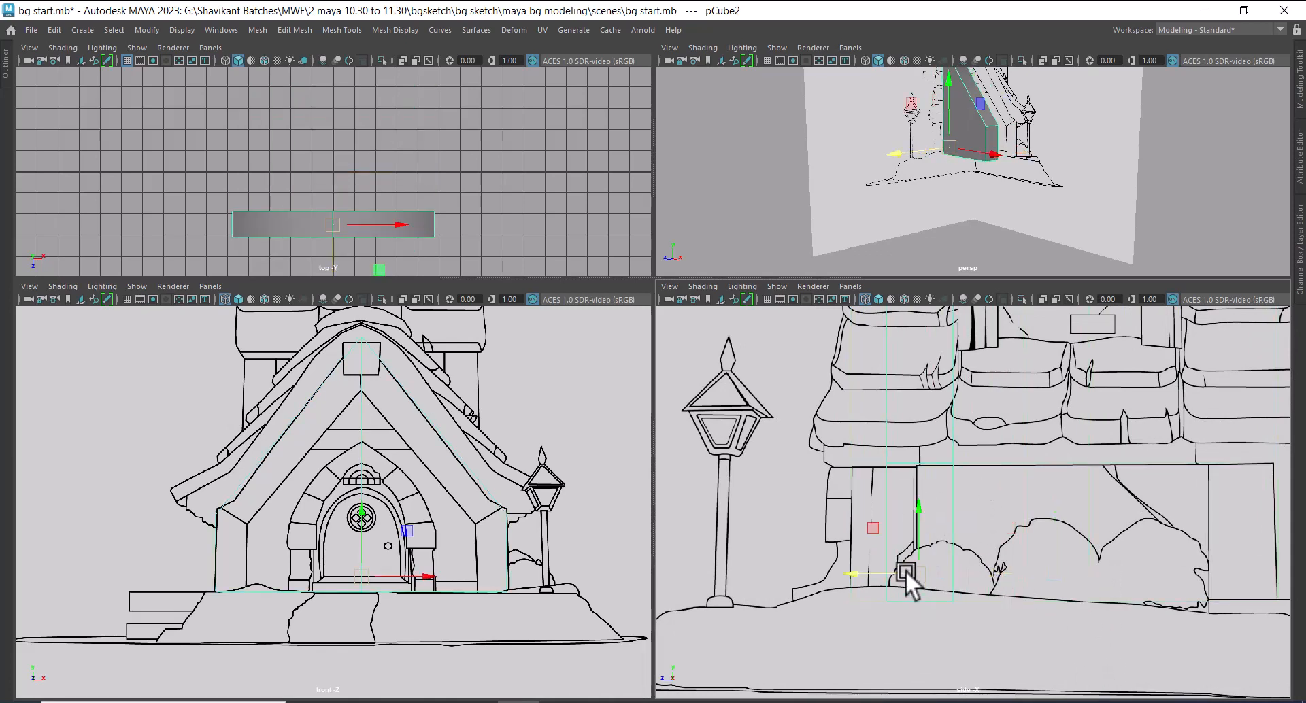
left_click_drag(851, 572, 815, 567)
left_click_drag(1107, 238, 1072, 163, "alt")
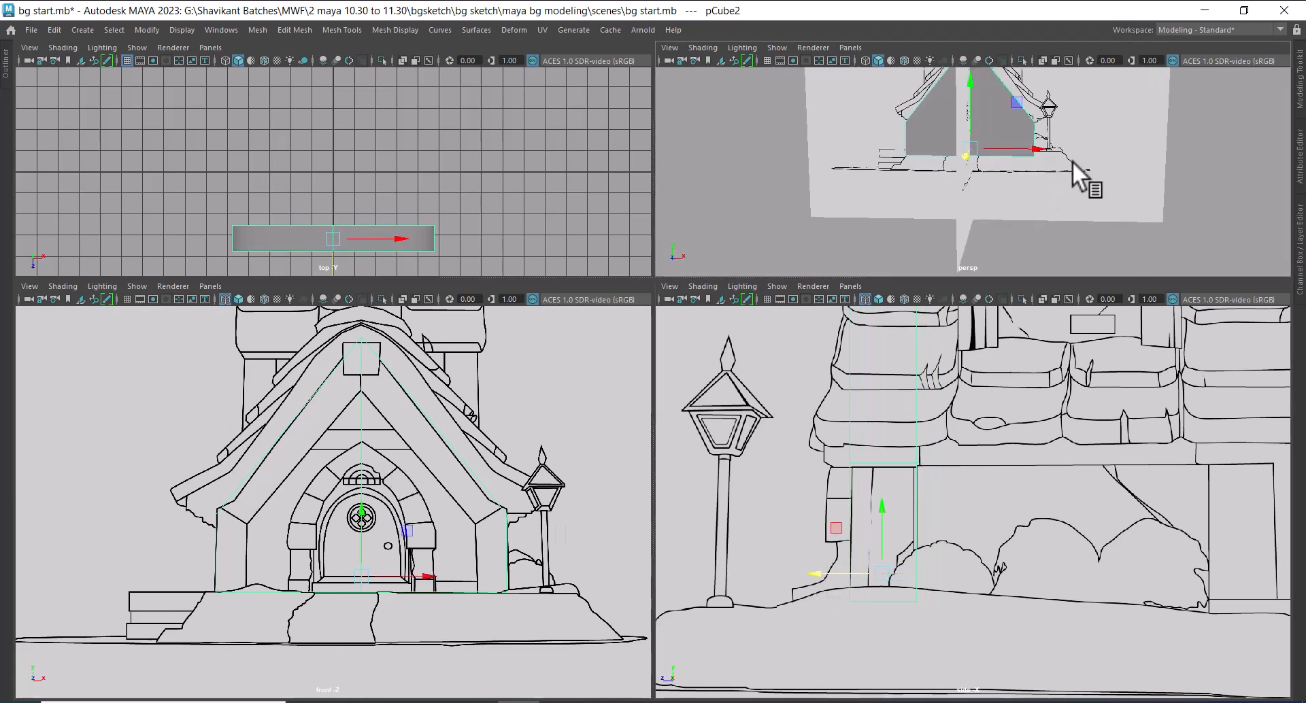
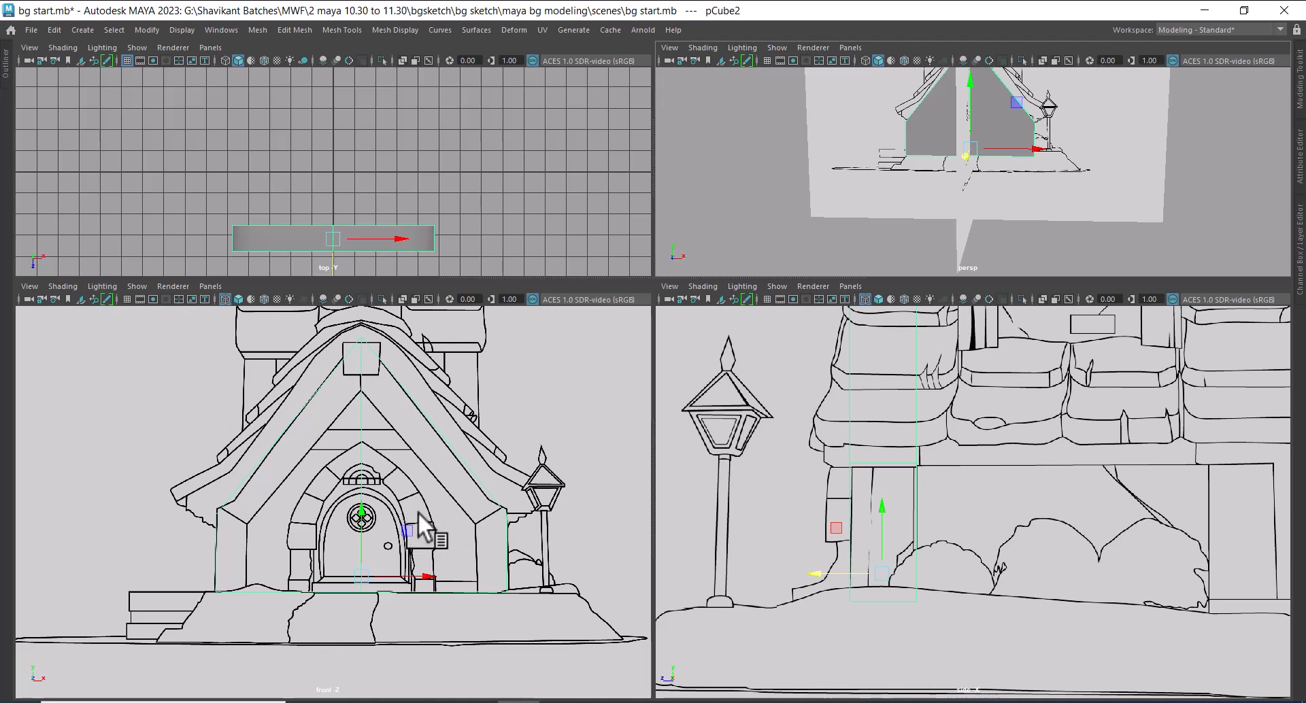
Insert a vertical edge loop in the gabled slab near the inner edge of the post in the front sketch
right_click_drag(423, 541, 451, 610, "alt")
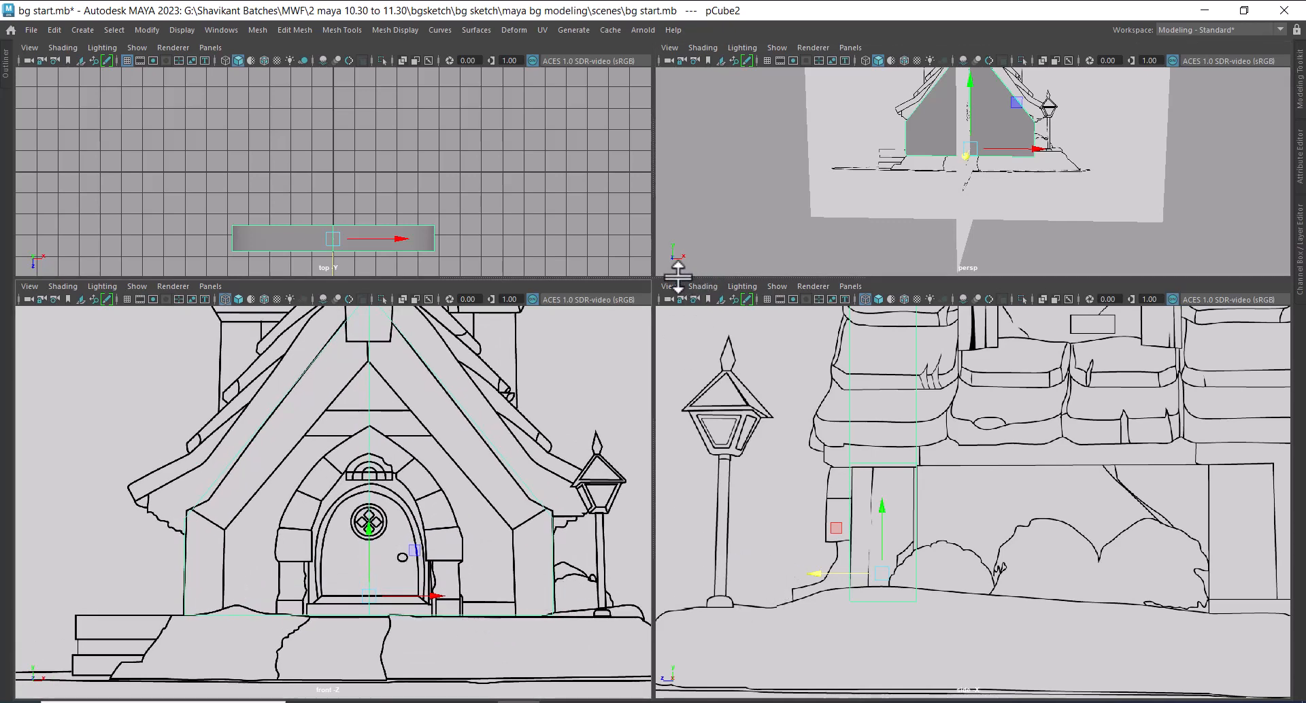
left_click_drag(678, 275, 687, 126)
mouse_move(493, 484)
right_mouse_down("alt")
mouse_move(516, 557)
mouse_move(467, 509)
mouse_move(476, 493)
right_mouse_up("alt")
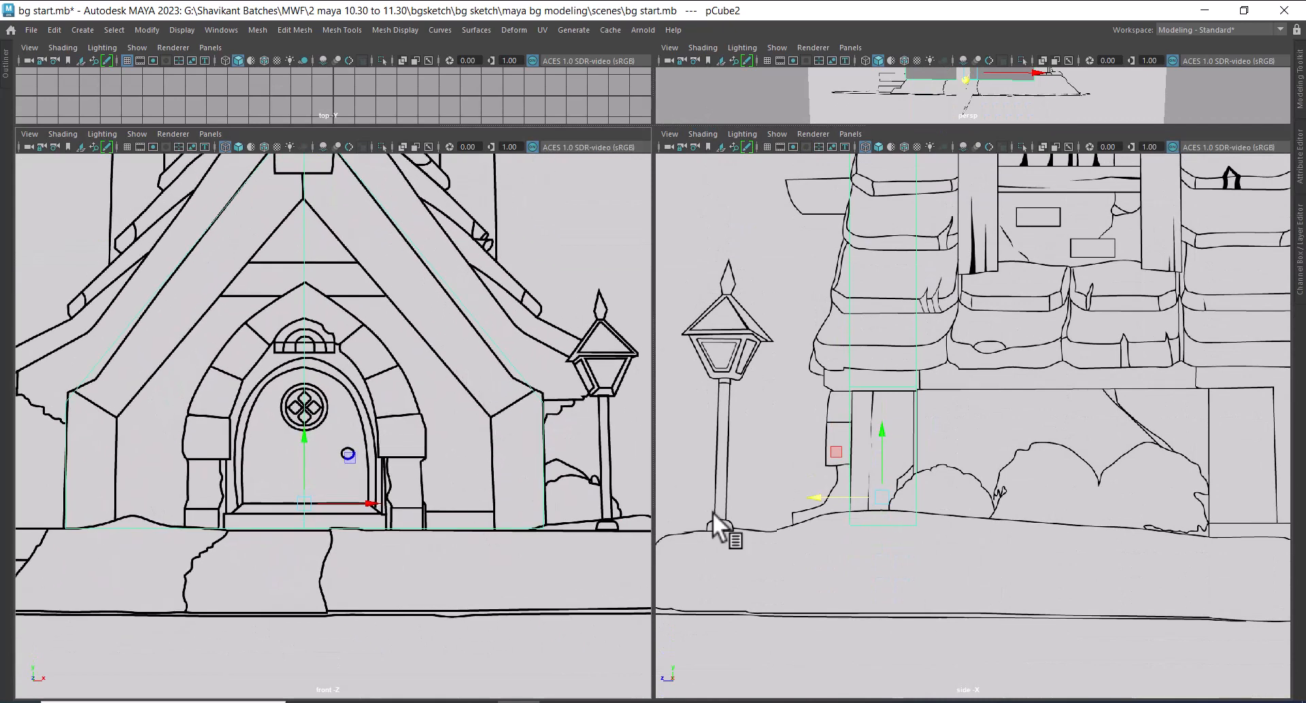
right_click_drag(467, 439, 447, 453, "alt")
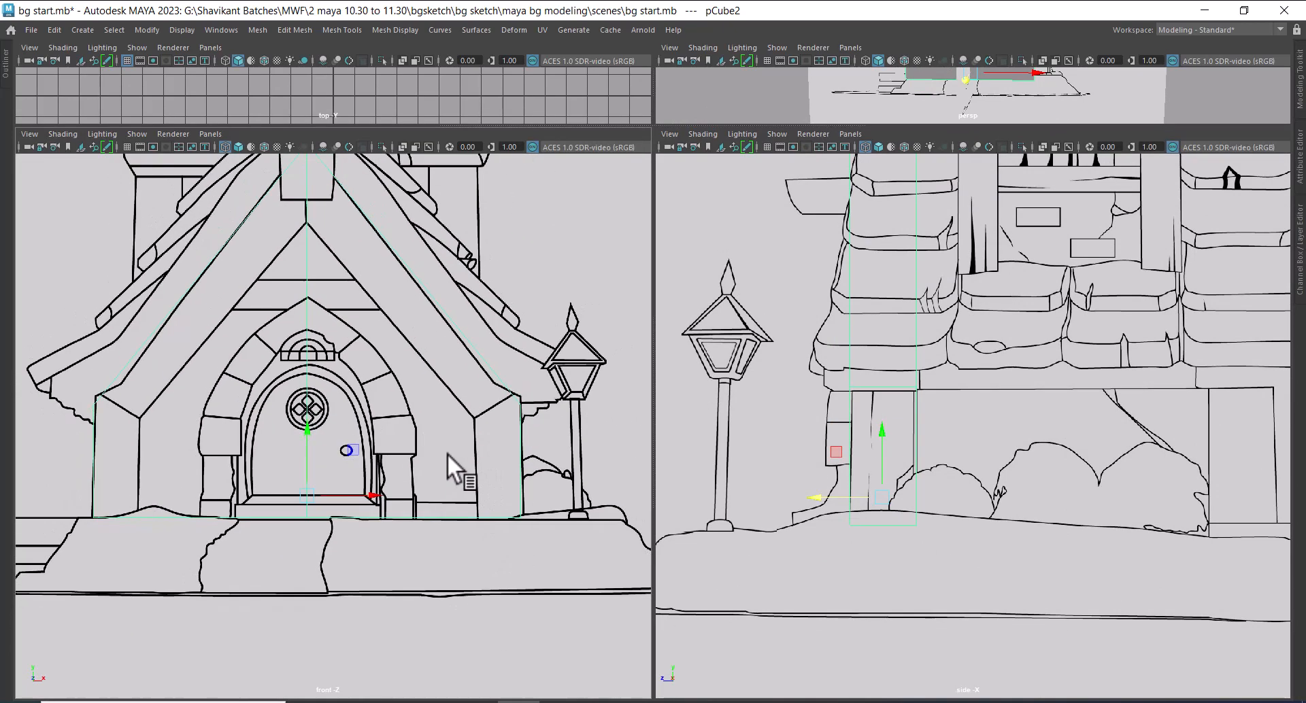
right_click_drag(431, 406, 350, 345, "shift")
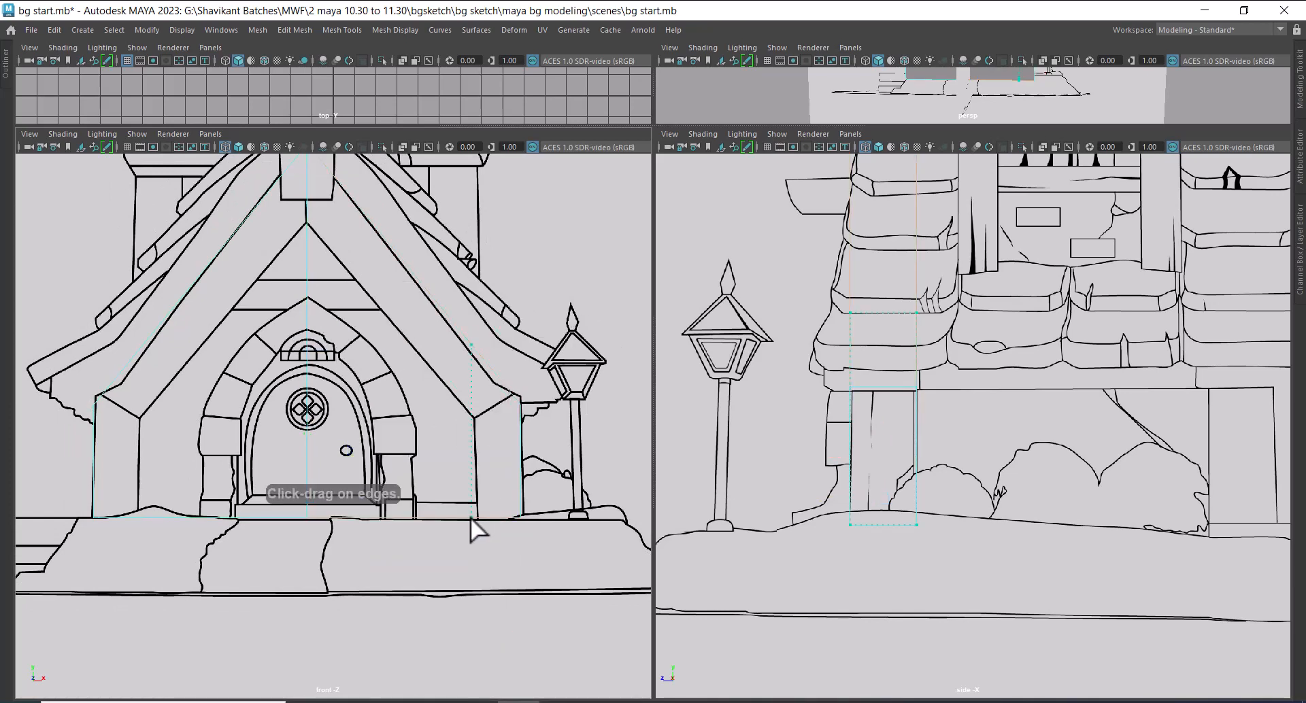
left_click(476, 517, "ctrl")
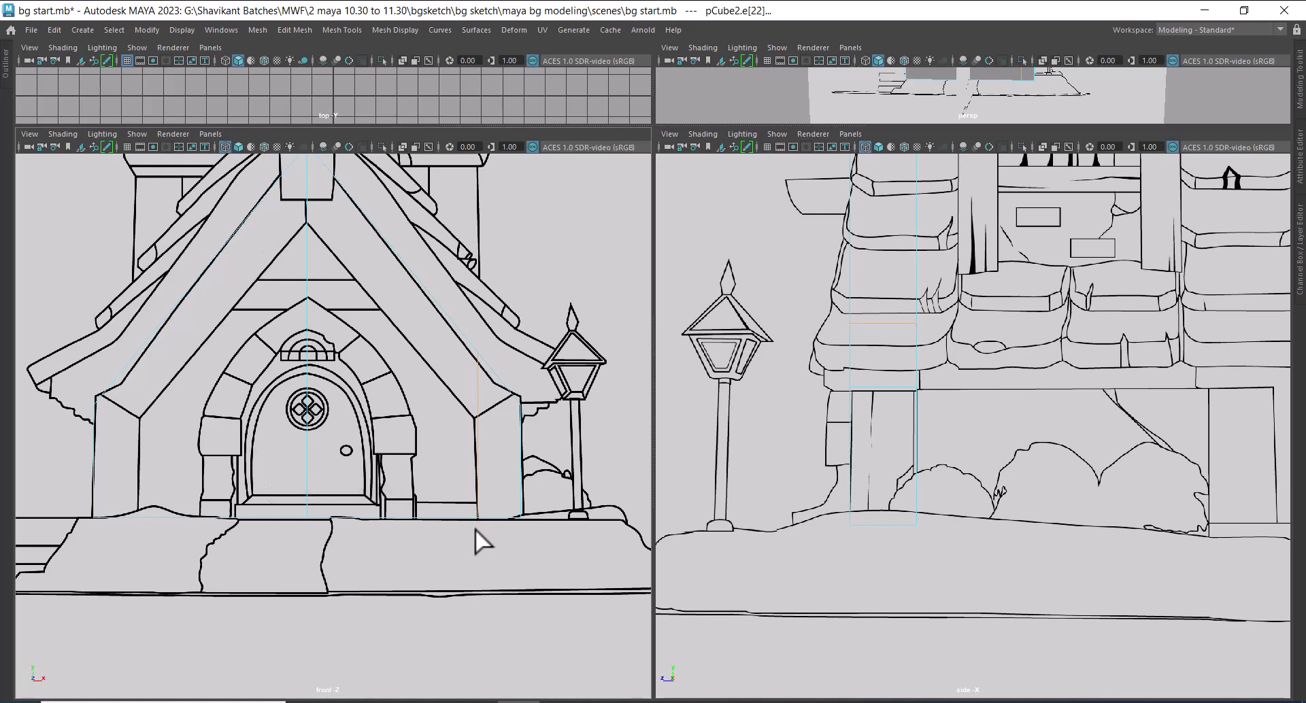
Move the vertices of the vertical loop sideways onto the post's inner edge in the front sketch
key("w")
right_click_drag(481, 312, 403, 316)
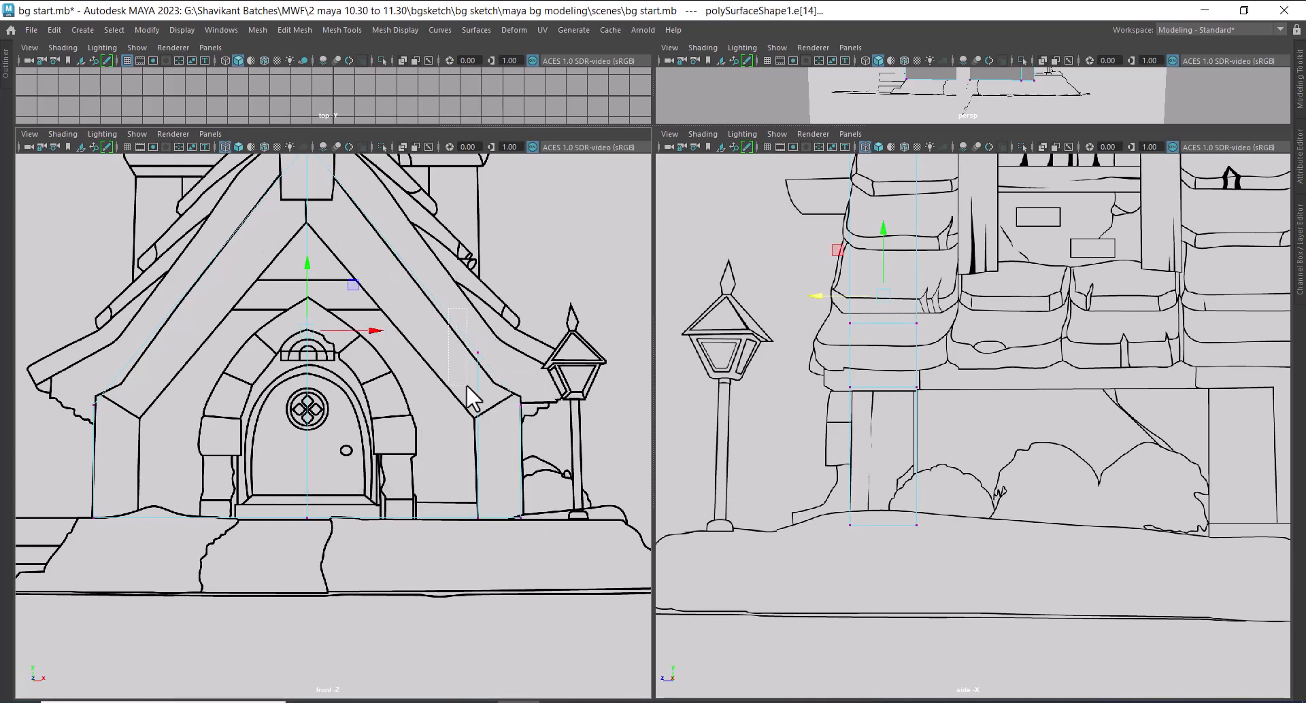
left_click_drag(467, 385, 484, 388)
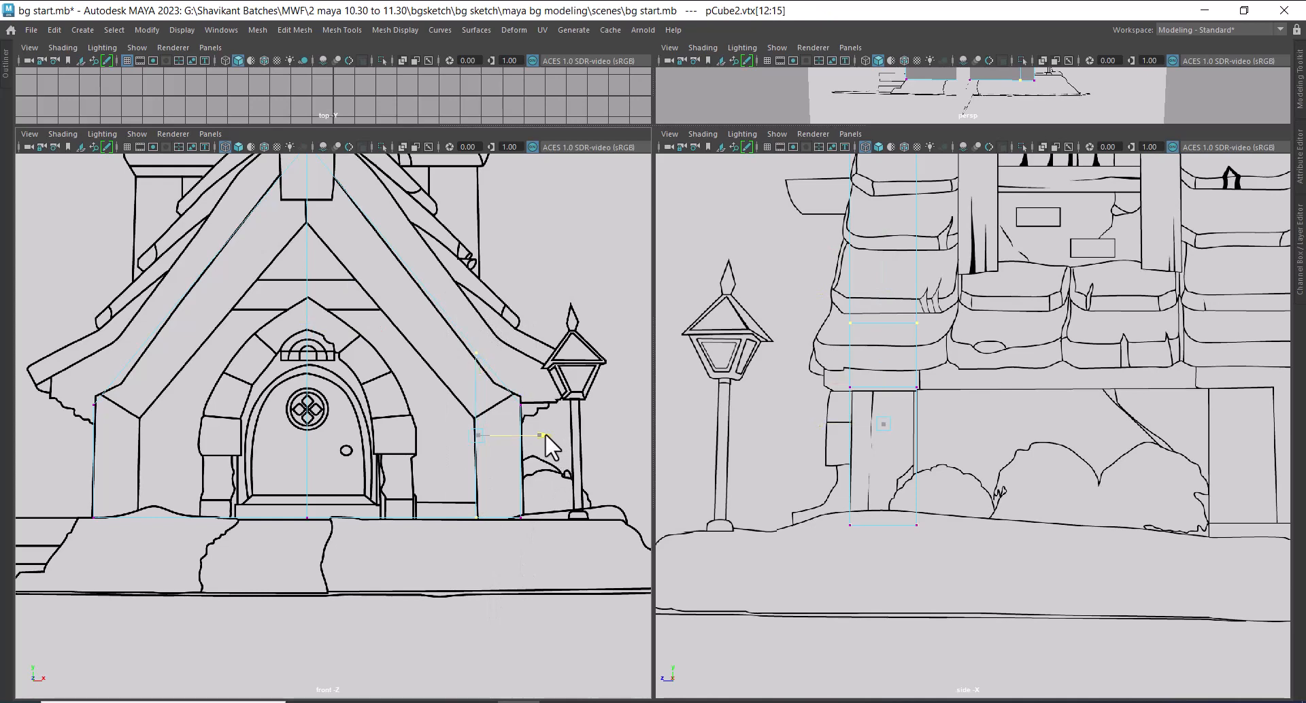
scroll(483, 408, "up", 3)
scroll(558, 462, "down", 3)
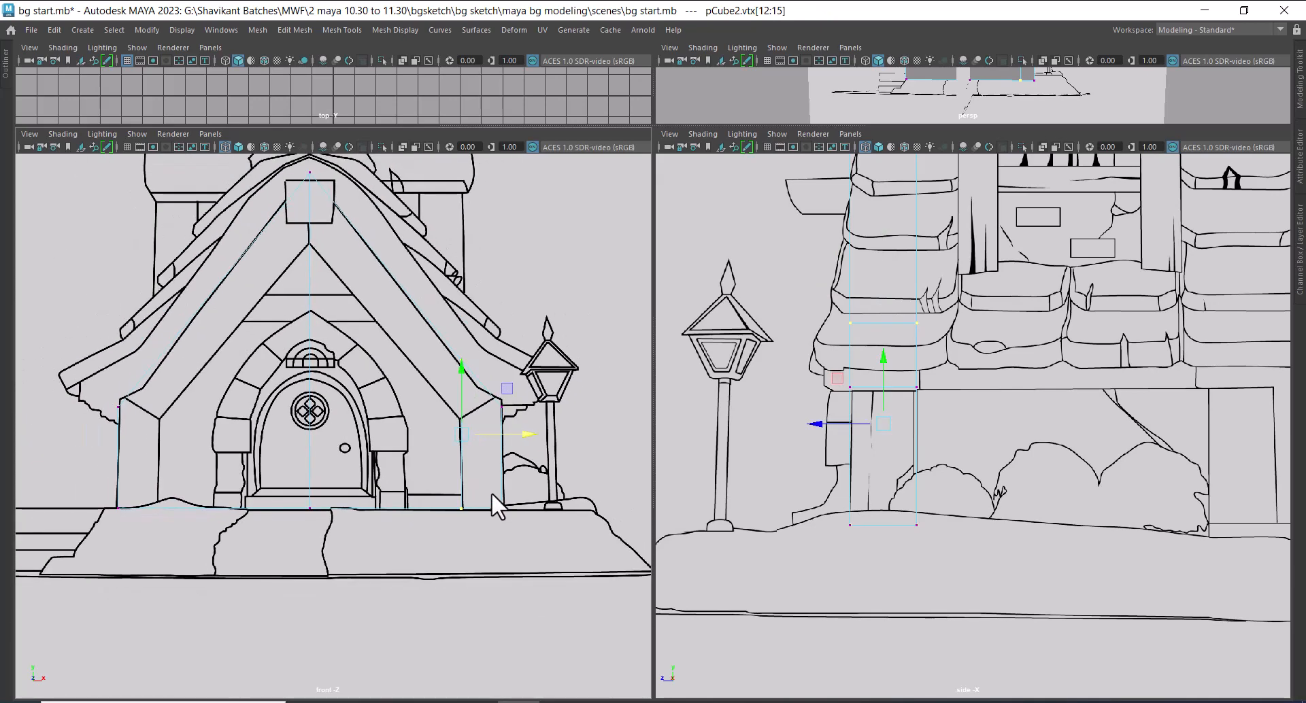
scroll(501, 519, "up", 2)
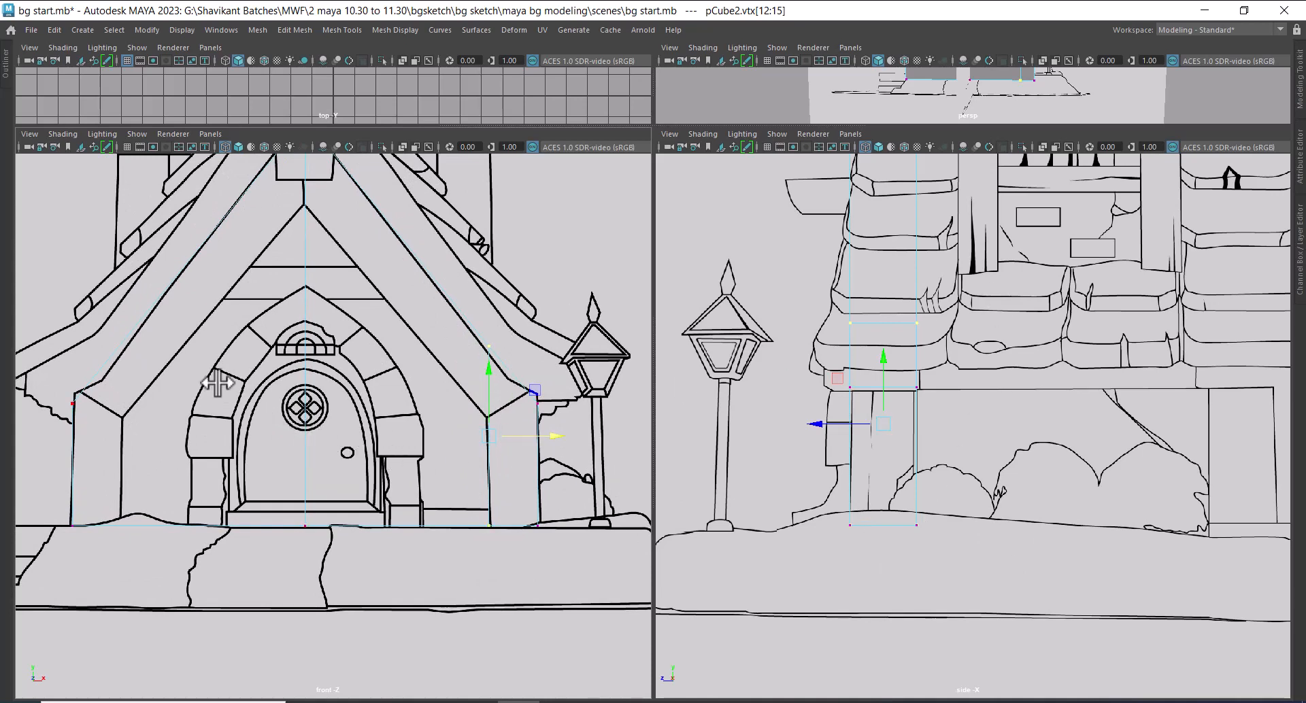
Insert a second edge loop across the gabled slab, peaking at the underside of the sloped beam in the front sketch
right_click_drag(196, 333, 379, 263)
left_click(465, 296)
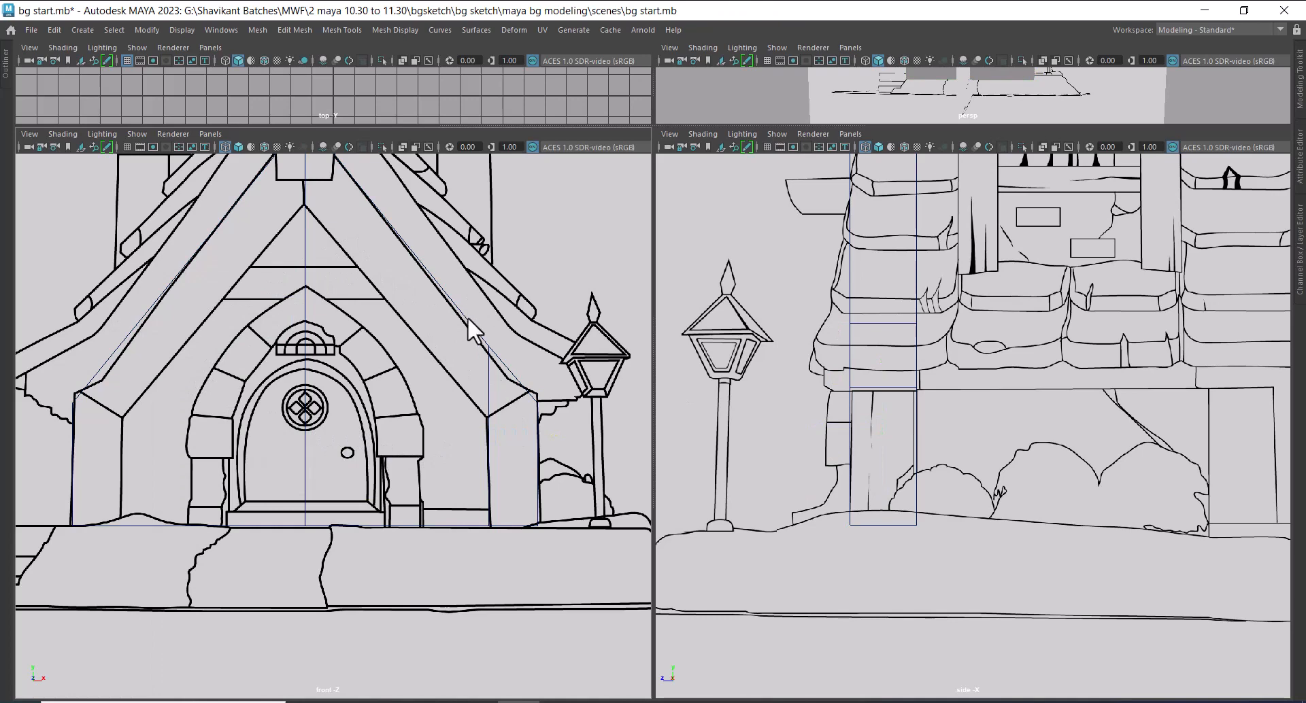
left_click(468, 317)
right_click_drag(516, 290, 428, 313, "shift")
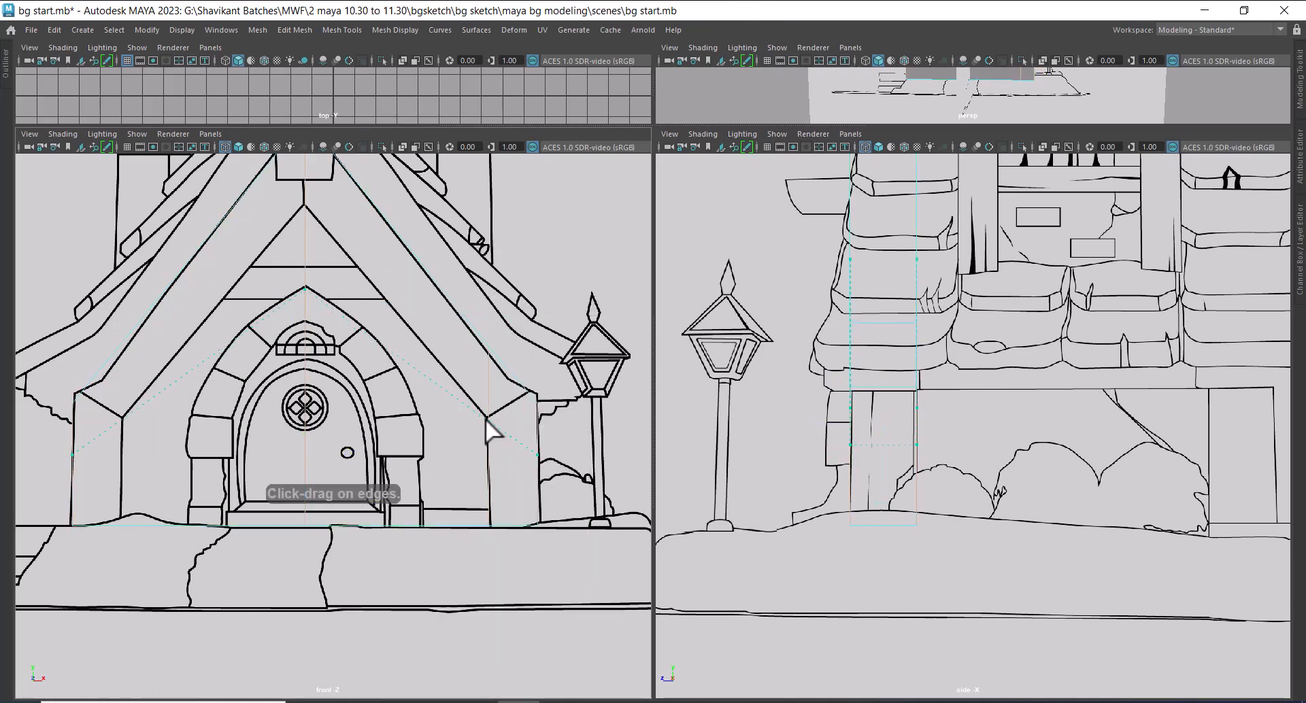
left_click(471, 382)
key("w")
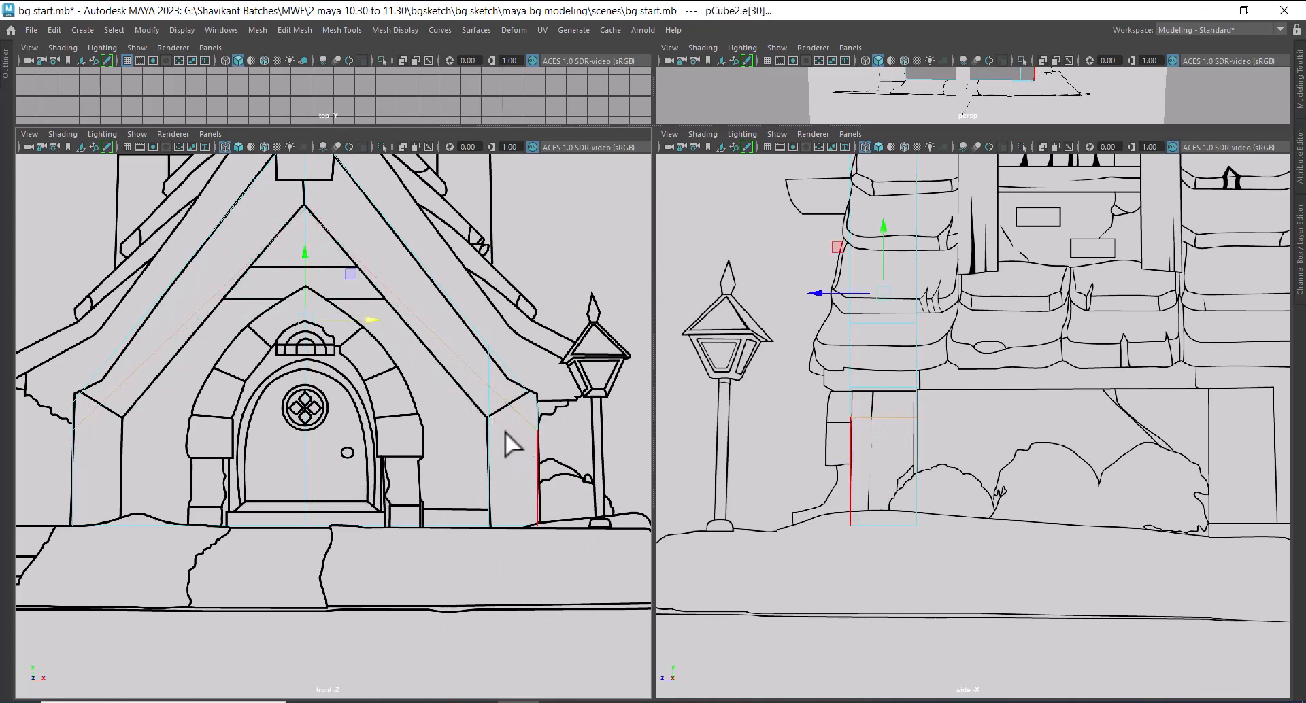
Move the new loop's vertices on the post's inner edge down to the corner where the sketched beam meets the post
scroll(493, 430, "up", 1)
middle_click_drag(475, 428, 482, 469, "alt")
right_click_drag(442, 304, 340, 309)
scroll(486, 425, "up", 1)
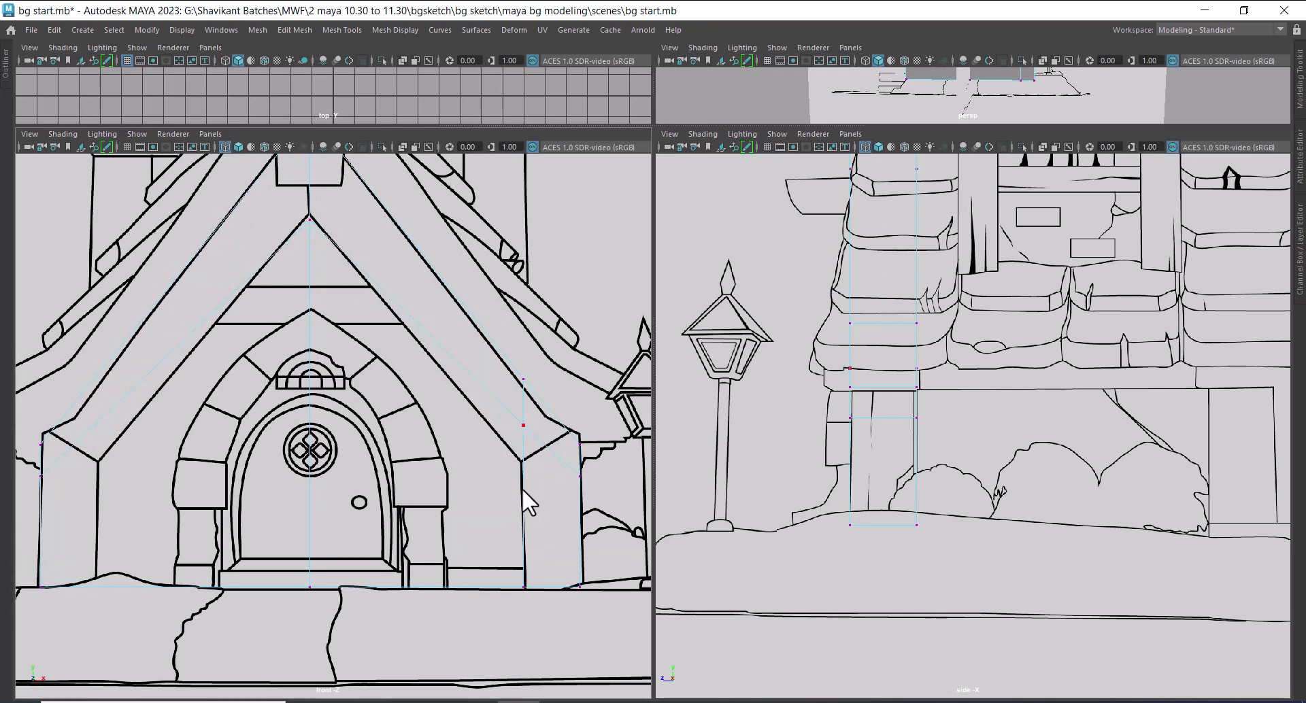
left_click_drag(530, 464, 531, 464)
left_click_drag(520, 393, 520, 393)
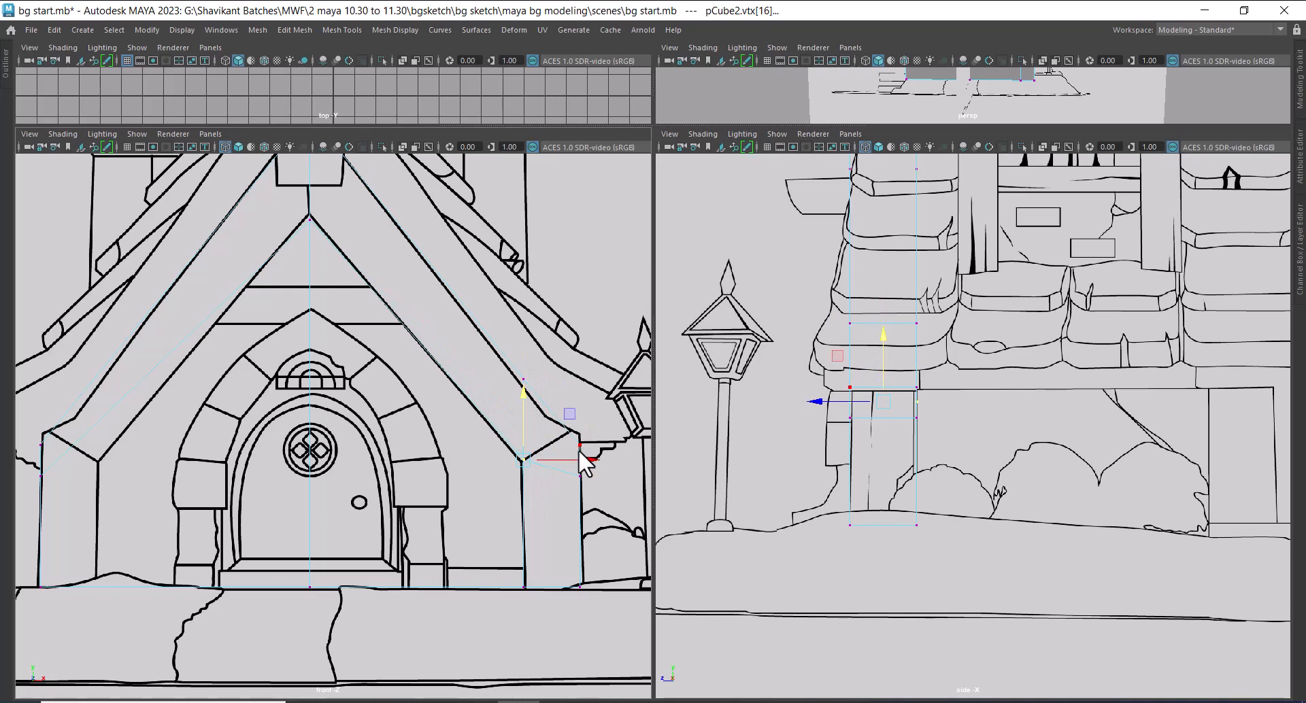
scroll(430, 394, "down", 6)
scroll(431, 395, "up", 2)
Delete the faces of the slab's mirrored half and the faces below the beam, keeping only one sloped beam and its post
right_click_drag(340, 280, 340, 313)
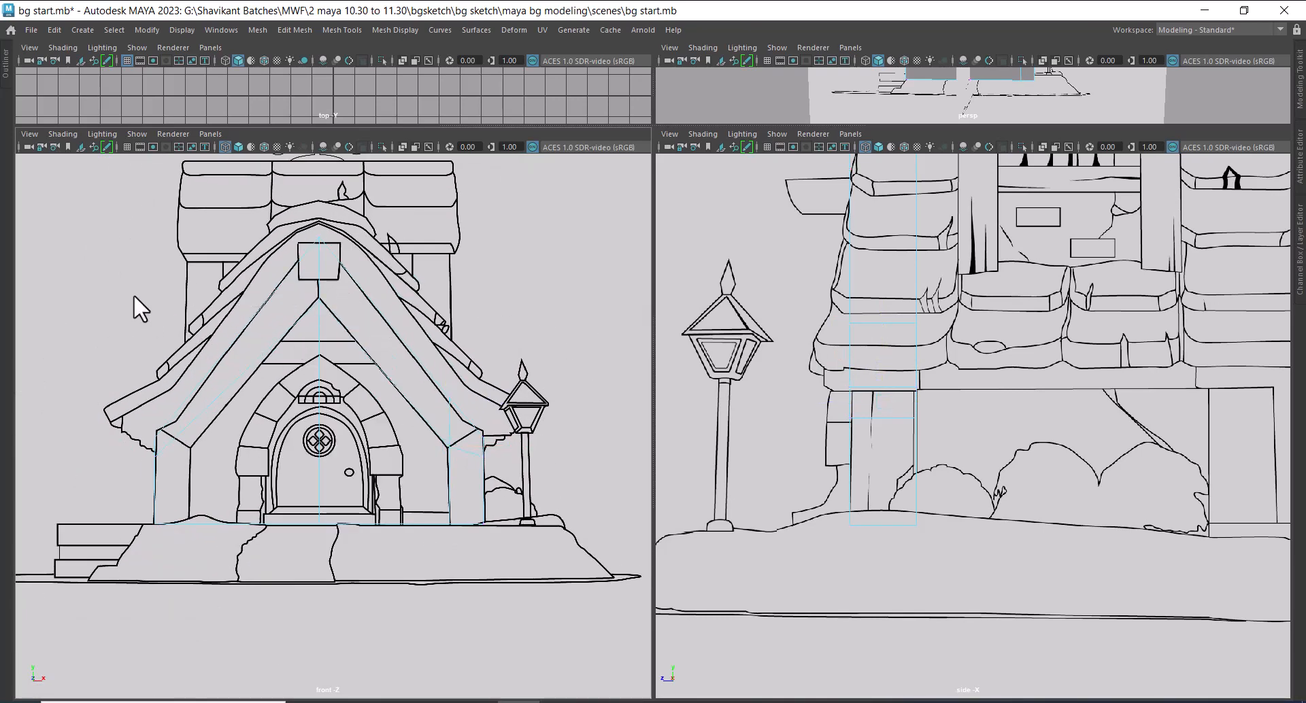
left_click_drag(234, 580, 247, 578)
key("Delete")
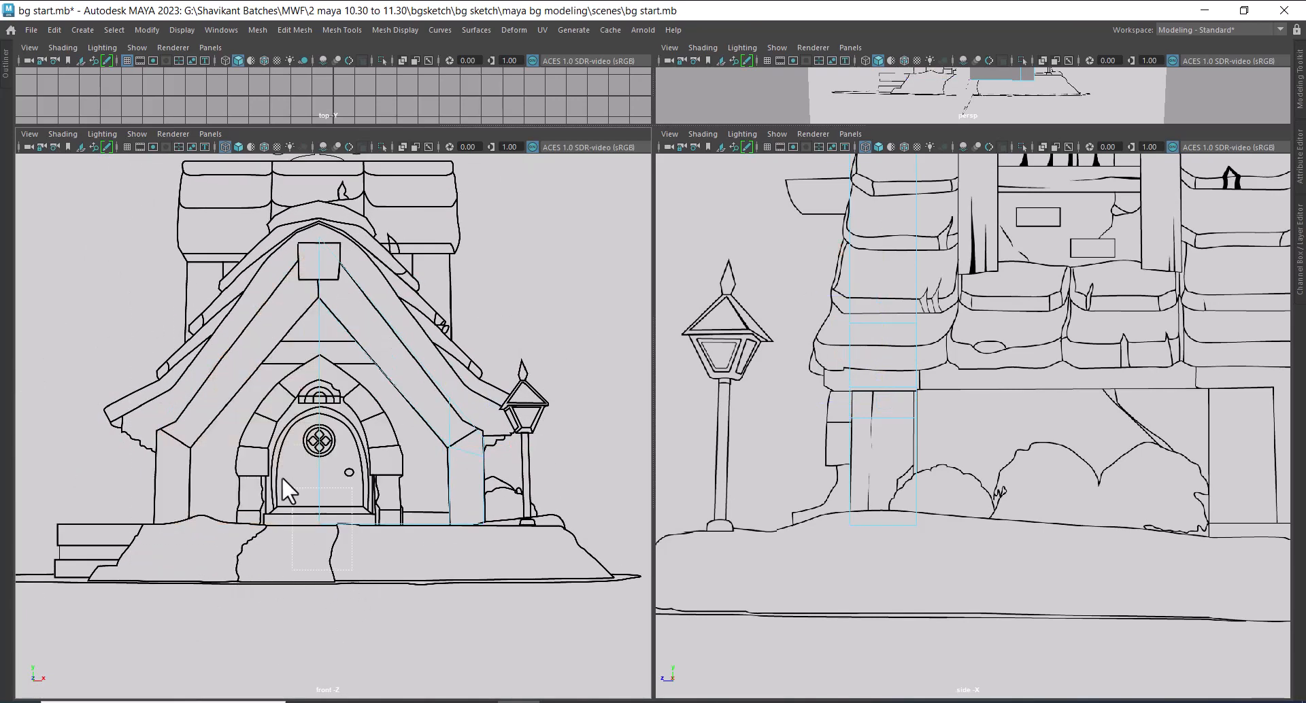
left_click_drag(282, 476, 283, 477)
key("Delete")
Hide everything except the beam-and-post mesh and display it shaded in the perspective view
scroll(966, 367, "down", 10)
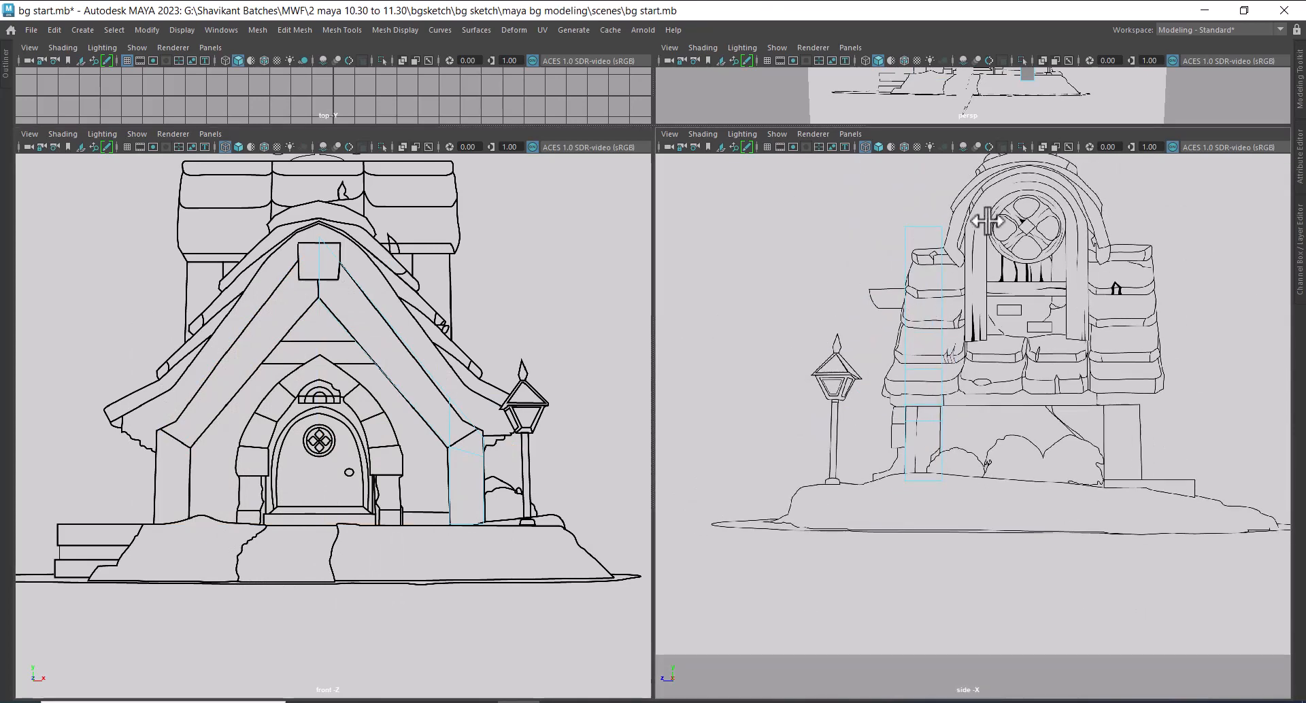
left_click_drag(965, 445, 1020, 360, "alt")
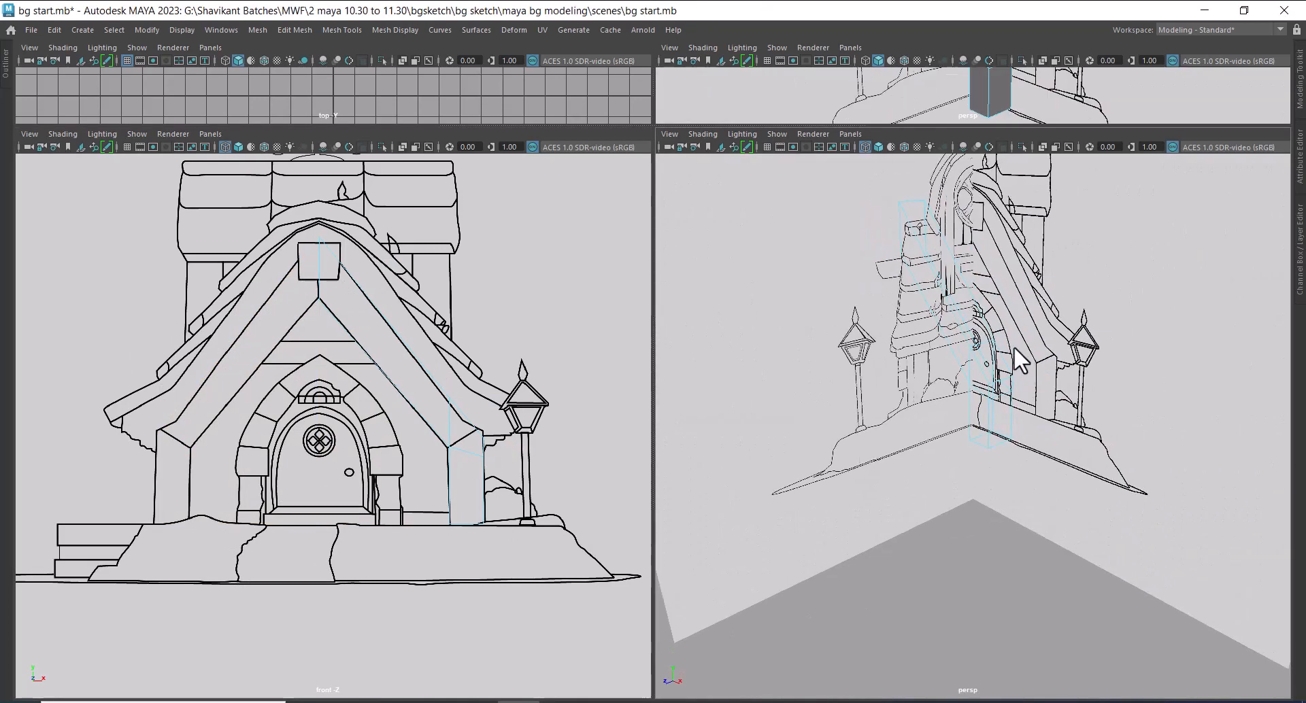
right_click_drag(962, 327, 970, 381)
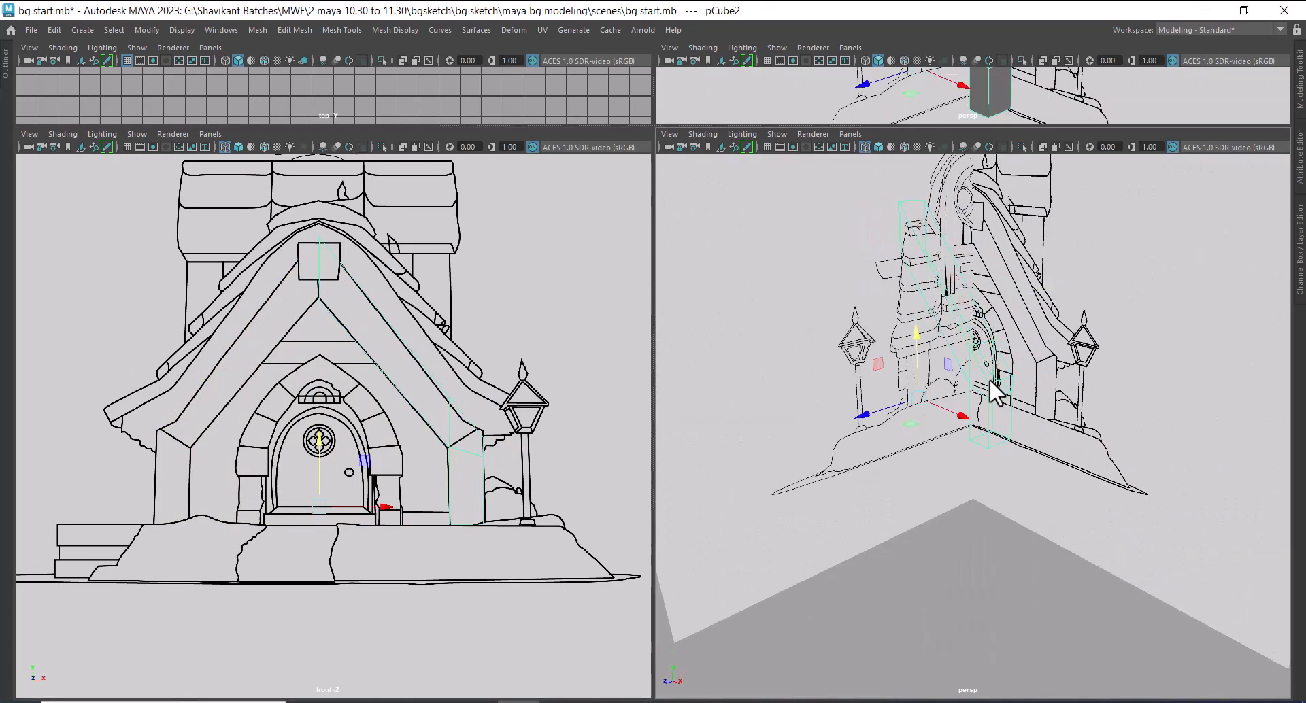
key("alt+h")
key("5")
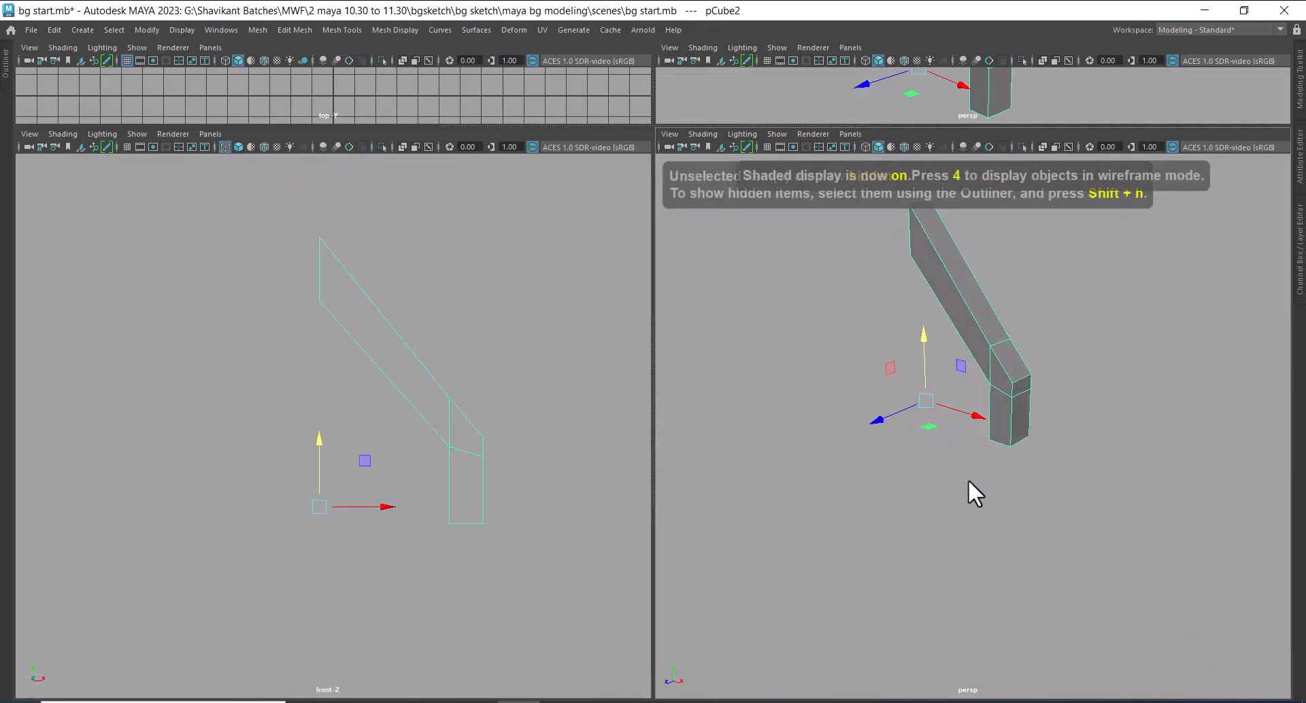
left_click_drag(968, 479, 1107, 440, "alt")
Bridge the two vertical edges at the beam's peak to close its open end
left_click(1075, 214)
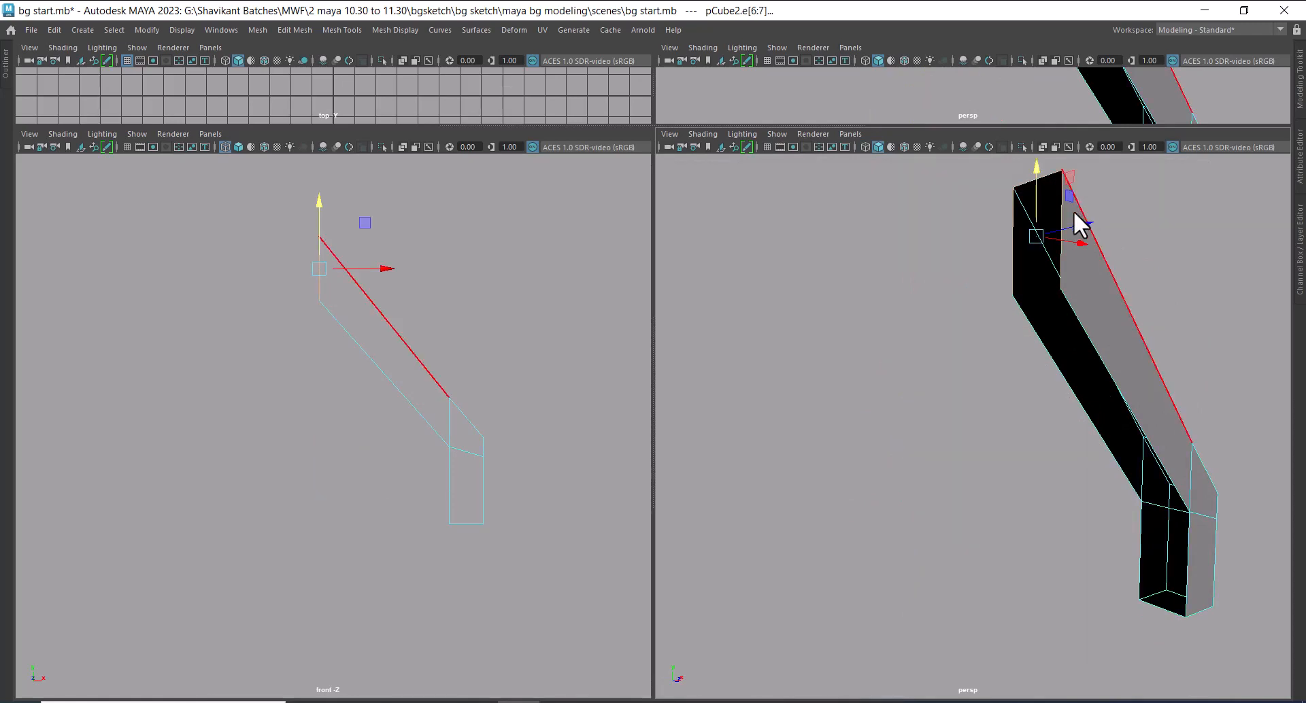
left_click(1107, 351)
left_click(1032, 257)
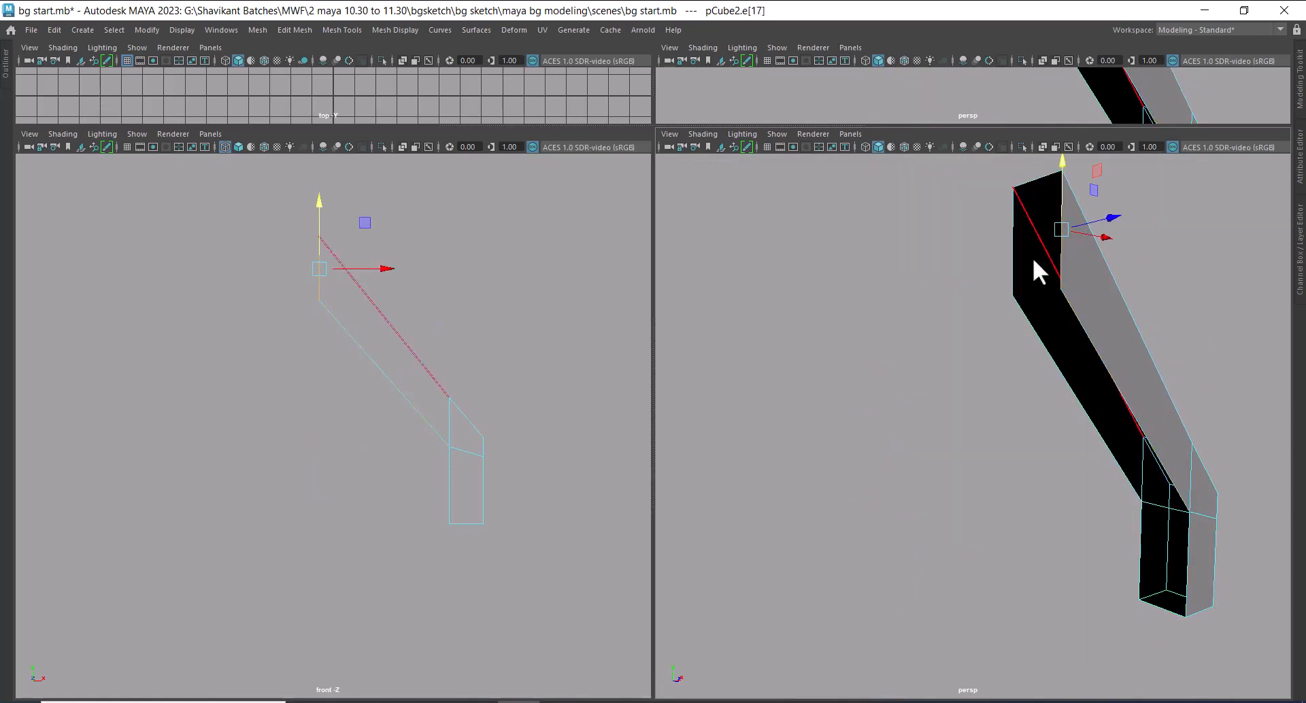
left_click(1014, 253, "shift")
right_click_drag(959, 243, 930, 412, "shift")
left_click_drag(1083, 344, 991, 342, "alt")
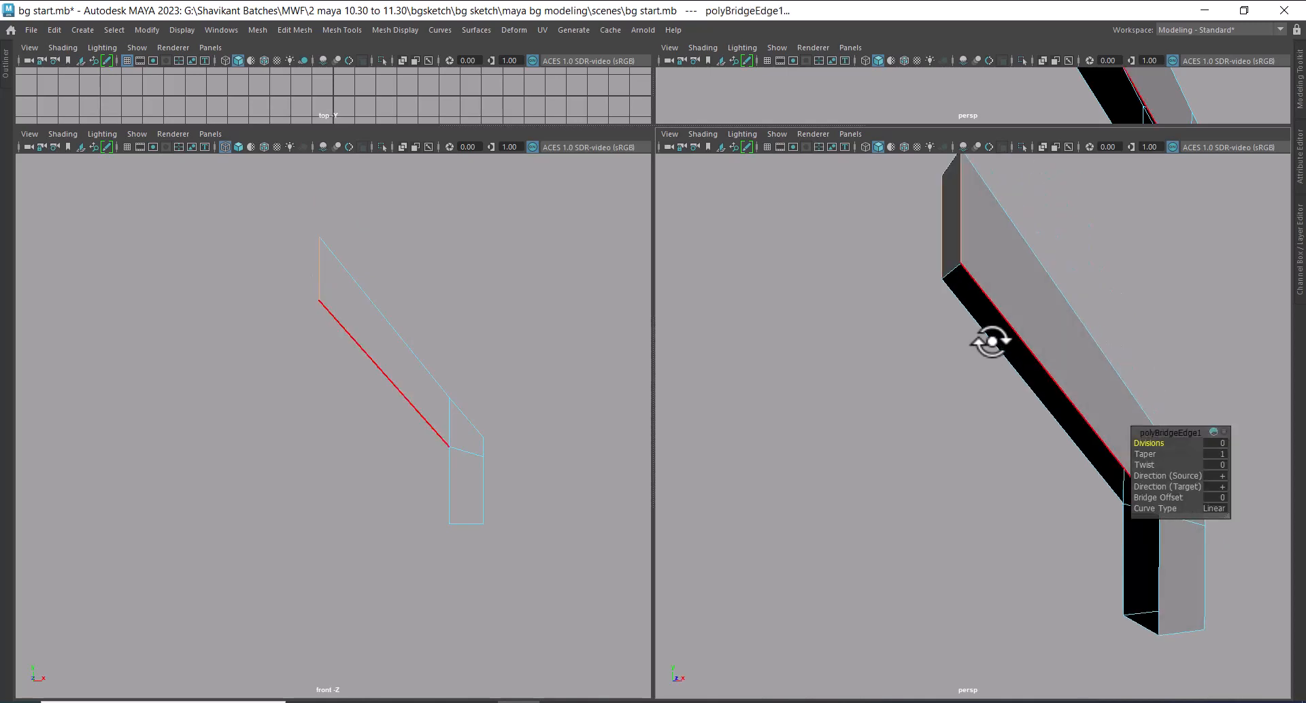
Bridge the two lower edges of the sloped beam to close its underside
left_click(1011, 363)
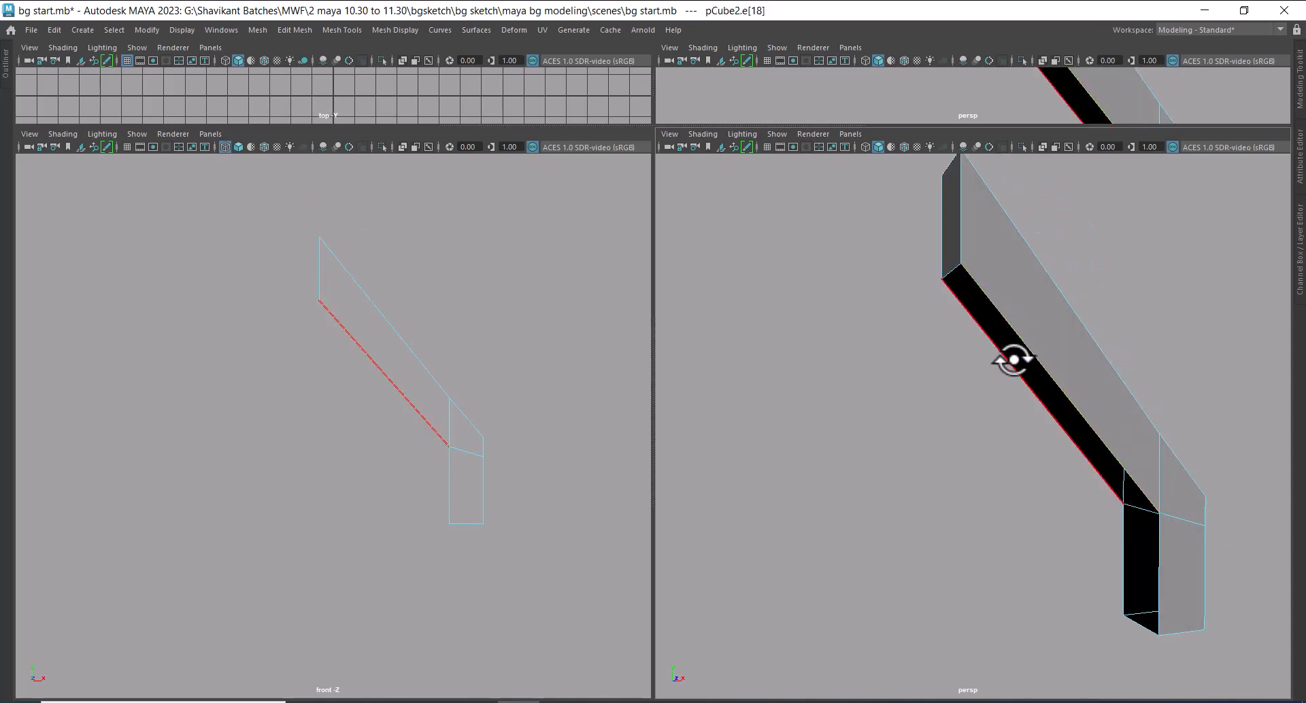
left_click(1013, 360)
left_click(1023, 343, "shift")
right_click_drag(1028, 283, 1005, 446, "shift")
Close the post's open inner side by bridging its two vertical edges, and return to selecting the whole mesh
left_click_drag(991, 541, 850, 558, "alt")
right_click_drag(850, 557, 1000, 582, "alt")
middle_click_drag(999, 592, 935, 376, "alt")
left_click(955, 444)
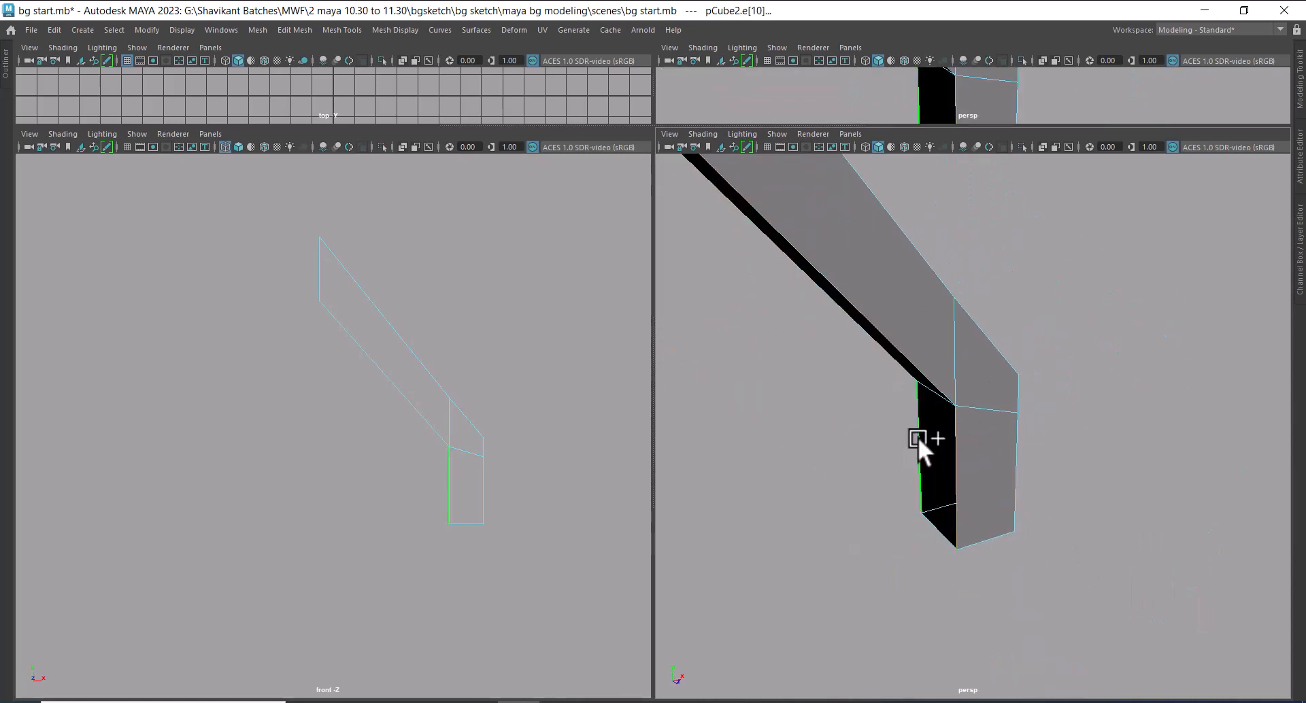
key("g")
right_click_drag(924, 312, 1055, 267)
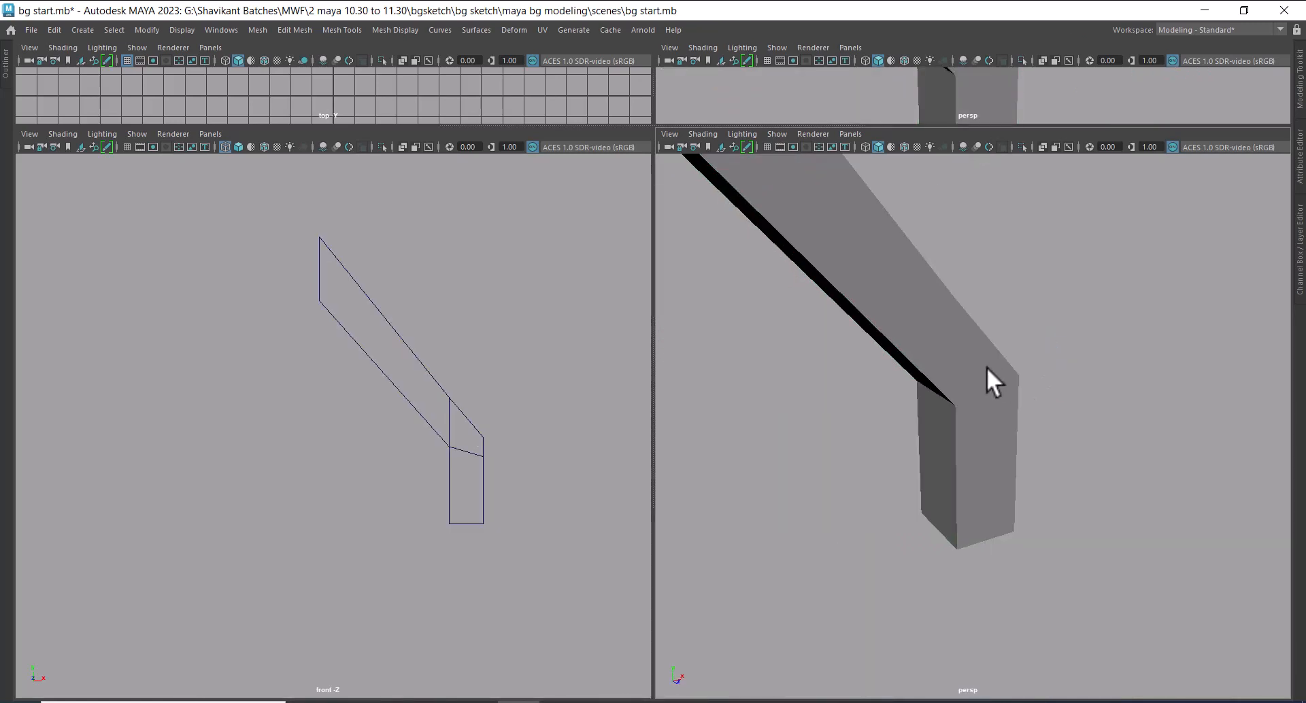
left_click(986, 369)
right_click_drag(1027, 425, 1008, 418, "alt")
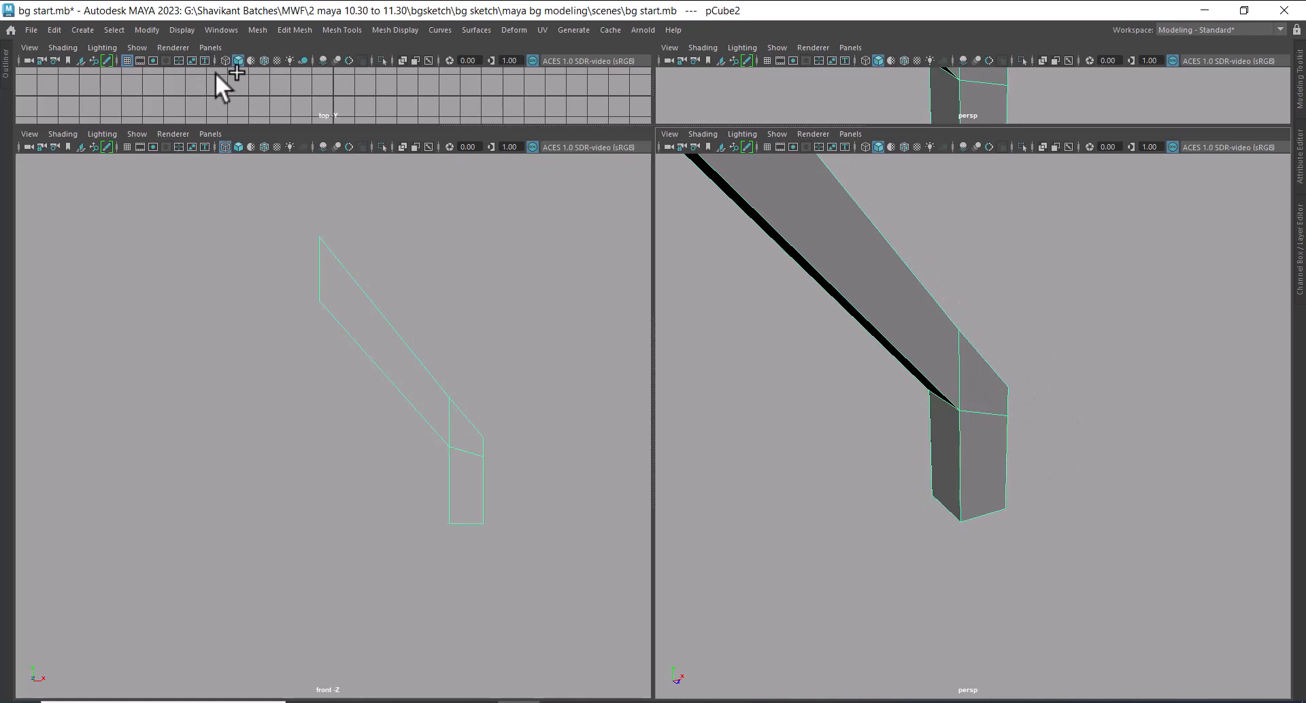
Show the hidden image planes again so the front sketch is visible behind the beam and post
key("ctrl+shift+h")
left_click(446, 380)
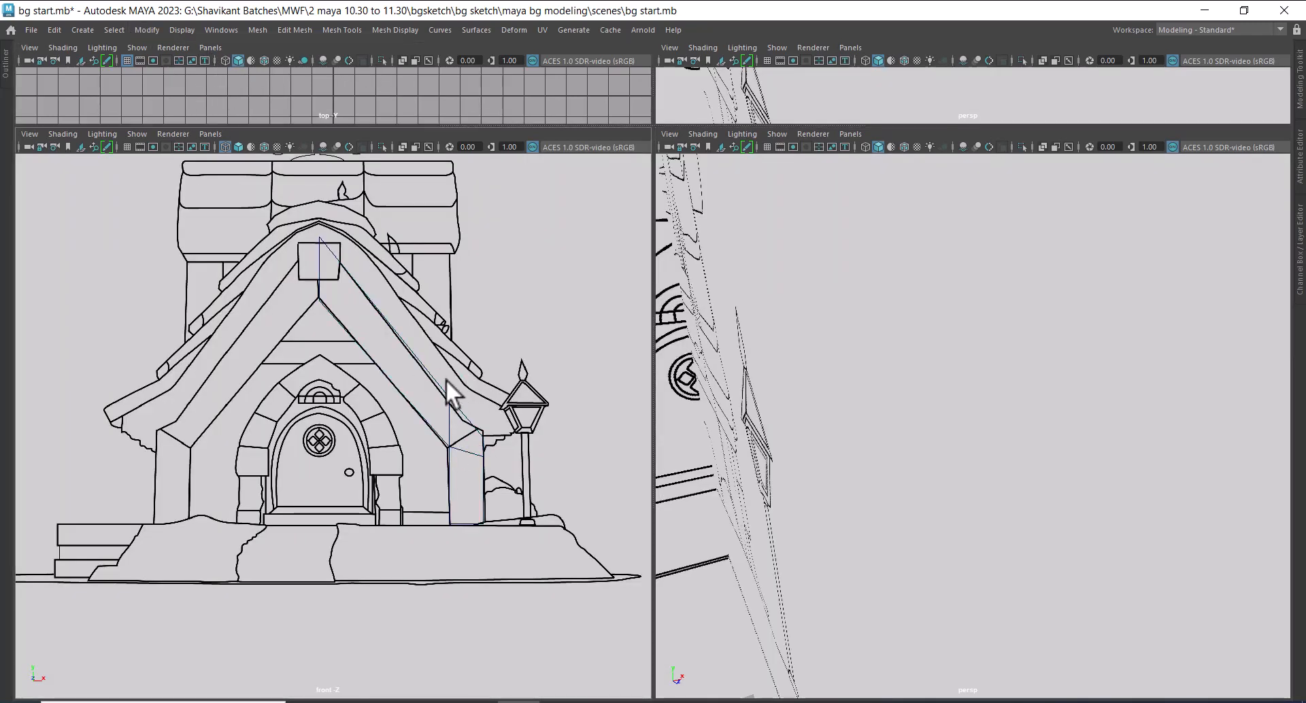
right_click_drag(446, 378, 476, 452, "alt")
middle_click_drag(476, 452, 454, 384, "alt")
right_click_drag(453, 384, 504, 527, "alt")
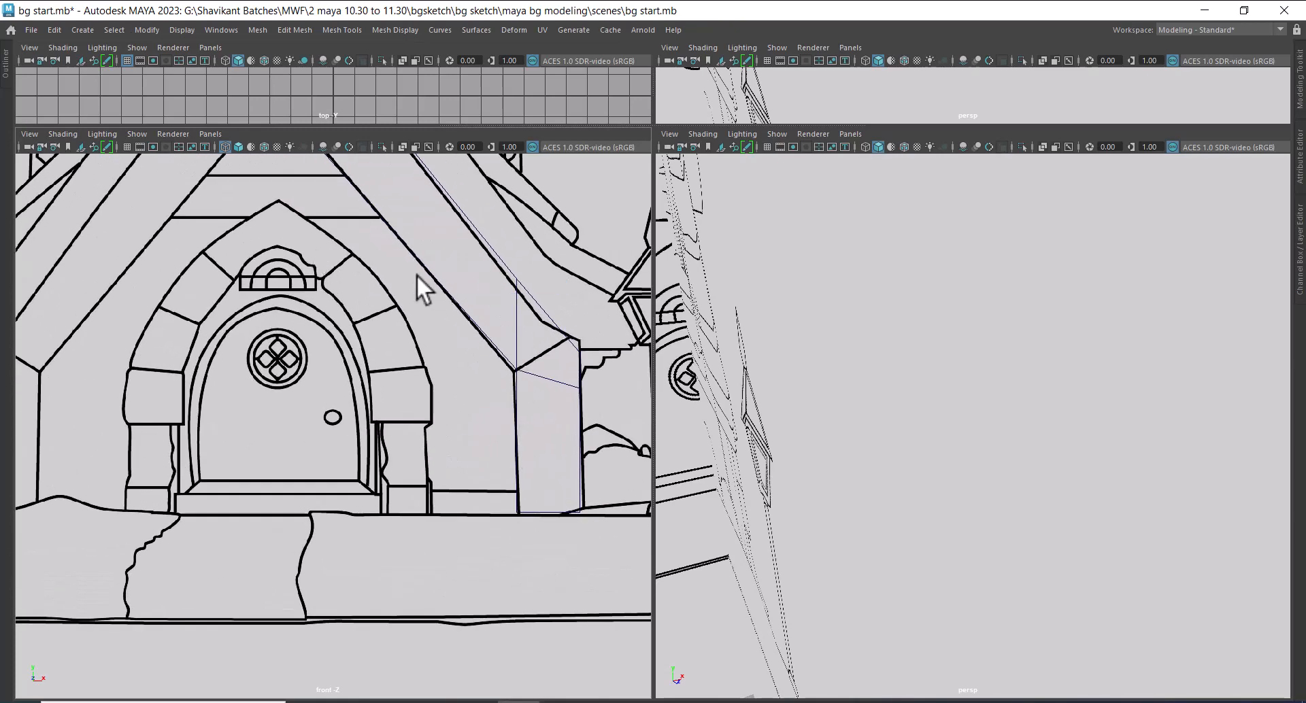
Move the vertices at the inner joint of beam and post exactly onto the corner in the front sketch
right_click_drag(416, 274, 577, 324, "alt")
right_click(604, 312)
middle_click_drag(520, 333, 358, 333, "alt")
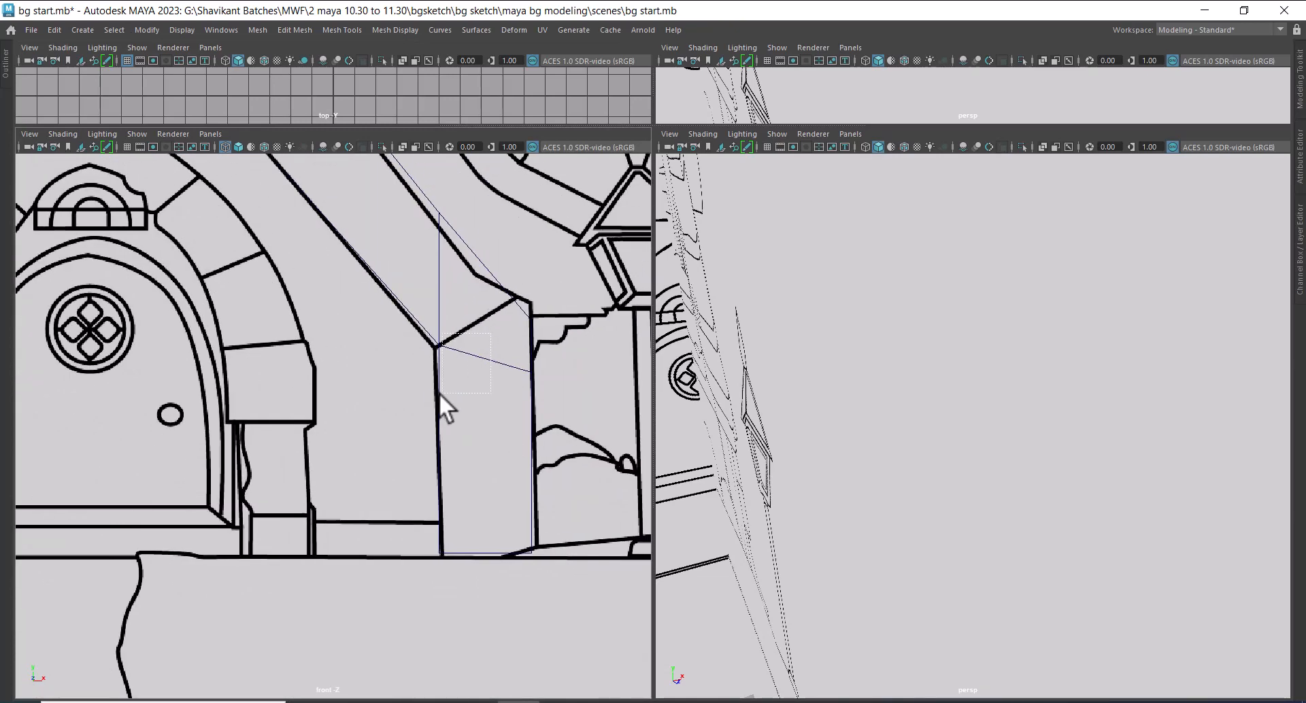
left_click(439, 393)
right_click_drag(492, 259, 406, 264)
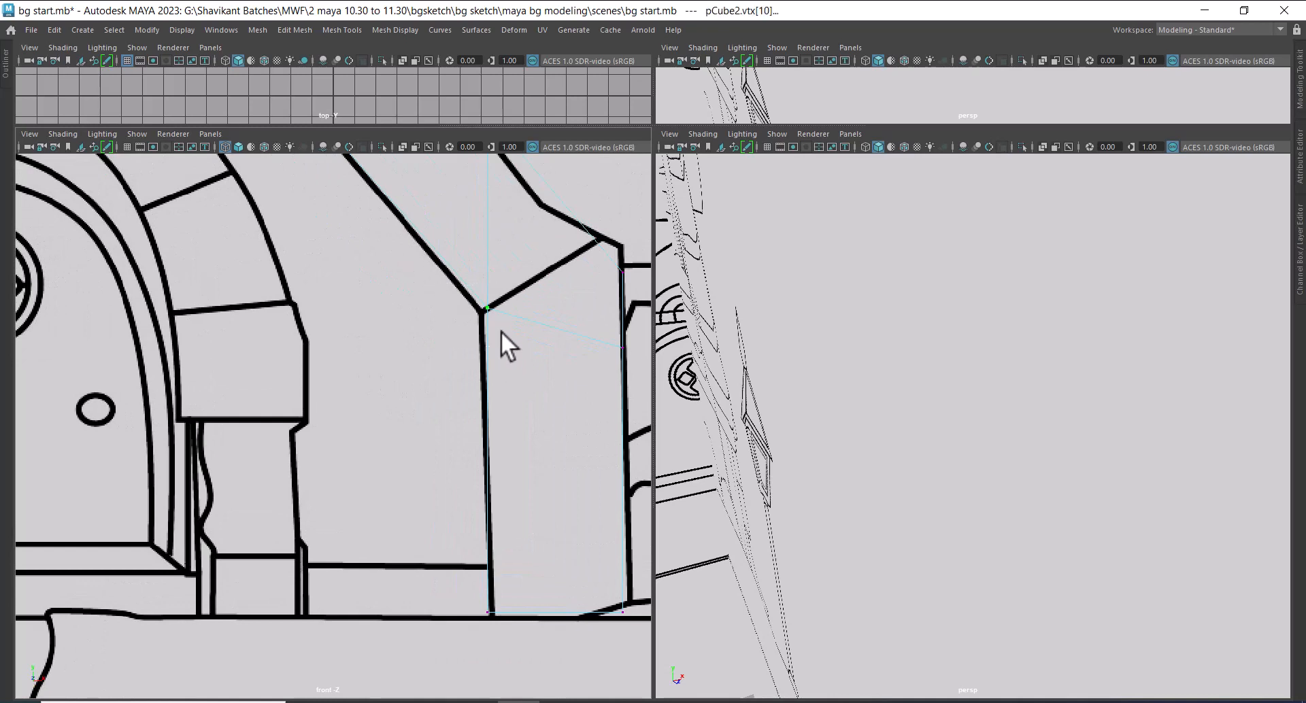
key("w")
right_click_drag(468, 293, 396, 291)
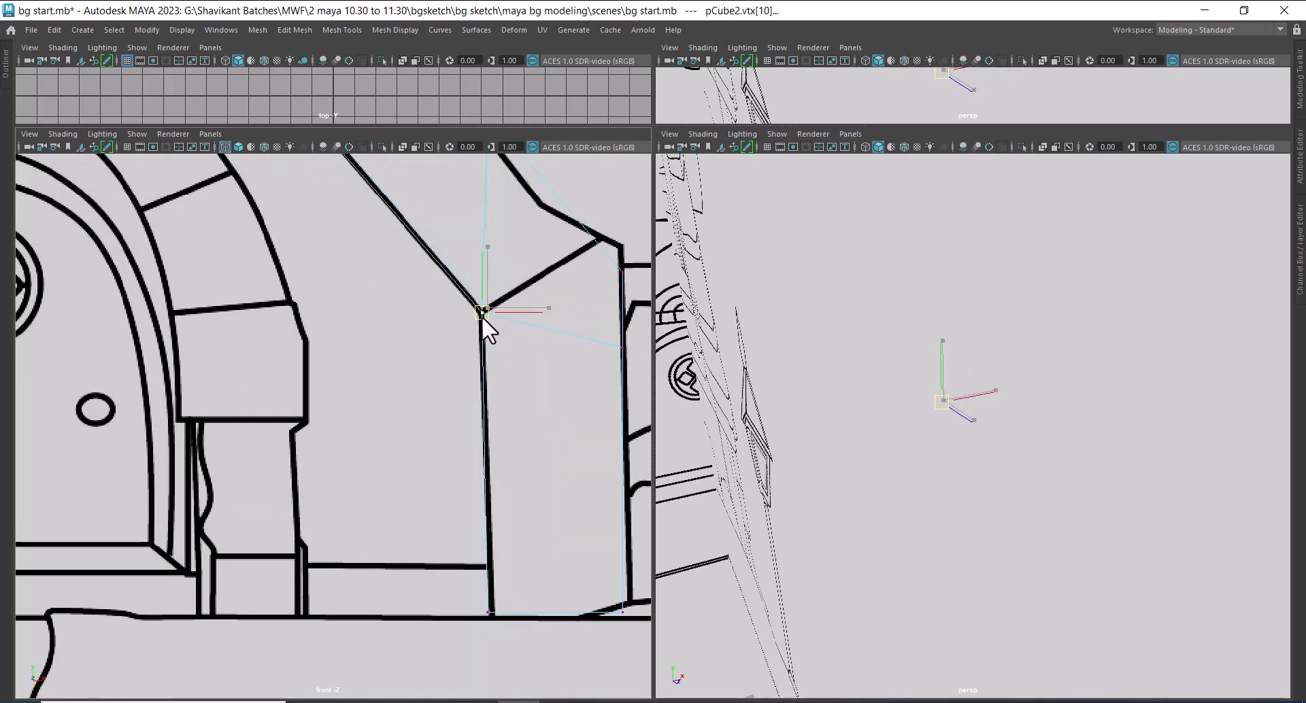
right_click_drag(481, 316, 368, 346, "alt")
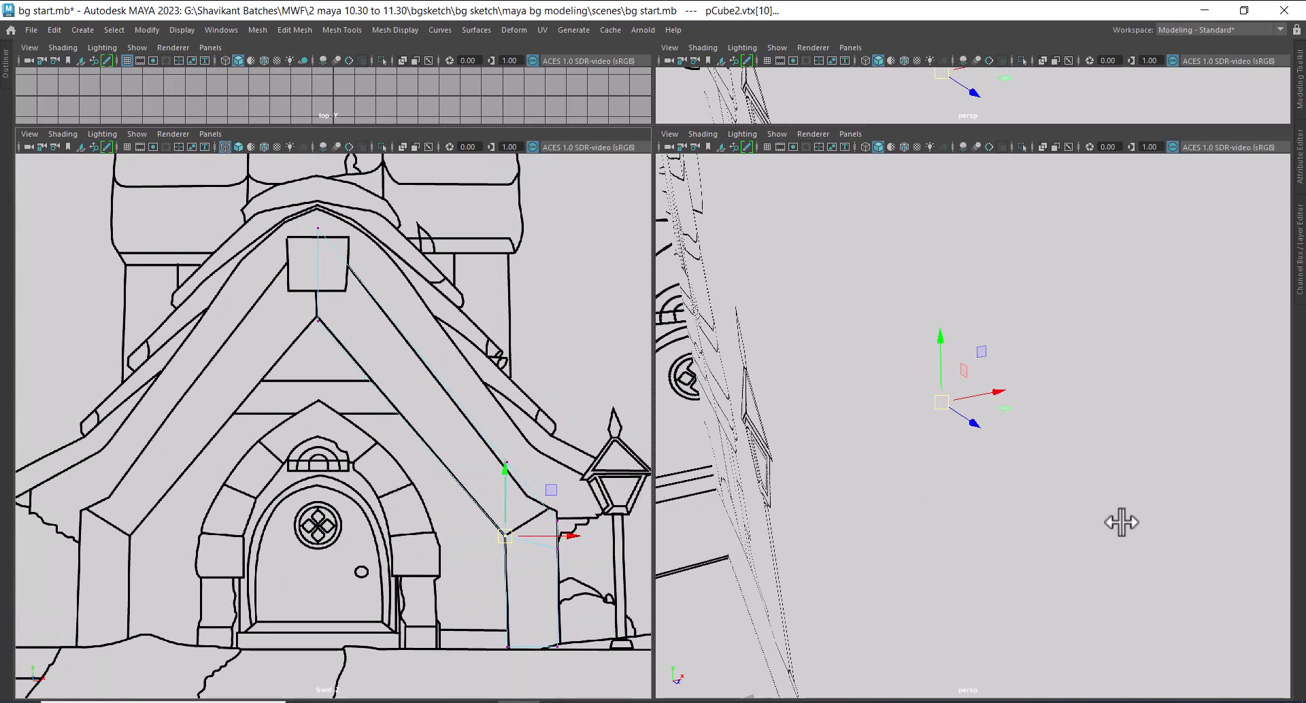
Replace the perspective view with the side view to compare the beam and post with the side sketch
mouse_move(1120, 519)
right_mouse_down("alt")
mouse_move(1043, 490)
mouse_move(889, 472)
right_mouse_up("alt")
left_click_drag(1099, 476, 1073, 434, "alt")
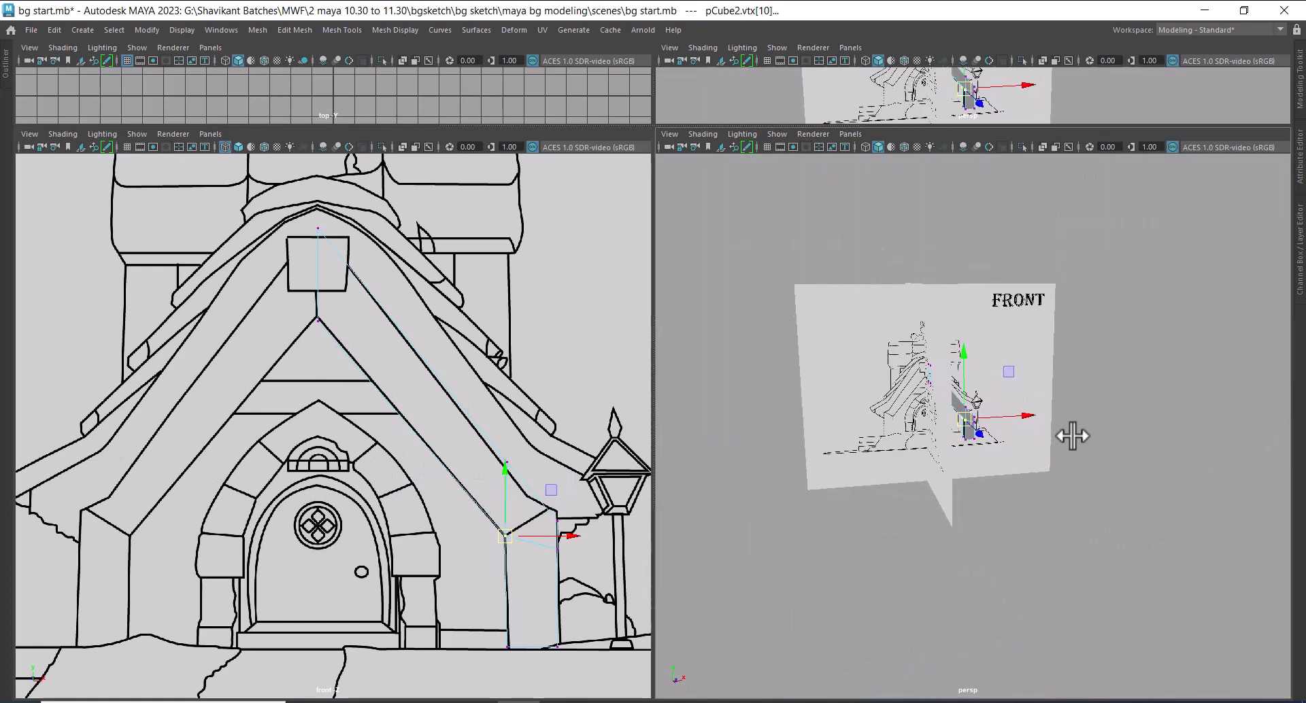
key("space")
left_click_drag(994, 406, 1055, 406)
key("space")
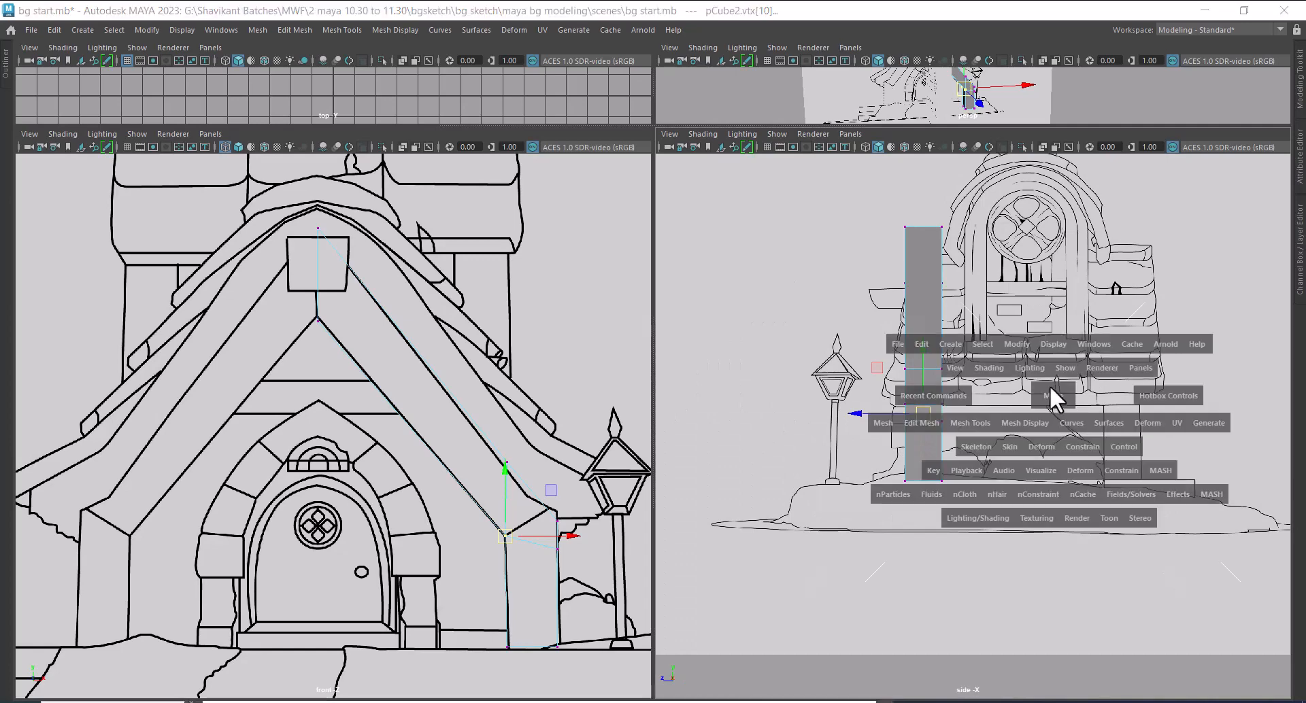
Switch to the ACDSee Quick View window and examine the doorway area of the coloured front1.jpg reference
scroll(966, 476, "up", 2)
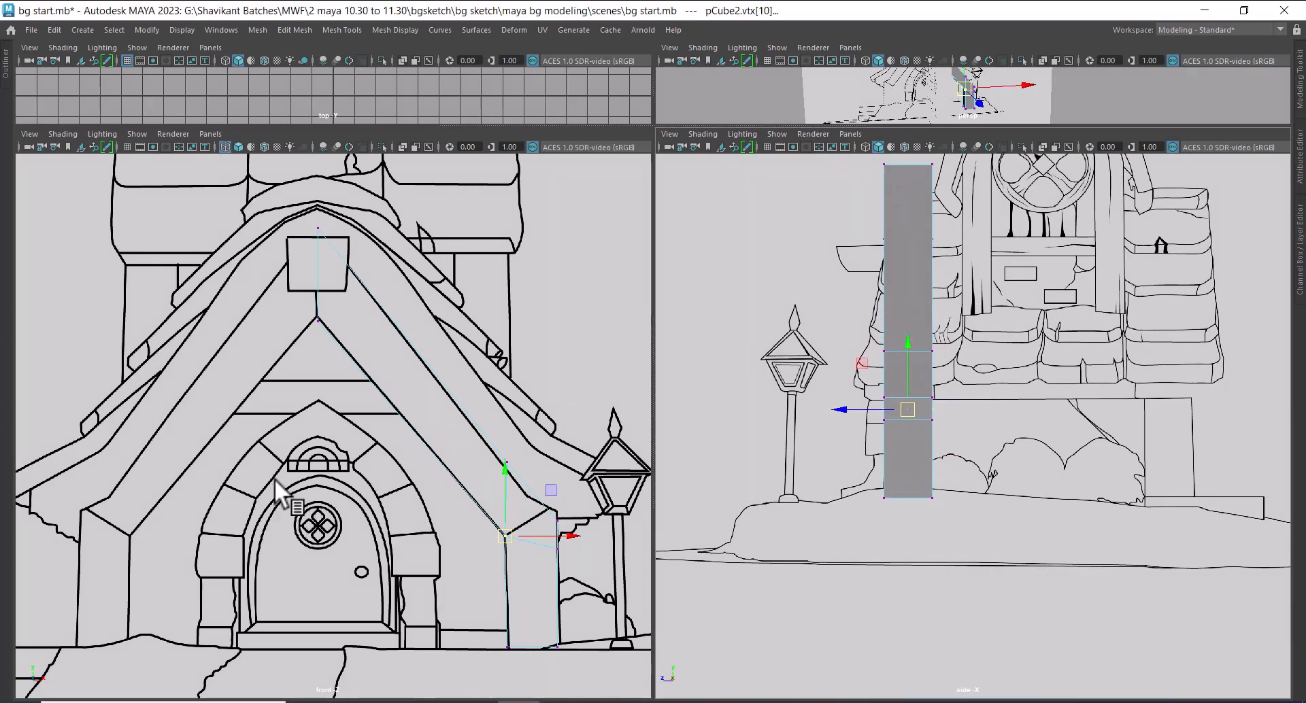
middle_click_drag(994, 349, 1004, 392, "alt")
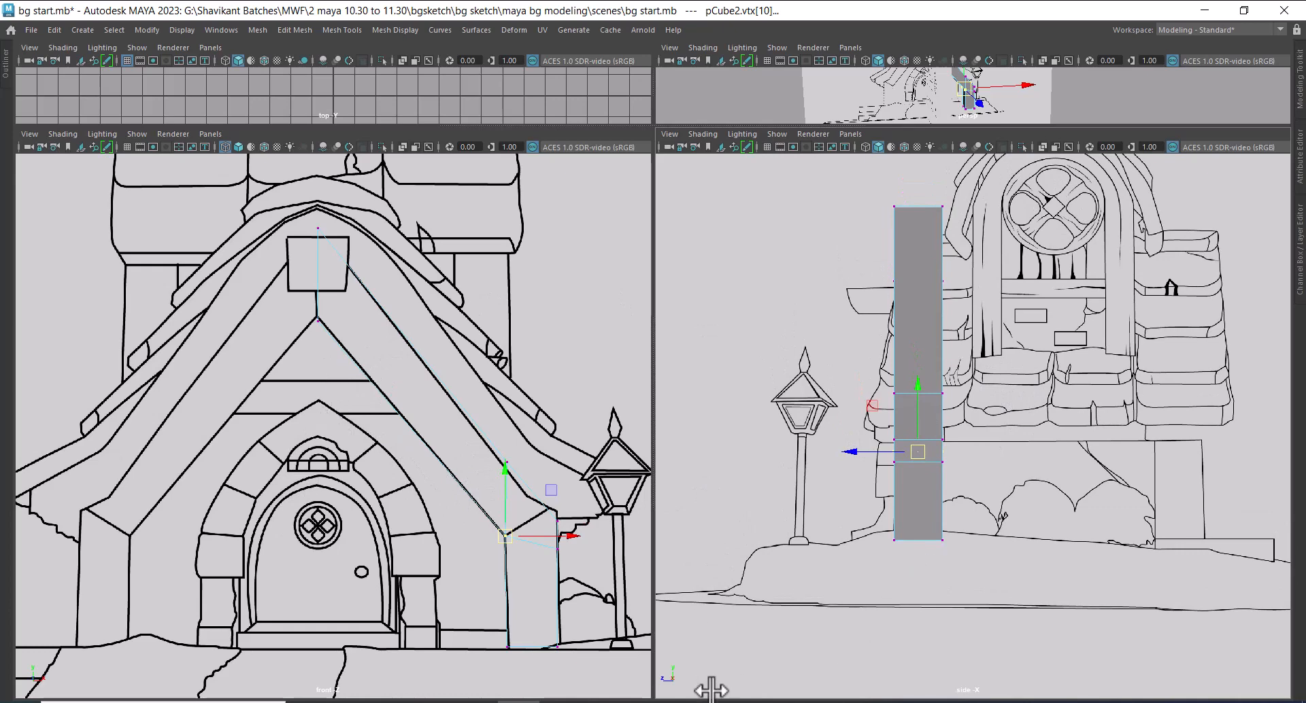
mouse_move(741, 699)
left_click(745, 632)
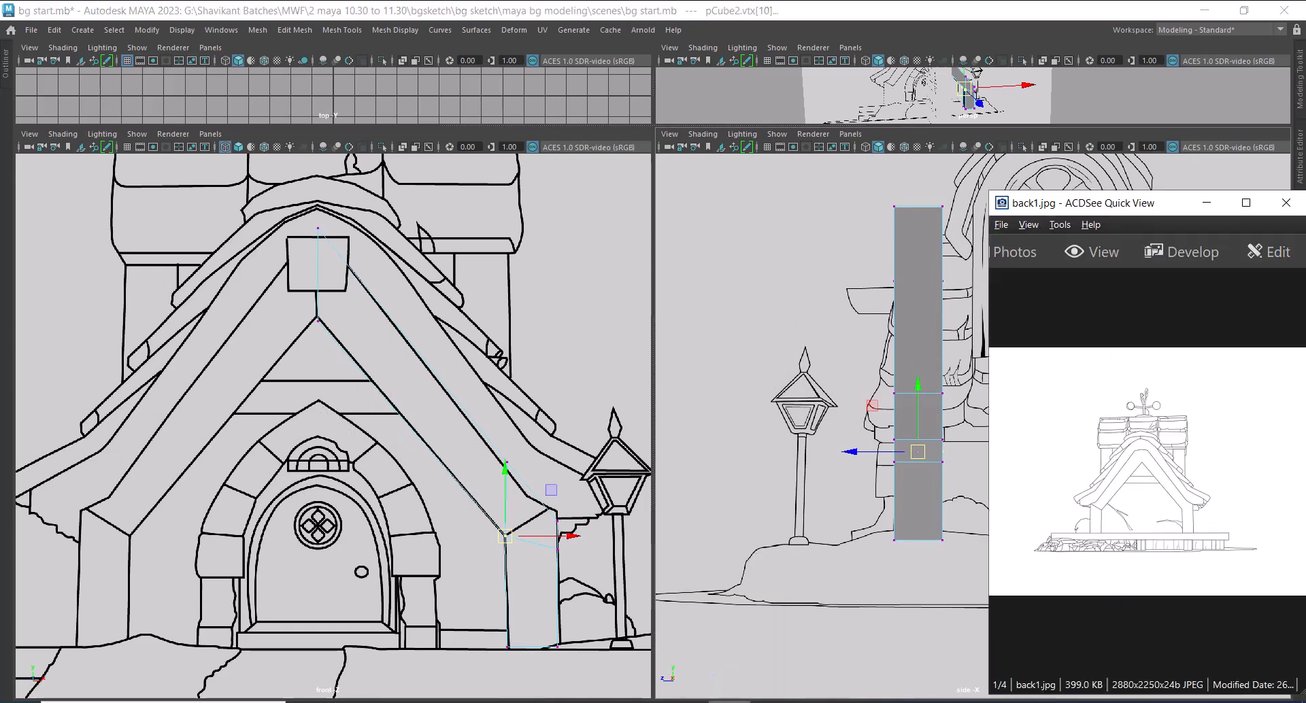
scroll(1272, 476, "down", 1)
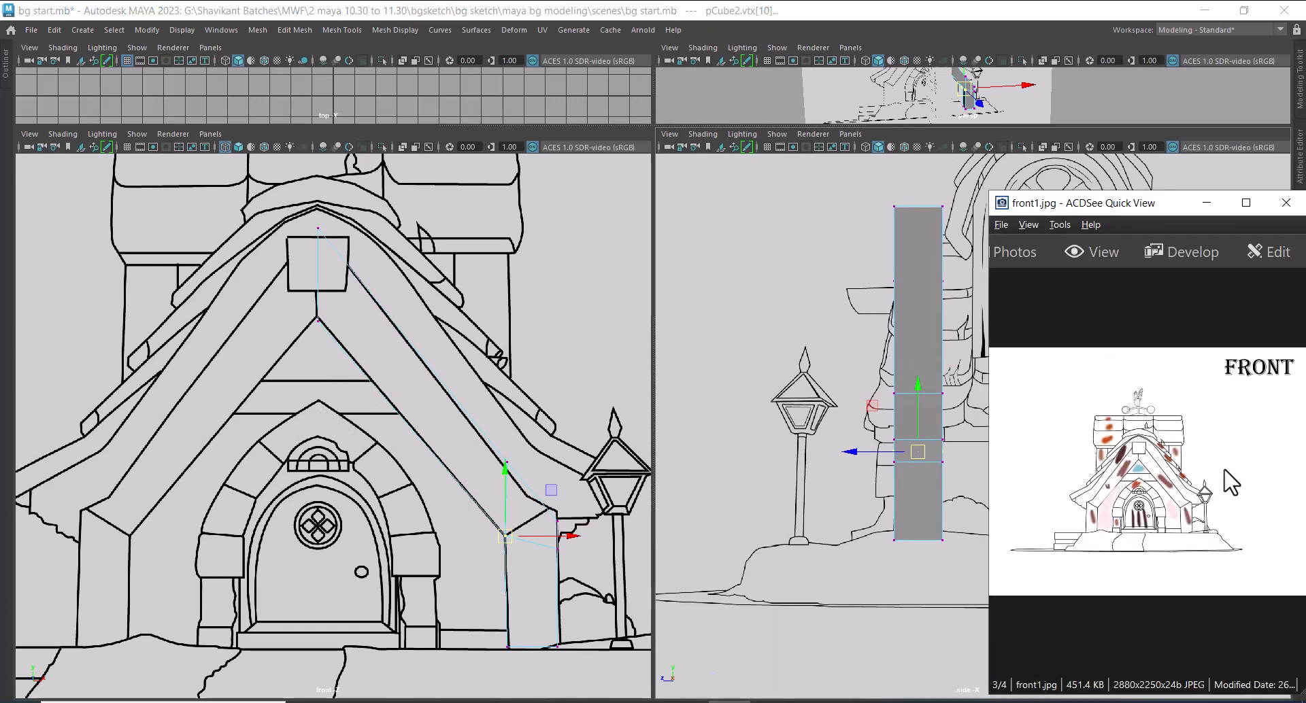
scroll(1228, 497, "up", 3, "ctrl")
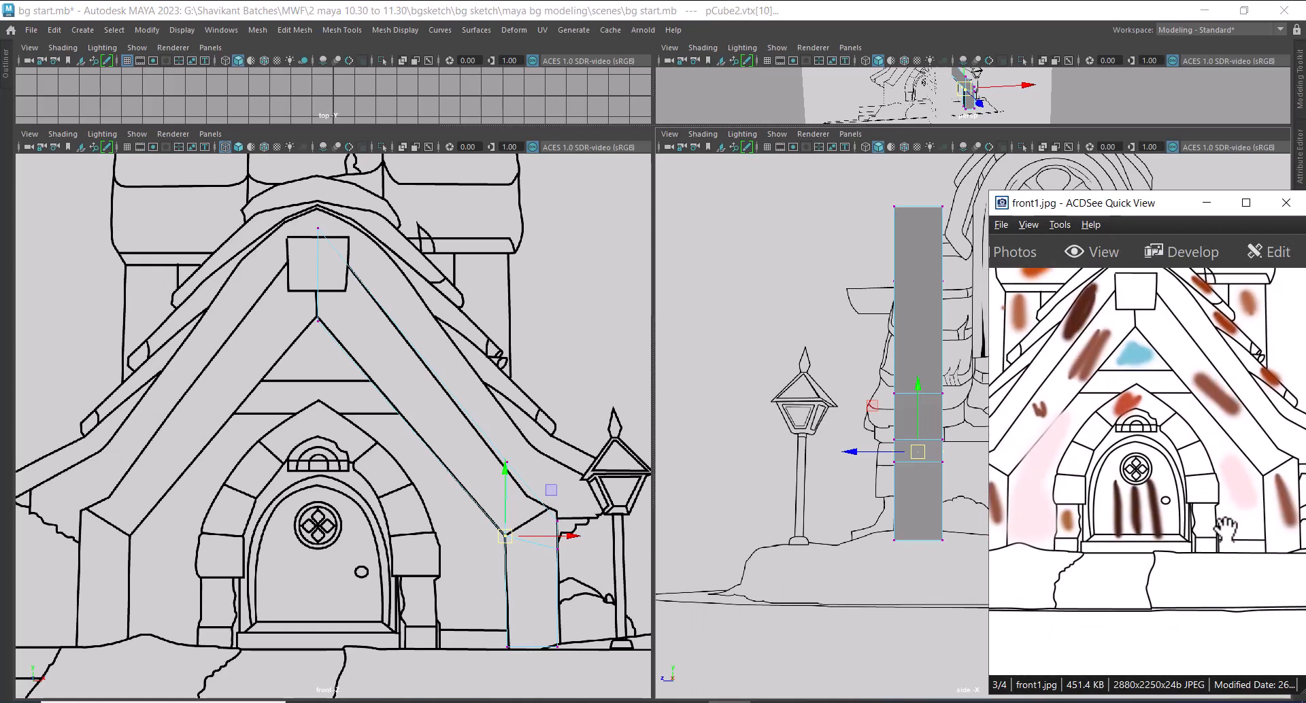
Compare the beam and post with the side sketch in Maya and put the reference image viewer away
right_click_drag(810, 526, 757, 506, "alt")
middle_click_drag(916, 496, 748, 461, "alt")
right_click_drag(748, 460, 773, 468, "alt")
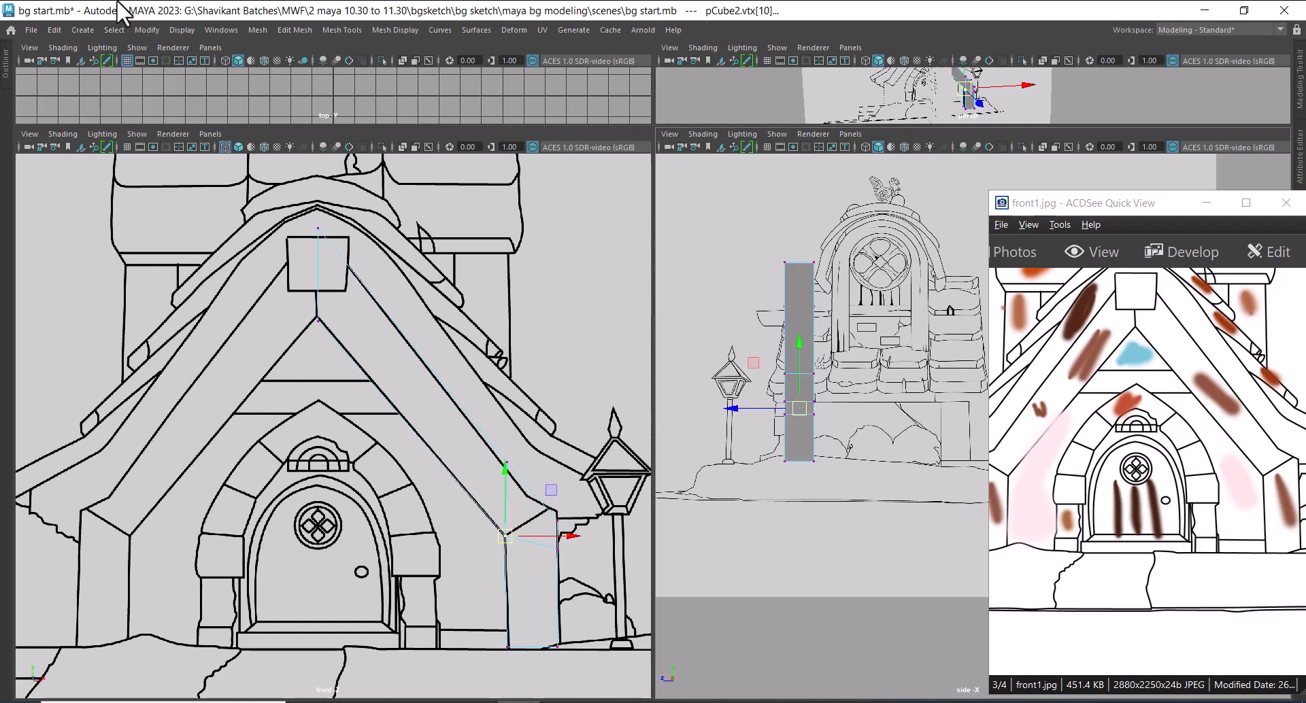
scroll(839, 358, "up", 1)
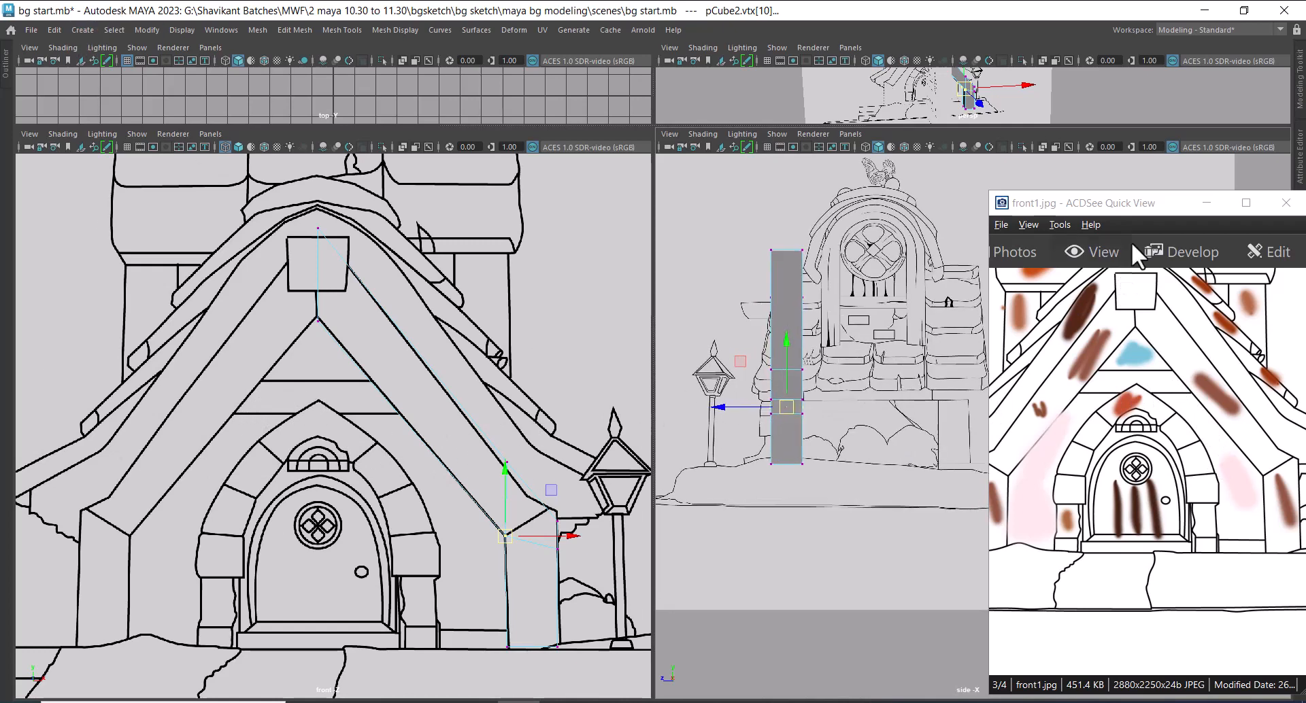
left_click_drag(1147, 203, 540, 472)
left_click(606, 471)
scroll(838, 362, "down", 1)
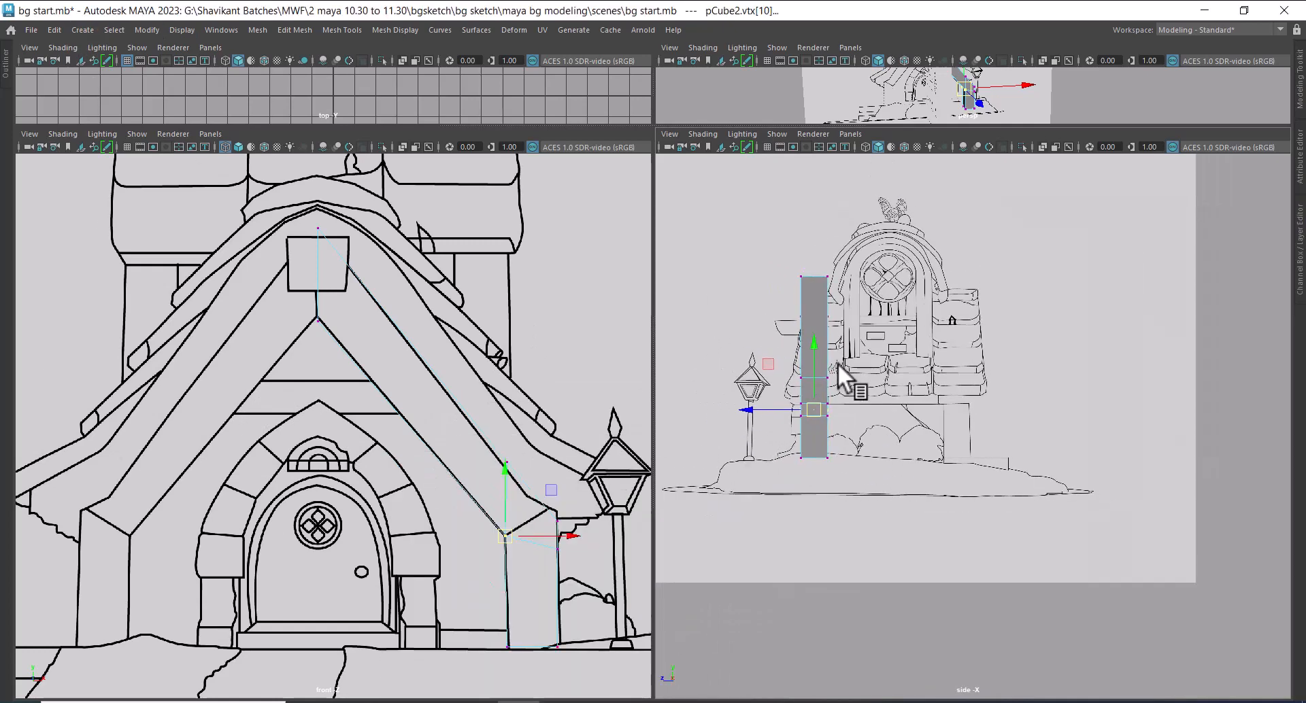
Replace the side view with the perspective view and return the beam-and-post mesh to object selection
key("space")
left_click_drag(899, 446, 897, 267)
left_click_drag(969, 402, 863, 461, "alt")
scroll(863, 461, "up", 3)
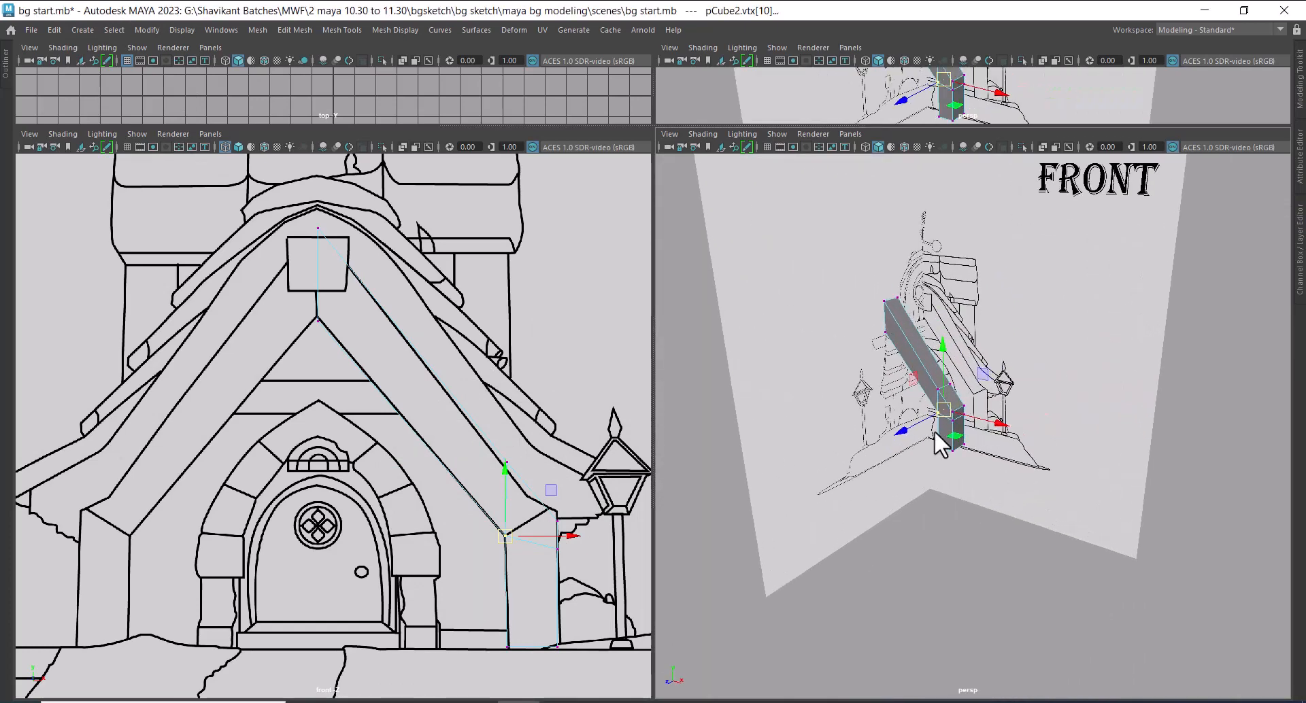
right_click(934, 431)
left_click(1100, 487)
left_click(957, 413)
right_click_drag(929, 316, 1088, 275)
left_click(953, 404)
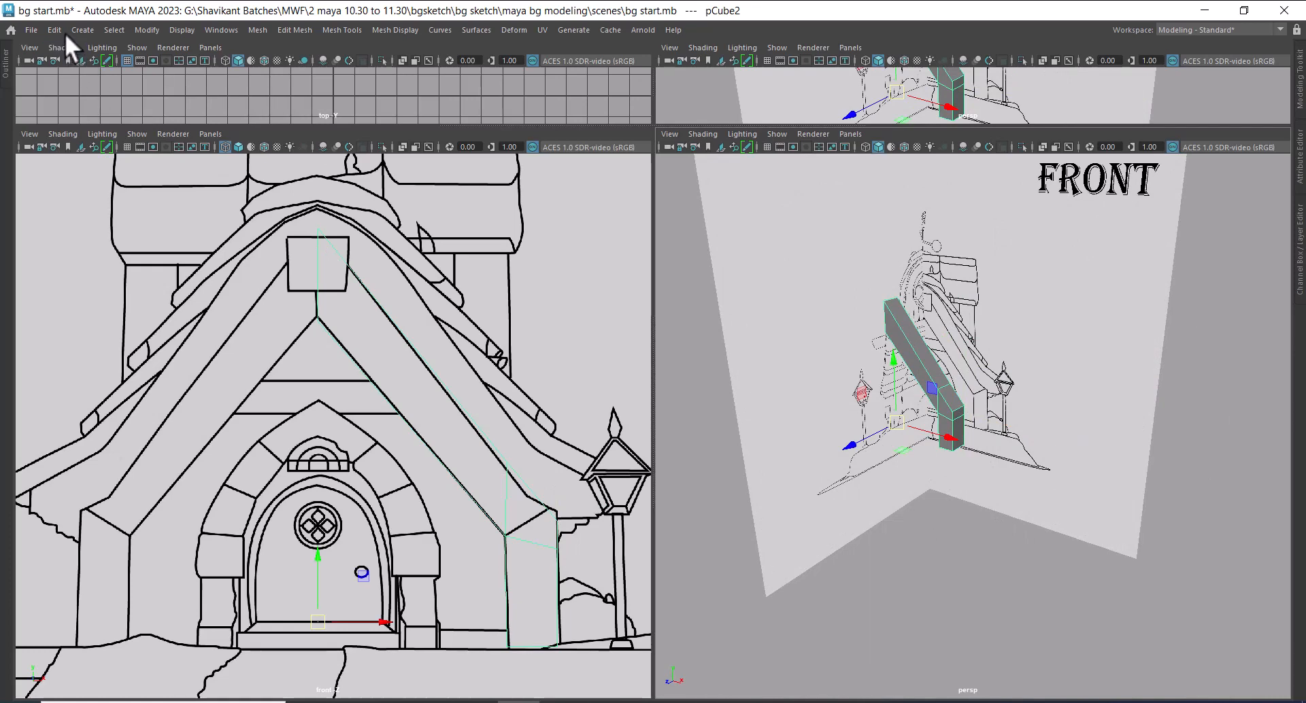
left_click(82, 30)
mouse_move(263, 67)
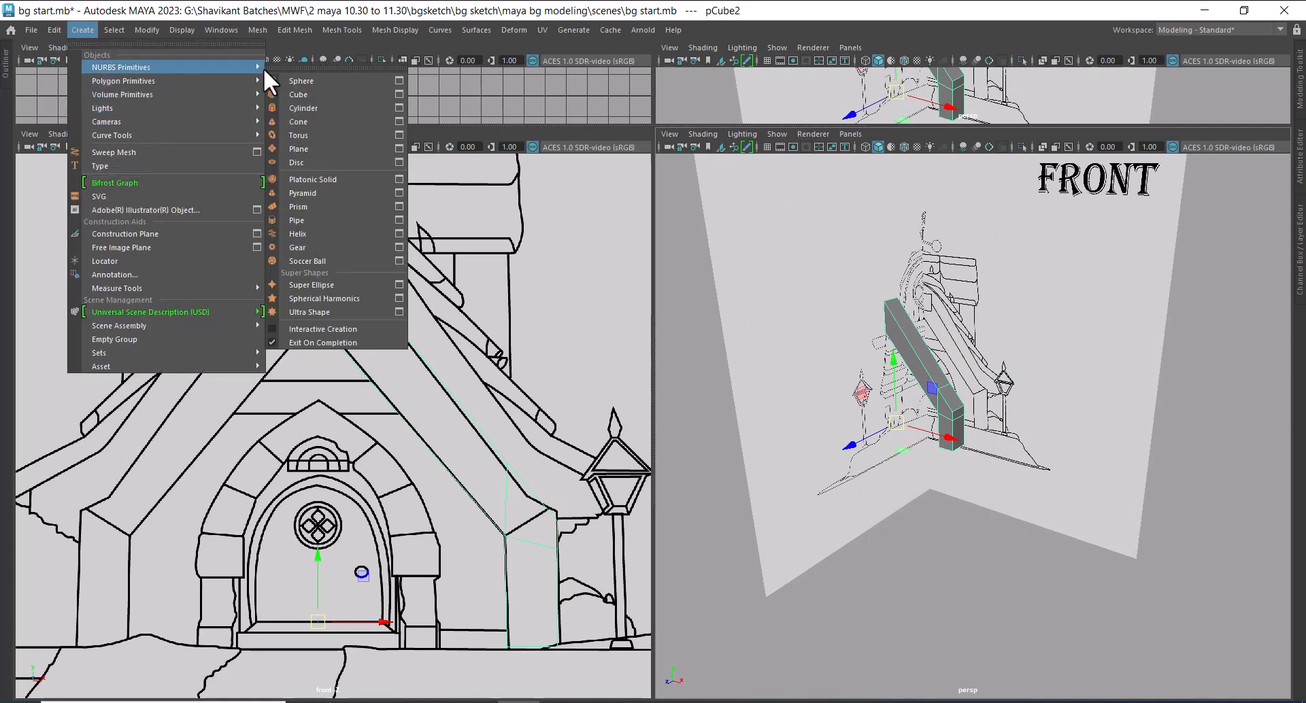
left_click(316, 95)
scroll(422, 344, "down", 5)
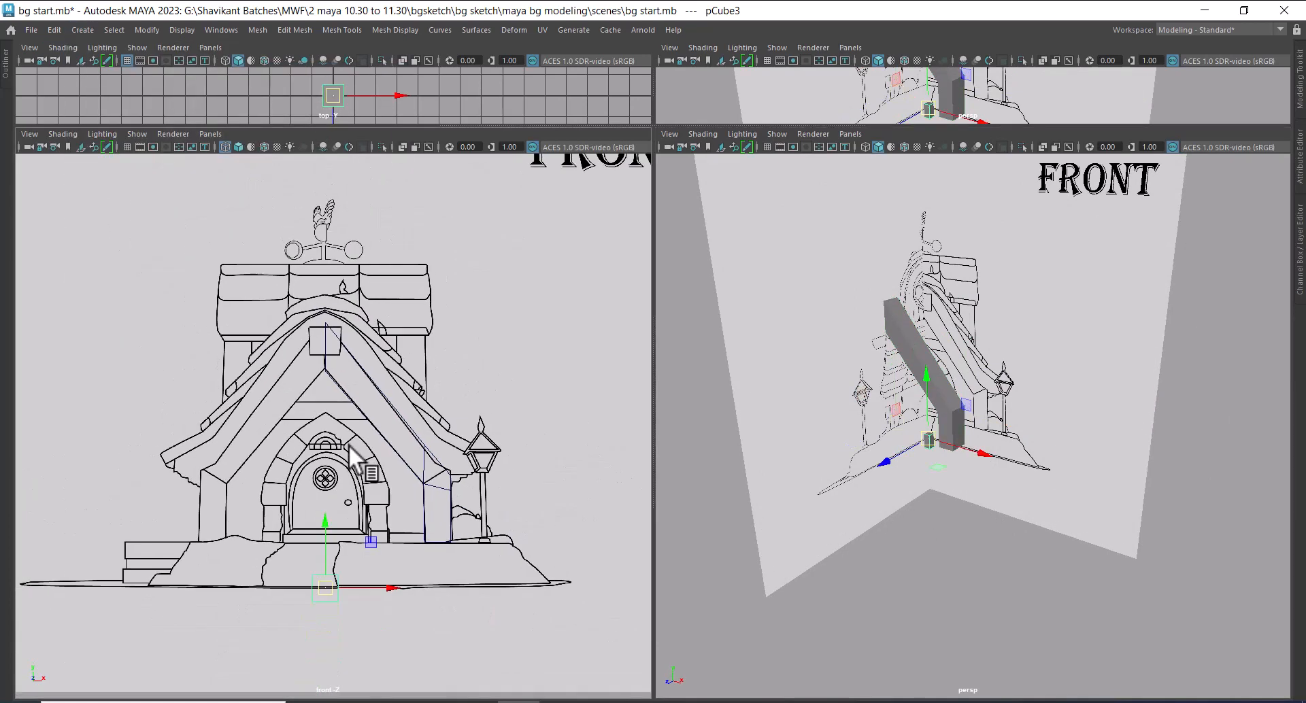
scroll(361, 480, "up", 4)
left_click_drag(320, 480, 301, 322)
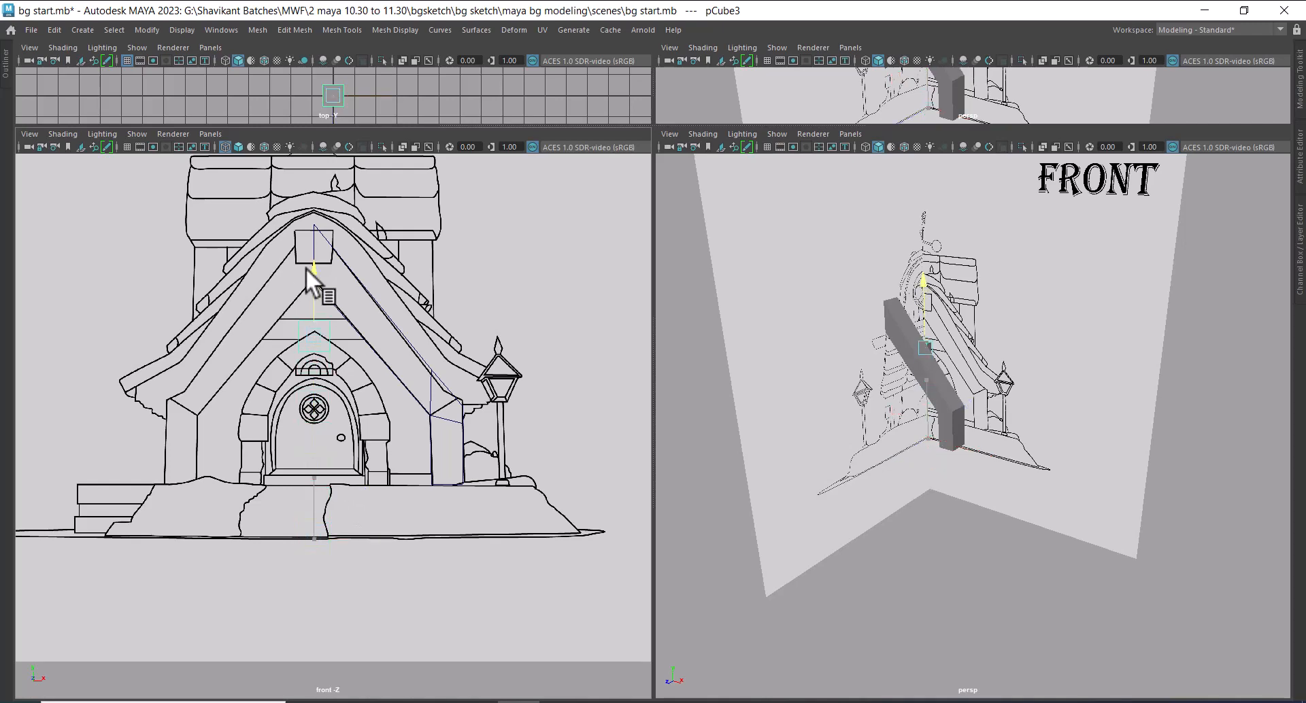
left_click_drag(305, 268, 304, 265)
scroll(305, 266, "up", 4)
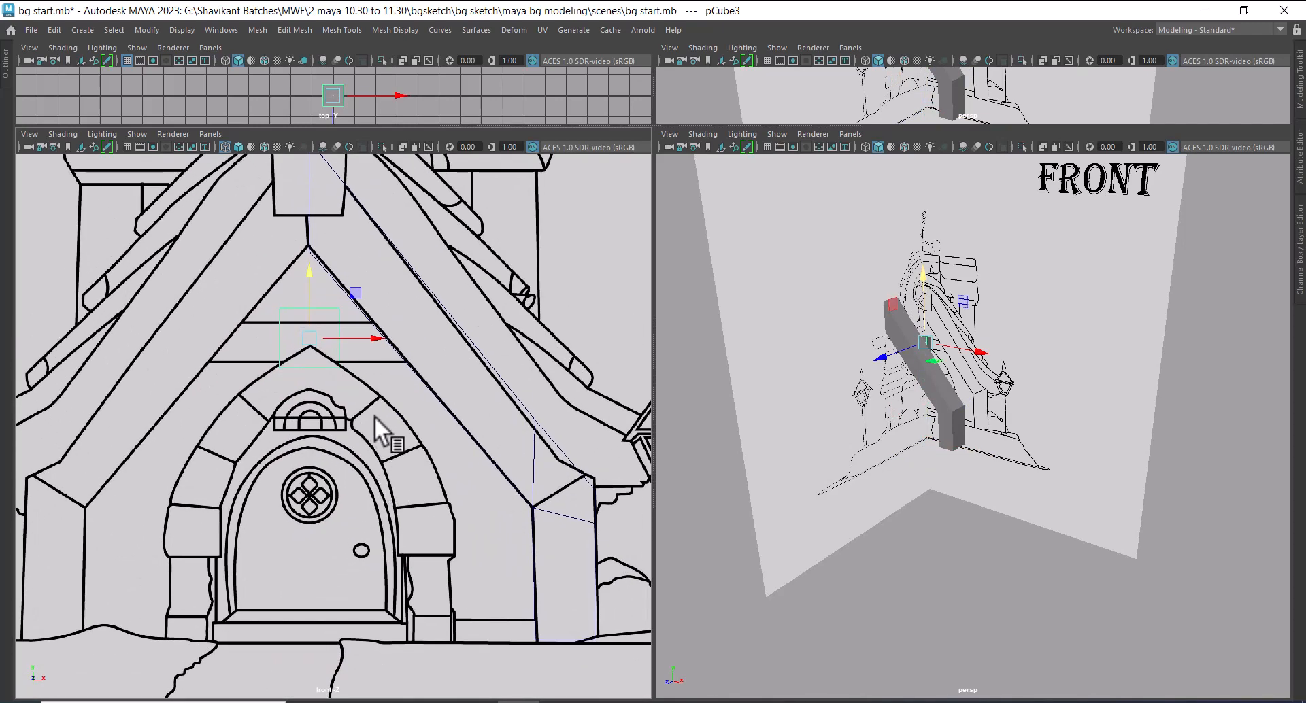
left_click(373, 415)
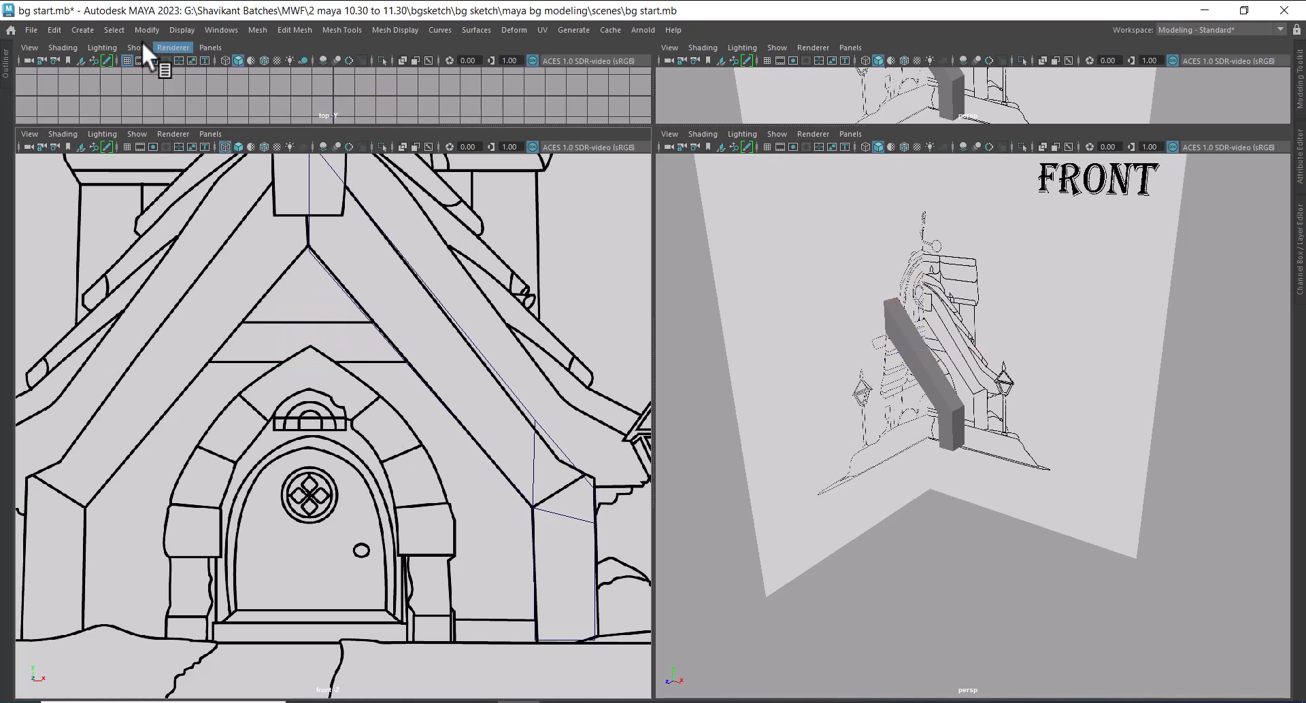
Enable interactive creation for polygon primitives and draw a flat cube over the horizontal crossbeam above the door arch in the front sketch
left_click(85, 29)
mouse_move(124, 81)
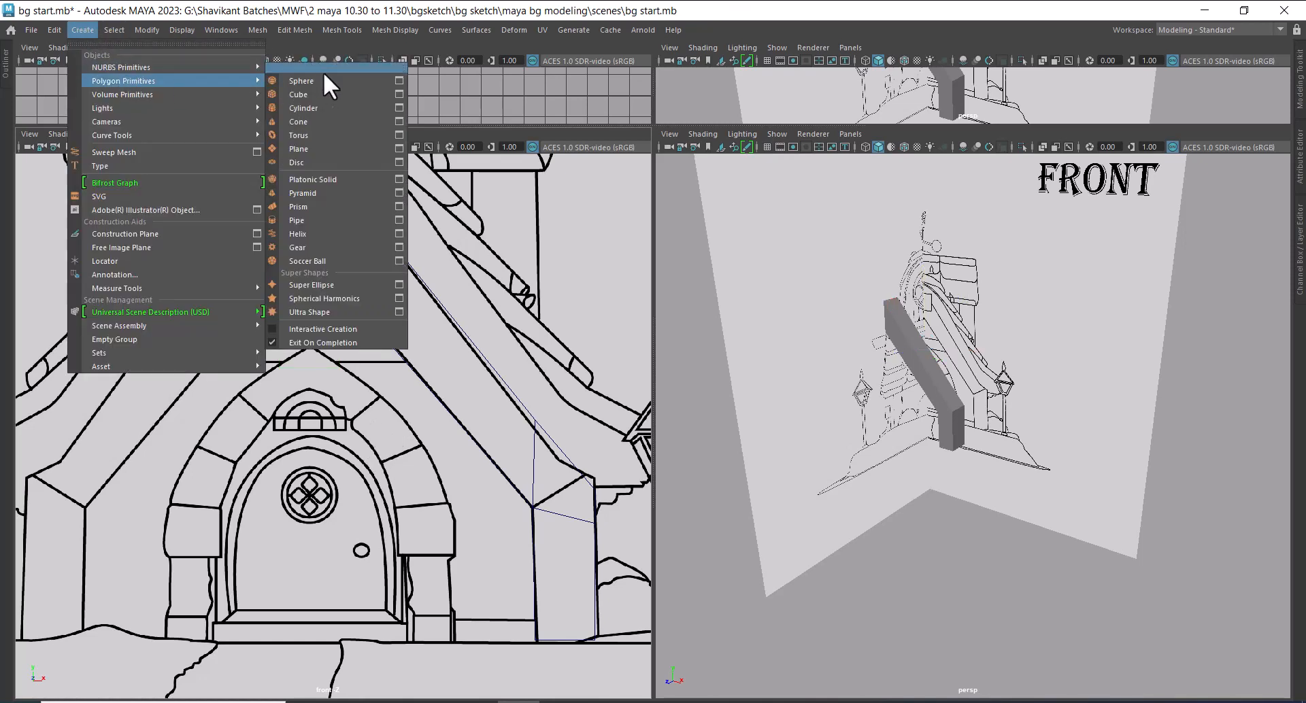
left_click(330, 329)
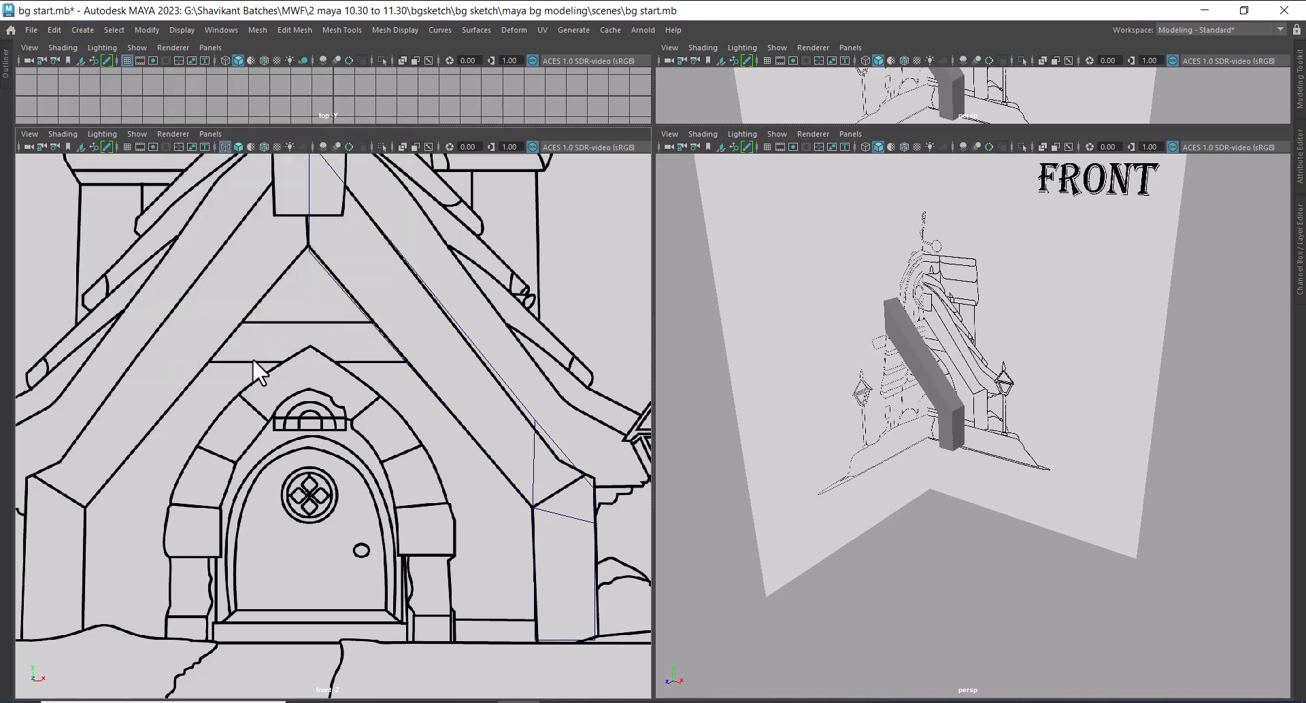
left_click(83, 29)
mouse_move(120, 84)
left_click(291, 97)
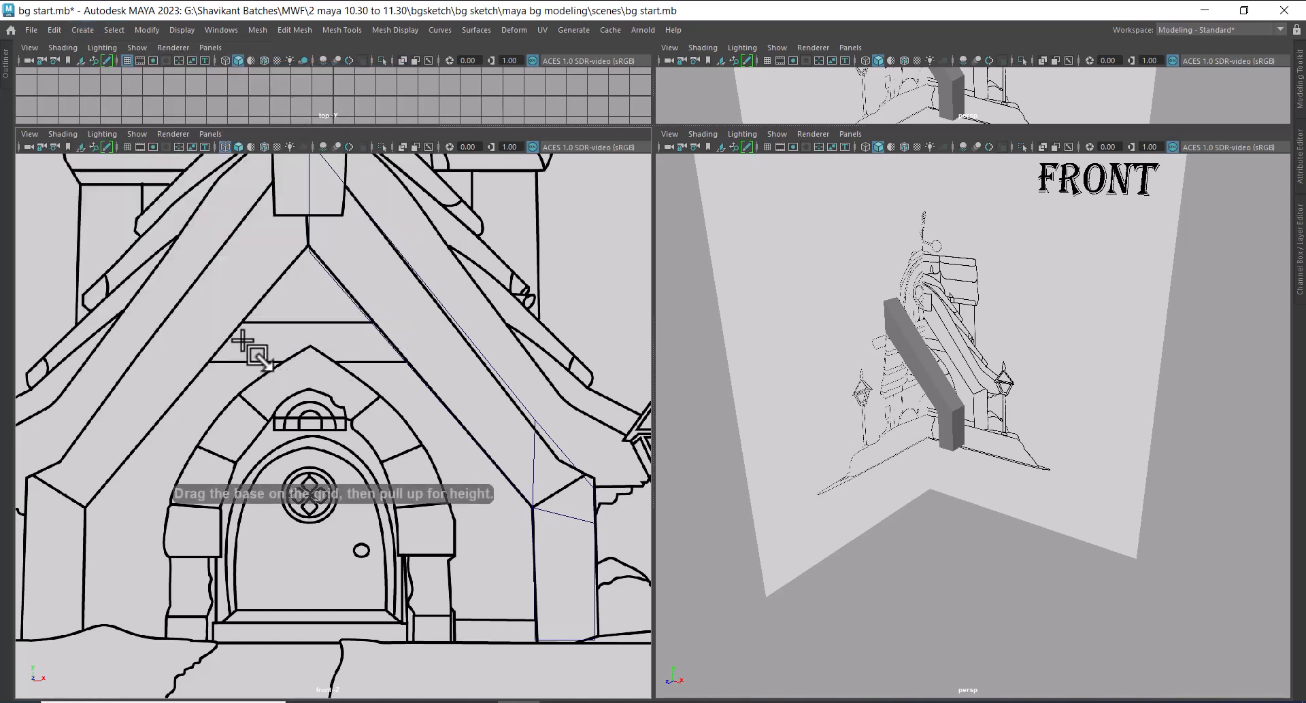
left_click_drag(192, 316, 413, 289)
Move the crossbeam block forward along Z from the front image plane to the sloping beam
scroll(1009, 403, "up", 2)
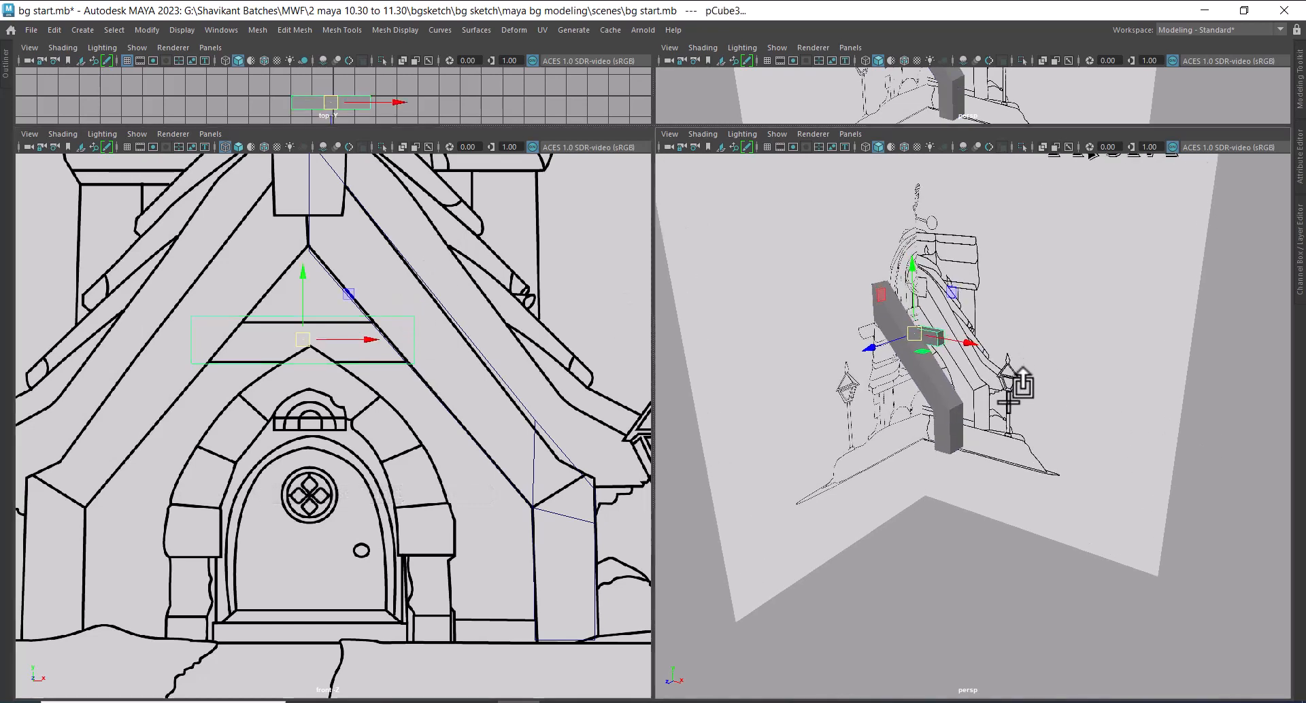
left_click_drag(952, 416, 902, 439, "alt")
left_click_drag(881, 342, 836, 360)
scroll(351, 367, "up", 1)
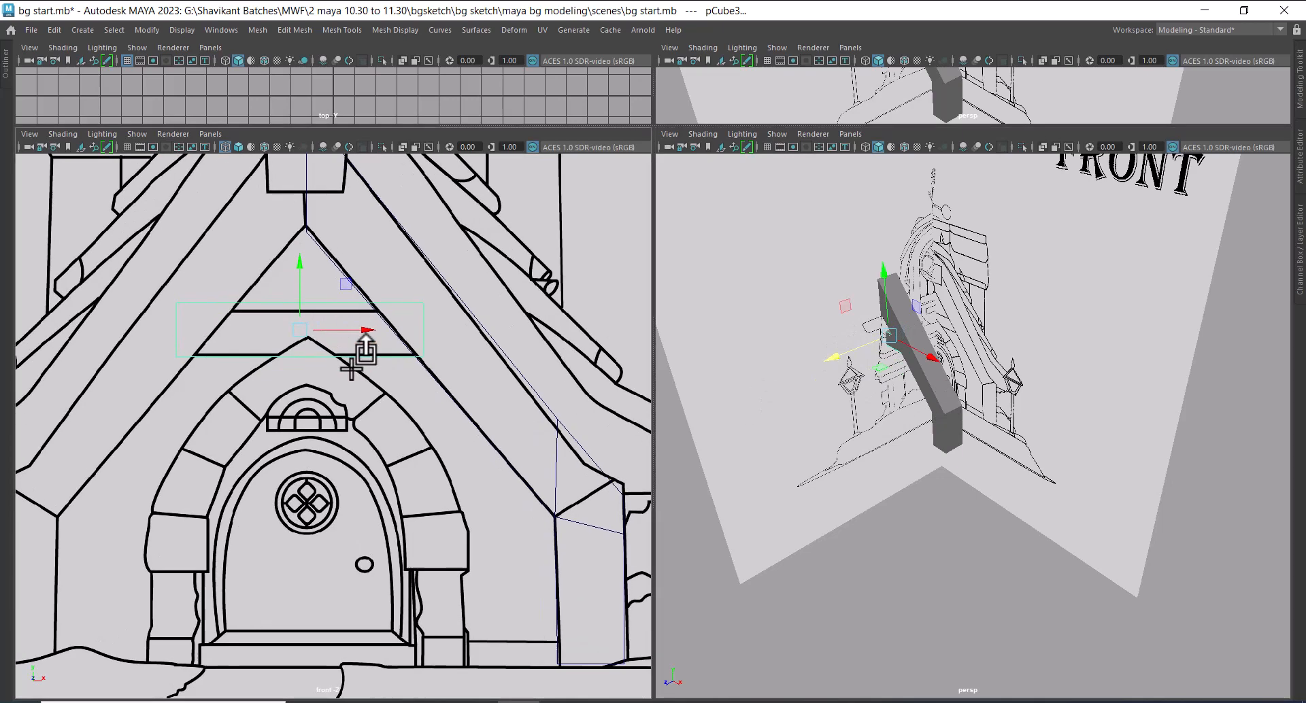
Lower the crossbeam block's top vertices onto the upper crossbeam line in the front sketch and return to object selection
right_click_drag(368, 321, 366, 333)
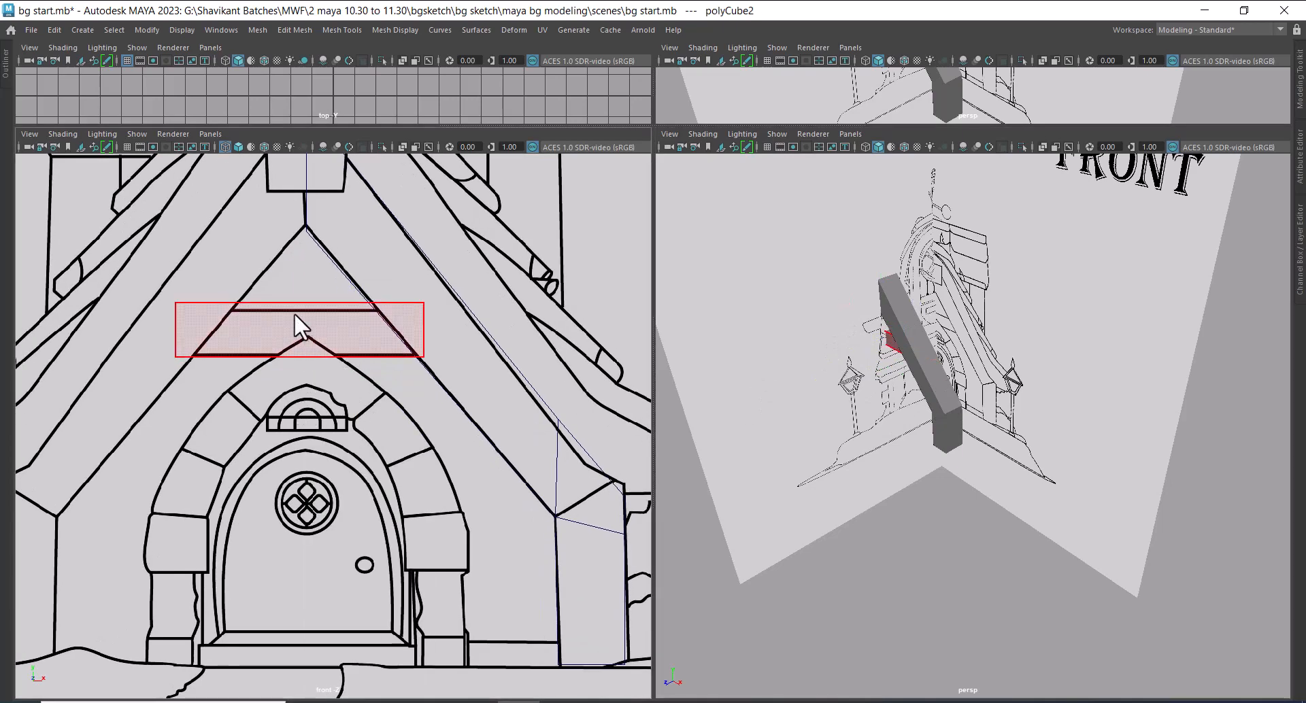
right_click_drag(294, 314, 128, 287)
left_click_drag(128, 287, 528, 327)
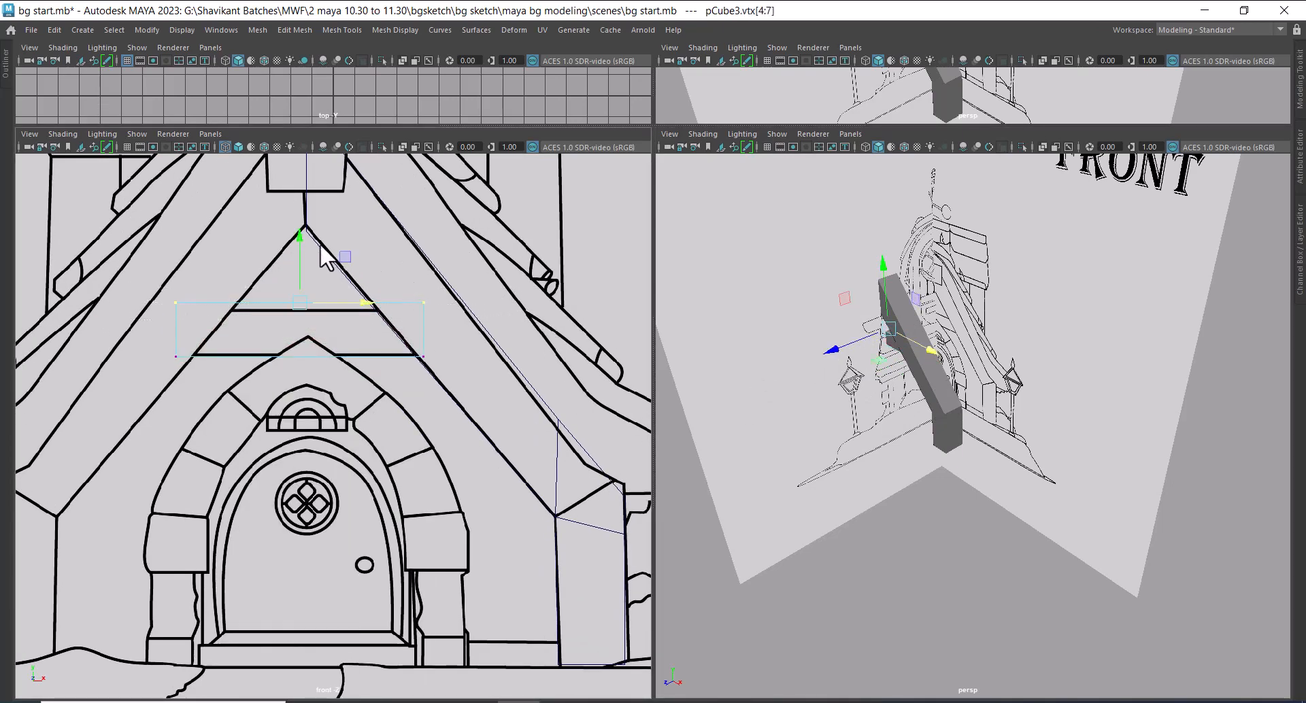
left_click_drag(298, 238, 297, 246)
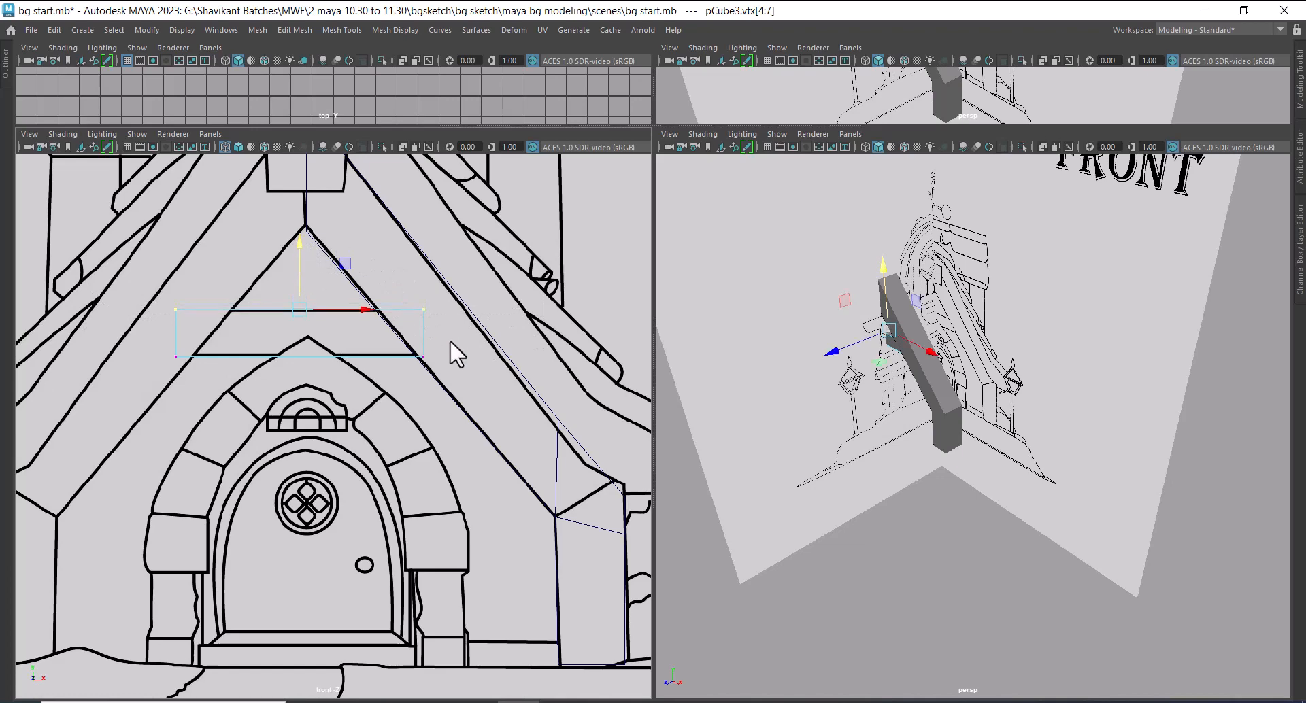
right_click_drag(373, 346, 493, 276)
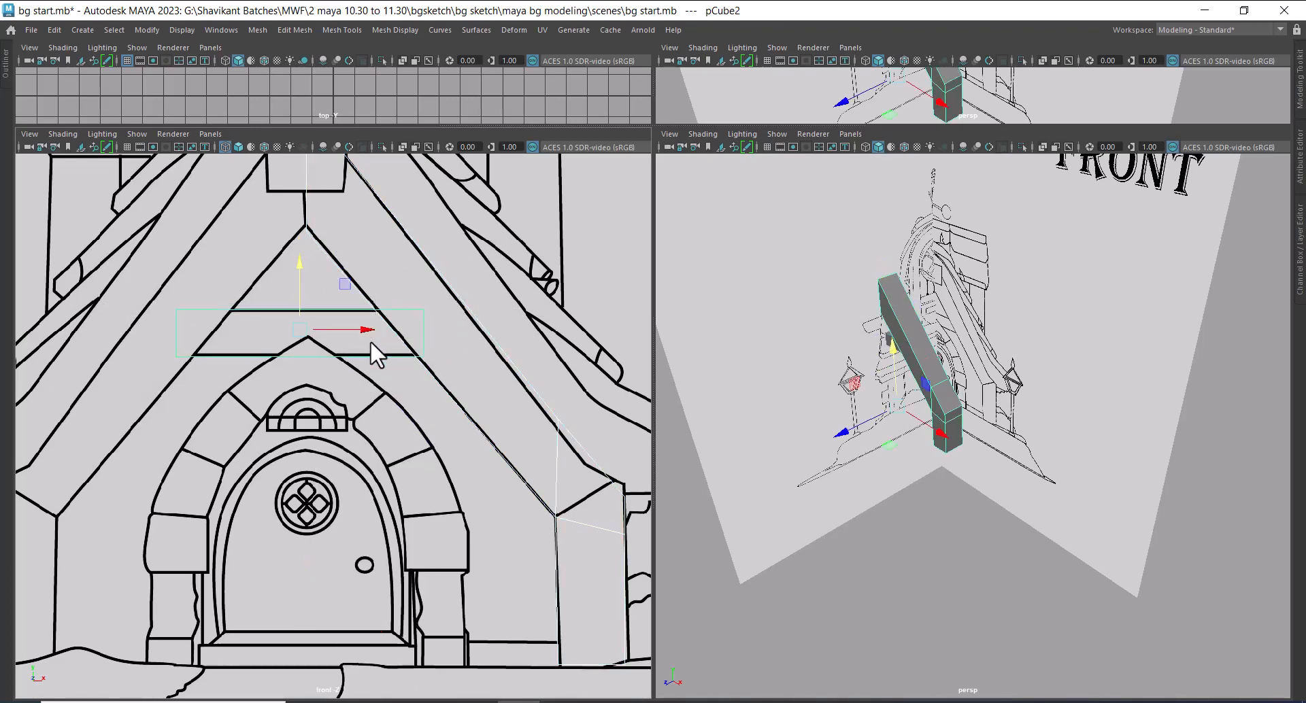
Draw another polygon cube over the short pillar beside the door, below the arch stones, in the front sketch
scroll(993, 531, "up", 4)
left_click_drag(977, 522, 991, 508, "alt")
scroll(373, 445, "down", 1)
middle_click_drag(373, 446, 374, 426, "alt")
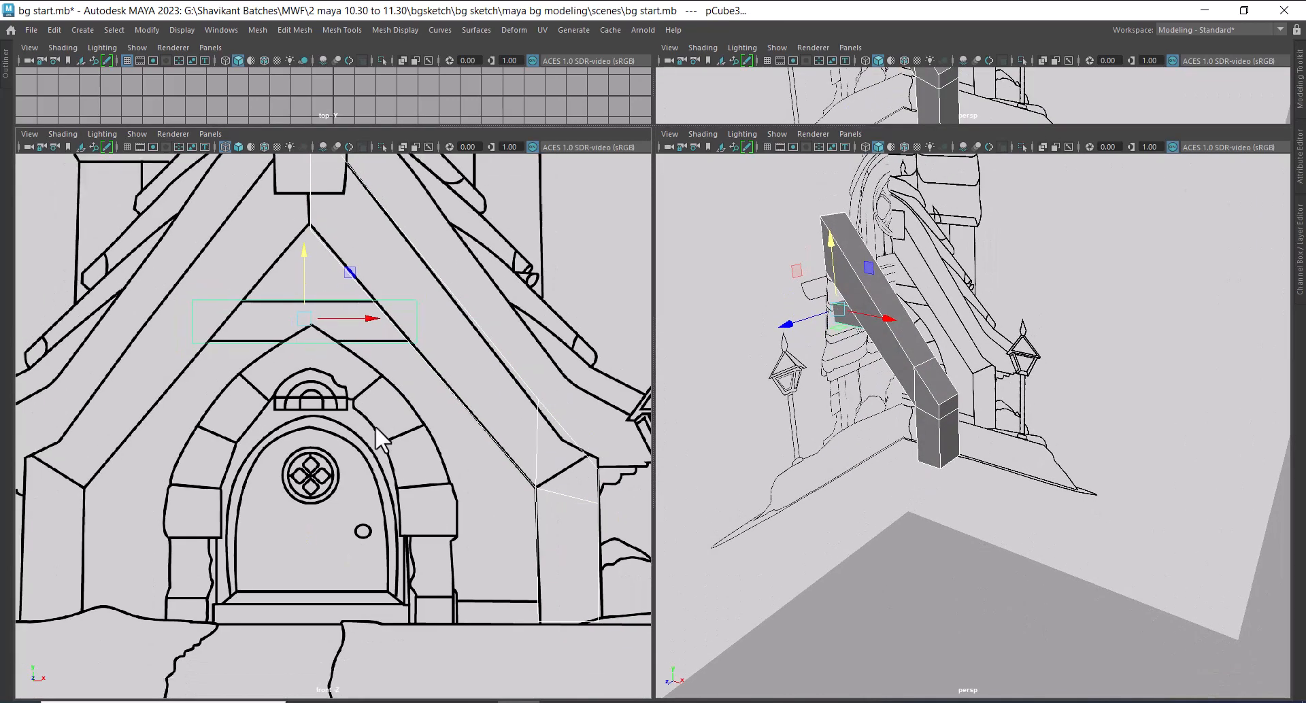
scroll(377, 418, "down", 5)
scroll(361, 393, "up", 5)
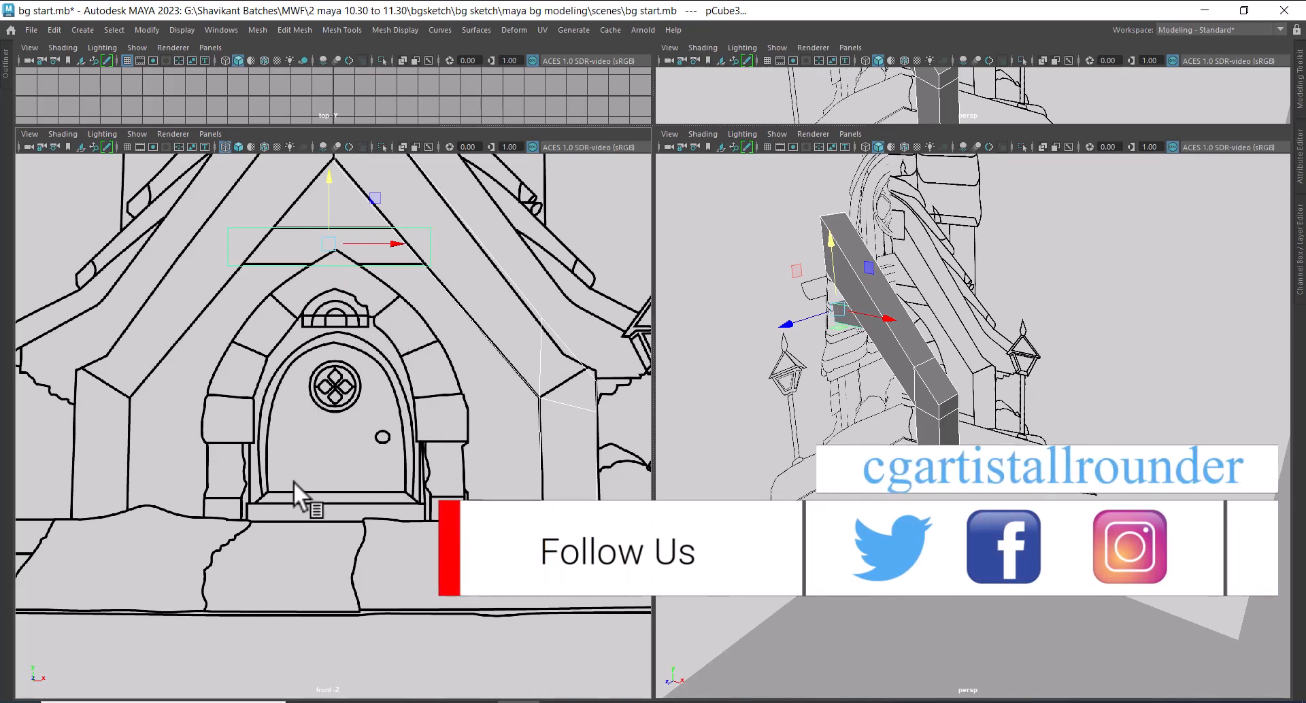
scroll(487, 460, "up", 1)
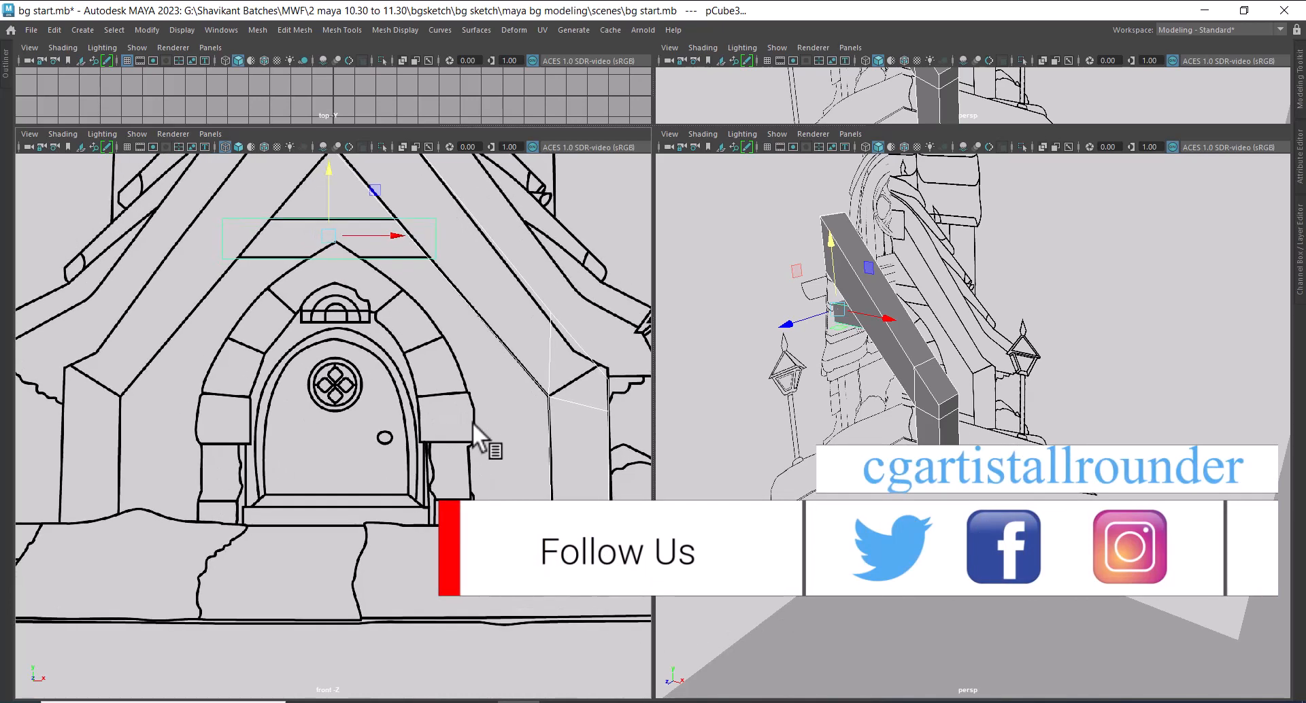
left_click(438, 365)
right_click_drag(433, 349, 438, 390, "shift")
scroll(445, 439, "up", 5)
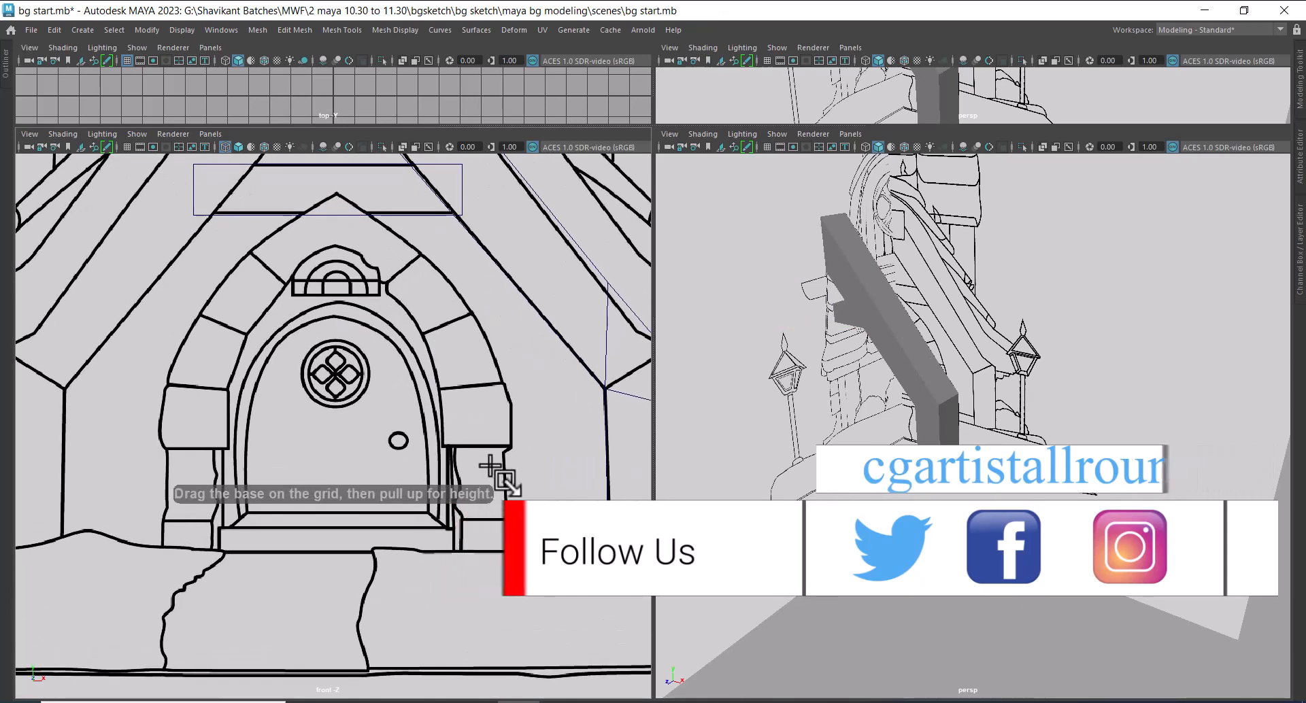
mouse_move(466, 333)
left_mouse_down()
mouse_move(491, 454)
mouse_move(538, 456)
mouse_move(536, 398)
left_mouse_up()
Move the pillar block forward along Z so it projects in front of the post, using the side sketch as reference
scroll(834, 513, "down", 4)
left_click_drag(834, 512, 898, 430, "alt")
scroll(815, 449, "up", 3)
key("f")
scroll(890, 455, "down", 5)
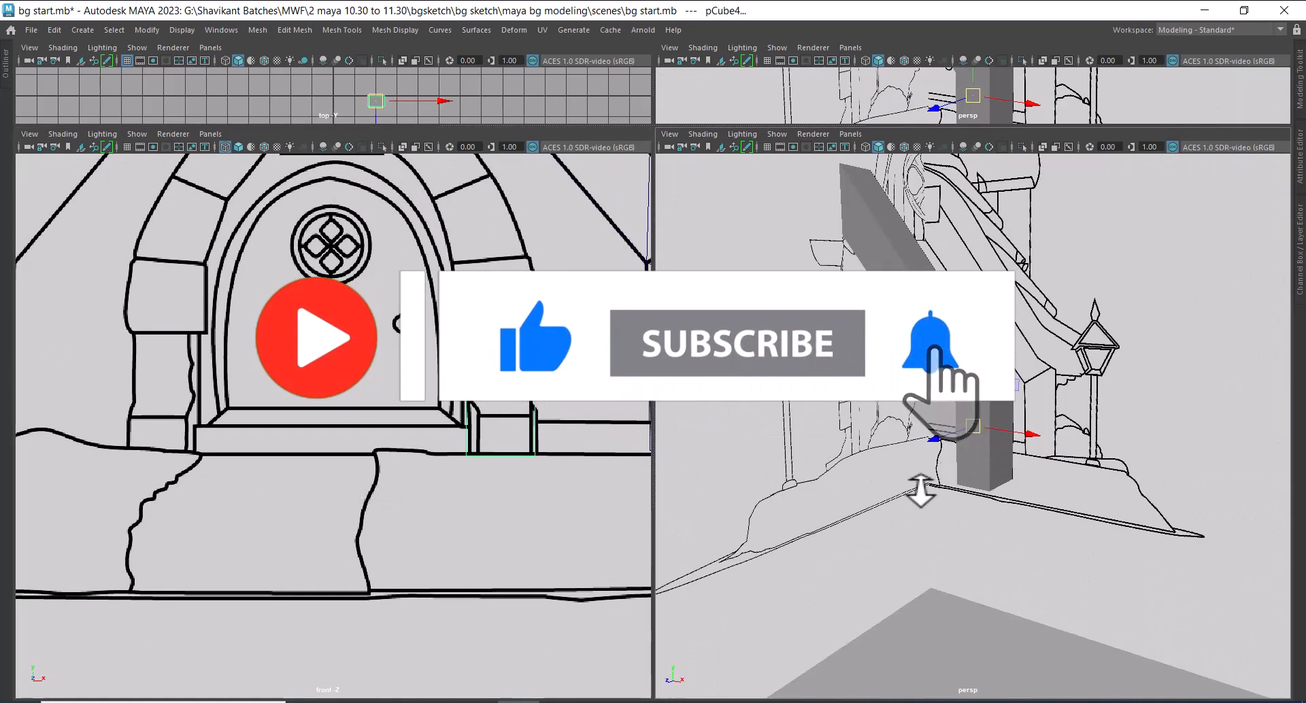
left_click_drag(921, 490, 830, 422, "alt")
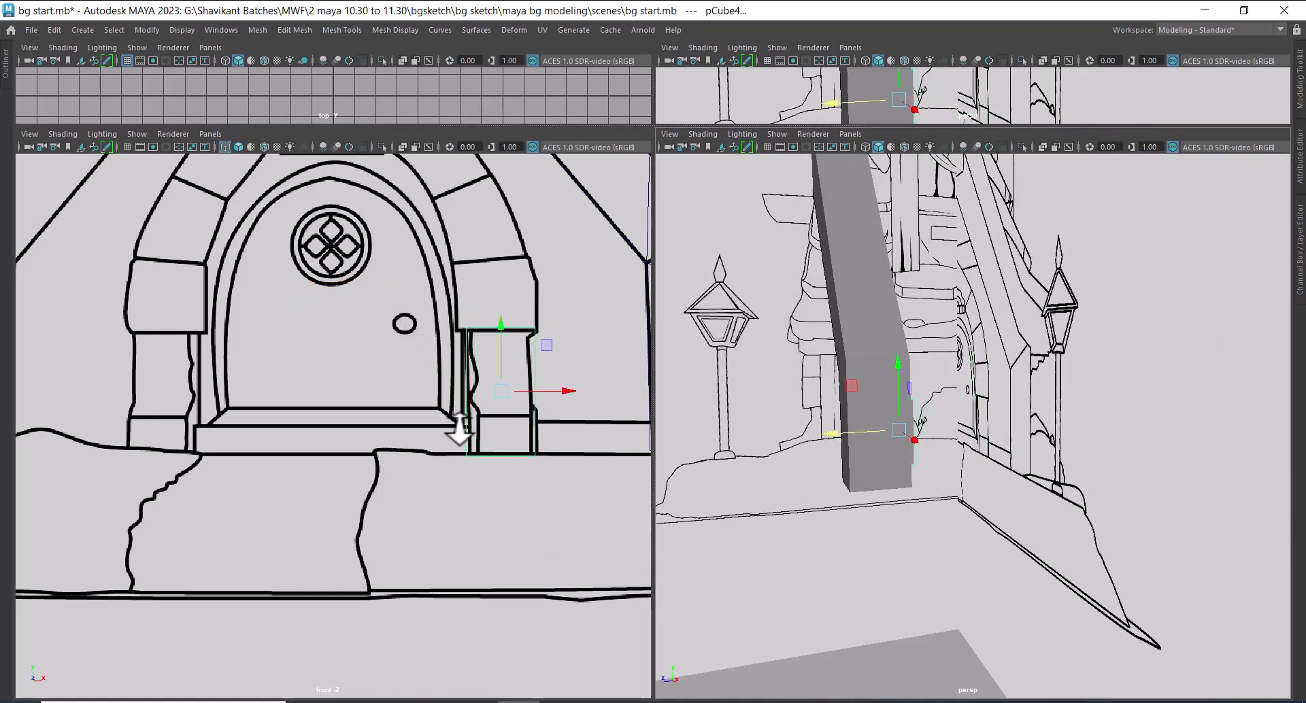
scroll(467, 411, "down", 6)
key("space")
left_click_drag(885, 464, 956, 466)
scroll(1034, 632, "up", 5)
middle_click_drag(798, 476, 1045, 439, "alt")
left_click_drag(981, 456, 831, 464)
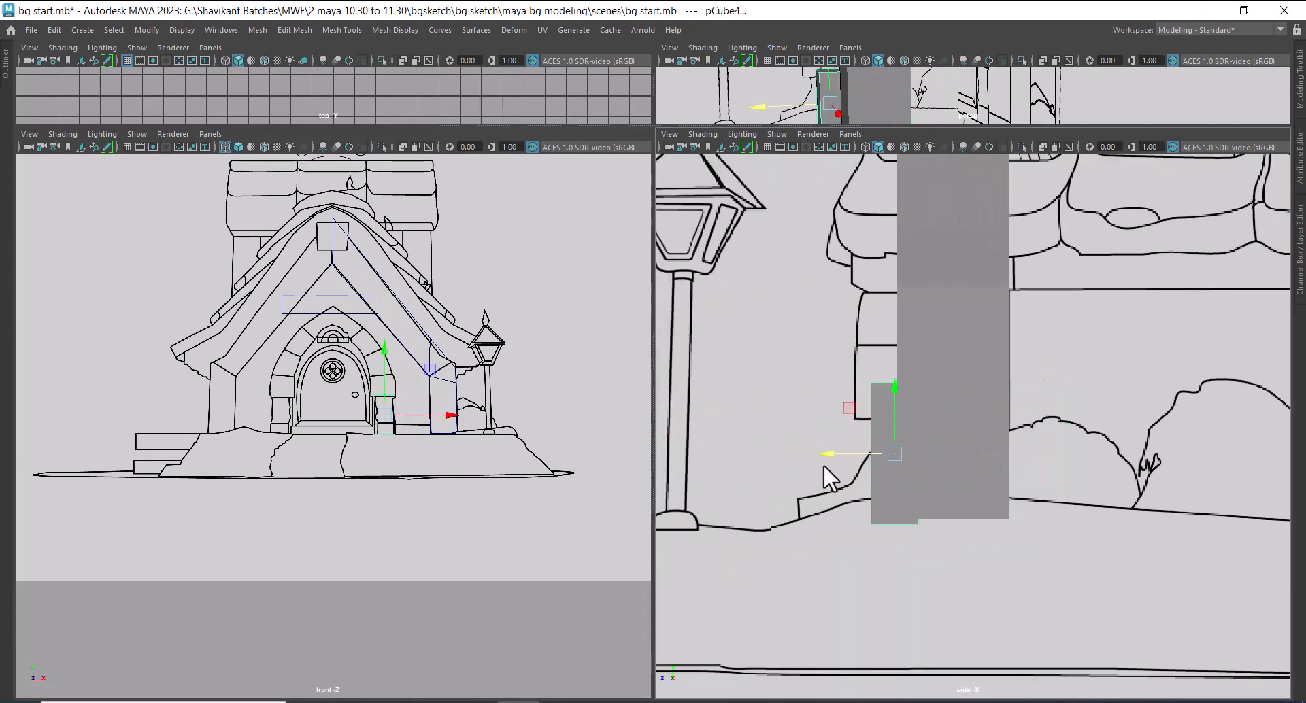
Duplicate the door pillar block and raise the copy along Y onto the stone above the pillar in the front sketch
scroll(442, 542, "up", 6)
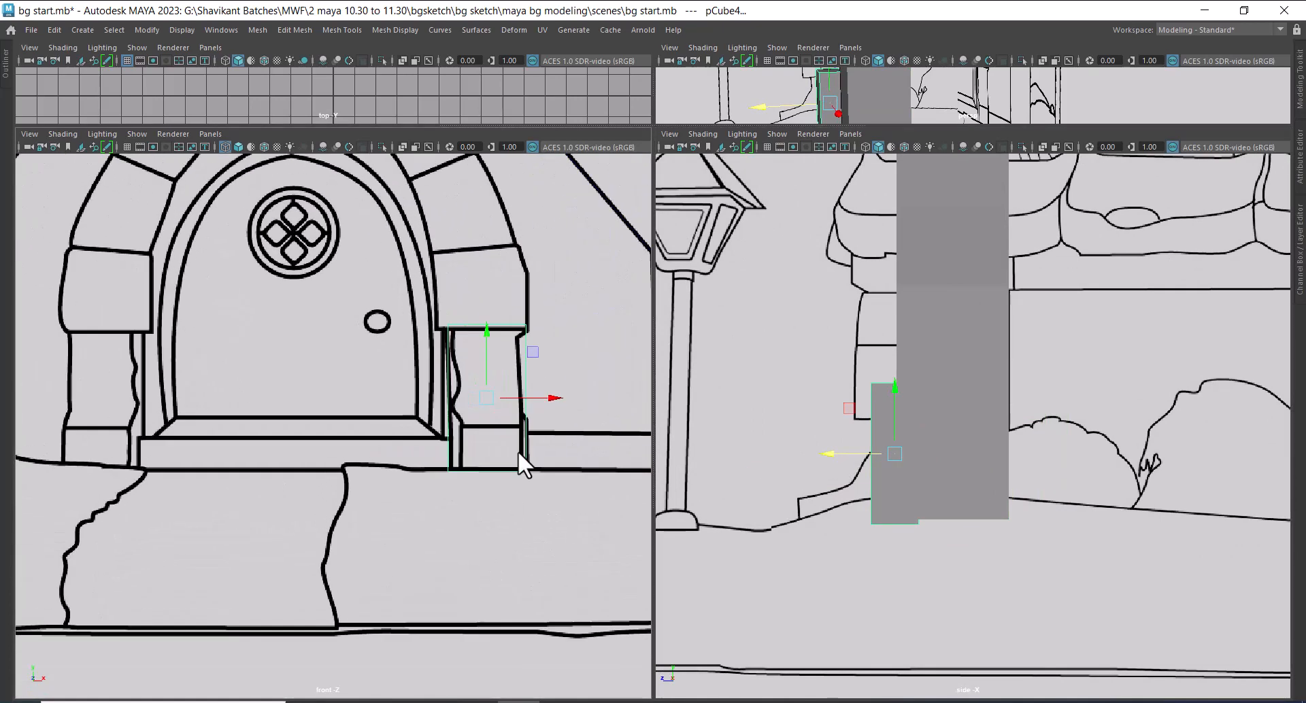
scroll(517, 451, "up", 1)
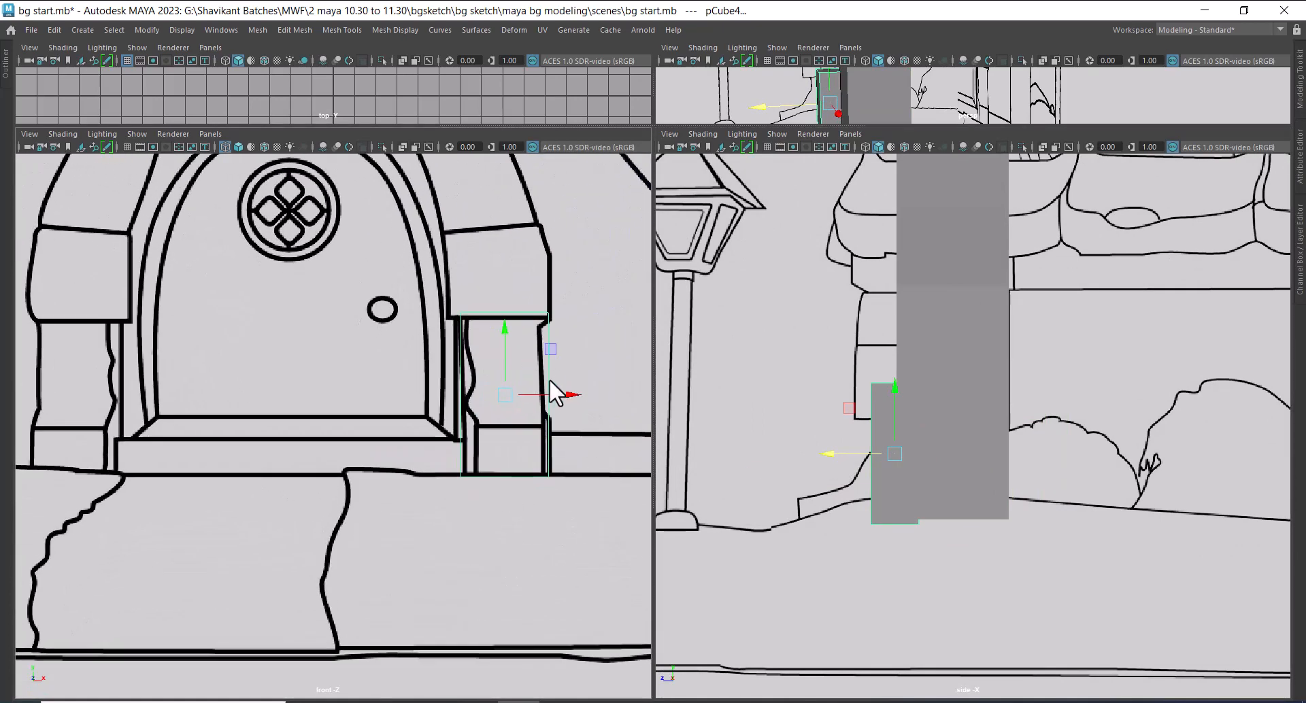
middle_click_drag(552, 391, 536, 454, "alt")
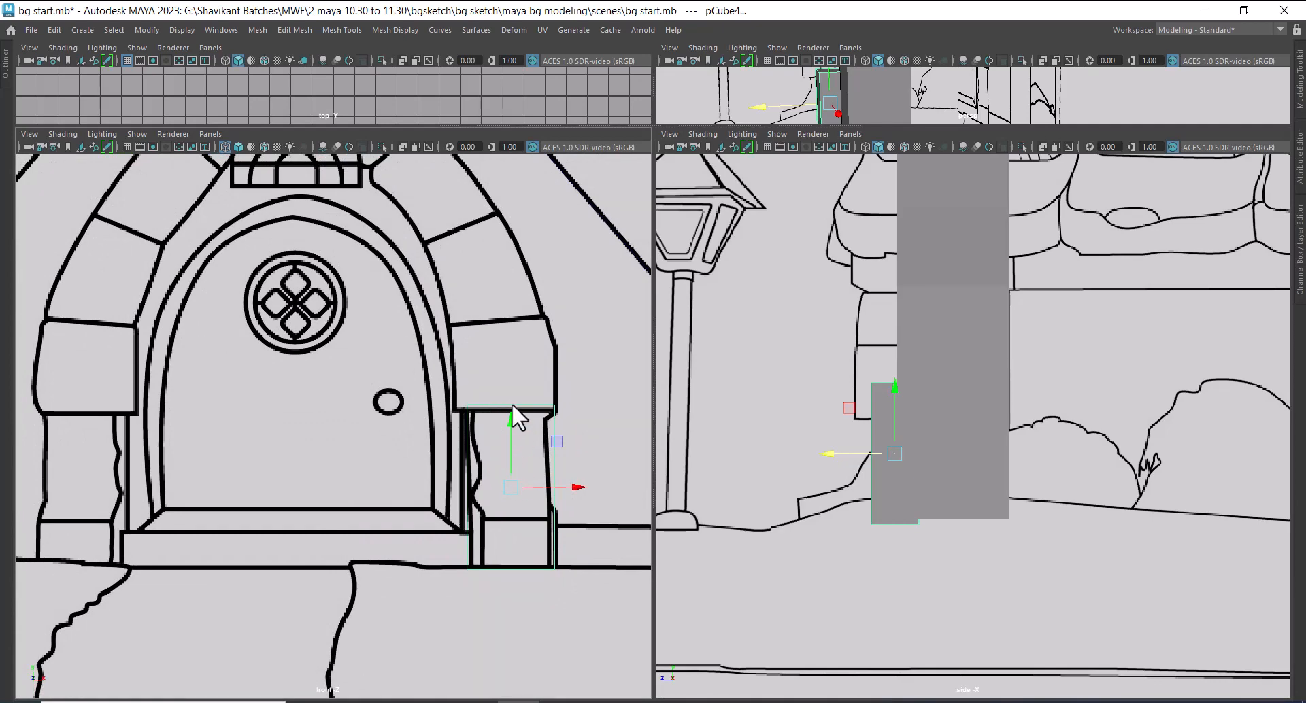
middle_click_drag(512, 403, 463, 446, "alt")
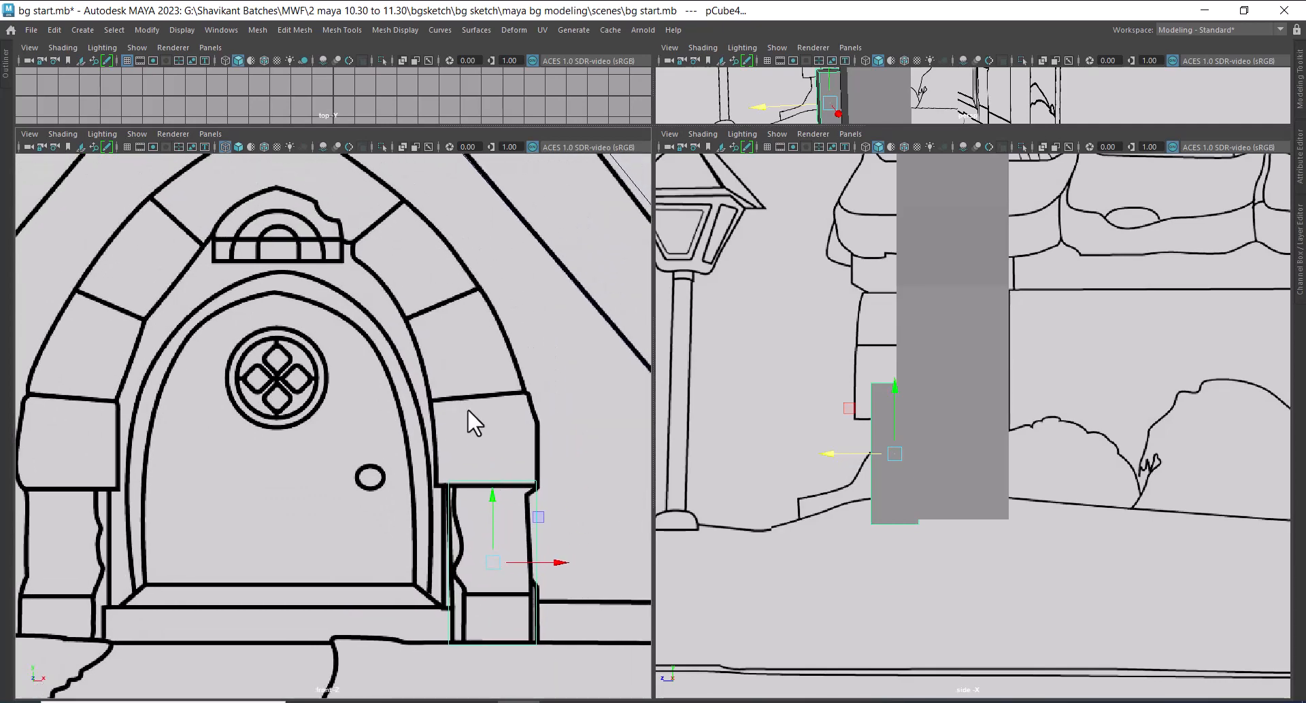
middle_click_drag(389, 288, 388, 296, "alt")
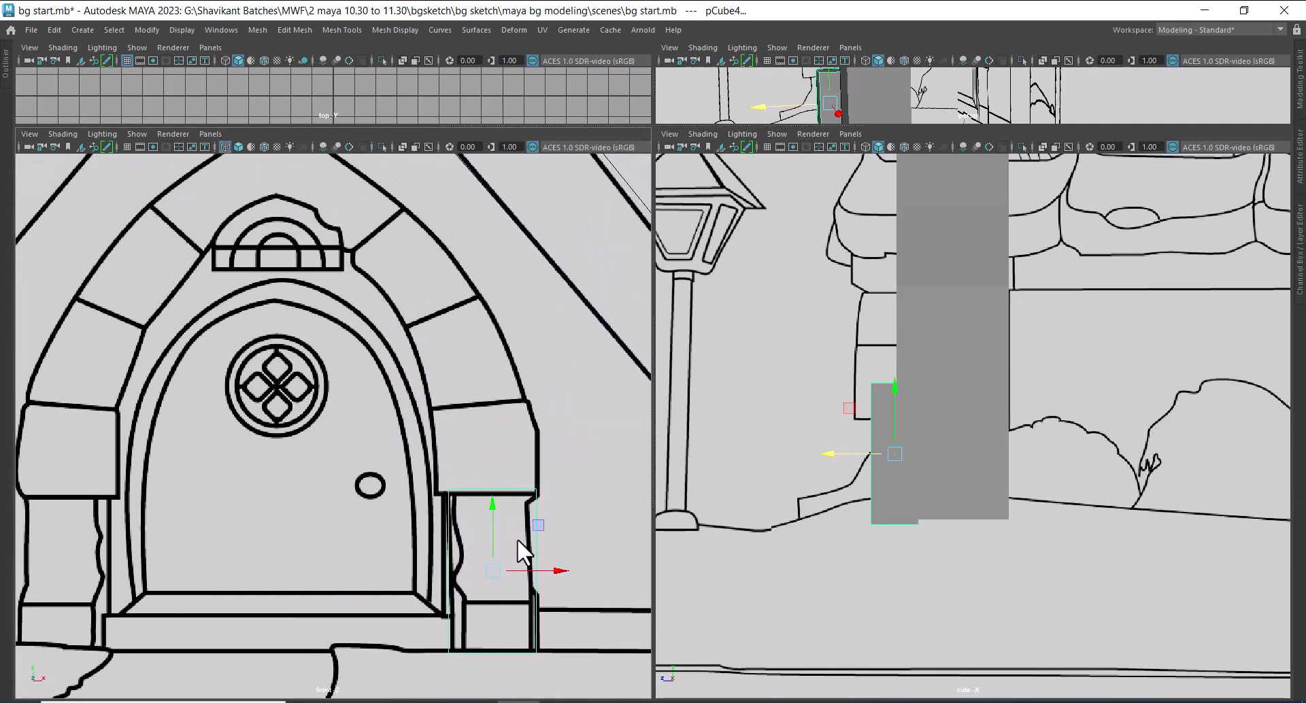
middle_click_drag(515, 538, 471, 471, "alt")
right_click_drag(471, 471, 463, 505, "alt")
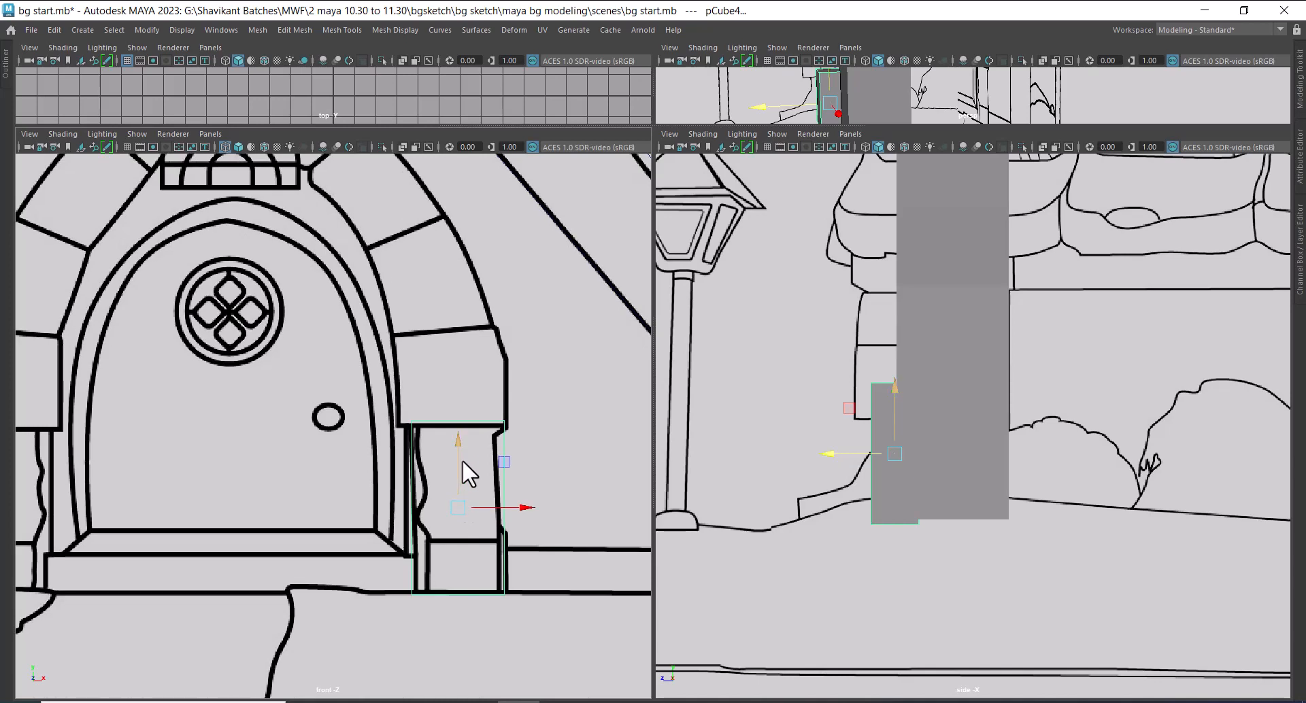
left_click_drag(461, 439, 438, 260, "shift")
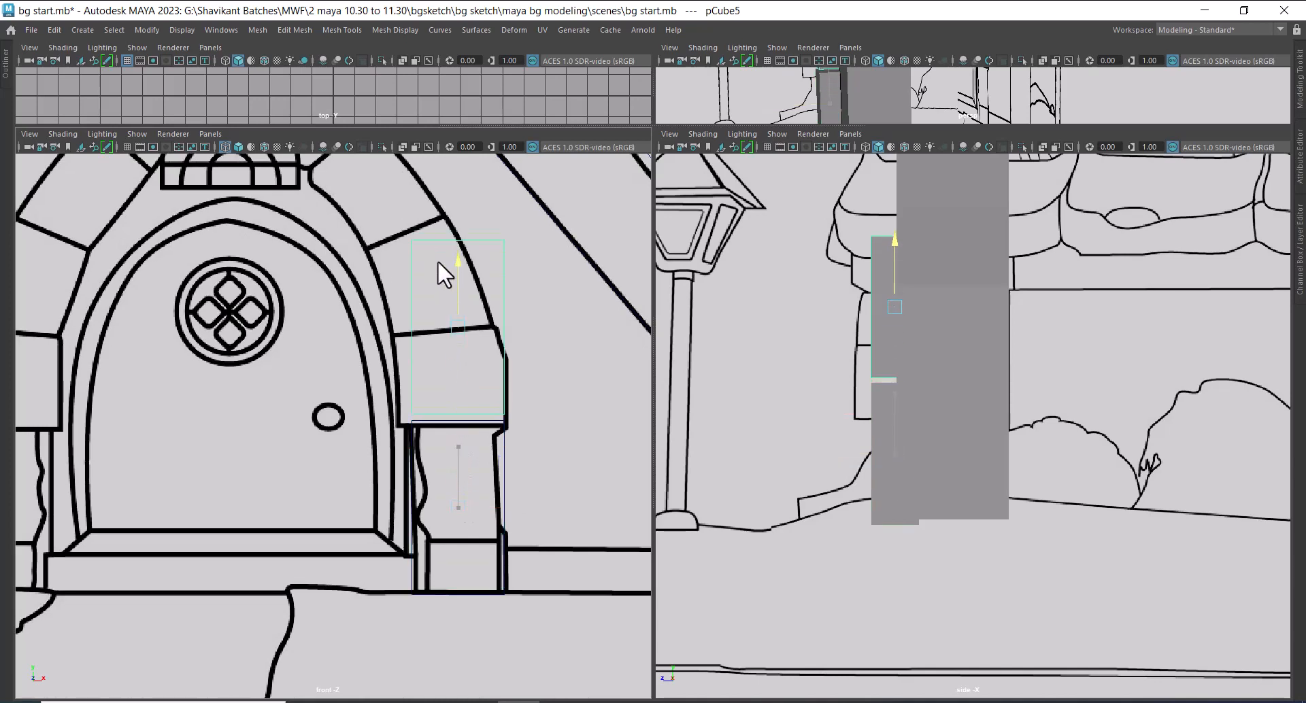
right_click_drag(438, 267, 469, 361, "alt")
Lower the top vertices of the duplicated block onto the upper edge of the stone above the pillar
right_click_drag(465, 219, 324, 219)
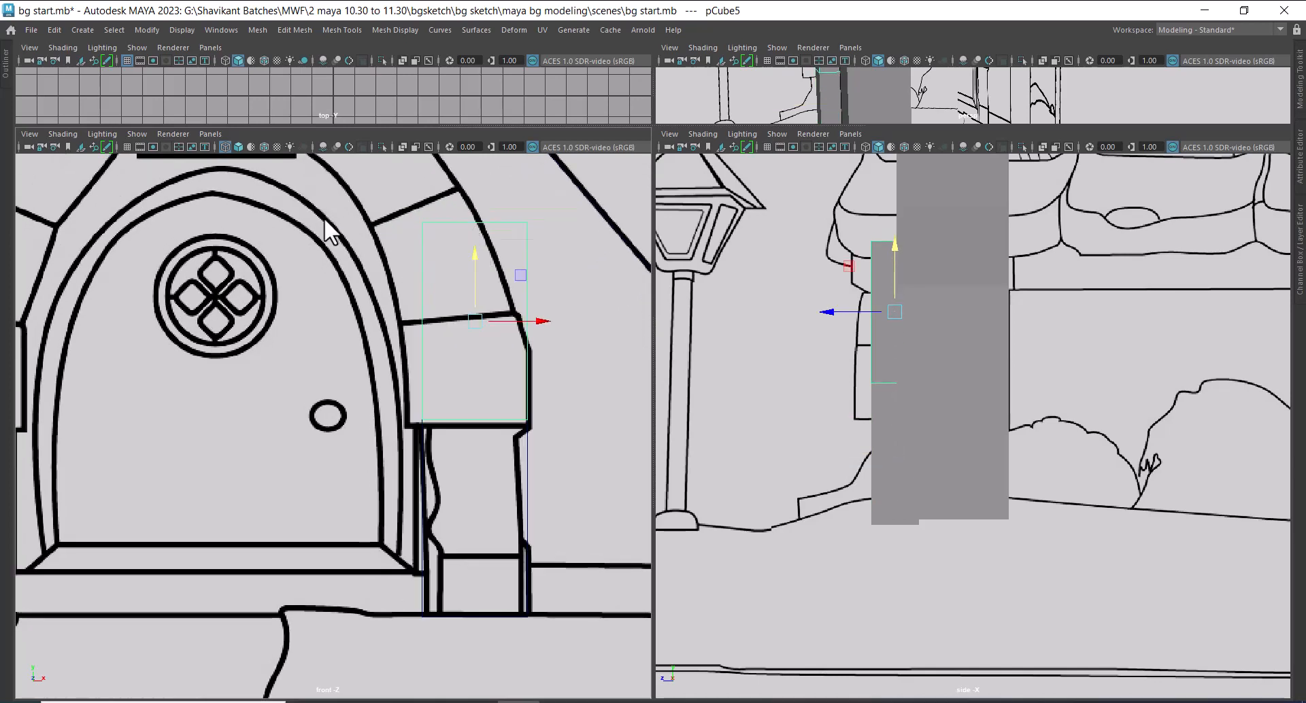
middle_click_drag(378, 212, 357, 260, "alt")
left_click_drag(357, 260, 593, 300)
left_click_drag(457, 202, 455, 292)
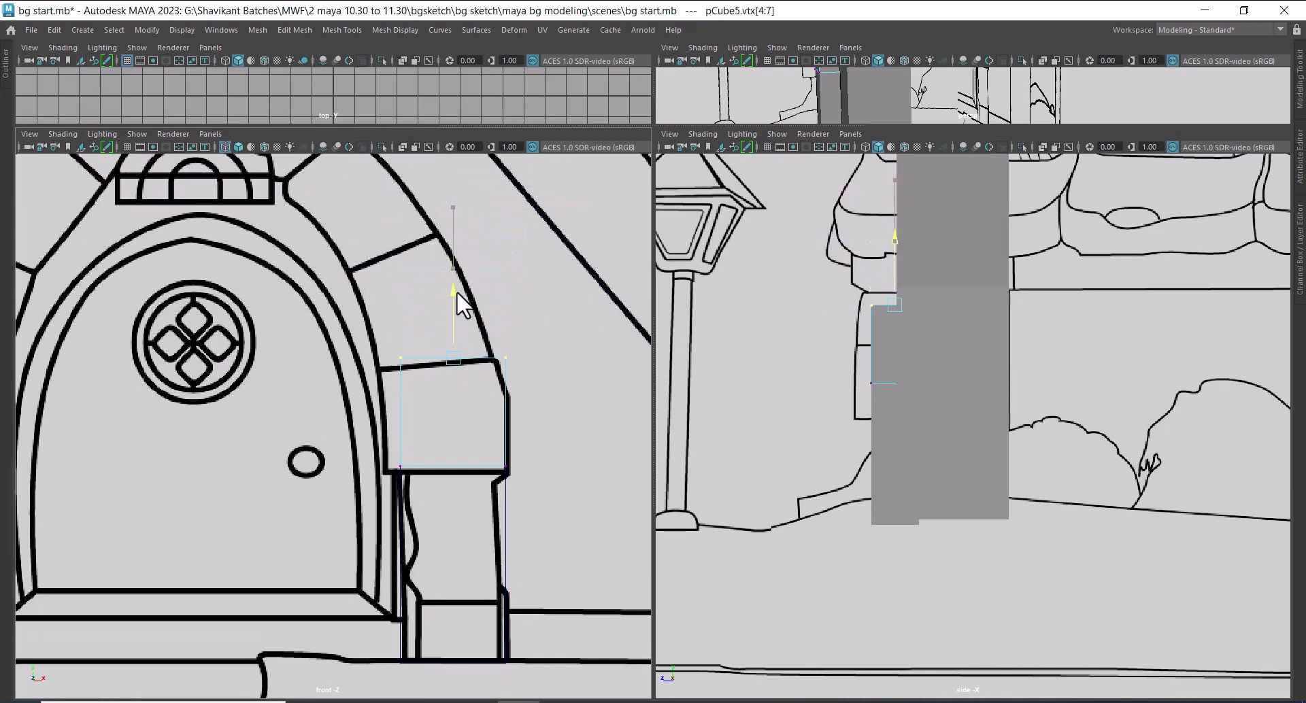
Fit the duplicated block's side vertices to the stone's inner and outer edges in the front sketch and return to object selection
left_click_drag(349, 346, 423, 500)
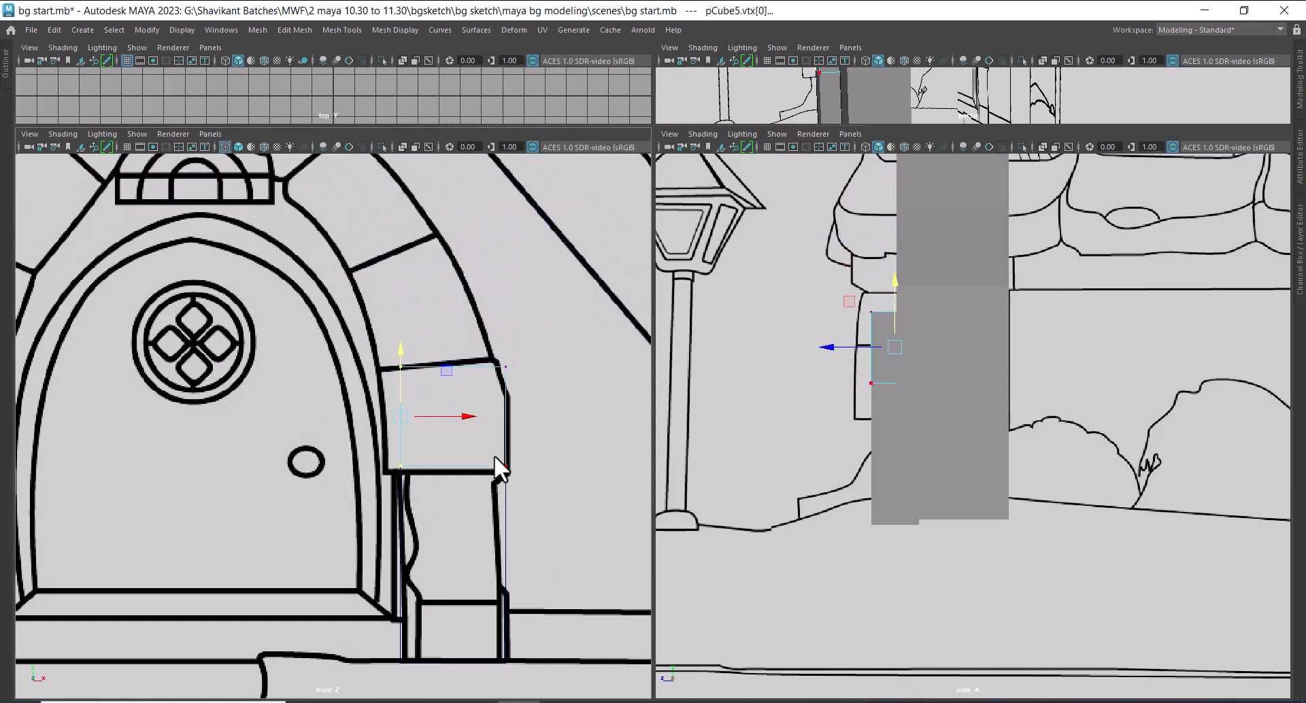
left_click_drag(472, 417, 454, 420)
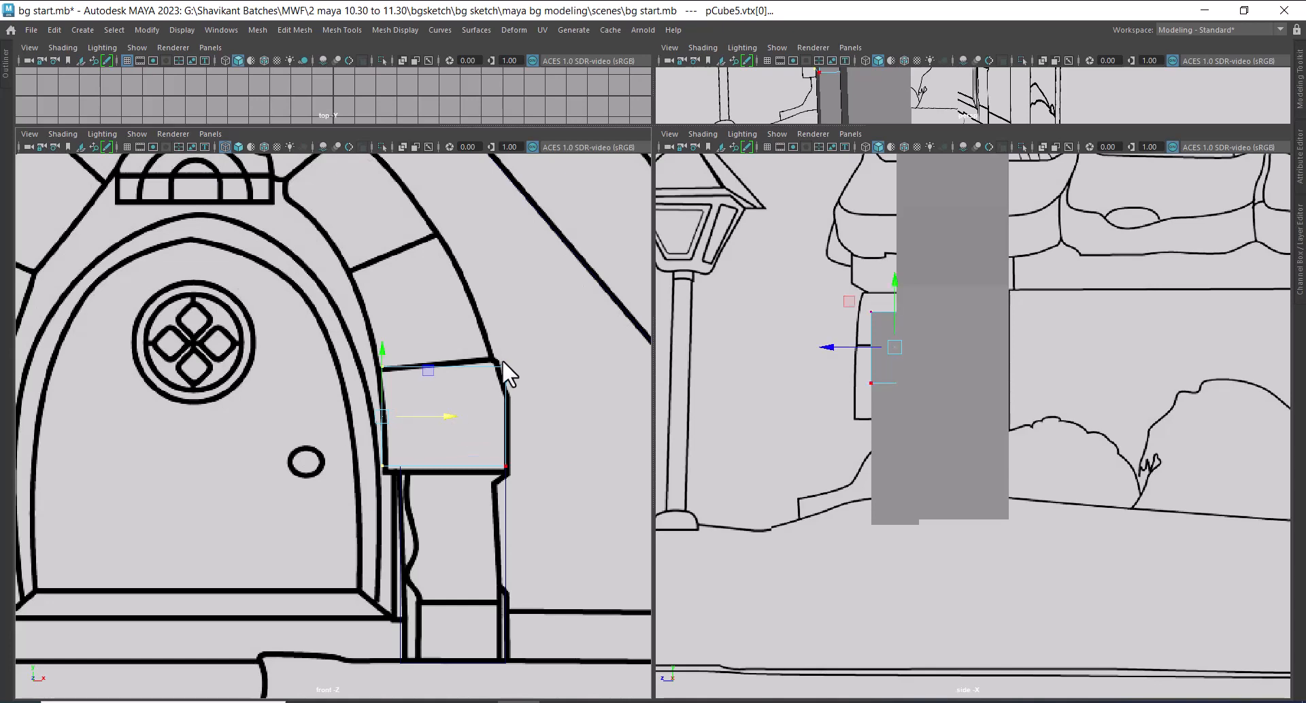
scroll(537, 340, "up", 1)
scroll(544, 473, "up", 2)
middle_click_drag(551, 422, 497, 454, "alt")
scroll(497, 449, "up", 2)
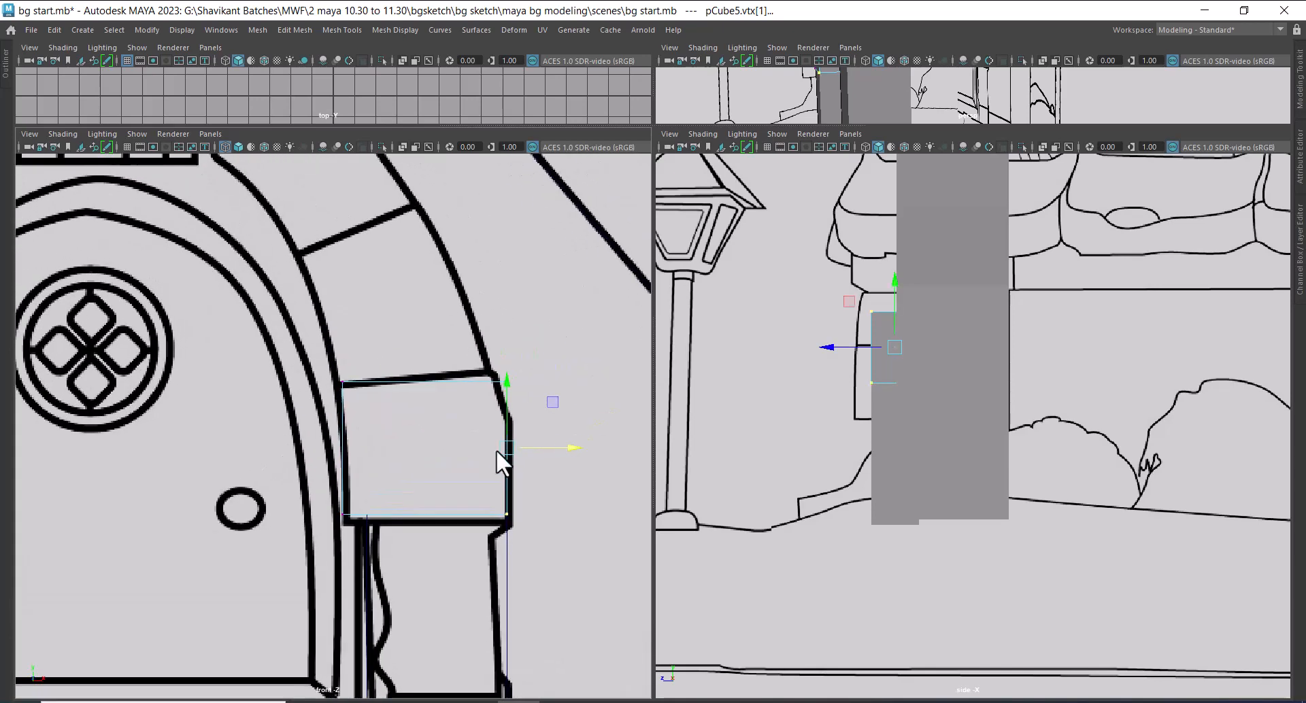
middle_click_drag(489, 406, 493, 475, "alt")
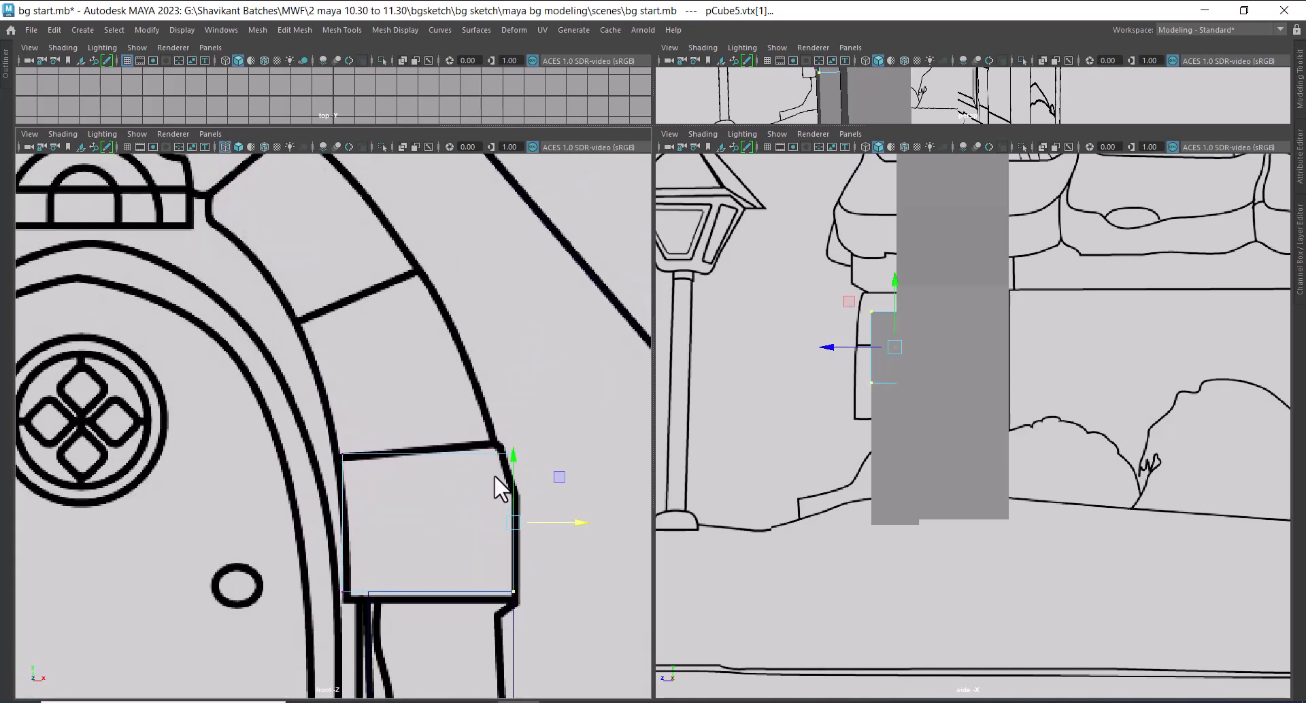
right_click_drag(494, 474, 364, 408, "alt")
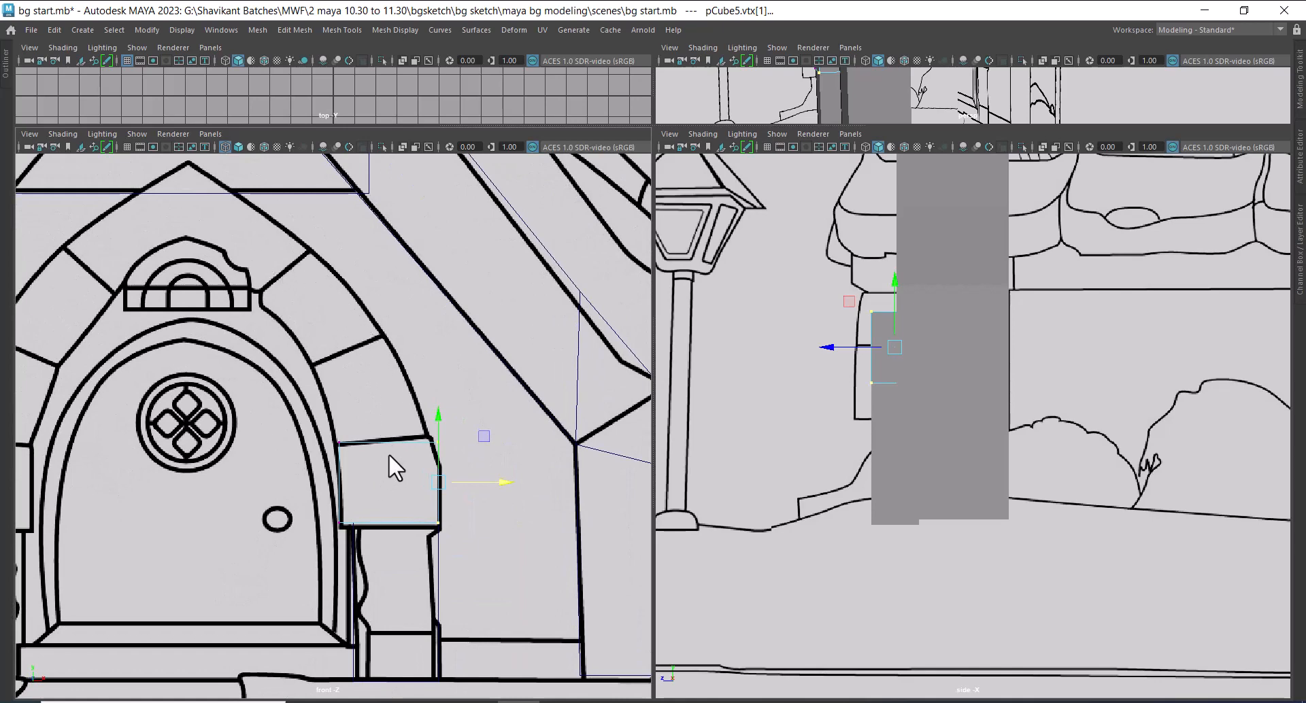
right_click_drag(394, 461, 344, 452, "alt")
right_click_drag(912, 313, 1041, 249)
Draw a polygon pipe centred on the door in the front view, its ring roughly matching the arch stones
right_click(376, 385, "shift")
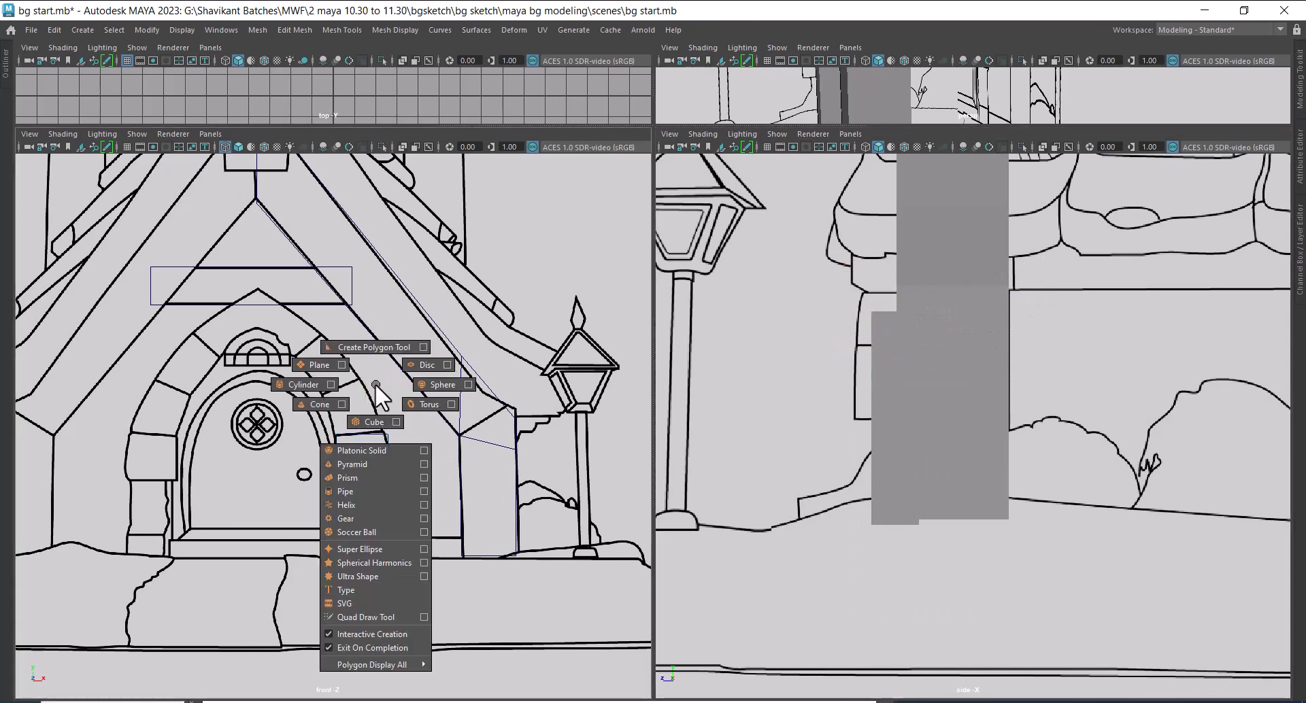
mouse_move(375, 385)
right_mouse_down("shift")
mouse_move(281, 385)
mouse_move(414, 347)
right_mouse_up("shift")
mouse_move(418, 414)
right_mouse_down("shift")
mouse_move(428, 386)
mouse_move(408, 349)
mouse_move(310, 361)
mouse_move(310, 398)
mouse_move(425, 406)
mouse_move(366, 418)
mouse_move(360, 487)
right_mouse_up("shift")
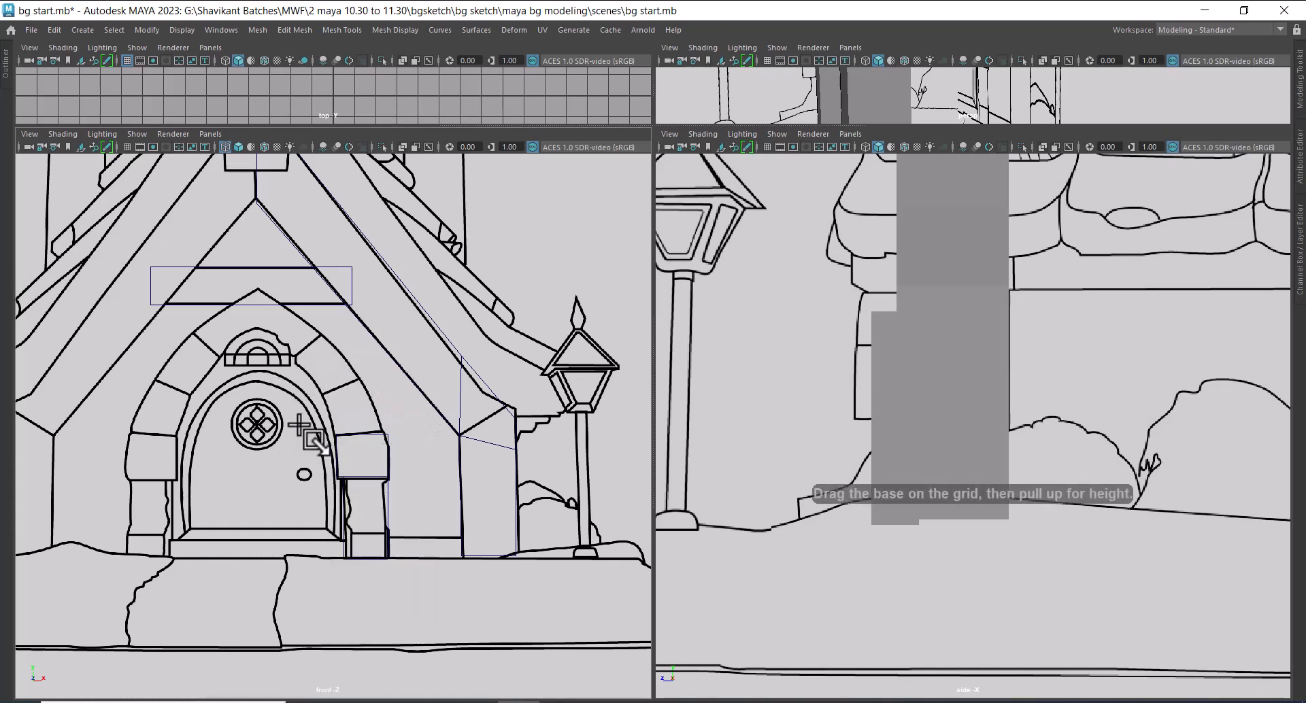
left_click_drag(256, 406, 268, 525)
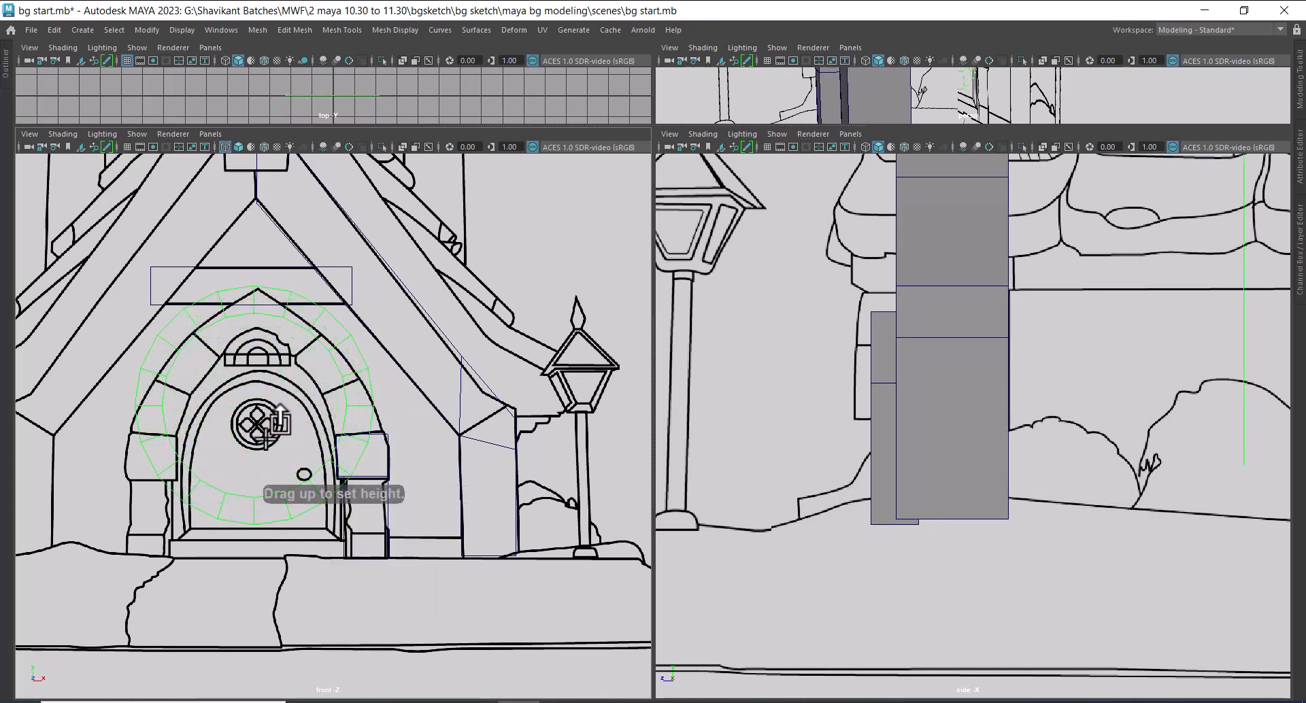
left_click_drag(266, 435, 252, 407)
key("w")
Move the pipe forward along Z into the front beam-and-post frame and lower it slightly to fit the door arch
right_click_drag(1029, 536, 988, 439, "alt")
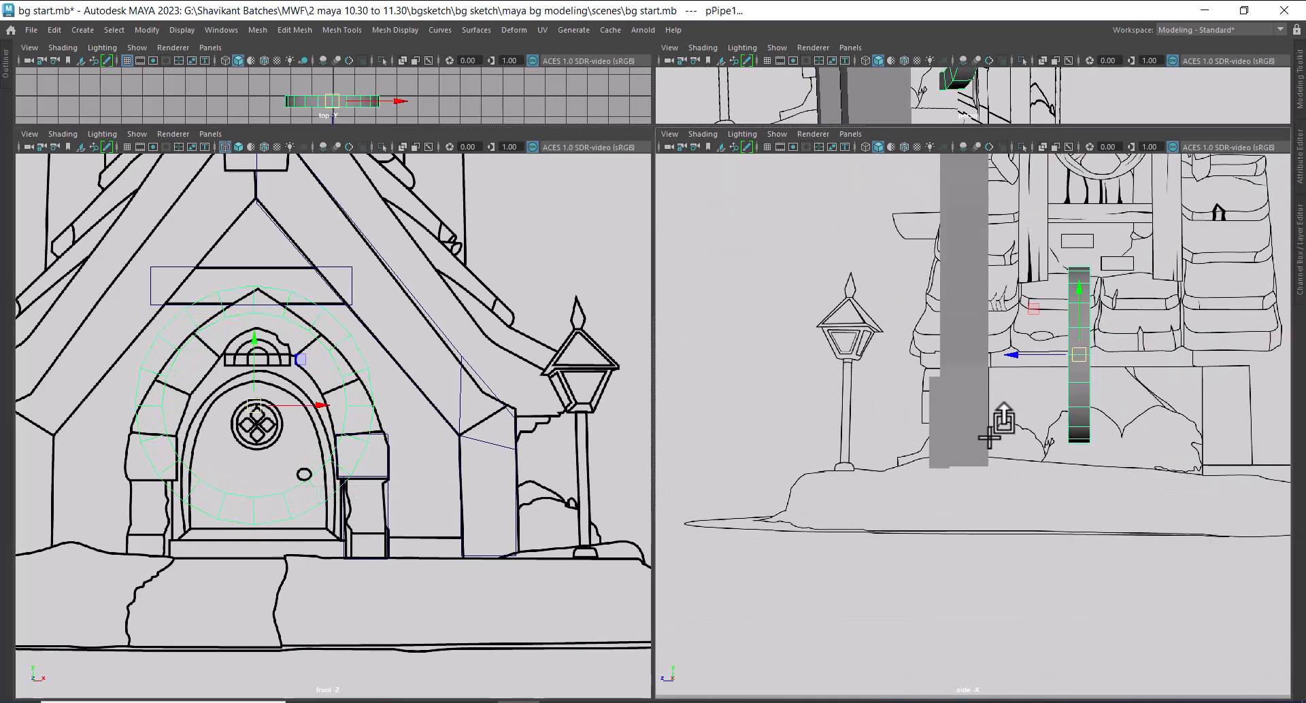
middle_click_drag(989, 438, 988, 463, "alt")
left_click_drag(1019, 386, 909, 389)
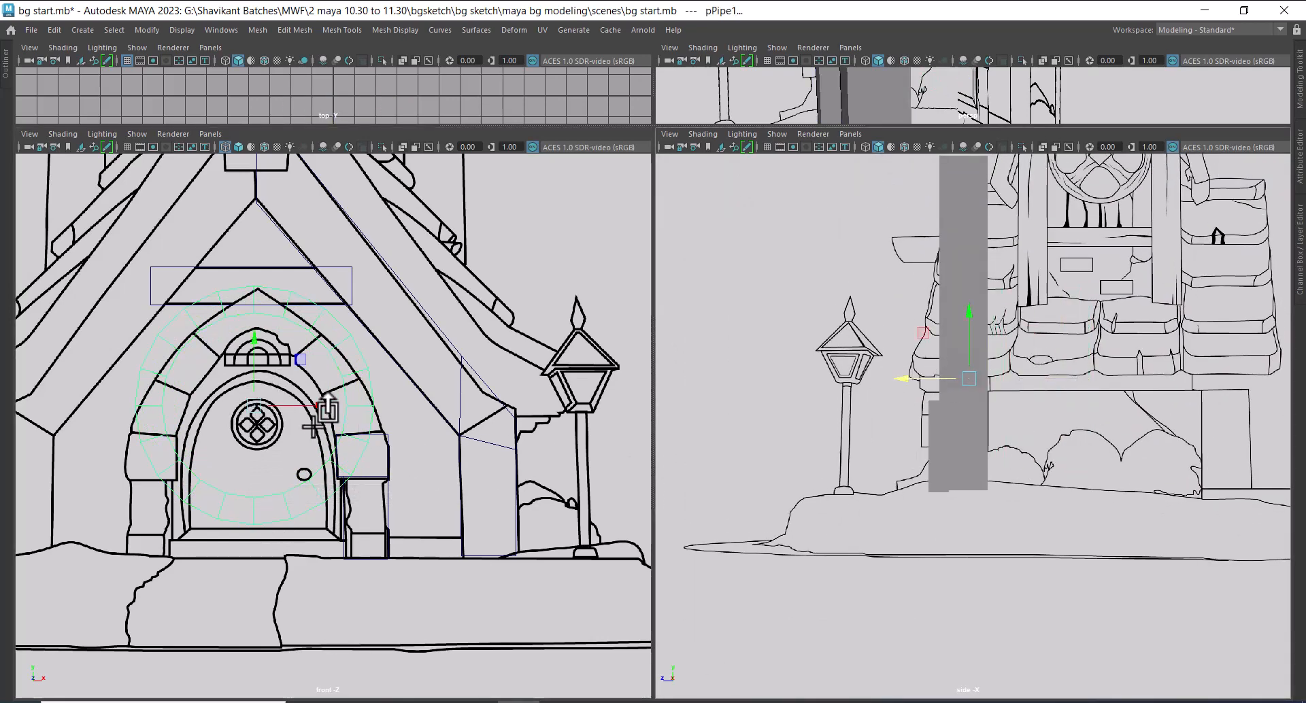
scroll(311, 427, "up", 1)
left_click_drag(246, 335, 251, 354)
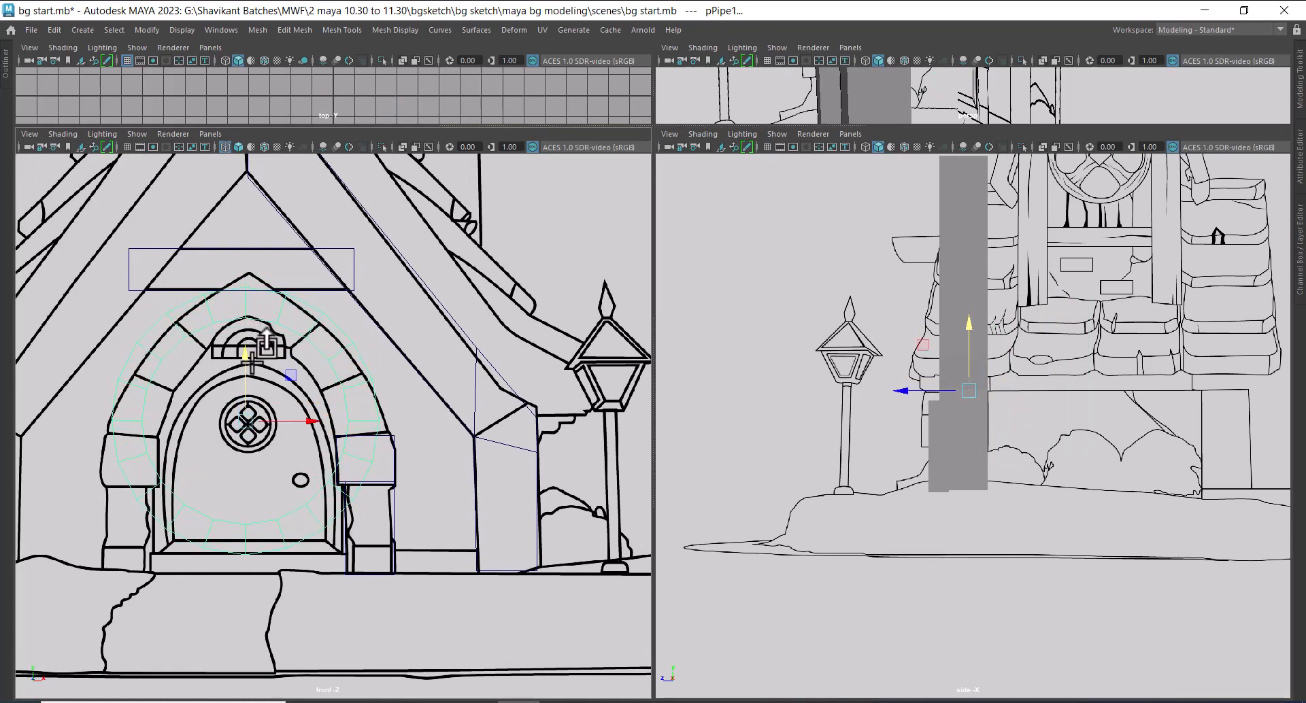
Delete the pipe's lower-half faces and left-half faces, keeping only the upper-right quarter of the arch
right_click_drag(330, 442, 298, 433, "alt")
middle_click_drag(298, 433, 312, 376, "alt")
right_click_drag(313, 376, 489, 615, "alt")
right_click(489, 612)
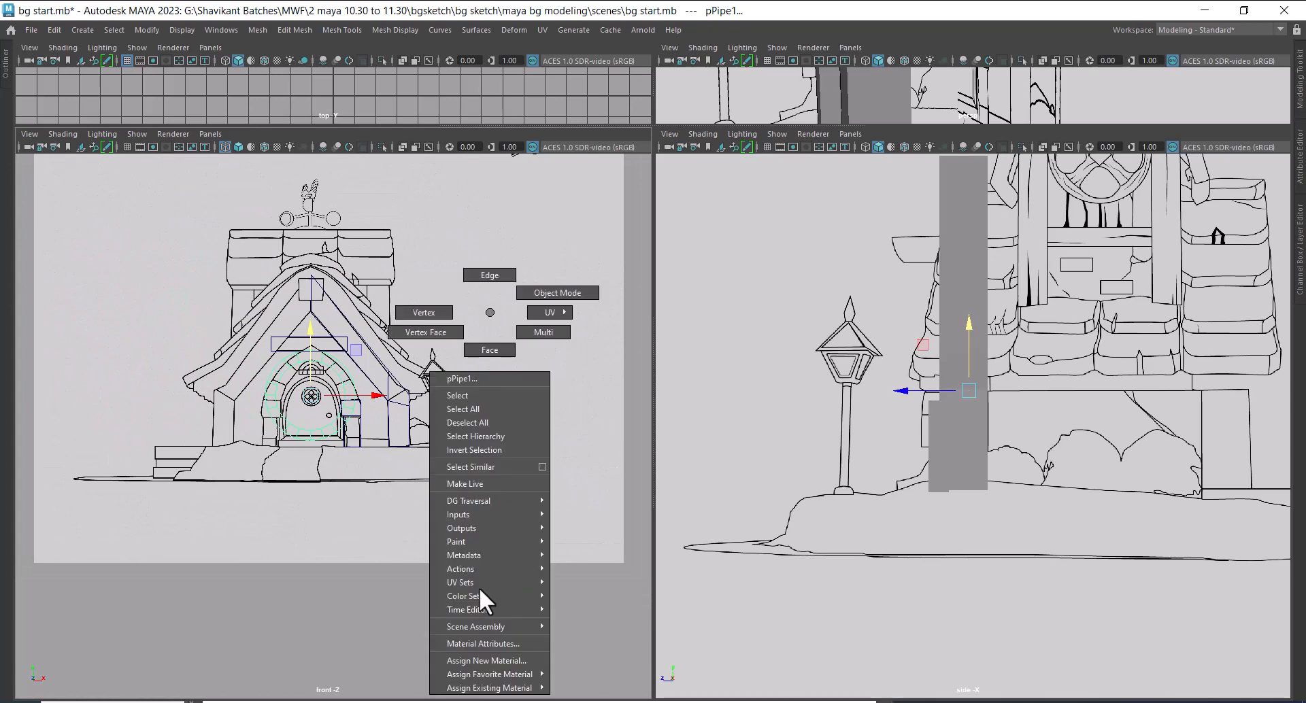
left_click(463, 378)
right_click_drag(405, 398, 493, 548, "alt")
left_click_drag(118, 378, 117, 374)
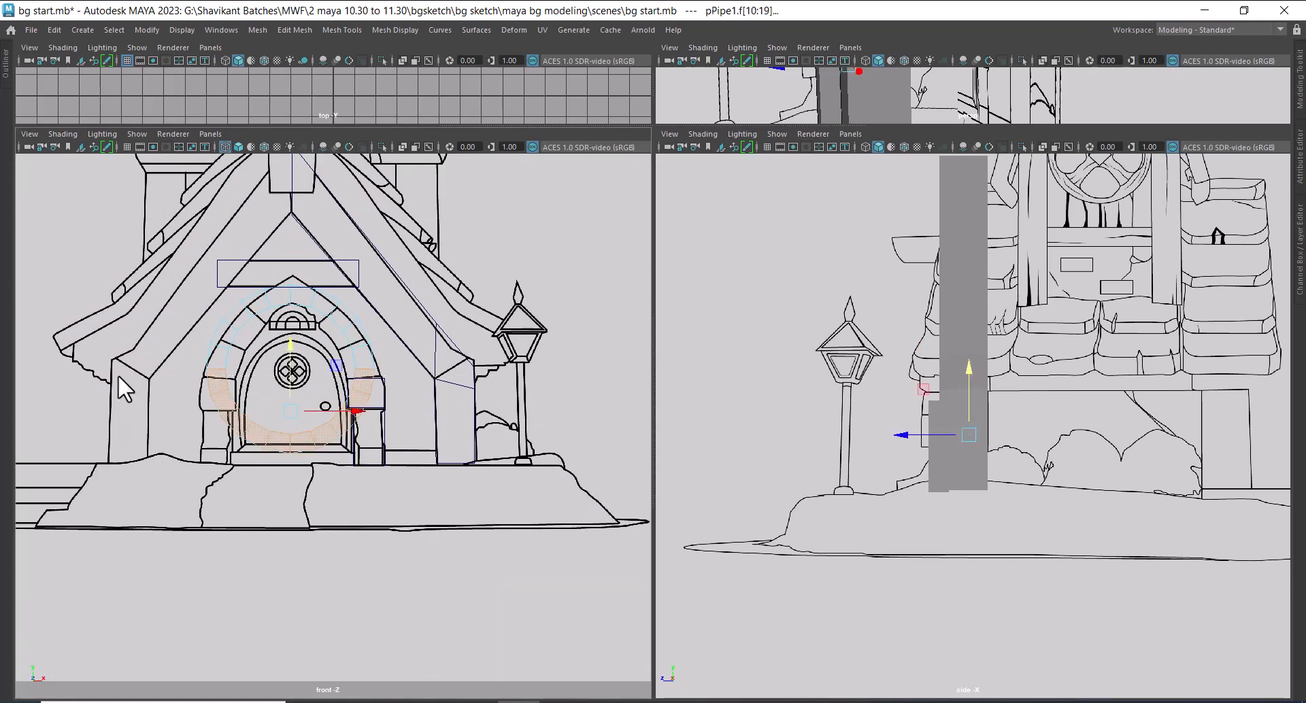
key("Delete")
left_click_drag(272, 500, 277, 524)
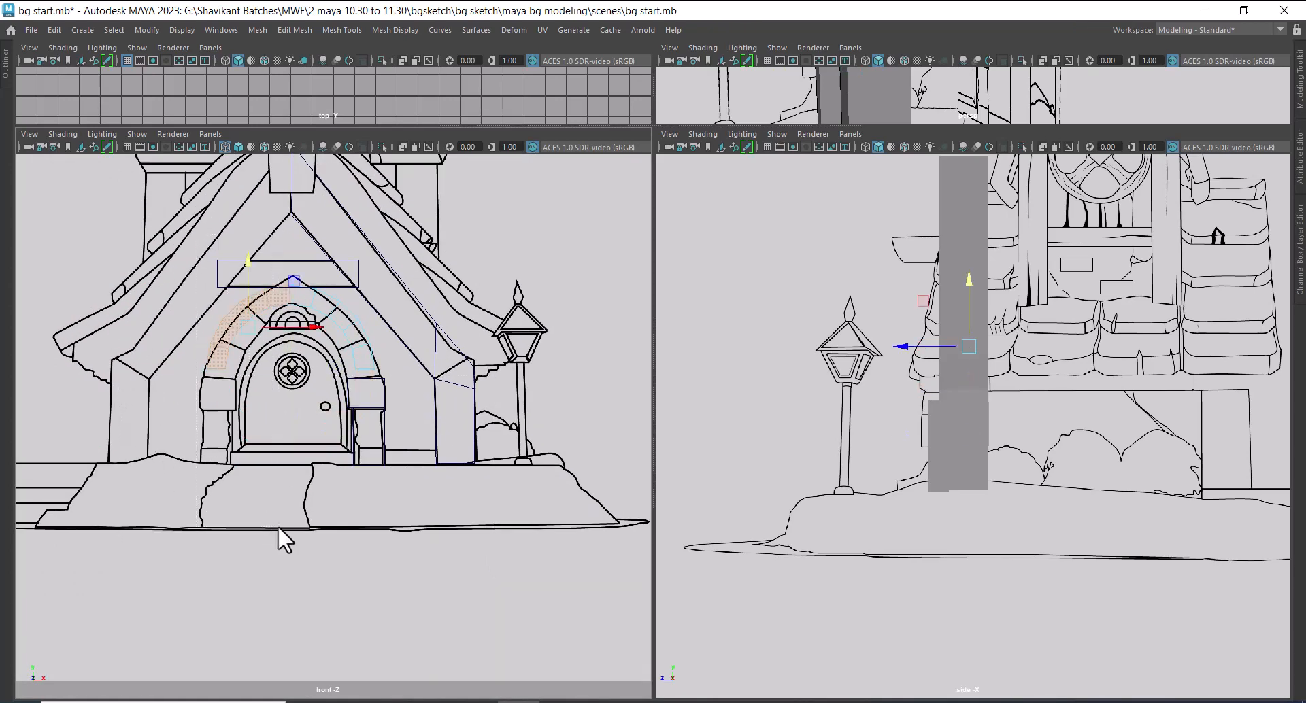
key("Delete")
Raise the top outer vertices of the quarter arch to the pointed peak of the arch in the front sketch
right_click_drag(297, 342, 413, 450, "alt")
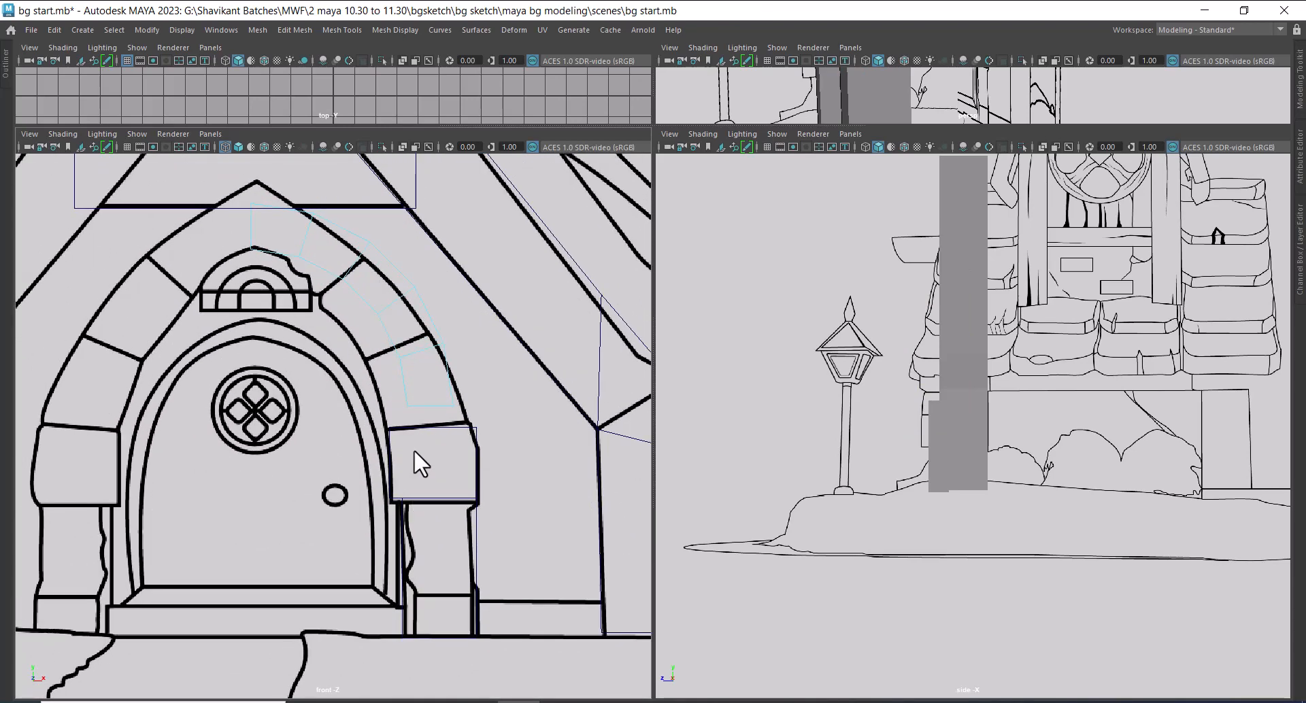
middle_click_drag(414, 451, 417, 518, "alt")
right_click(350, 295)
left_click(285, 295)
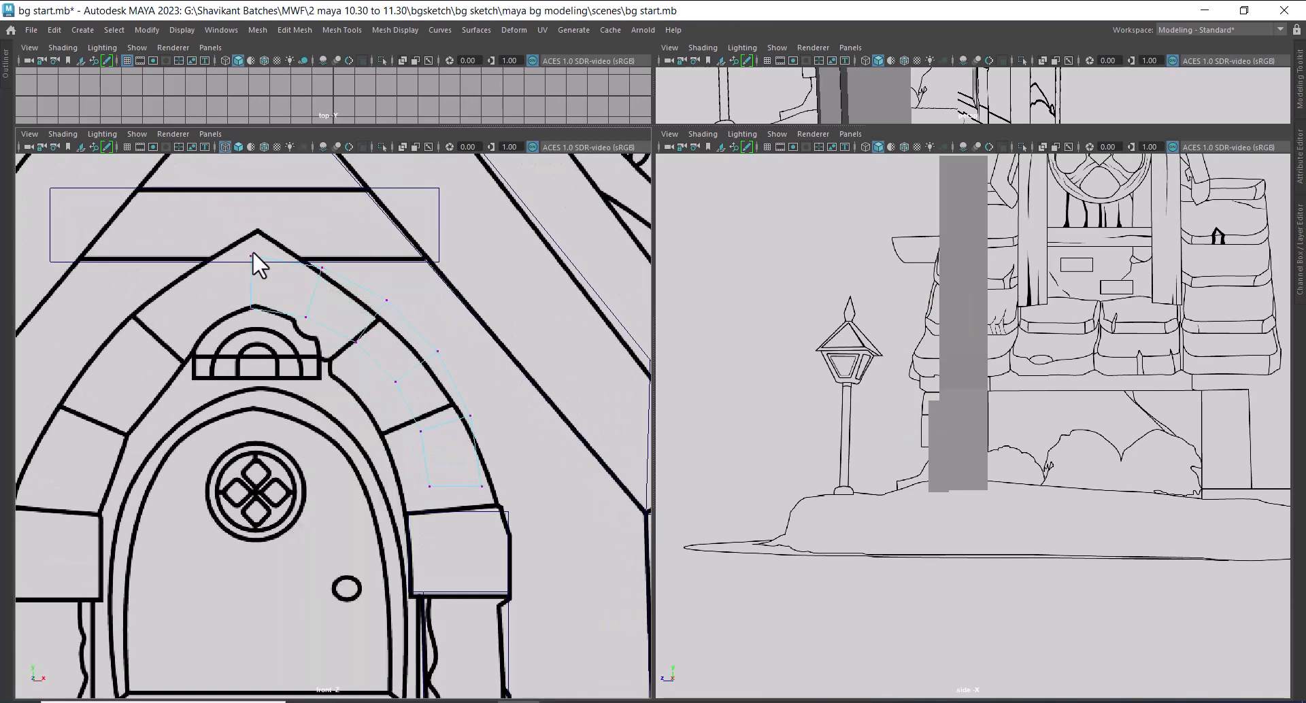
right_click_drag(251, 251, 282, 389, "alt")
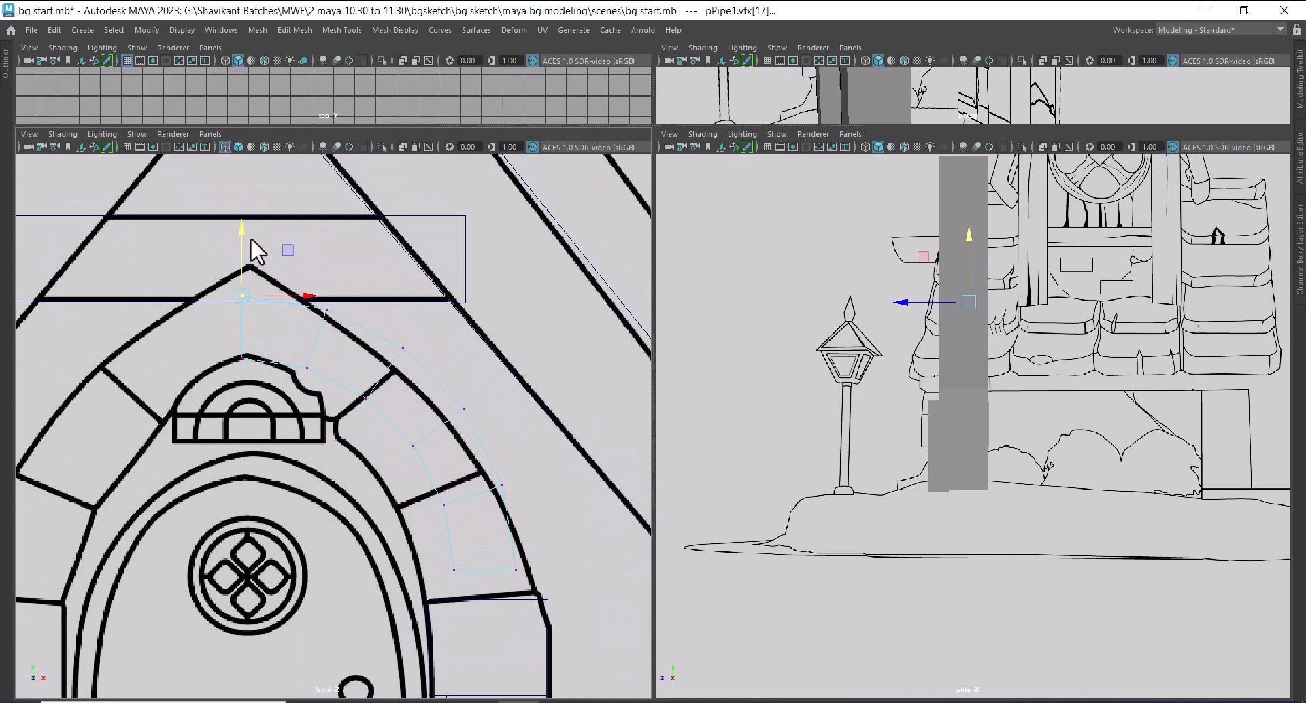
left_click_drag(242, 218, 238, 186)
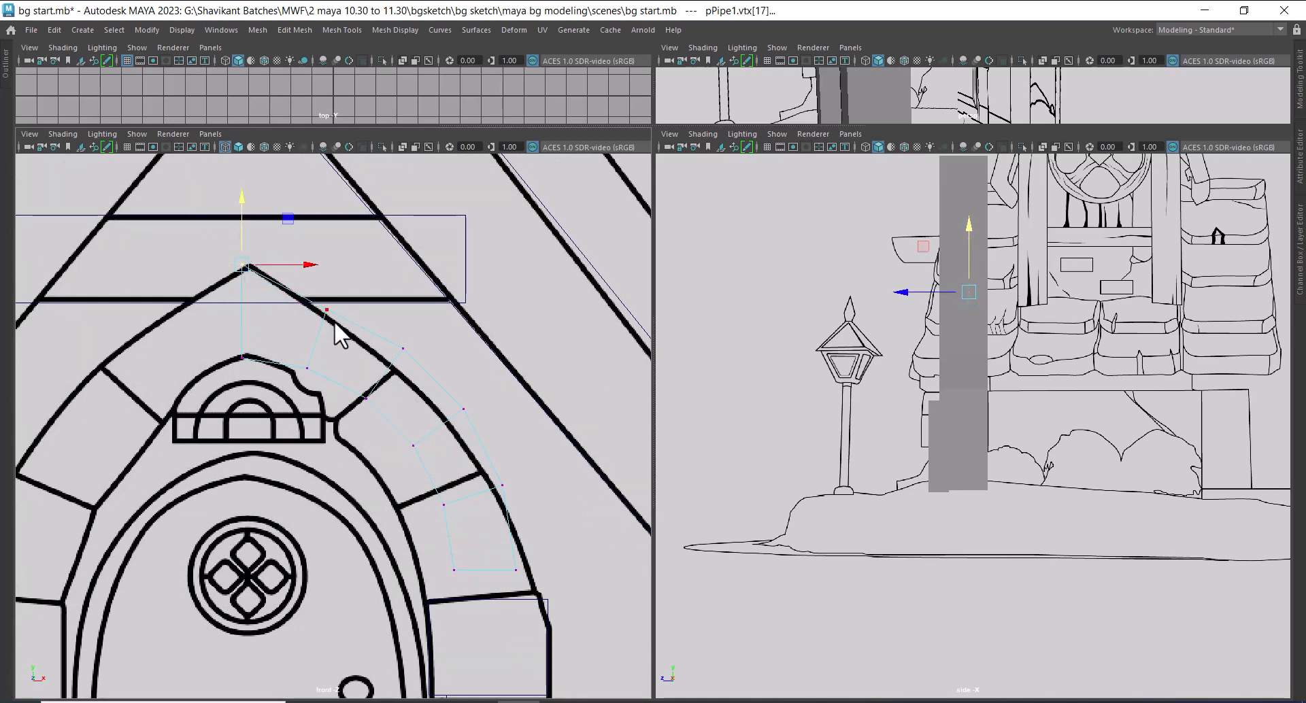
Fit the quarter arch's upper vertices to the top stone's inner and outer outlines and its joint with the next stone
right_click_drag(334, 323, 337, 450, "alt")
middle_click_drag(336, 450, 307, 408, "alt")
left_click_drag(283, 288, 268, 345)
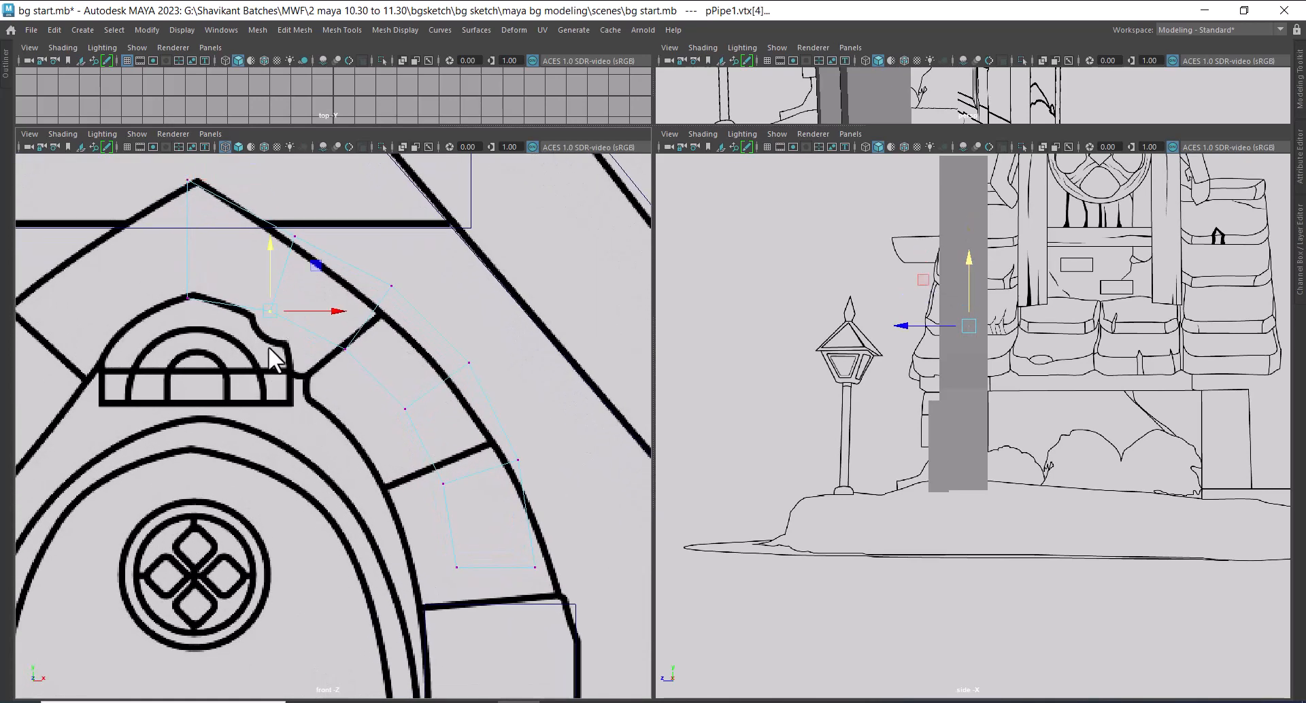
left_click_drag(270, 250, 276, 295)
left_click_drag(333, 336, 336, 364)
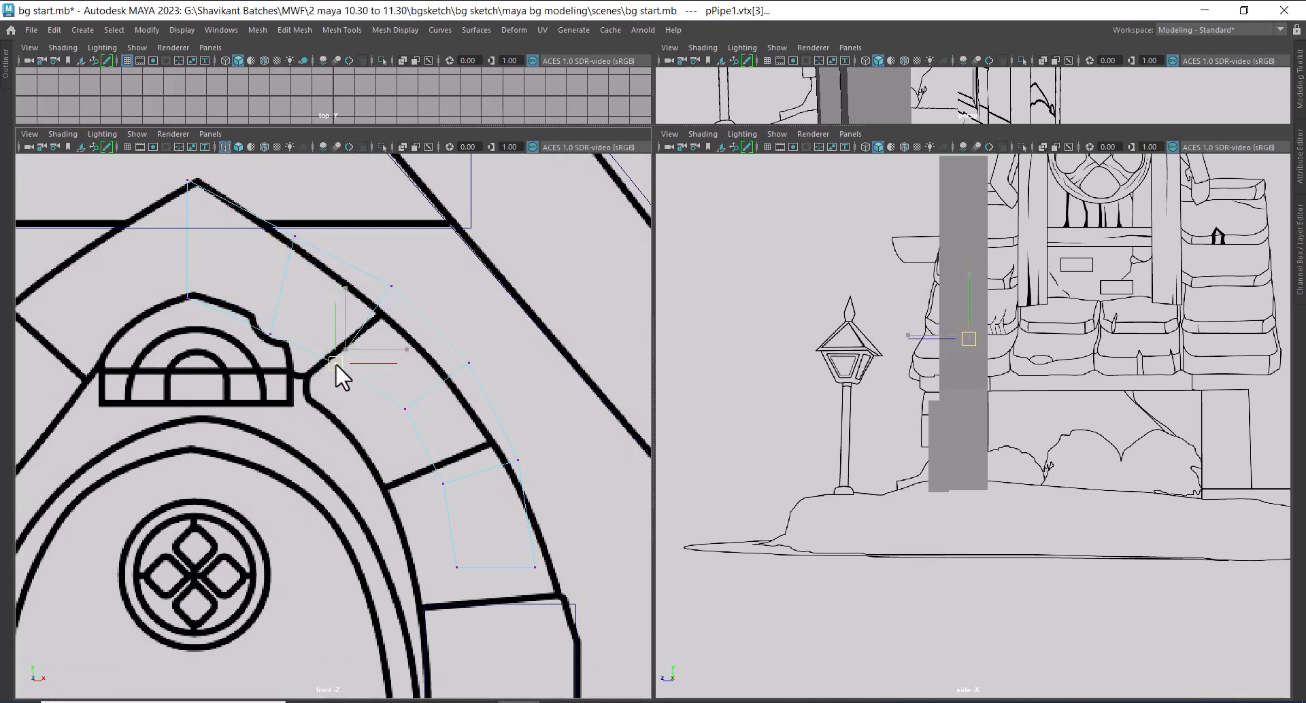
mouse_move(406, 272)
left_mouse_down()
mouse_move(381, 309)
mouse_move(398, 301)
mouse_move(393, 312)
left_mouse_up()
left_click(296, 239)
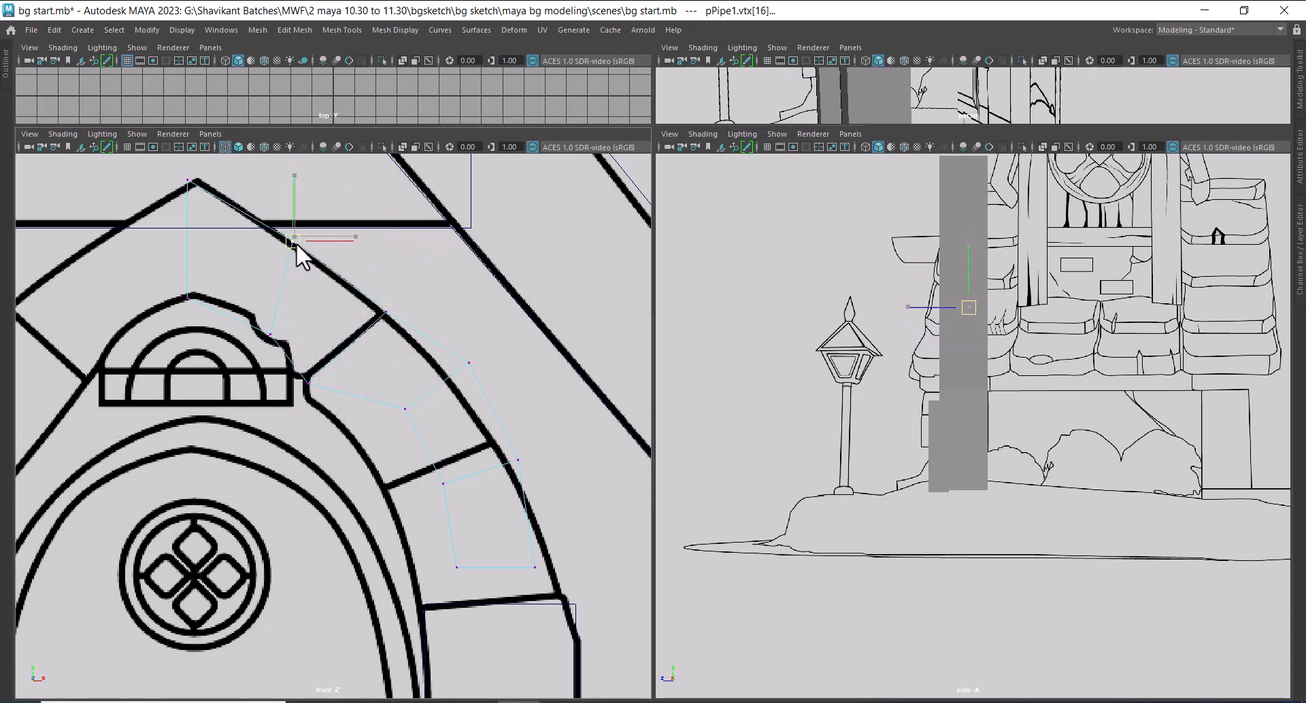
Move the inner and outer vertices midway along the second arch stone onto its curved outlines in the front sketch
middle_click_drag(399, 385, 374, 283, "alt")
left_click_drag(374, 285, 341, 373)
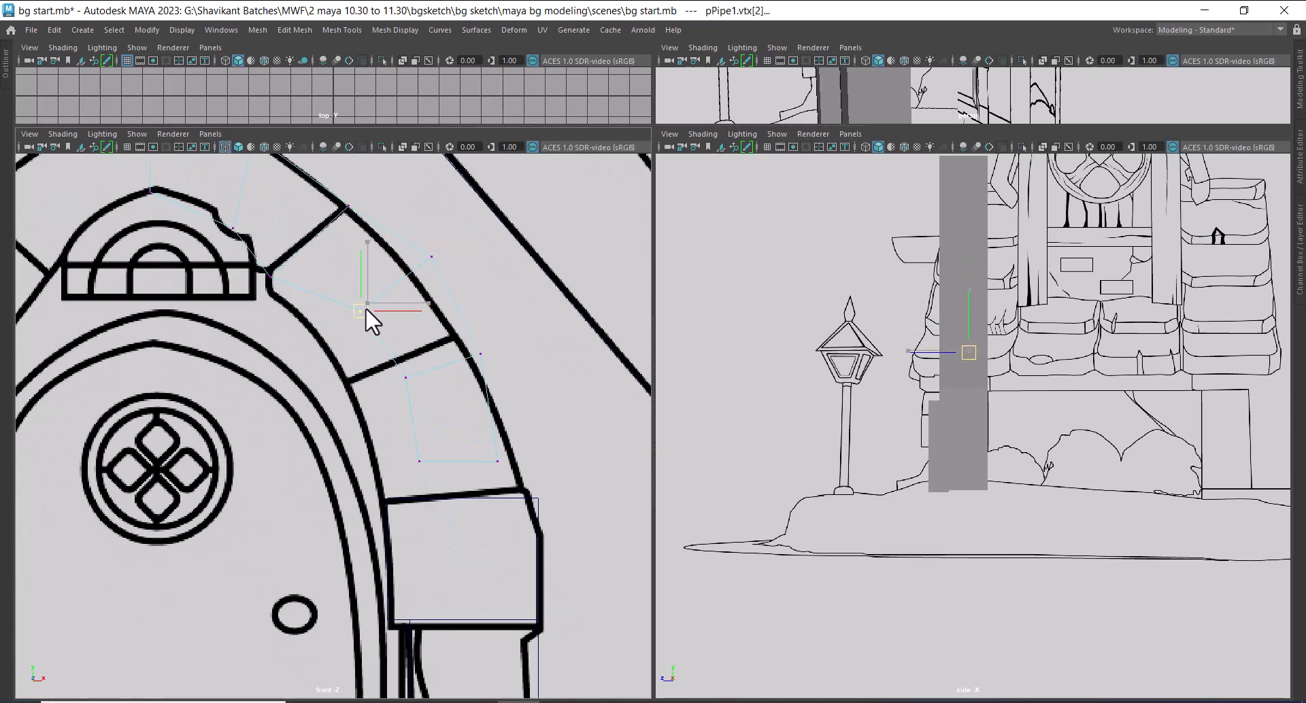
left_click_drag(435, 255, 423, 277)
middle_click_drag(410, 348, 405, 291, "alt")
scroll(401, 296, "up", 1)
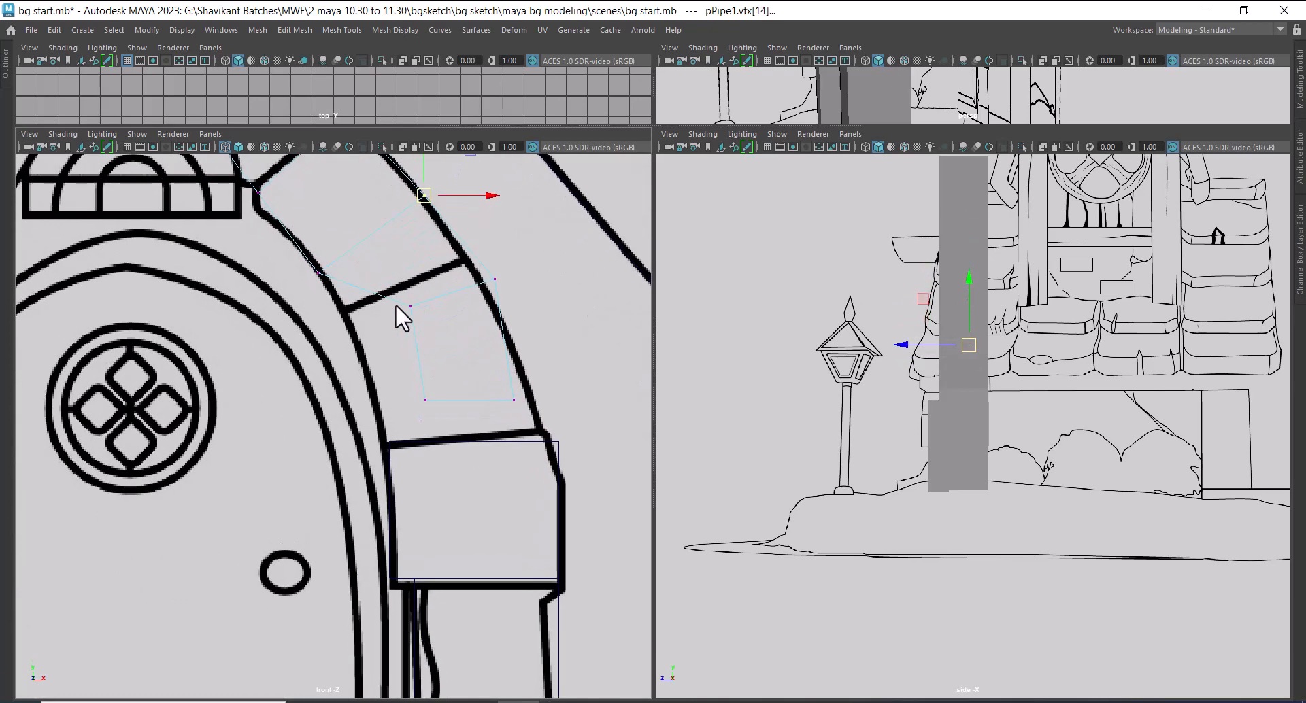
Fit the quarter arch's lower inner and outer vertices to the four corners of the third arch stone in the front sketch
left_click_drag(434, 445, 434, 445)
left_click_drag(423, 351, 384, 393)
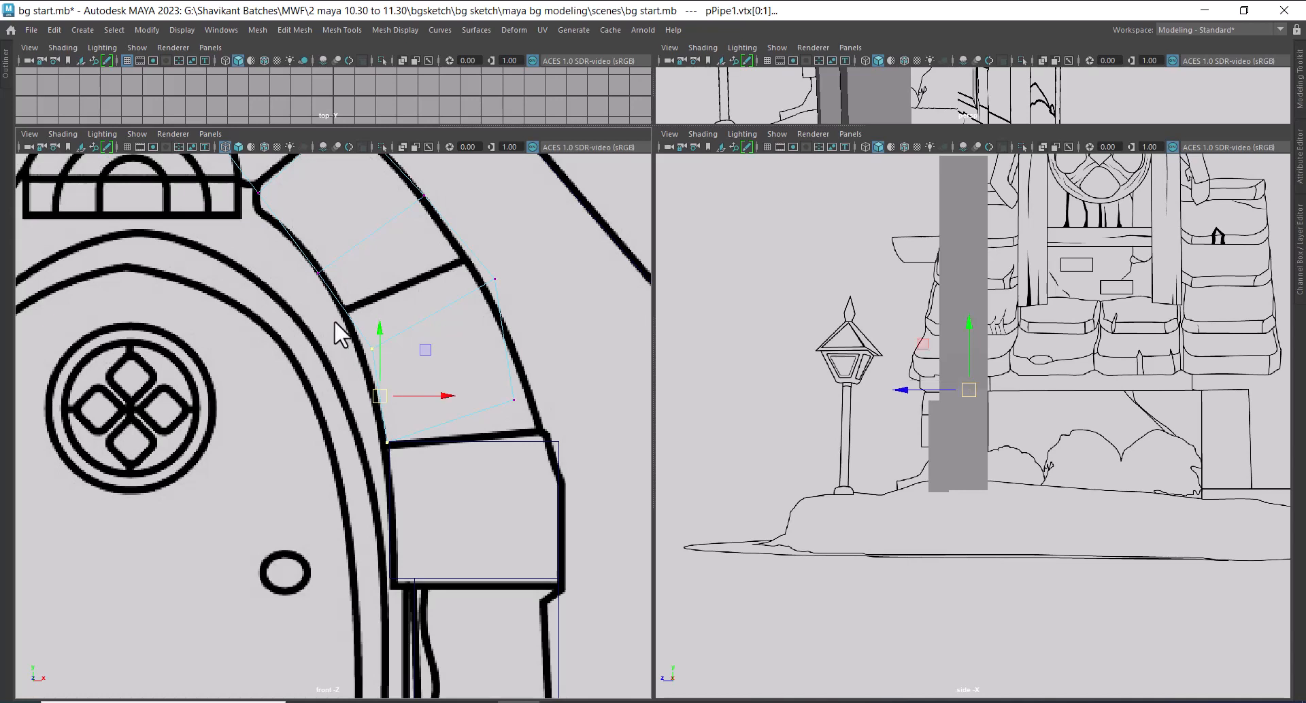
mouse_move(333, 320)
left_mouse_down()
mouse_move(380, 356)
mouse_move(348, 317)
left_mouse_up()
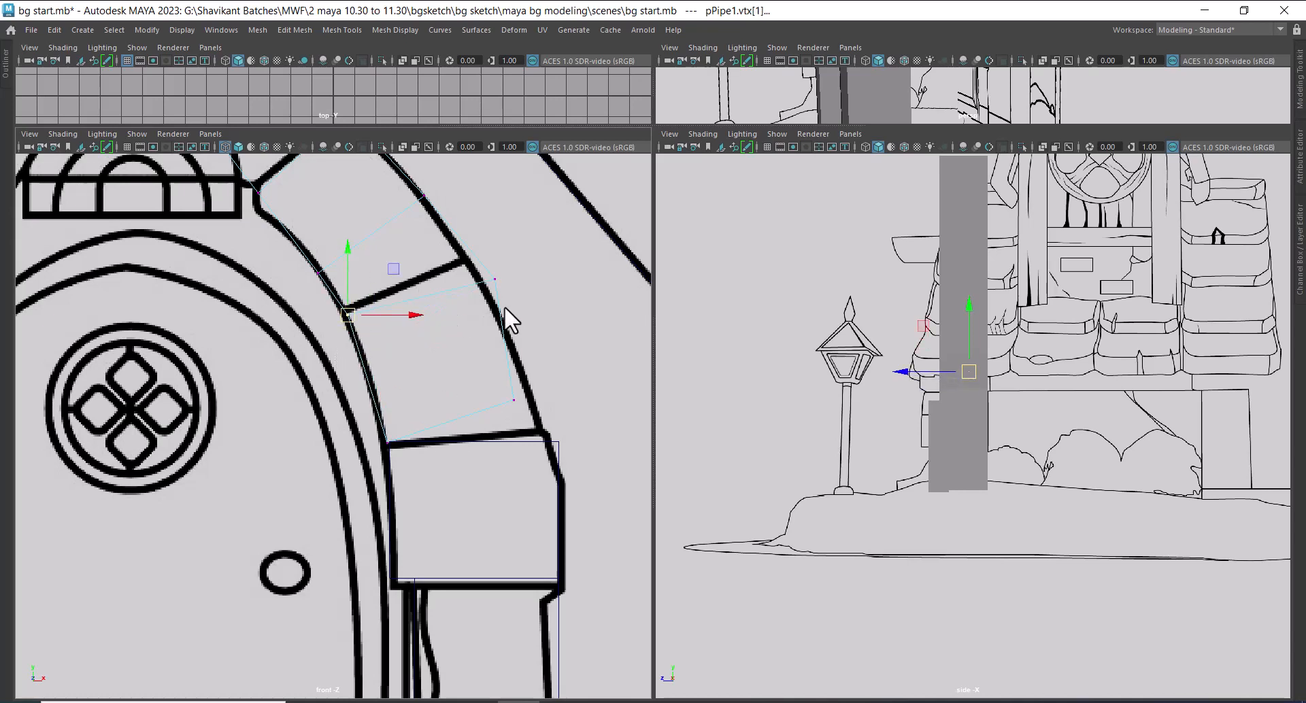
left_click_drag(457, 302, 463, 259)
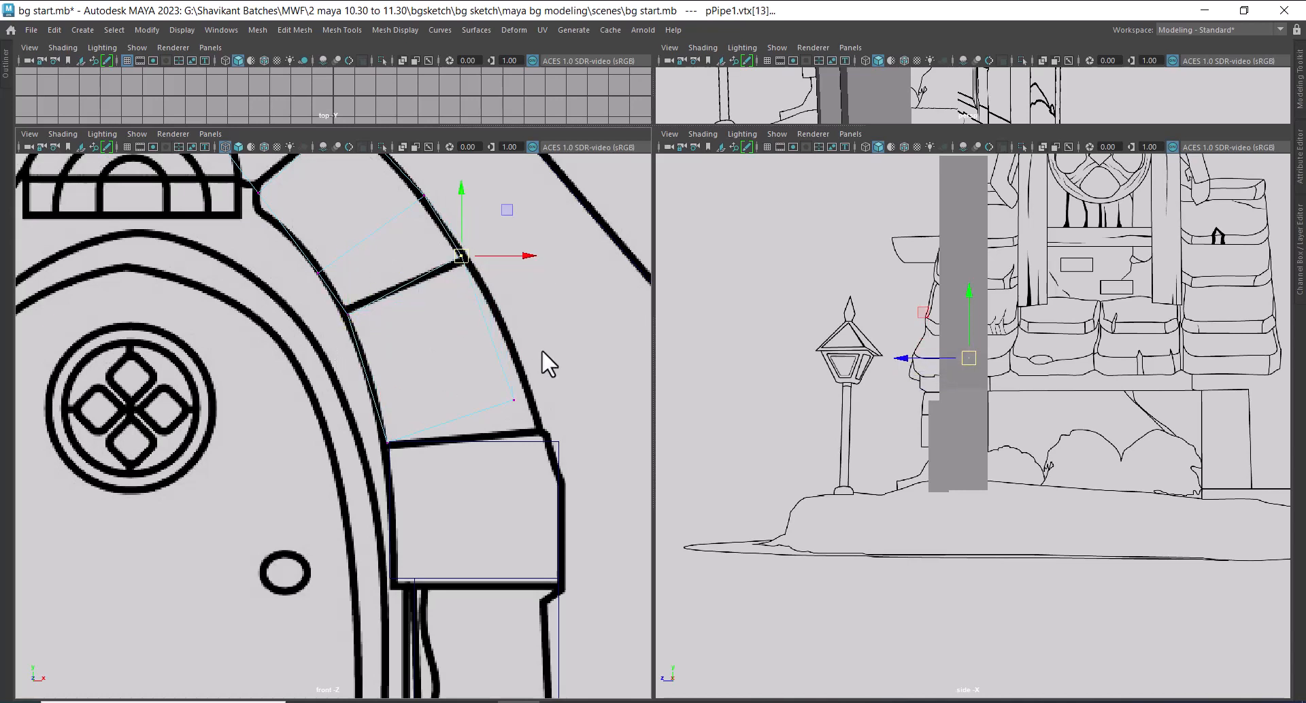
left_click_drag(543, 373, 541, 427)
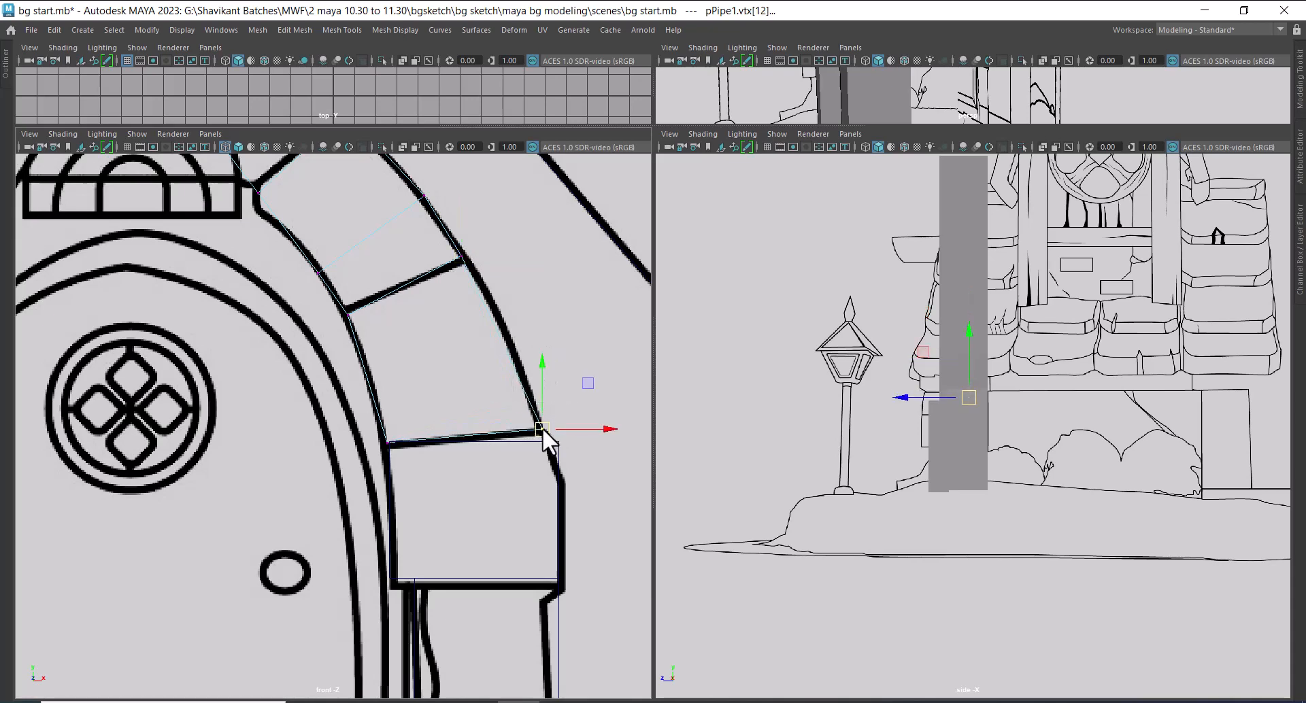
middle_click_drag(475, 278, 495, 353, "alt")
left_click_drag(475, 353, 476, 351)
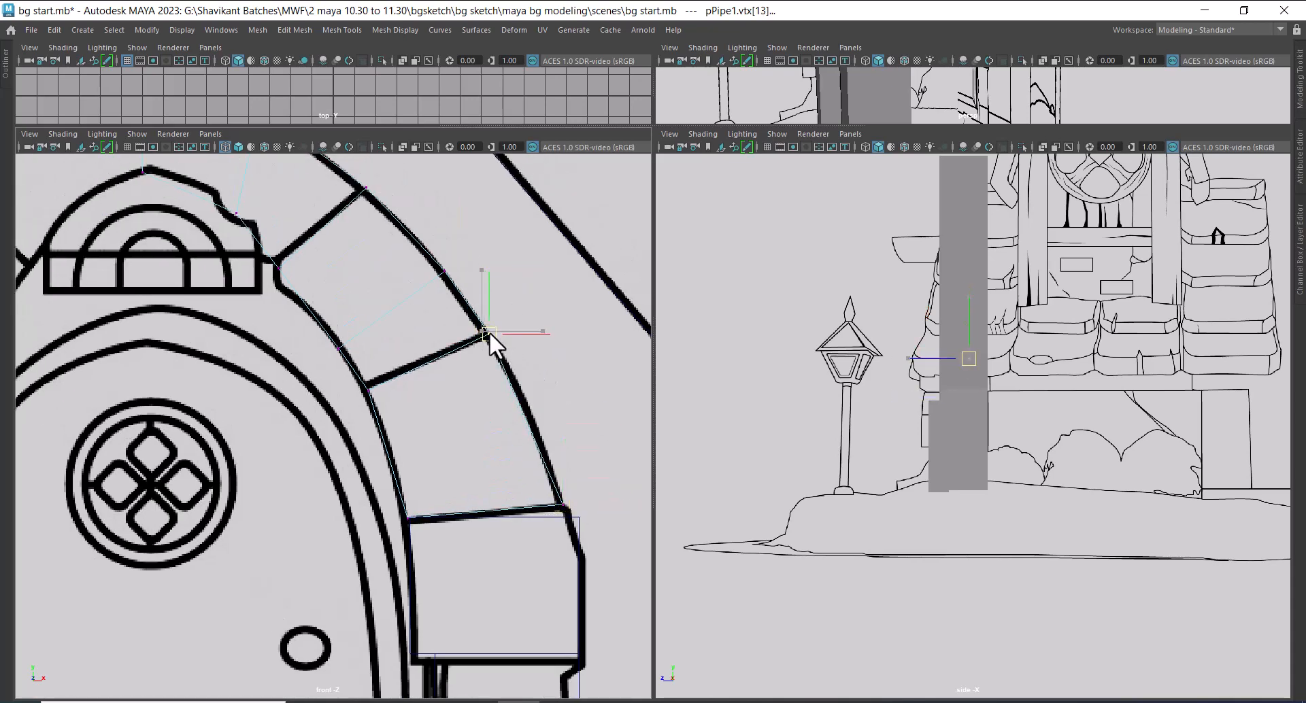
Move the top stone's inner vertices onto its notched inner outline and onto the inner corner of its joint with the second stone
middle_click_drag(302, 230, 443, 359, "alt")
scroll(447, 372, "up", 1)
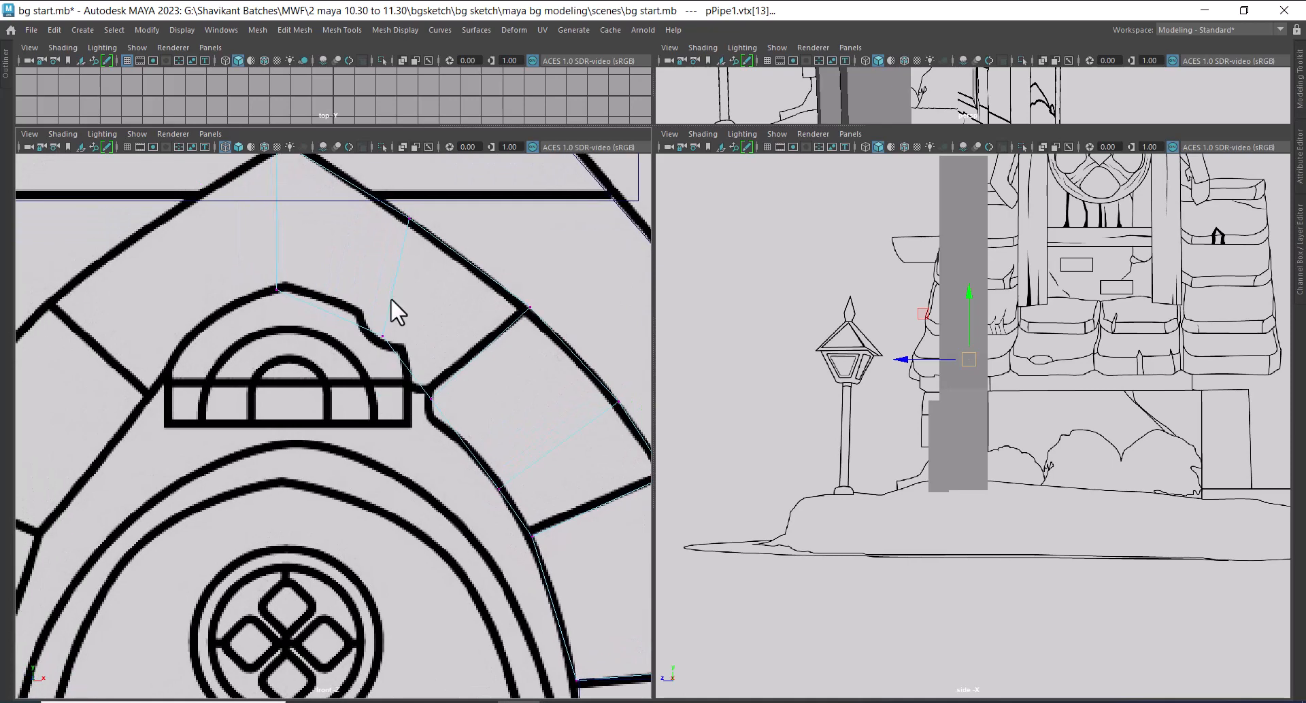
middle_click_drag(408, 298, 441, 383, "alt")
scroll(443, 382, "up", 1)
left_click_drag(450, 380, 417, 423)
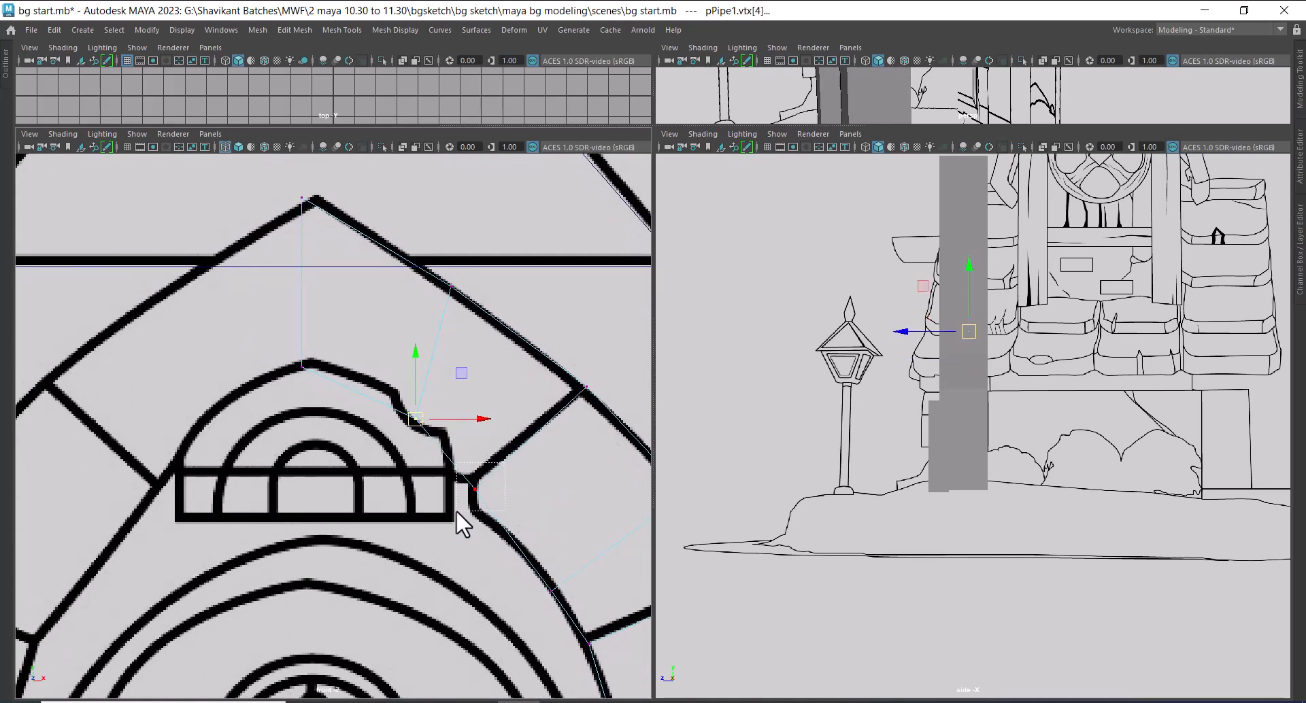
left_click_drag(456, 510, 476, 491)
middle_click_drag(487, 484, 431, 410, "alt")
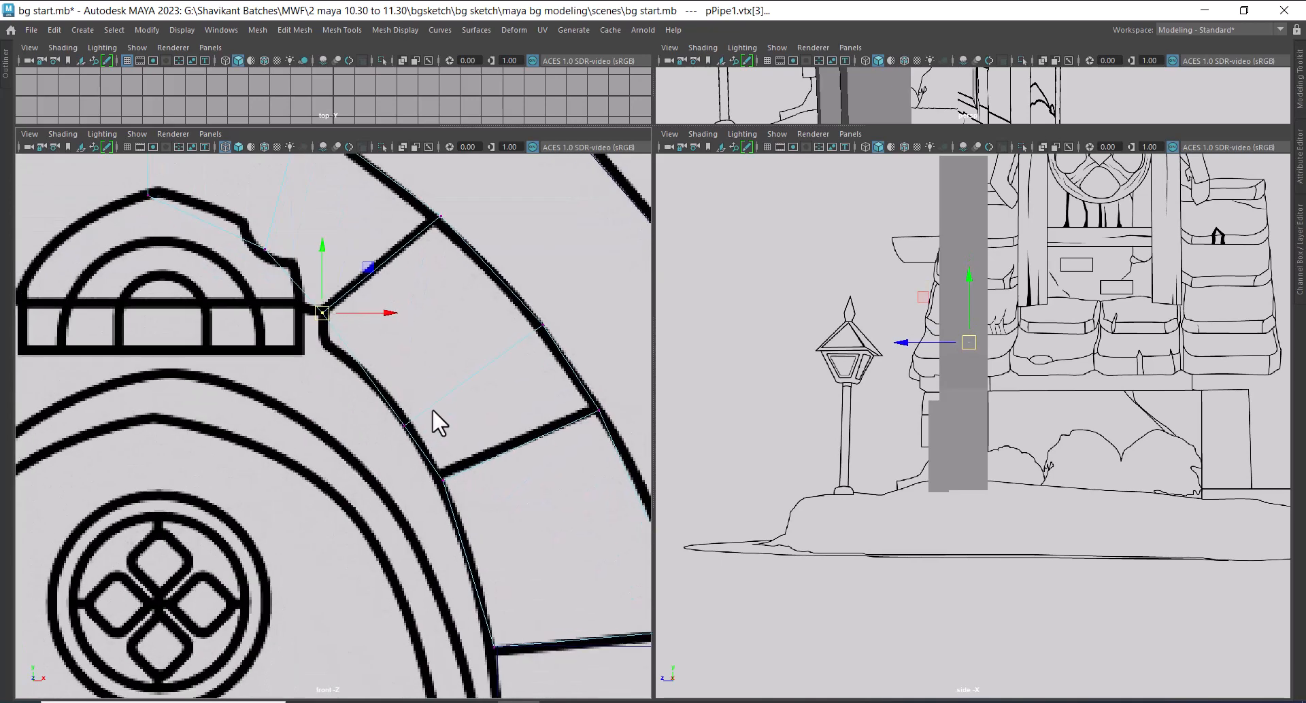
Adjust the top stone's middle inner vertex to follow the notched outline above the small arched window more closely
scroll(431, 410, "up", 1)
middle_click_drag(525, 477, 409, 379, "alt")
middle_click_drag(489, 531, 467, 467, "alt")
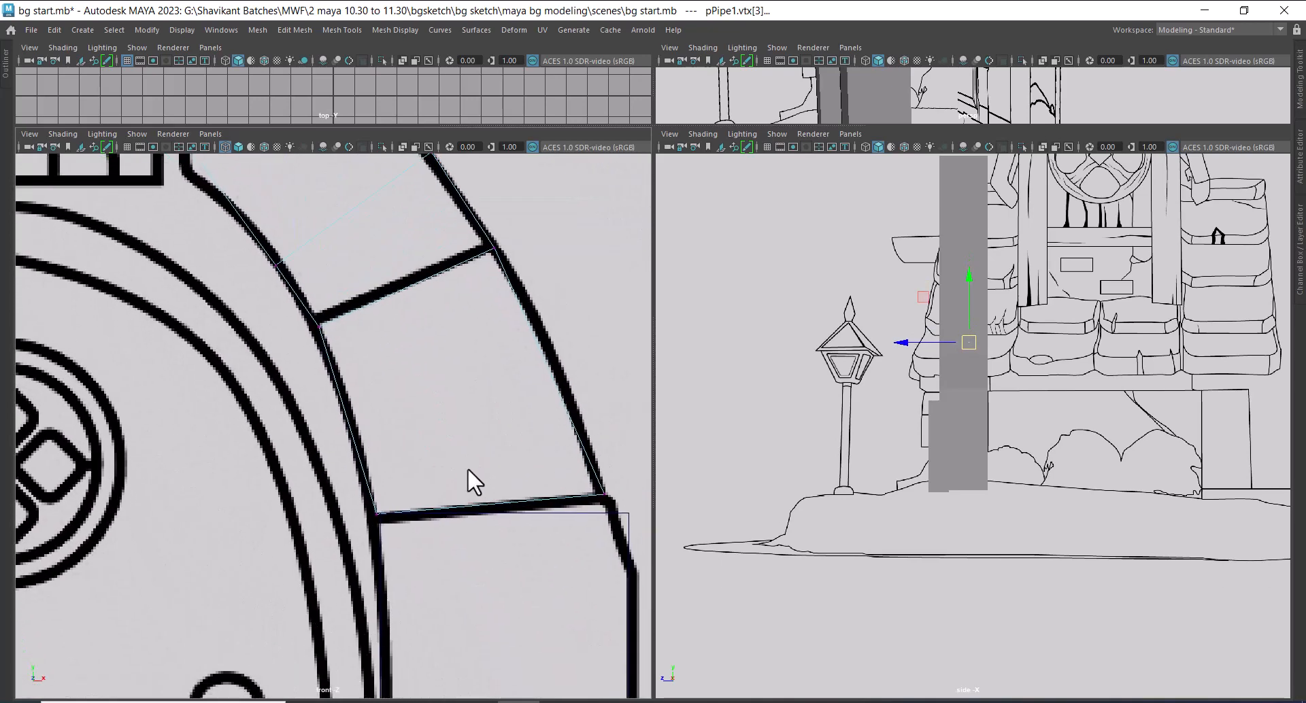
middle_click_drag(422, 354, 484, 479, "alt")
middle_click_drag(345, 385, 399, 460, "alt")
middle_click_drag(298, 352, 330, 466, "alt")
left_click(320, 418)
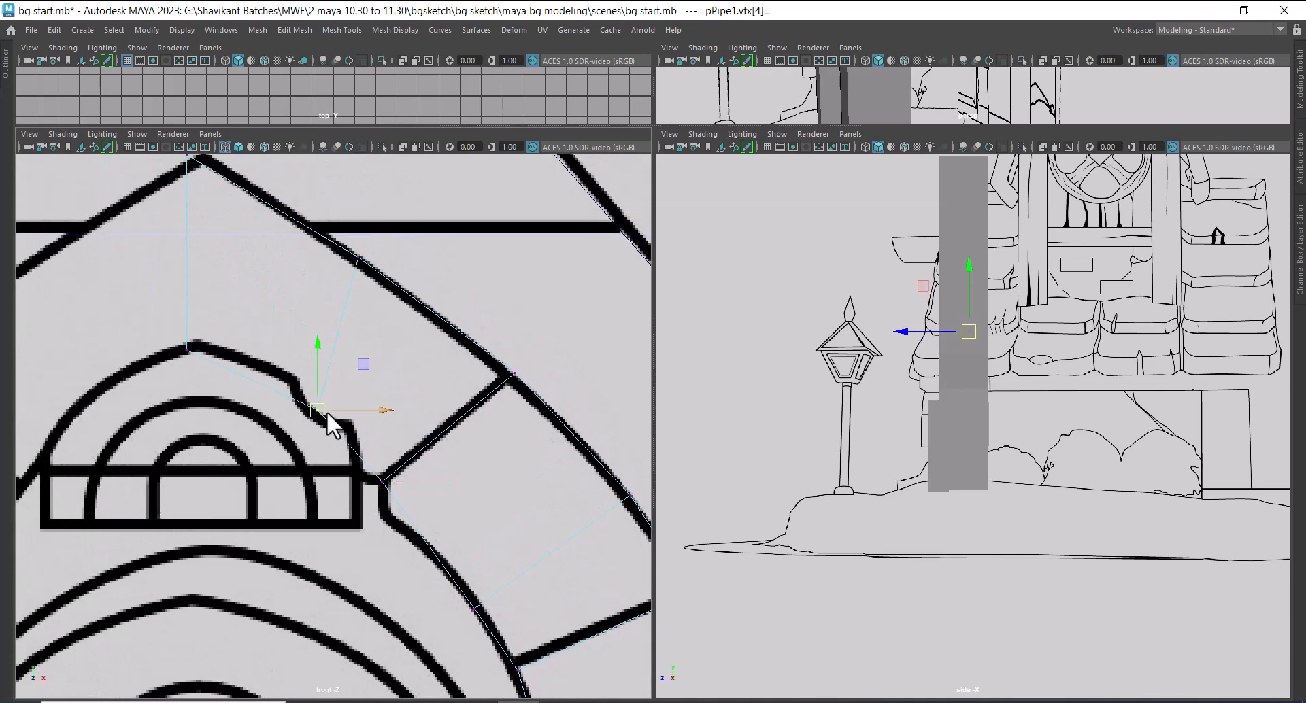
left_click_drag(305, 389, 302, 387)
scroll(471, 499, "down", 3)
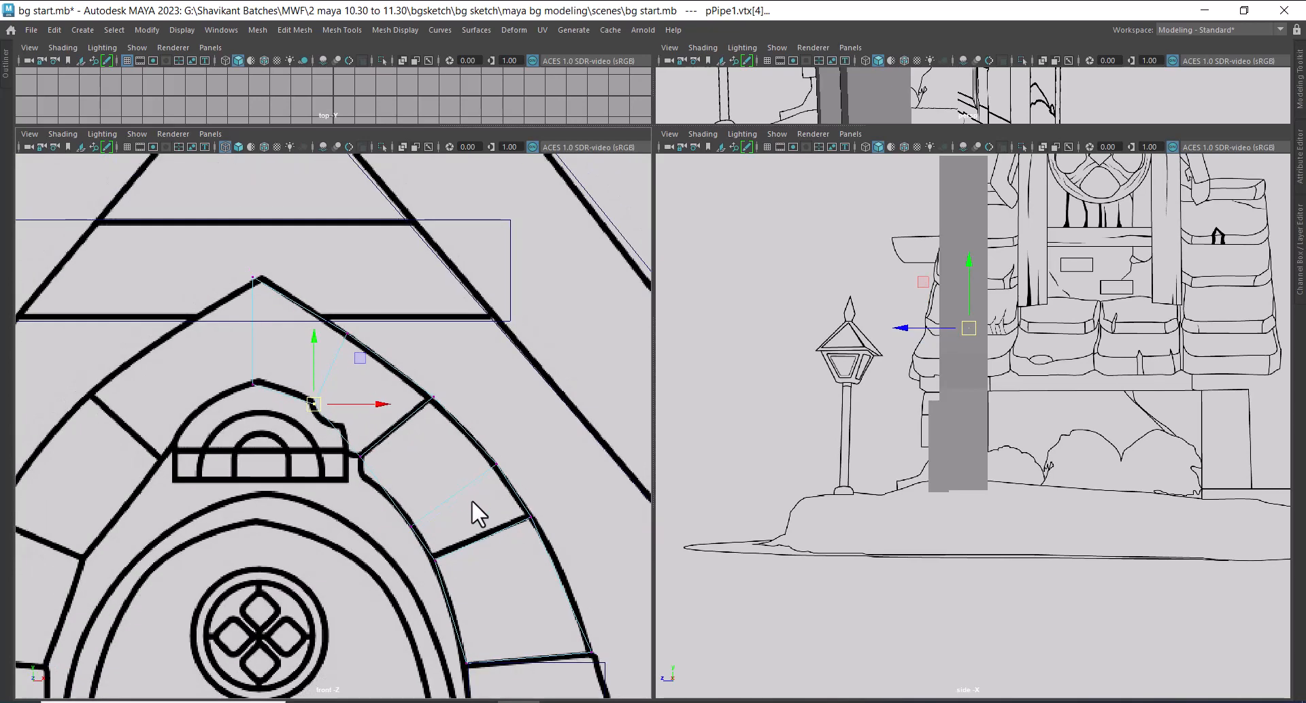
Fine-tune the inner and outer vertices midway along the second arch stone to its curved outlines
scroll(471, 500, "up", 1)
middle_click_drag(446, 590, 415, 445, "alt")
left_click(393, 394)
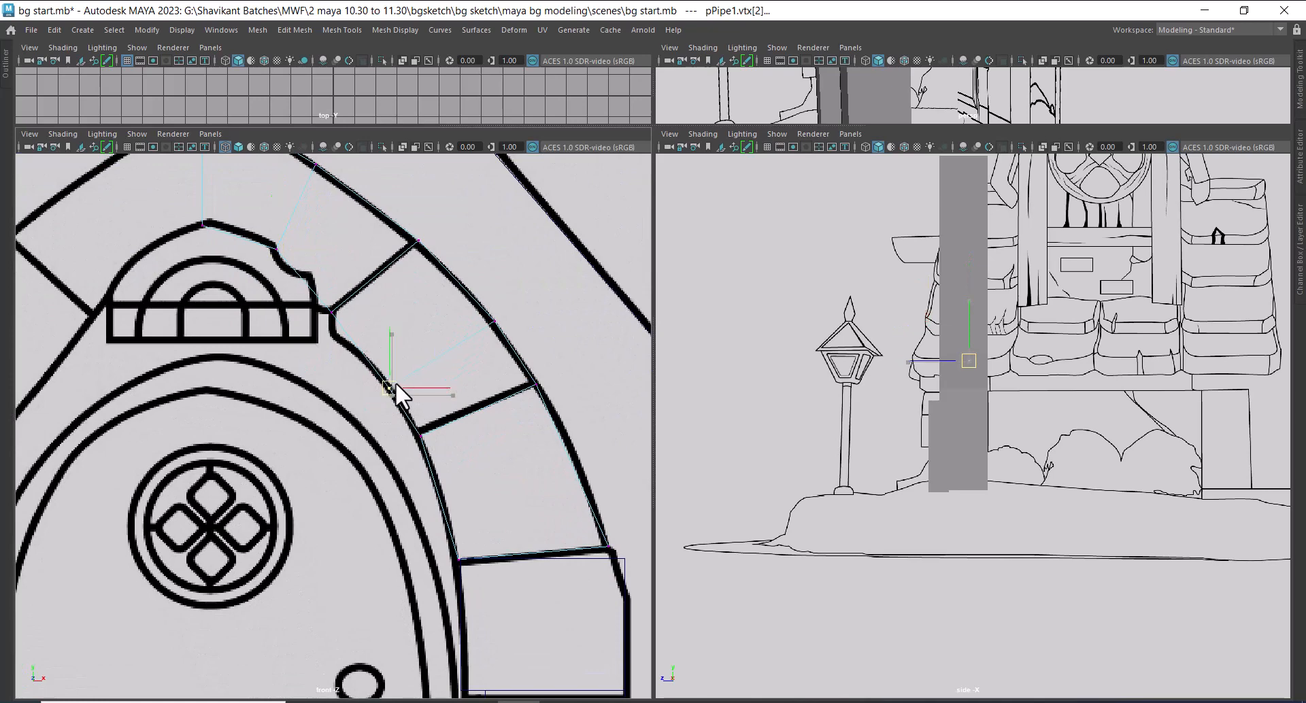
left_click(493, 321)
left_click_drag(493, 321, 487, 318)
Insert an edge loop across the middle of the third arch stone and fit it to the stone's curved outline
middle_click_drag(535, 455, 436, 378, "alt")
right_click_drag(452, 312, 433, 166)
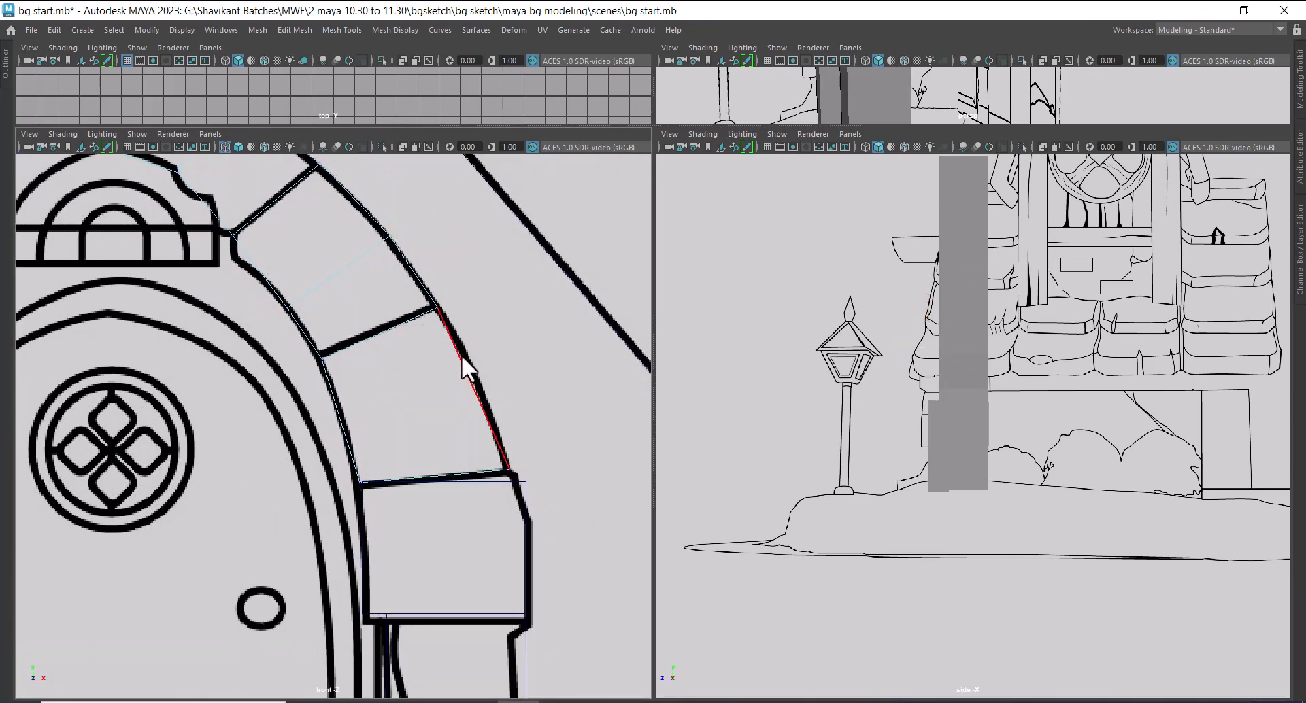
left_click(462, 356)
right_click_drag(435, 312, 421, 457)
middle_click_drag(544, 580, 419, 470, "alt")
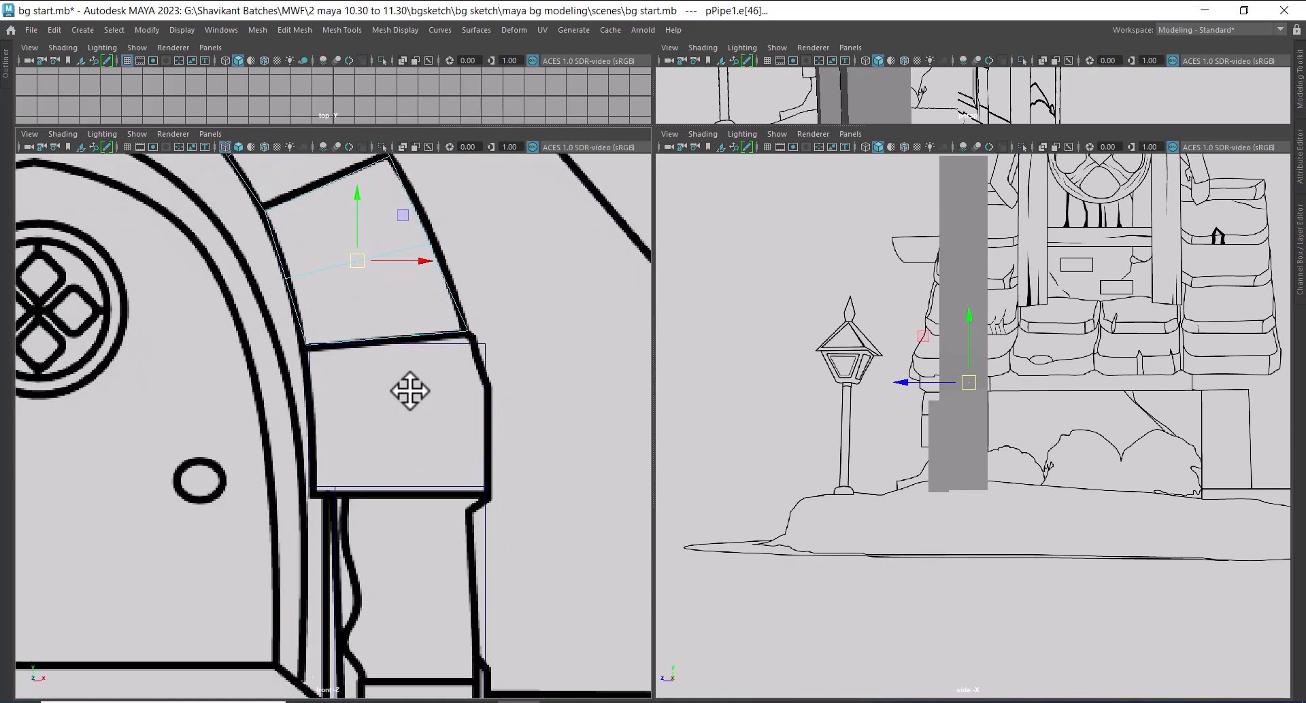
right_click_drag(419, 469, 431, 487, "alt")
Select the whole arch and move it forward along Z in the side view, in line with the pillar's front
right_click_drag(1007, 436, 1014, 445, "alt")
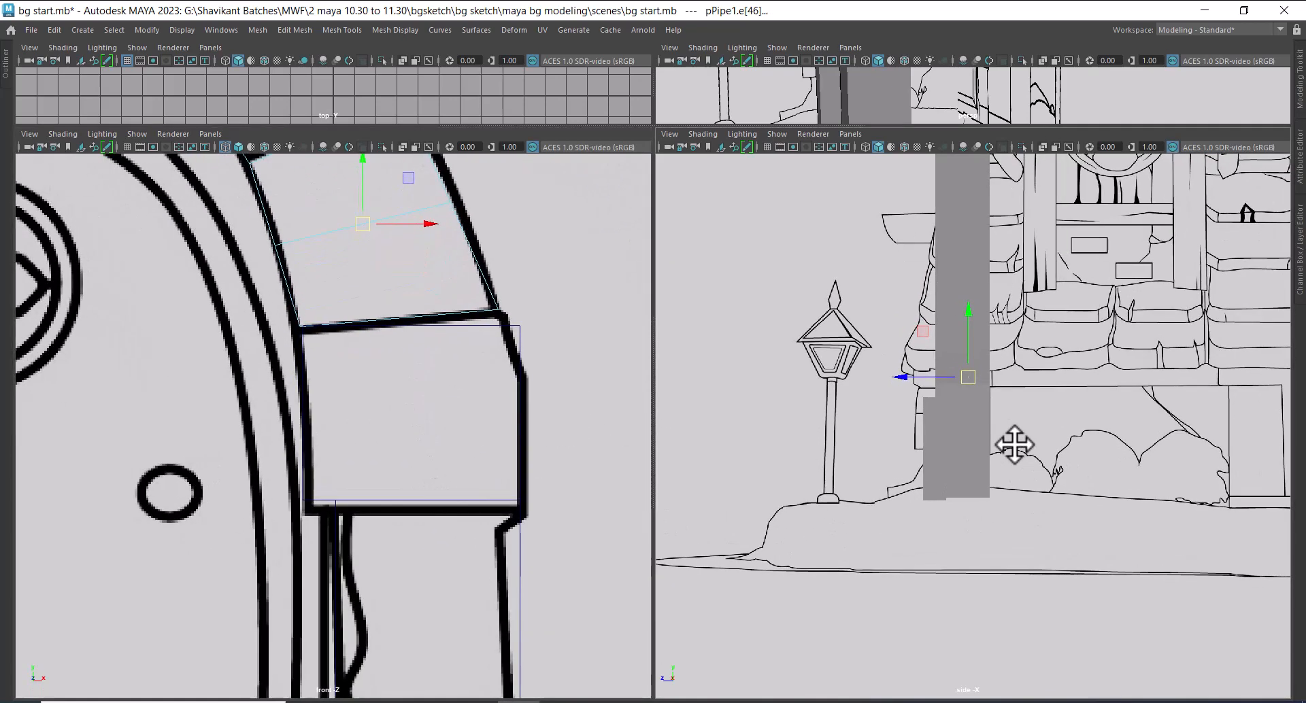
key("space")
left_click_drag(1023, 463, 928, 431)
right_click_drag(832, 325, 932, 217)
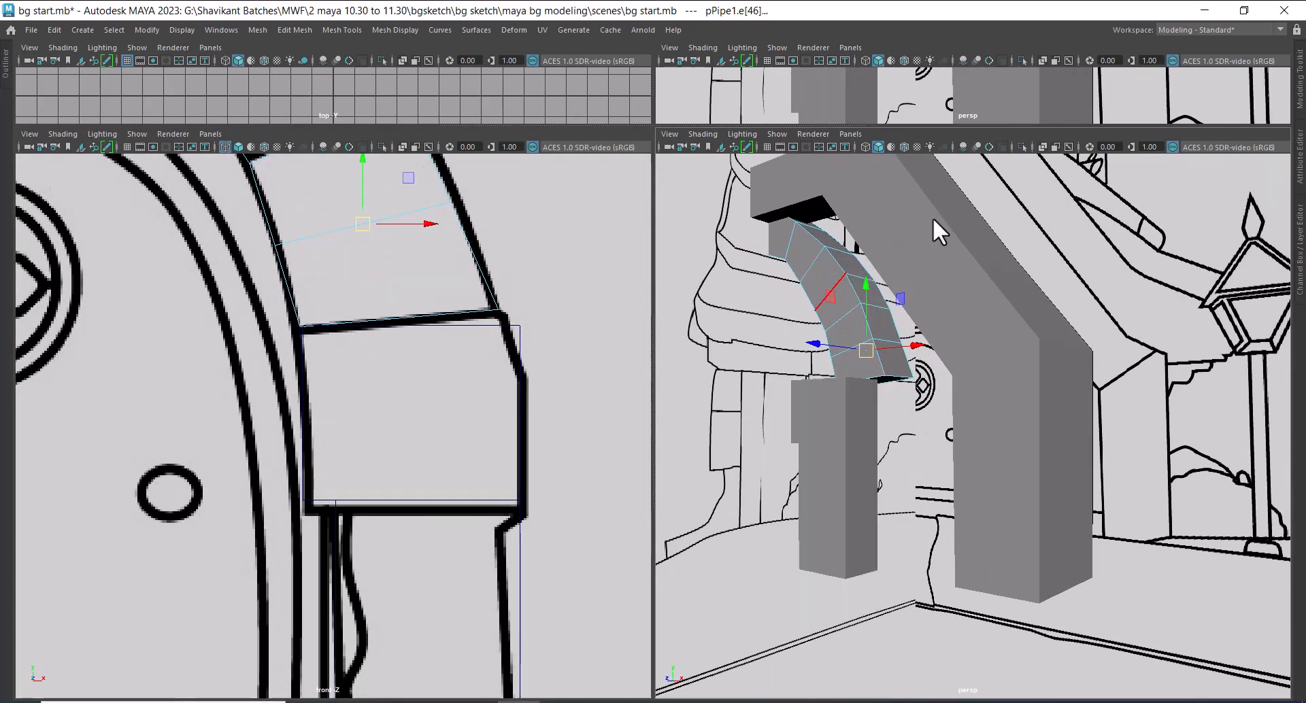
left_click(858, 328)
right_click_drag(883, 466, 869, 475, "alt")
left_click_drag(870, 475, 820, 430, "alt")
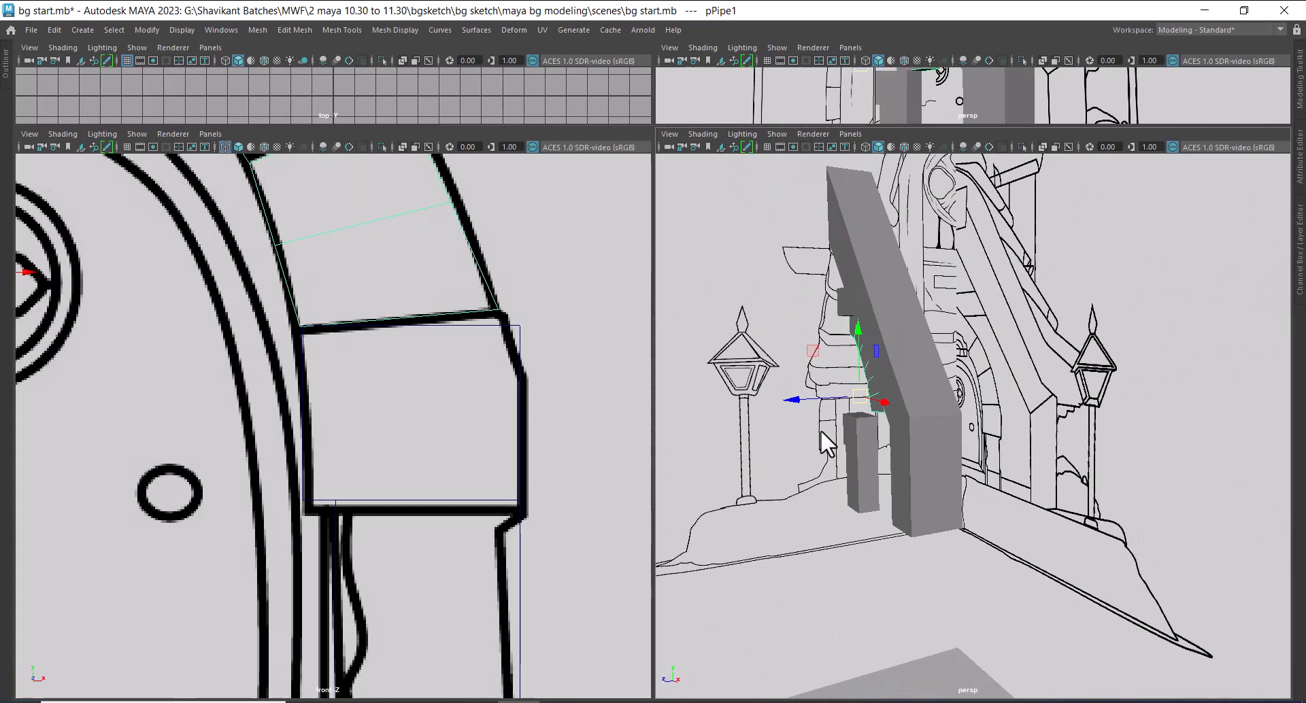
key("space")
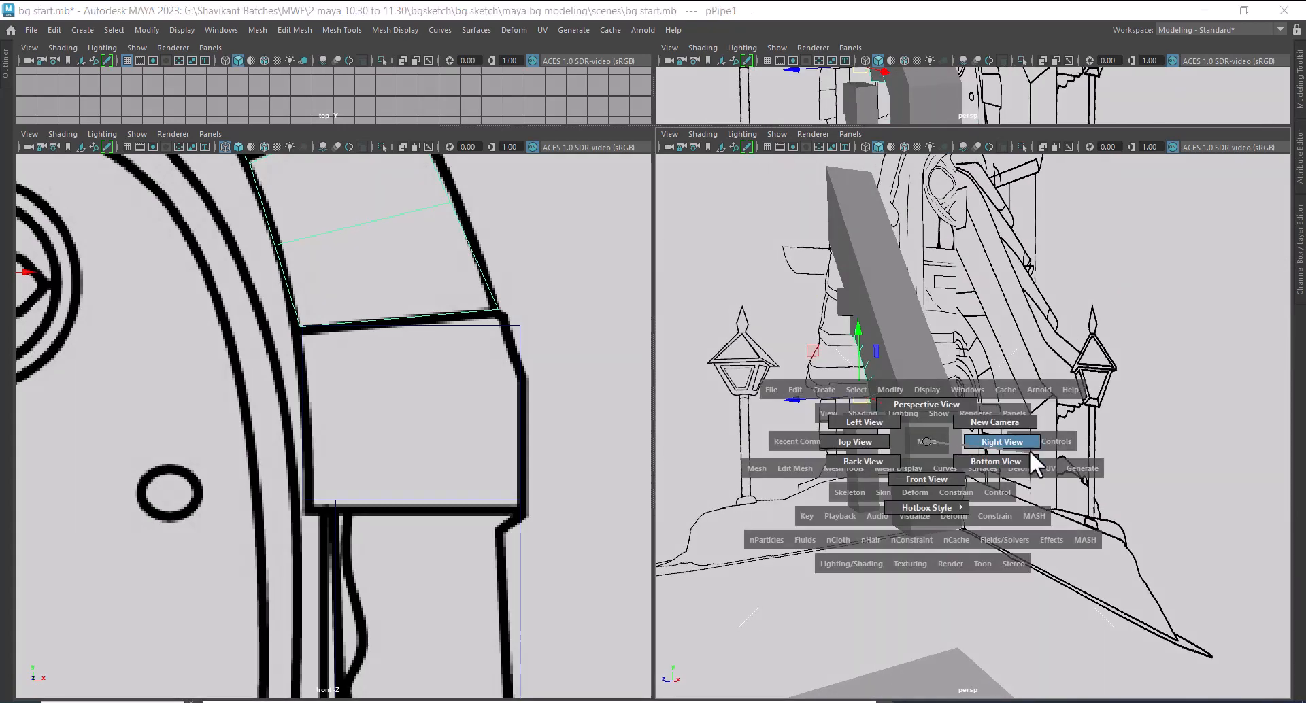
left_click(1030, 441)
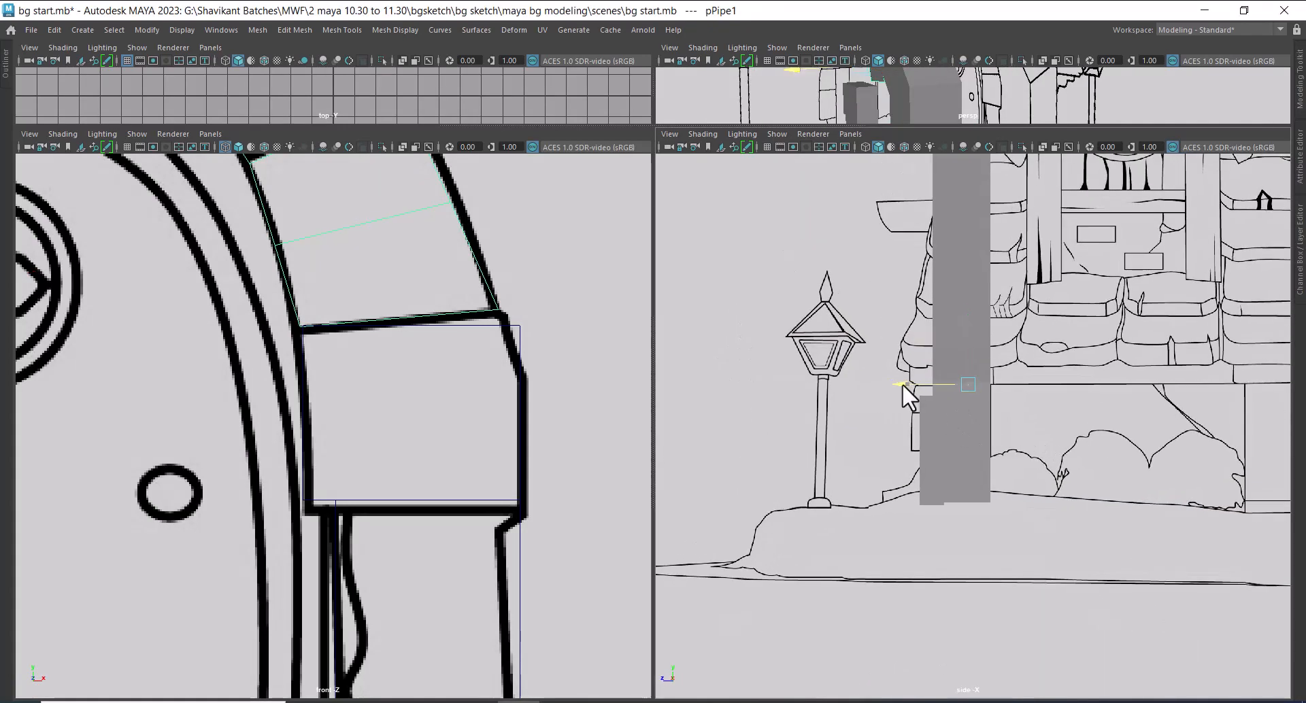
left_click_drag(901, 383, 869, 385)
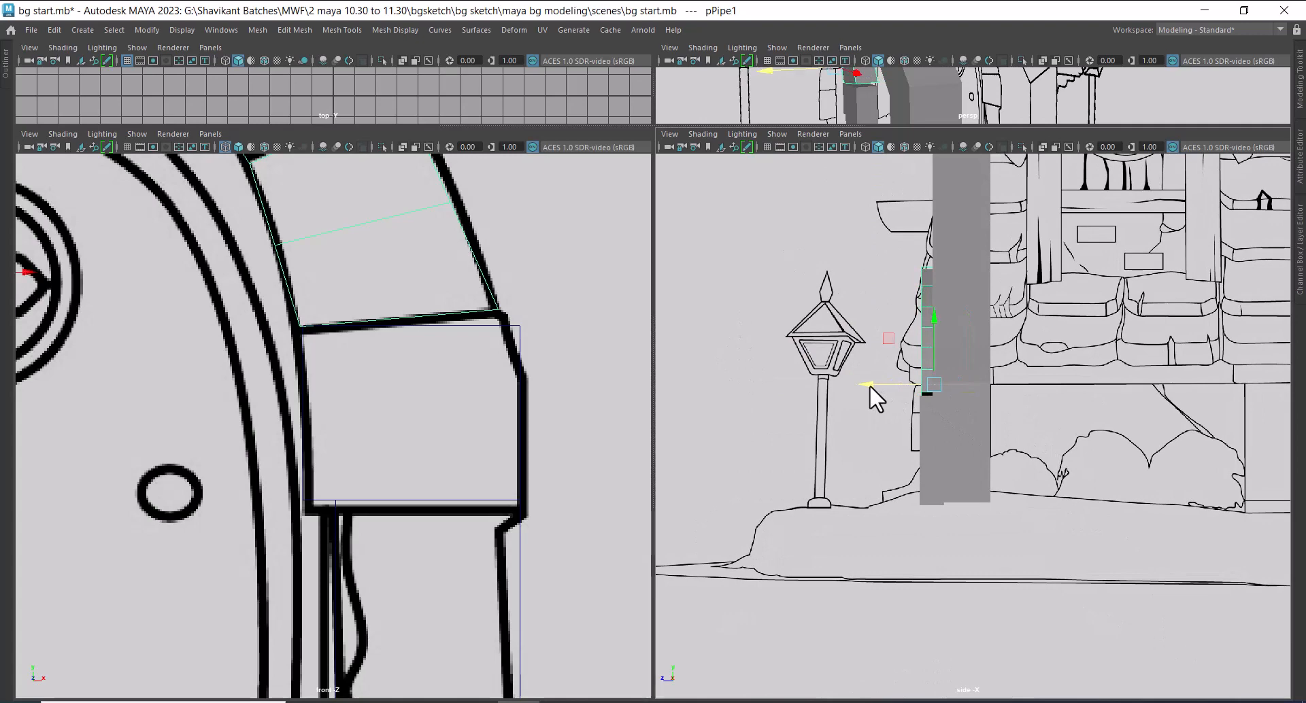
Delete the separate block directly under the arch, at the top of the door pillar
scroll(376, 446, "up", 1)
scroll(376, 416, "down", 1)
scroll(483, 396, "up", 1)
left_click_drag(544, 316, 508, 360)
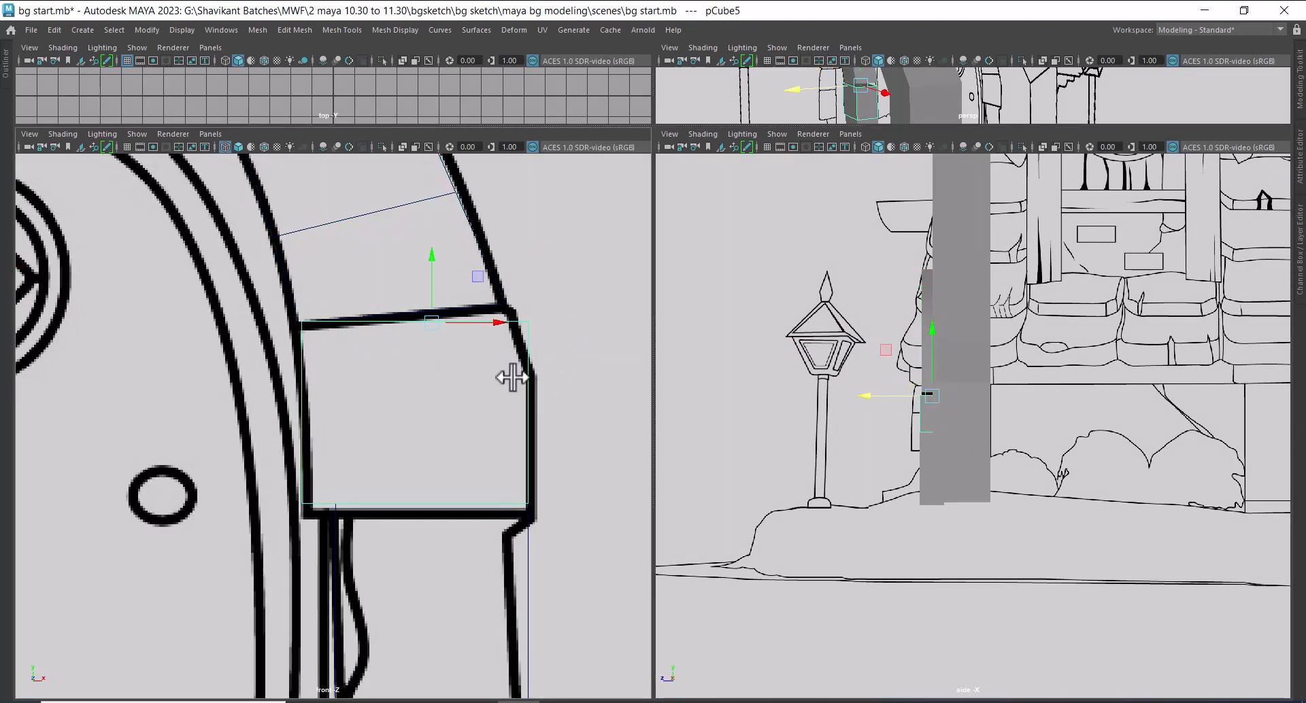
scroll(502, 403, "down", 3)
scroll(472, 443, "up", 1)
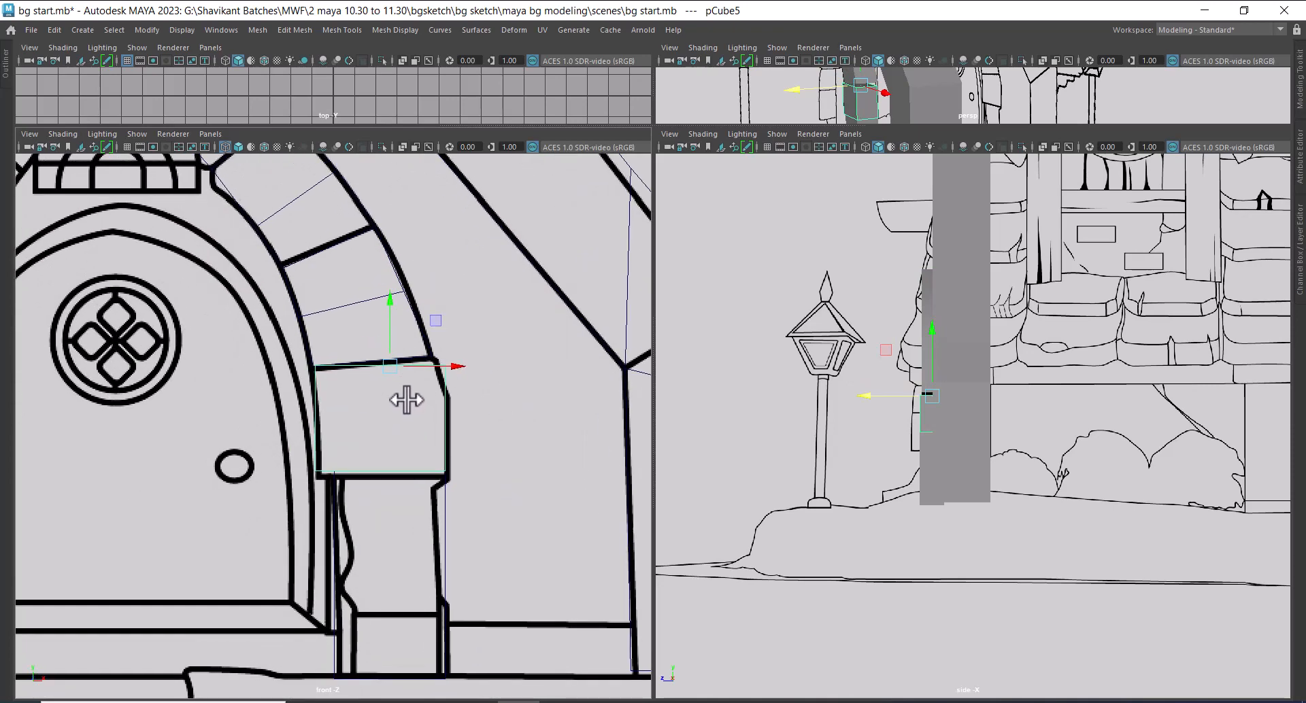
Extrude the arch's lower border edges down to the bottom of the lowest arch stone in the front sketch
left_click(405, 299)
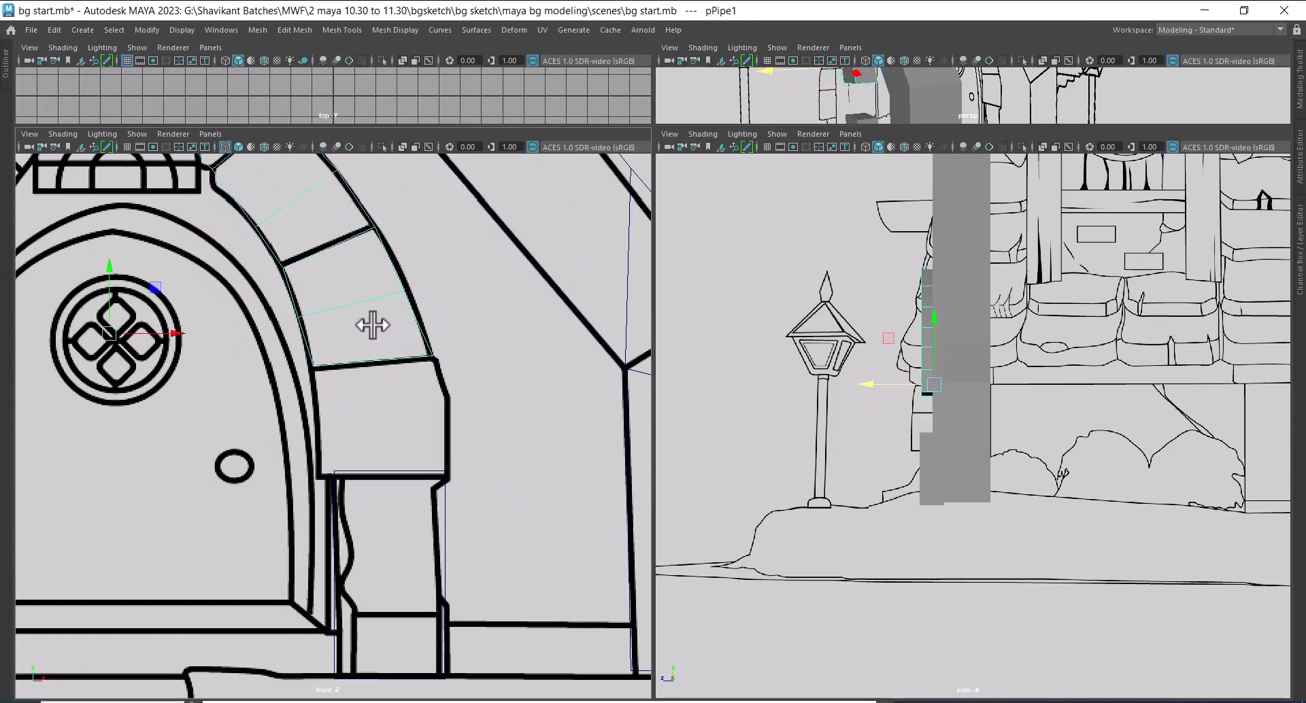
right_click_drag(372, 325, 369, 348)
left_click(393, 359)
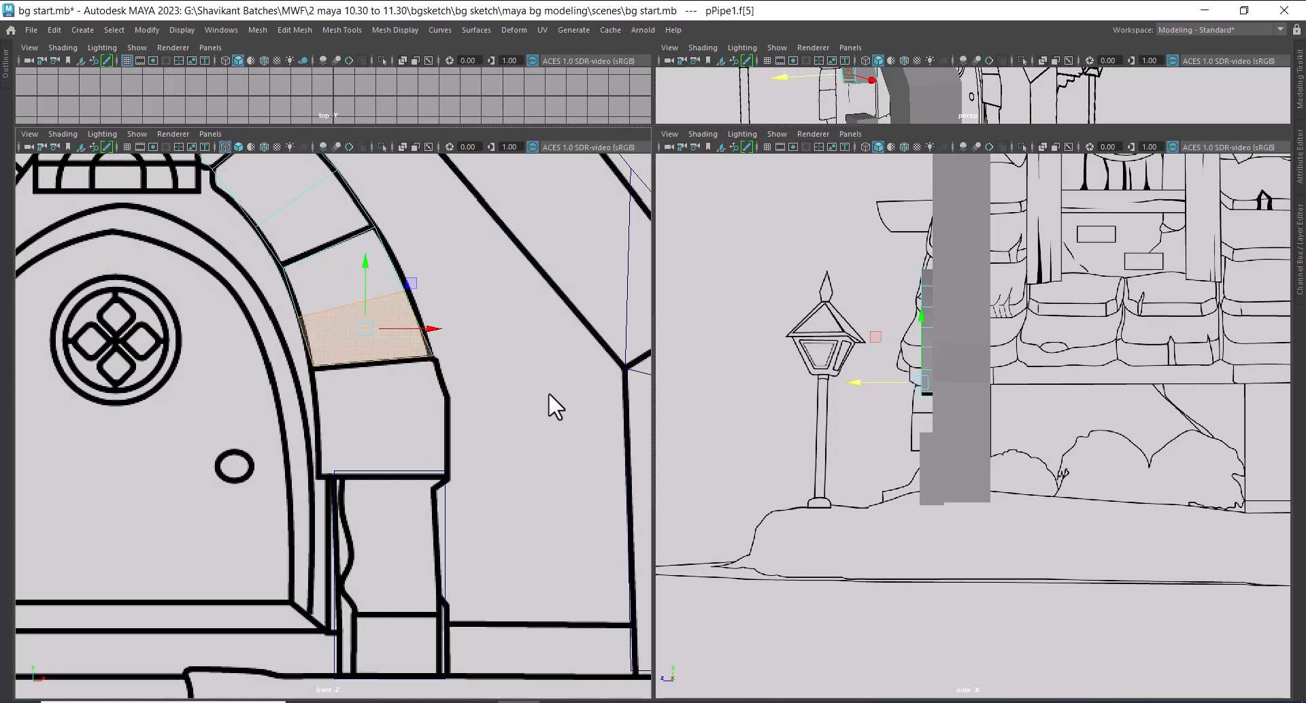
left_click_drag(937, 358, 846, 344, "alt")
right_click_drag(846, 344, 846, 309)
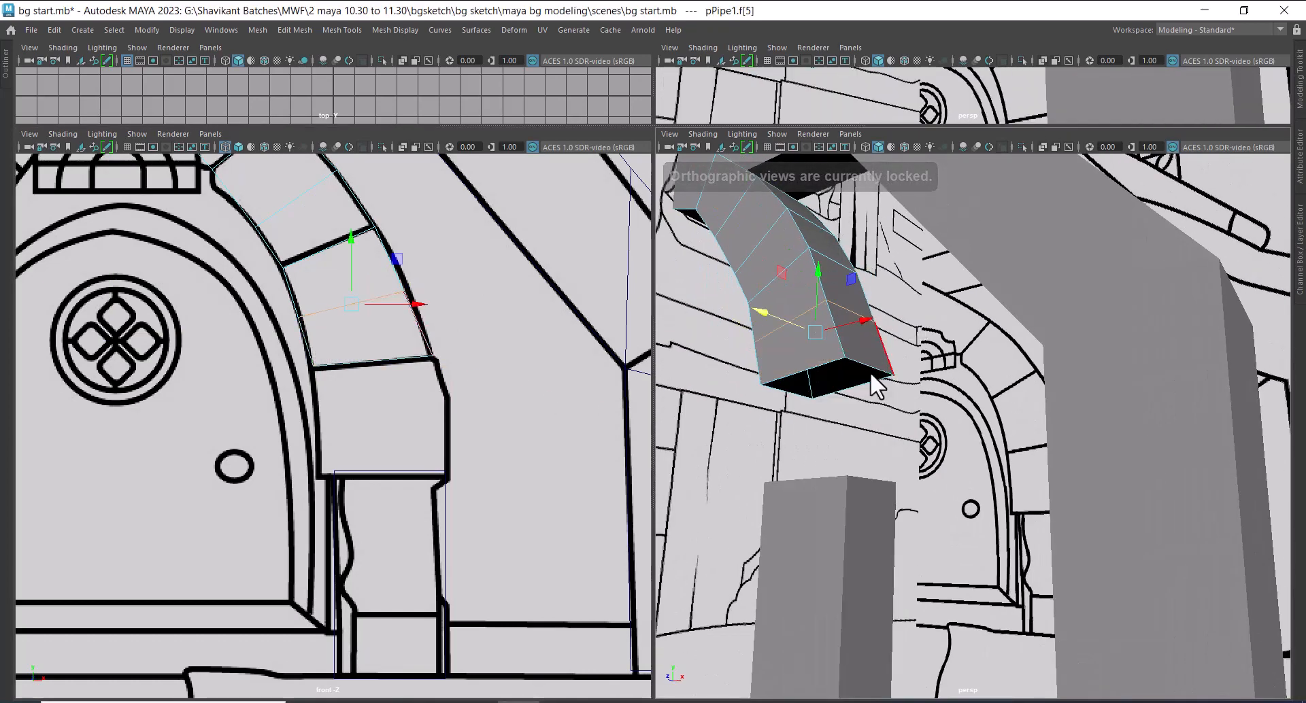
double_click(868, 361)
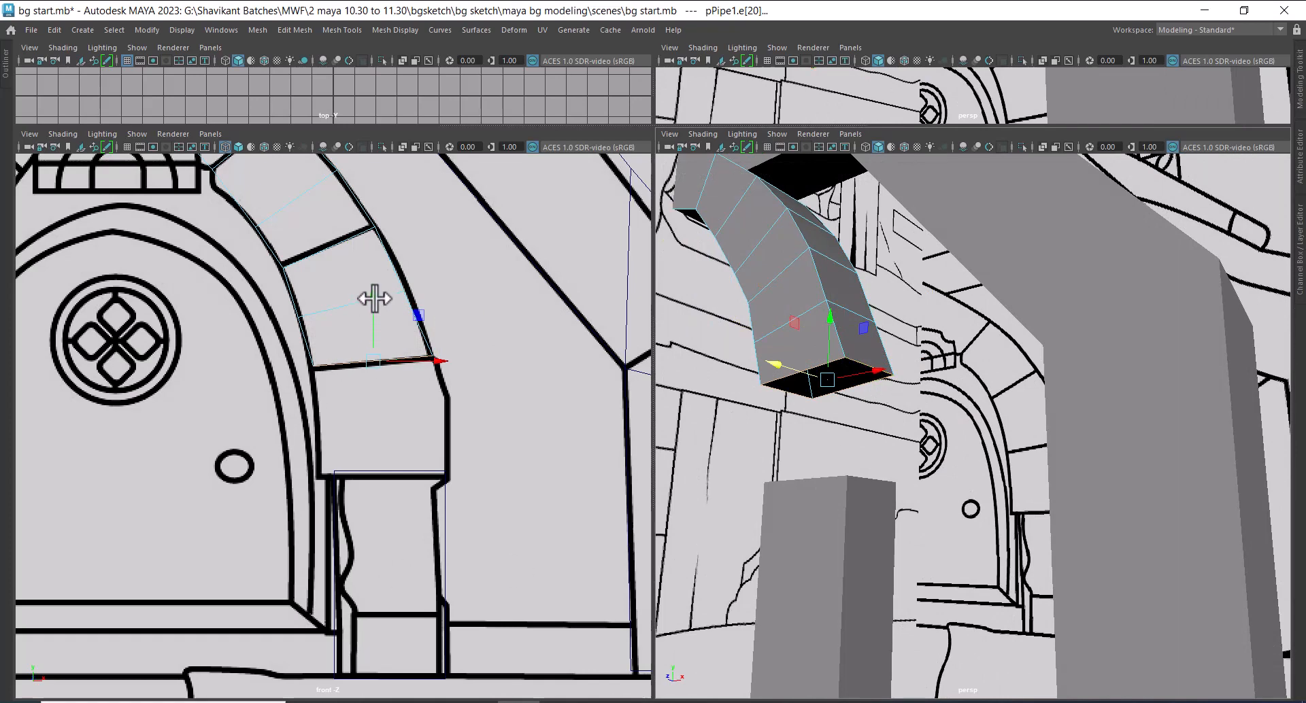
left_click_drag(373, 298, 369, 404, "shift")
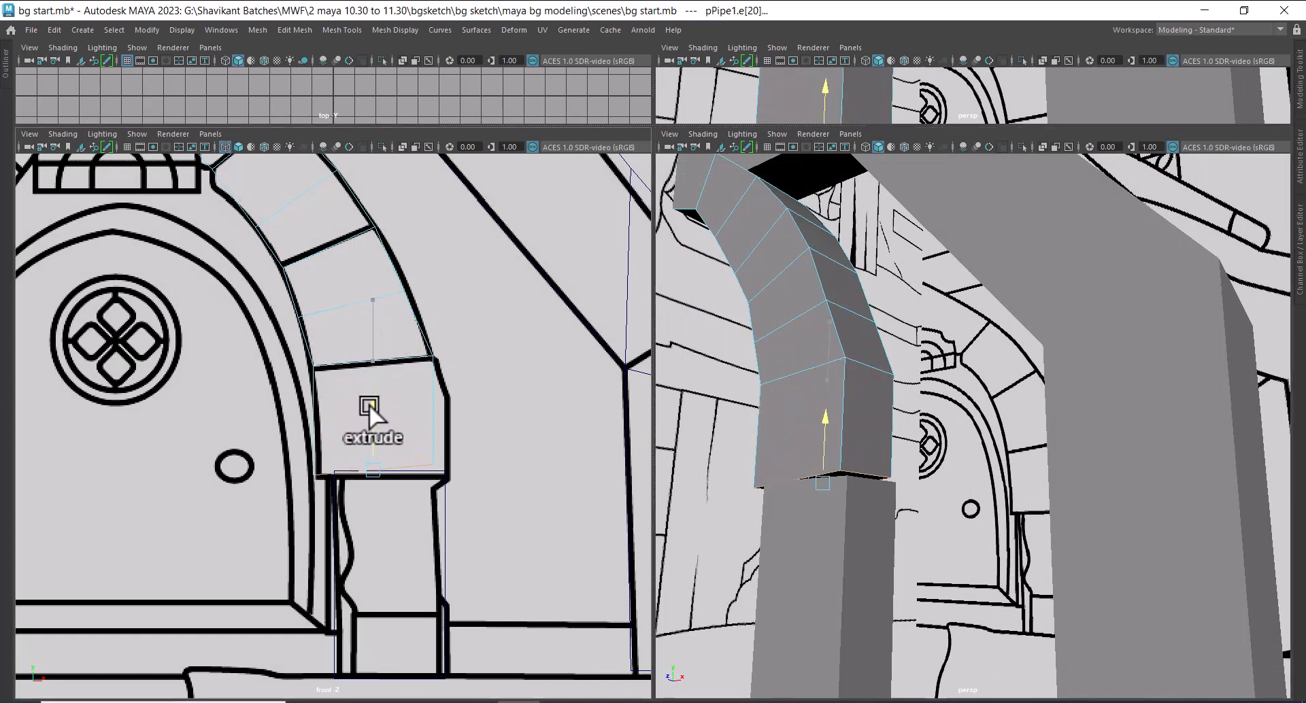
middle_click_drag(368, 404, 394, 262, "alt")
right_click_drag(393, 263, 457, 329, "alt")
middle_click_drag(457, 330, 433, 503, "alt")
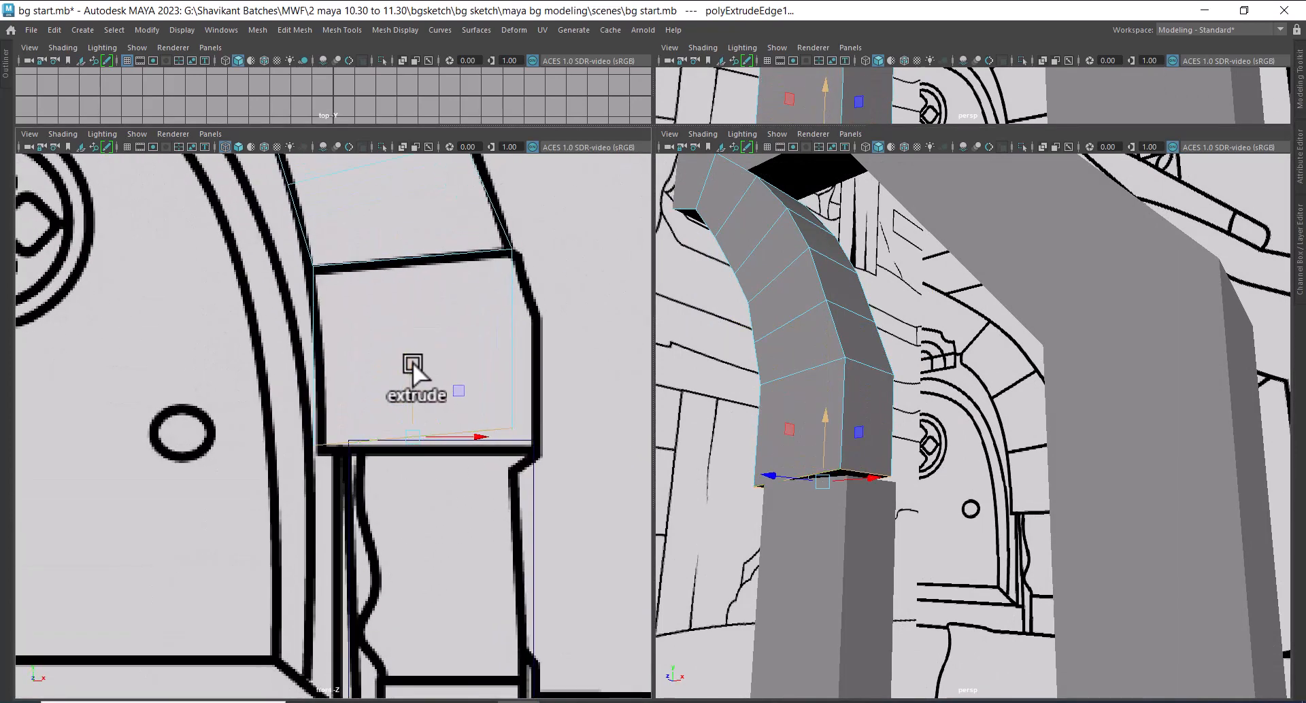
left_click_drag(412, 362, 412, 369)
Move the outer bottom vertices of the extruded section outward to the lowest stone's outer bottom corner
middle_click_drag(445, 380, 313, 411, "alt")
right_click_drag(354, 280, 297, 281)
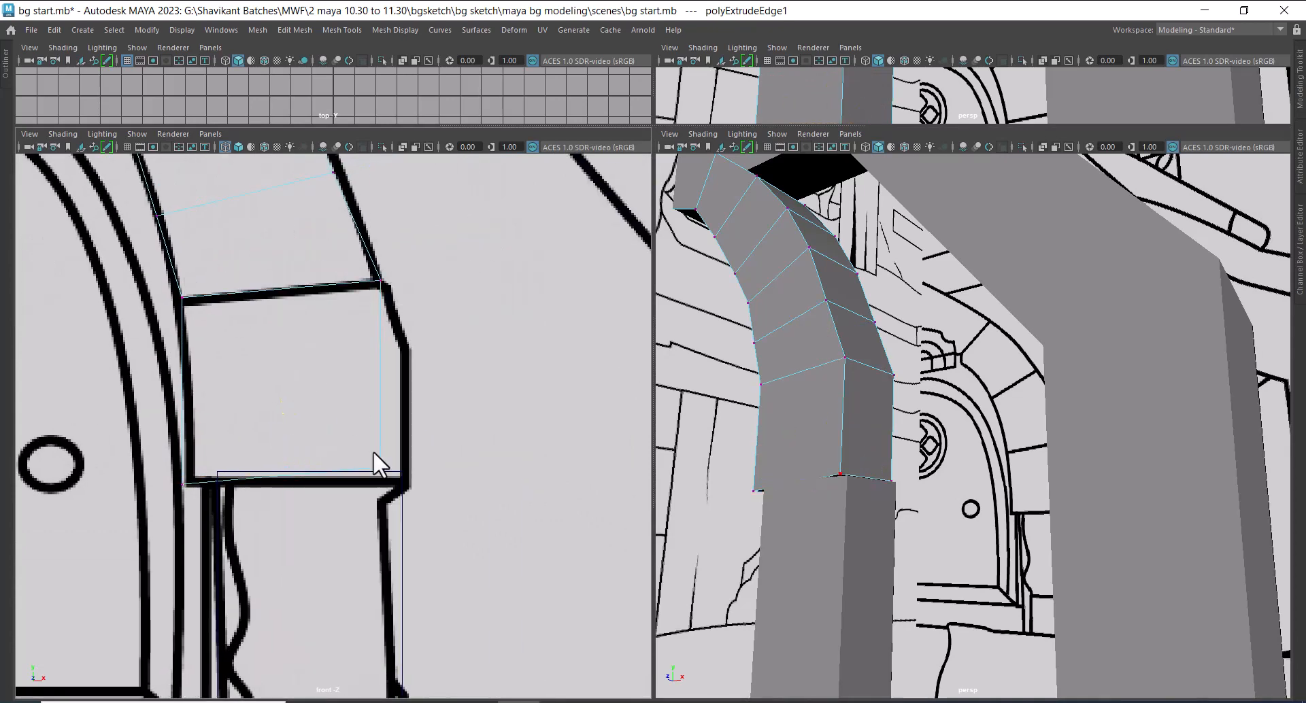
left_click_drag(381, 483, 471, 473)
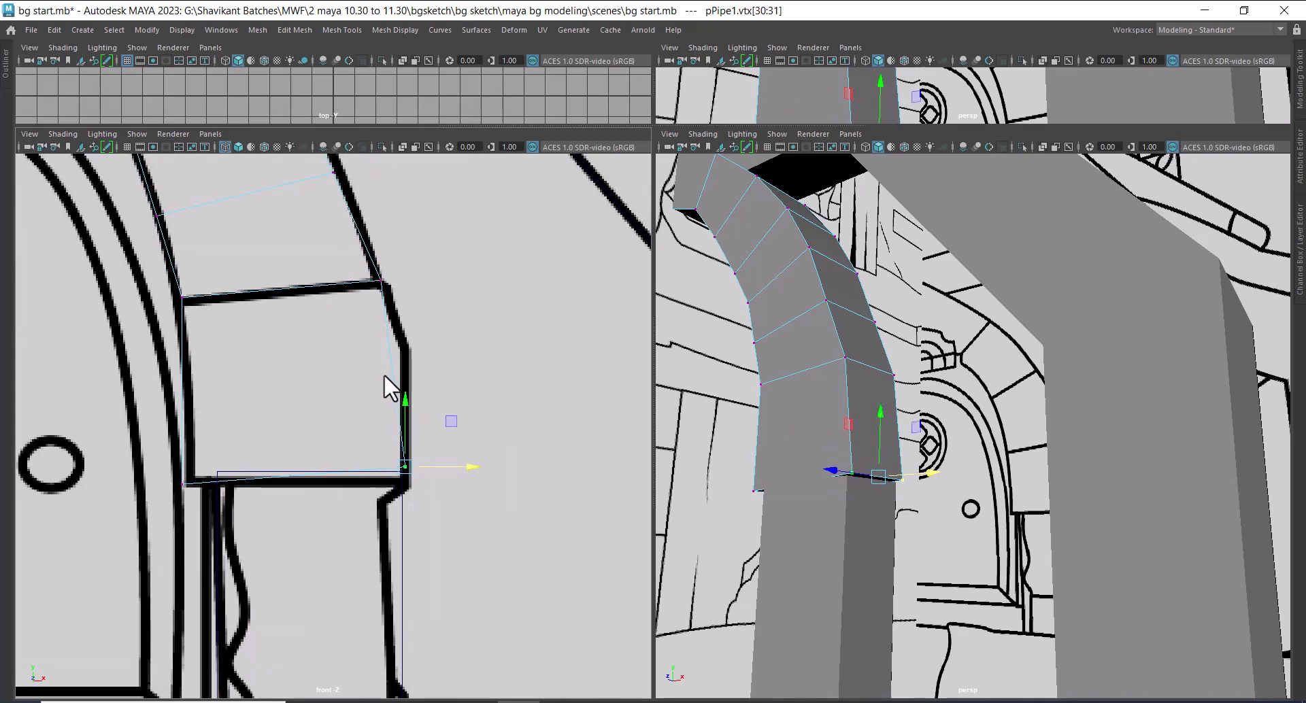
Insert an edge loop across the upper part of the lowest stone and move its outer vertices to the bend in the outline
right_click_drag(383, 374, 492, 187)
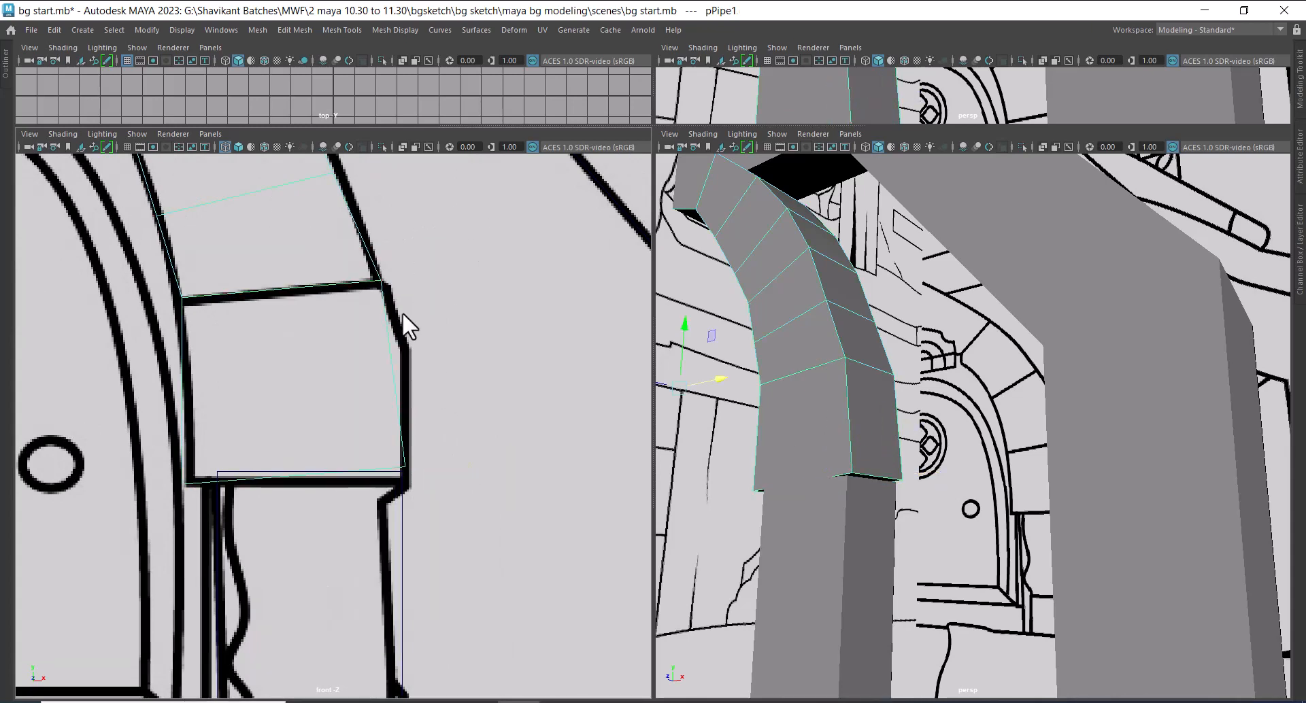
right_click_drag(402, 312, 344, 320, "shift")
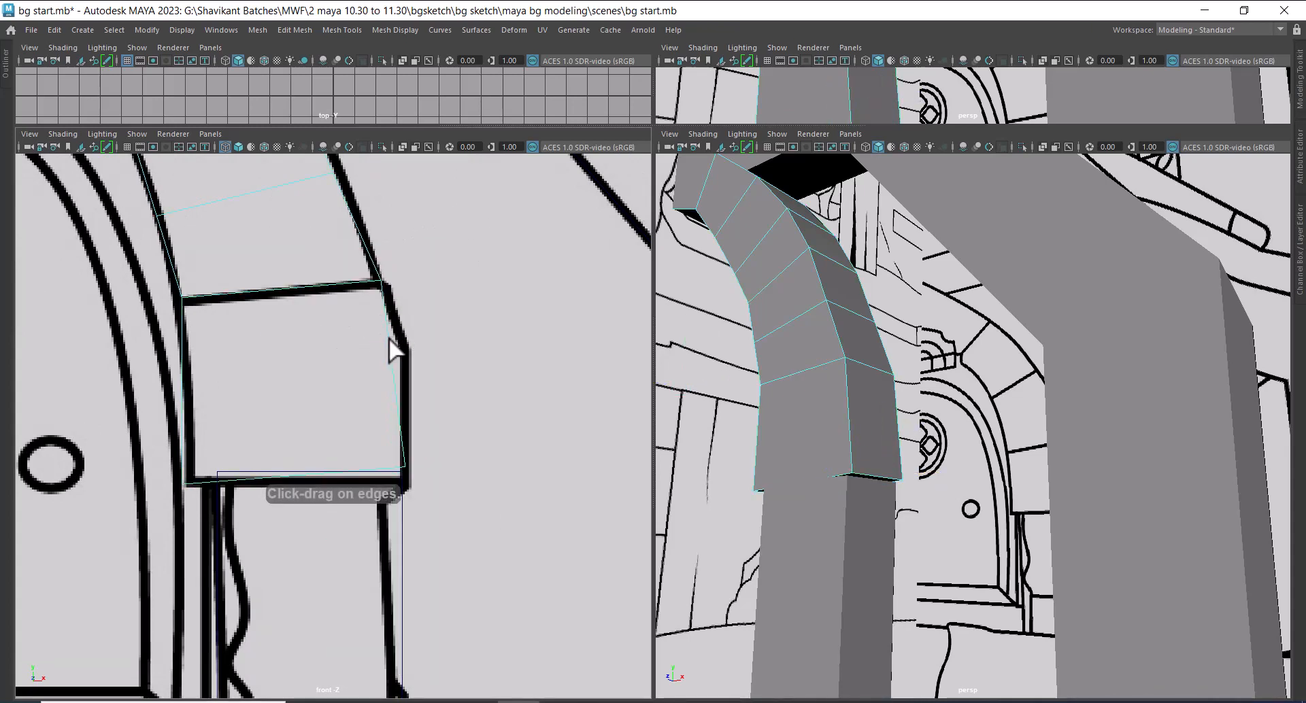
key("w")
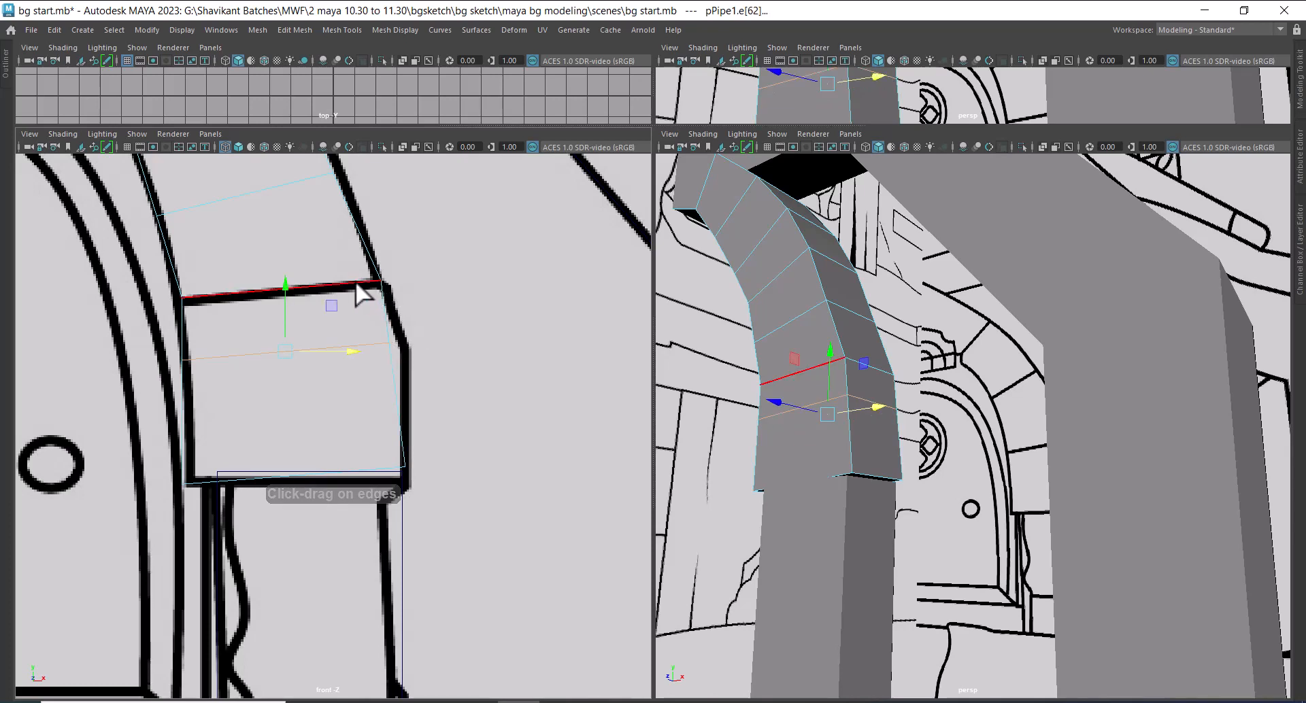
right_click_drag(353, 280, 152, 276)
left_click_drag(423, 316, 410, 344)
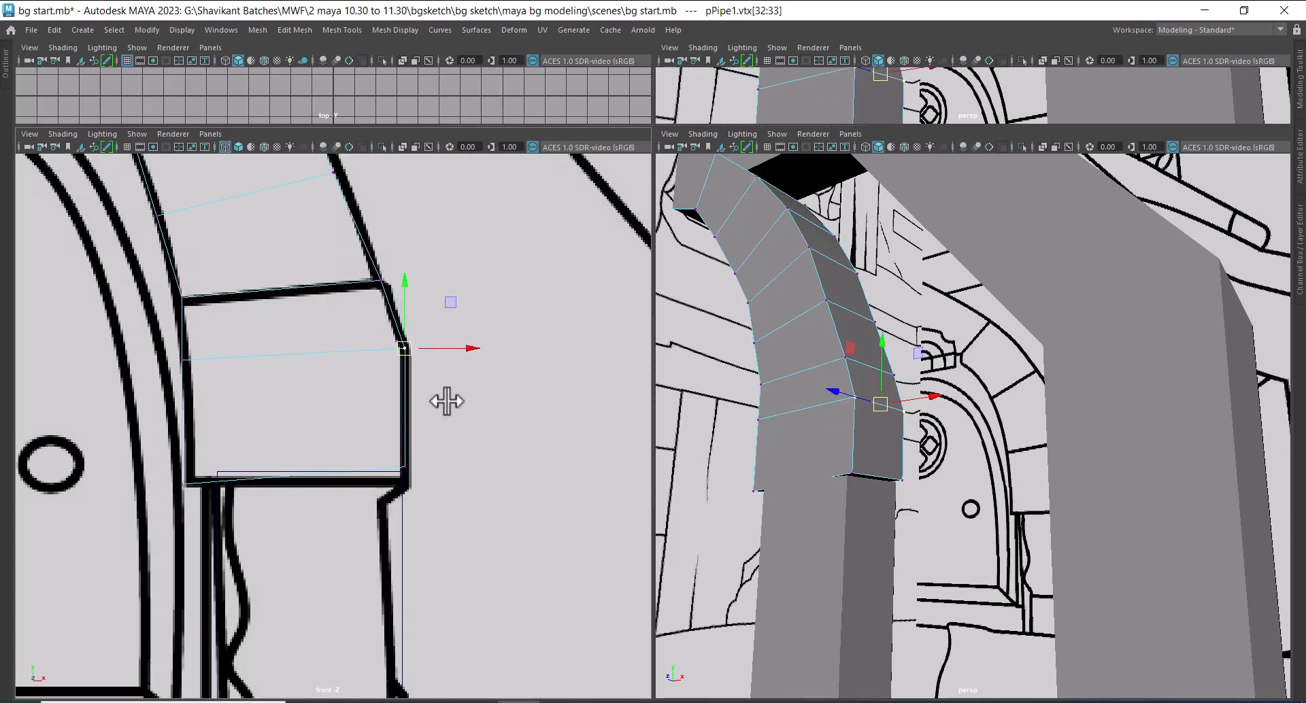
Nudge the inner vertices of the lowest arch stone toward the stone's inner outline in the front sketch
left_click_drag(146, 352, 211, 510)
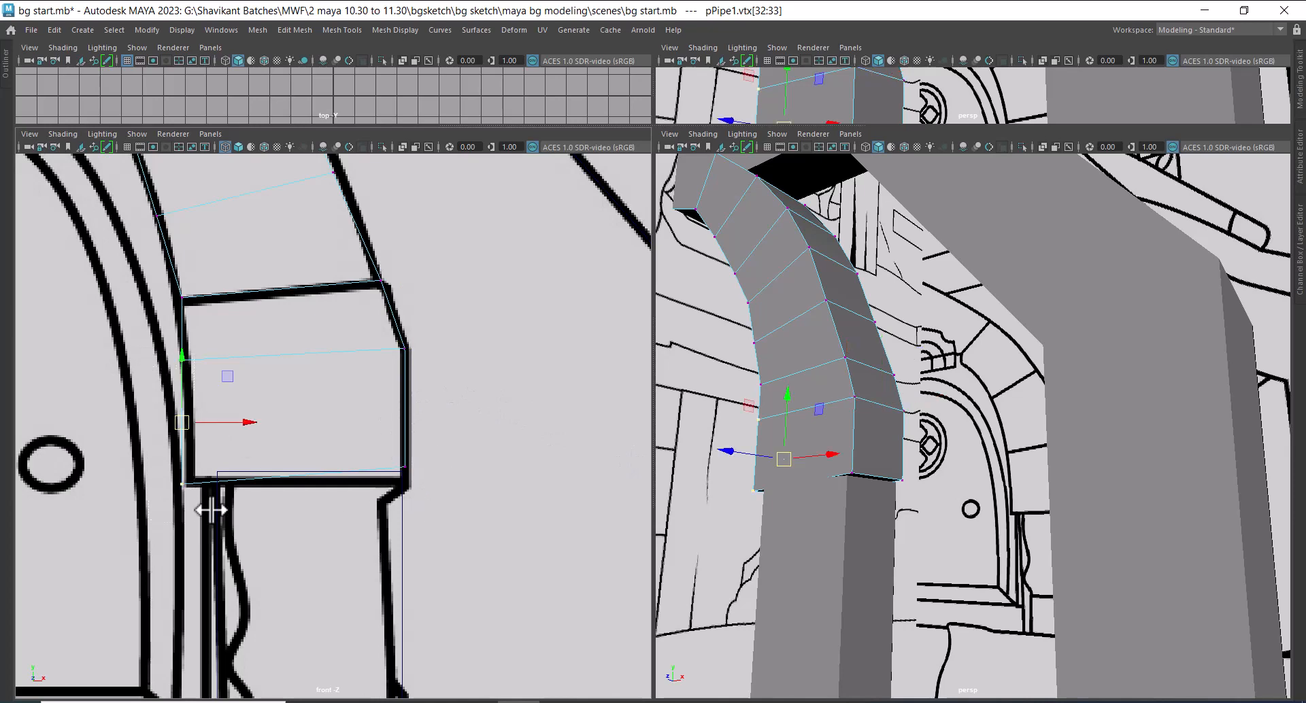
left_click_drag(248, 422, 252, 421)
scroll(319, 408, "down", 8)
middle_click_drag(306, 384, 368, 423, "alt")
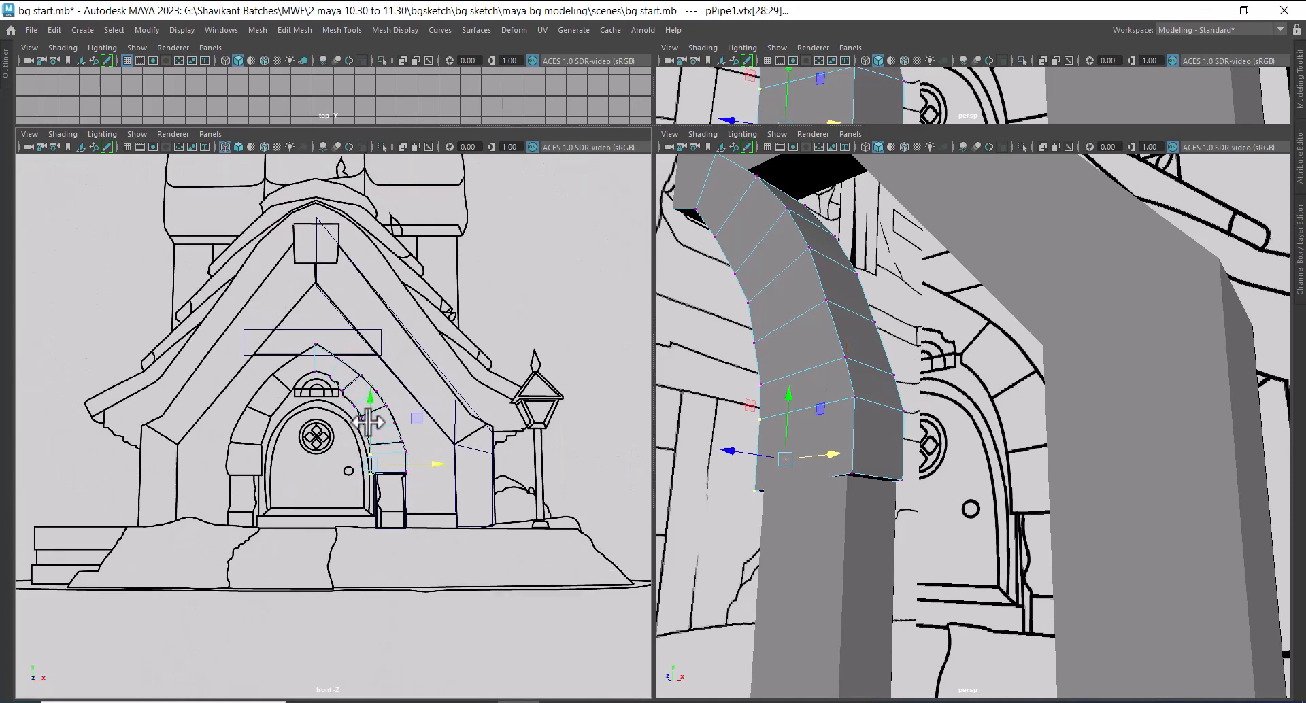
scroll(368, 423, "up", 5)
left_click_drag(807, 259, 836, 371, "alt")
right_click_drag(845, 291, 727, 419)
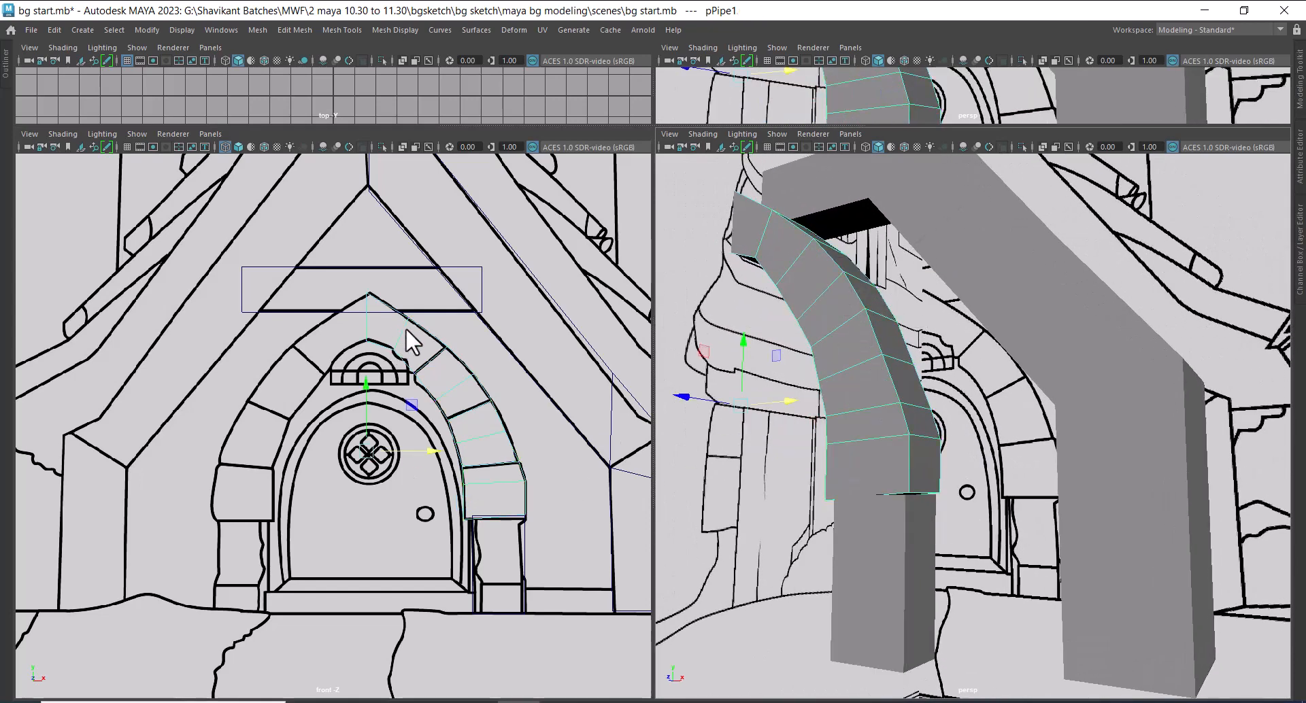
Move the whole arch forward in the side view until its front face meets the stones' front outline in the sketch
left_click(895, 520)
middle_click_drag(460, 532, 405, 419, "alt")
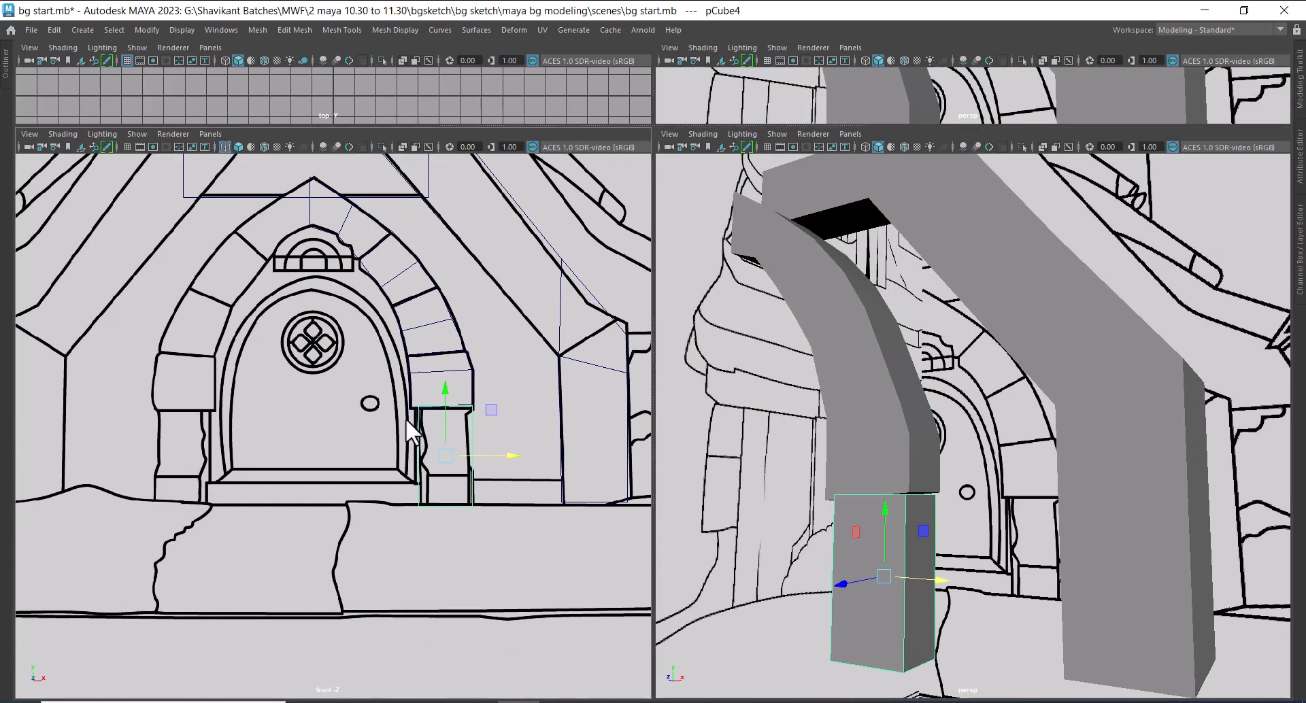
right_click_drag(405, 418, 439, 469, "alt")
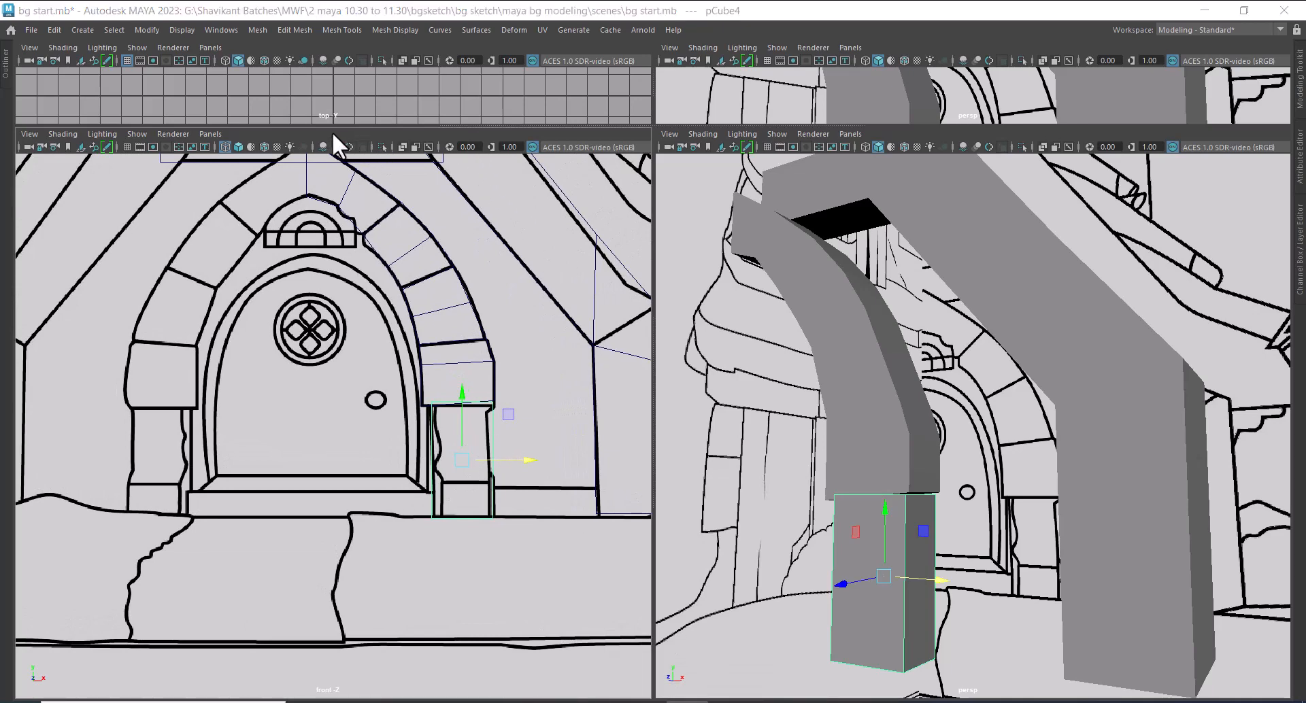
right_click_drag(467, 454, 466, 510, "alt")
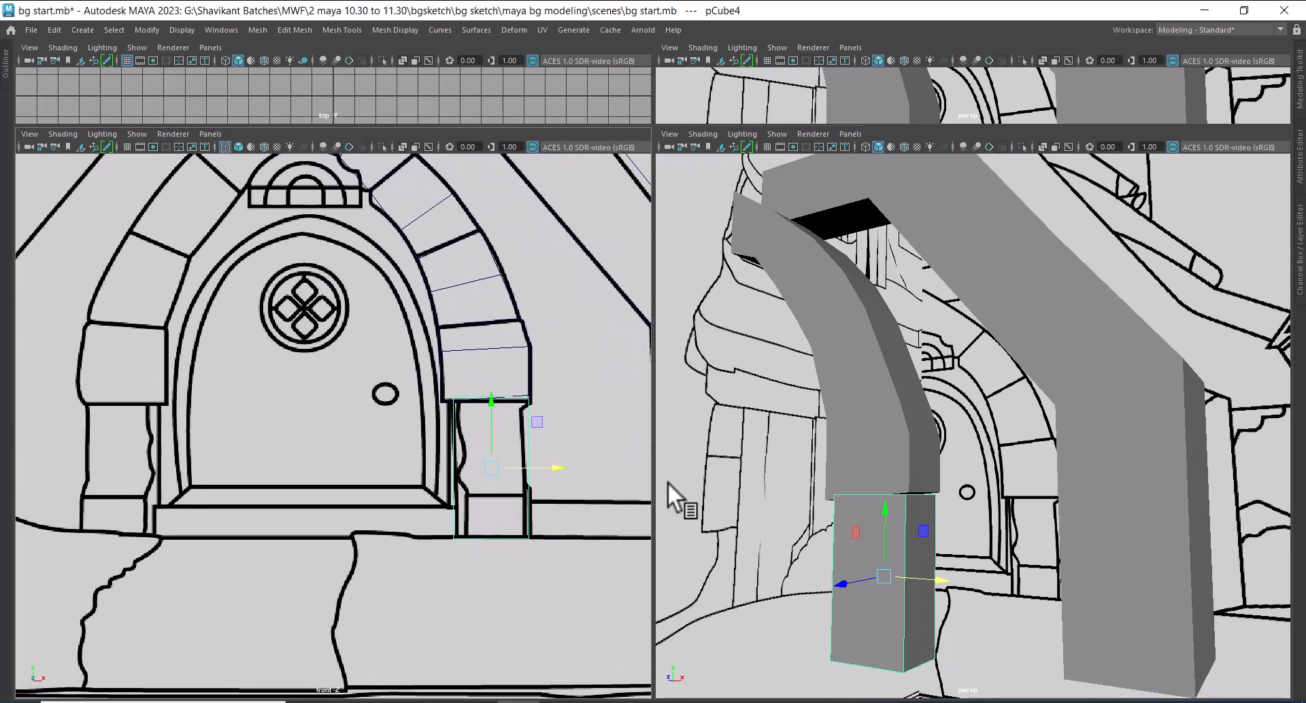
right_click_drag(957, 554, 957, 483, "alt")
key("space")
left_click_drag(965, 462, 1043, 467)
right_click_drag(989, 435, 997, 493, "alt")
middle_click_drag(908, 400, 965, 406, "alt")
right_click_drag(964, 406, 985, 664, "alt")
key("4")
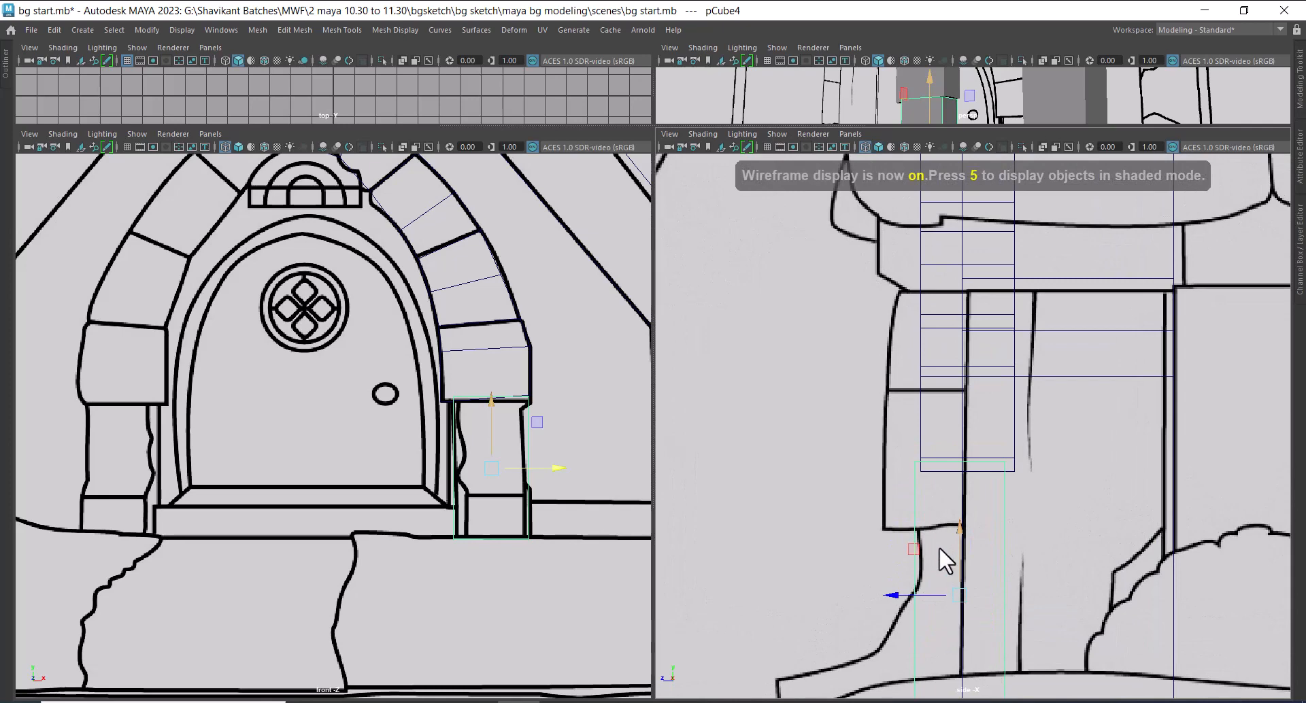
left_click(922, 383)
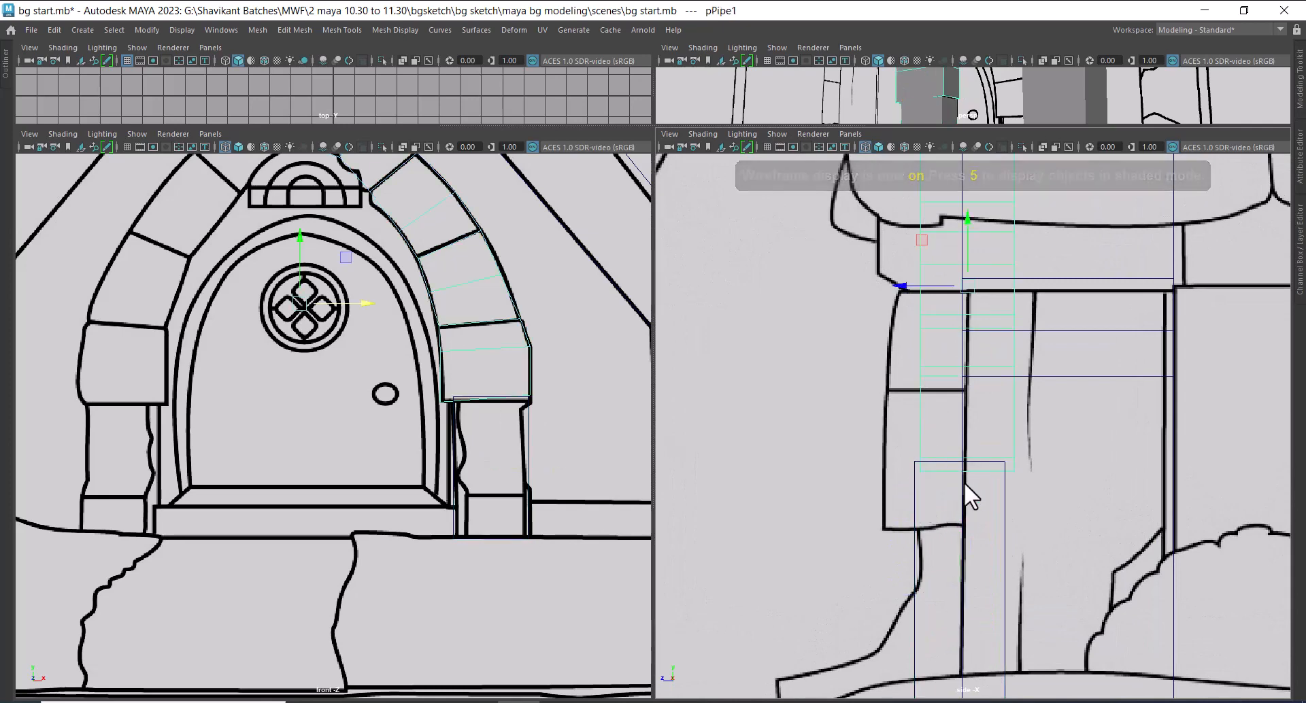
left_click_drag(906, 287, 873, 284)
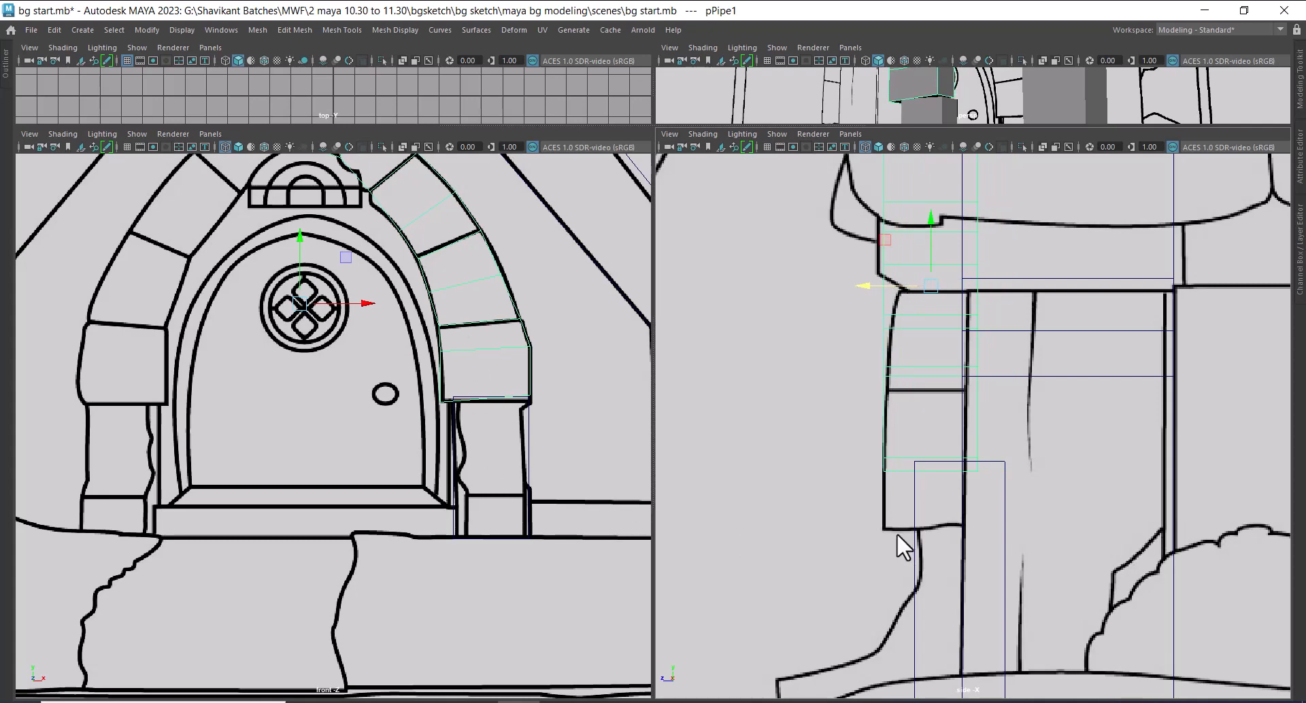
scroll(333, 377, "down", 5)
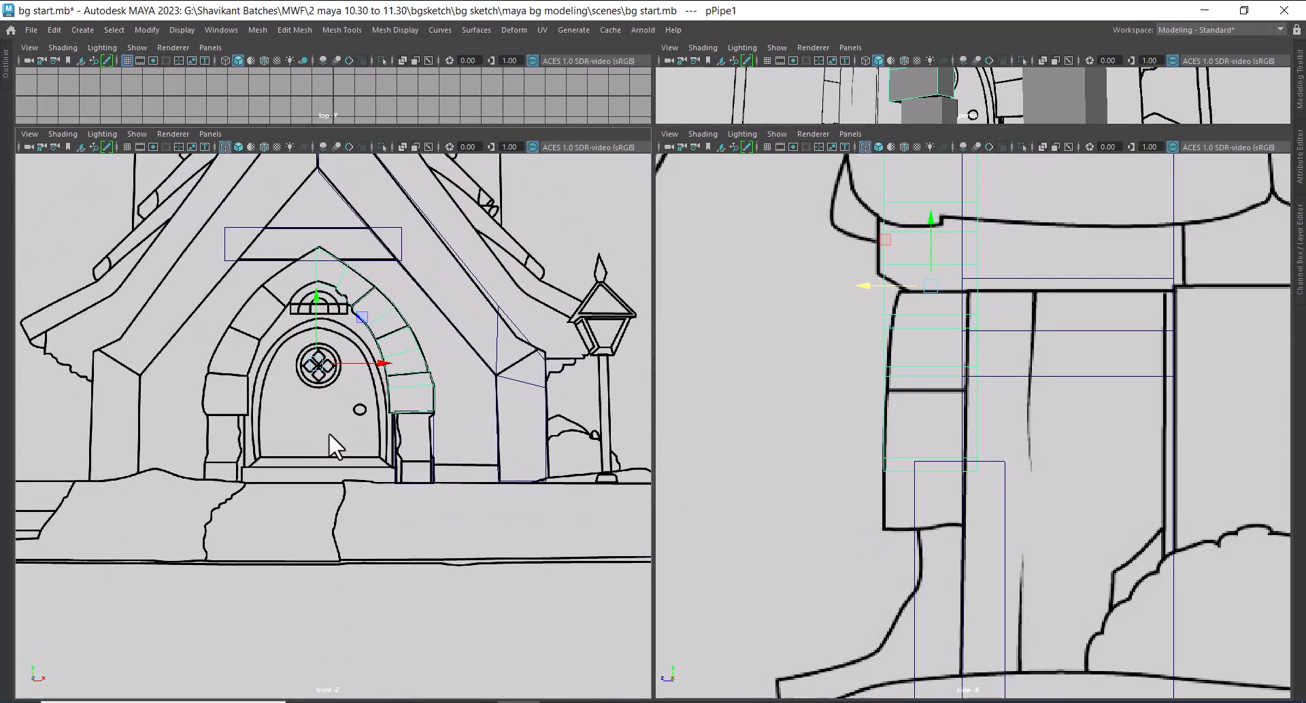
Align the door pillar's front with the side sketch and move its back vertices forward in line with the arch's back face
left_click(918, 548)
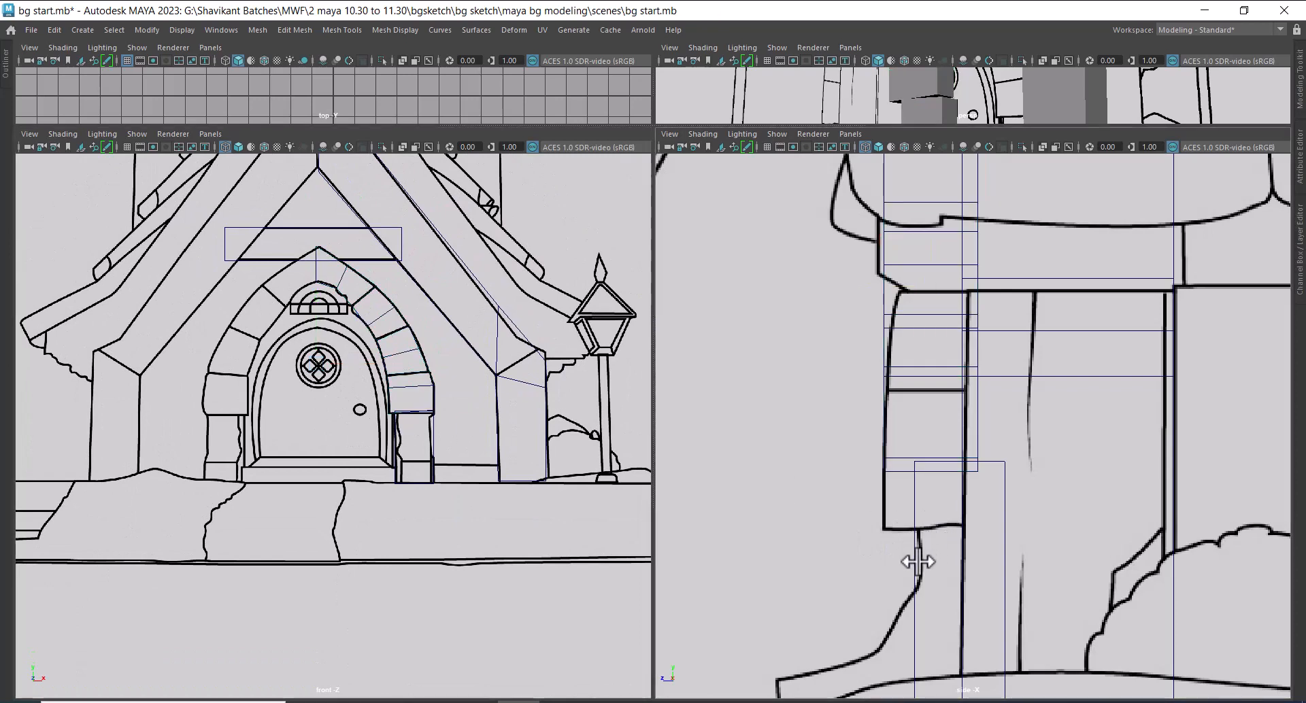
left_click(914, 551)
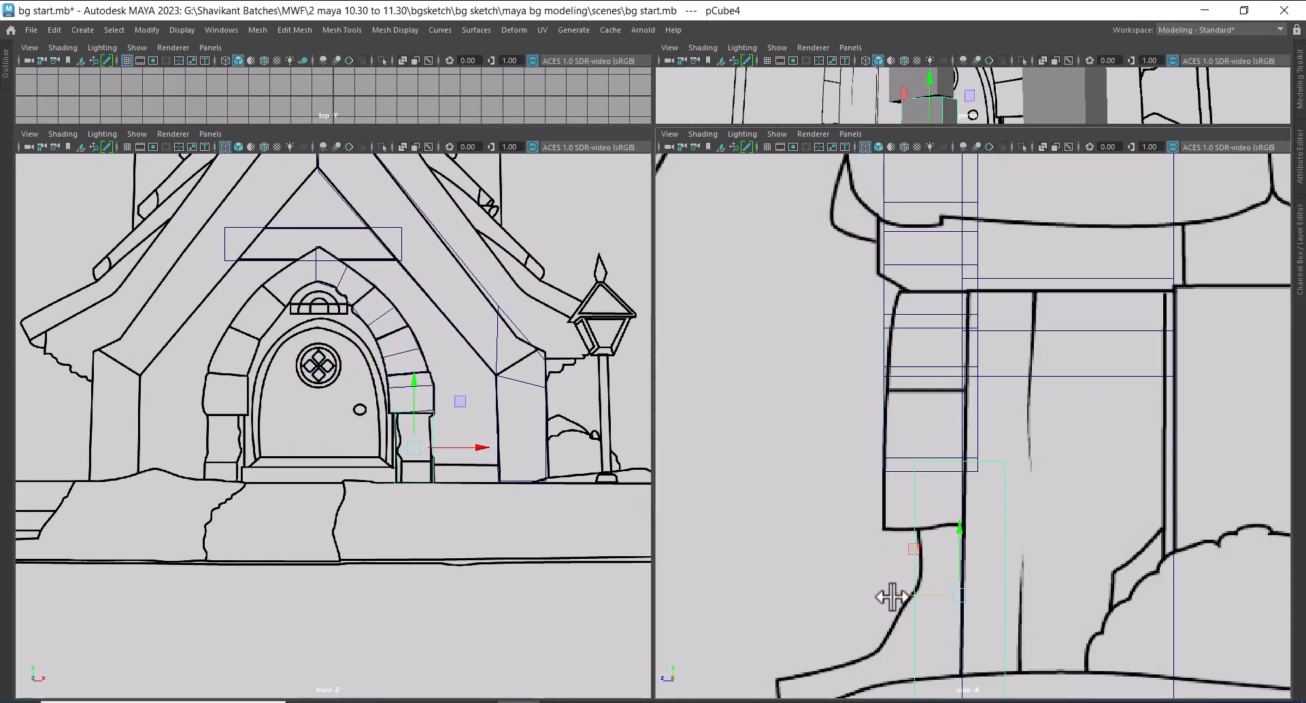
left_click_drag(891, 596, 895, 596)
scroll(941, 528, "up", 1)
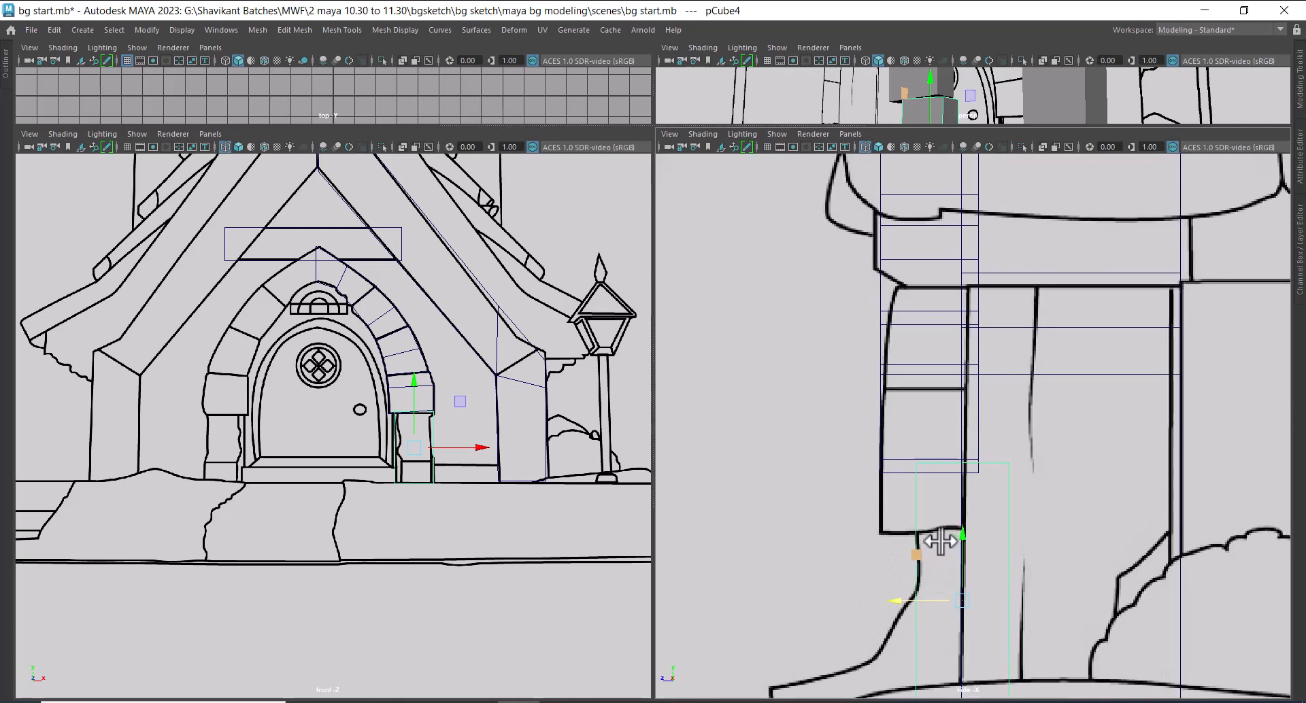
right_click_drag(914, 492, 769, 284)
middle_click_drag(882, 480, 855, 335, "alt")
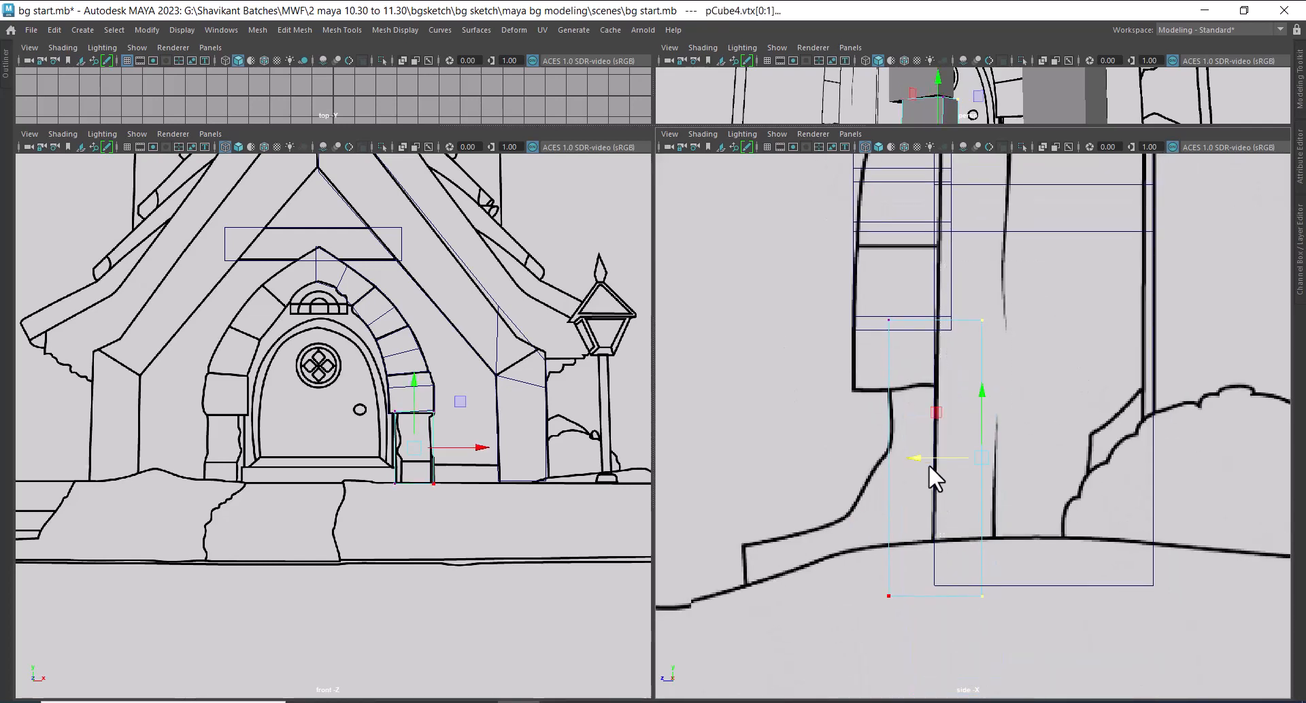
left_click_drag(923, 460, 889, 459)
scroll(568, 407, "up", 1)
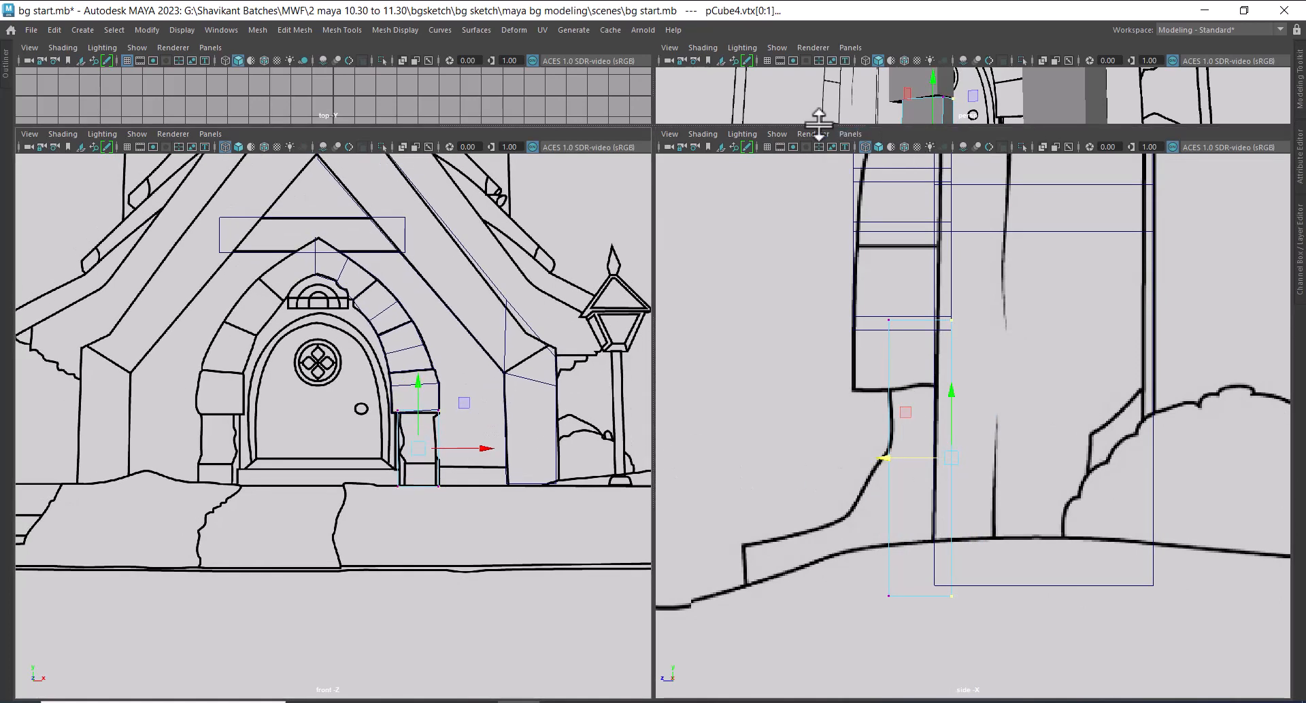
Examine the fit of the arch and door pillar in perspective and against the front sketch
left_click_drag(667, 125, 687, 414)
left_click_drag(858, 215, 928, 253, "alt")
scroll(932, 245, "up", 2)
right_click_drag(933, 244, 954, 228)
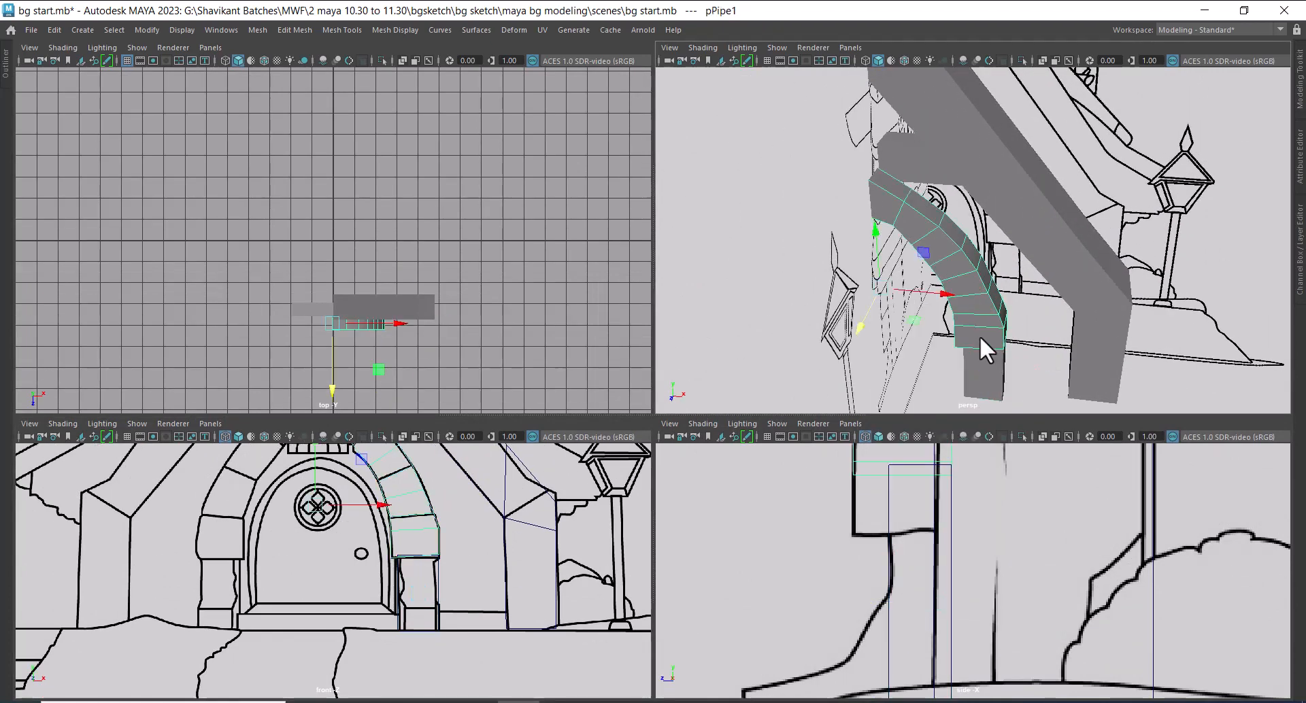
key("f")
middle_click_drag(430, 584, 444, 585, "alt")
scroll(444, 585, "up", 1)
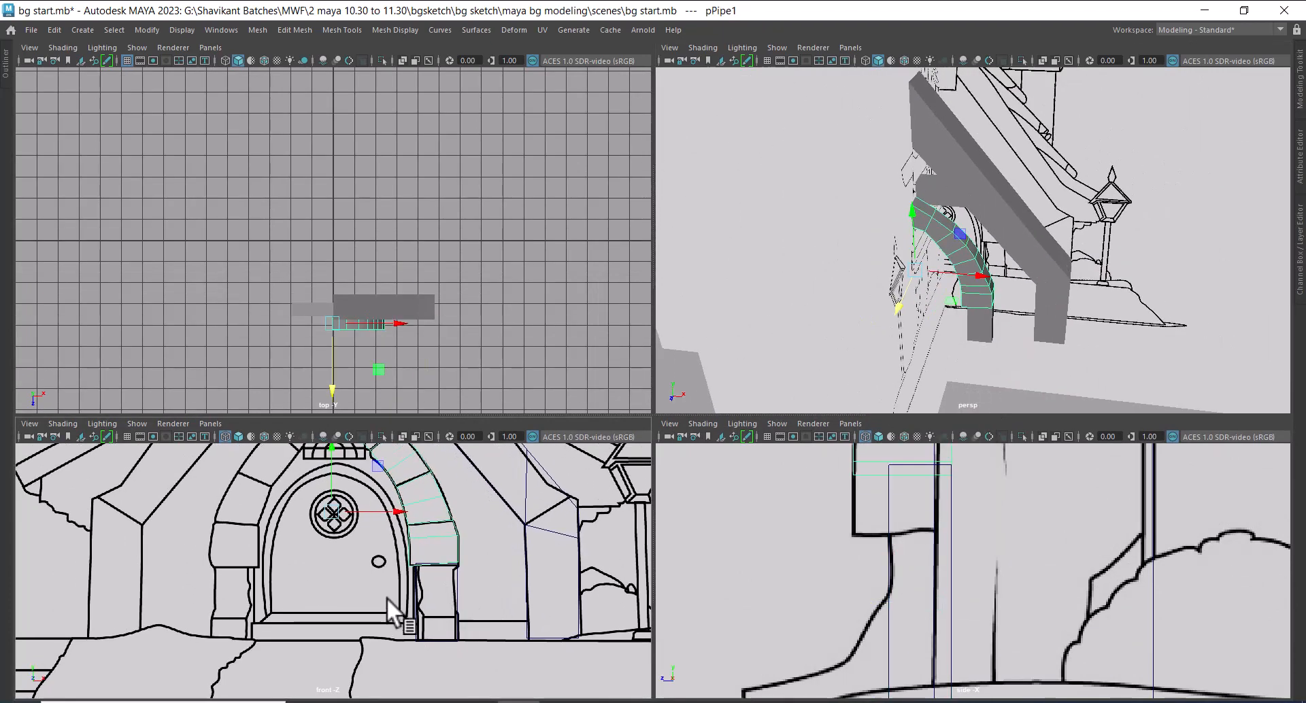
middle_click_drag(379, 618, 405, 597, "alt")
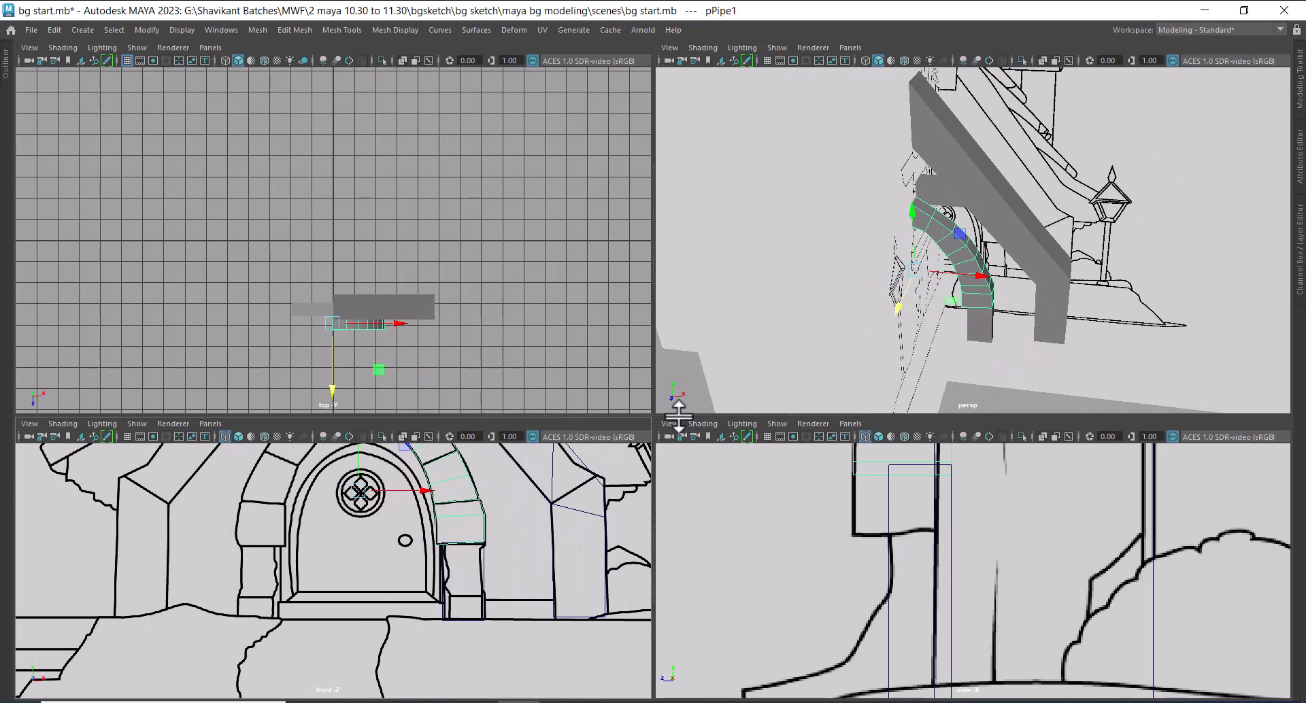
left_click_drag(678, 415, 673, 257)
scroll(323, 548, "up", 3)
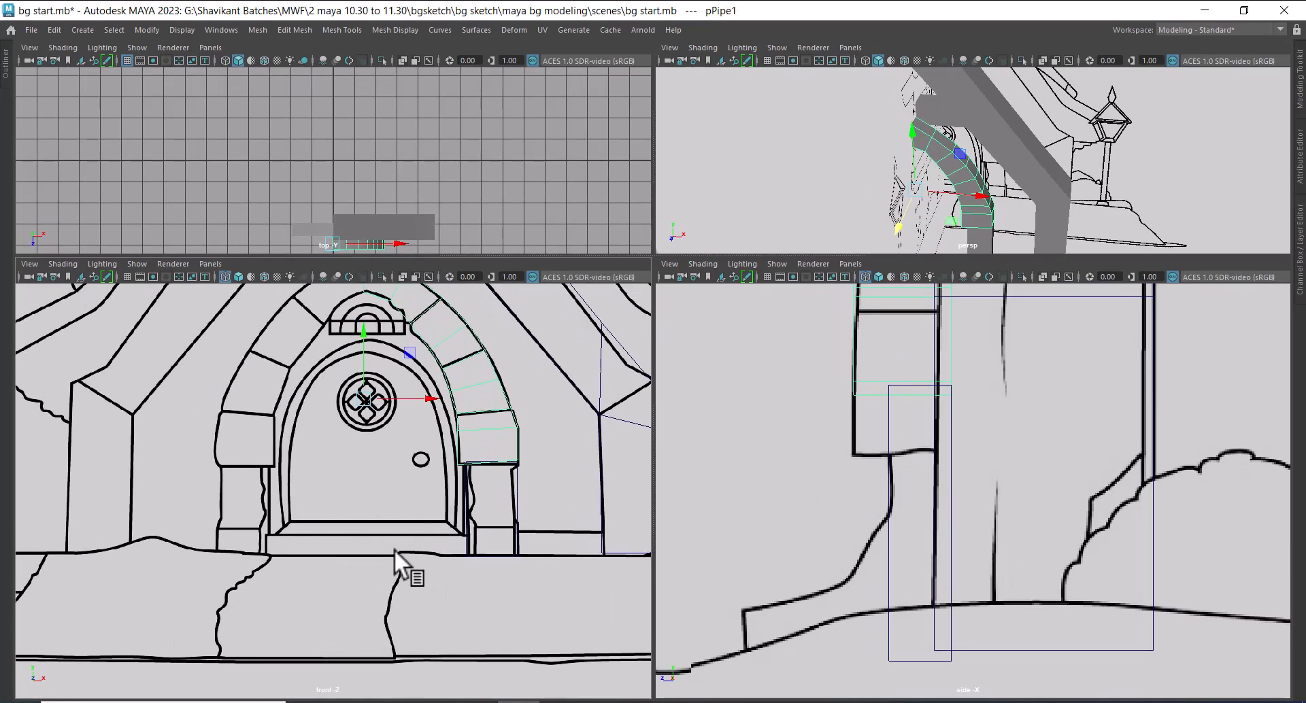
scroll(394, 550, "up", 2)
middle_click_drag(440, 408, 446, 480, "alt")
scroll(446, 479, "up", 1)
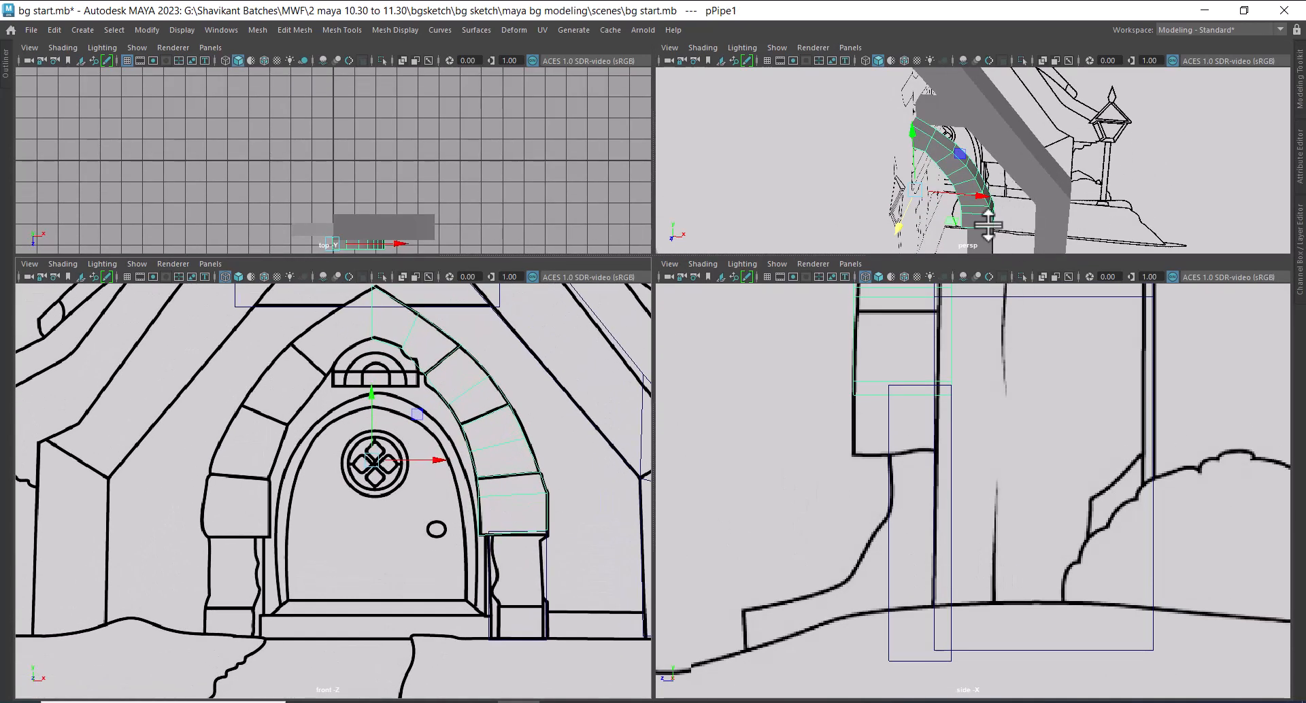
left_click(536, 561)
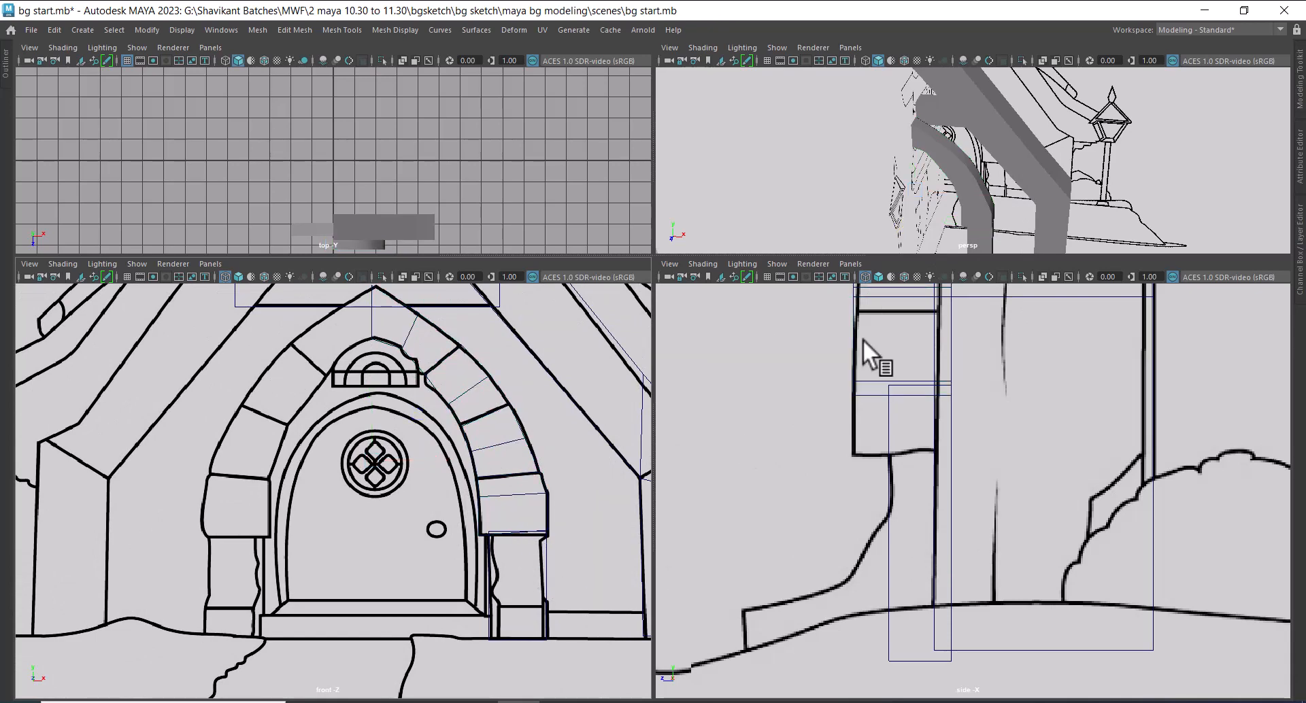
key("space")
left_click_drag(930, 242, 910, 216, "alt")
Bevel the arch's three edge loops on the sketched stone joints with a fraction of 0.13 and 2 segments
left_click(612, 469)
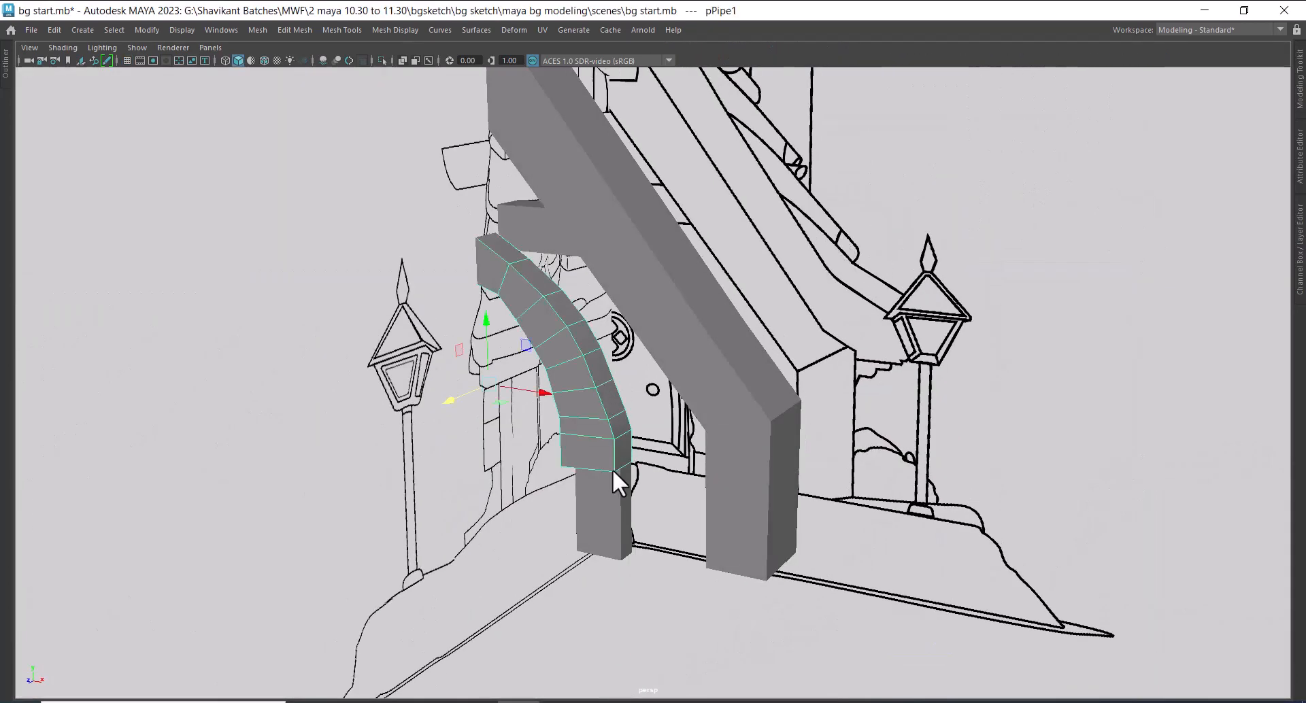
left_click_drag(612, 469, 653, 427, "alt")
key("space")
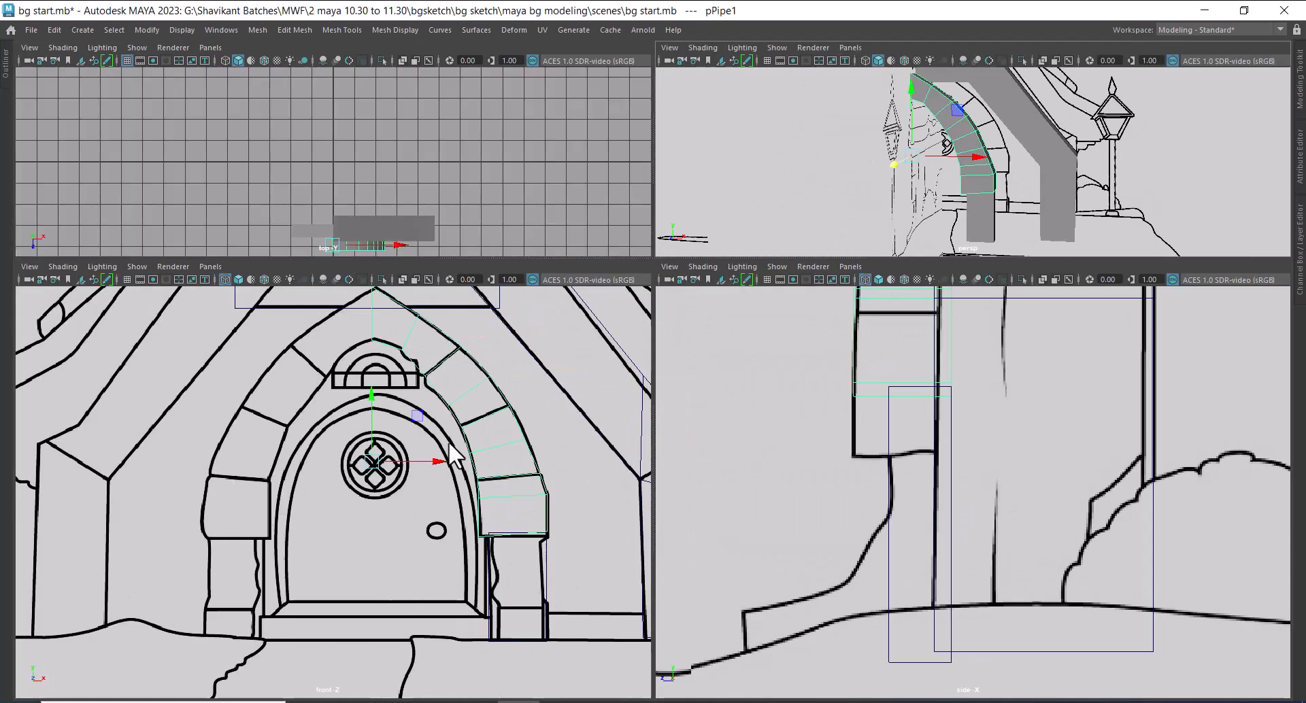
scroll(447, 441, "up", 4)
key("space")
right_click_drag(884, 312, 884, 275)
double_click(928, 351)
double_click(886, 187, "shift")
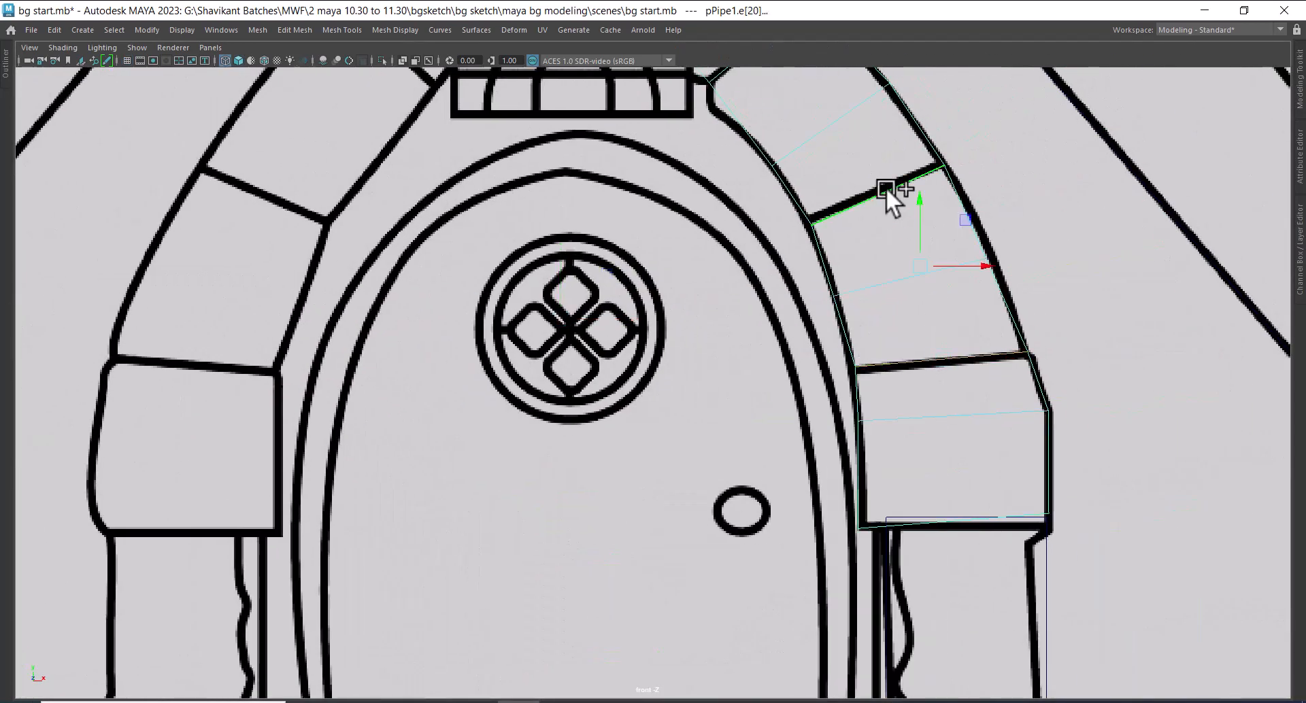
middle_click_drag(885, 186, 852, 411, "alt")
left_click(779, 179, "shift")
middle_click_drag(779, 180, 765, 354, "alt")
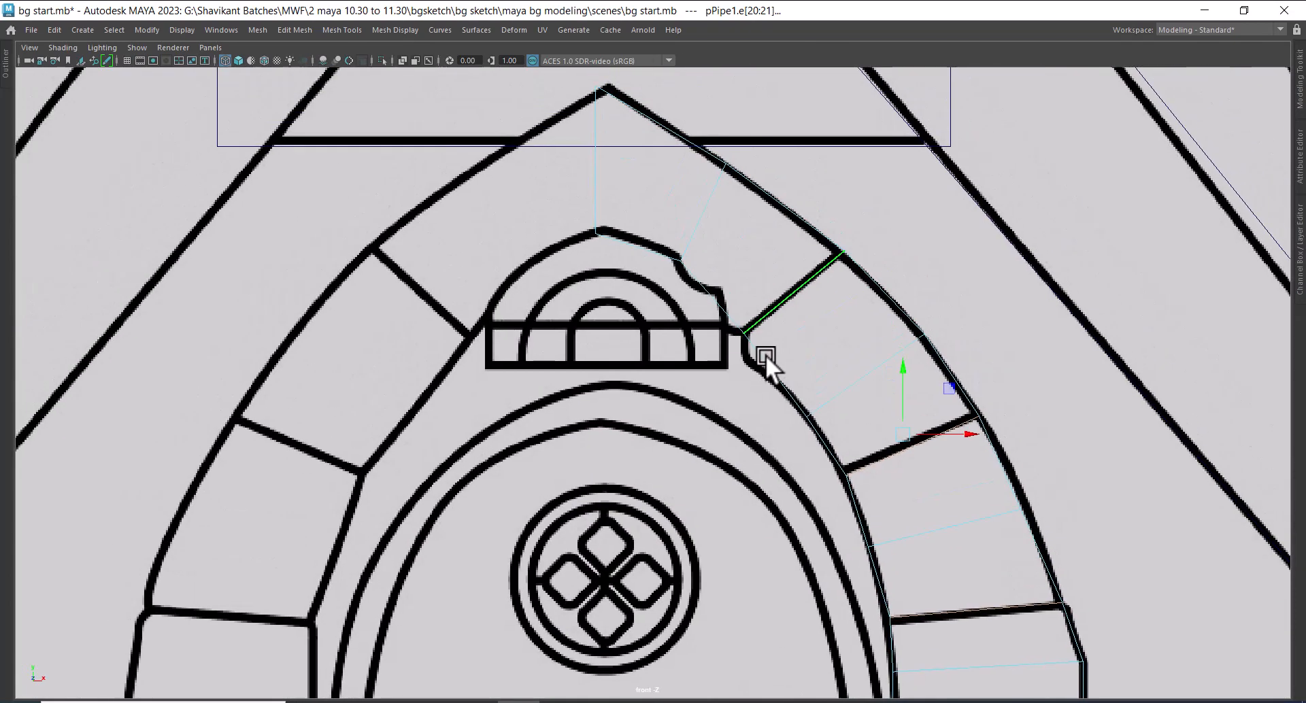
key("space")
key("space")
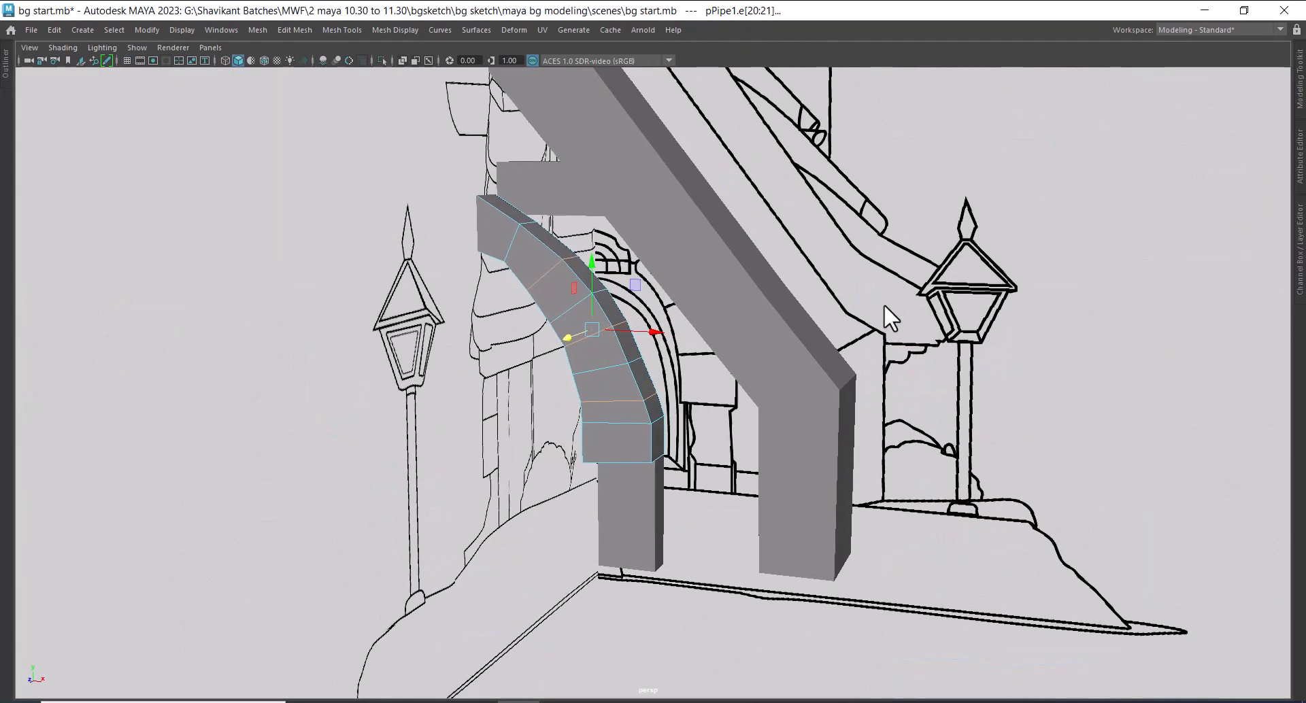
middle_click_drag(649, 362, 790, 373, "alt")
left_click_drag(790, 372, 671, 442, "alt")
right_click_drag(614, 299, 662, 297, "shift")
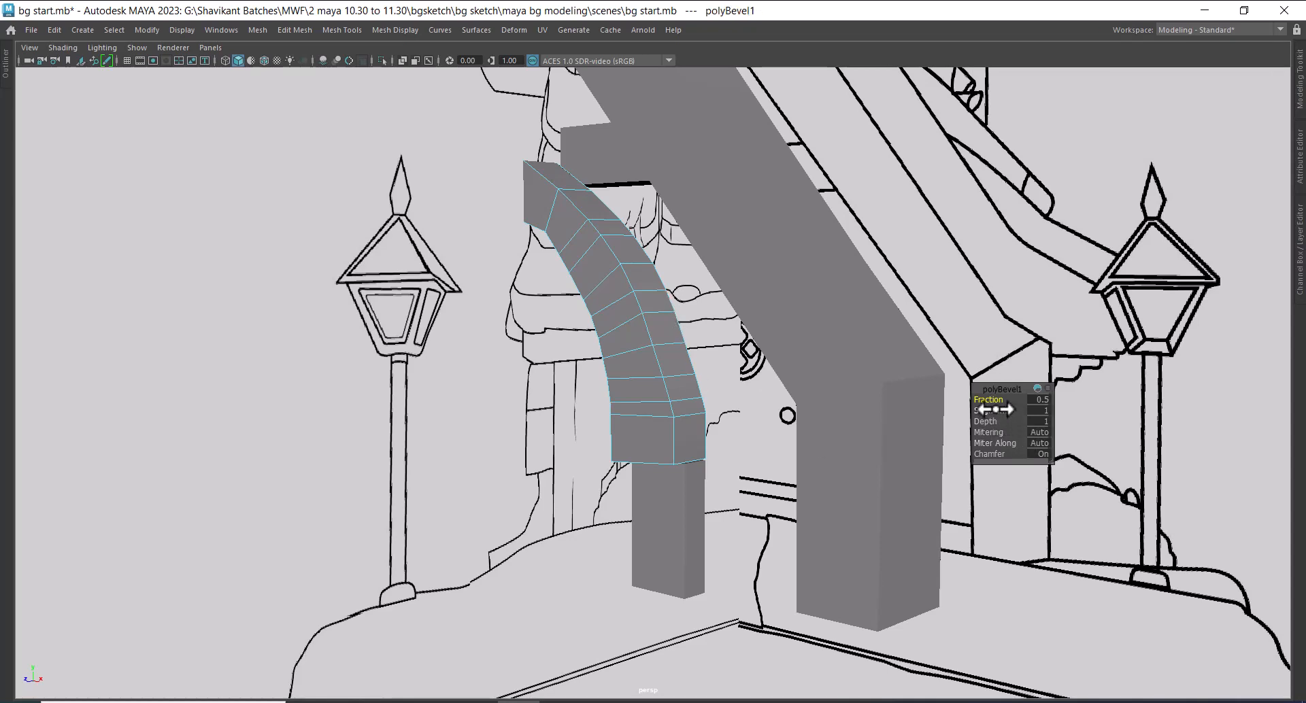
left_click_drag(995, 409, 974, 404)
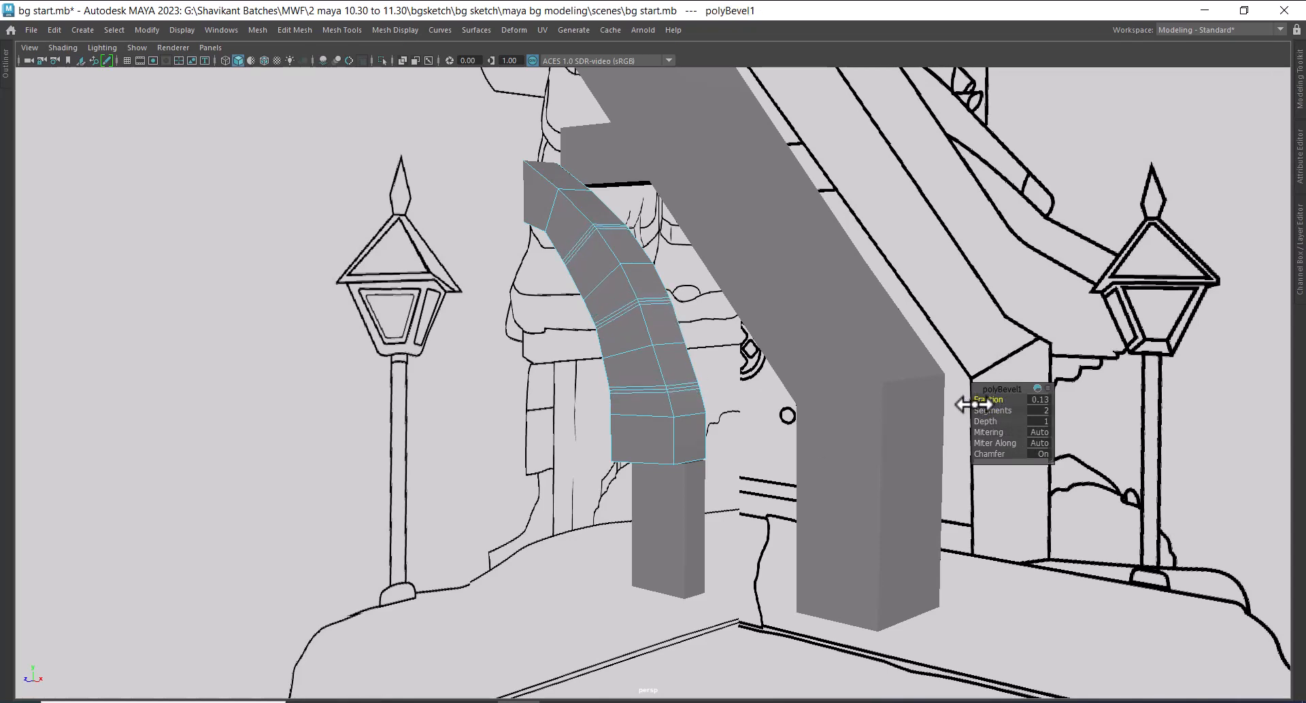
Extrude the narrow beveled face loops at the three stone joints inward with a Local Translate Z of -0.06
scroll(583, 461, "up", 3)
middle_click_drag(575, 335, 621, 408, "alt")
scroll(620, 408, "up", 3)
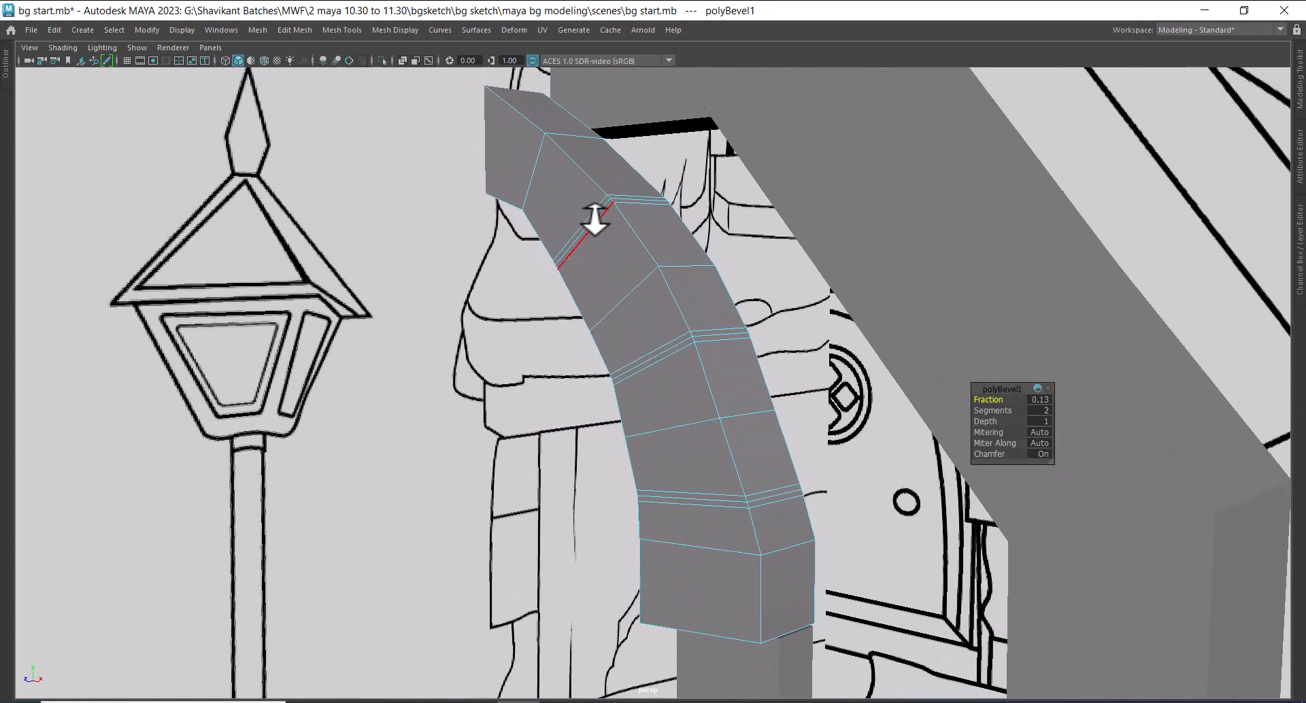
left_click(594, 218)
double_click(594, 218)
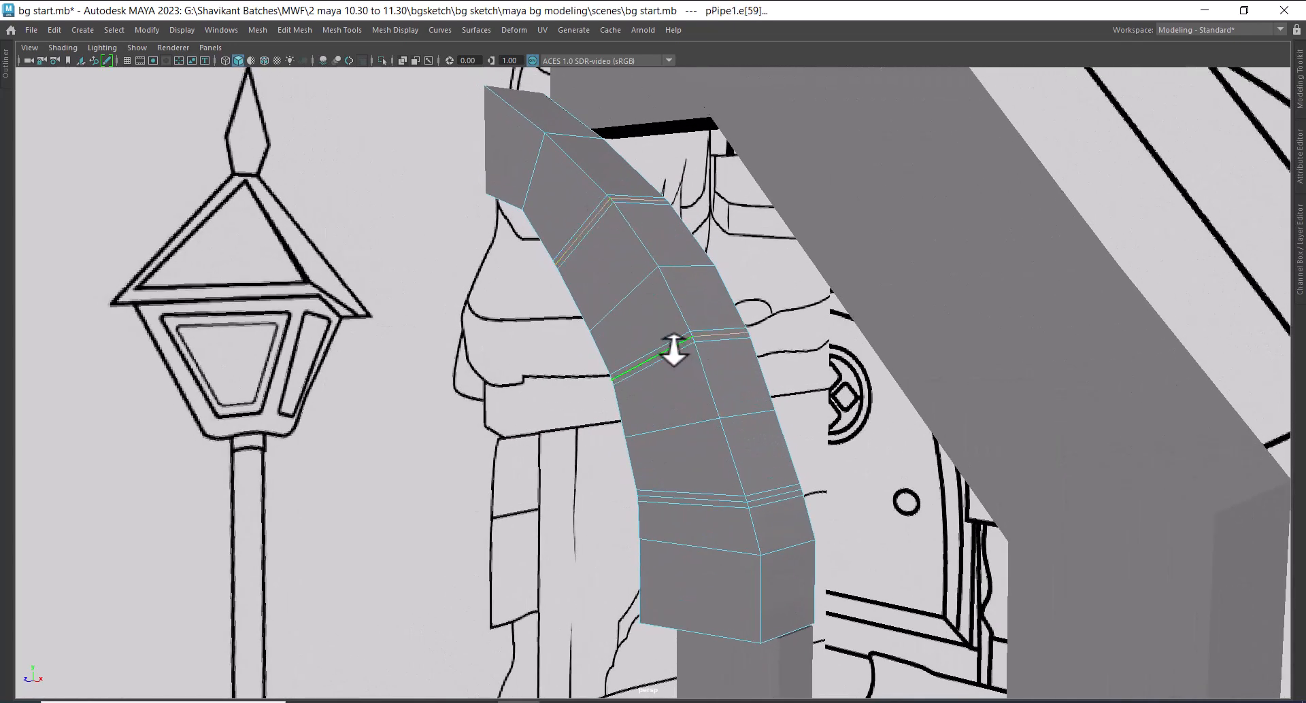
right_click_drag(642, 252, 651, 349, "ctrl")
right_click_drag(640, 206, 639, 245, "shift")
left_click_drag(993, 410, 1004, 410)
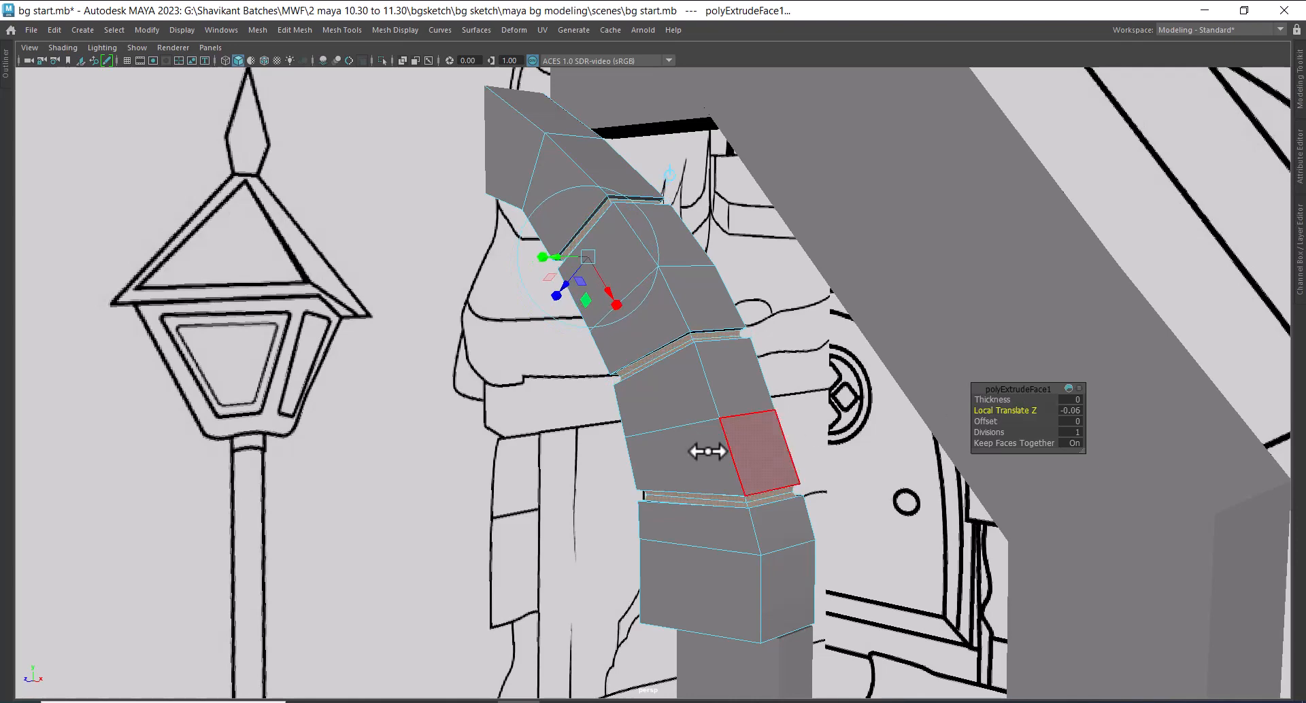
Set the joint extrusion's offset to 0.02, return to object mode and deselect the arch
left_click_drag(615, 454, 593, 456, "alt")
right_click_drag(593, 457, 1022, 467, "alt")
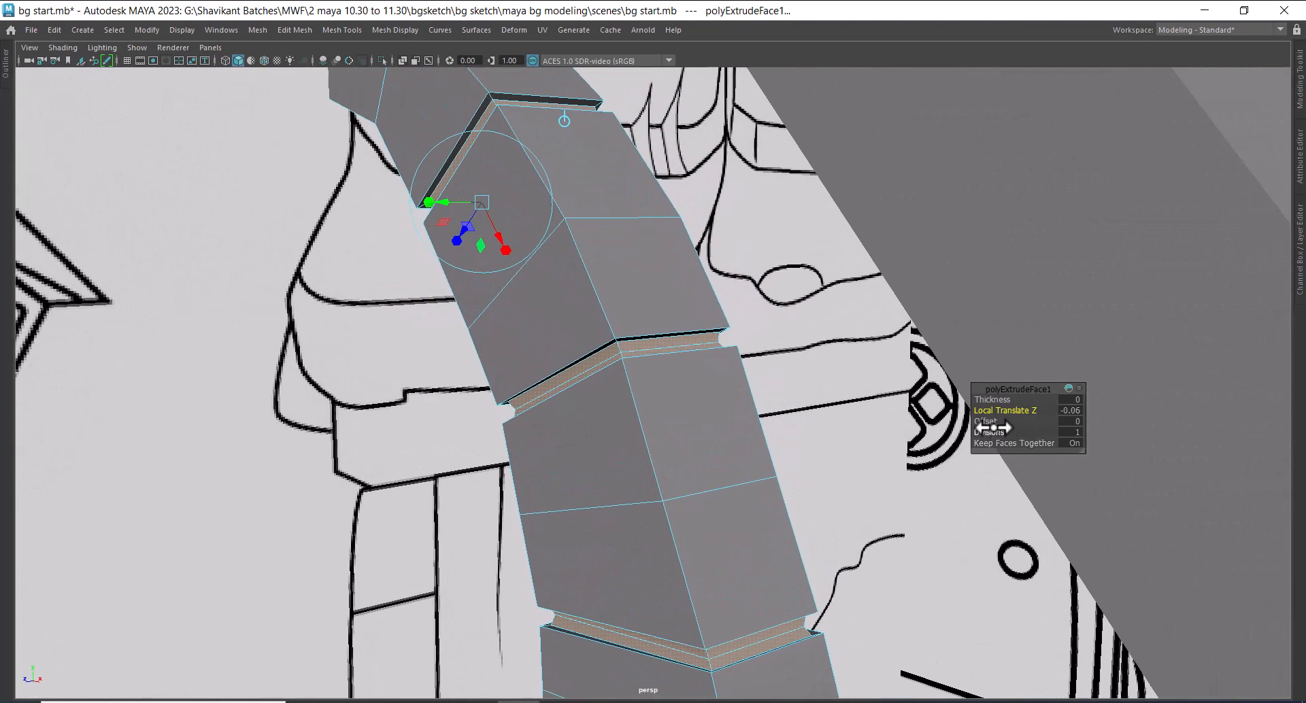
left_click_drag(991, 423, 993, 423)
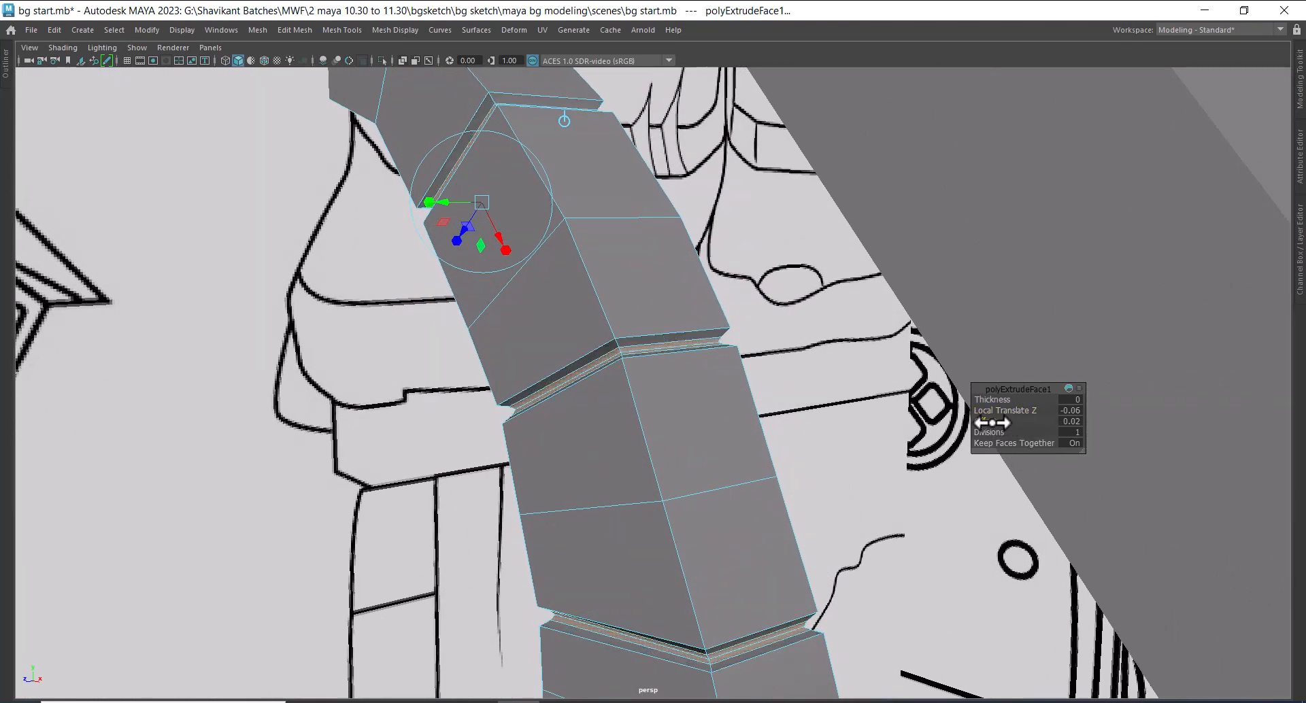
right_click_drag(701, 420, 707, 282, "alt")
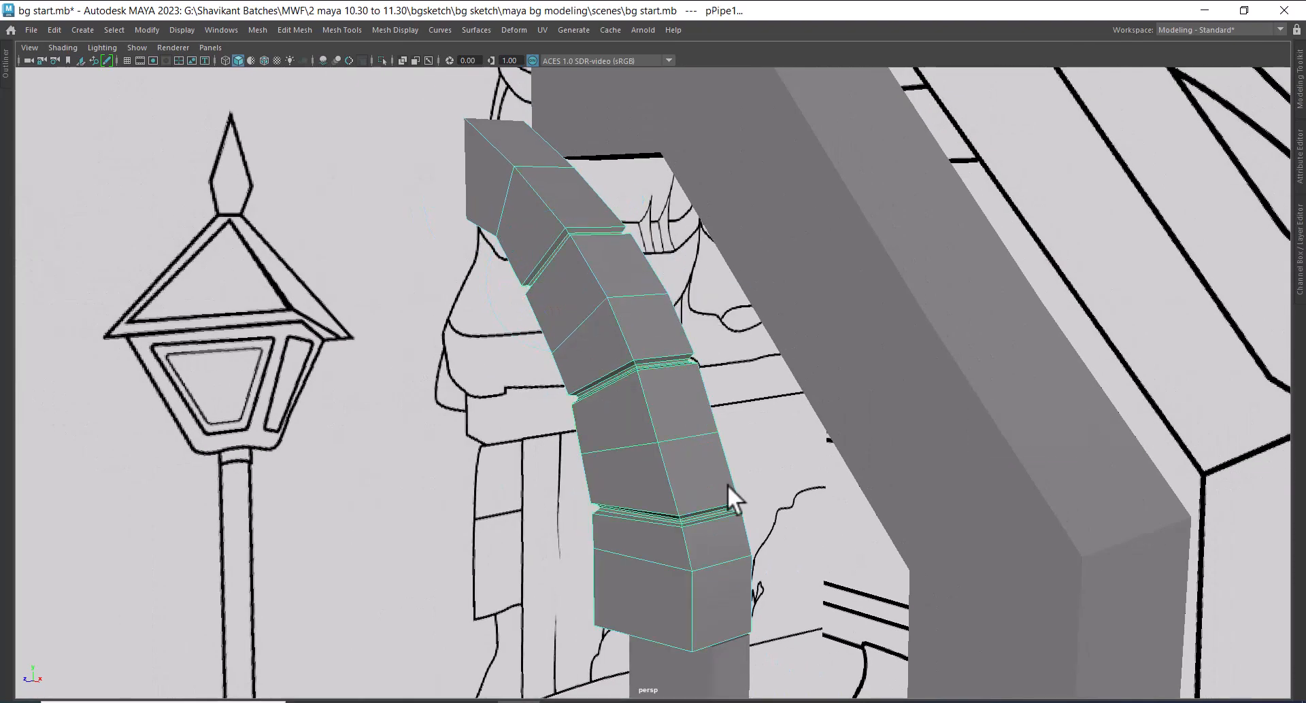
left_click_drag(728, 485, 813, 582, "alt")
left_click(813, 581)
right_click_drag(920, 312, 821, 426, "alt")
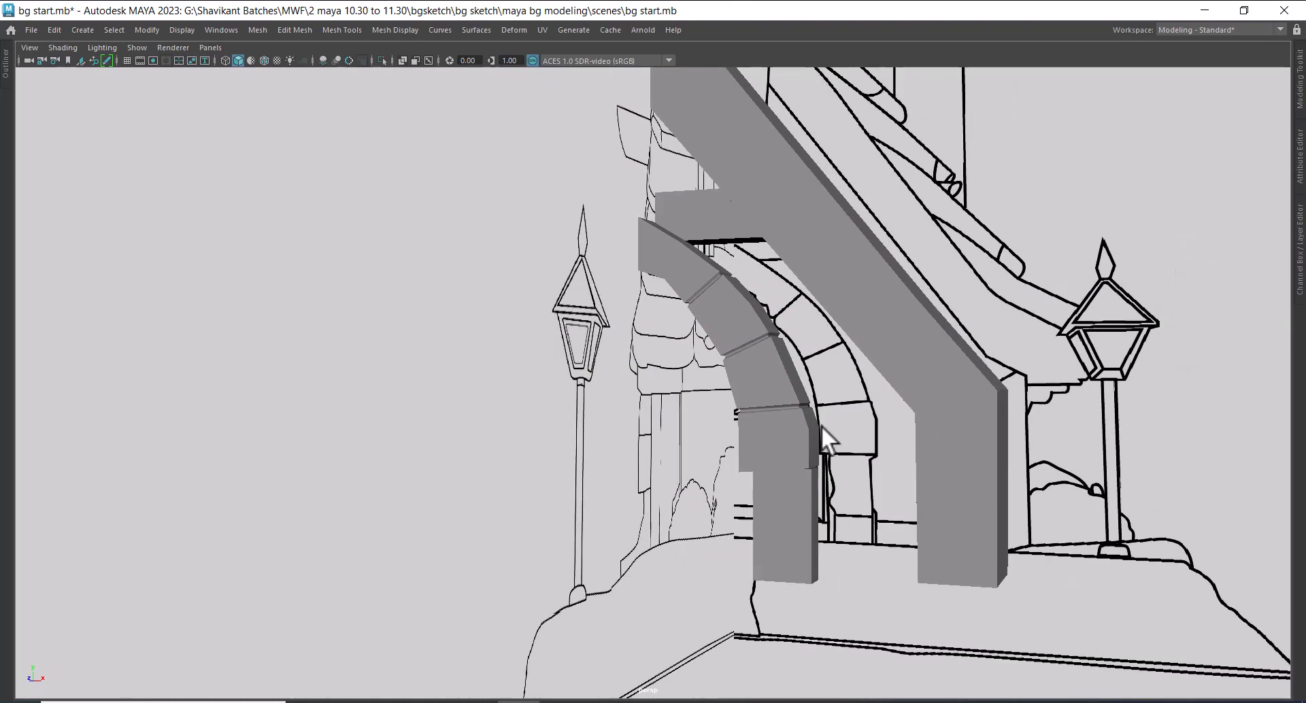
Combine the grooved stone arch and the door pillar beneath it into one mesh
left_click_drag(822, 426, 963, 467, "alt")
right_click_drag(962, 466, 766, 367, "alt")
left_click(709, 337)
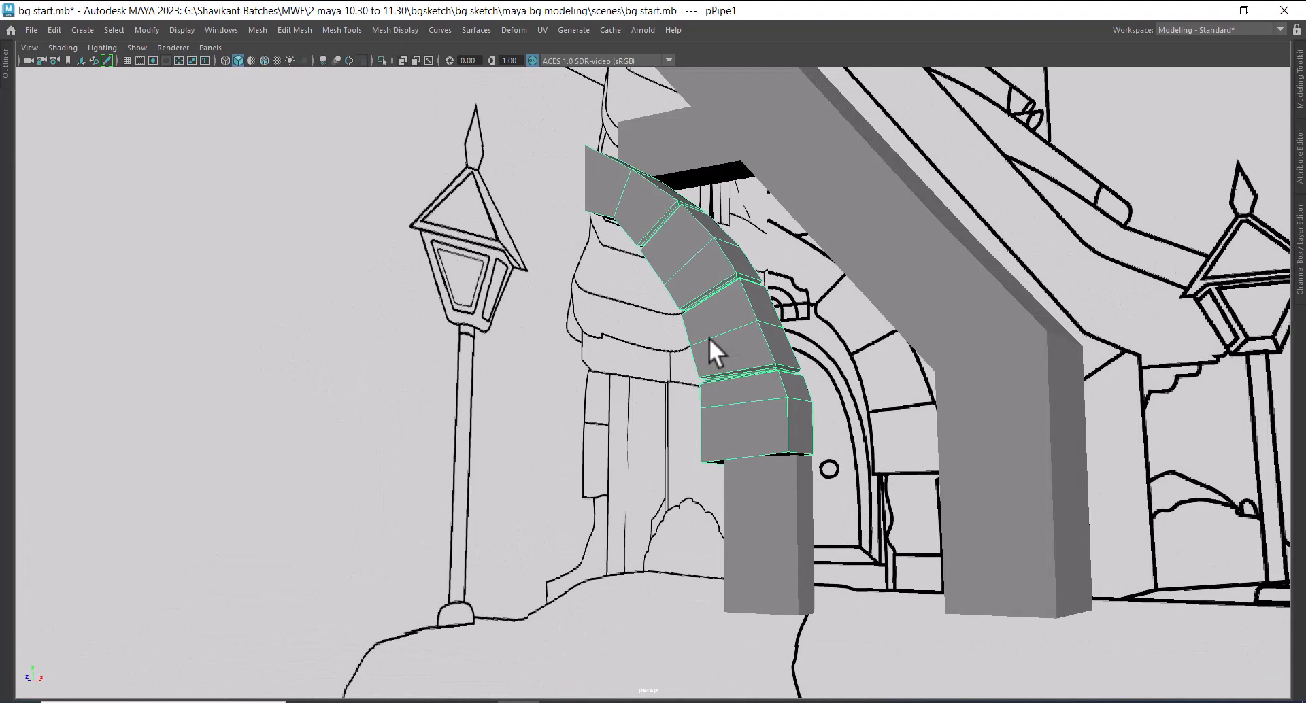
left_click_drag(765, 349, 716, 367, "alt")
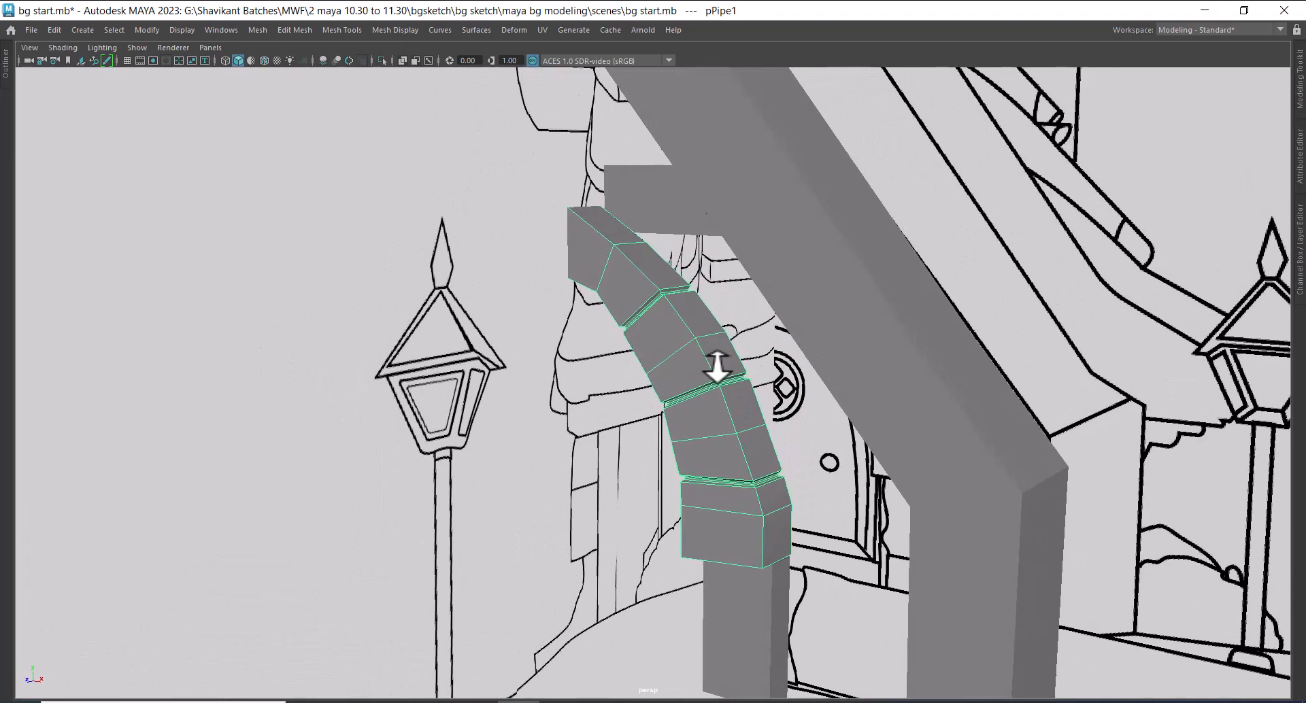
right_click_drag(717, 367, 725, 426, "alt")
middle_click_drag(725, 426, 784, 382, "alt")
left_click_drag(807, 402, 855, 374, "alt")
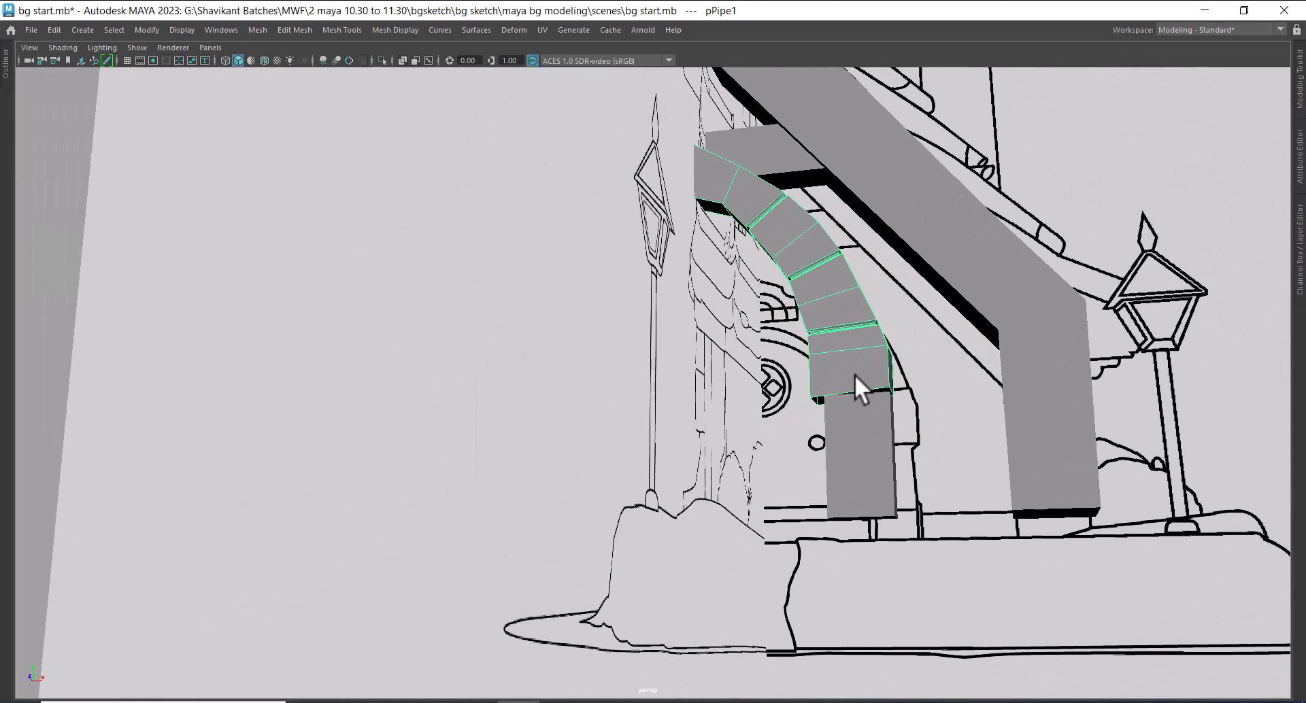
left_click(886, 473, "shift")
right_click_drag(825, 267, 802, 553, "shift")
right_click_drag(880, 465, 809, 388, "alt")
left_click_drag(809, 387, 789, 374, "alt")
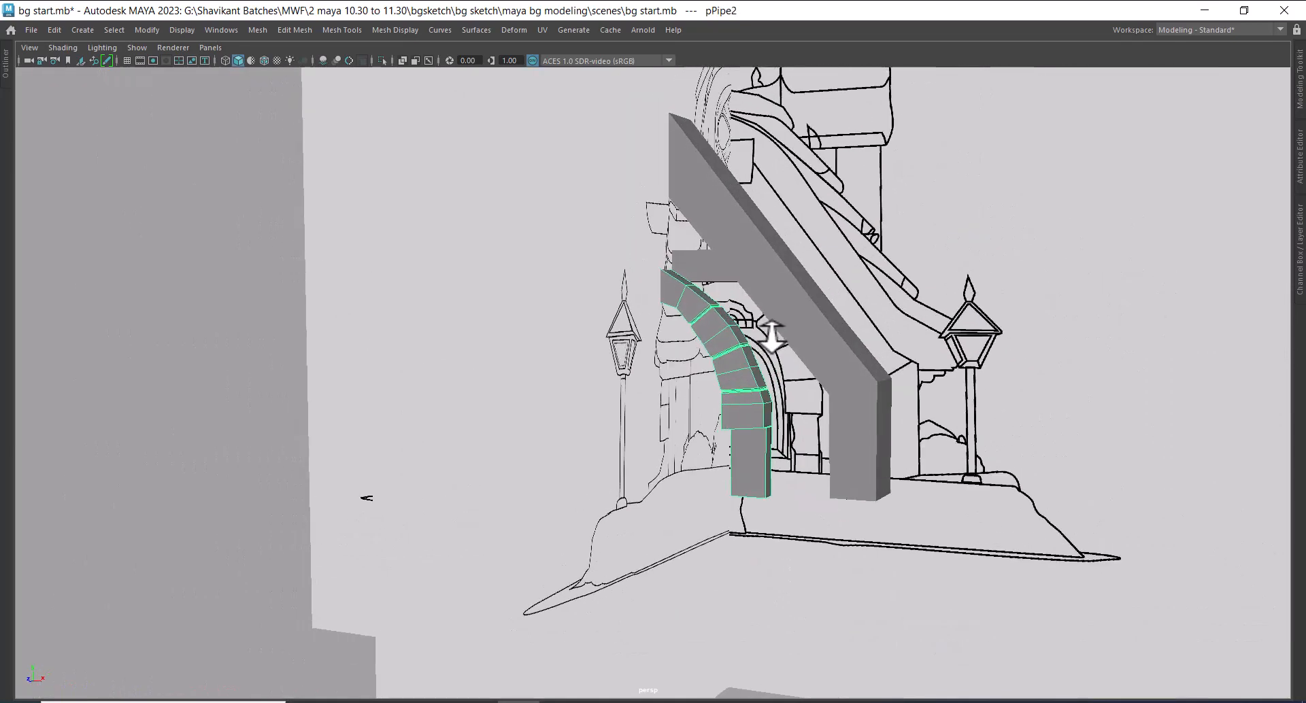
right_click_drag(789, 374, 810, 383, "alt")
Combine the slanted gable beam with the arch-and-pillar mesh, working against the front sketch
left_click(836, 301)
left_click_drag(834, 304, 760, 382, "alt")
left_click(766, 353, "shift")
key("space")
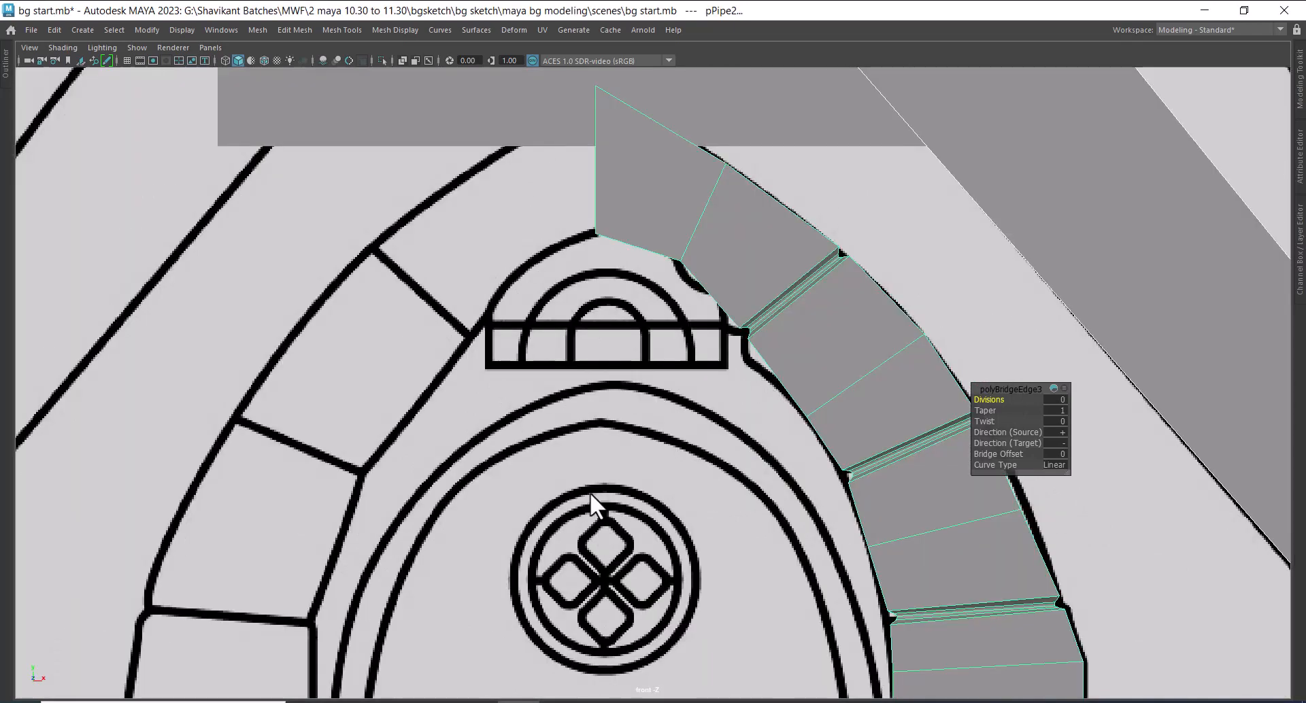
mouse_move(589, 491)
right_mouse_down("alt")
mouse_move(595, 394)
mouse_move(743, 469)
right_mouse_up("alt")
middle_click_drag(743, 469, 729, 401, "alt")
right_click_drag(729, 402, 714, 451, "alt")
middle_click_drag(655, 332, 666, 352, "alt")
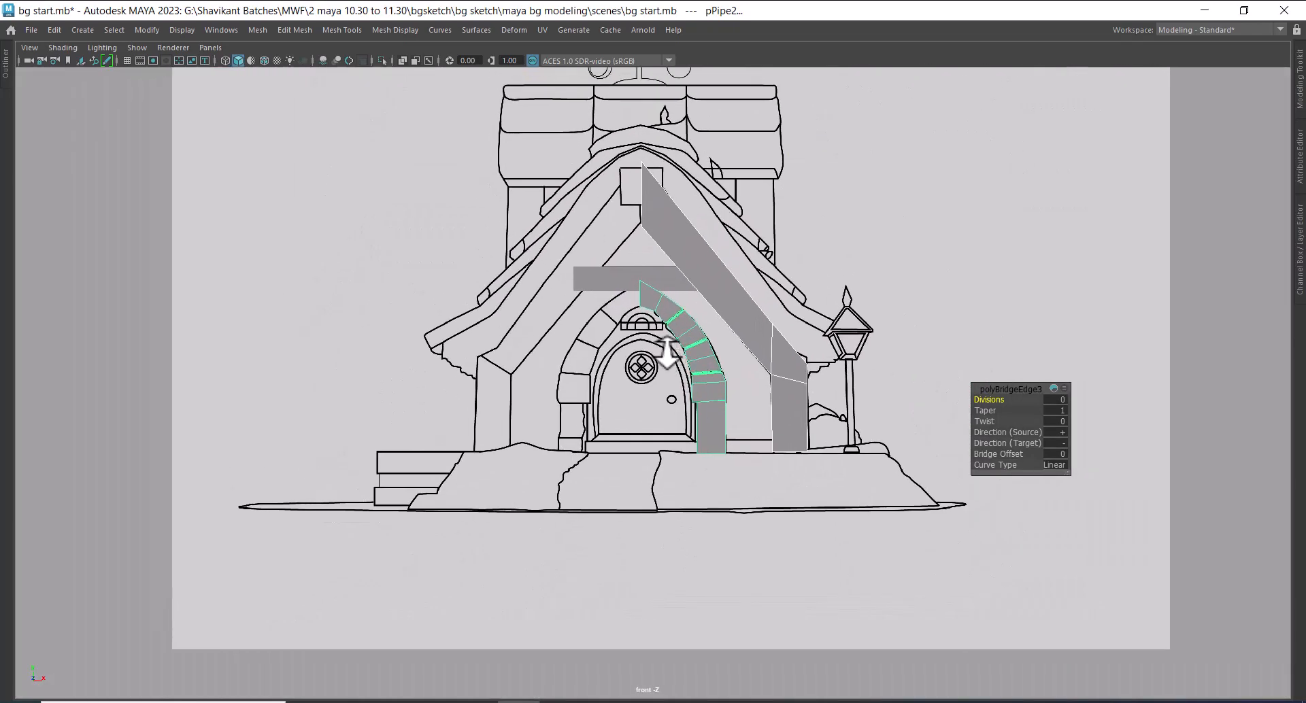
right_click_drag(667, 352, 707, 353, "alt")
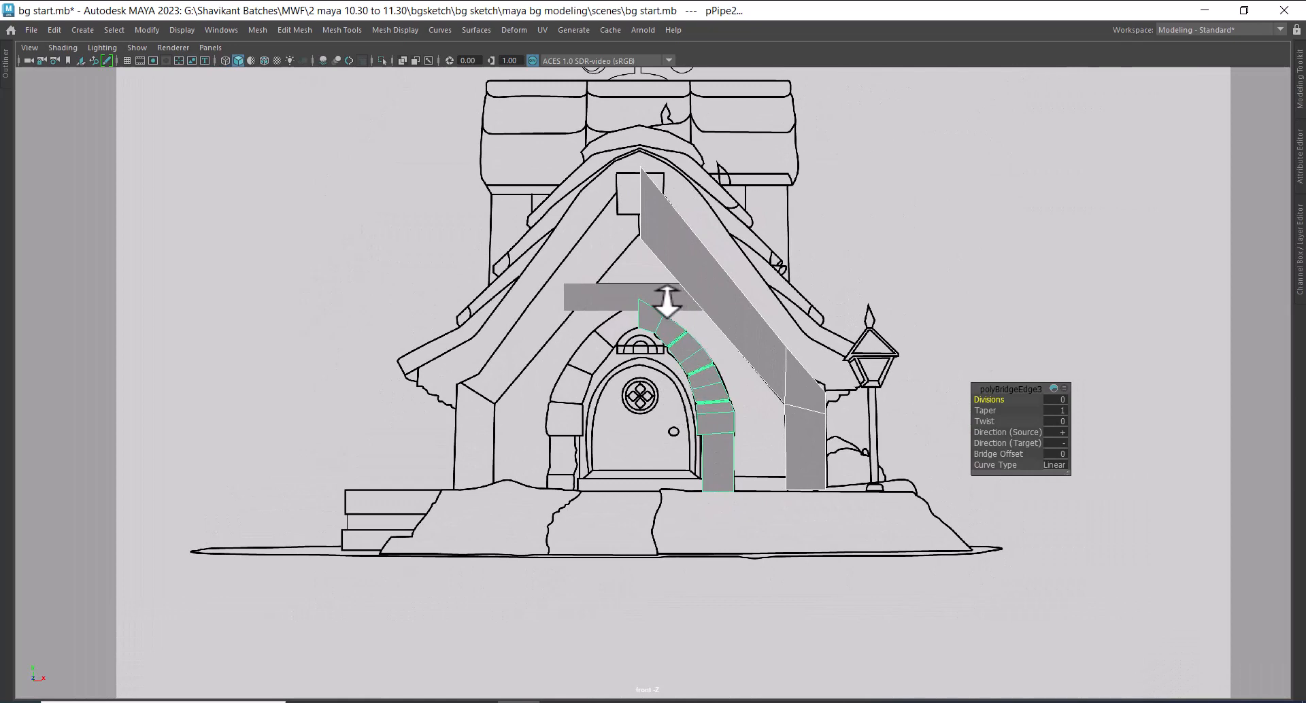
mouse_move(666, 301)
right_mouse_down("alt")
mouse_move(708, 329)
mouse_move(664, 338)
mouse_move(703, 329)
right_mouse_up("alt")
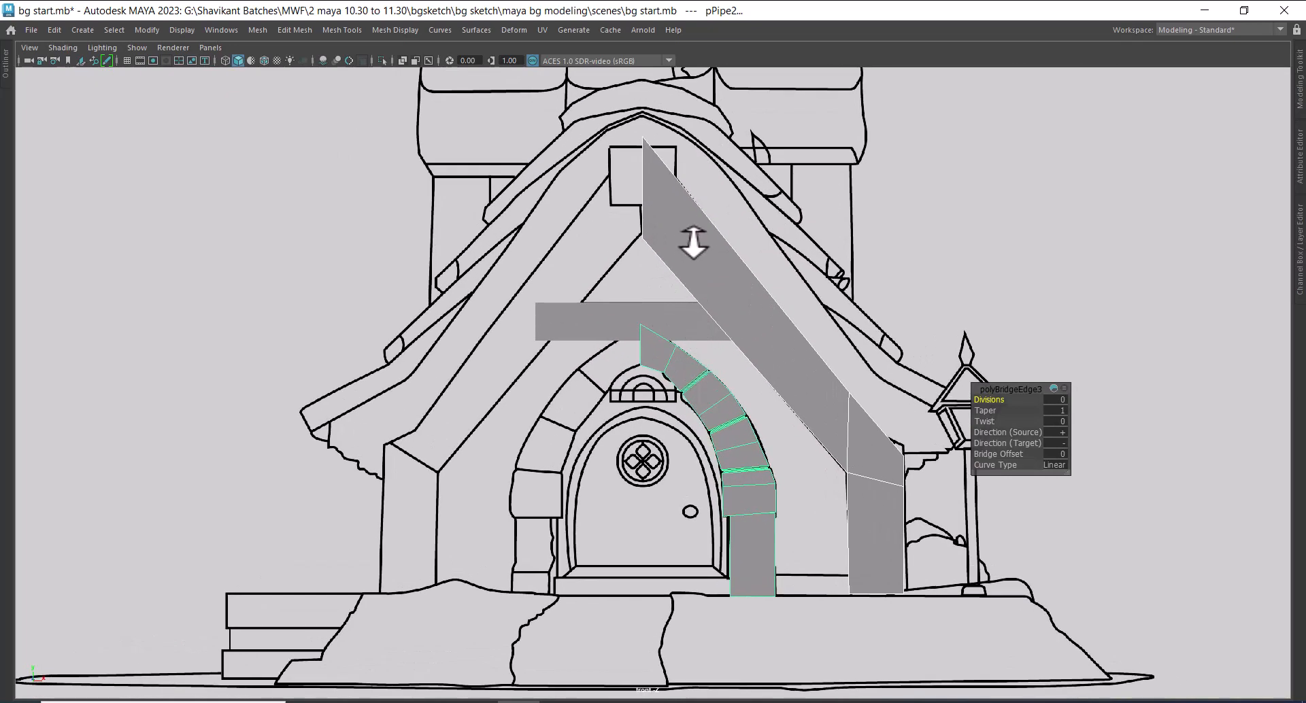
mouse_move(691, 230)
right_mouse_down("shift")
mouse_move(668, 527)
mouse_move(693, 252)
right_mouse_up("shift")
right_click_drag(683, 471, 671, 517, "shift")
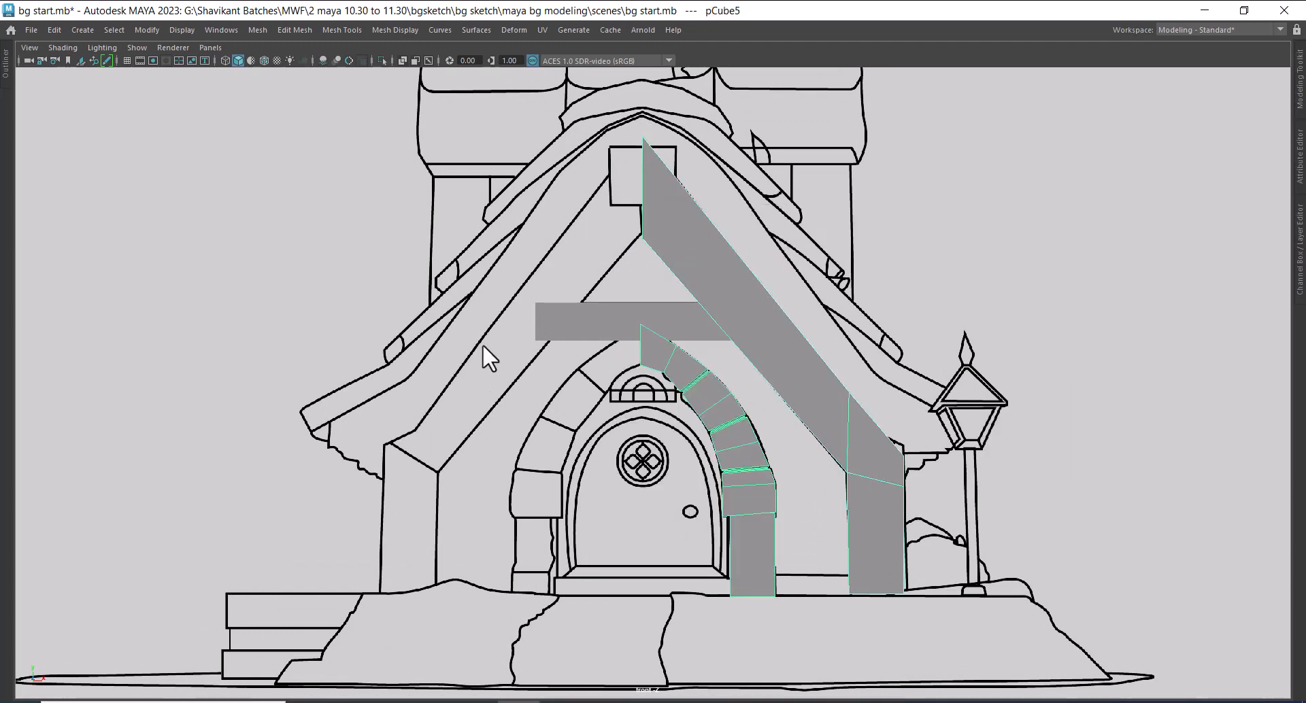
Move the combined mesh's pivot to the centre line at the arch's inner top corner
key("w")
right_click_drag(470, 323, 565, 493, "alt")
key("w")
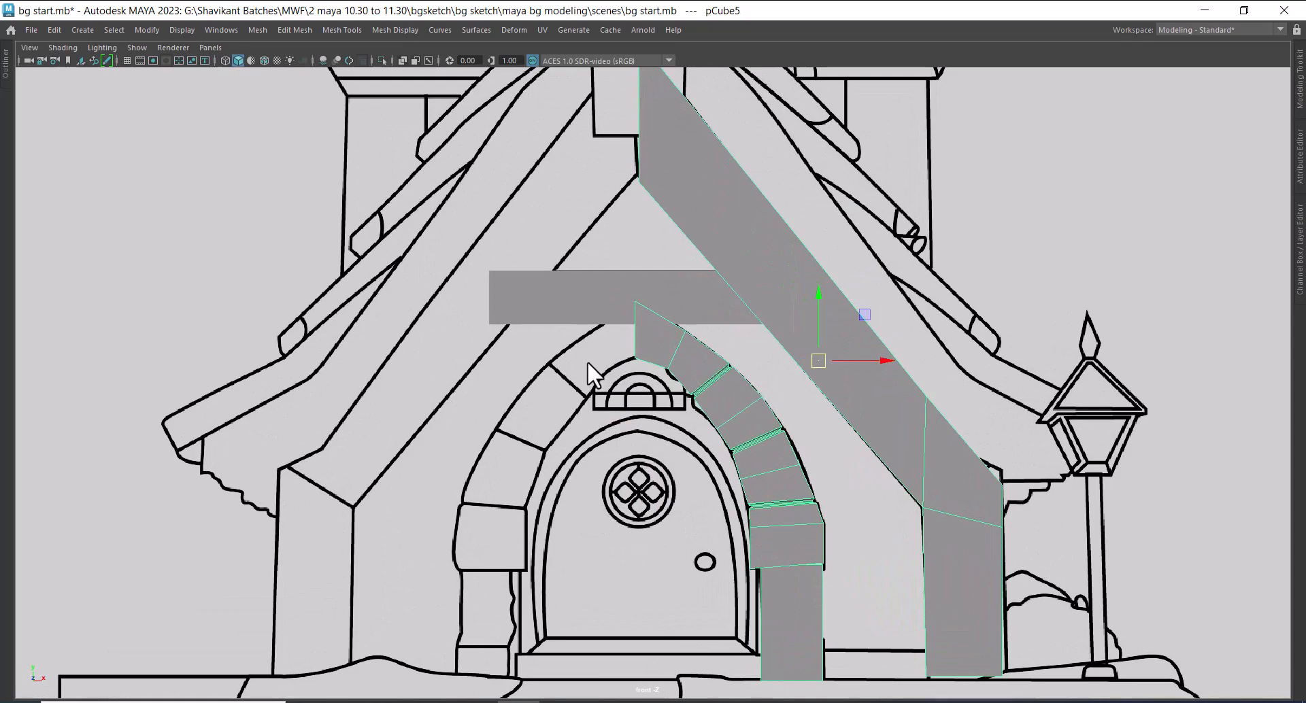
key("d")
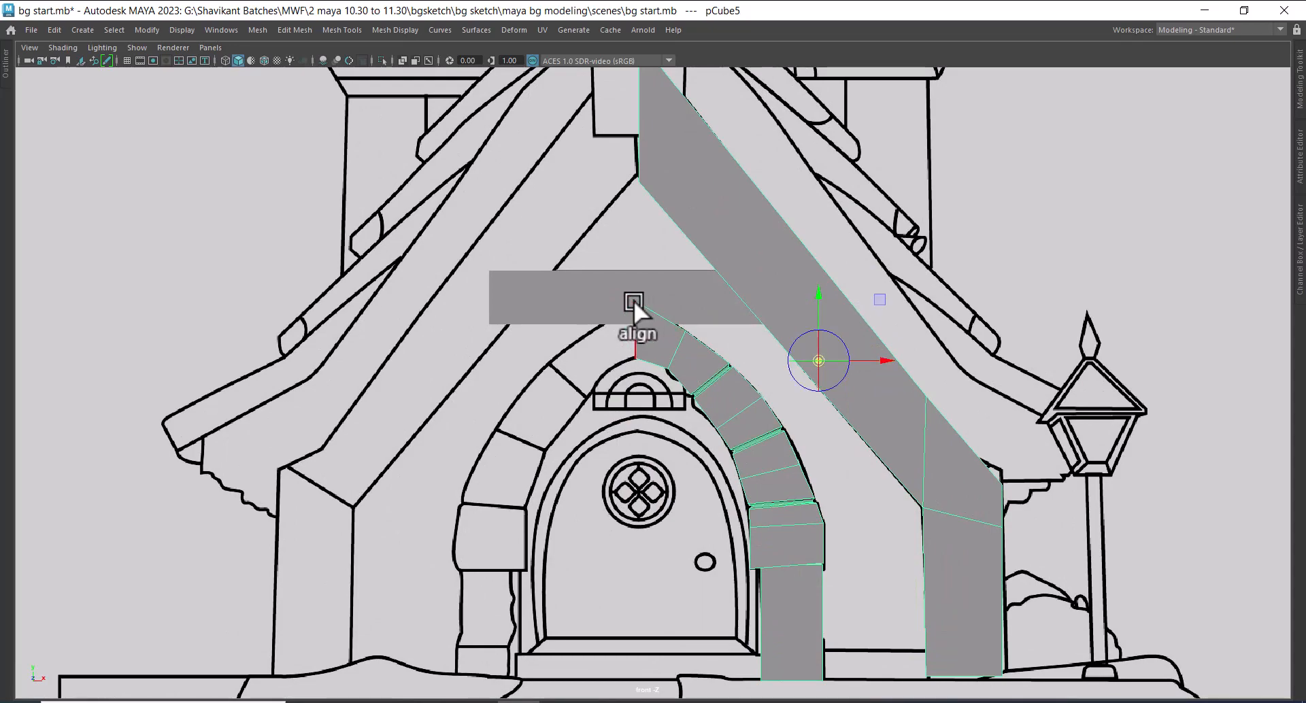
left_click(634, 299)
right_click_drag(599, 311, 688, 553, "alt")
key("d")
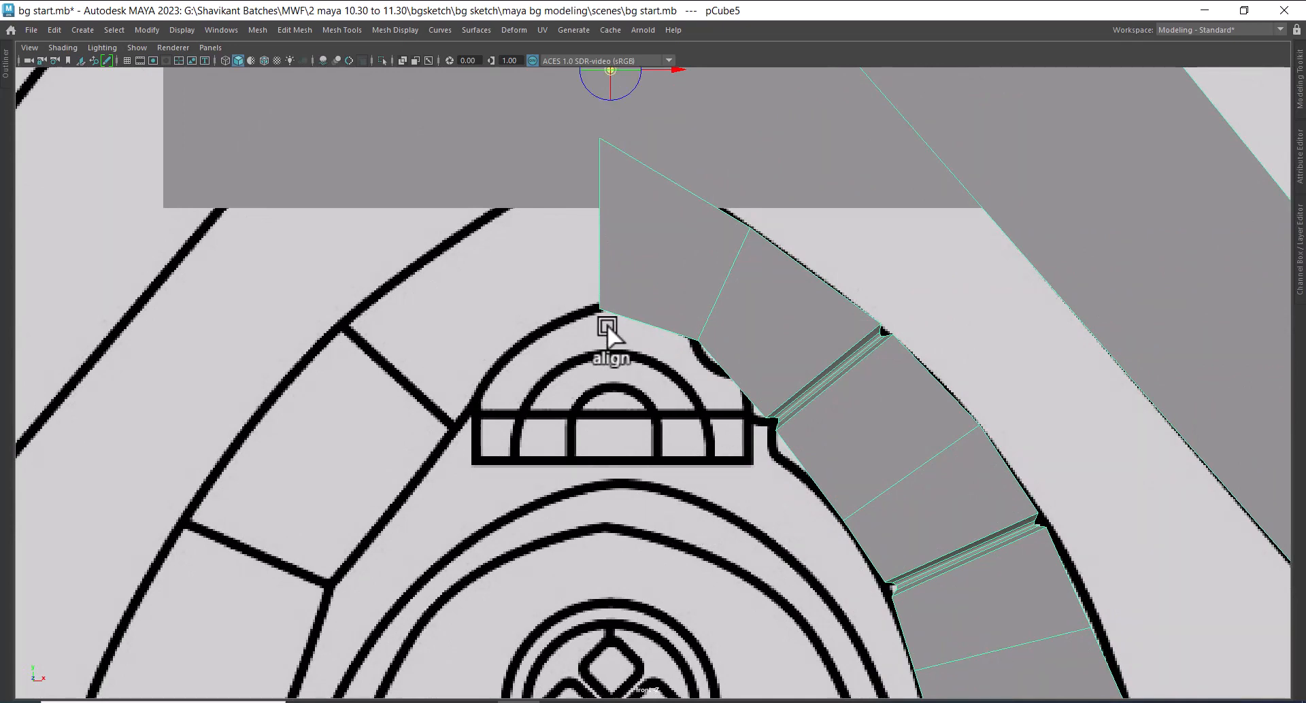
scroll(751, 419, "down", 5)
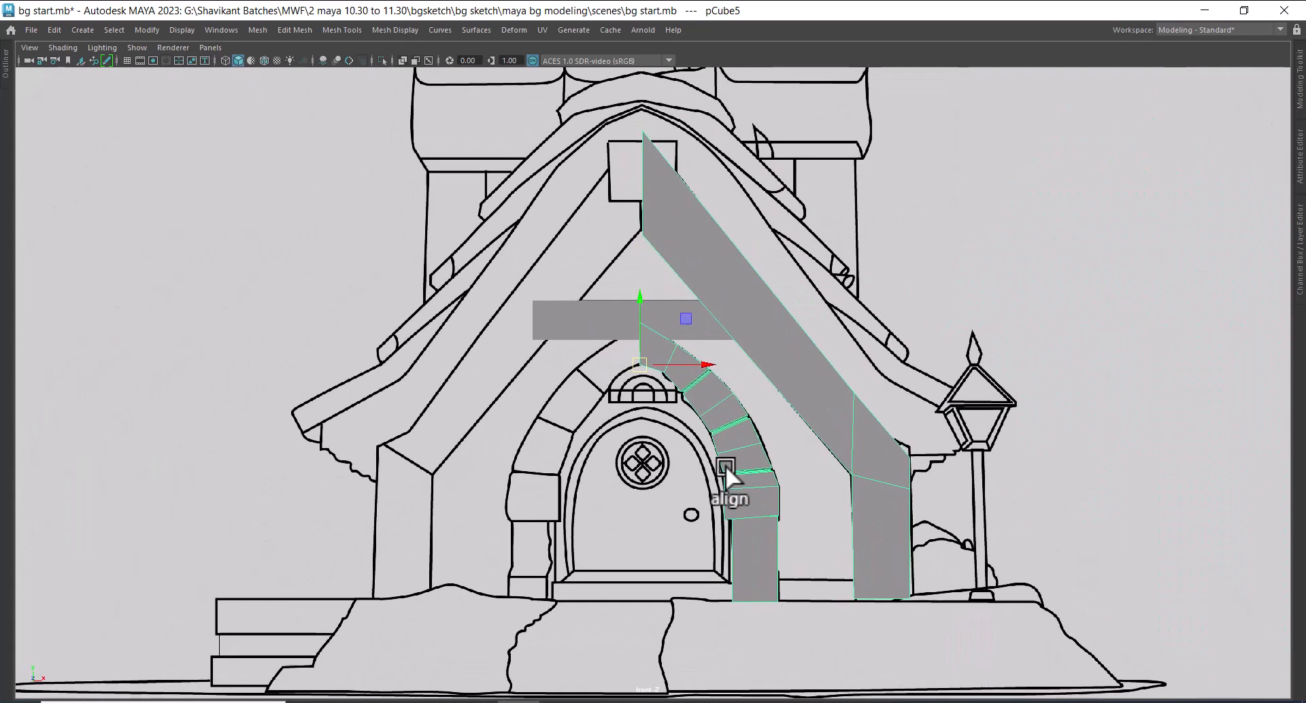
Reset the Duplicate Special options and create one mirrored copy of the combined mesh with an X scale of -1
left_click(53, 31)
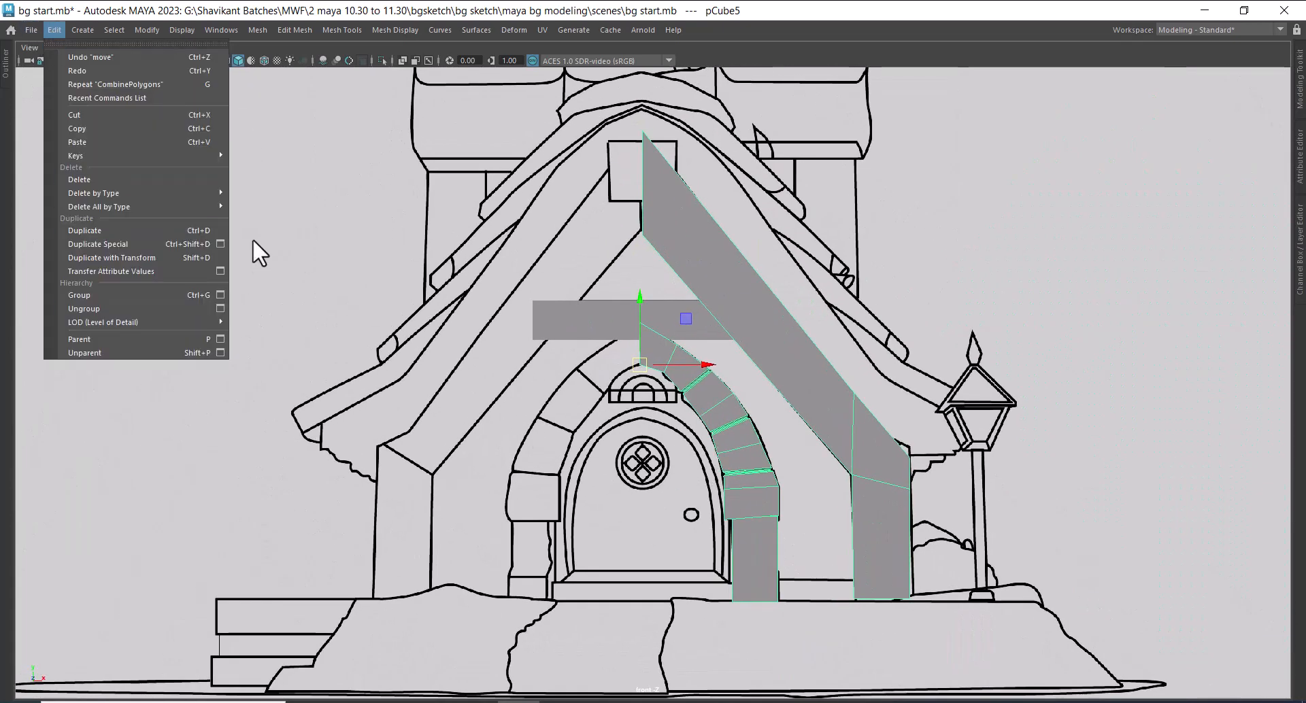
left_click(220, 243)
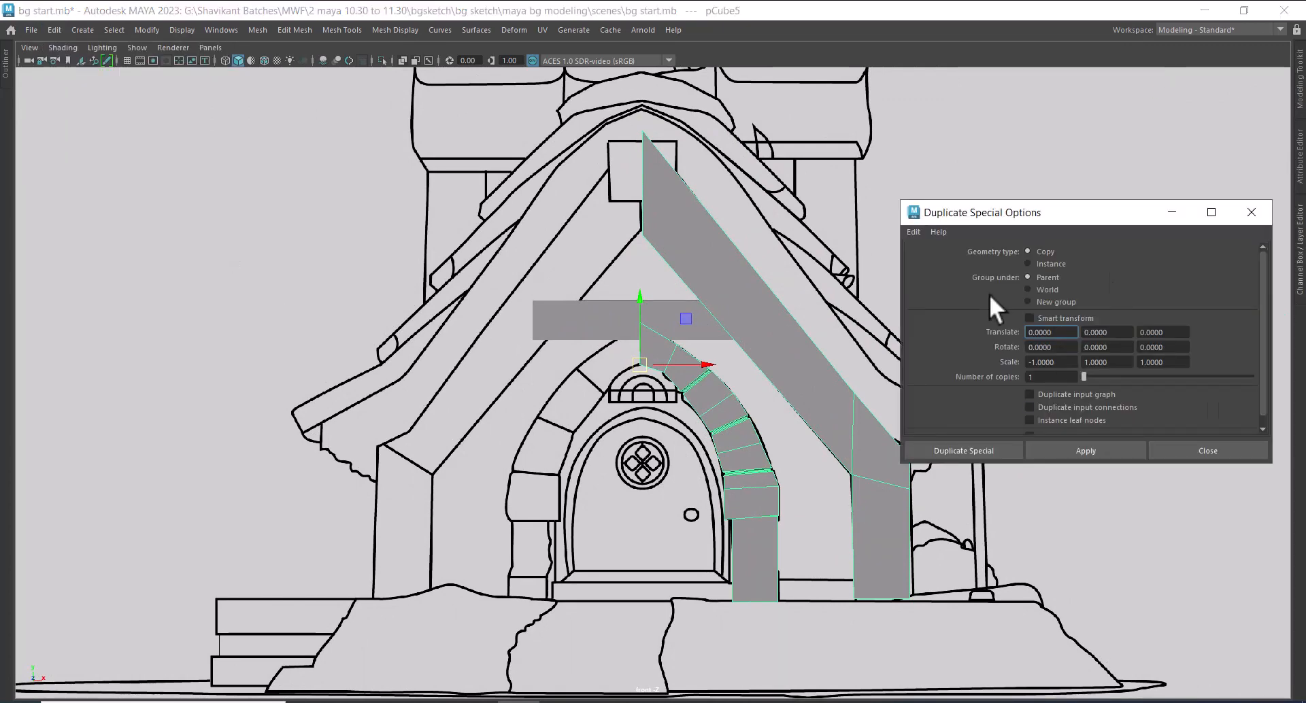
left_click(913, 232)
left_click(938, 275)
left_click(1035, 362)
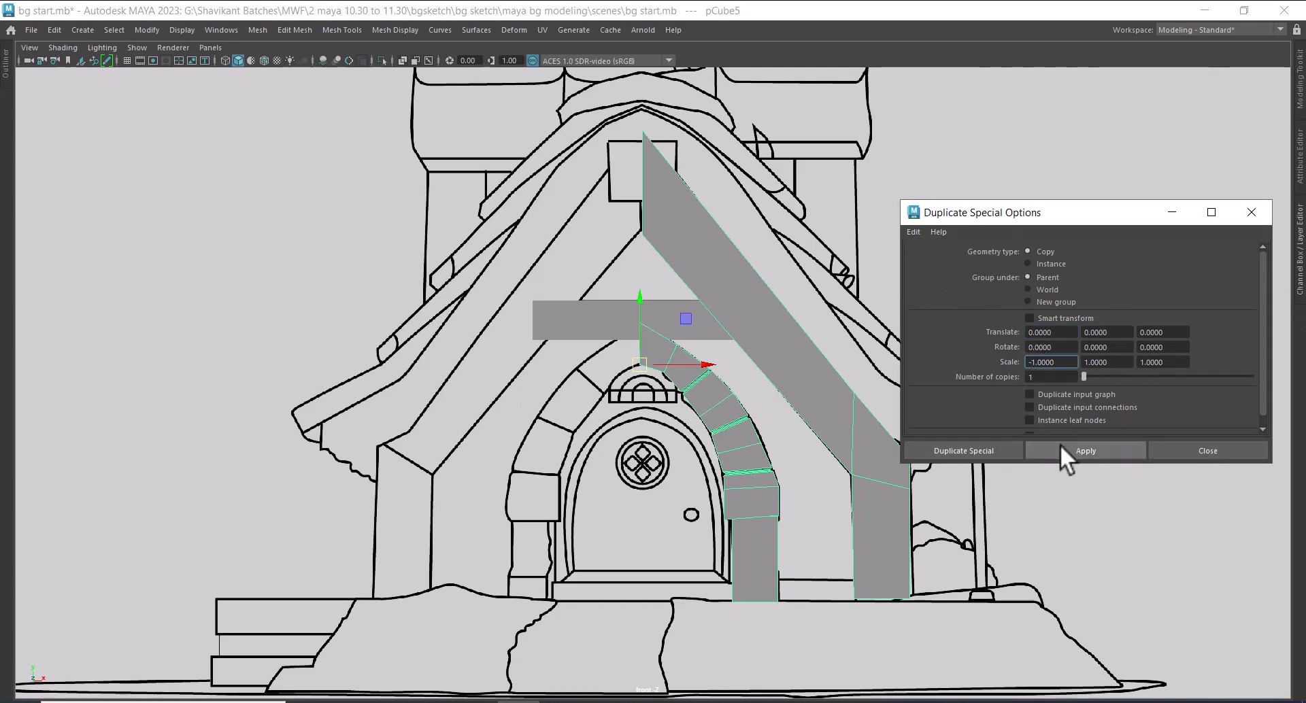
left_click(1079, 451)
left_click(1228, 451)
Separate the mirrored copy into its parts and delete its slanted gable beam
scroll(826, 488, "up", 1)
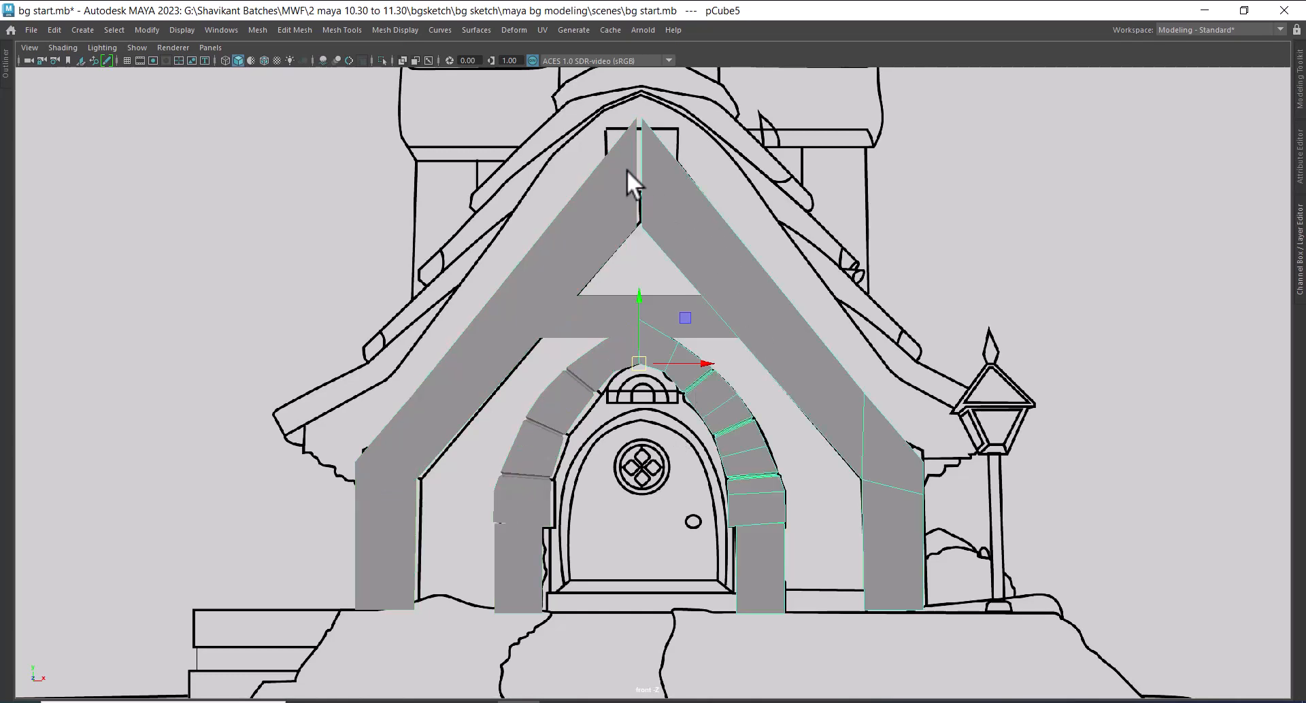
scroll(628, 222, "up", 1)
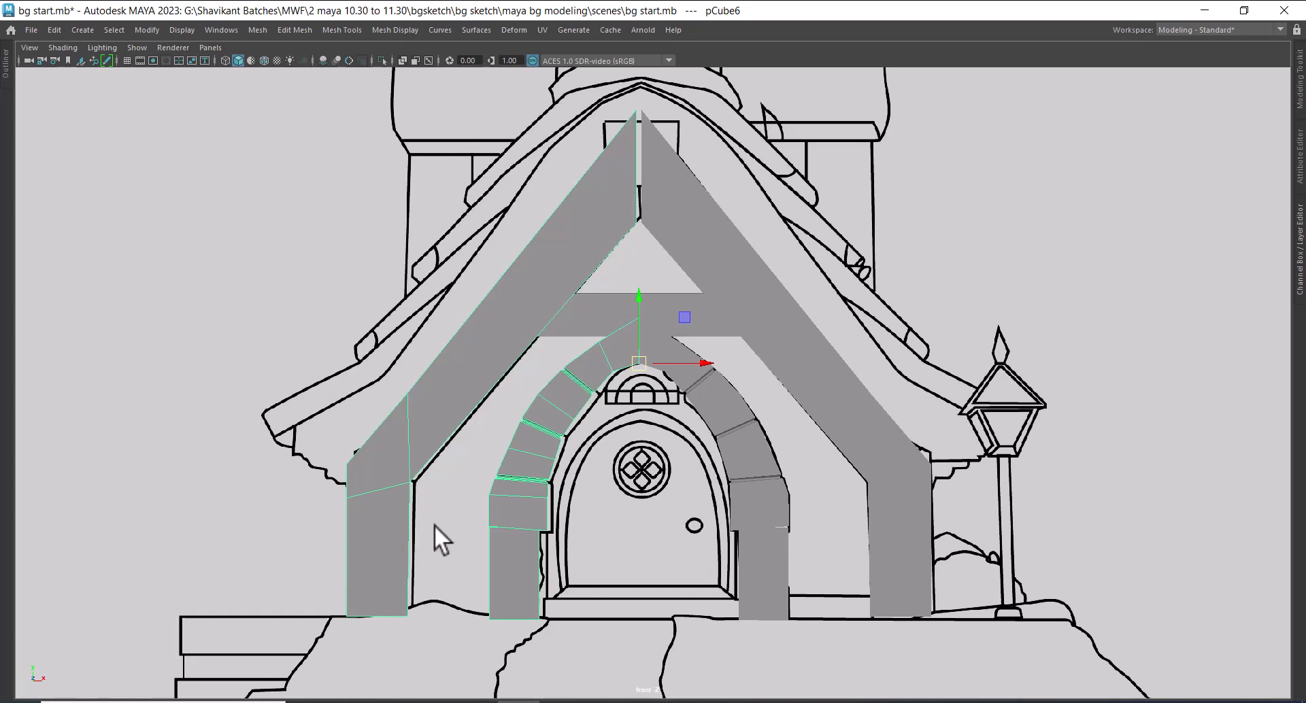
right_click_drag(562, 291, 513, 525, "shift")
left_click(552, 324)
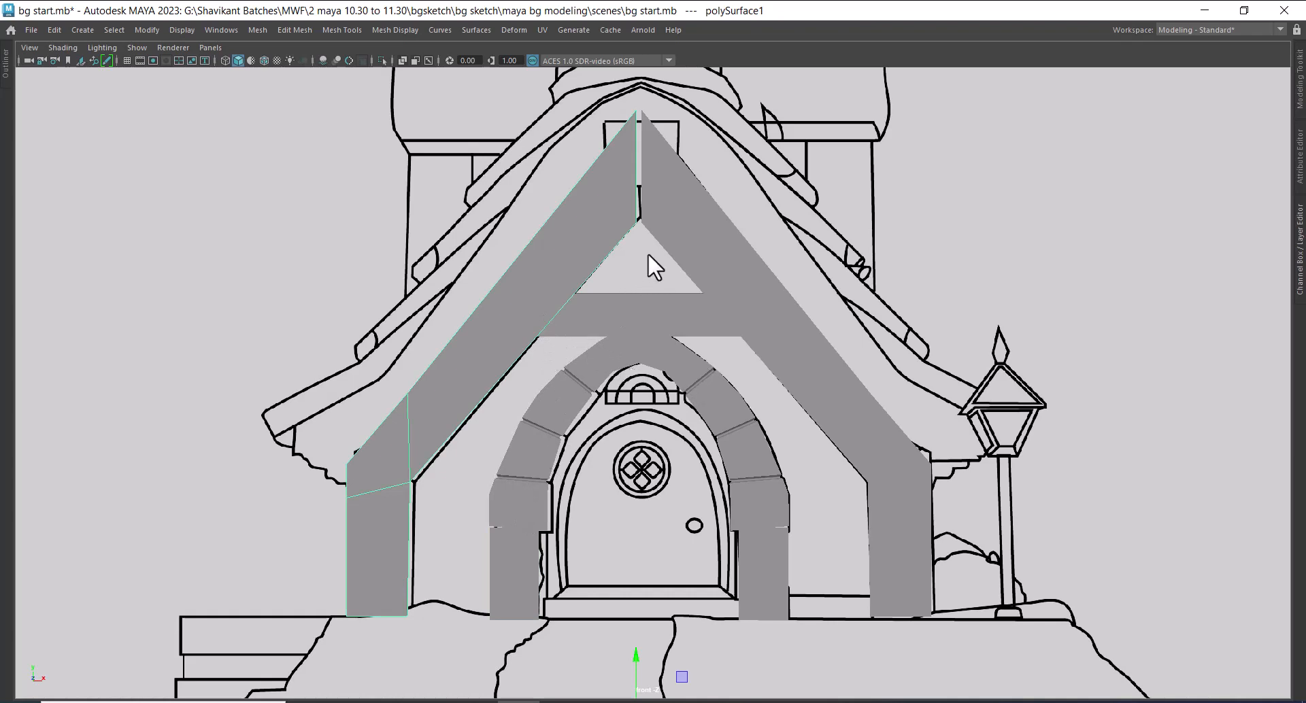
key("Delete")
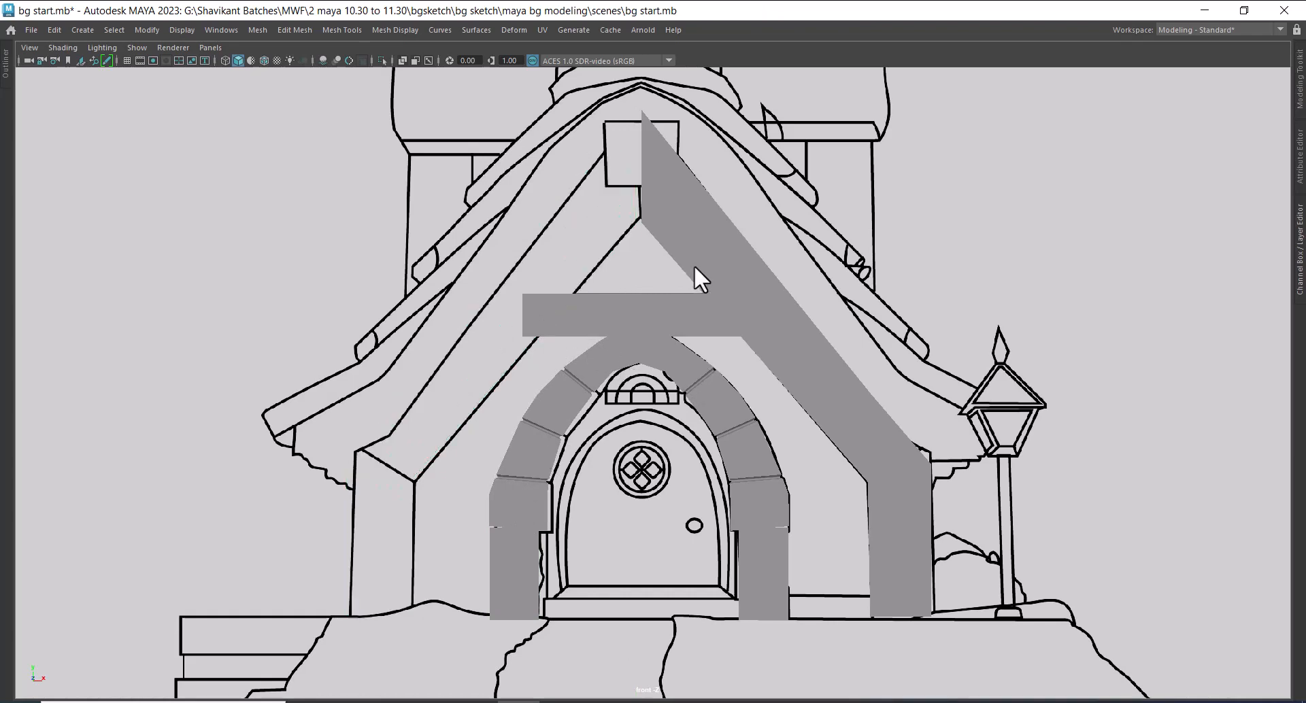
Separate the original combined mesh and shift the gable beam's apex vertices onto the sketch's centre line
left_click(697, 263)
right_click_drag(711, 245, 693, 509, "shift")
scroll(683, 292, "up", 5)
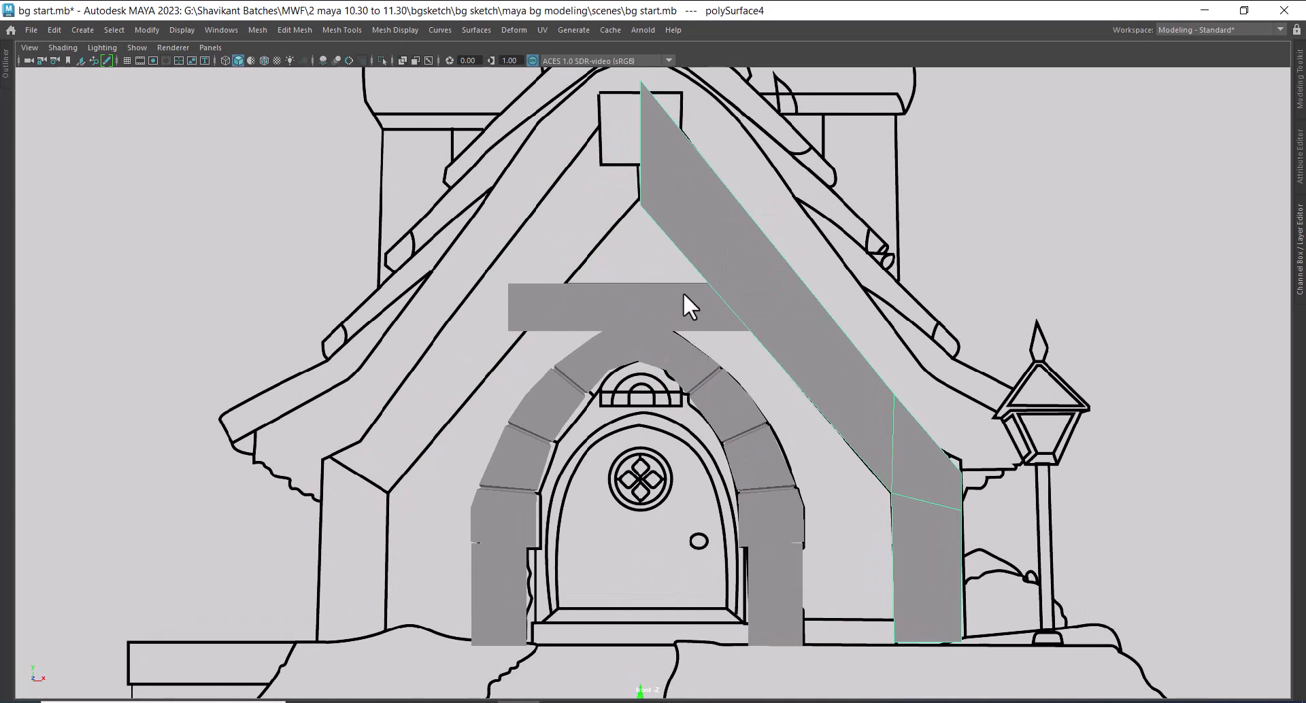
right_click(721, 279)
left_click(656, 280)
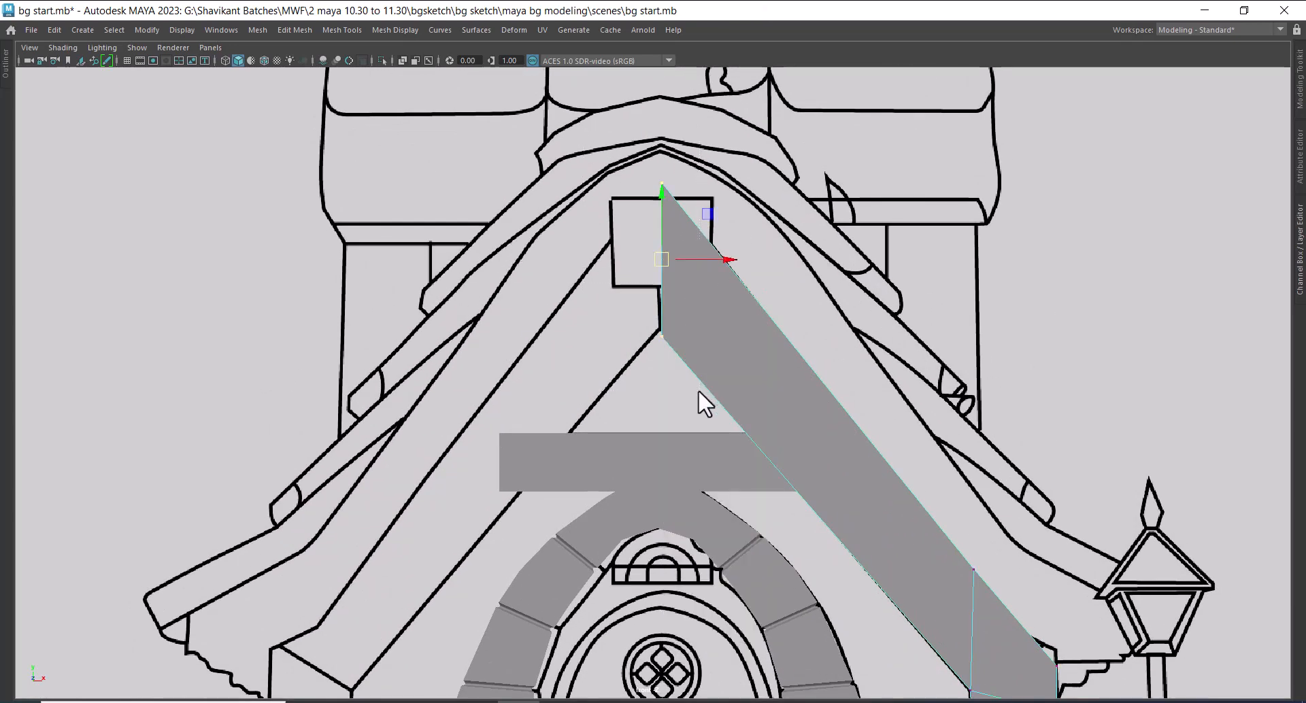
left_click_drag(725, 259, 723, 259)
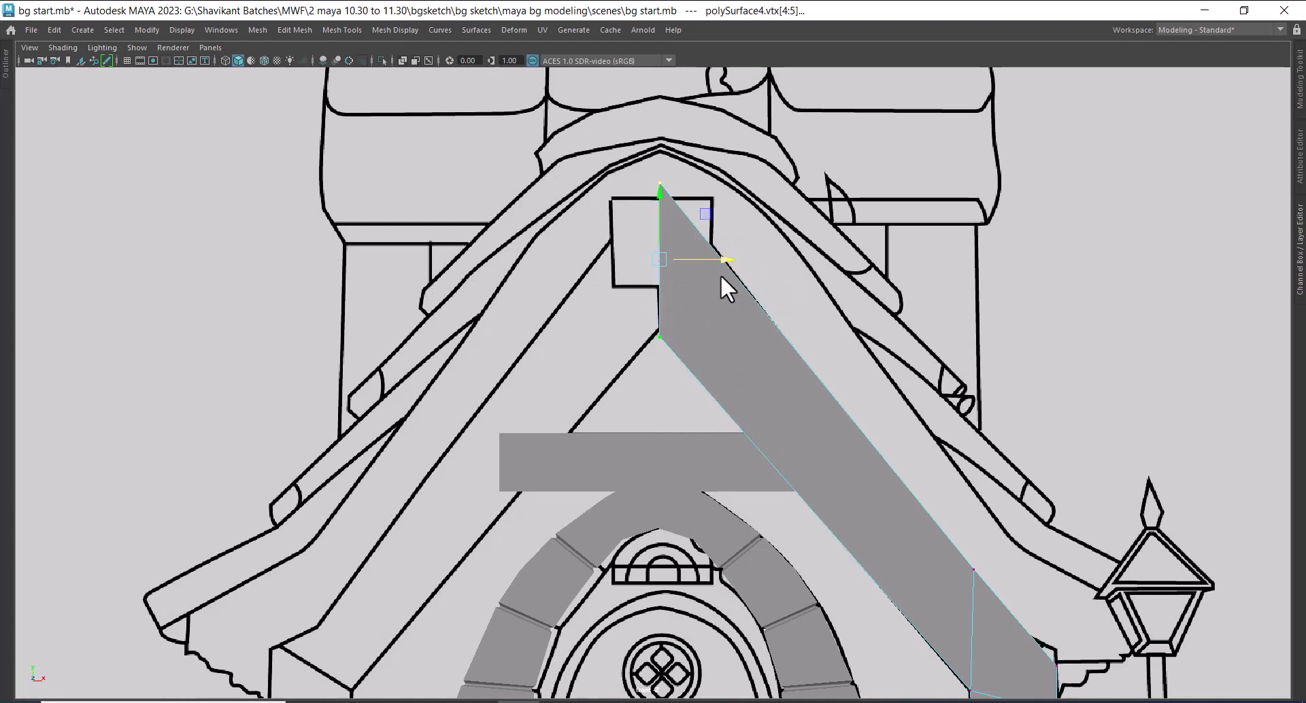
Snap the gable beam's pivot to its apex and mirror a copy with Duplicate Special at X scale -1
key("F8")
key("d")
key("v")
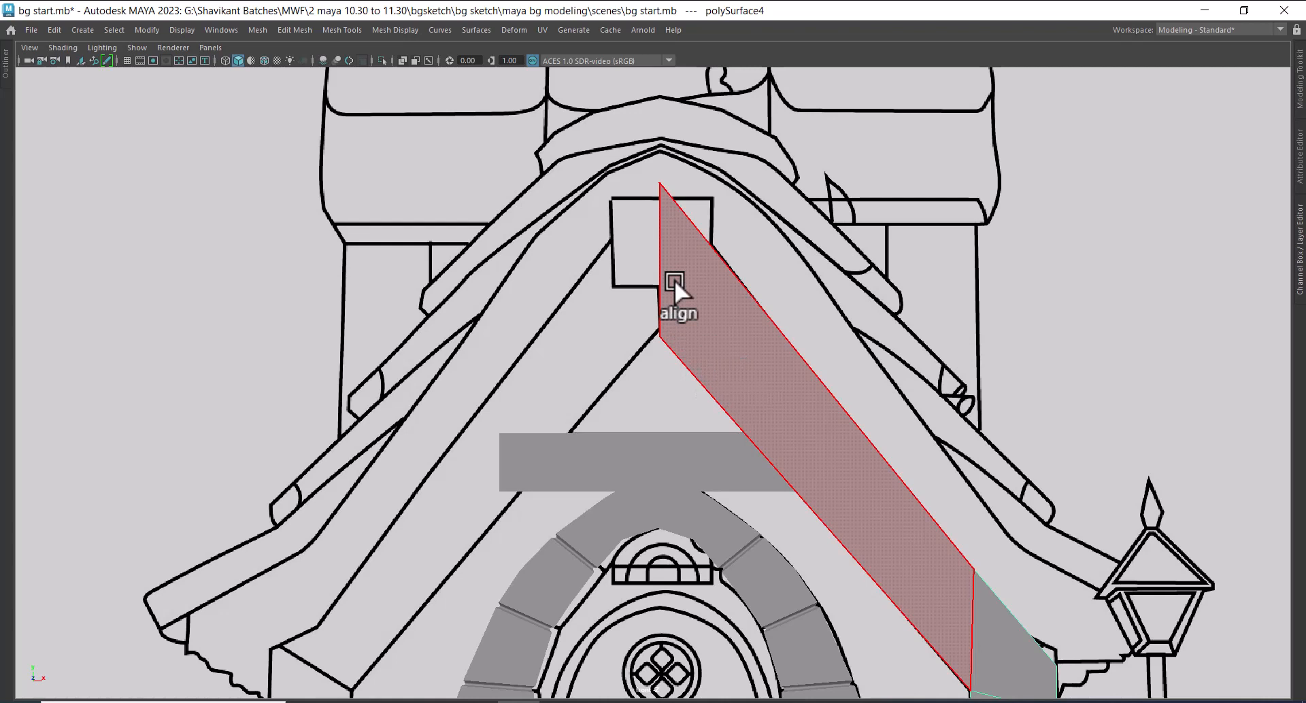
middle_click(656, 179)
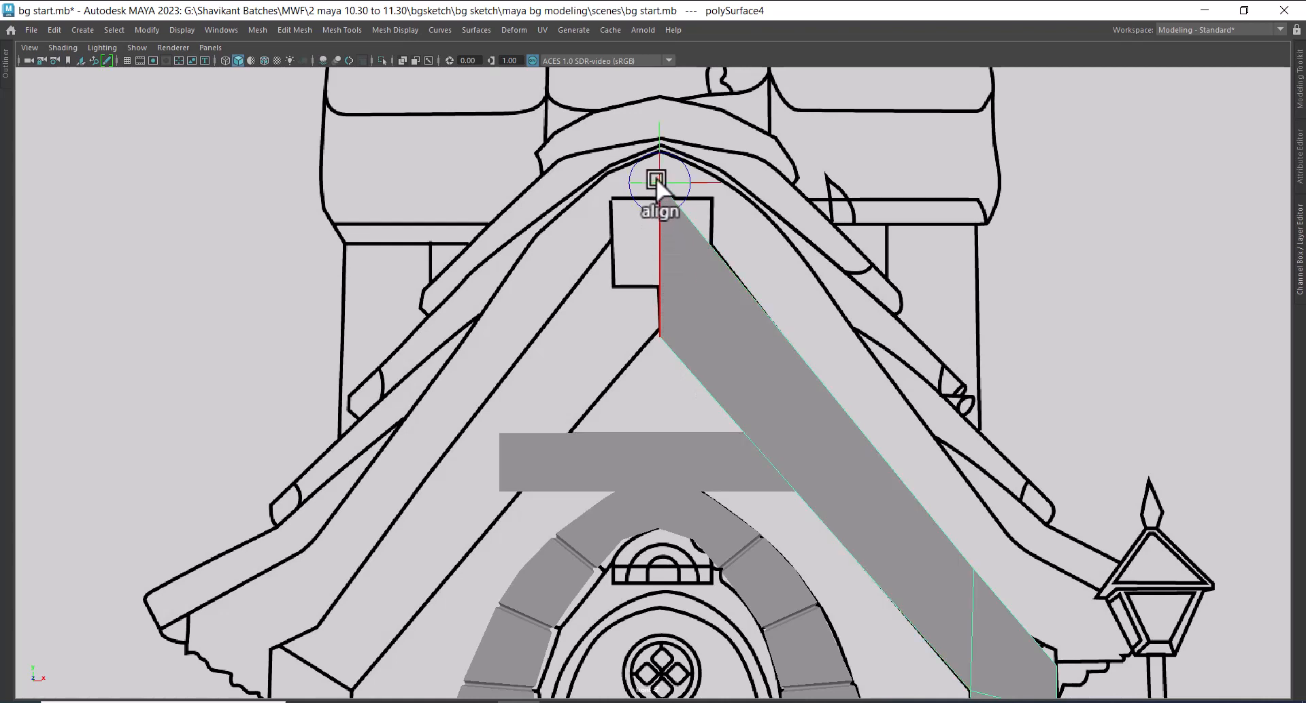
left_click(51, 26)
left_click(124, 243)
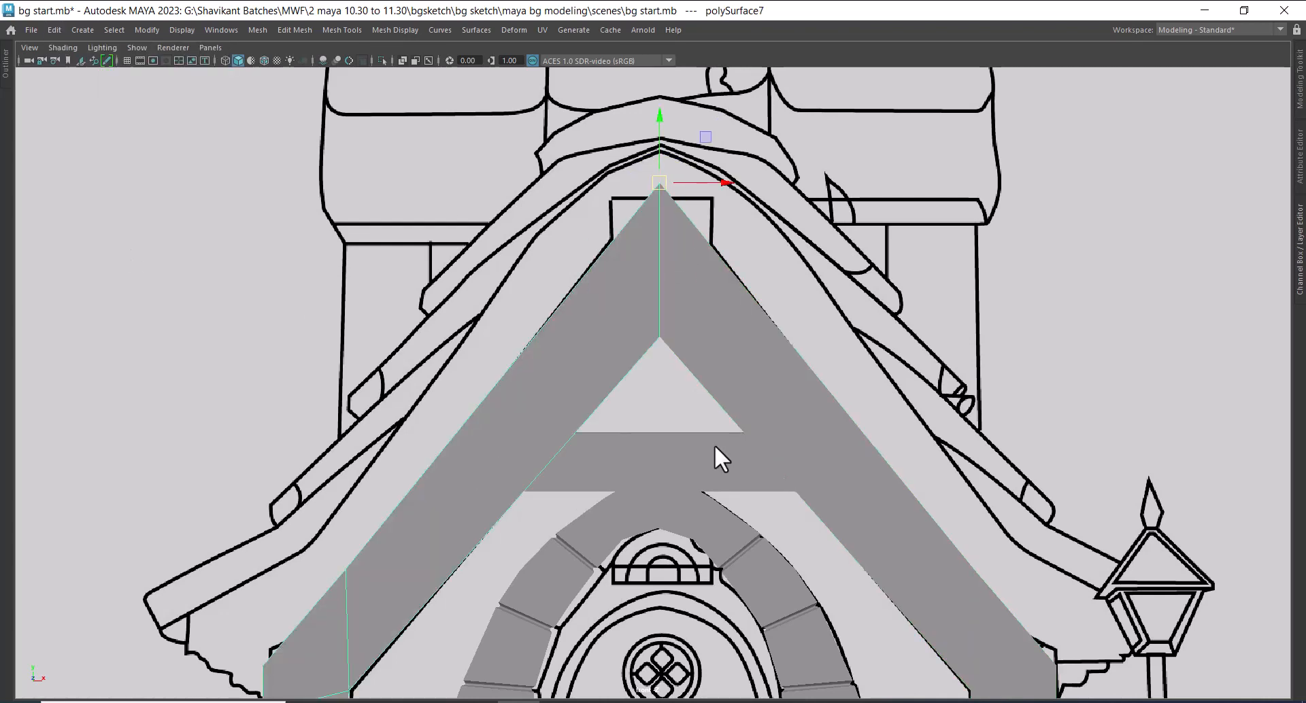
Combine the two gable beams into one mesh and hide all unselected objects in the perspective view
scroll(714, 445, "down", 5)
scroll(732, 400, "up", 2)
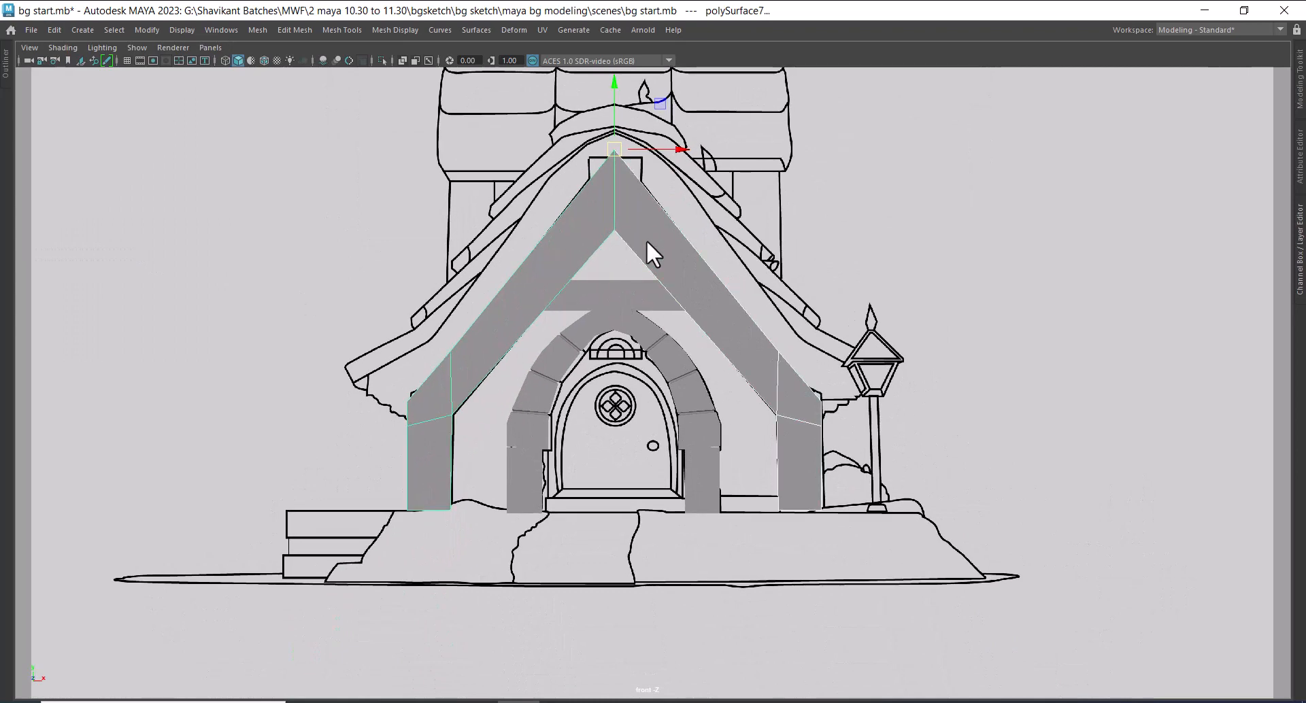
key("space")
left_click_drag(874, 395, 862, 188)
left_click_drag(911, 272, 801, 396, "alt")
right_click_drag(884, 280, 867, 561)
left_click_drag(725, 460, 757, 458, "alt")
key("alt+h")
left_click_drag(741, 391, 730, 398, "alt")
right_click_drag(730, 398, 796, 423, "alt")
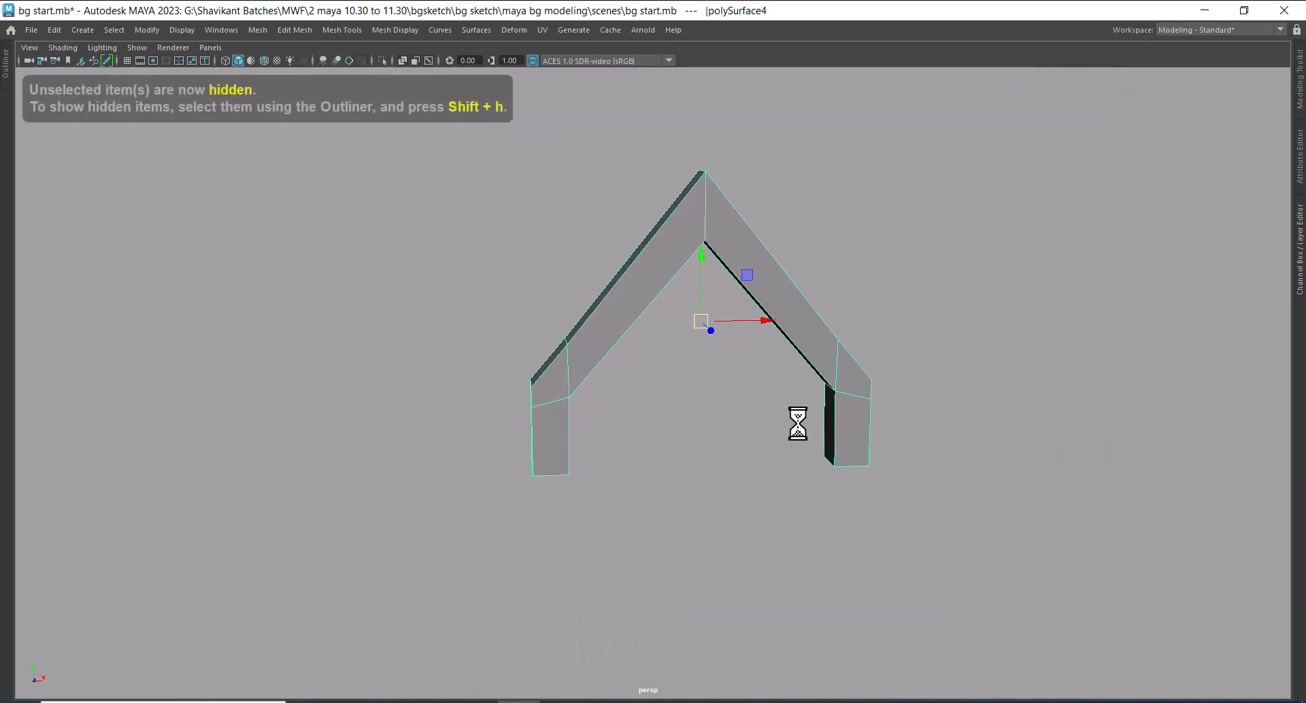
Merge the overlapping vertices at the gable's apex with a distance threshold of 0.01
right_click_drag(769, 170, 731, 170)
left_click_drag(611, 112, 766, 327)
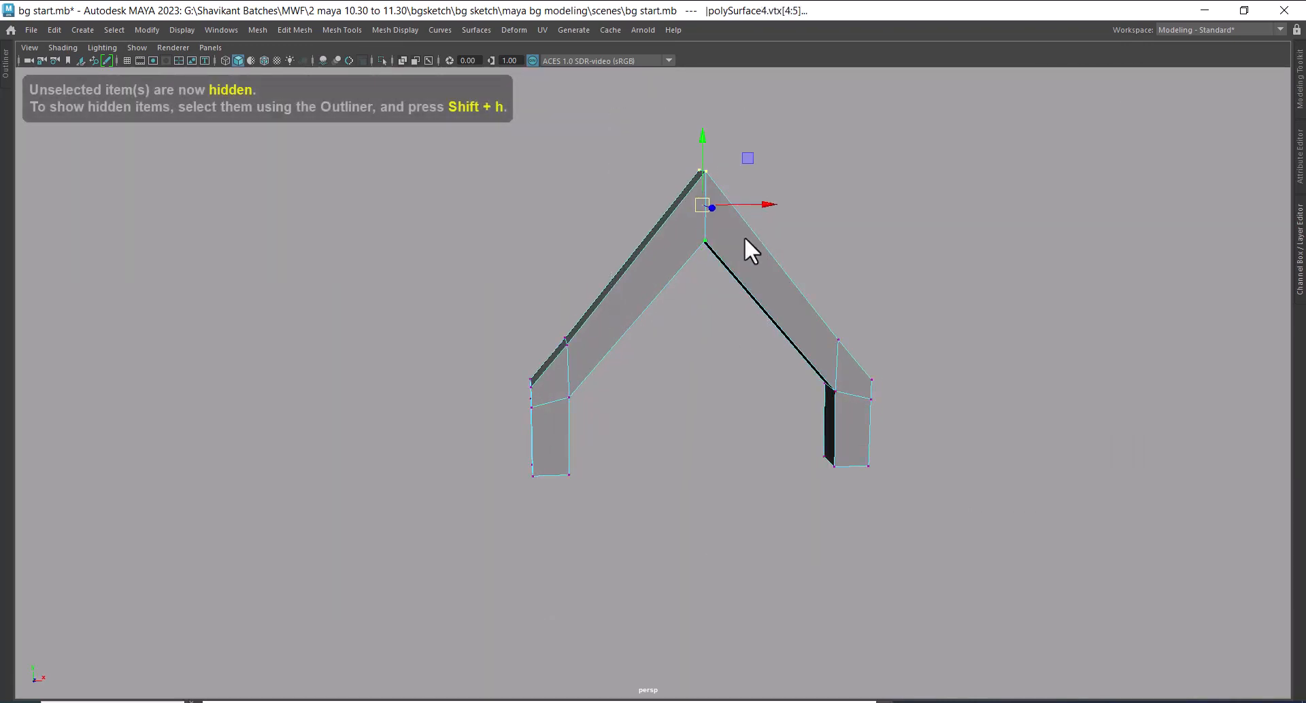
right_click_drag(745, 238, 814, 123, "shift")
left_click_drag(705, 298, 700, 402, "alt")
right_click_drag(700, 402, 736, 516, "alt")
left_click_drag(736, 516, 671, 405, "alt")
middle_click_drag(606, 203, 666, 421, "alt")
right_click_drag(666, 421, 716, 498, "alt")
left_click_drag(714, 291, 625, 323, "alt")
right_click_drag(625, 322, 684, 461, "alt")
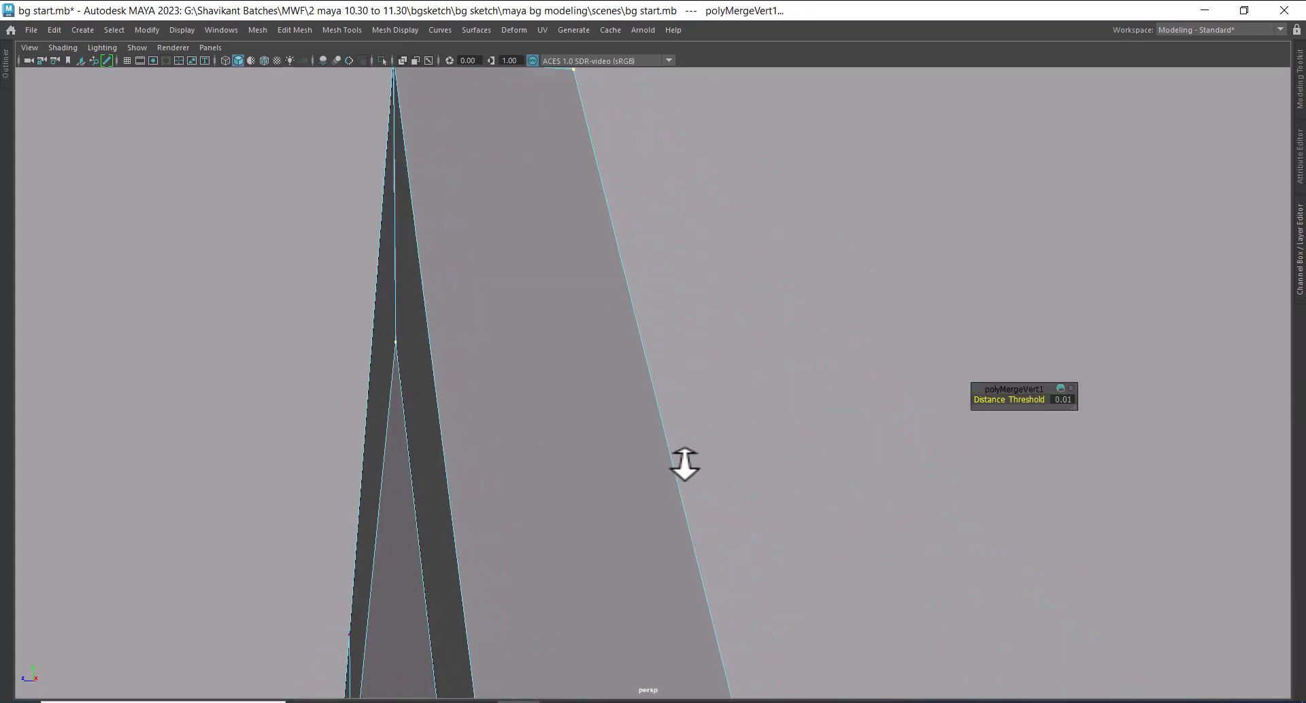
Remove one gable beam's front face to expose the internal face at the apex, and restore it
middle_click_drag(607, 411, 693, 487, "alt")
right_click_drag(692, 487, 731, 571, "alt")
right_click_drag(597, 419, 647, 457, "alt")
right_click_drag(742, 312, 741, 359)
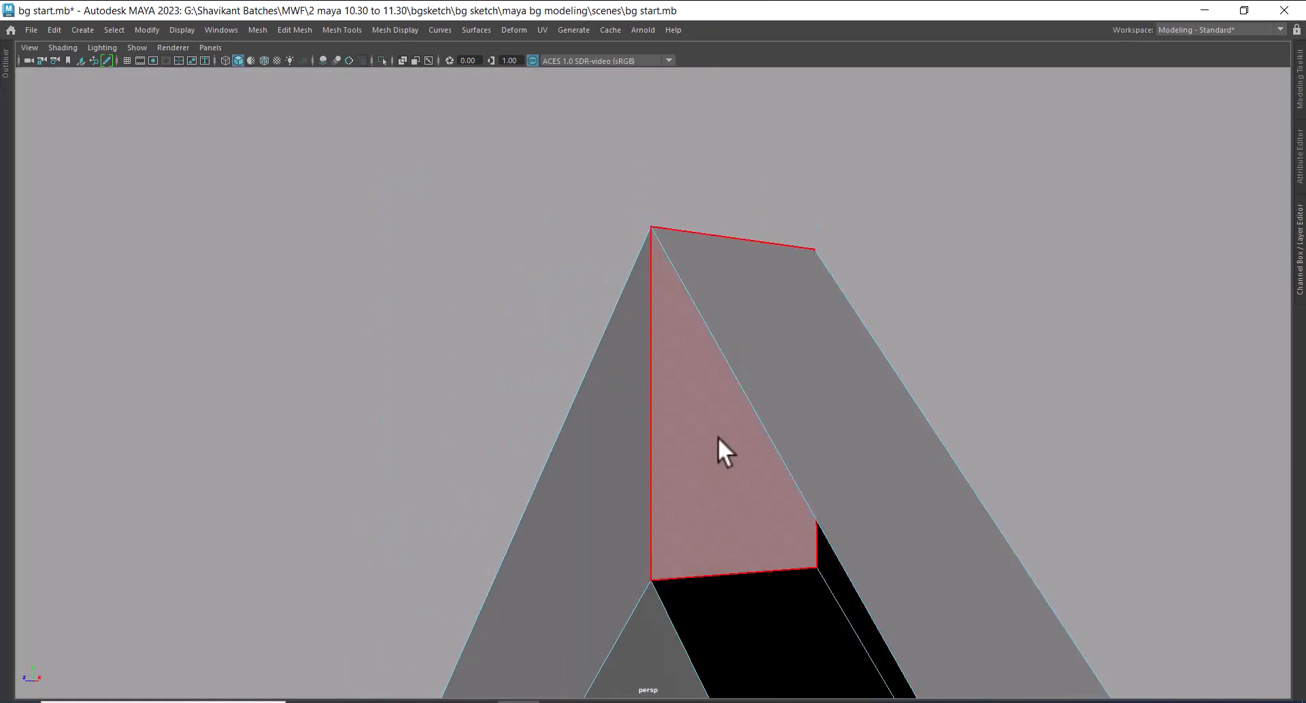
left_click_drag(758, 503, 786, 217, "alt")
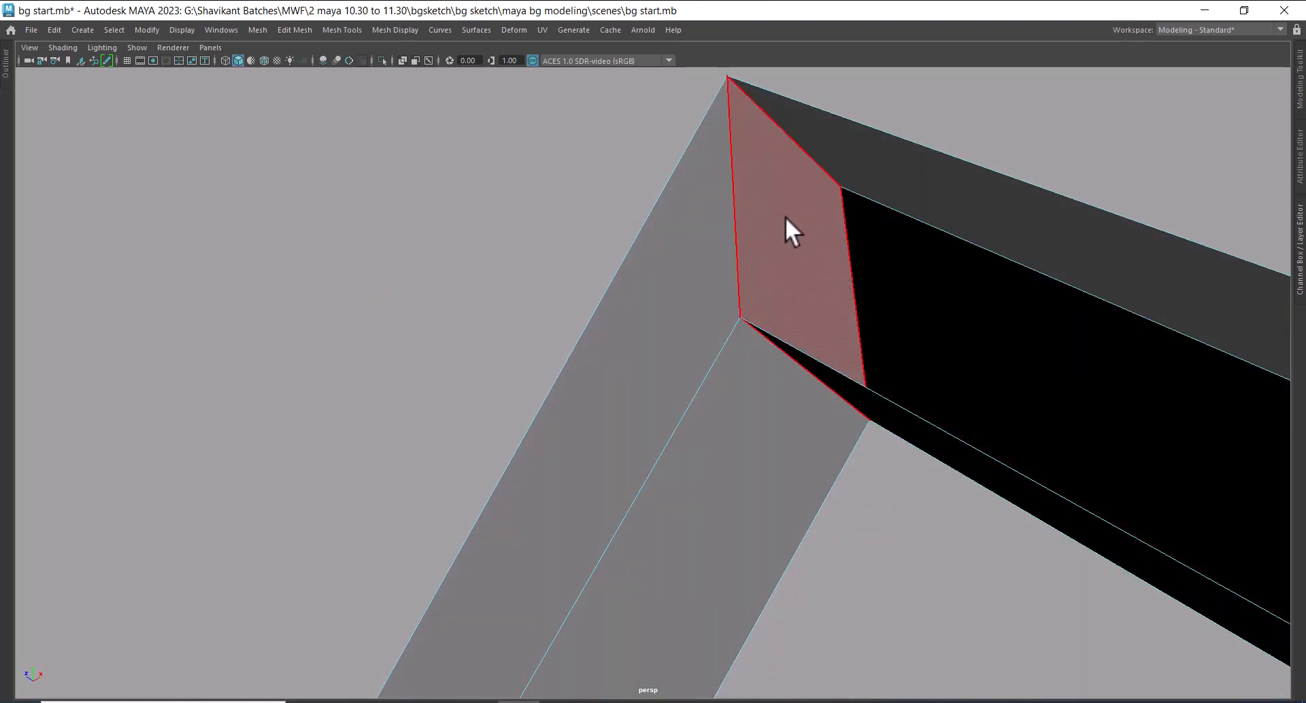
left_click(762, 289)
left_click_drag(770, 367, 831, 335, "alt")
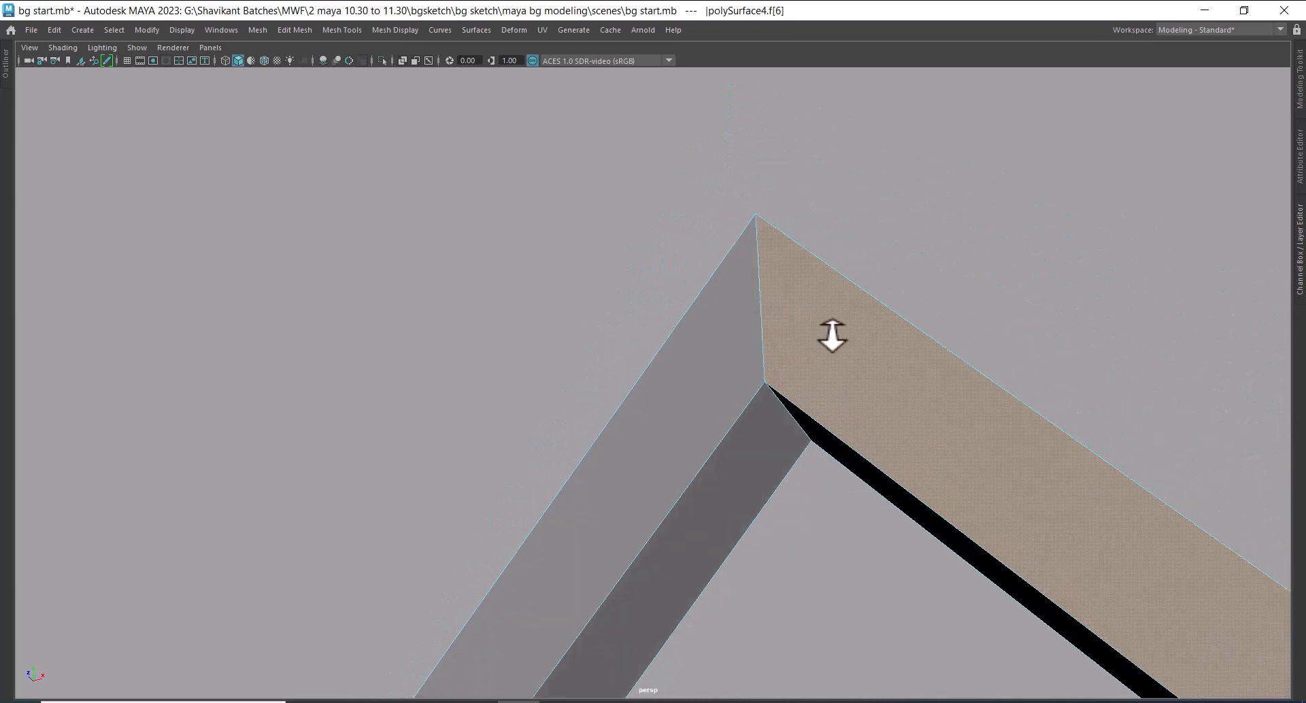
right_click_drag(831, 335, 792, 306, "alt")
Select the gable apex's overlapping vertices in wireframe display, merge them with a distance threshold of 0.01, and restore shaded display
right_click_drag(764, 261, 654, 266)
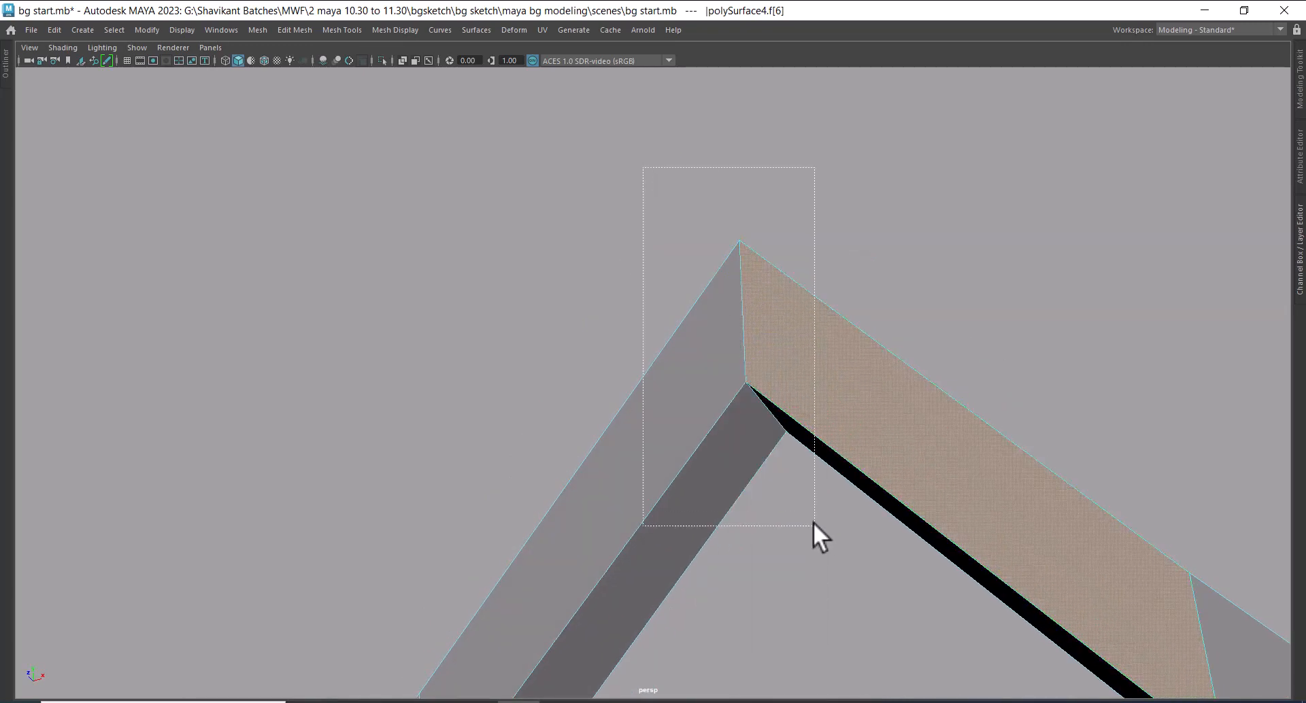
left_click_drag(813, 522, 814, 526)
left_click_drag(1065, 322, 918, 578, "ctrl")
left_click_drag(502, 417, 763, 647, "ctrl")
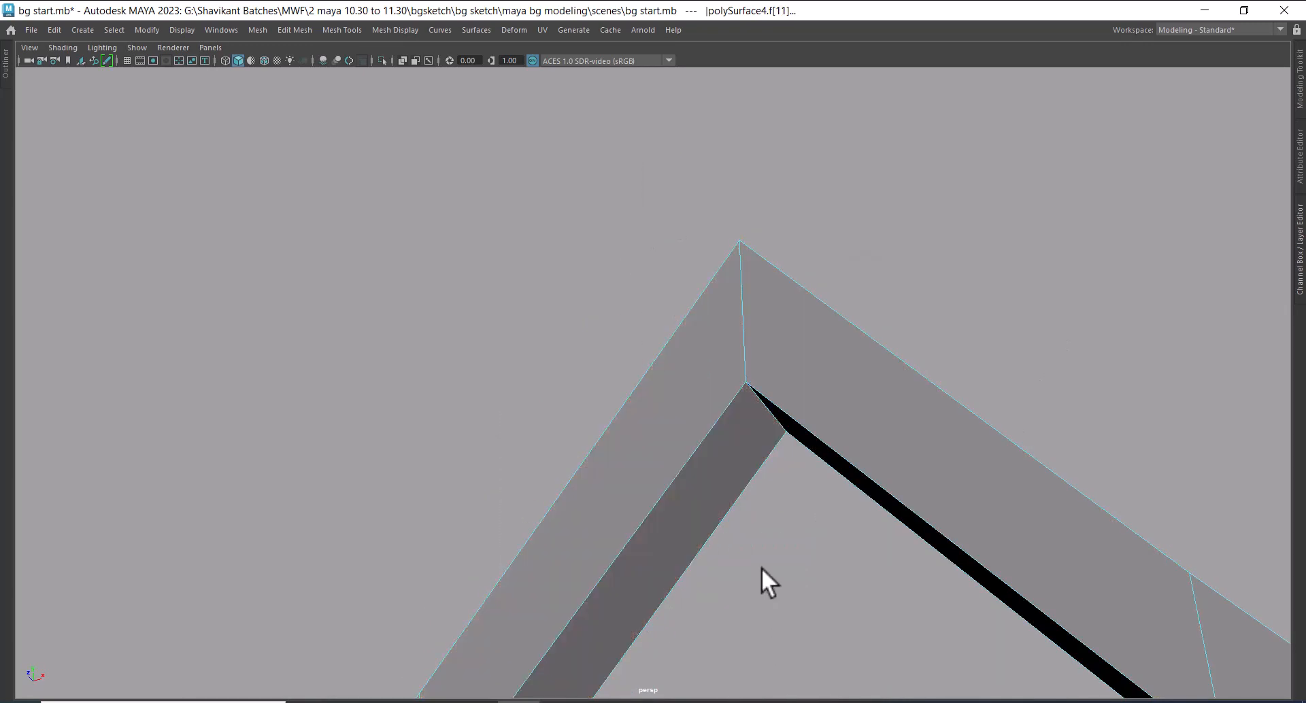
key("4")
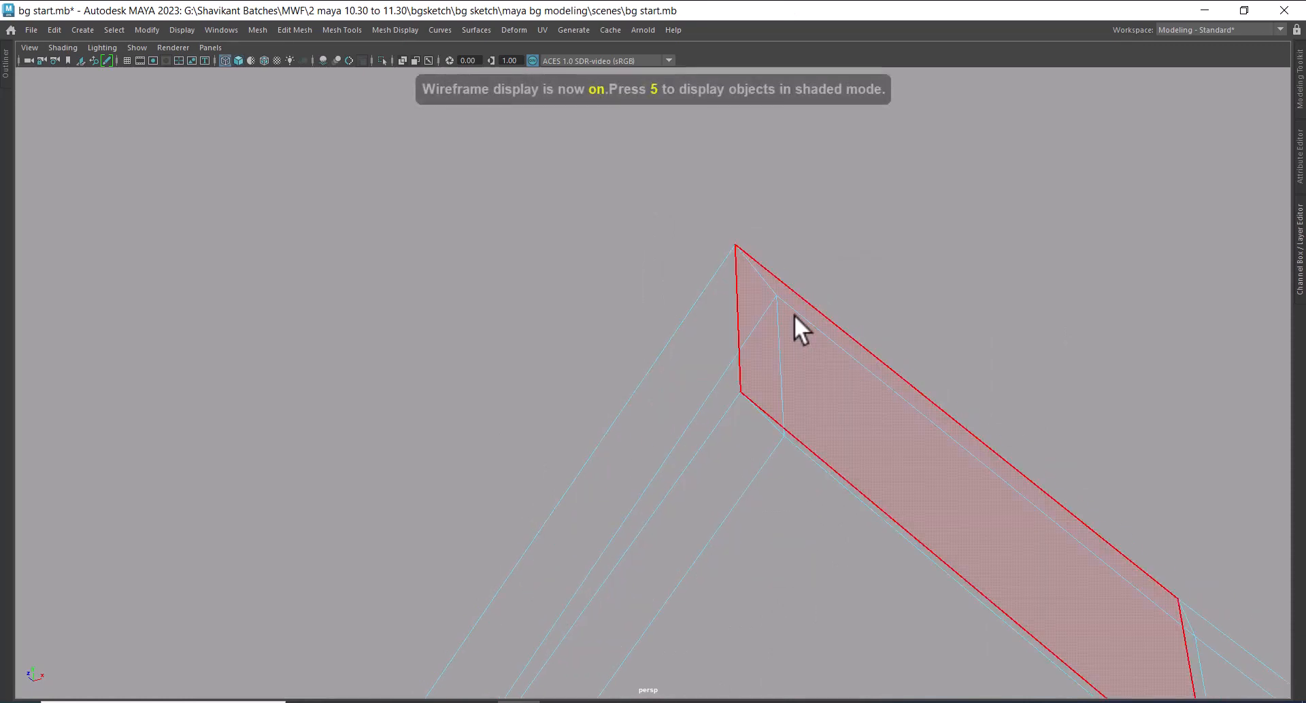
right_click_drag(776, 303, 590, 271)
left_click_drag(592, 191, 859, 532)
right_click_drag(787, 351, 864, 197, "shift")
key("5")
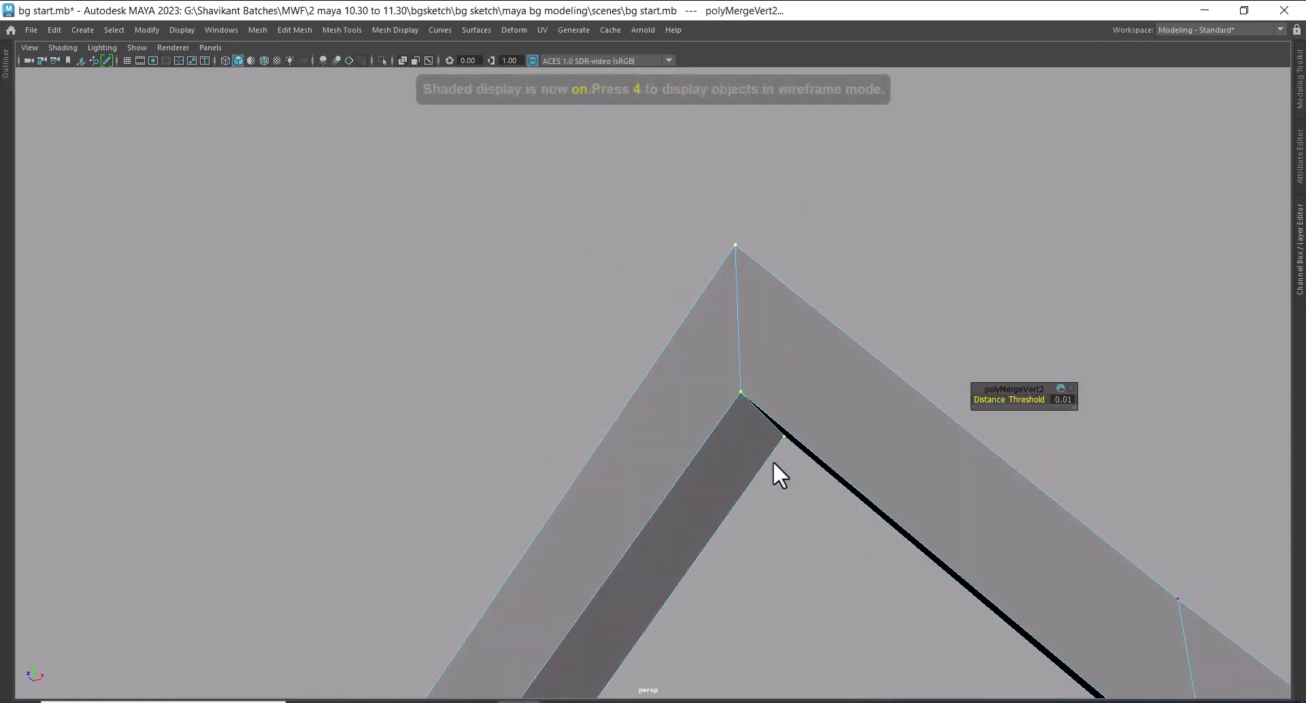
Remove the gable beam's front face beside the merged apex, examine the inside of the joint, and restore the face
right_click_drag(765, 312, 761, 348)
left_click(798, 366)
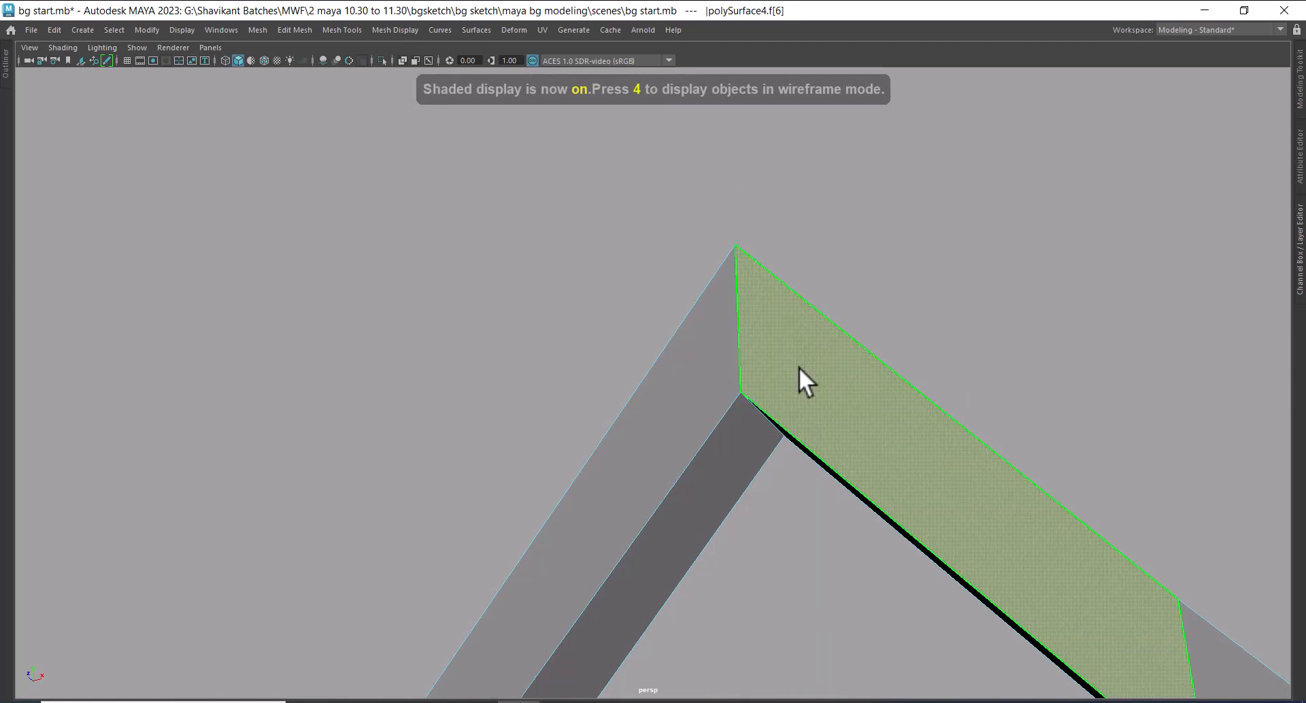
key("Delete")
left_click_drag(724, 446, 741, 421, "alt")
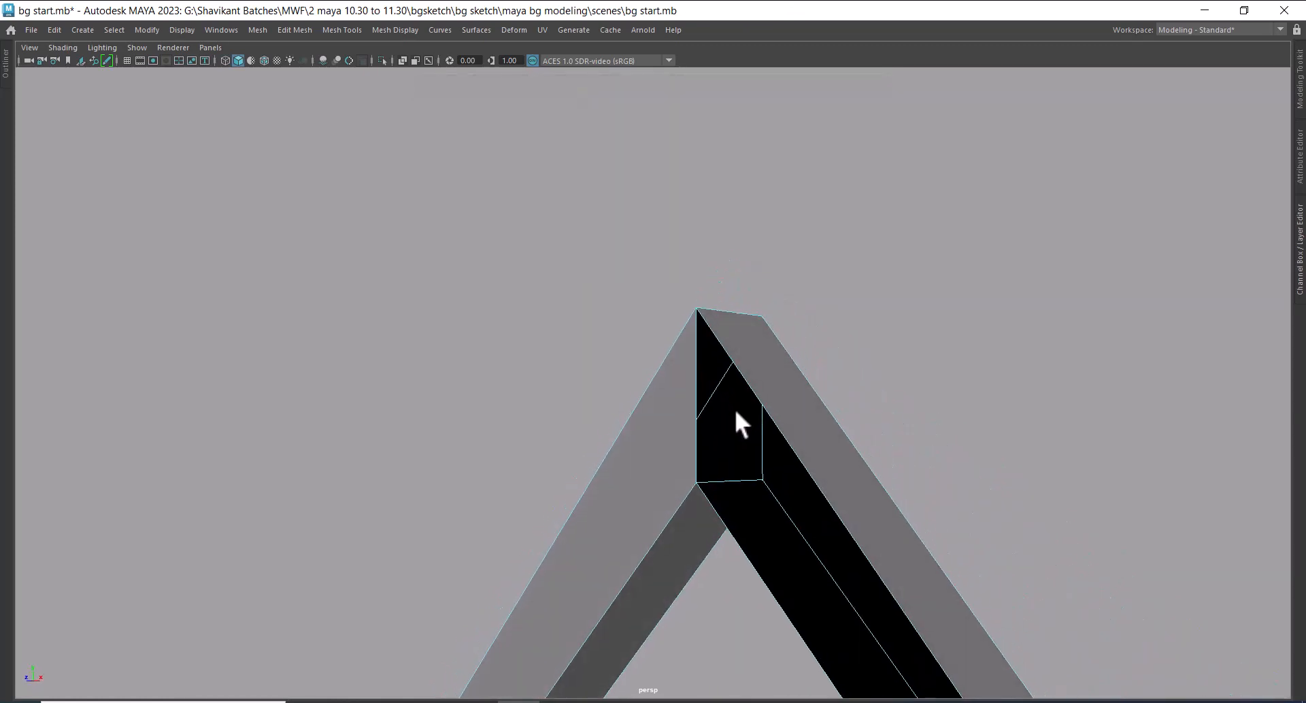
left_click(769, 438)
right_click_drag(770, 438, 932, 236)
left_click(932, 235)
scroll(890, 533, "down", 8)
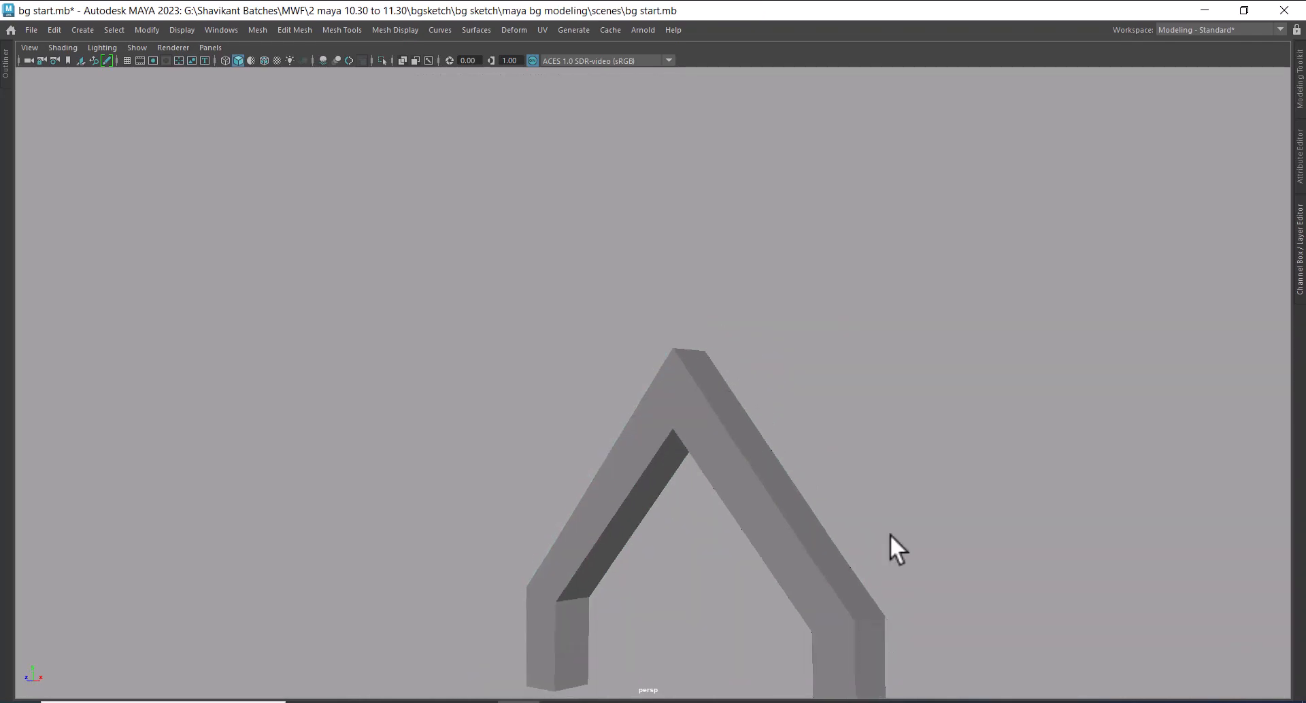
Show the rest of the house again, select both door arch halves, and hide all unselected objects
middle_click_drag(809, 518, 787, 396, "alt")
scroll(839, 515, "up", 2)
mouse_move(832, 512)
left_mouse_down("alt")
mouse_move(780, 512)
mouse_move(769, 451)
mouse_move(813, 492)
mouse_move(770, 377)
mouse_move(760, 393)
mouse_move(720, 398)
left_mouse_up("alt")
left_click(774, 389)
left_click(726, 348, "shift")
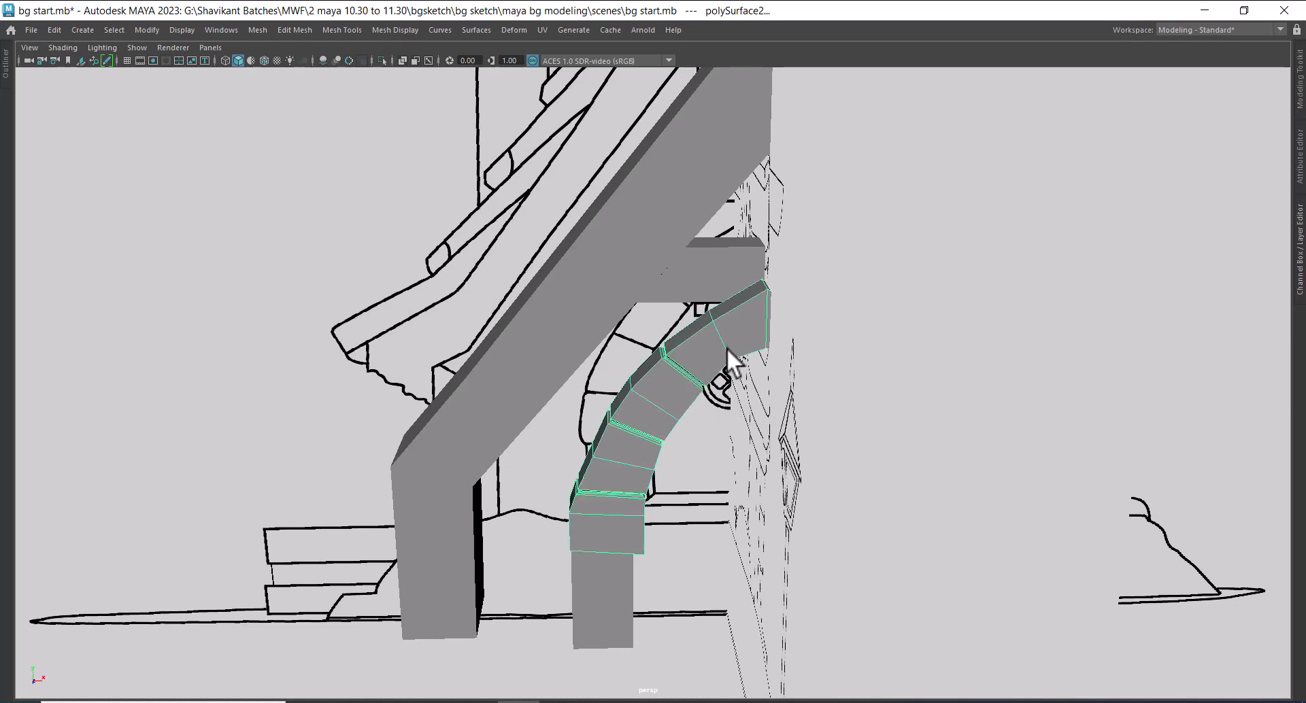
key("alt+h")
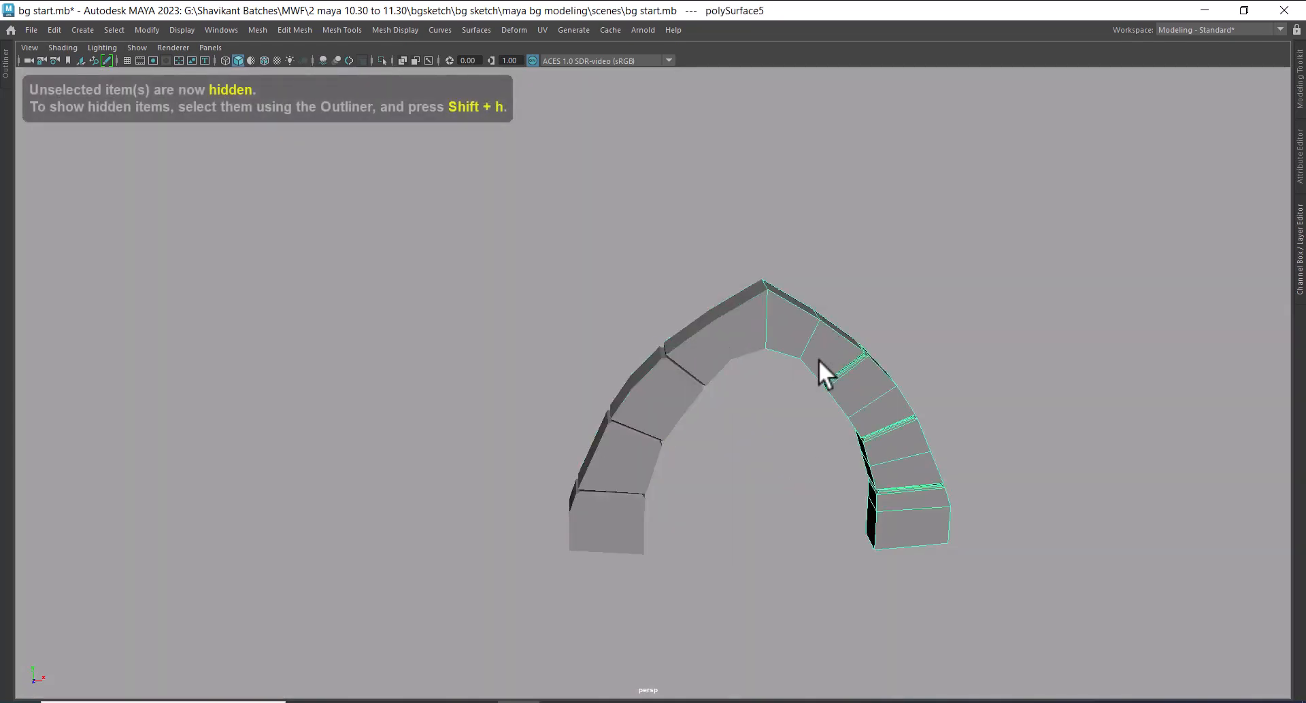
key("Delete")
left_click_drag(805, 378, 612, 319, "alt")
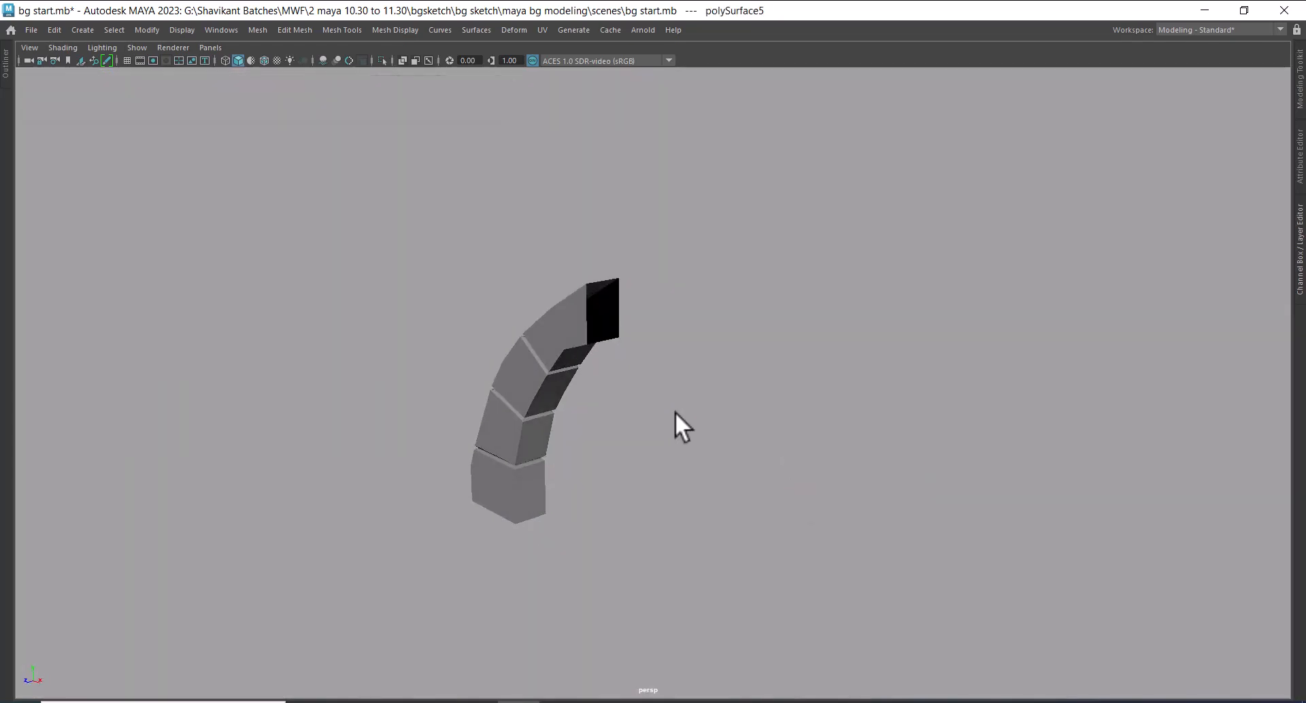
key("ctrl+z")
Combine the two door arch halves into one mesh
left_click(568, 357, "shift")
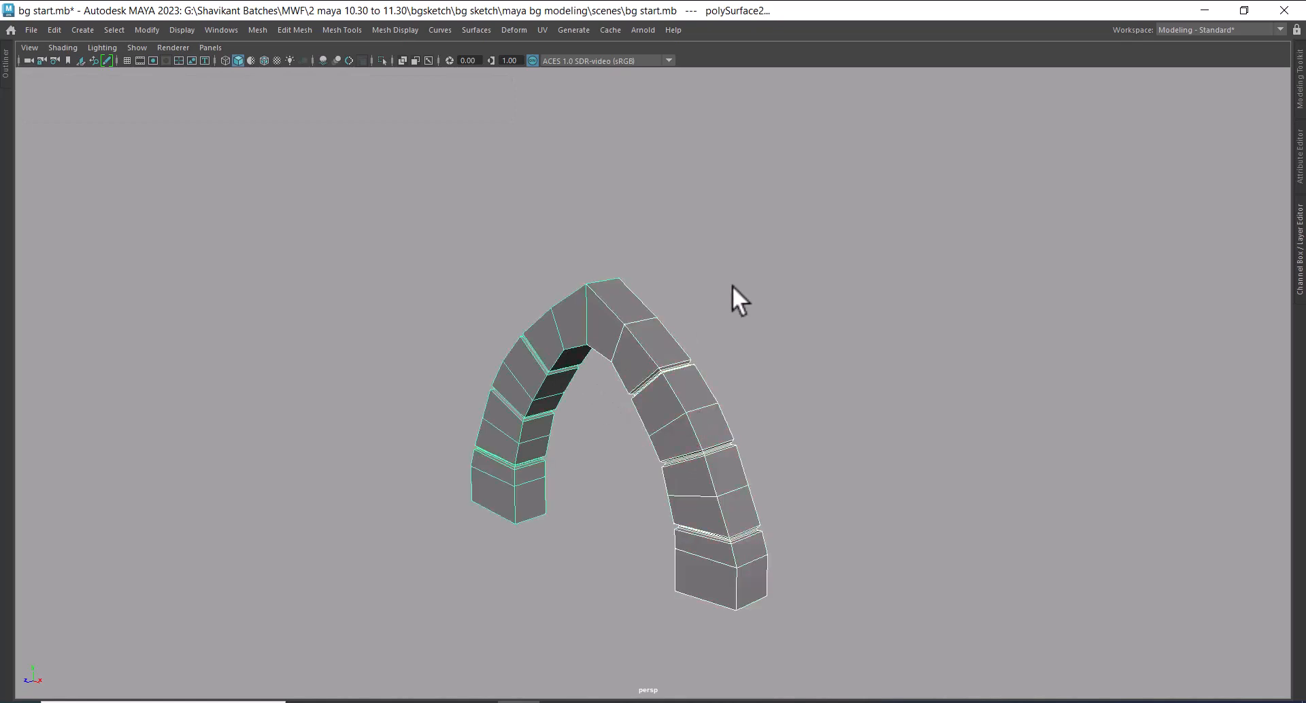
right_click_drag(732, 284, 728, 577, "shift")
right_click_drag(823, 323, 580, 284)
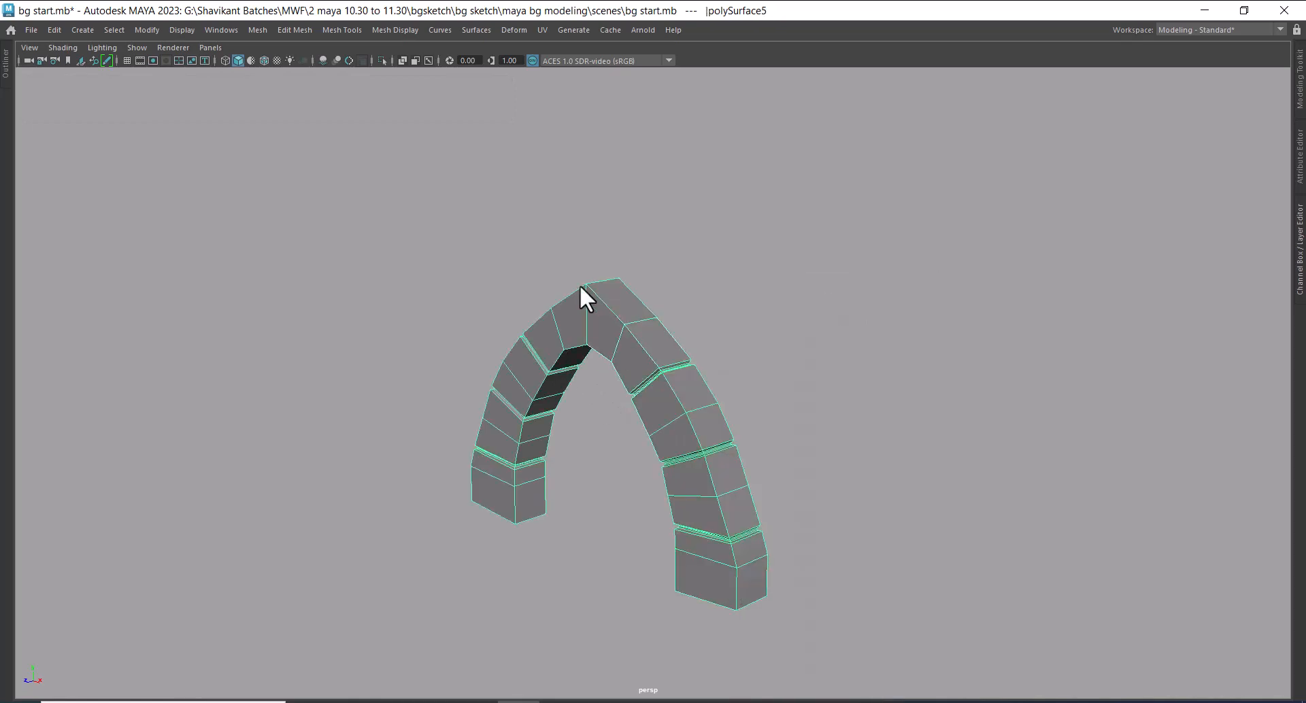
Merge the overlapping vertices at the combined arch's apex and save the scene
right_click_drag(623, 321, 732, 408, "alt")
left_click_drag(733, 408, 815, 350, "alt")
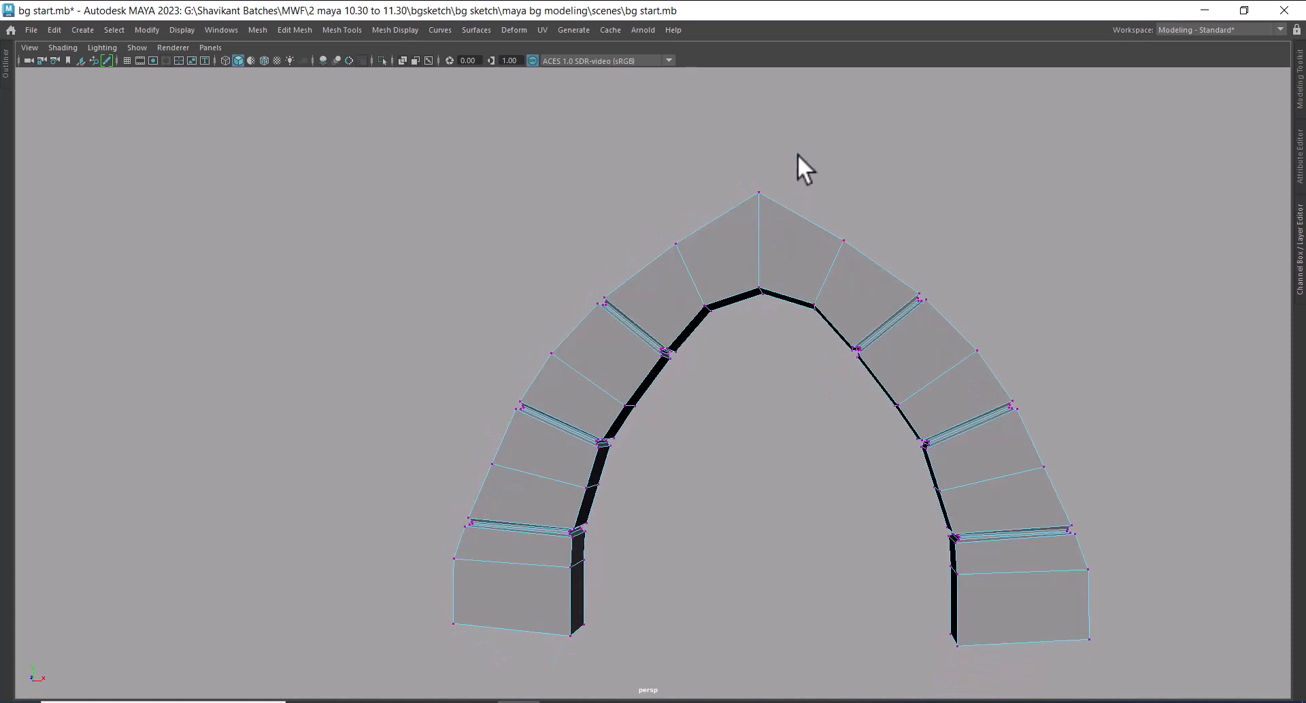
left_click_drag(798, 148, 733, 337)
right_click_drag(777, 218, 825, 131, "shift")
key("F8")
left_click(896, 125)
key("ctrl+s")
Preview the door arch smoothed, return it to unsmoothed display, and inspect it from the side
left_click(803, 273)
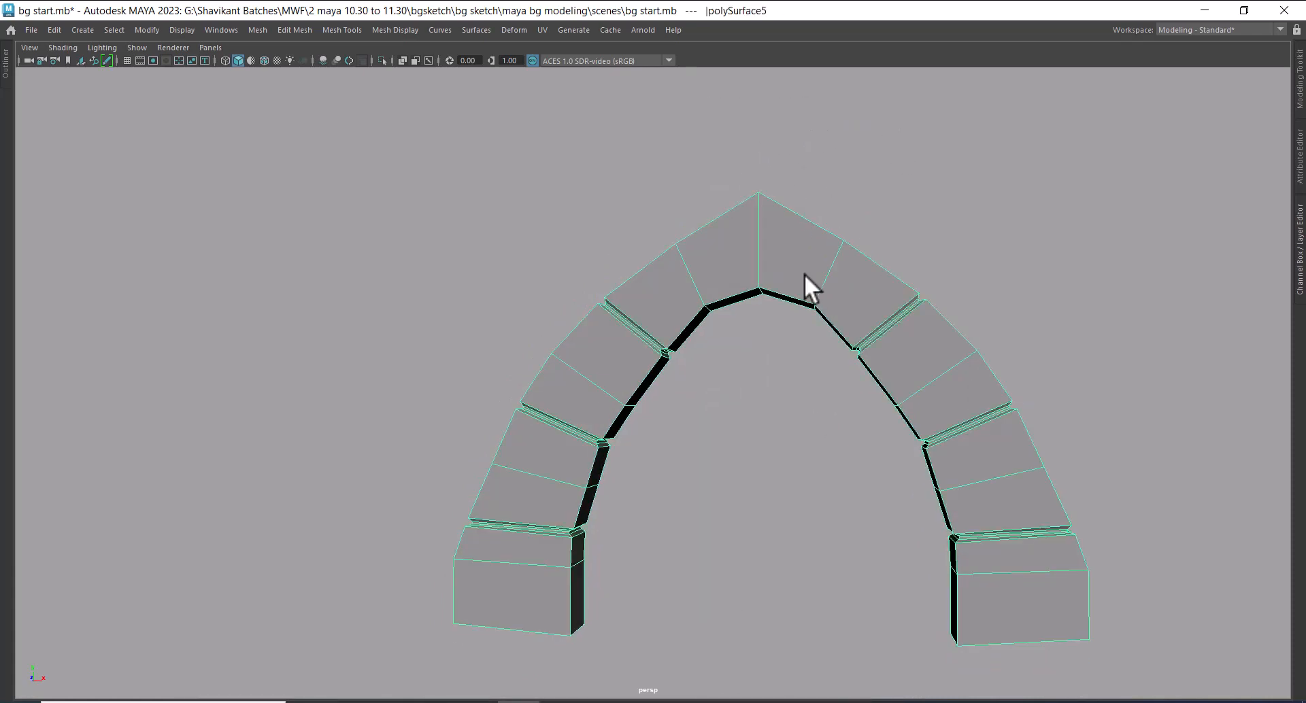
key("3")
left_click_drag(804, 274, 688, 373, "alt")
key("1")
left_click_drag(533, 578, 658, 376, "alt")
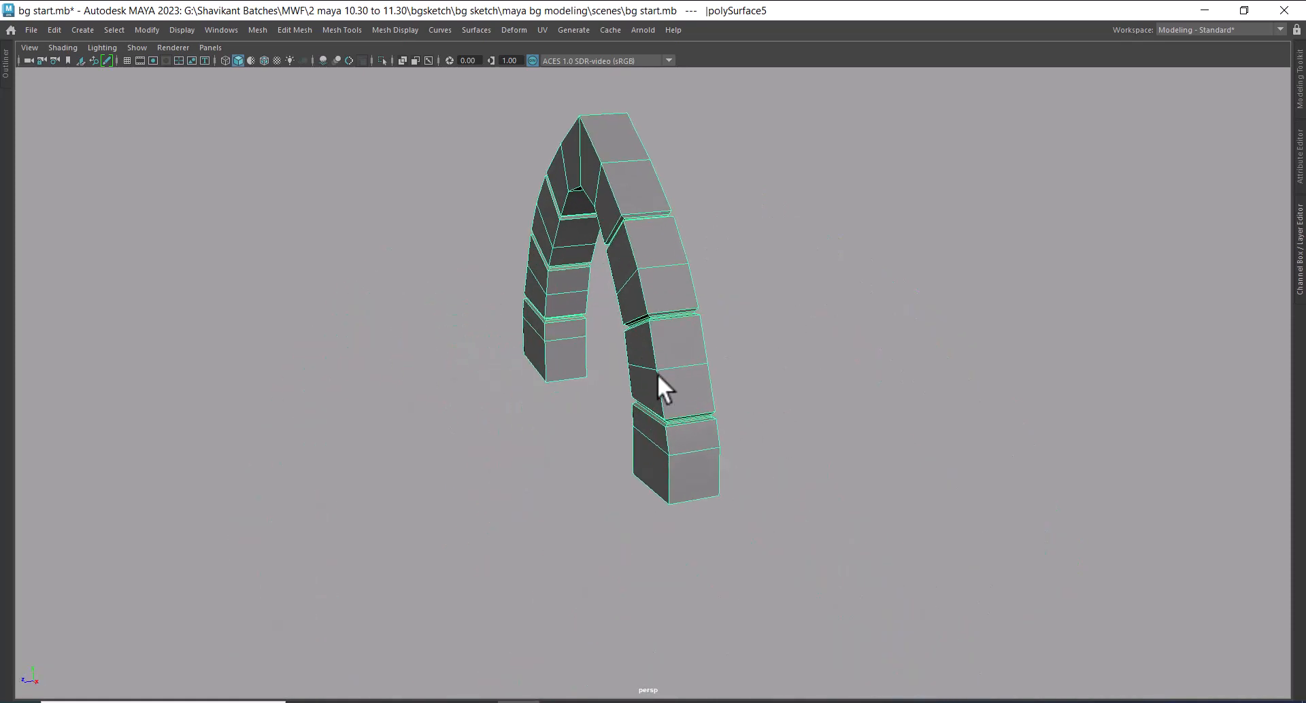
Show all hidden objects so the house blockout and reference sketches surround the arch again
left_click(180, 30)
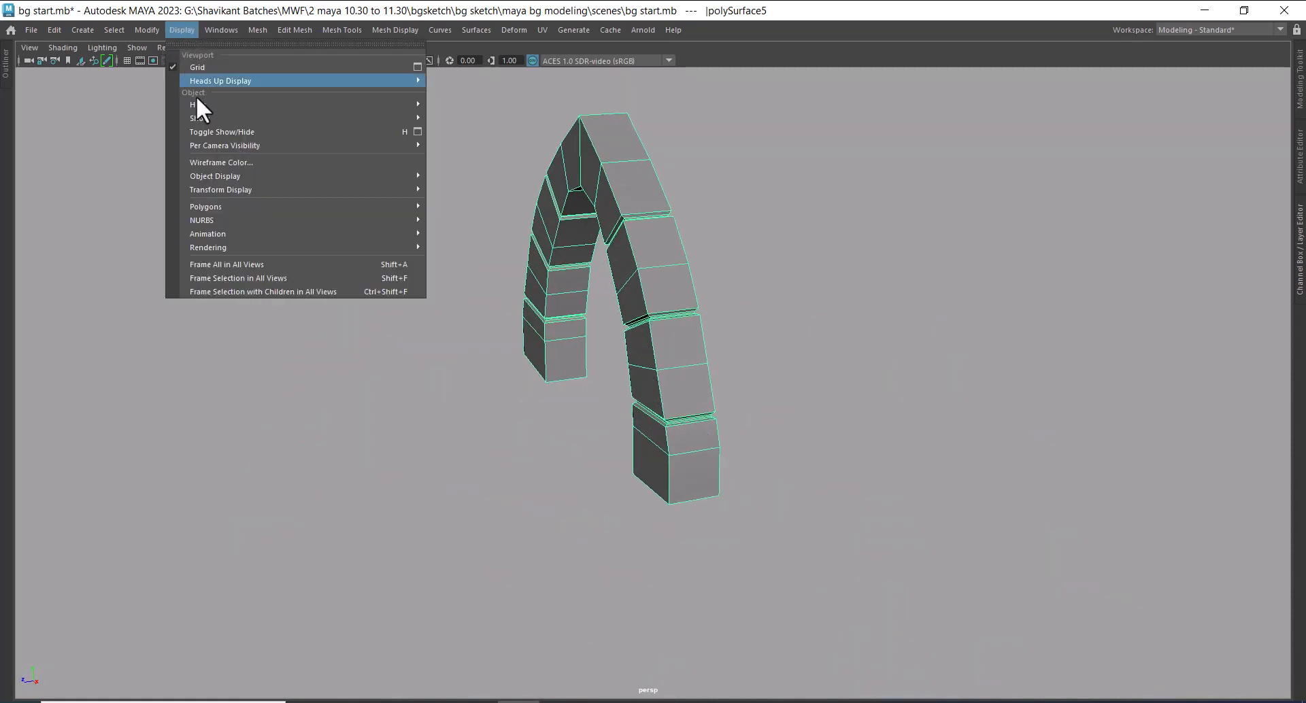
mouse_move(218, 120)
left_click(512, 184)
right_click_drag(1009, 482, 871, 326, "alt")
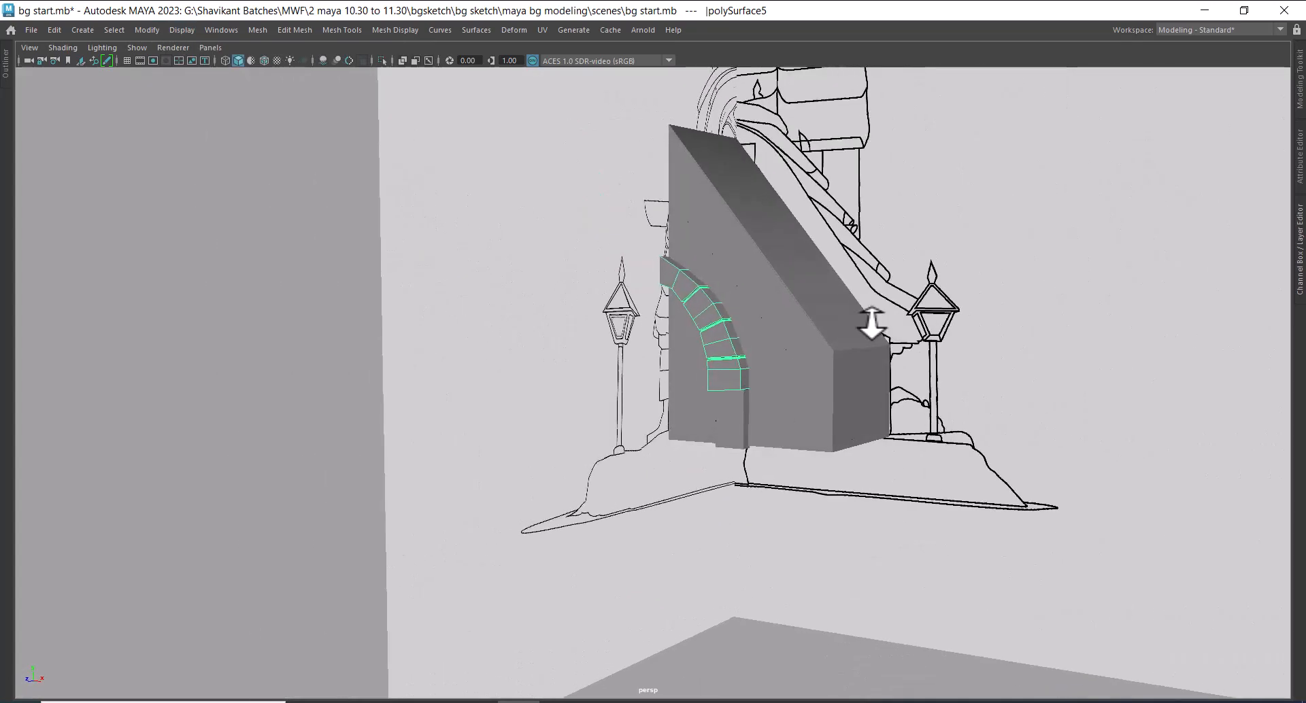
left_click_drag(871, 327, 979, 456, "alt")
right_click_drag(979, 456, 783, 358, "alt")
left_click_drag(783, 357, 812, 408, "alt")
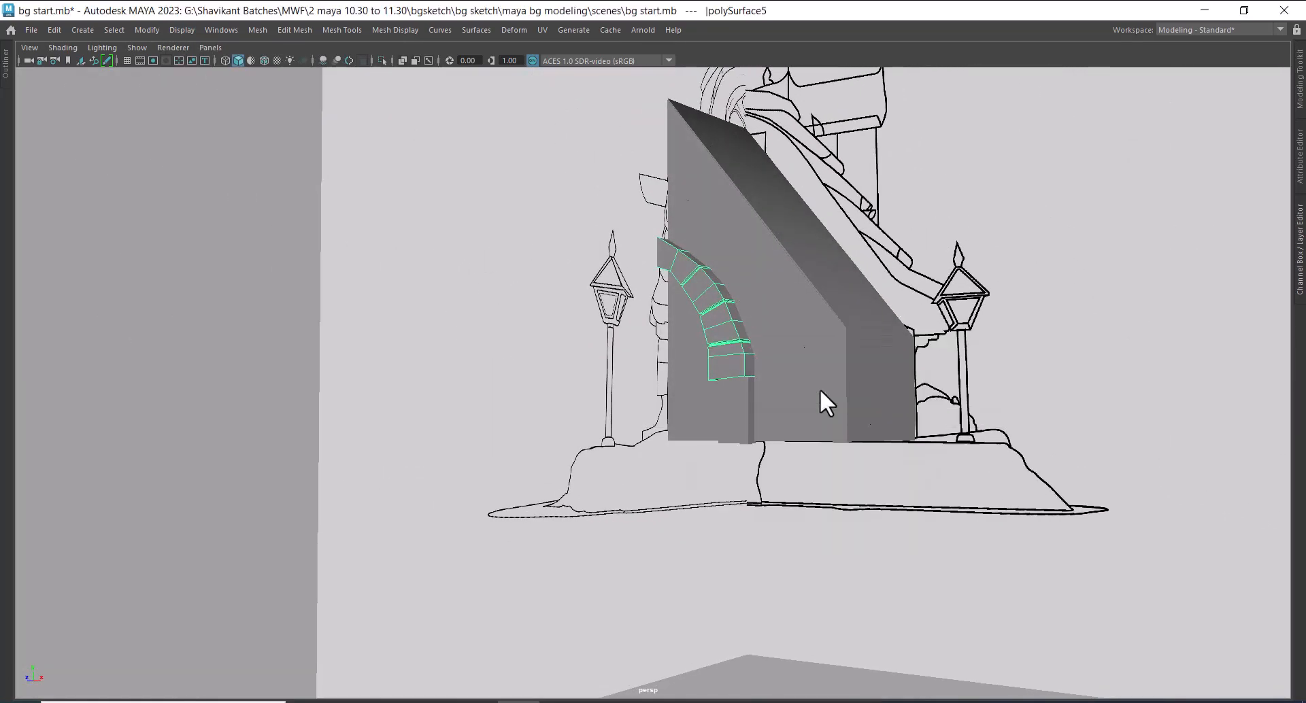
Create a polygon cylinder over the door in the front view, centred near the door's round window
key("space")
right_click_drag(381, 531, 391, 636, "alt")
middle_click_drag(391, 636, 481, 571, "alt")
right_click_drag(481, 571, 504, 572, "alt")
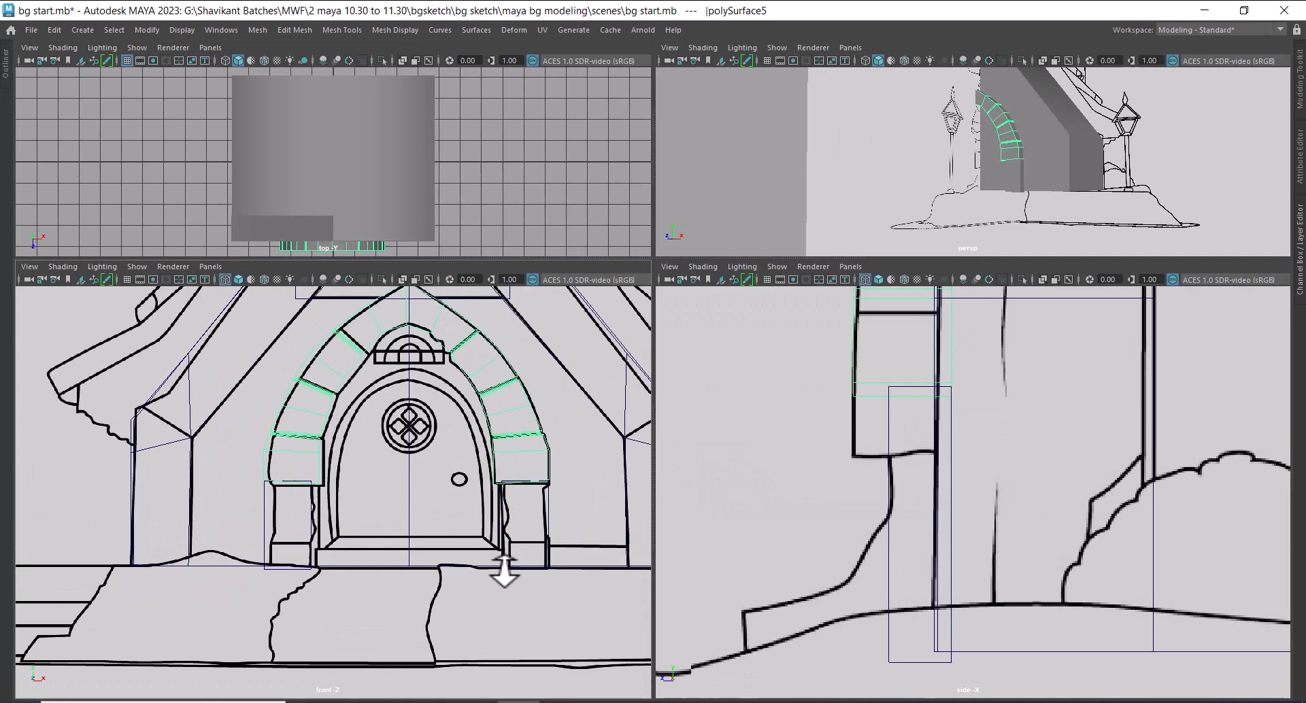
middle_click_drag(515, 488, 488, 484, "alt")
right_click_drag(488, 484, 504, 492, "alt")
key("space")
right_click_drag(843, 391, 736, 324, "alt")
middle_click_drag(736, 325, 671, 351, "alt")
right_click_drag(566, 354, 590, 370, "alt")
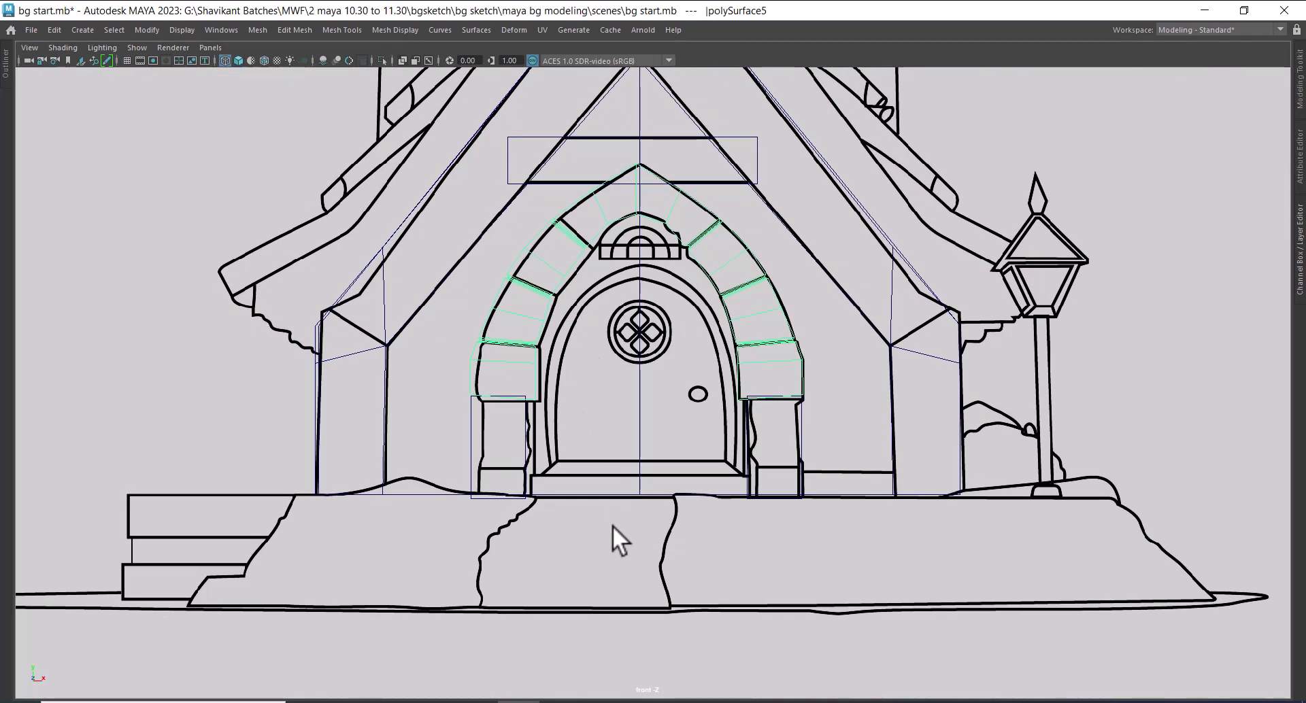
left_click(673, 438)
right_click_drag(614, 383, 537, 388, "shift")
left_click_drag(636, 365, 674, 409)
right_click_drag(674, 409, 678, 394, "alt")
middle_click_drag(678, 394, 667, 349, "alt")
Delete the lower half of the cylinder's faces, keeping the half that follows the door's curved top
right_click_drag(608, 214, 605, 246)
left_click_drag(775, 286, 239, 508)
key("Delete")
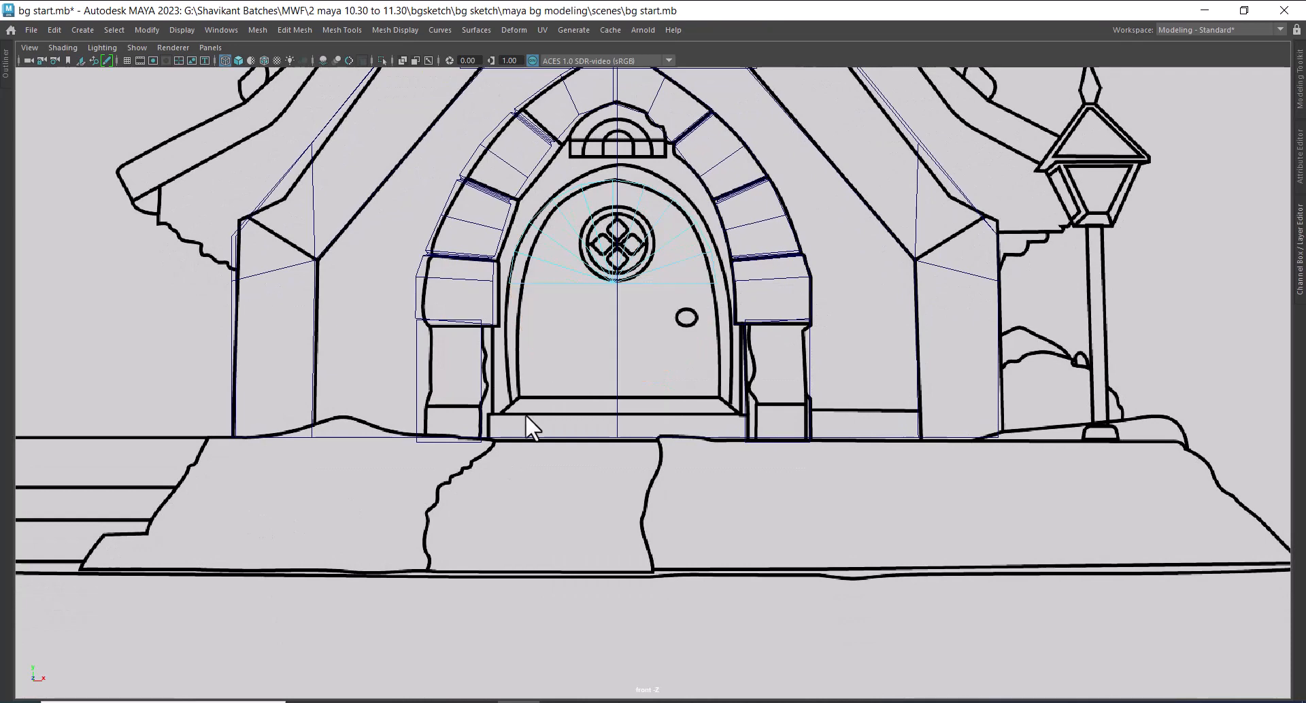
right_click_drag(620, 212, 733, 149)
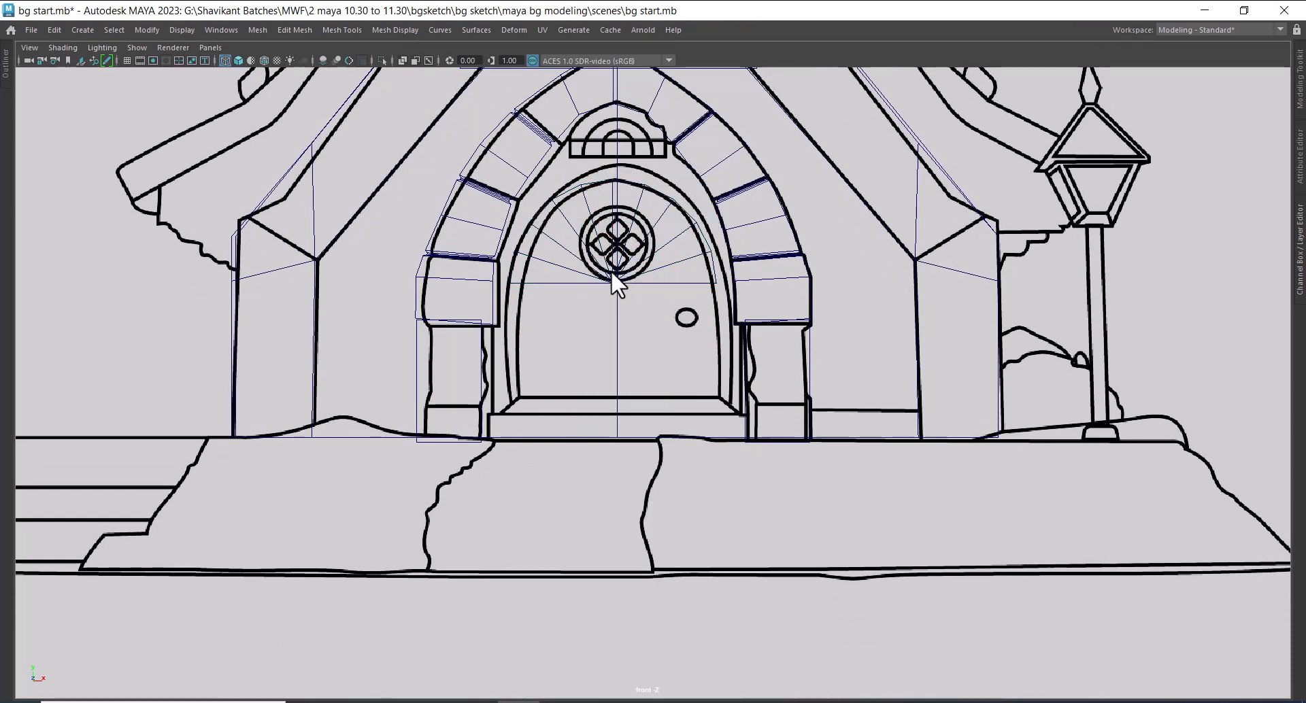
Move the half cylinder along its depth in the side view until it stands in front of the door arch
key("space")
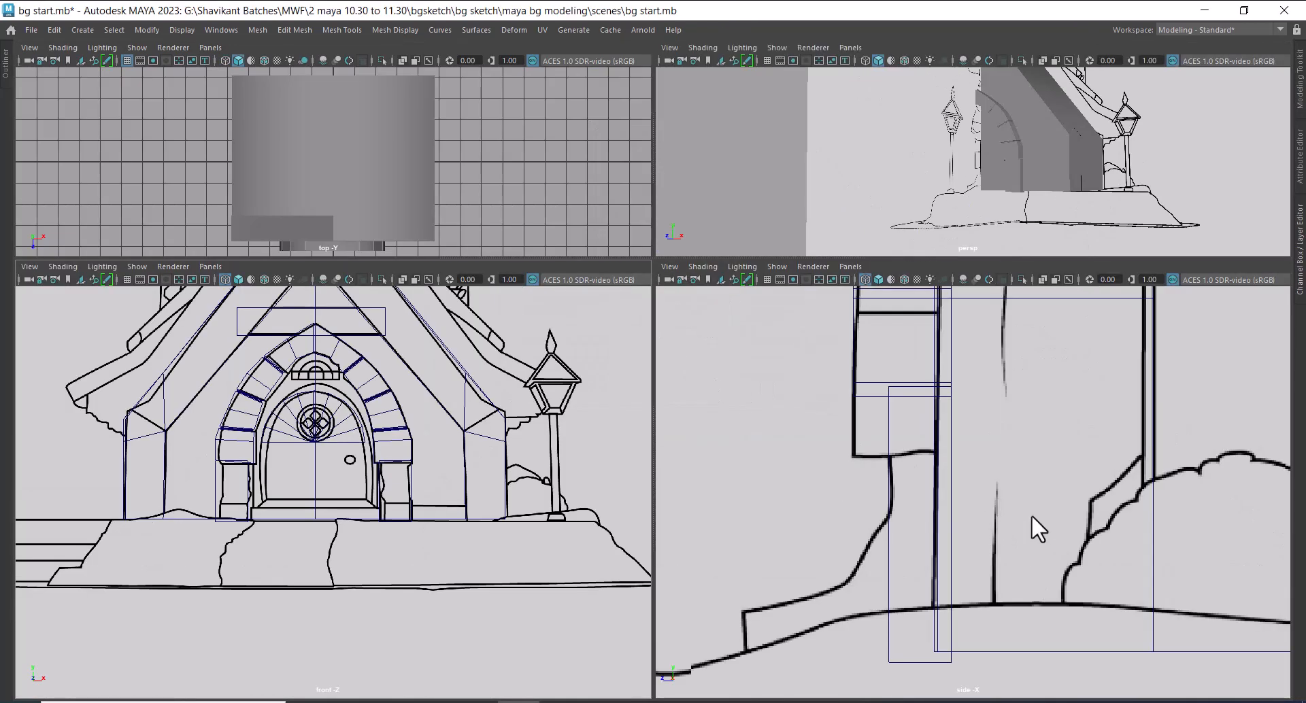
scroll(1031, 529, "down", 5)
left_click(320, 436)
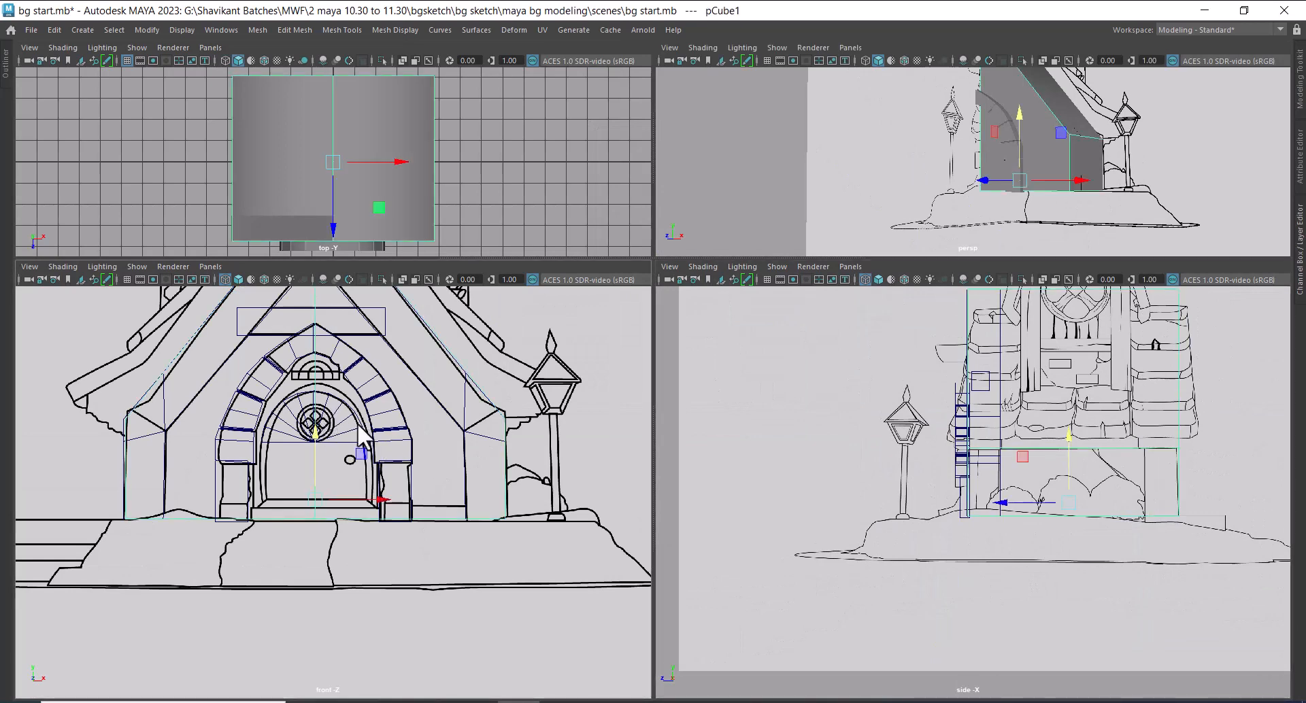
left_click(343, 423)
right_click_drag(1097, 466, 1149, 611, "alt")
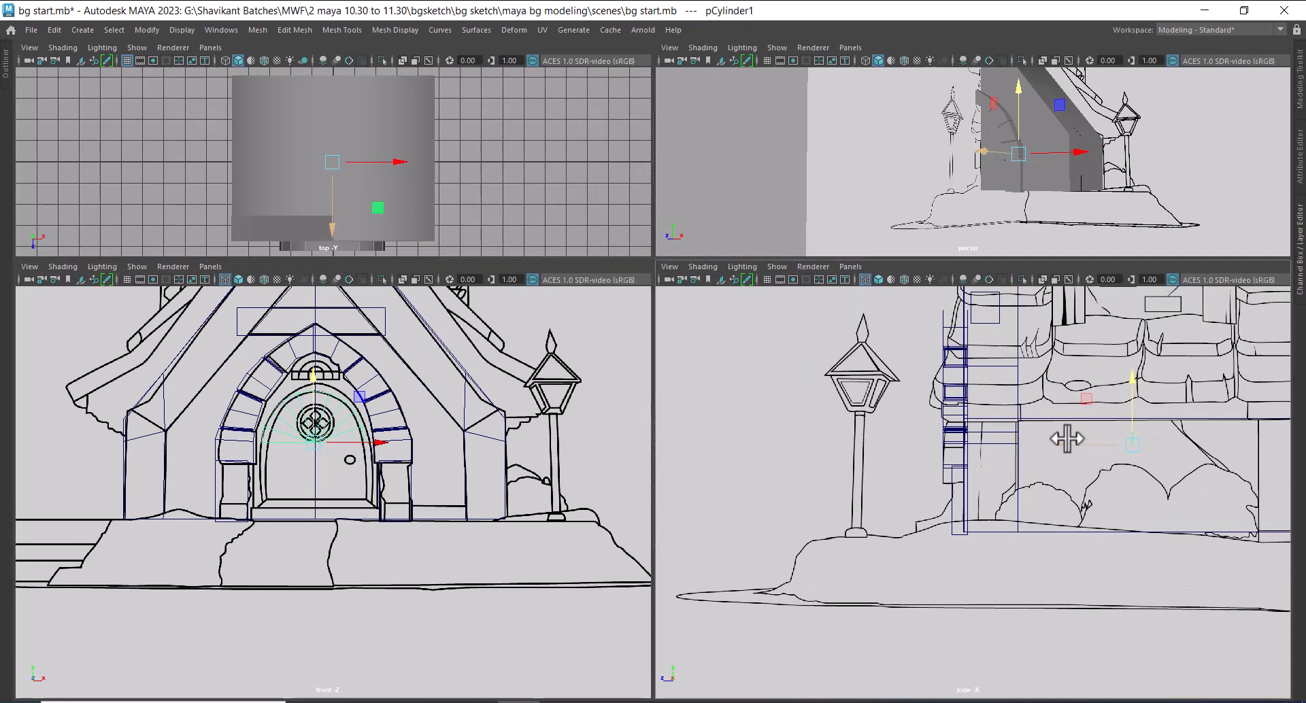
left_click_drag(1067, 442, 904, 441)
right_click_drag(914, 449, 1214, 629, "alt")
middle_click_drag(910, 388, 918, 598, "alt")
right_click_drag(906, 537, 933, 535, "alt")
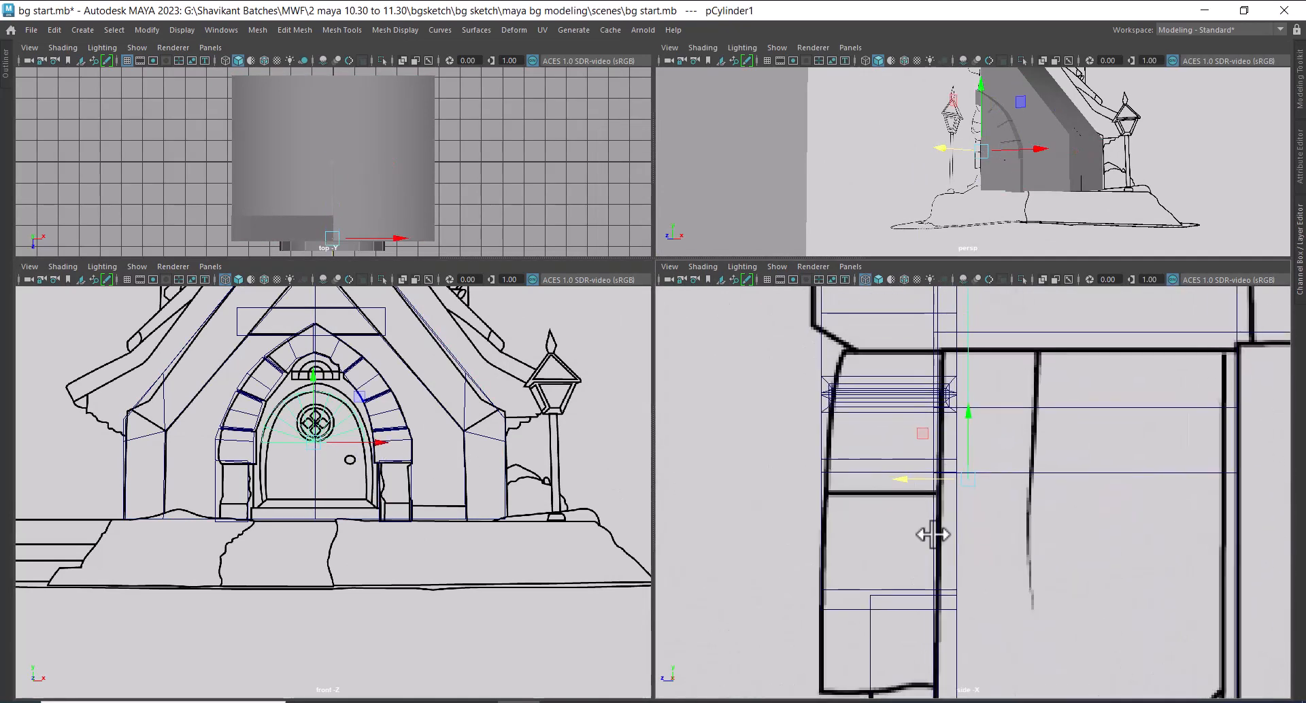
left_click_drag(920, 480, 714, 495)
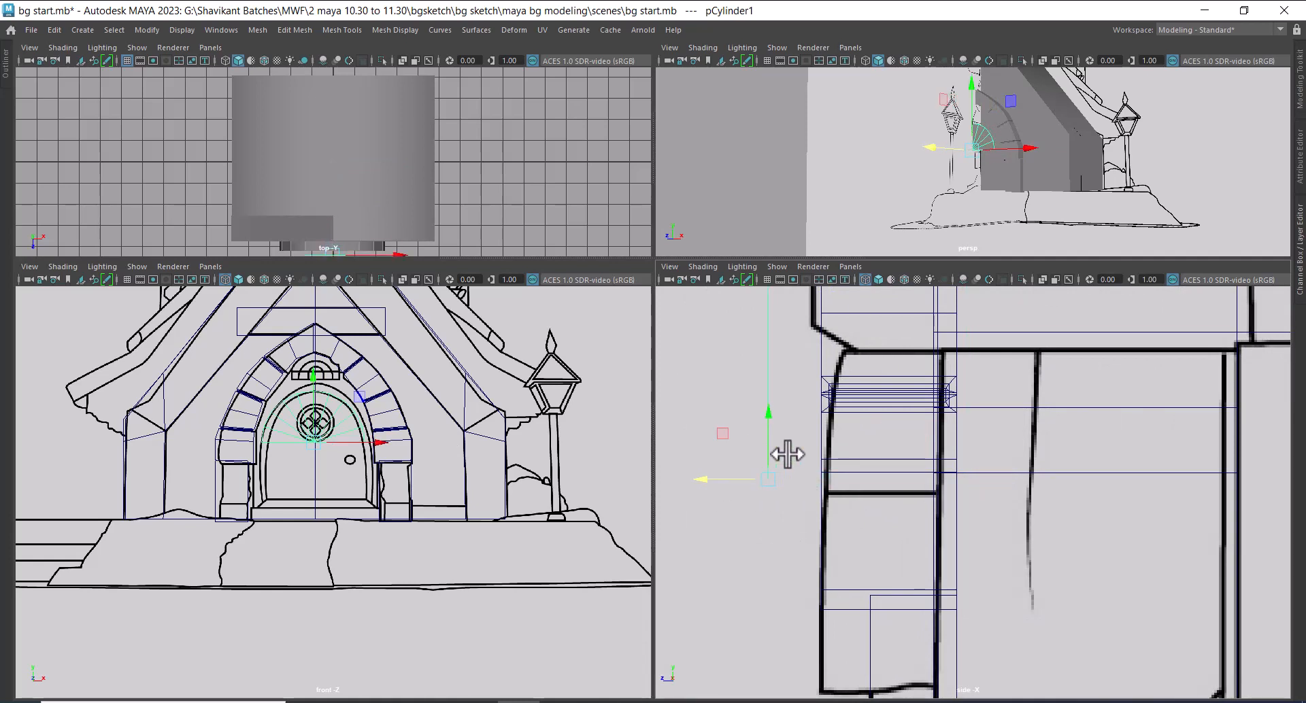
Undo the half cylinder's moves, the face deletion and the cylinder's creation
key("ctrl+z")
key("ctrl+z")
key("ctrl+z")
key("ctrl+z")
key("ctrl+z")
key("ctrl+z")
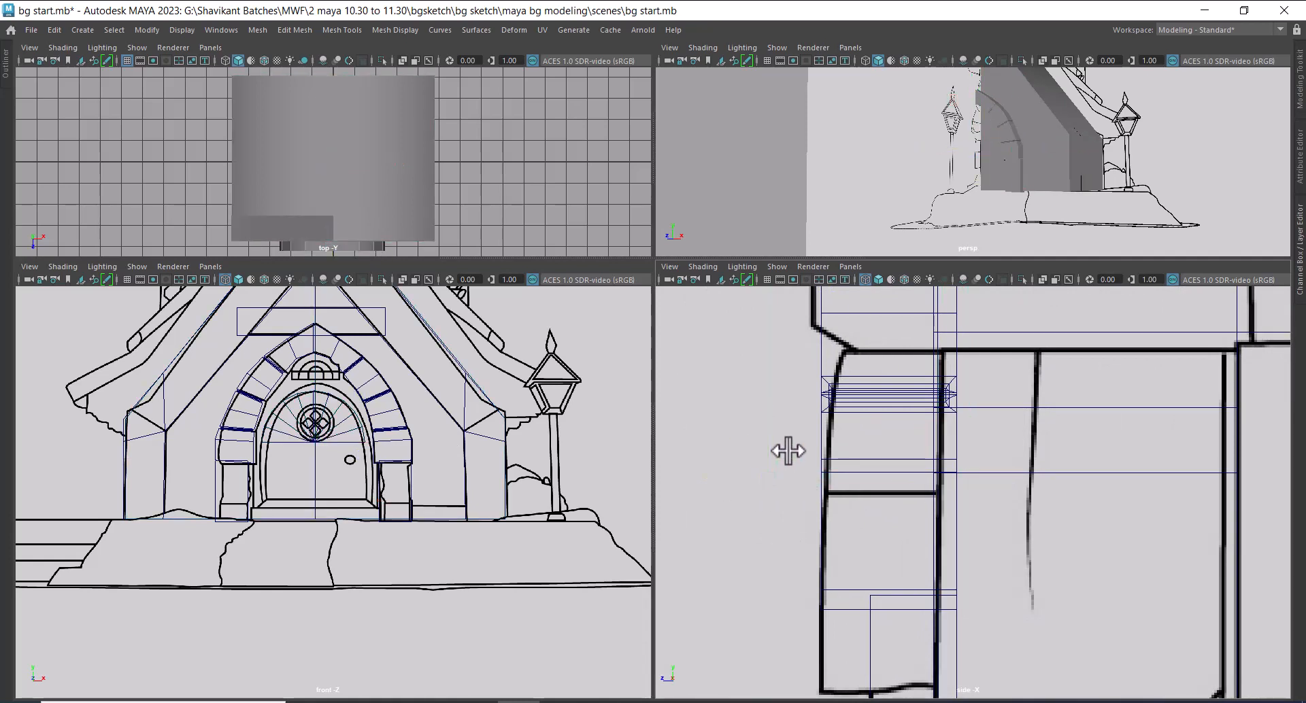
key("ctrl+z")
key("ctrl+z")
key("ctrl+z")
key("ctrl+z")
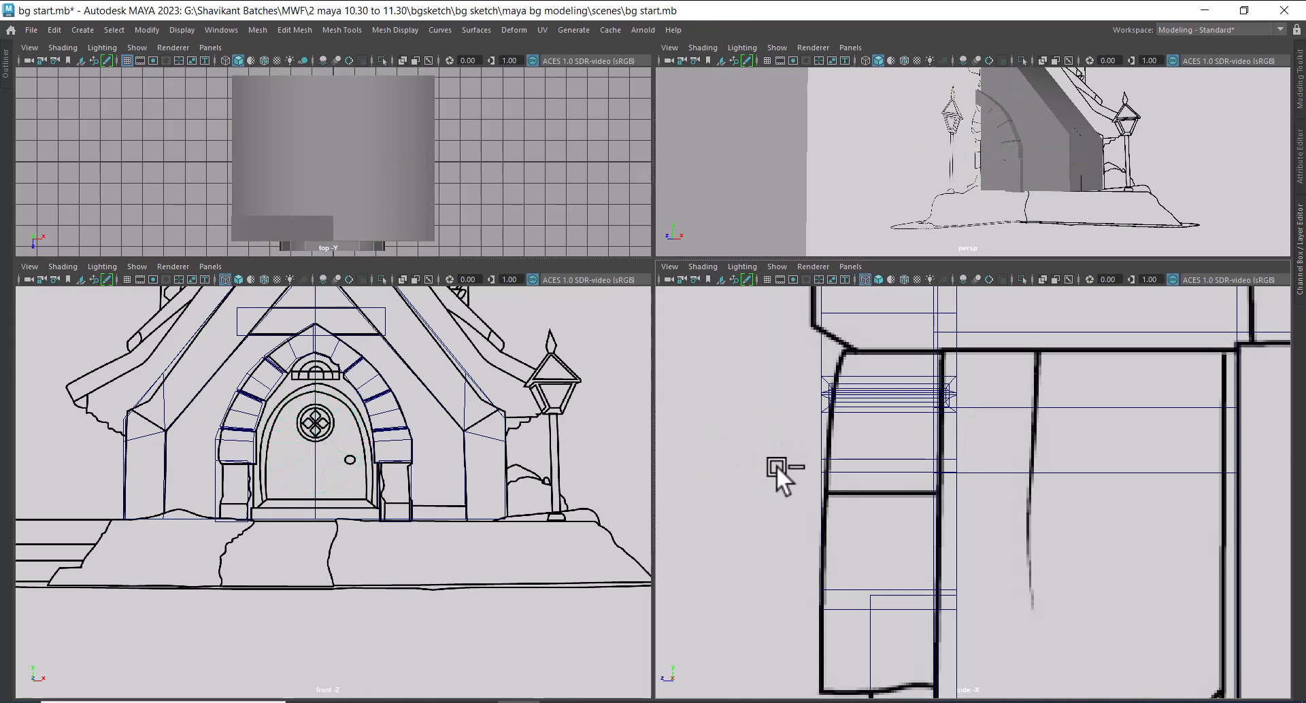
Create a polygon cylinder in the front view, centred on the door's round window and slightly wider than the door, with some depth
scroll(402, 533, "up", 3)
right_click(374, 544, "shift")
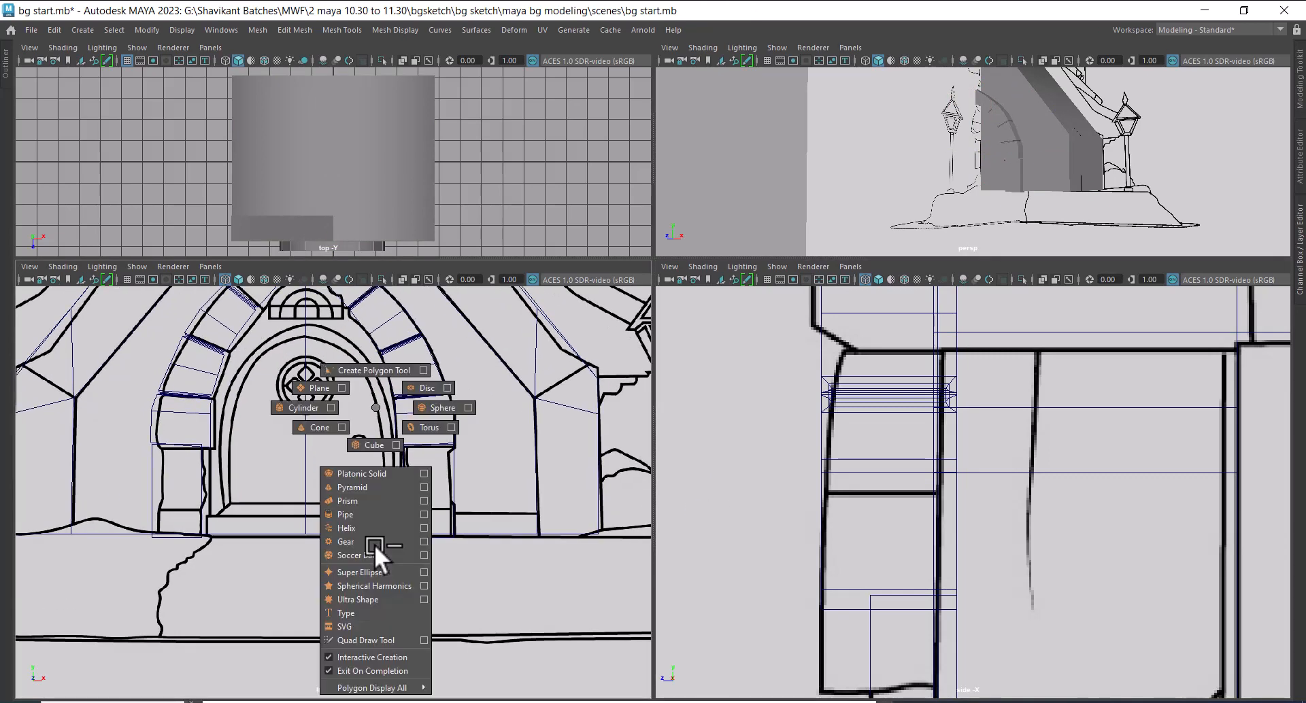
left_click(303, 407)
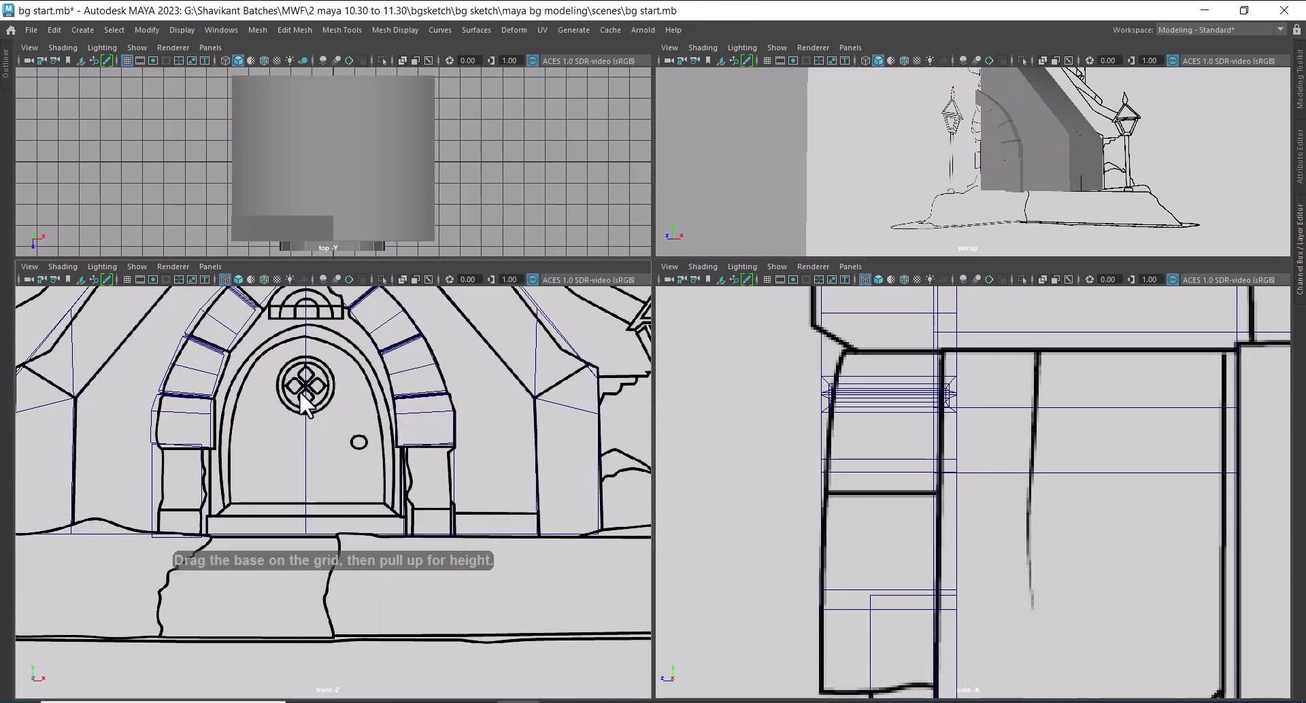
left_click_drag(304, 391, 333, 476)
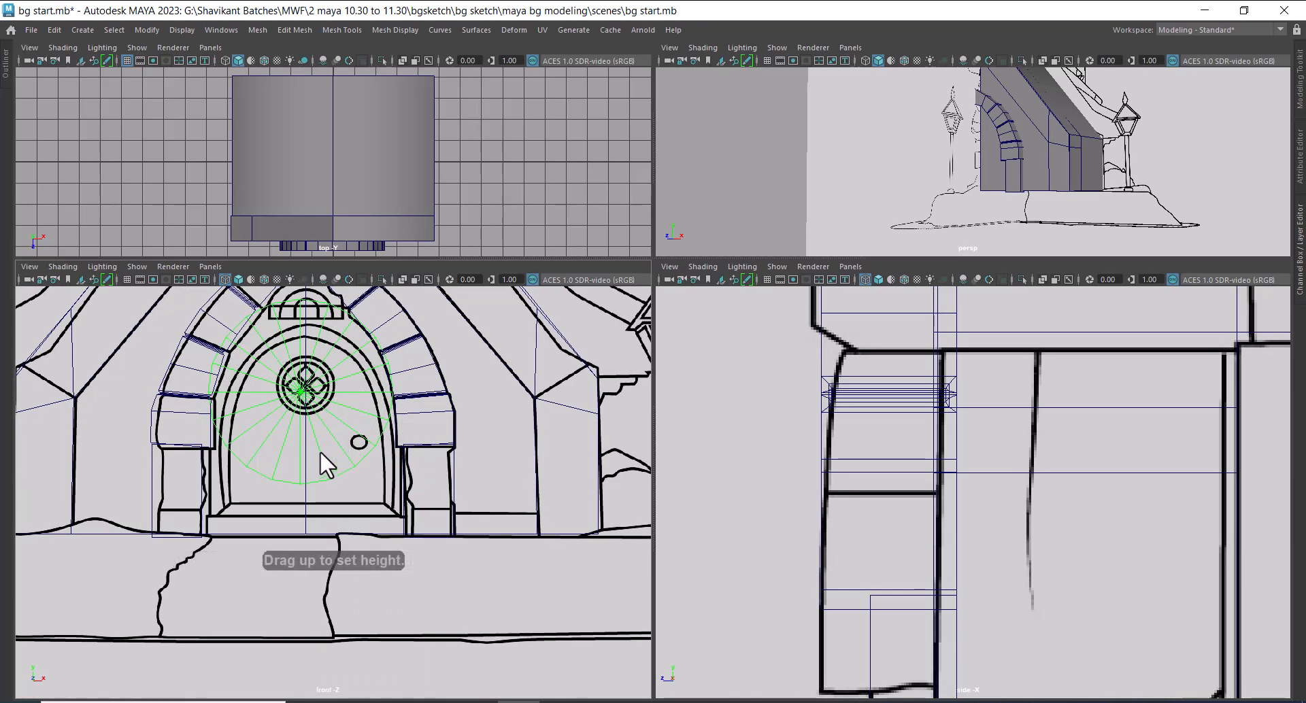
left_click_drag(362, 402, 366, 402)
Move the cylinder forward in the side view to the house's front wall, just behind the door arch
scroll(979, 497, "down", 8)
middle_click_drag(994, 488, 931, 484, "alt")
right_click_drag(932, 485, 1009, 626, "alt")
left_click_drag(887, 476, 845, 482)
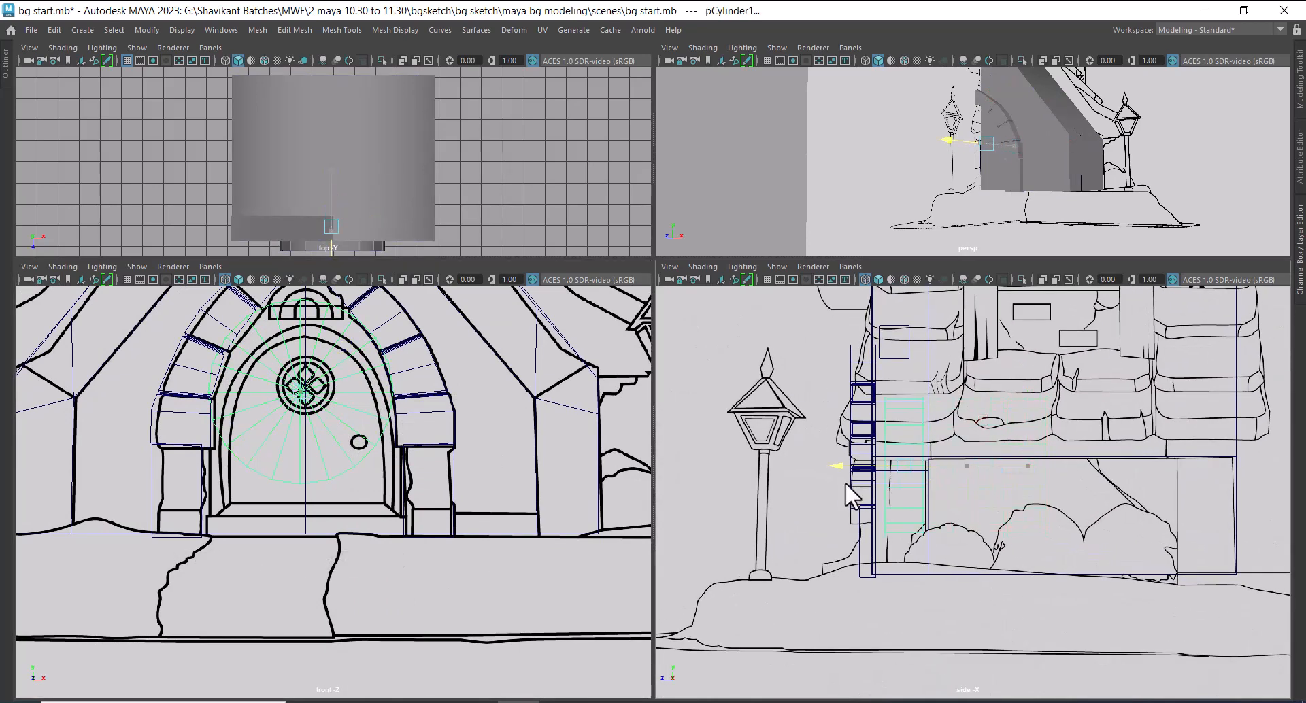
Delete the lower half of the new cylinder's faces in the front view
scroll(293, 451, "up", 2)
middle_click_drag(297, 453, 328, 493, "alt")
right_click(297, 389)
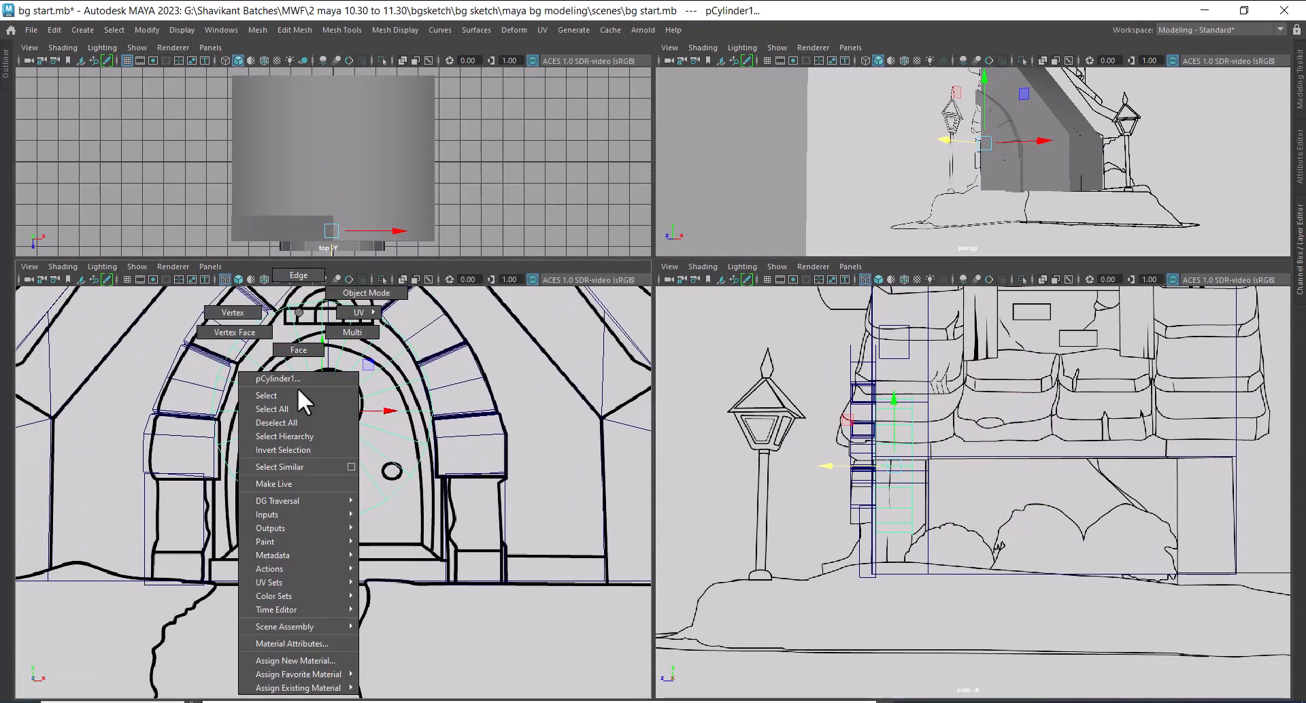
left_click(299, 349)
left_click_drag(307, 566, 197, 446)
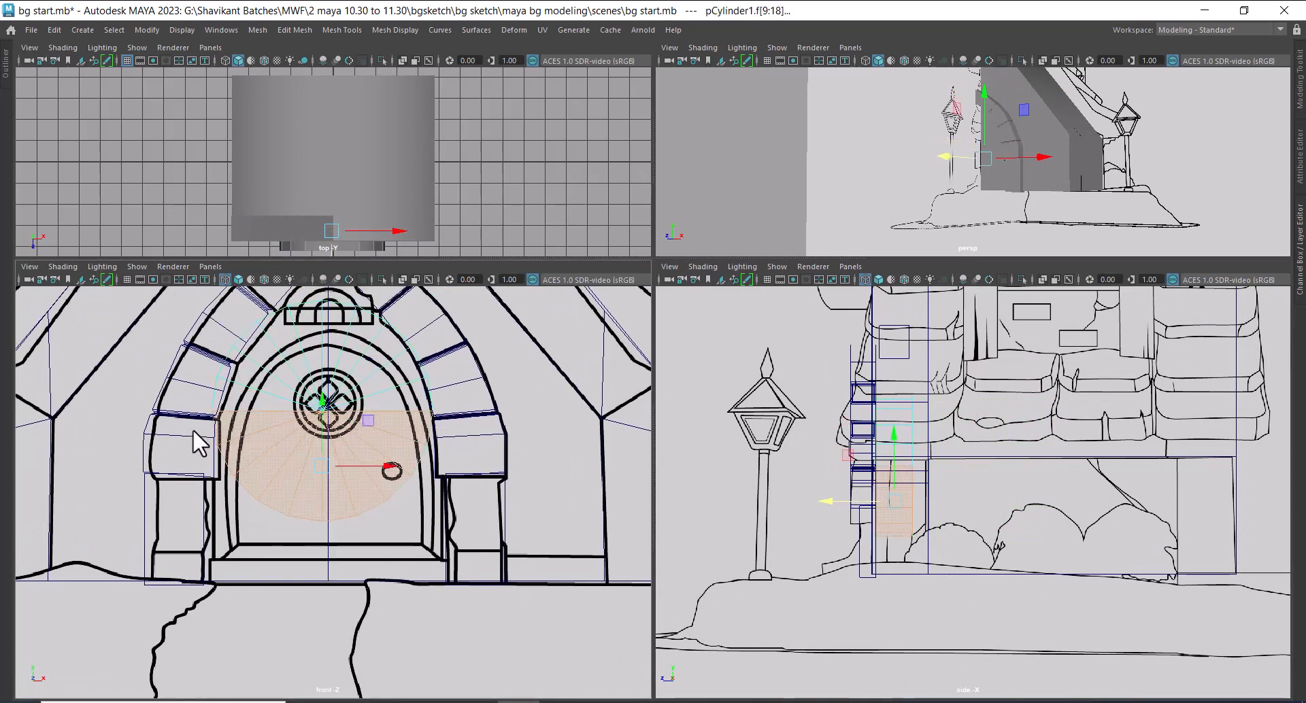
key("Delete")
Align the half cylinder's front with the house wall in the side view, and lower it to match the door's arch
right_click_drag(323, 381, 336, 274)
left_click(368, 372)
left_click(339, 405)
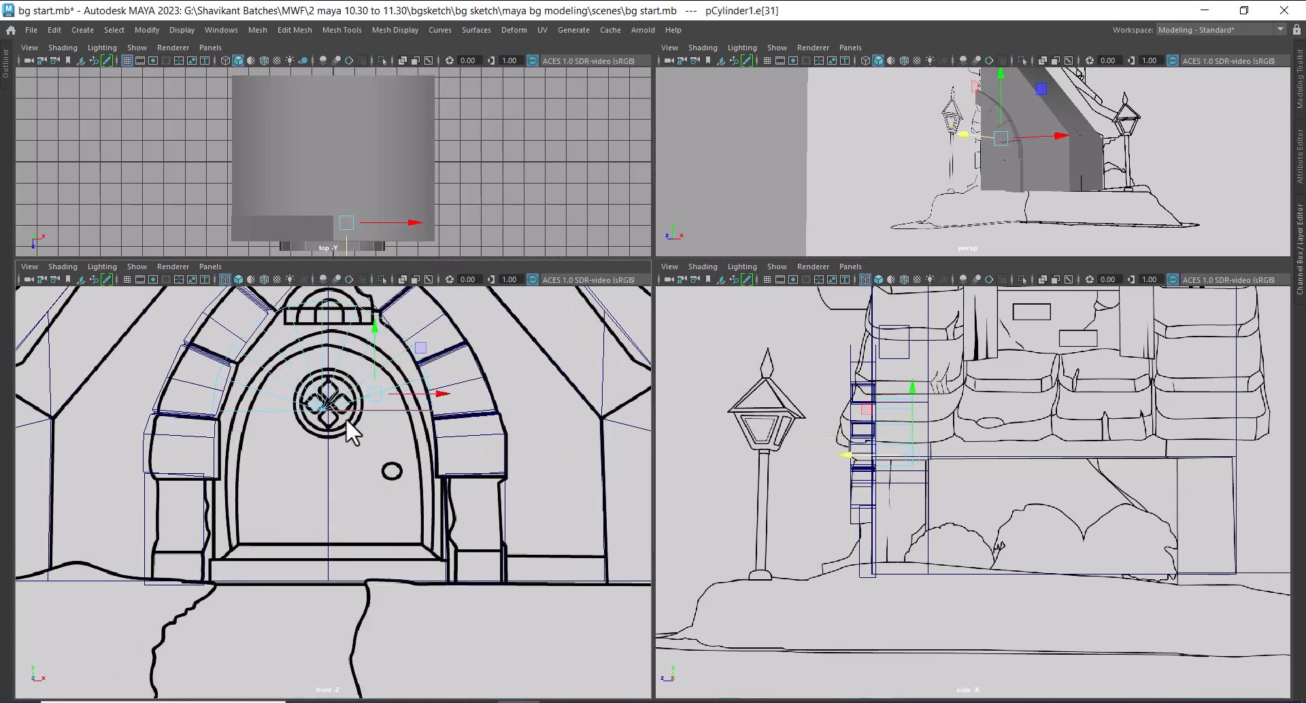
right_click_drag(300, 381, 414, 275)
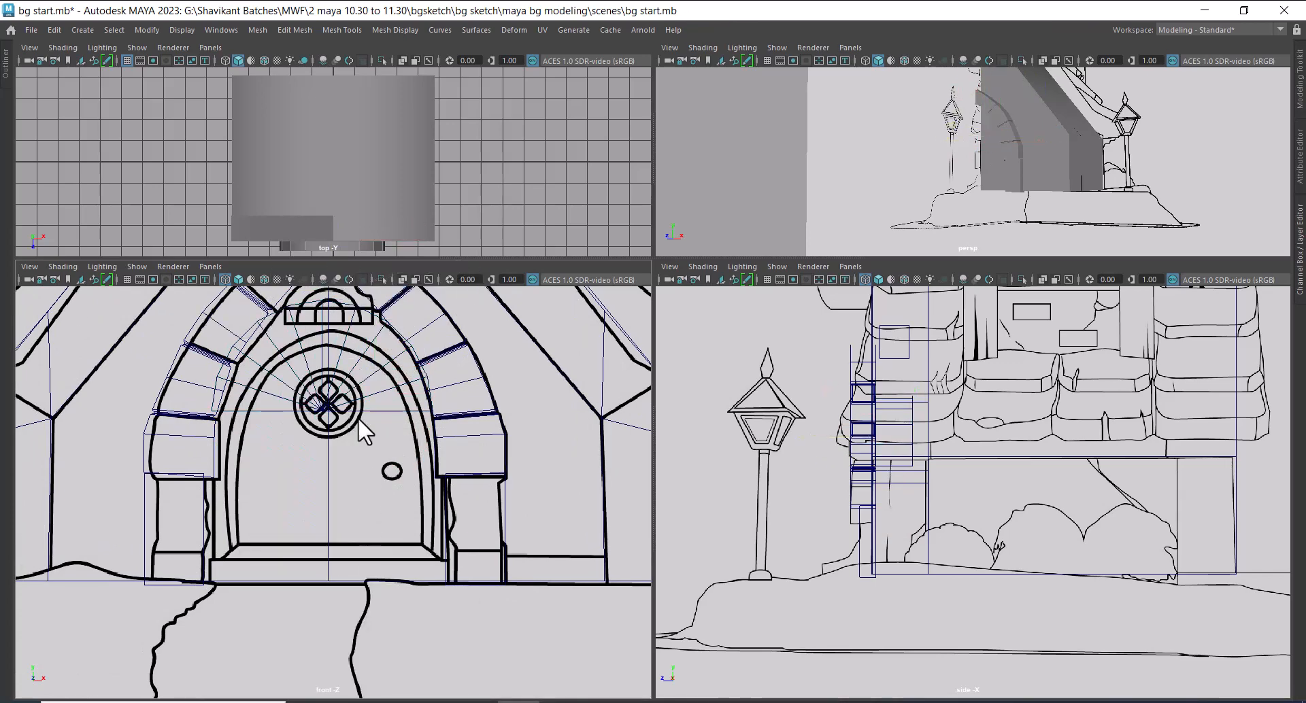
left_click(373, 449)
scroll(811, 463, "up", 4)
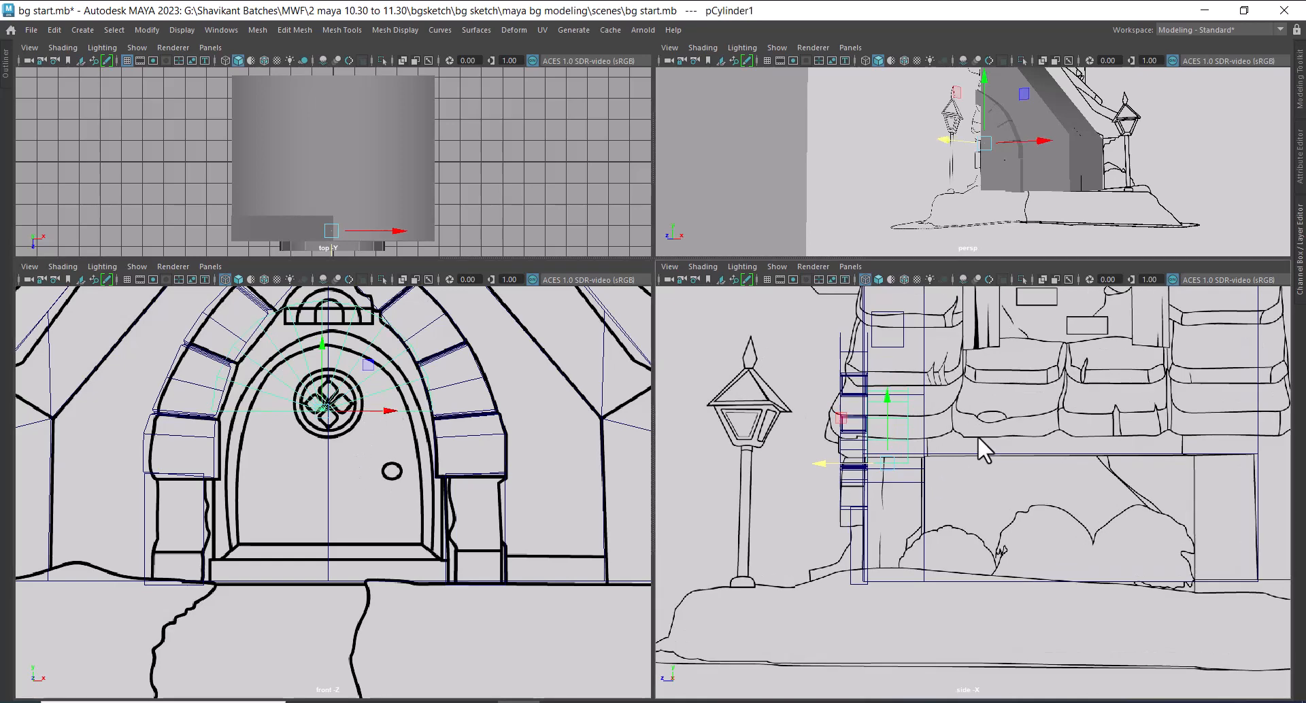
left_click_drag(764, 445, 759, 446)
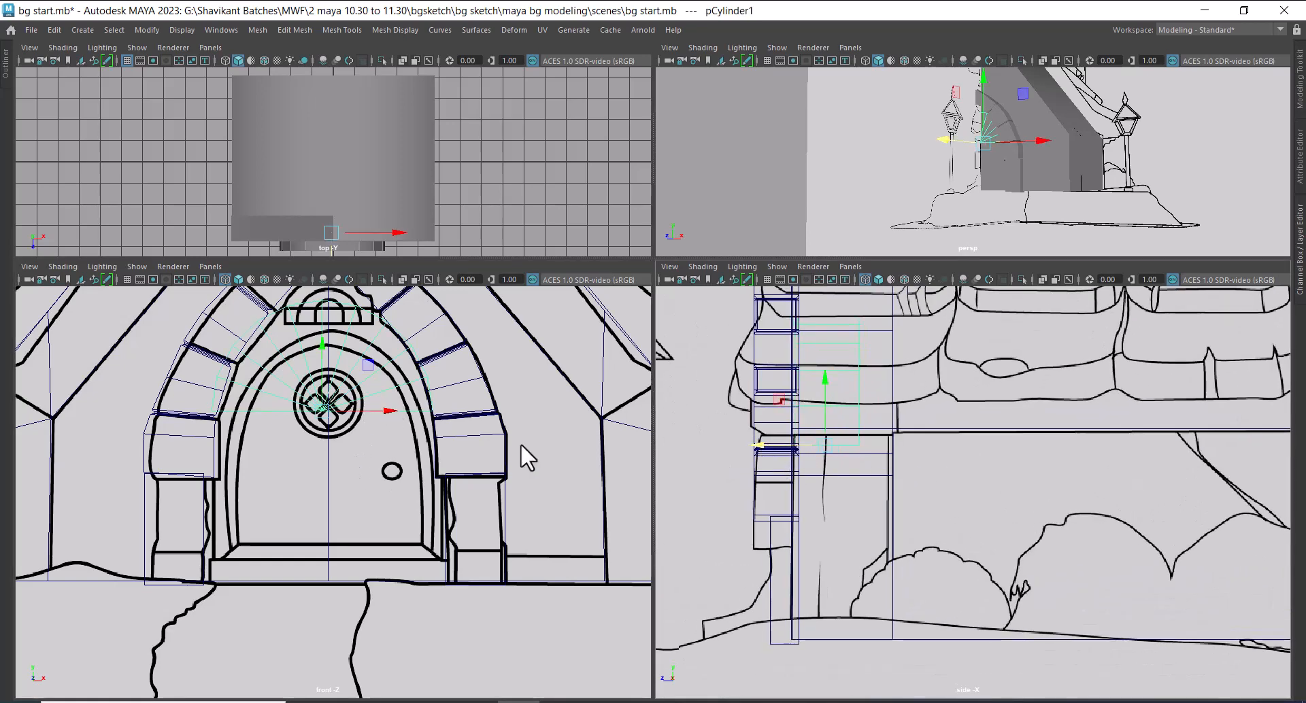
scroll(431, 524, "up", 5)
left_click_drag(374, 468, 385, 505)
scroll(379, 495, "up", 2)
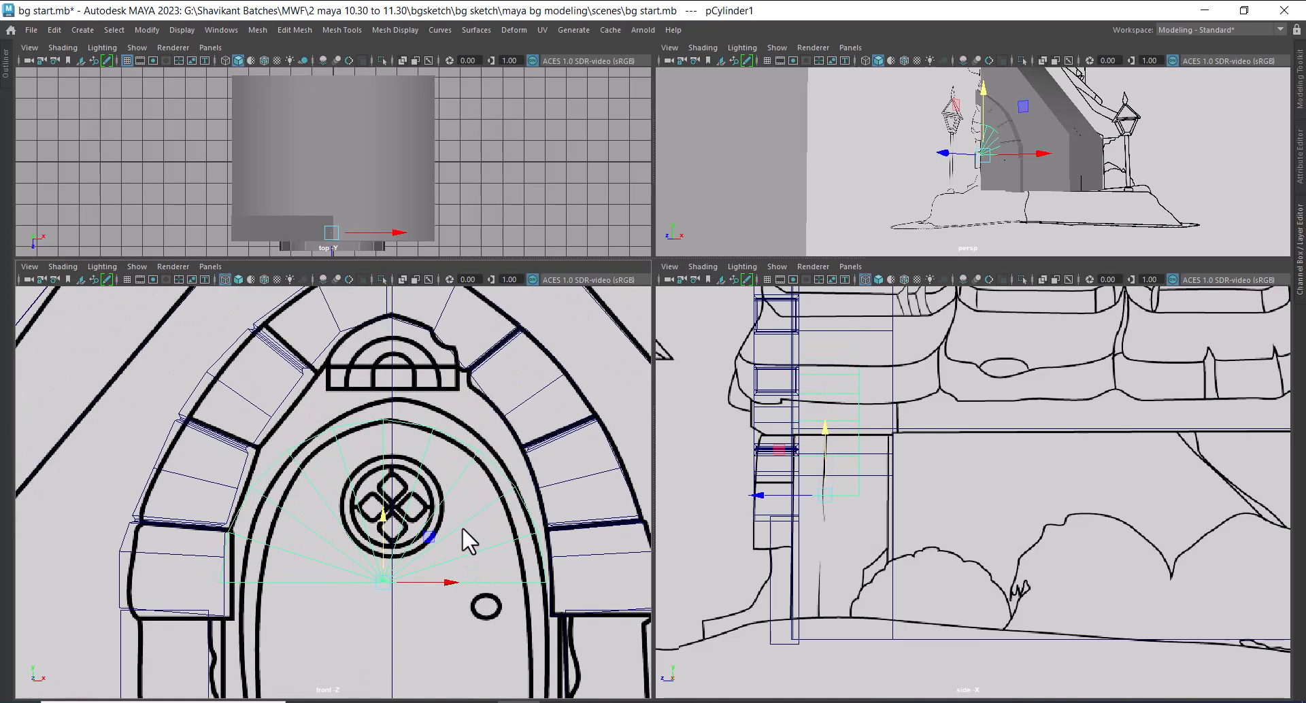
Shift the half cylinder sideways in the front view to centre it on the door
key("ctrl+space")
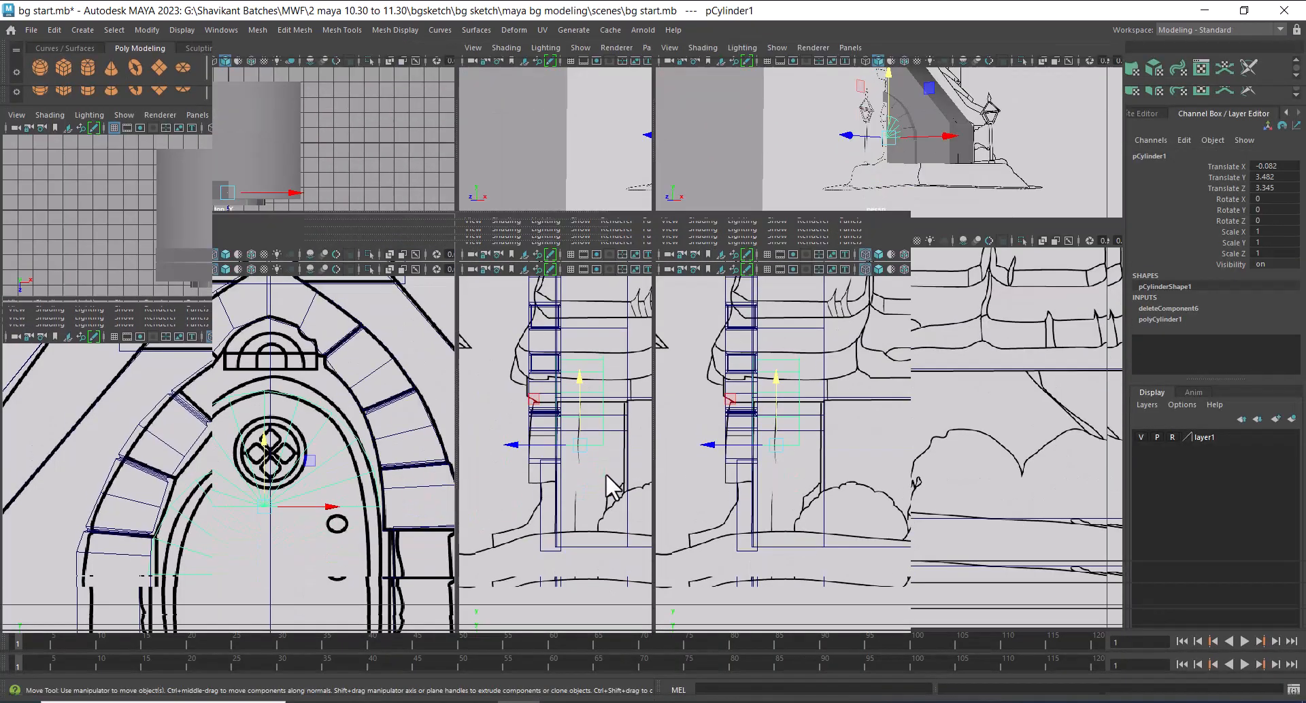
key("ctrl+space")
key("space")
scroll(879, 449, "down", 3)
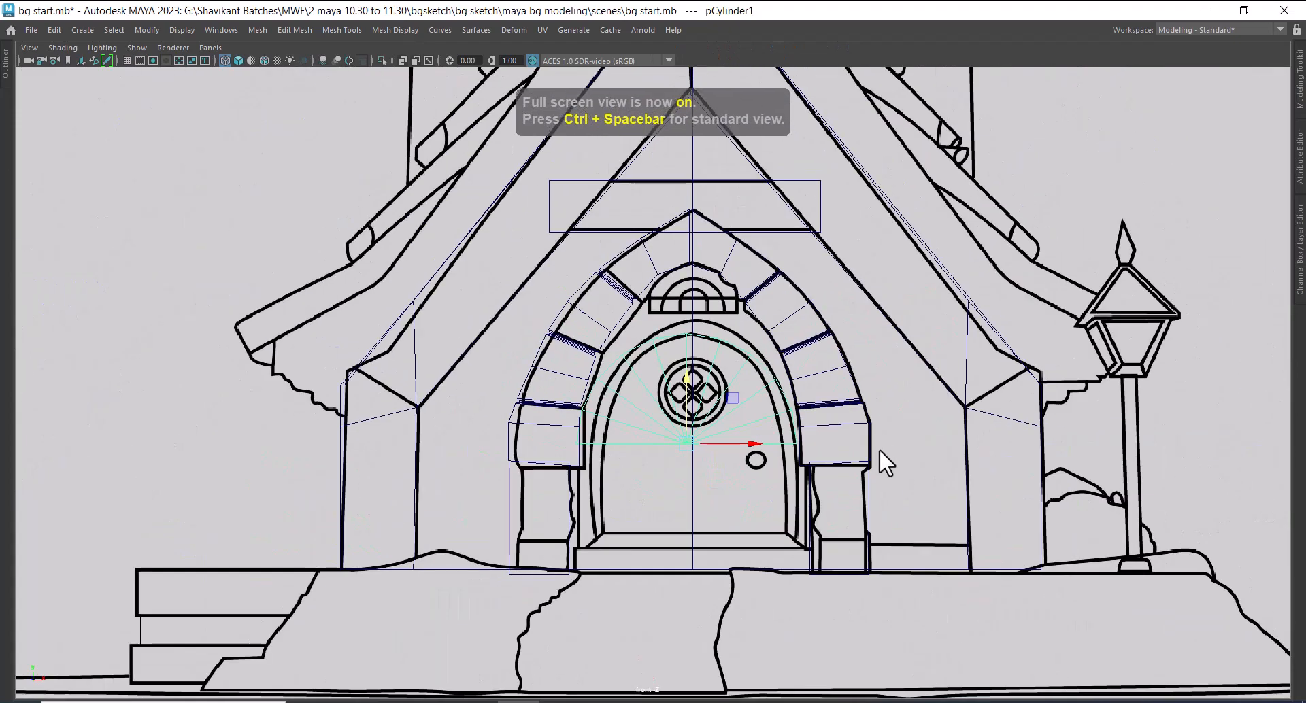
scroll(854, 594, "up", 5)
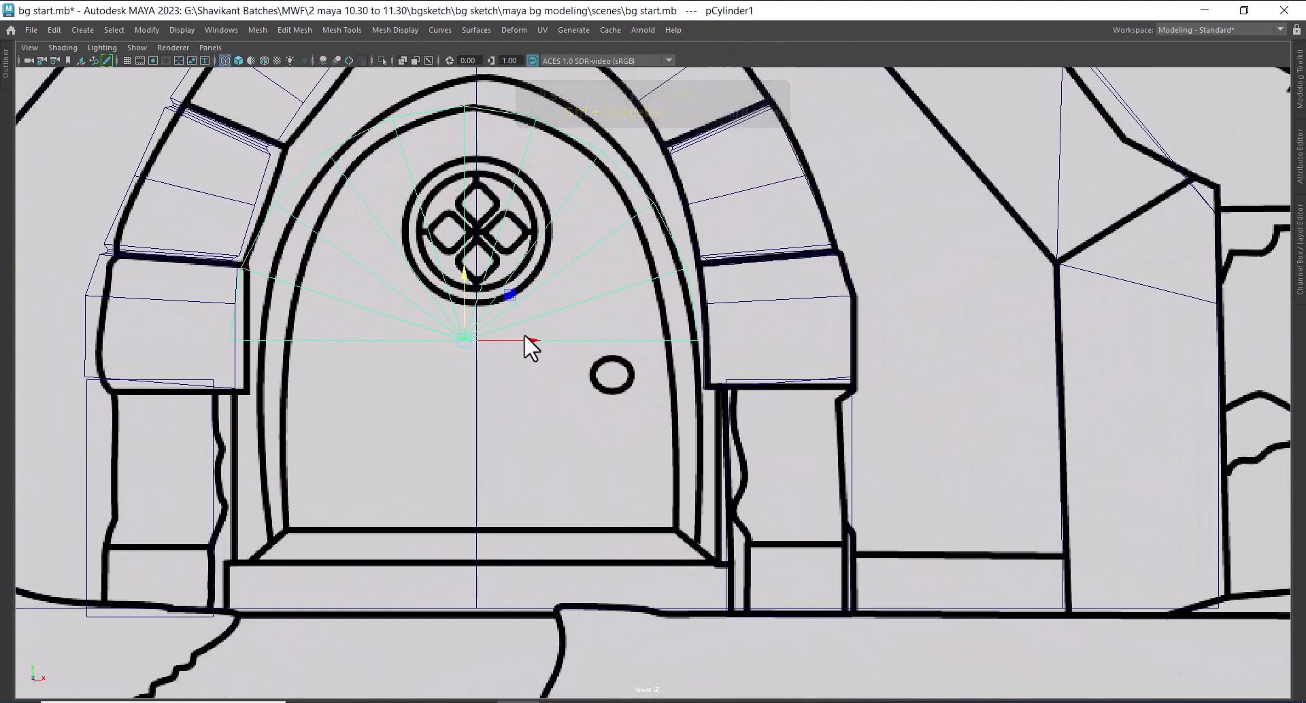
left_click_drag(528, 342, 540, 349)
scroll(517, 334, "up", 1)
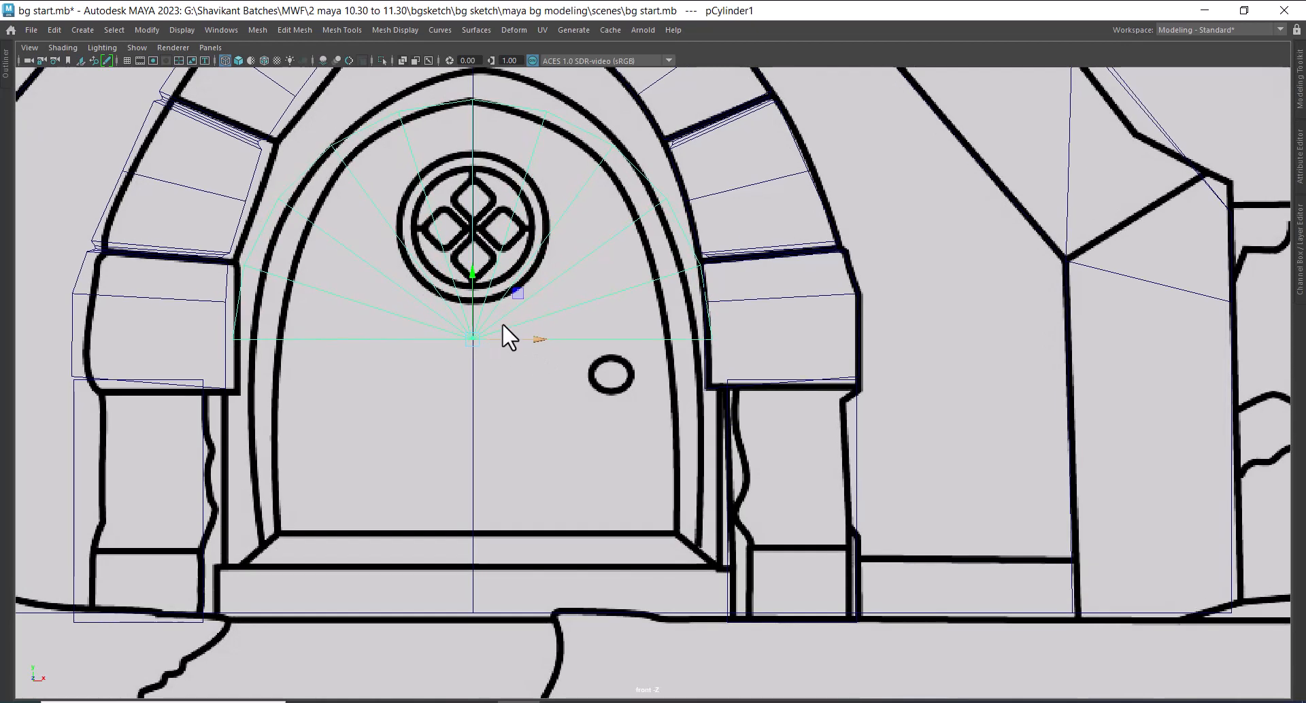
scroll(492, 438, "up", 1)
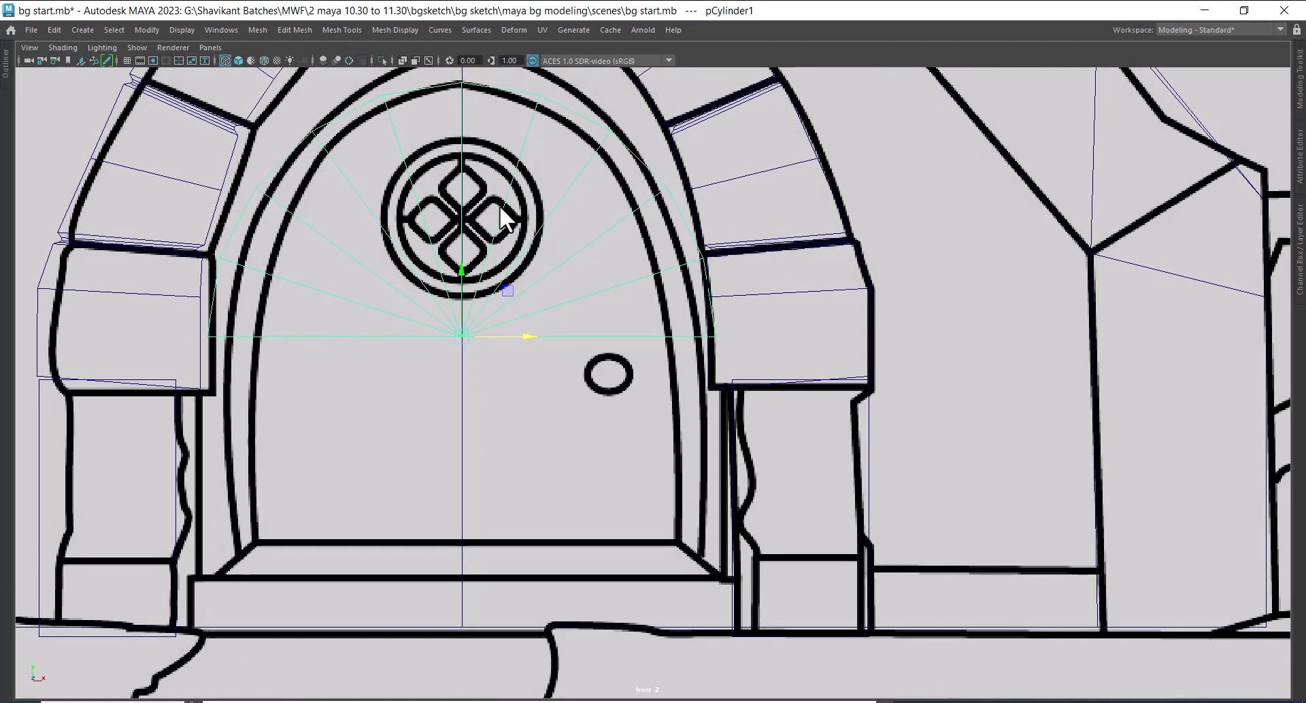
Extrude the half cylinder's bottom edges straight down to the bottom of the sketched door
right_click_drag(500, 207, 500, 167)
left_click_drag(153, 427, 63, 438)
left_click_drag(905, 177, 44, 318, "ctrl")
key("space")
key("space")
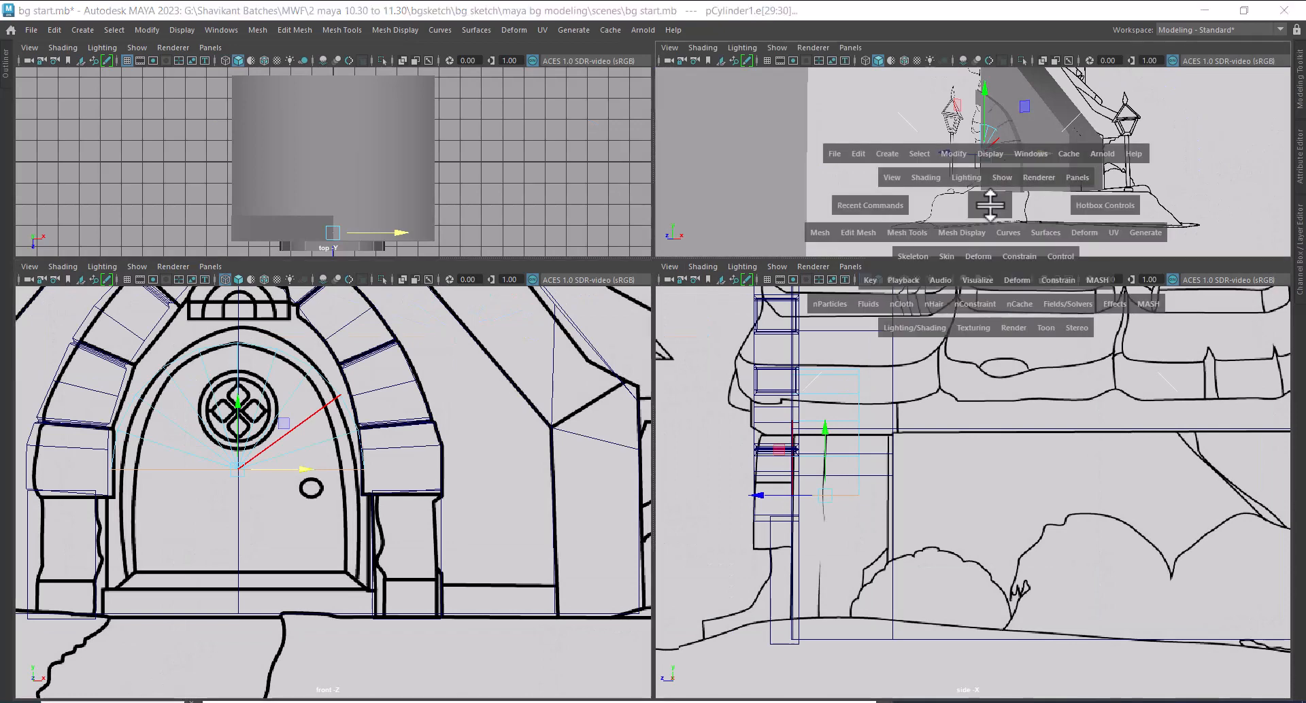
key("space")
key("space")
left_click_drag(981, 136, 1057, 166, "alt")
scroll(387, 469, "up", 2)
left_click_drag(225, 401, 218, 516, "shift")
left_click_drag(1042, 95, 1014, 150, "alt")
right_click_drag(1014, 149, 1071, 51)
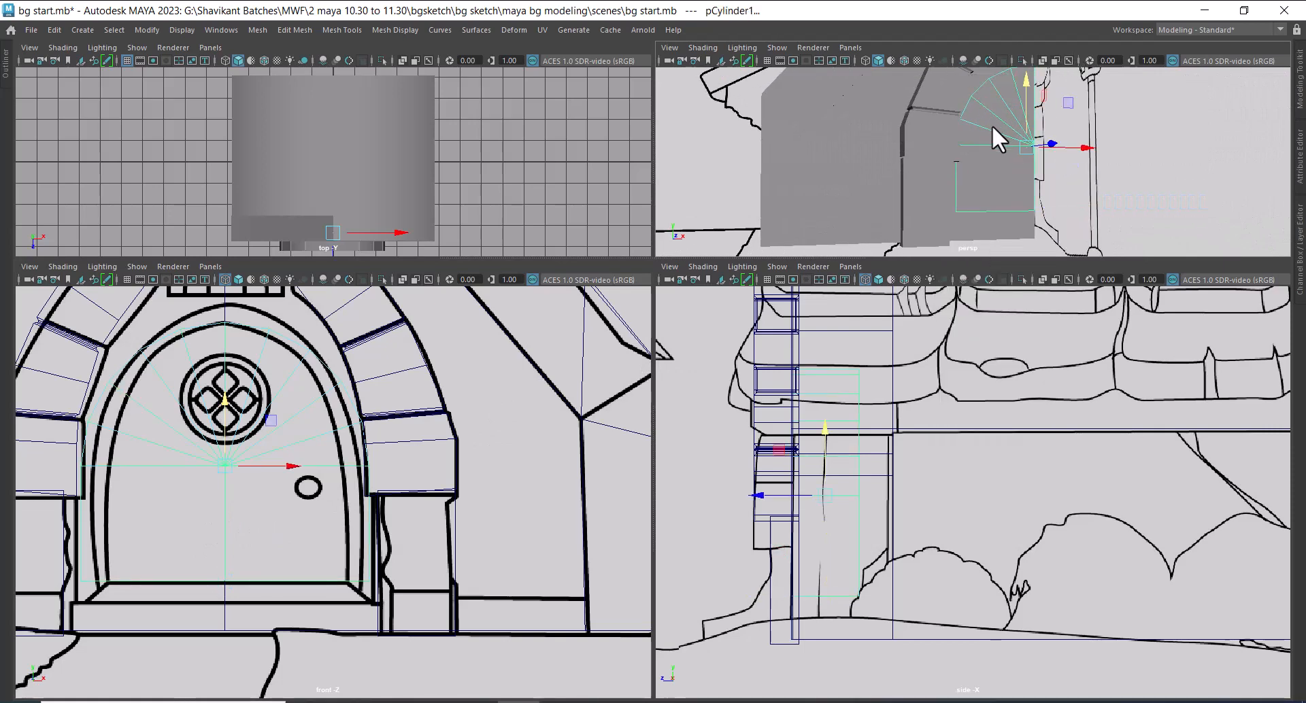
Isolate the door shape, scale it much thinner in depth, and bring the hidden objects back
key("alt+h")
left_click_drag(956, 175, 860, 183, "alt")
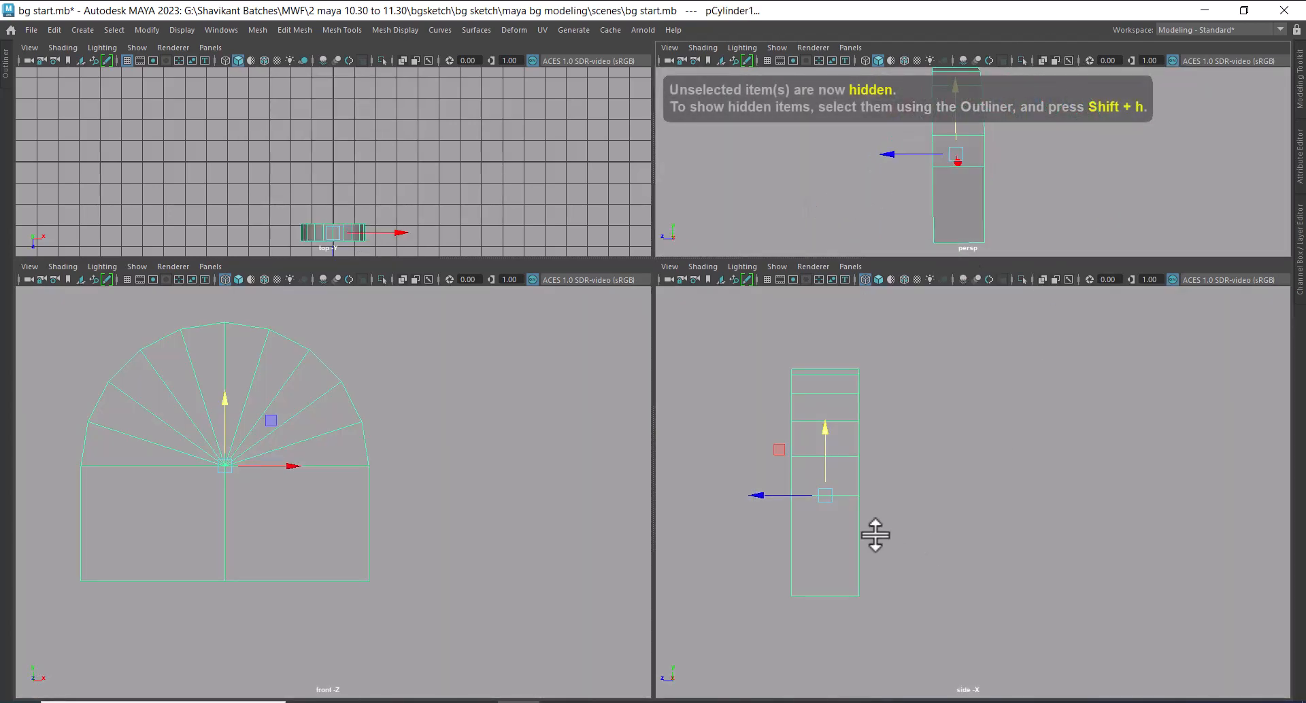
key("r")
left_click_drag(768, 494, 810, 500)
left_click_drag(989, 240, 1063, 168, "alt")
right_click_drag(1008, 124, 1082, 108)
left_click(1133, 141)
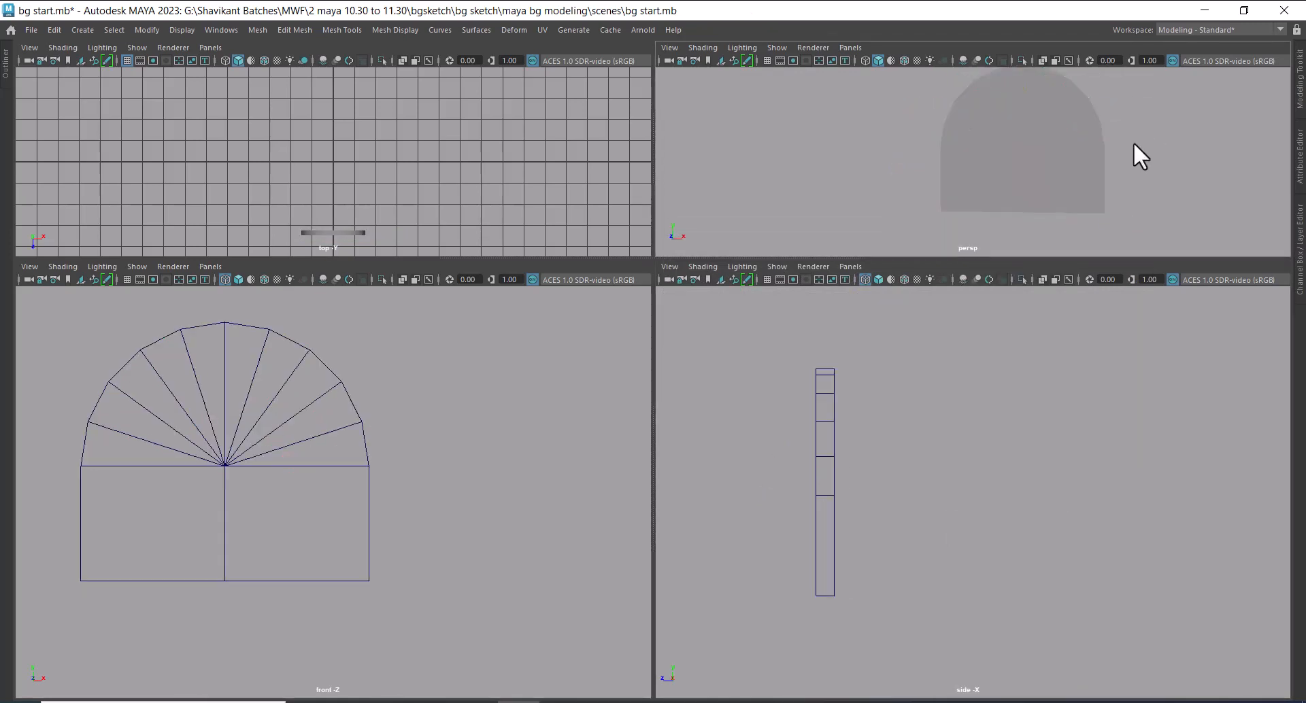
left_click(1074, 165)
scroll(356, 454, "up", 1)
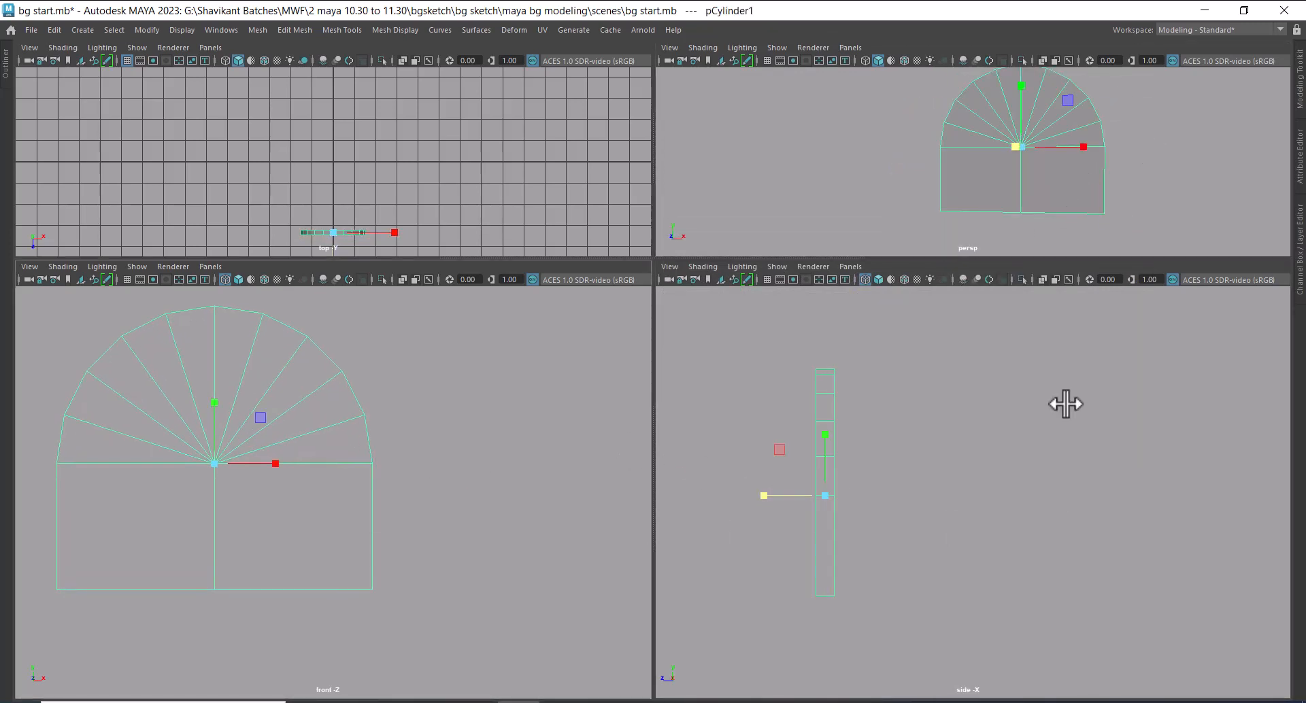
key("ctrl+shift+h")
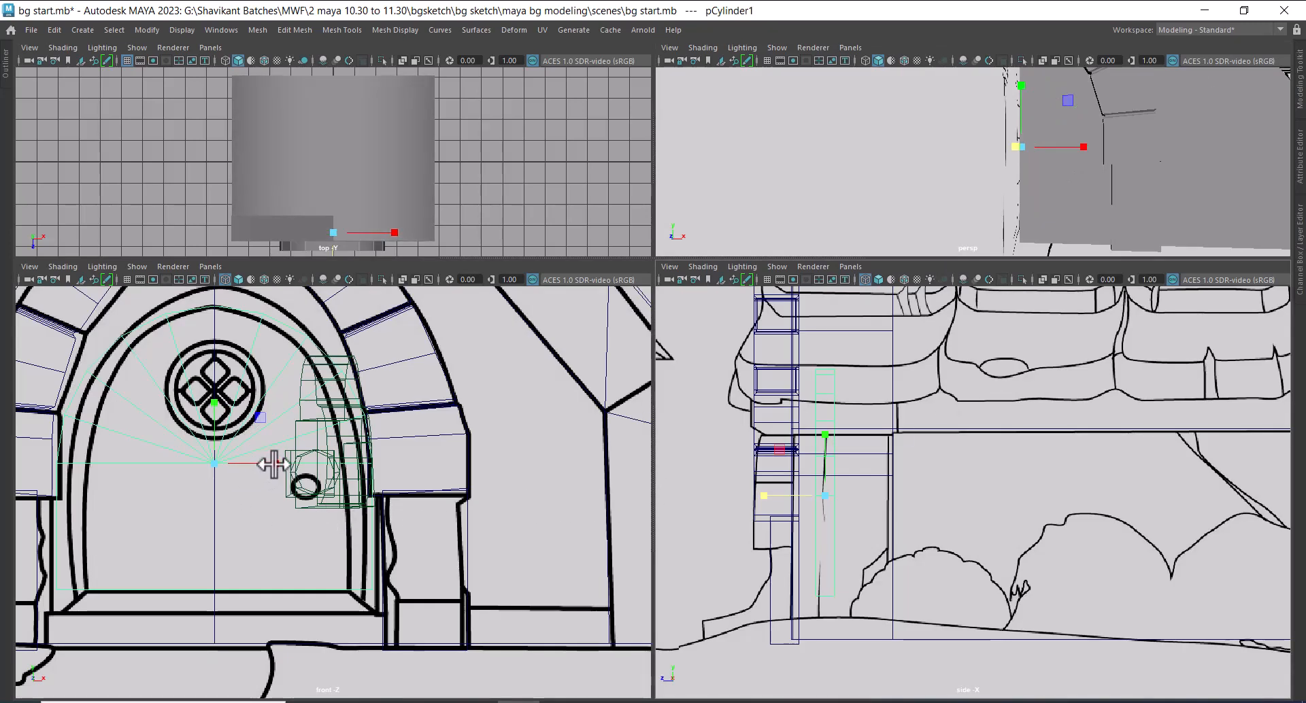
Turn off camera display in the front view and narrow the door shape to the sketched inner door outline
left_click_drag(273, 465, 257, 464)
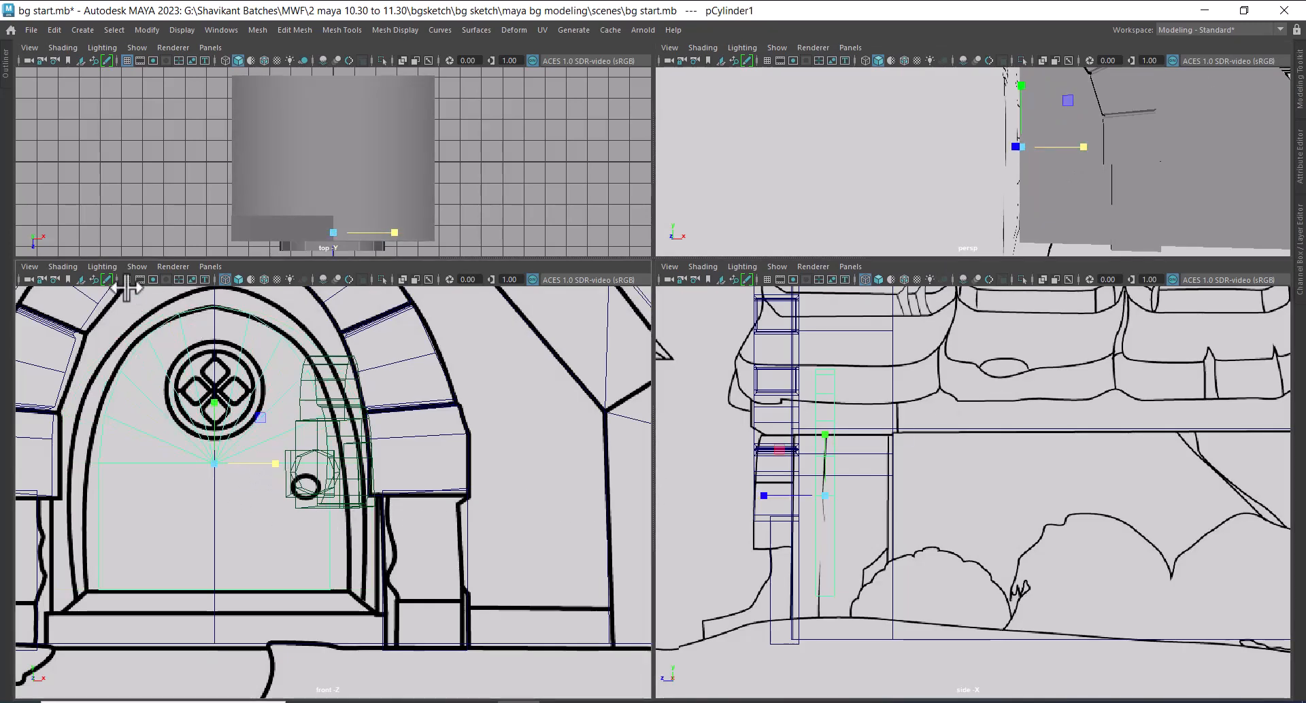
left_click(137, 265)
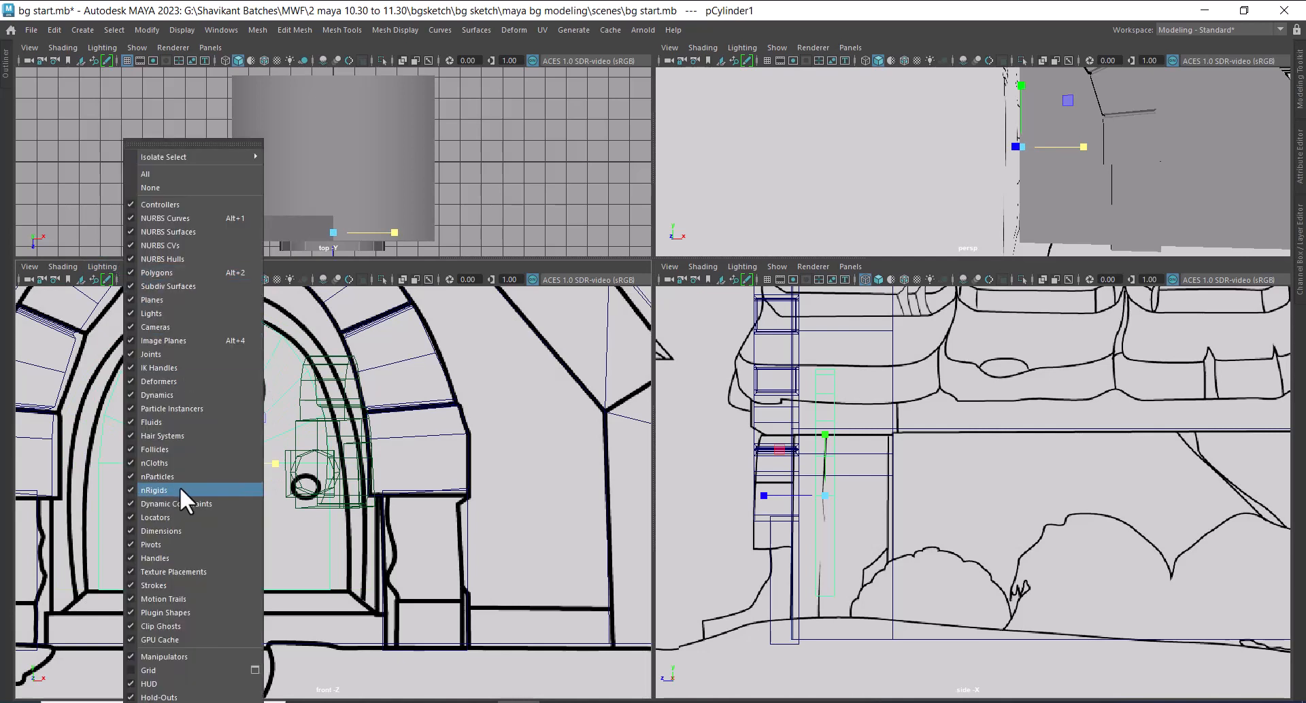
left_click(184, 325)
left_click_drag(274, 463, 279, 460)
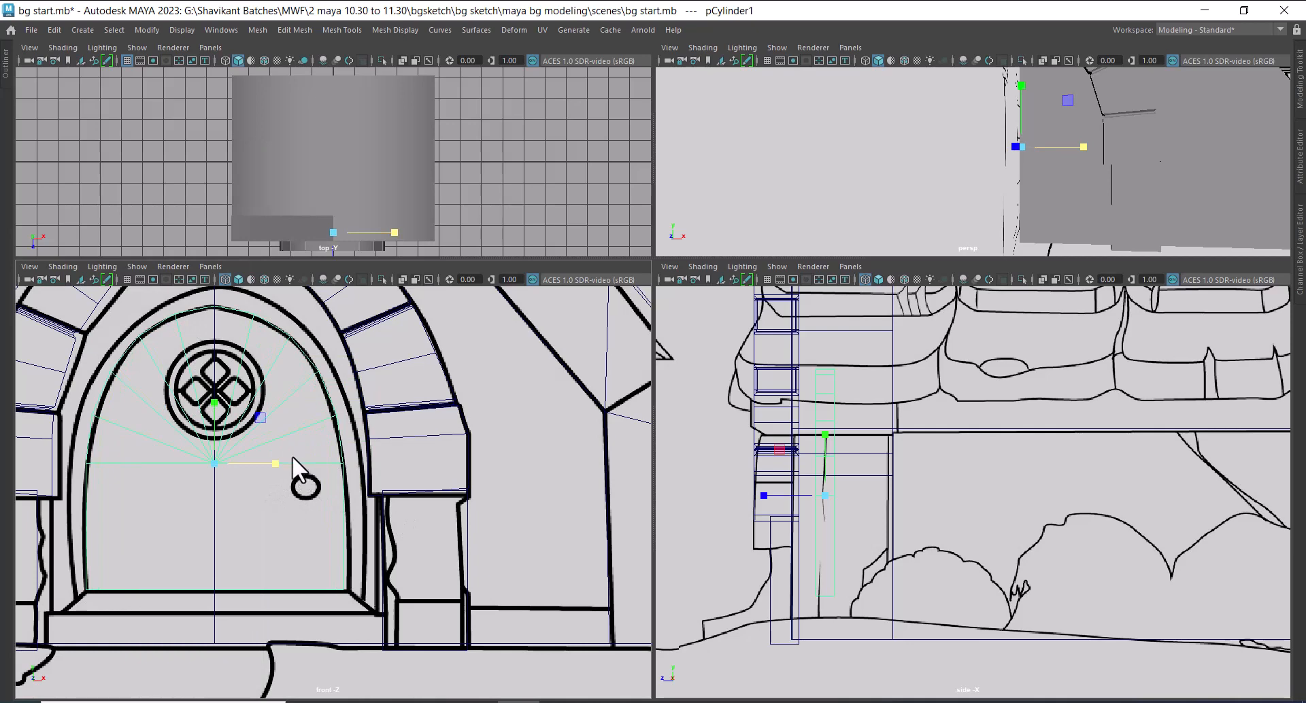
middle_click_drag(292, 455, 402, 538, "alt")
scroll(369, 469, "up", 2)
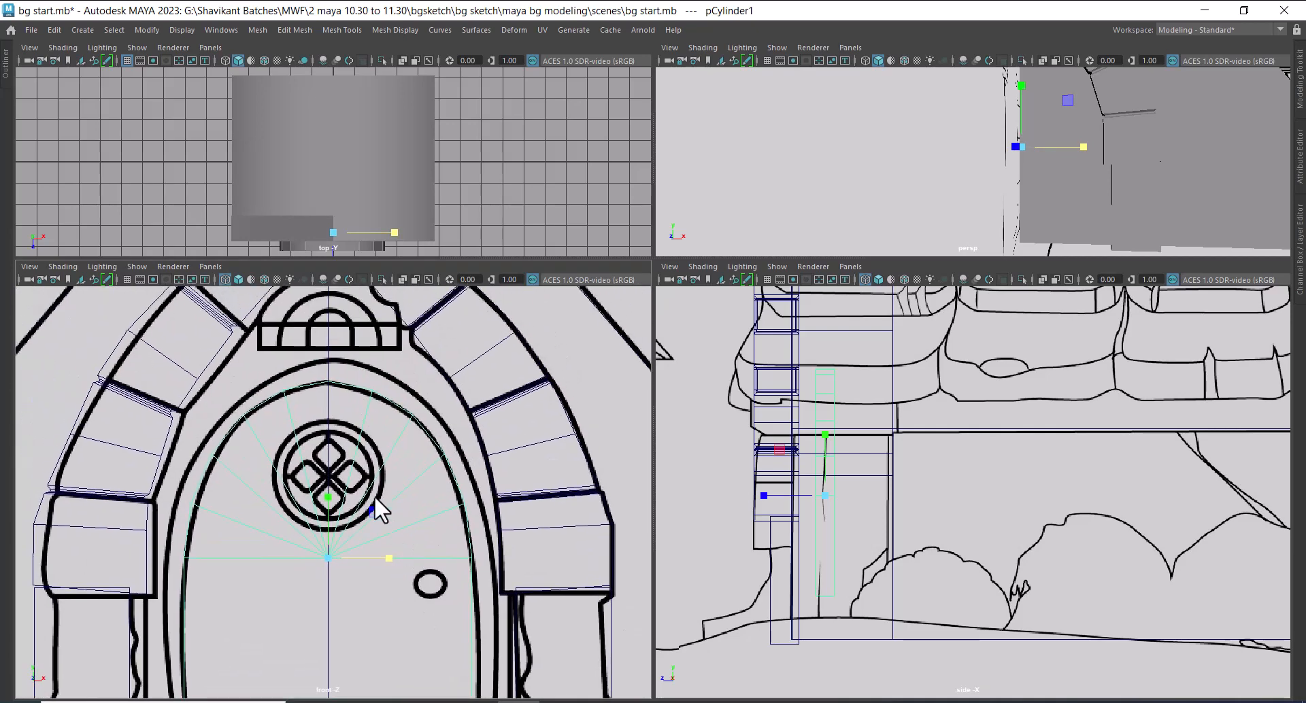
left_click(687, 702)
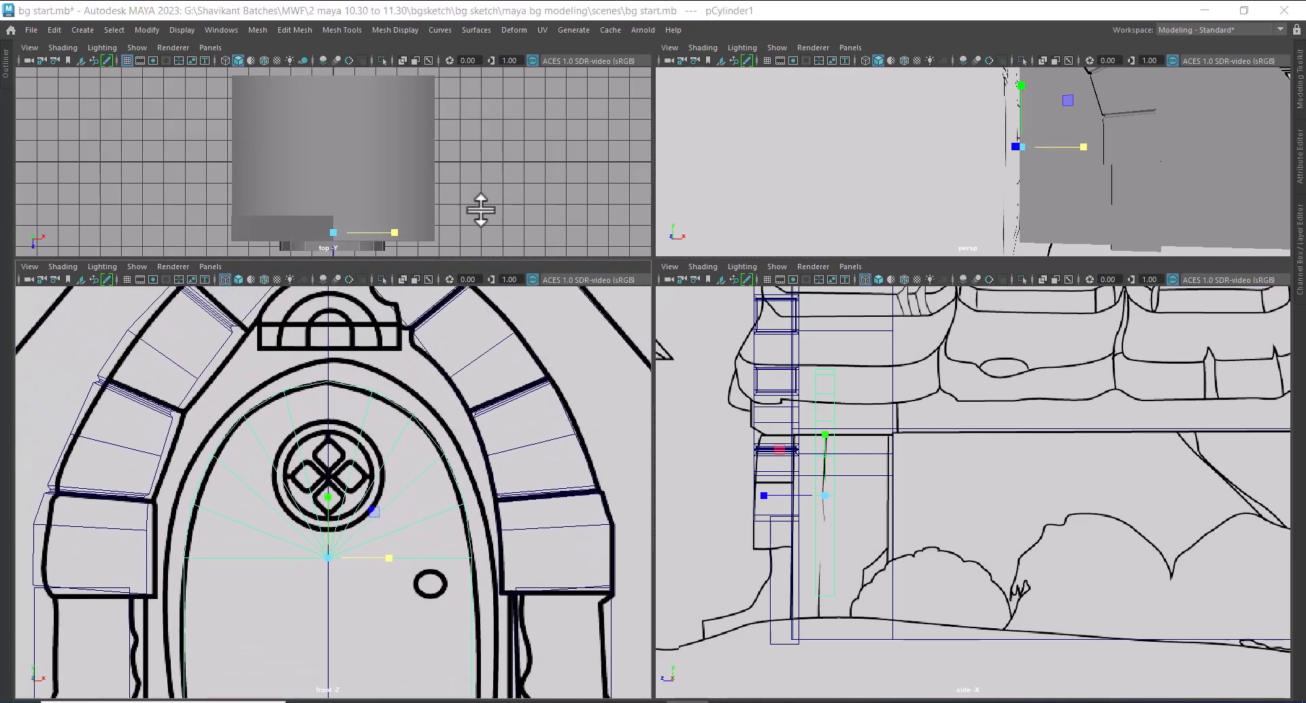
scroll(356, 367, "down", 5)
middle_click_drag(372, 453, 421, 510, "alt")
scroll(371, 393, "up", 2)
scroll(415, 495, "up", 1)
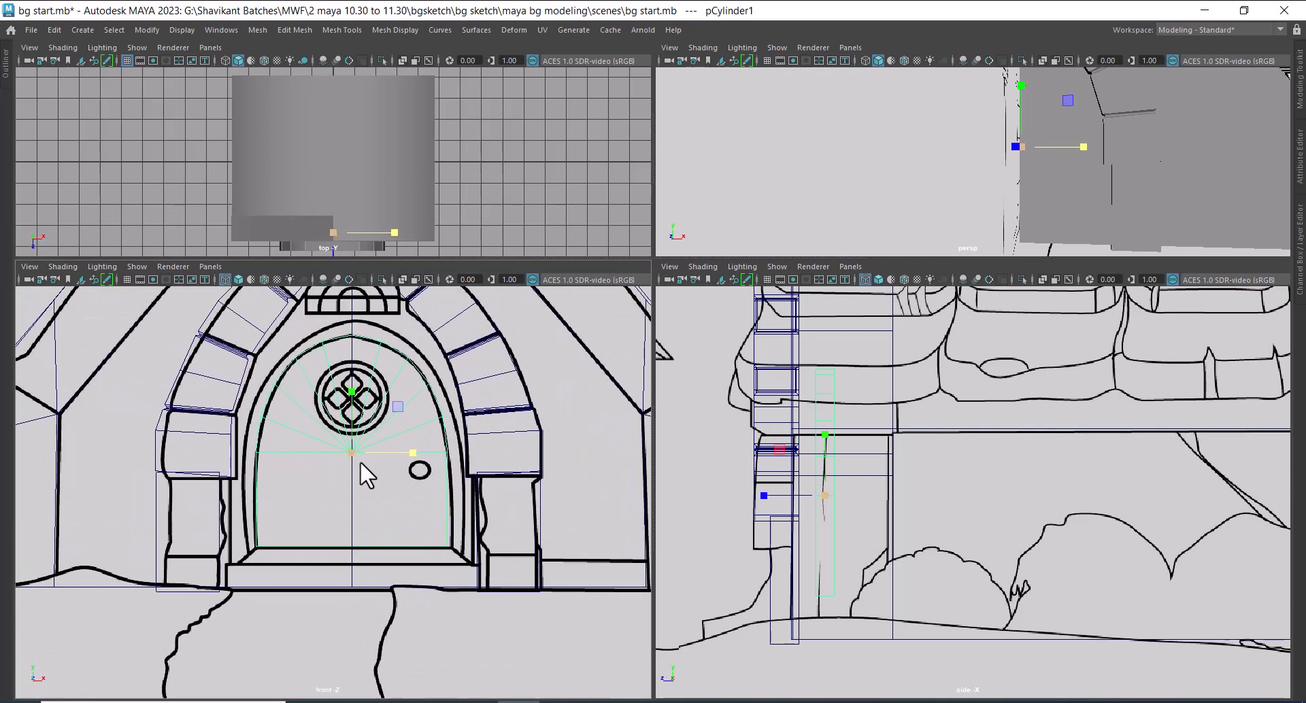
Move the thin door forward to the front face of the house wall
scroll(1058, 239, "down", 6)
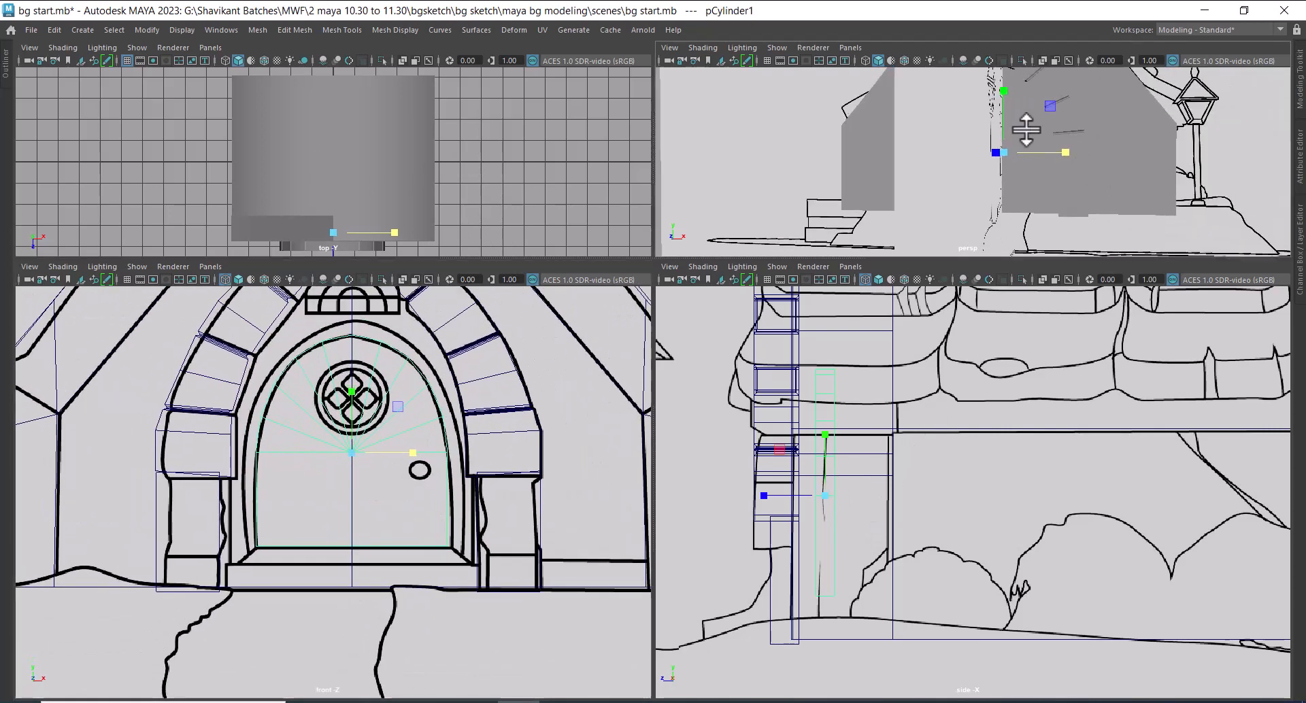
key("w")
left_click_drag(945, 173, 938, 175)
scroll(507, 462, "up", 2)
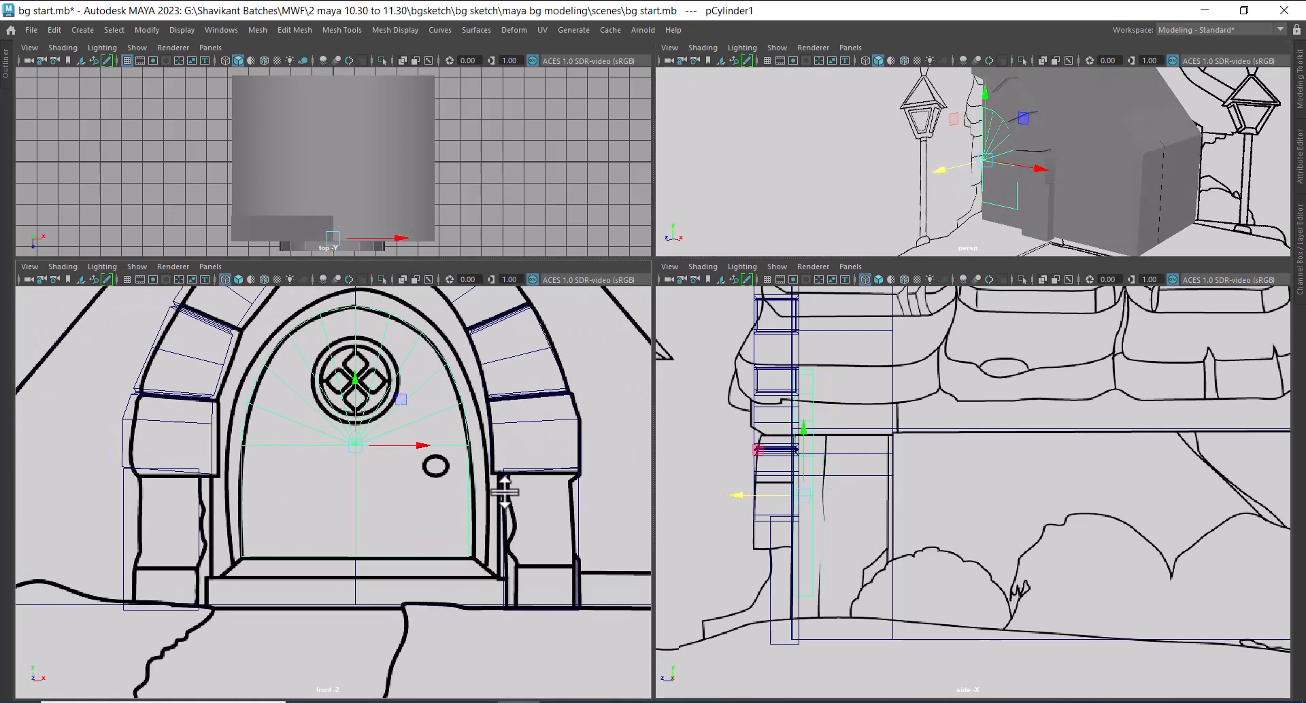
key("space")
scroll(714, 353, "up", 1)
scroll(737, 333, "down", 6)
middle_click_drag(708, 332, 699, 387, "alt")
scroll(684, 407, "up", 1)
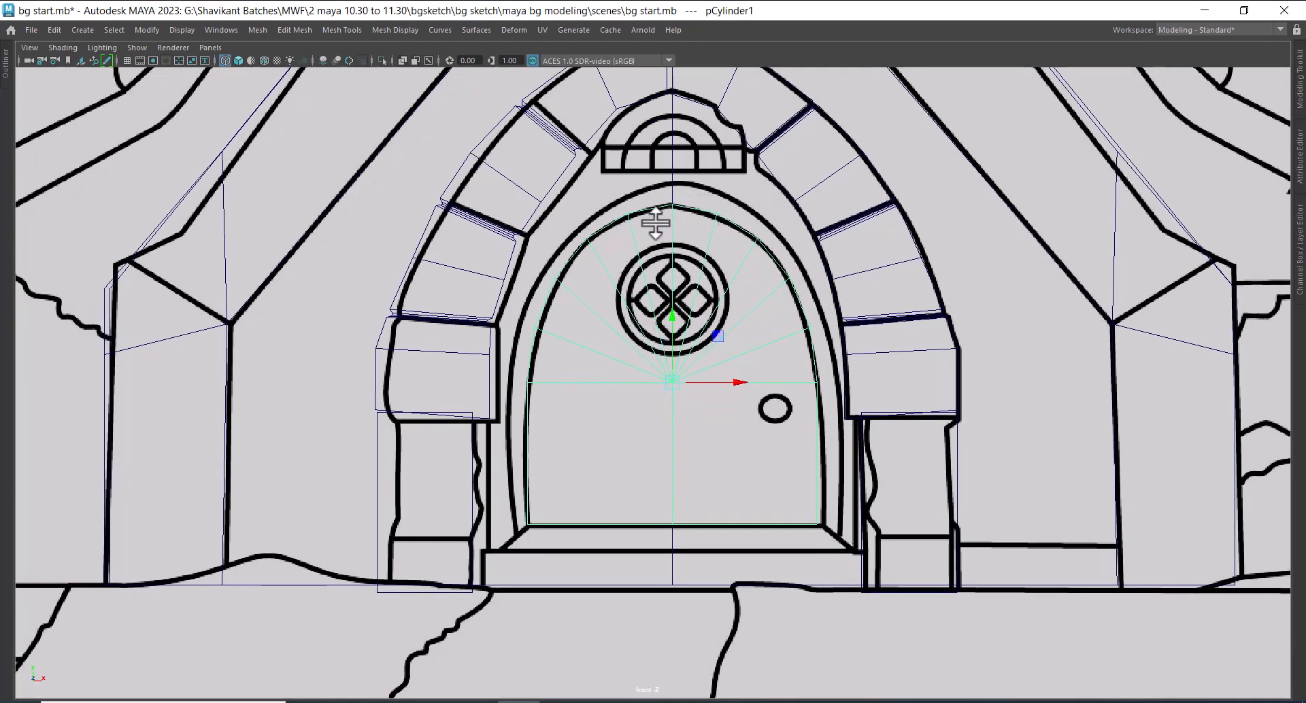
key("space")
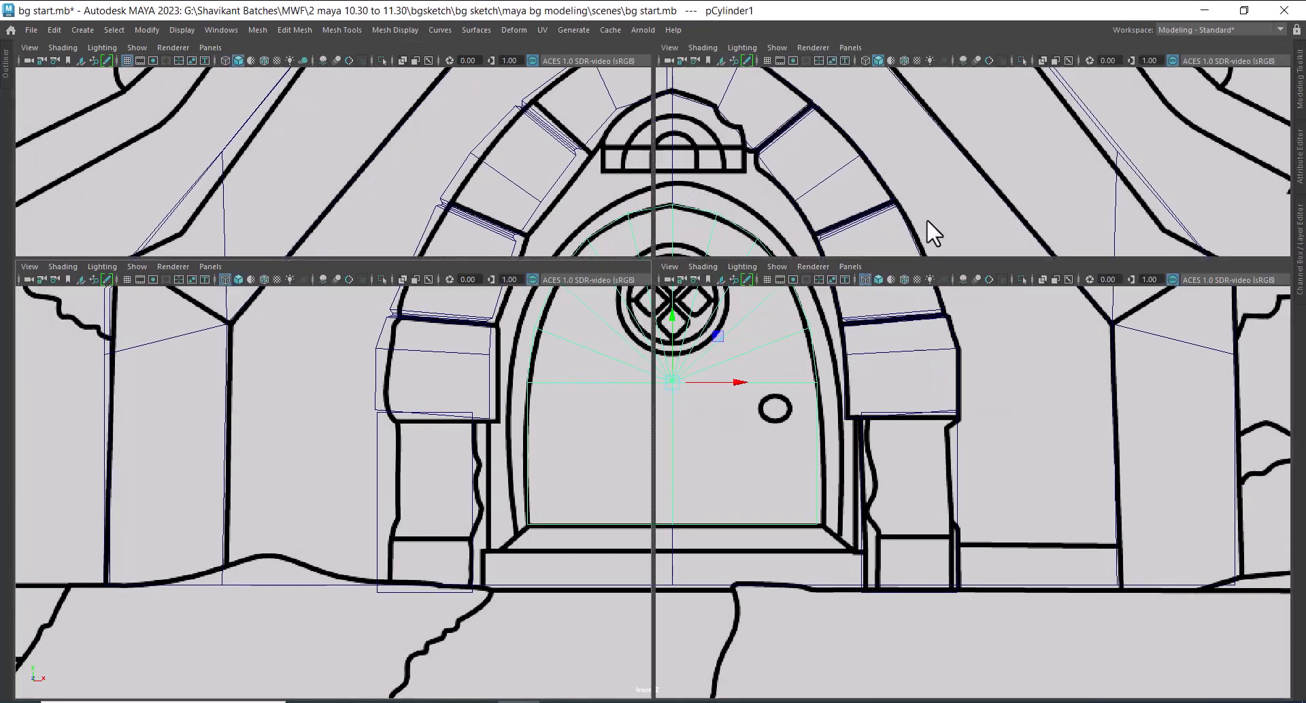
Isolate the door and extract the face loop running along its sides and arch
key("alt+h")
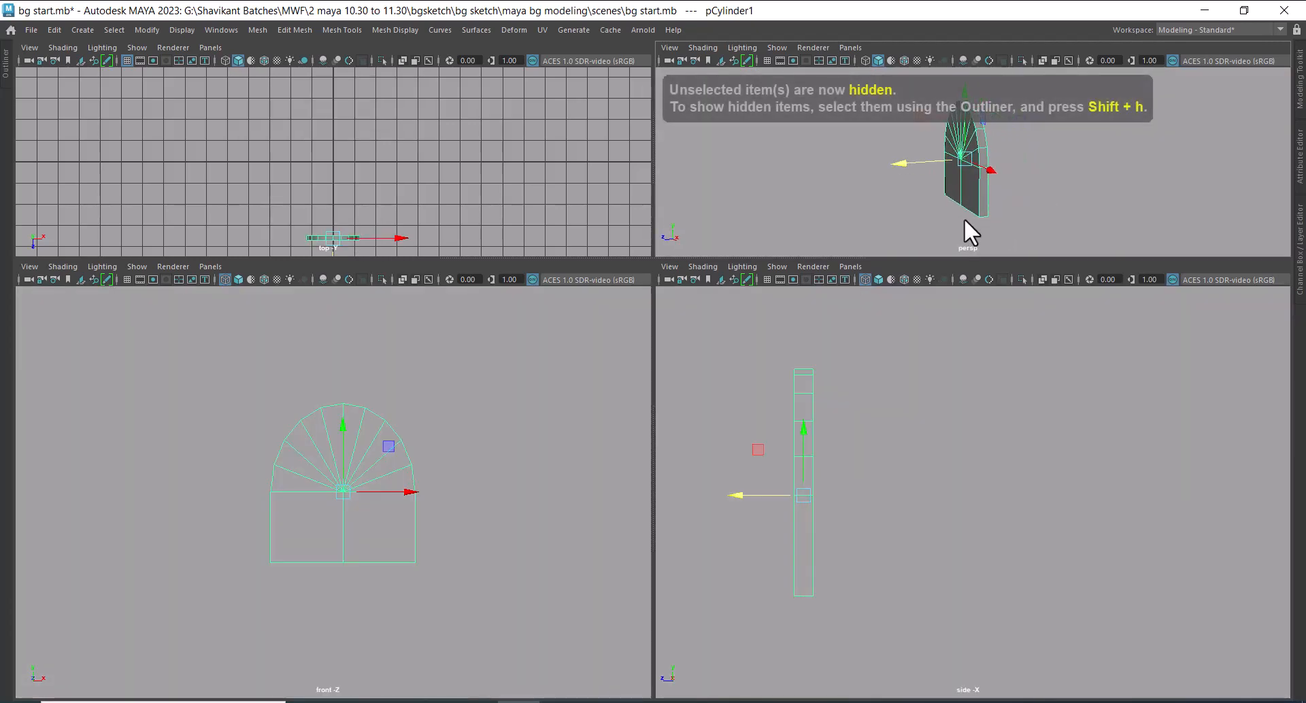
key("space")
left_click_drag(920, 284, 733, 382, "alt")
right_click_drag(713, 313, 713, 354)
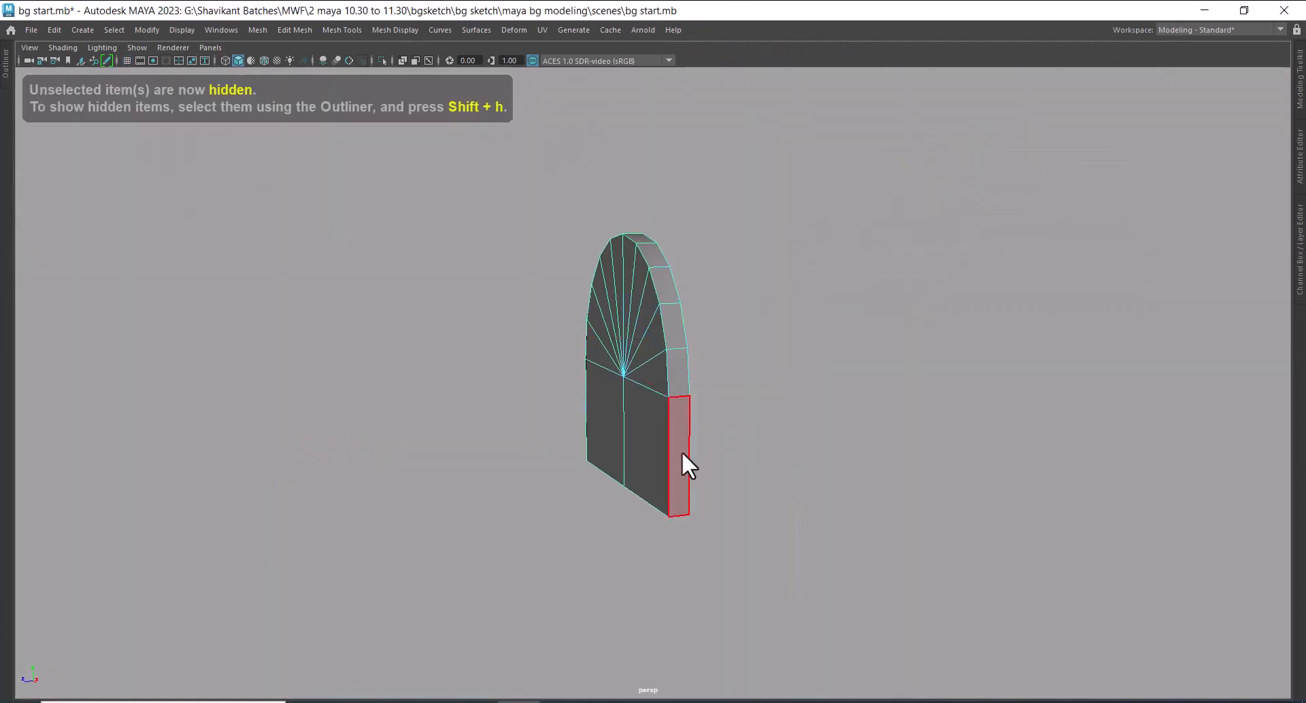
left_click_drag(682, 451, 711, 426, "alt")
left_click(688, 416)
double_click(688, 416)
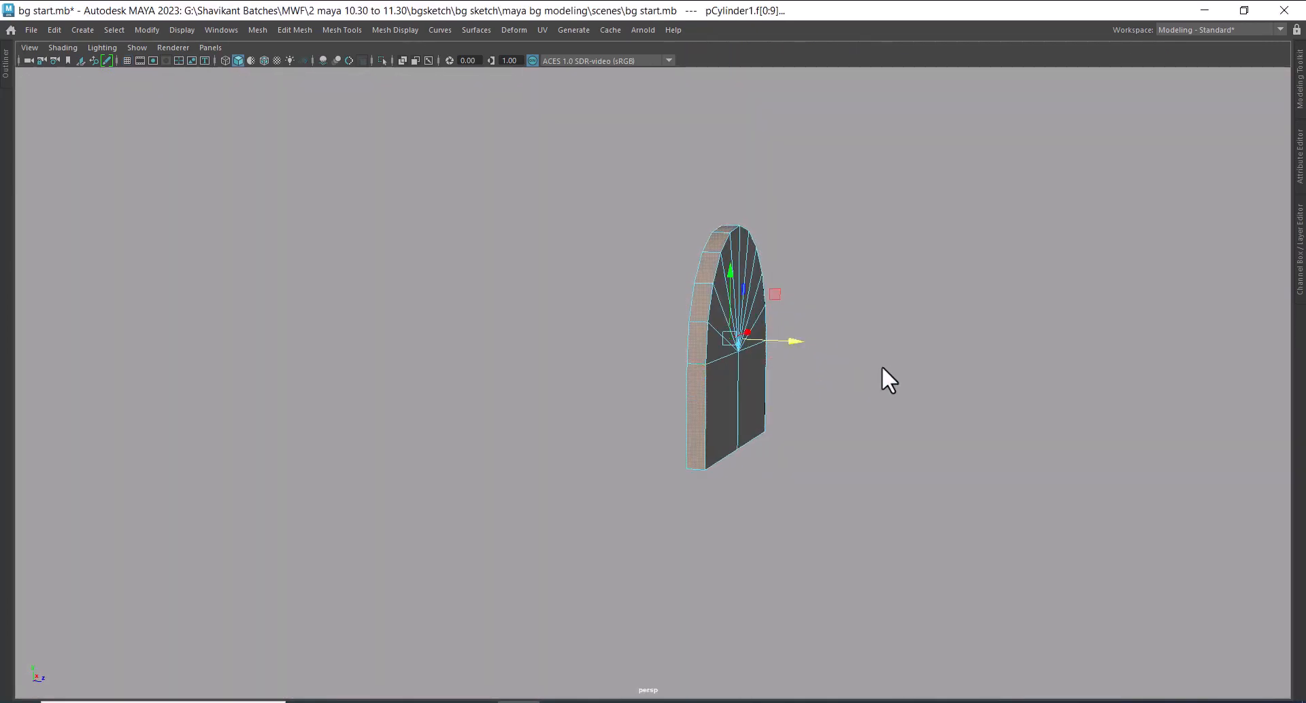
right_click_drag(950, 235, 951, 272, "shift")
right_click_drag(952, 496, 953, 480, "shift")
left_click_drag(932, 436, 792, 457, "alt")
right_click_drag(793, 457, 830, 448, "alt")
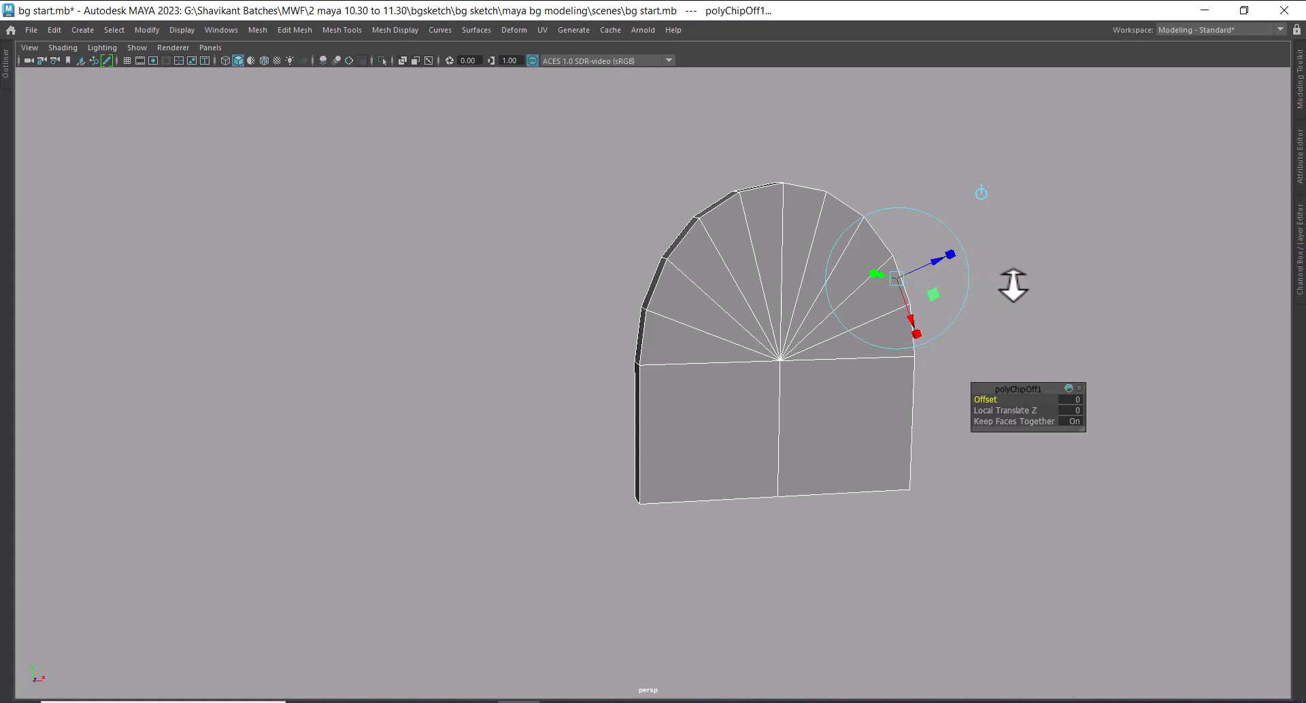
Delete the door's front, back and remaining inner faces, leaving only the arched side strip
scroll(993, 297, "up", 3)
right_click_drag(852, 312, 919, 293)
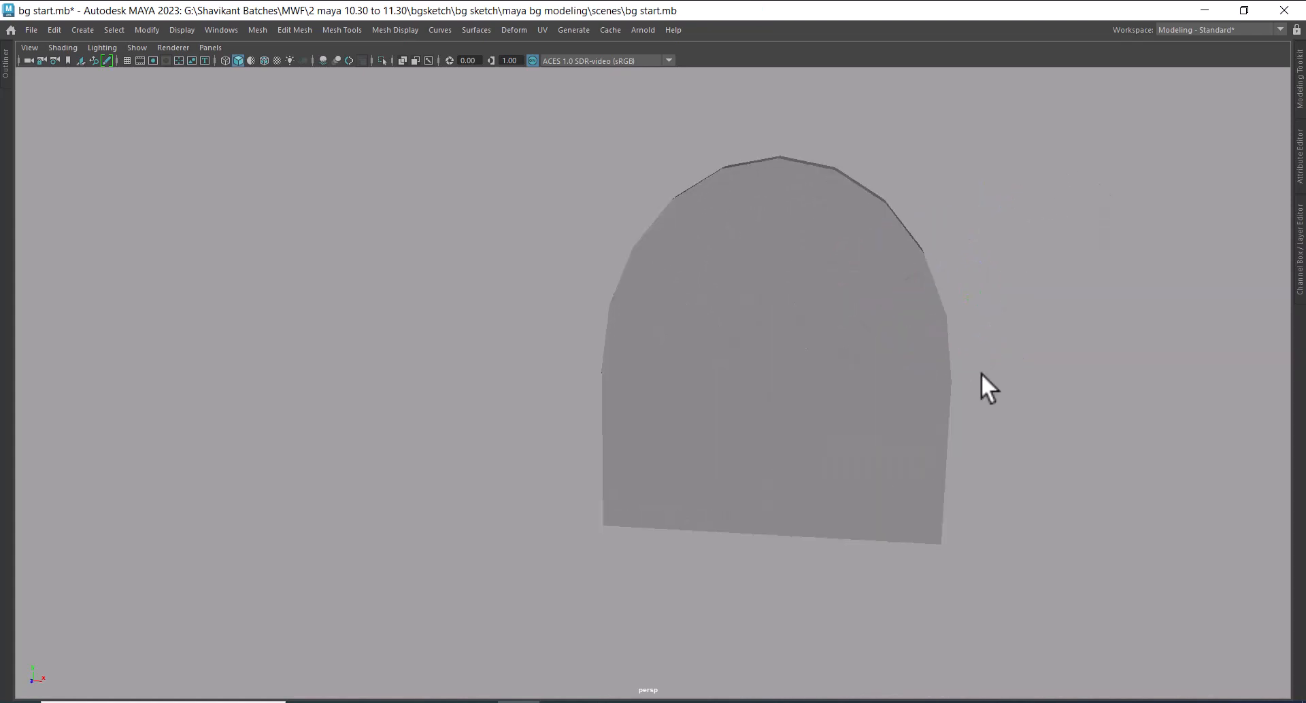
key("Delete")
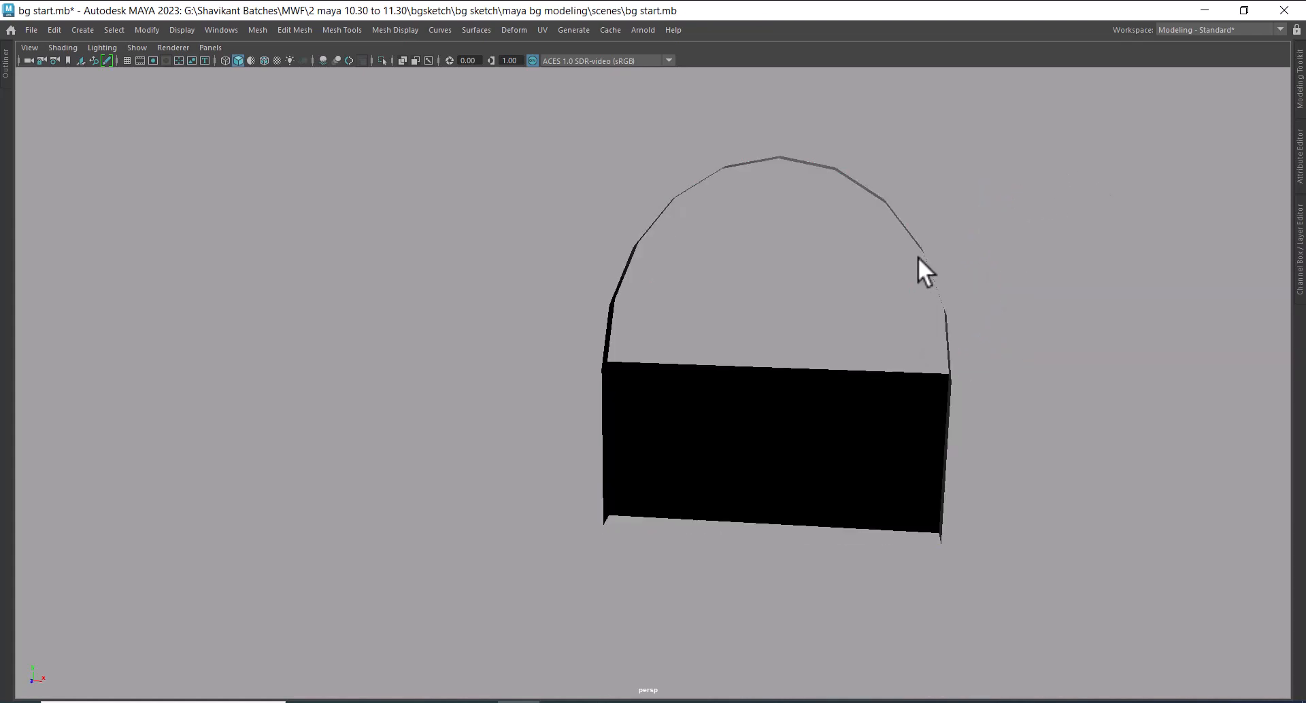
left_click_drag(754, 381, 908, 402, "alt")
left_click(730, 227)
left_click_drag(730, 228, 831, 329, "alt")
right_click(661, 221)
left_click(661, 258)
left_click_drag(559, 310, 626, 566)
key("Delete")
mouse_move(714, 432)
left_mouse_down("alt")
mouse_move(796, 359)
mouse_move(714, 411)
left_mouse_up("alt")
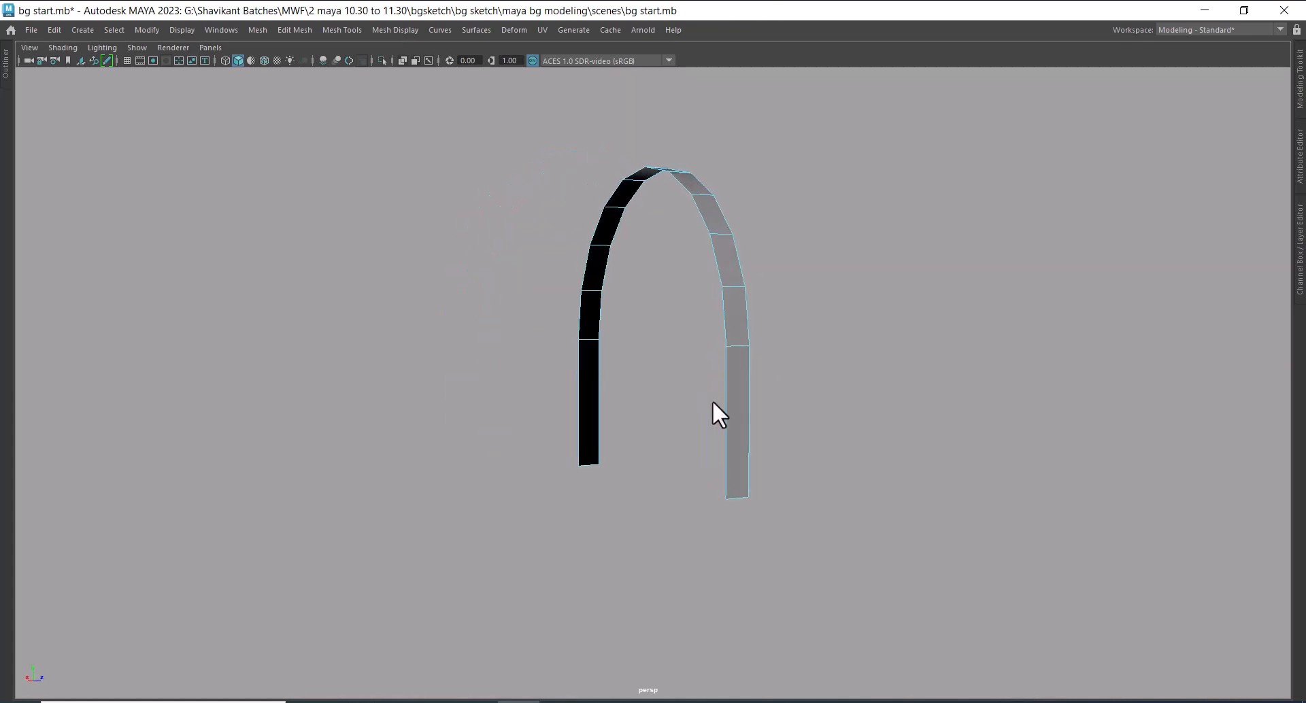
Extrude all faces of the arched strip outward with a Local Translate Z of 0.223 to form the door frame
double_click(743, 417)
right_click_drag(835, 262, 834, 311, "shift")
left_click_drag(836, 430, 509, 398, "alt")
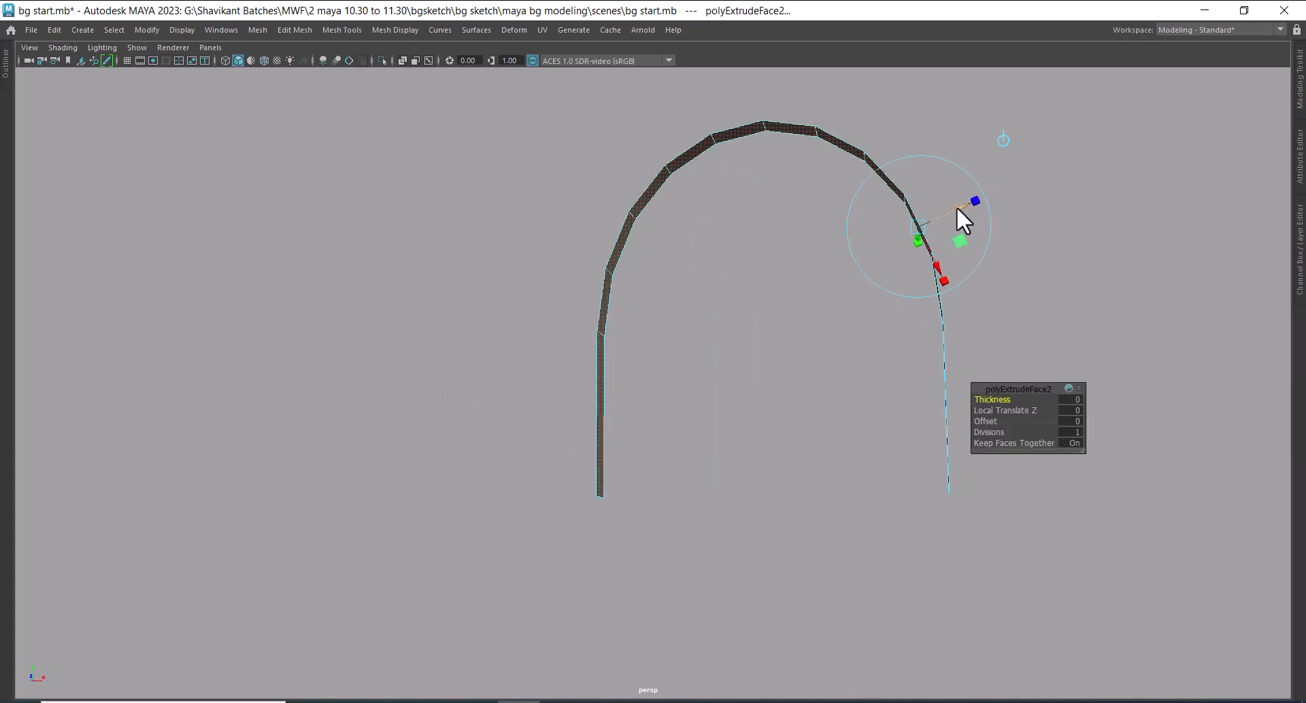
left_click_drag(956, 207, 986, 194)
left_click_drag(839, 472, 797, 431, "alt")
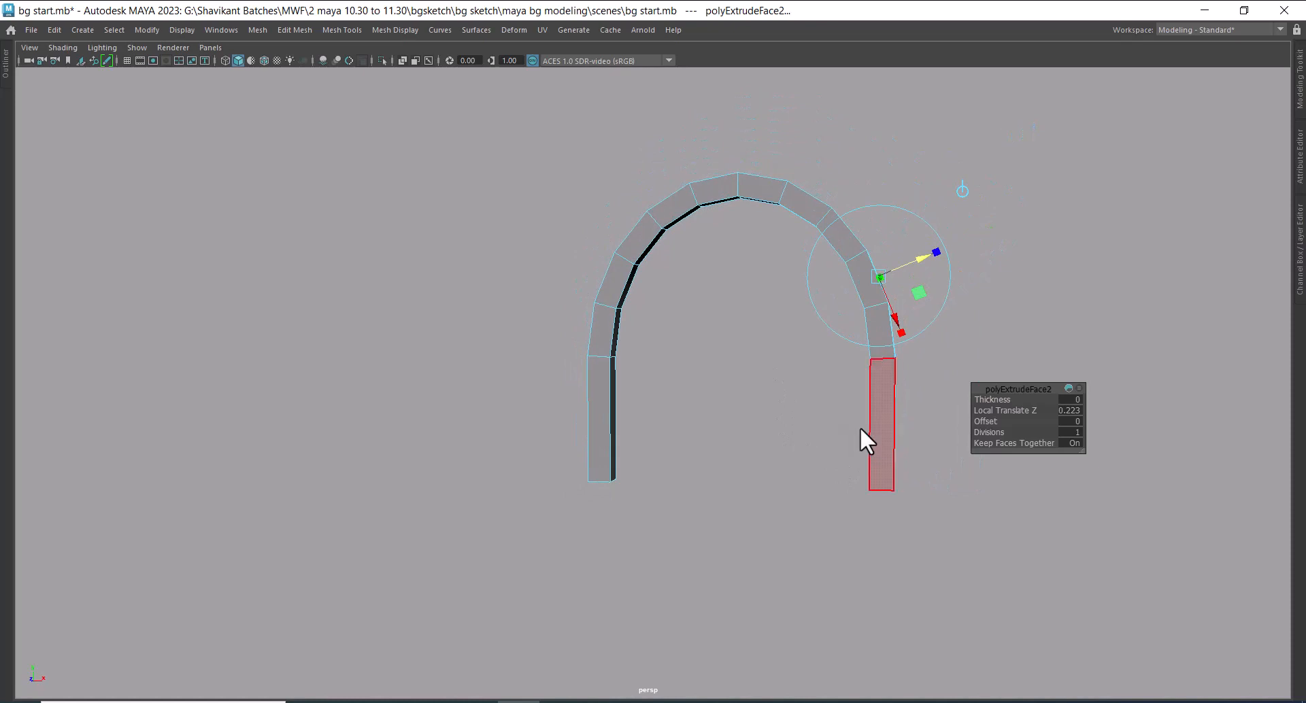
Return to object mode and unhide the door inside the extruded arched frame
left_click(801, 234)
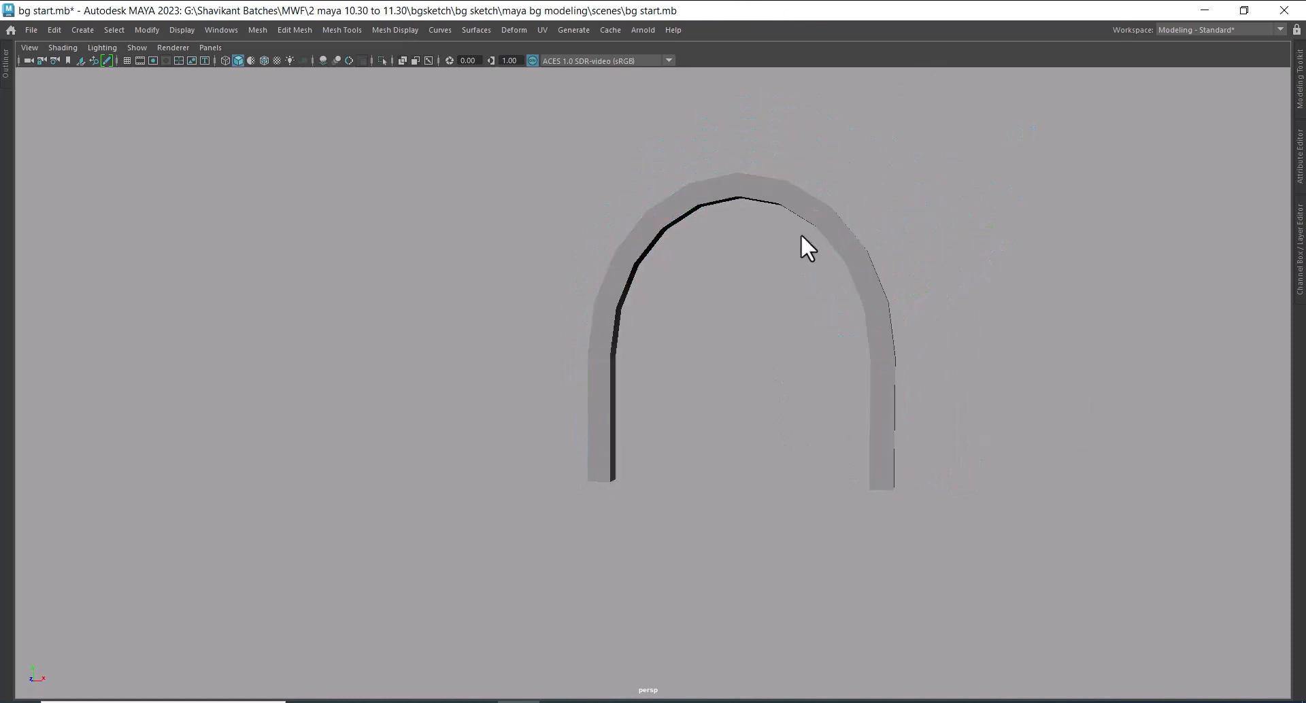
key("ctrl+shift+h")
left_click_drag(810, 242, 741, 317, "alt")
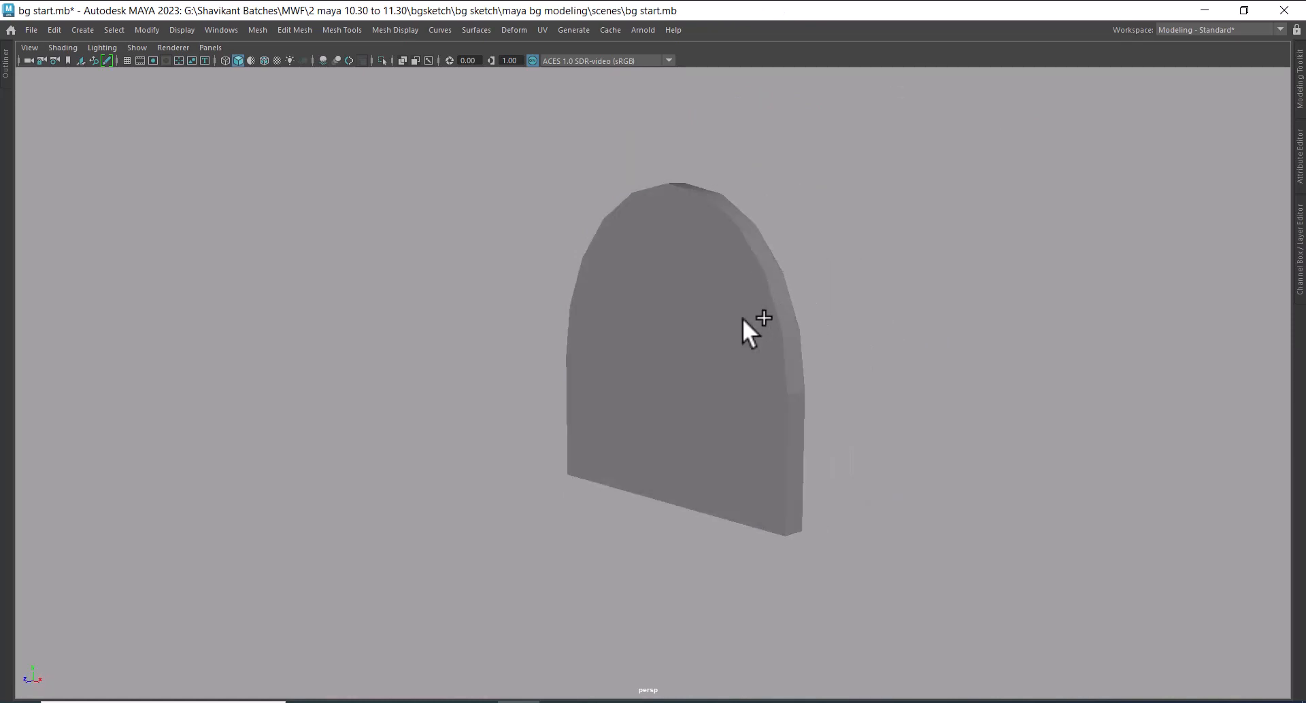
left_click(742, 318)
left_click_drag(770, 378, 850, 373, "alt")
Select the arched door frame, activate the Move tool on it and switch it to component editing
left_click(868, 284)
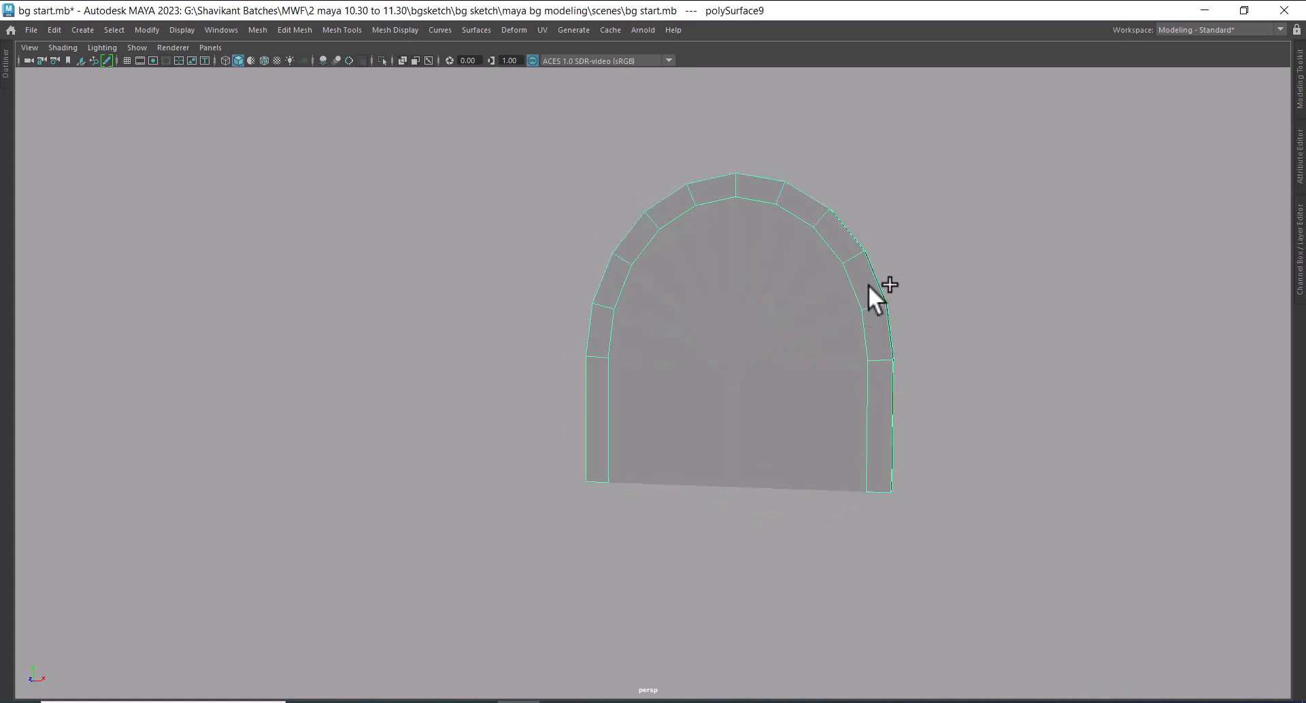
left_click(147, 30)
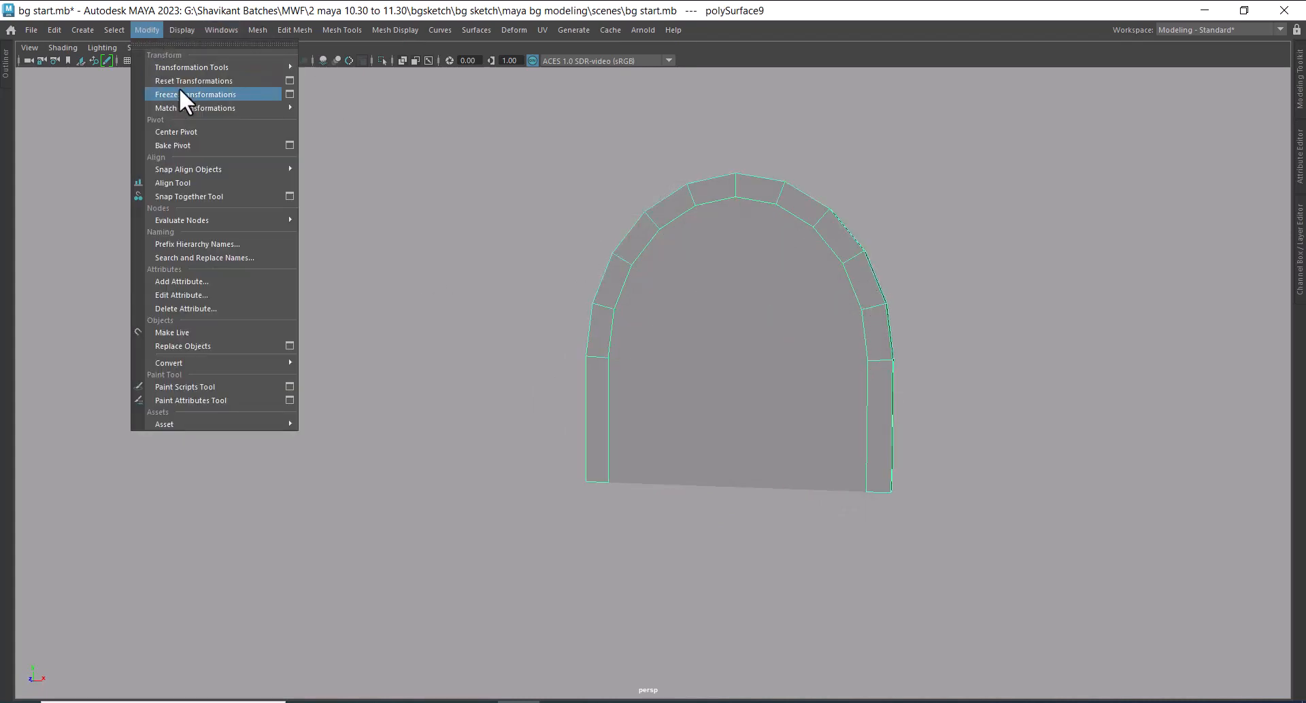
left_click(763, 291)
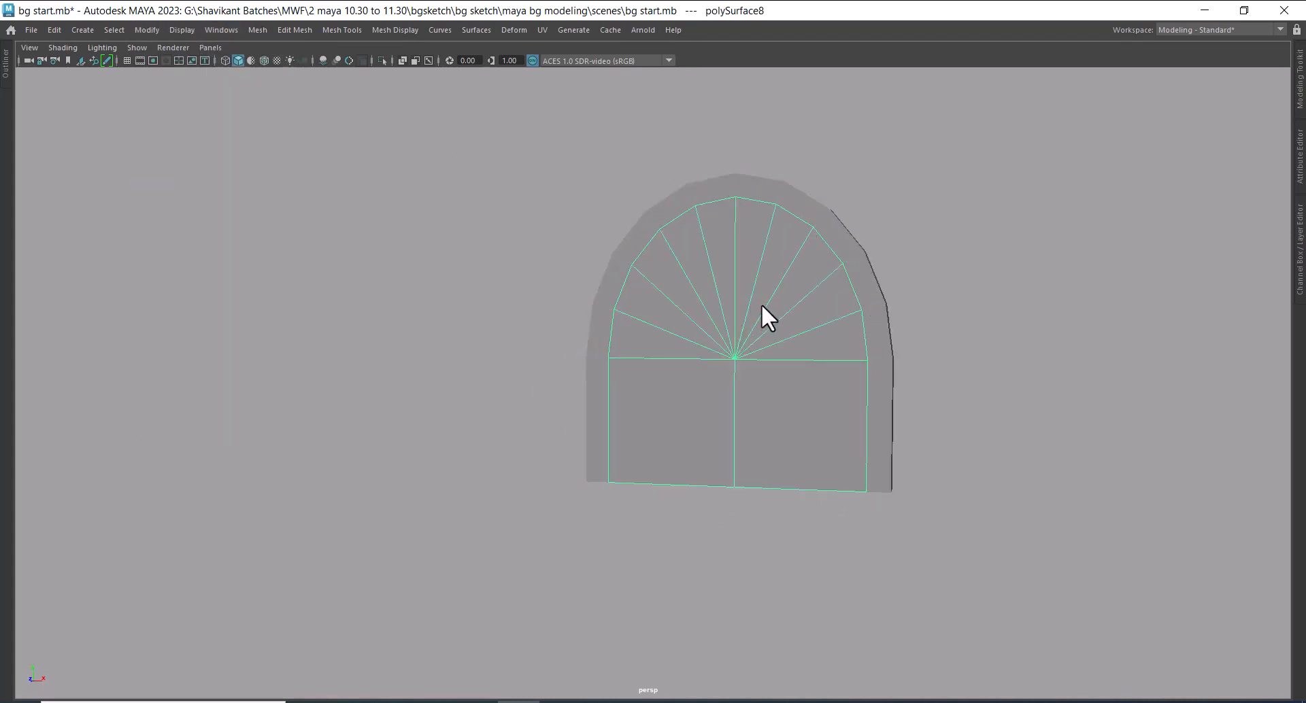
left_click_drag(794, 352, 816, 414, "alt")
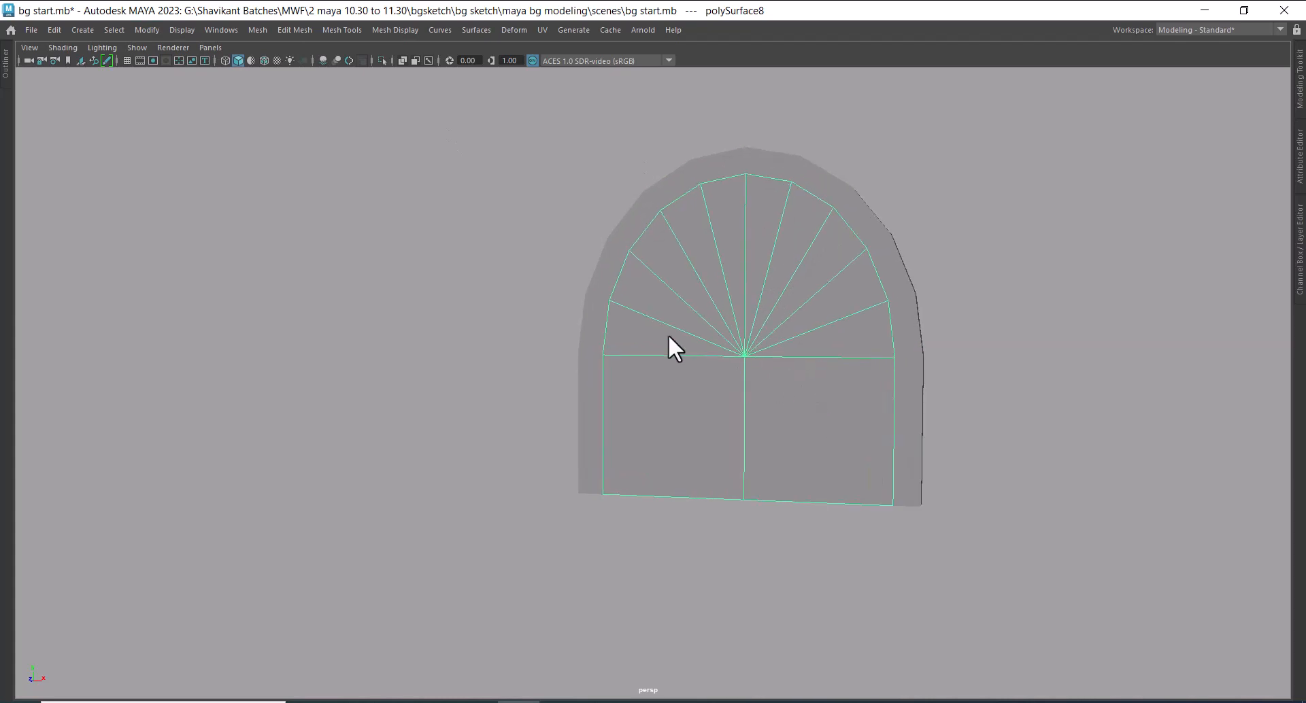
left_click(904, 310)
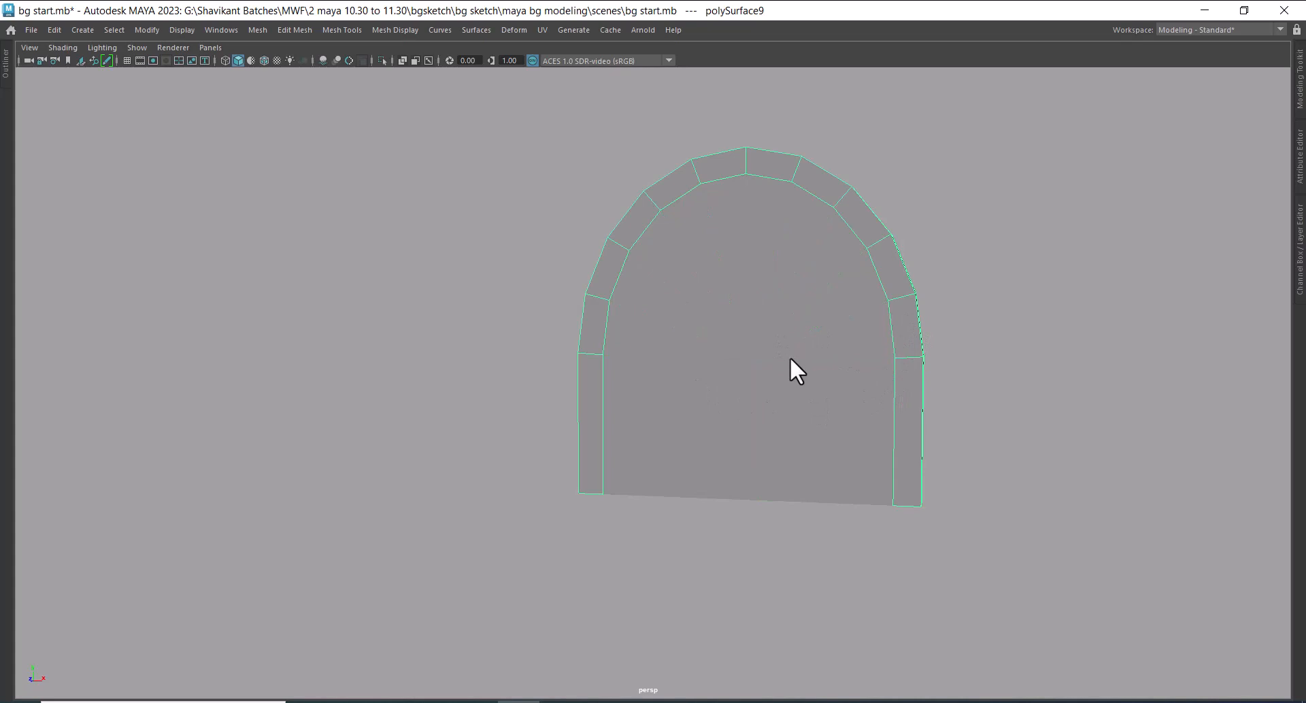
key("w")
left_click_drag(801, 358, 764, 388, "alt")
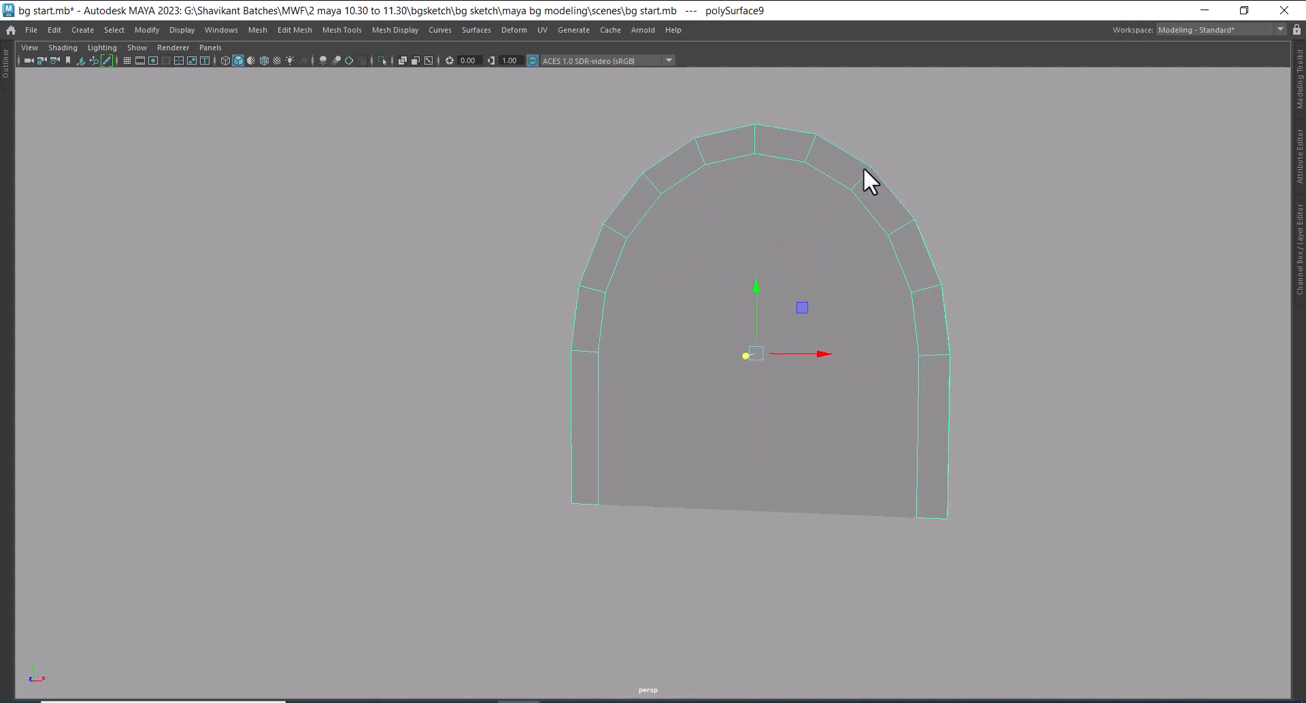
right_click_drag(863, 168, 872, 46)
right_click_drag(695, 436, 725, 516, "alt")
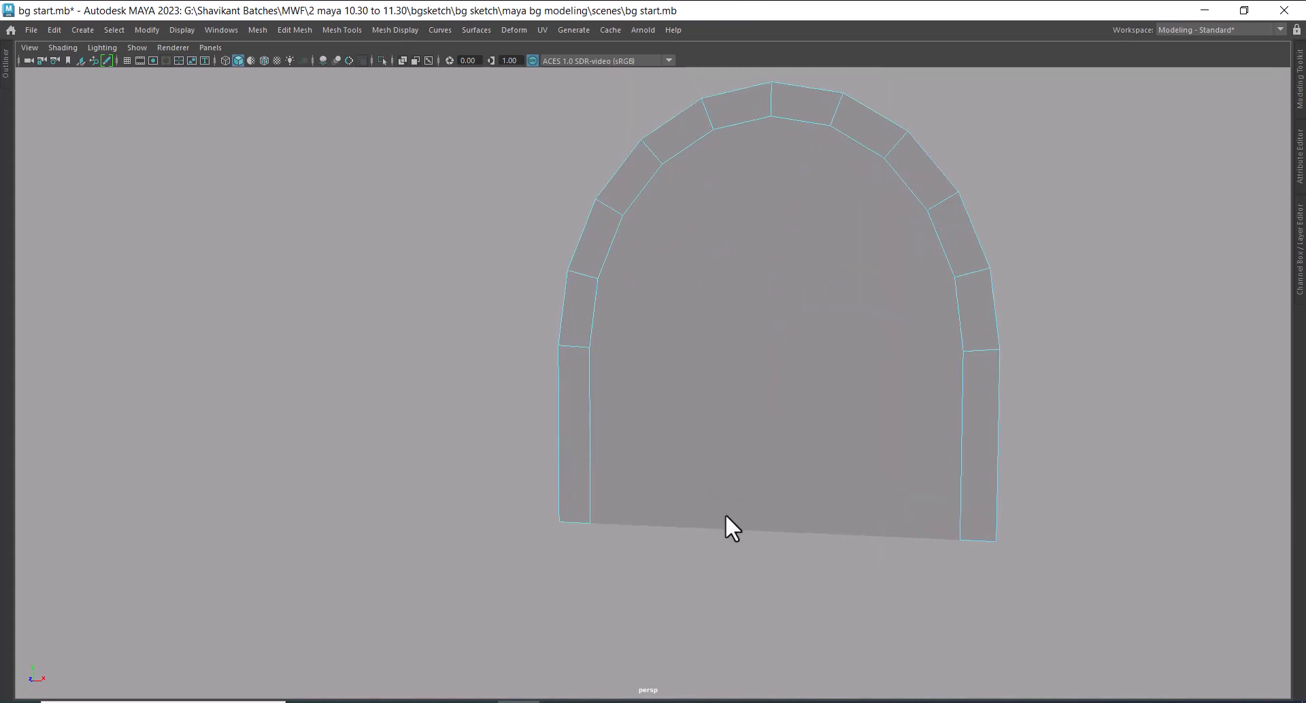
Switch to the four-view layout with the frame selected and show the hidden house geometry and reference sketches again
key("space")
right_click_drag(355, 314, 529, 289)
left_click(412, 442)
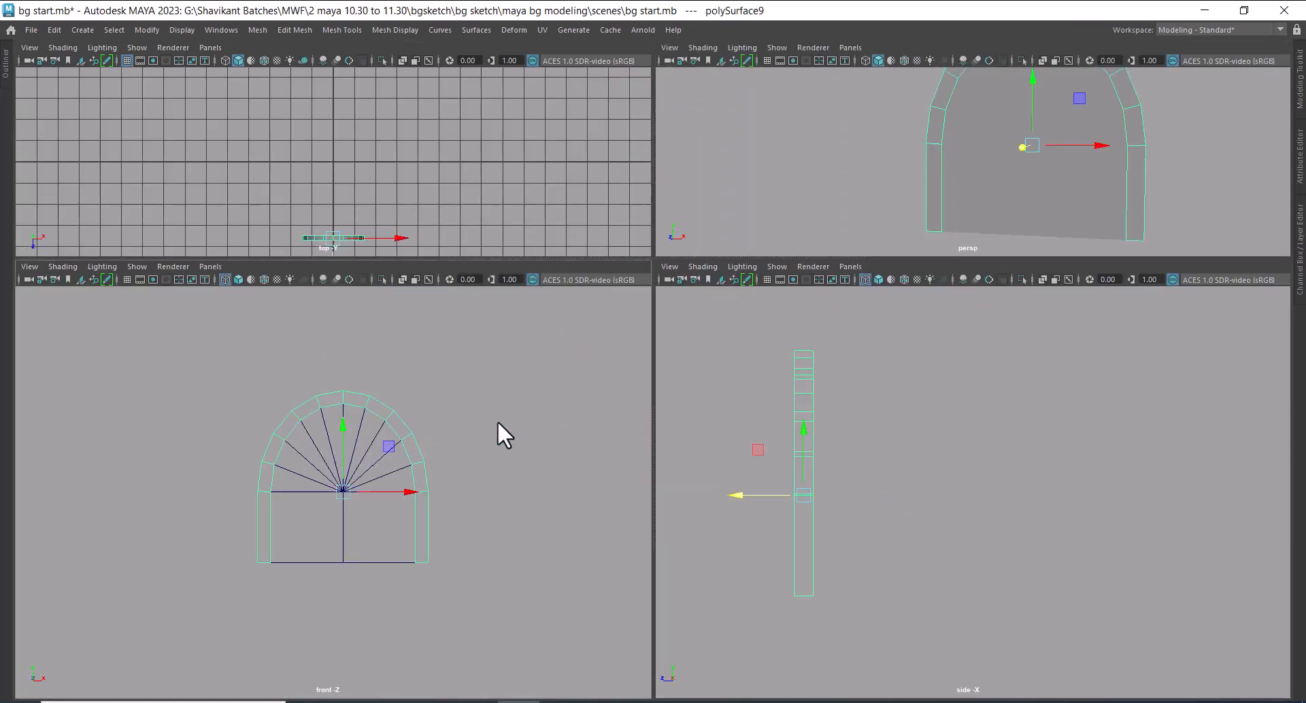
left_click(178, 30)
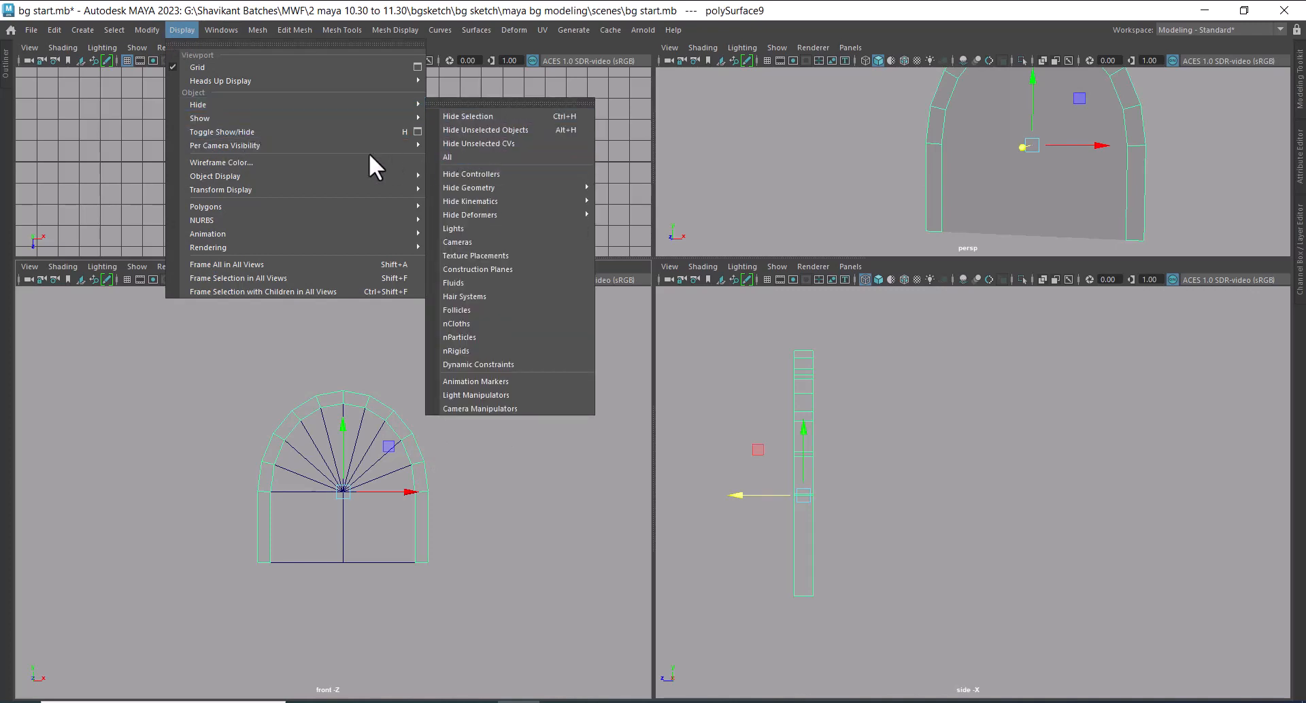
left_click(514, 168)
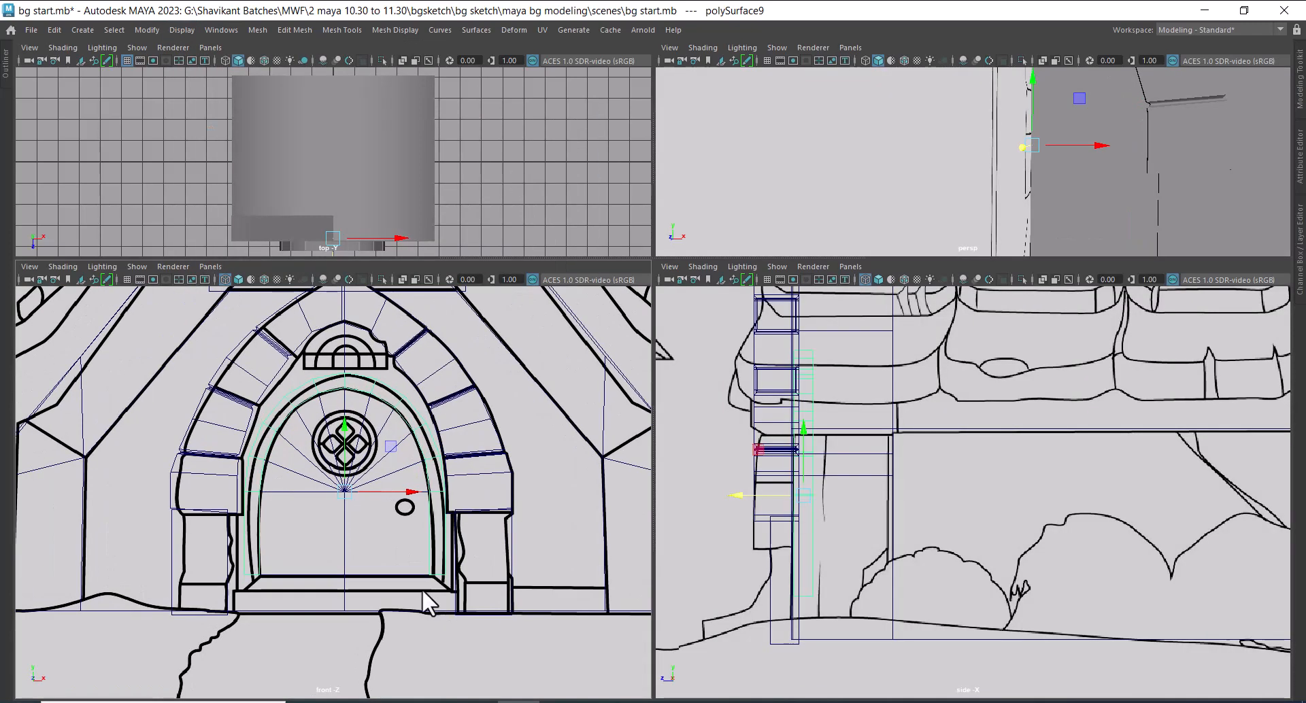
Compare the lower ends of the door frame with the threshold drawn in the front sketch
middle_click_drag(422, 588, 450, 486, "alt")
right_click_drag(449, 486, 516, 570, "alt")
middle_click_drag(372, 457, 373, 479, "alt")
right_click_drag(246, 519, 264, 550, "alt")
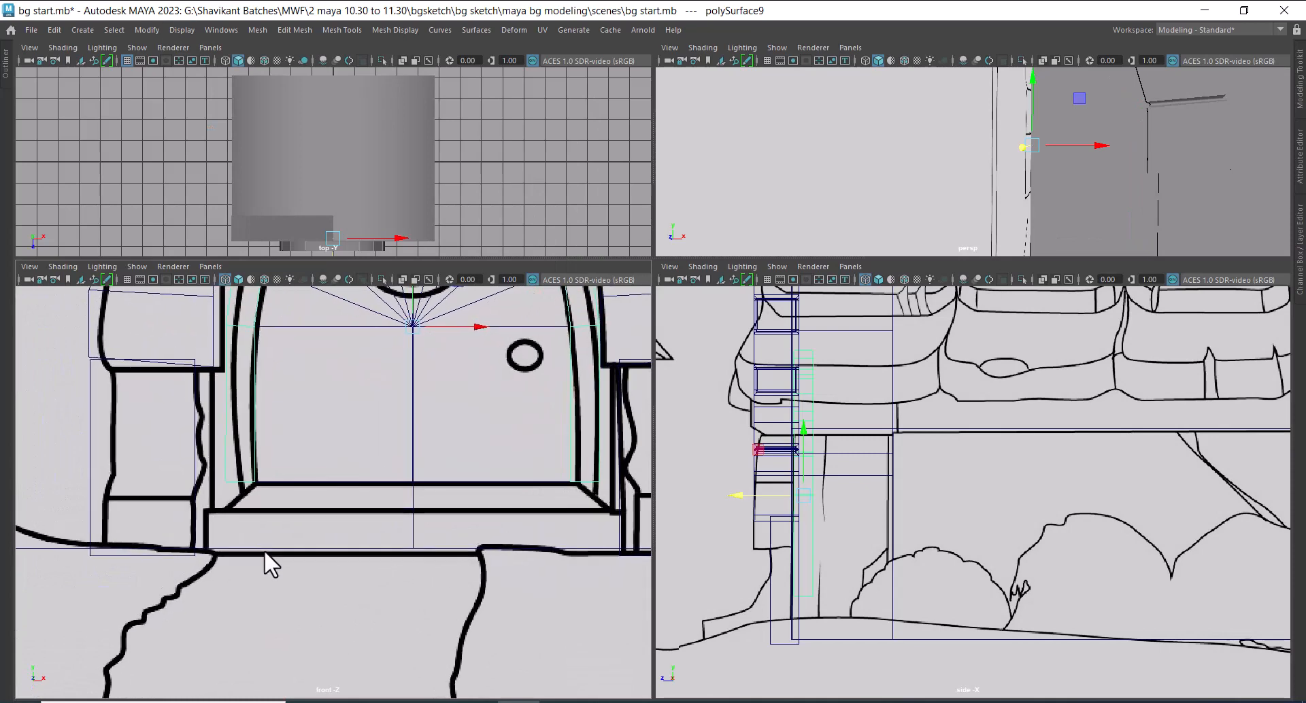
middle_click_drag(323, 502, 306, 509, "alt")
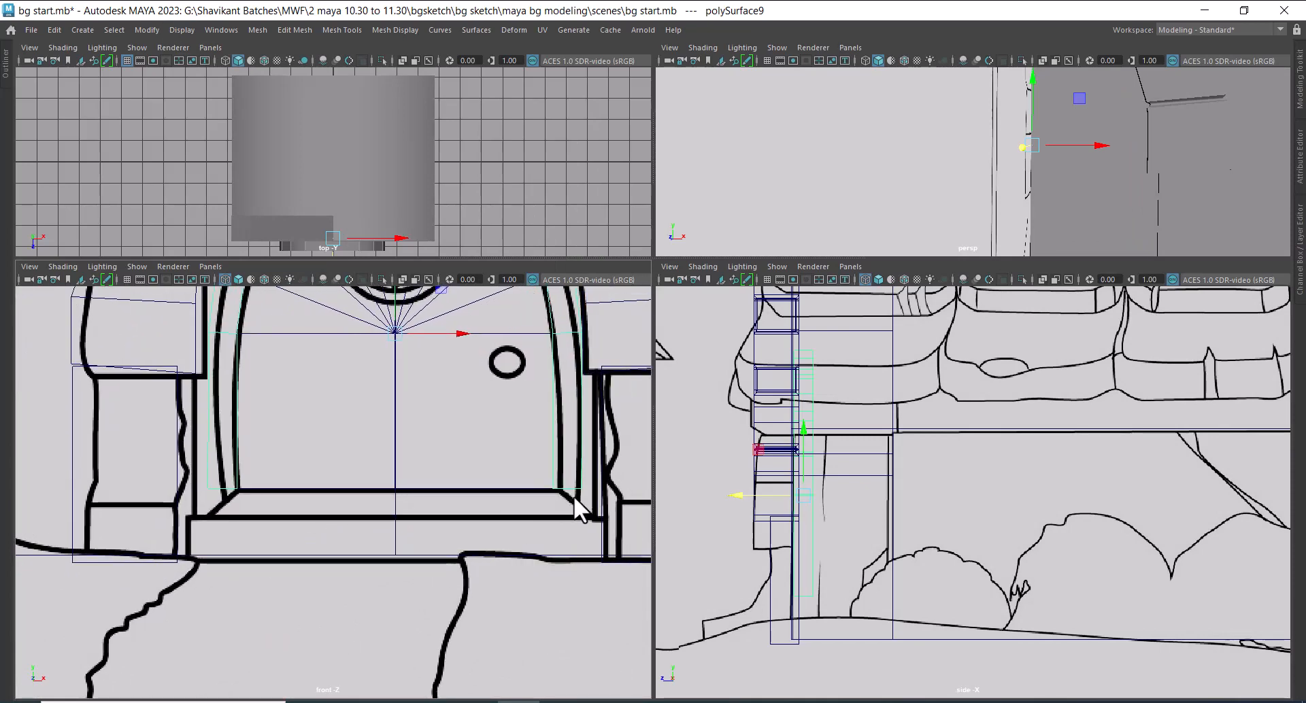
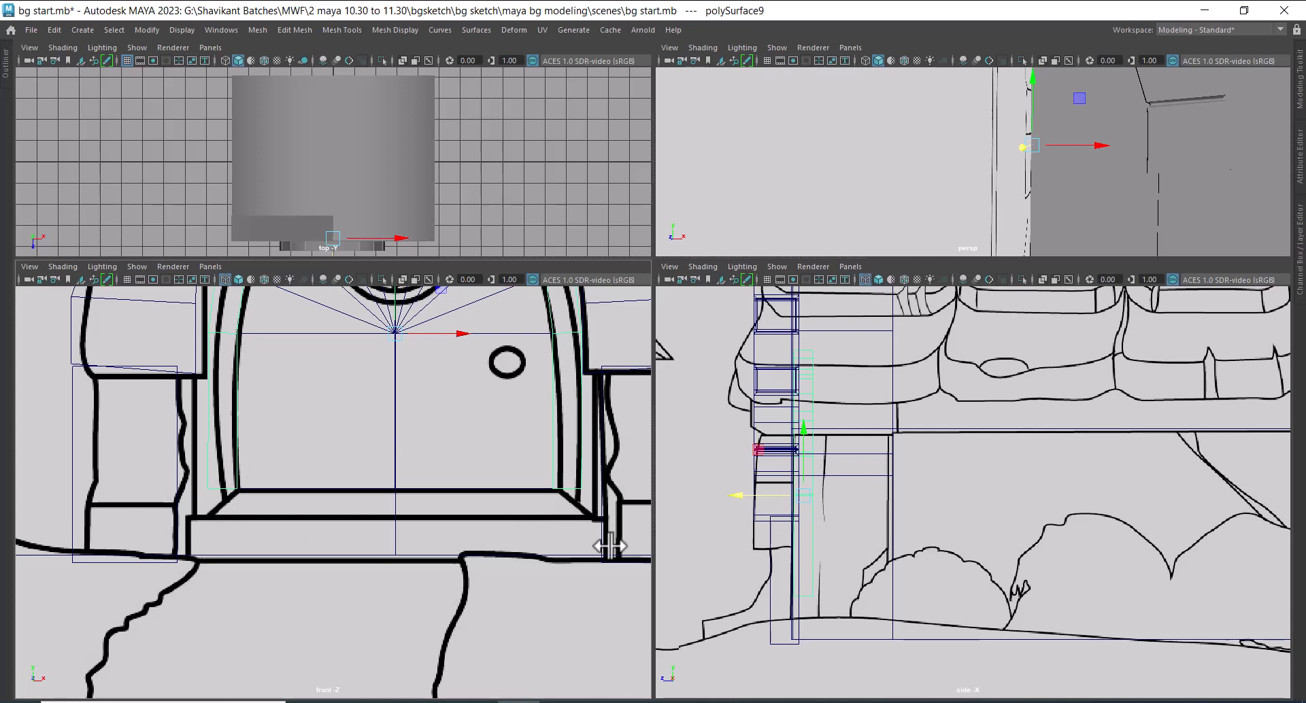
Lower the door frame's bottom outer corner vertices onto the threshold line of the front sketch
right_click_drag(580, 454, 508, 329)
left_click_drag(589, 480, 574, 507)
key("space")
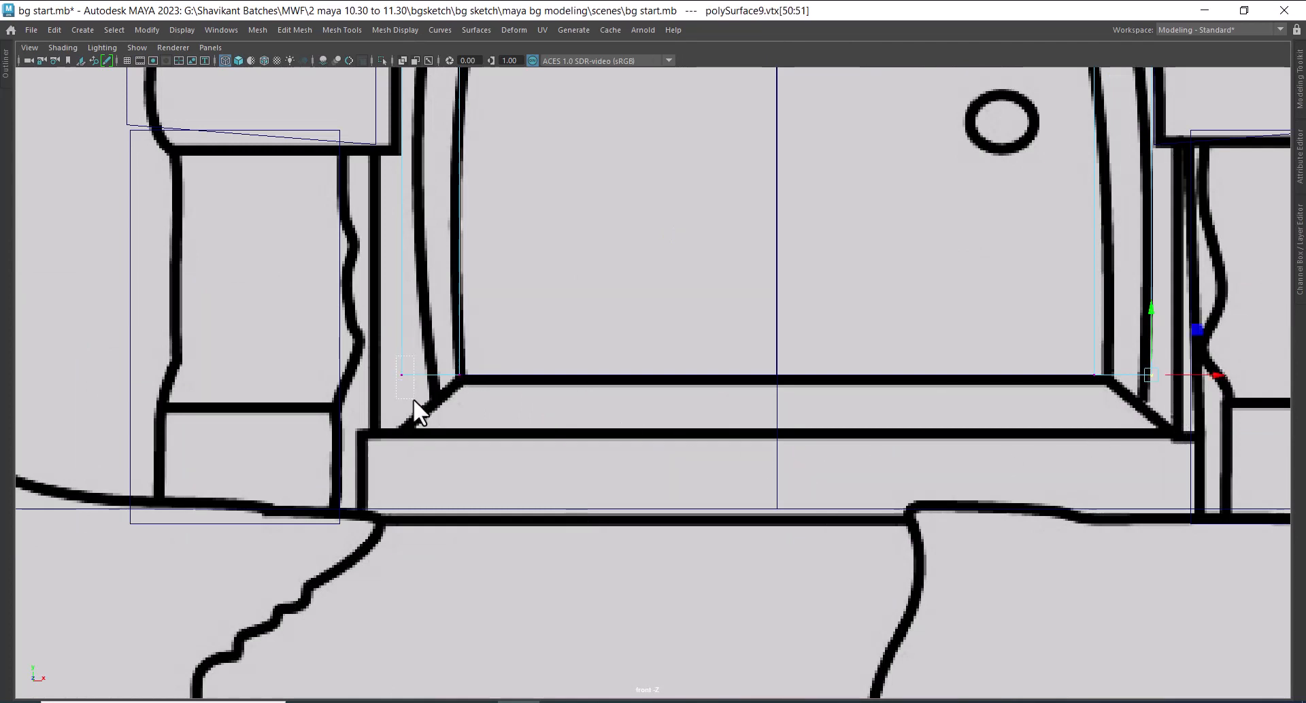
left_click_drag(413, 398, 386, 351, "shift")
left_click_drag(781, 317, 782, 359)
key("space")
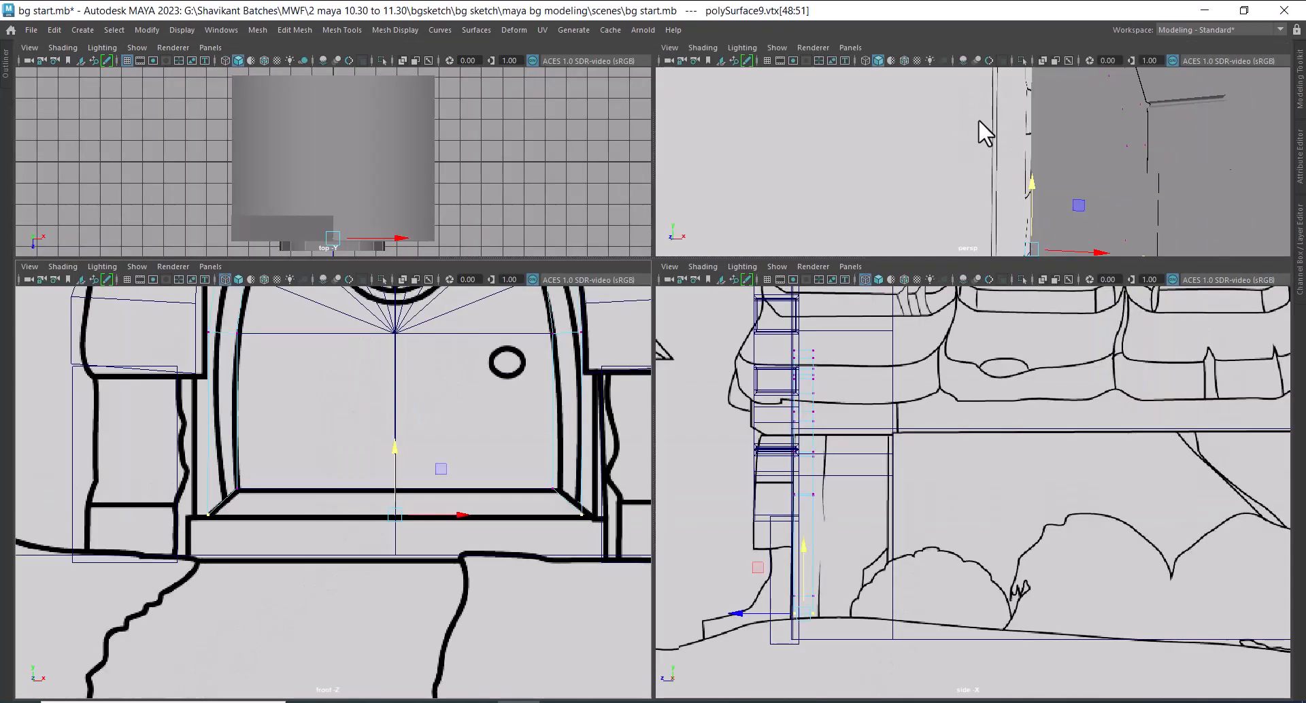
Select the house block covering the doorway in the perspective view and hide it
left_click_drag(978, 120, 1070, 187, "alt")
key("space")
left_click_drag(877, 326, 903, 439, "alt")
right_click_drag(642, 299, 794, 157)
left_click(723, 325)
left_click_drag(724, 325, 808, 350, "alt")
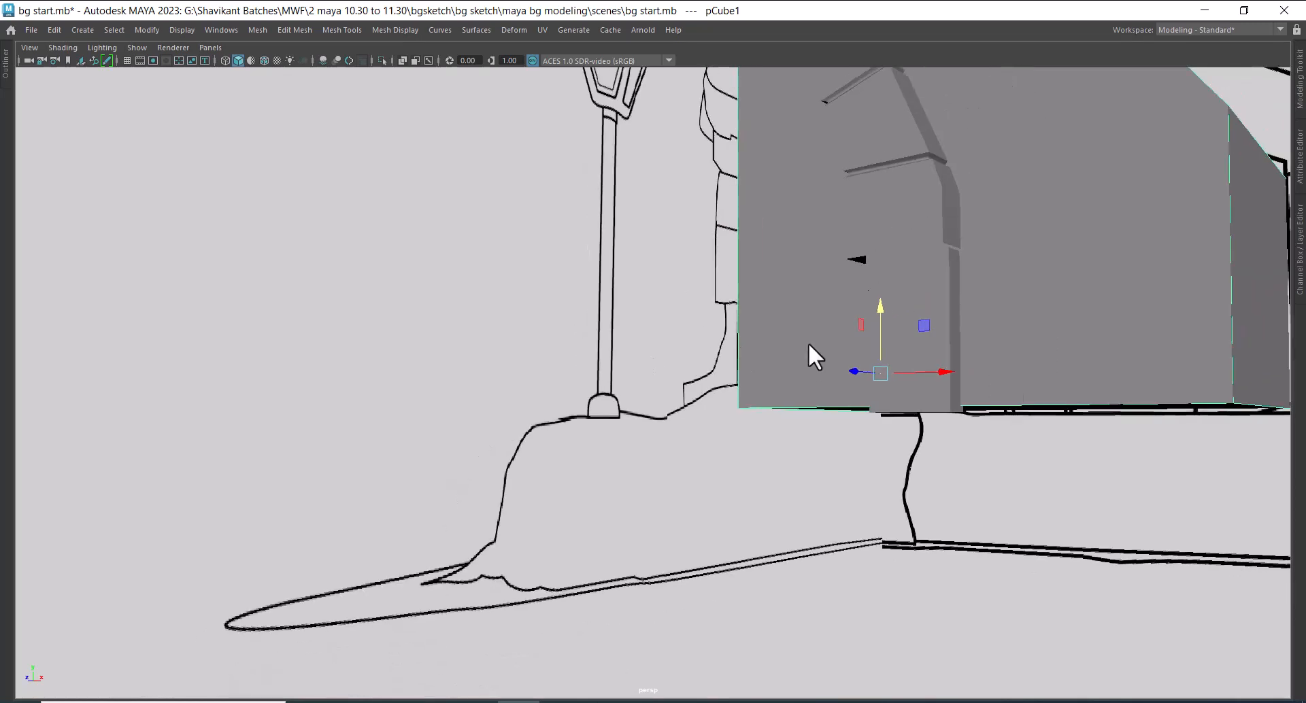
key("h")
Isolate the arched door frame and examine its faces and lower edge from several angles
left_click(931, 233)
left_click_drag(932, 232, 797, 319, "alt")
scroll(792, 313, "down", 1)
left_click(650, 204)
key("ctrl+1")
left_click_drag(678, 265, 653, 241, "alt")
right_click_drag(653, 241, 647, 280)
left_click_drag(648, 360, 957, 442, "alt")
left_click(917, 444)
right_click_drag(996, 319, 978, 523, "shift")
left_click_drag(850, 462, 725, 459, "alt")
Return to object mode, reselect the door frame and bring the rest of the scene back from isolation
key("F8")
left_click(1003, 296)
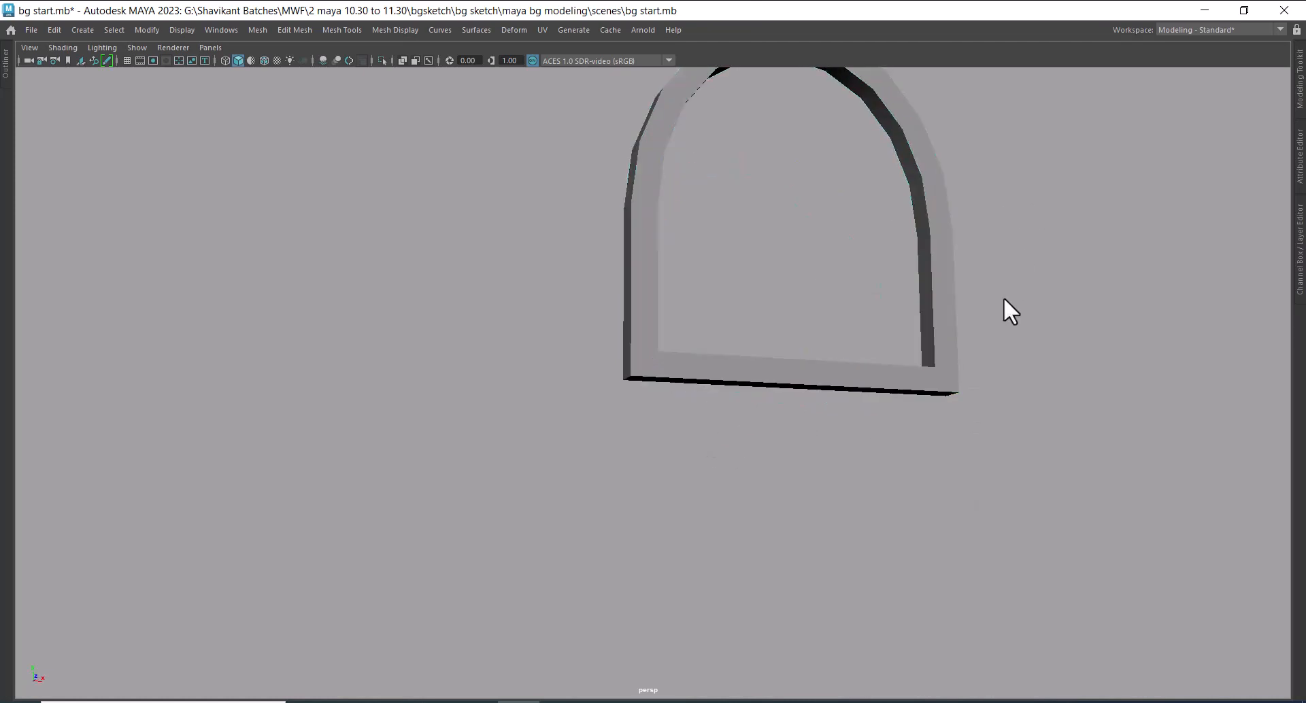
left_click(951, 307)
left_click_drag(973, 272, 860, 321, "alt")
key("ctrl+1")
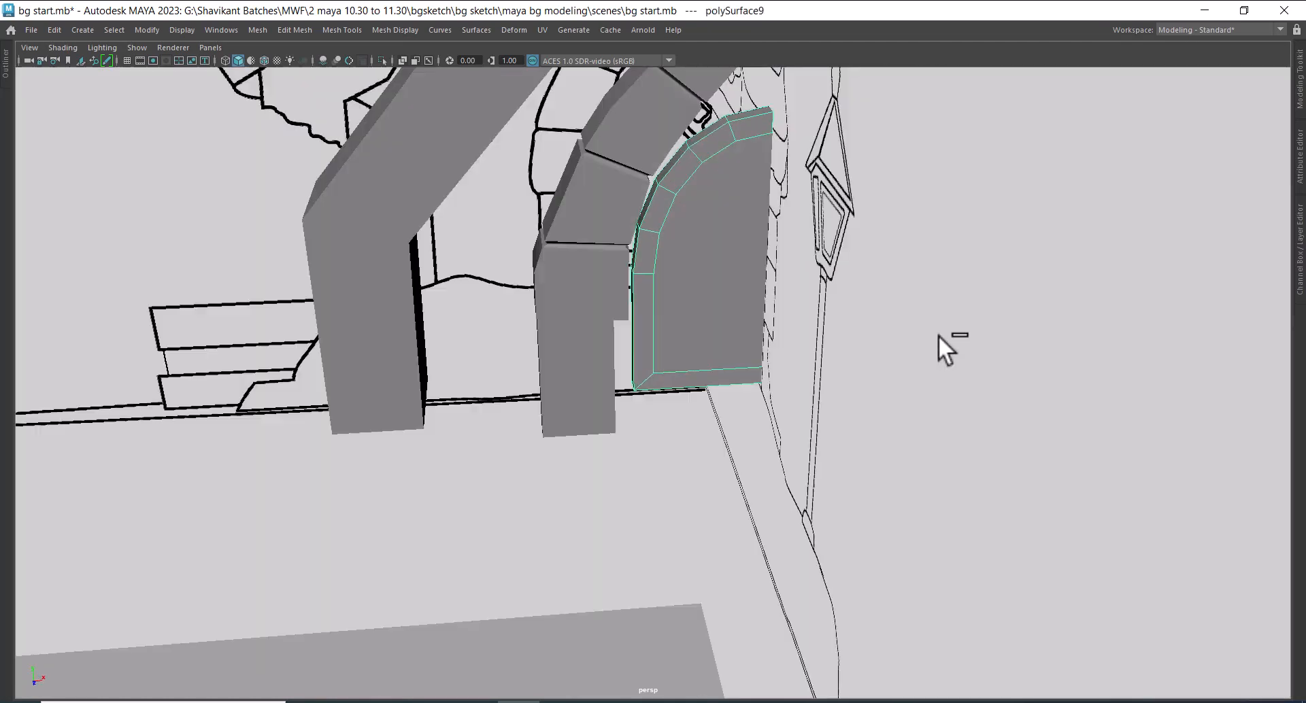
left_click_drag(903, 451, 776, 432, "alt")
middle_click_drag(775, 431, 770, 356, "alt")
left_click_drag(770, 356, 827, 340, "alt")
Raise the door frame's apex vertices to the inner peak of the stone arch in the front view
key("space")
middle_click_drag(371, 495, 442, 588, "alt")
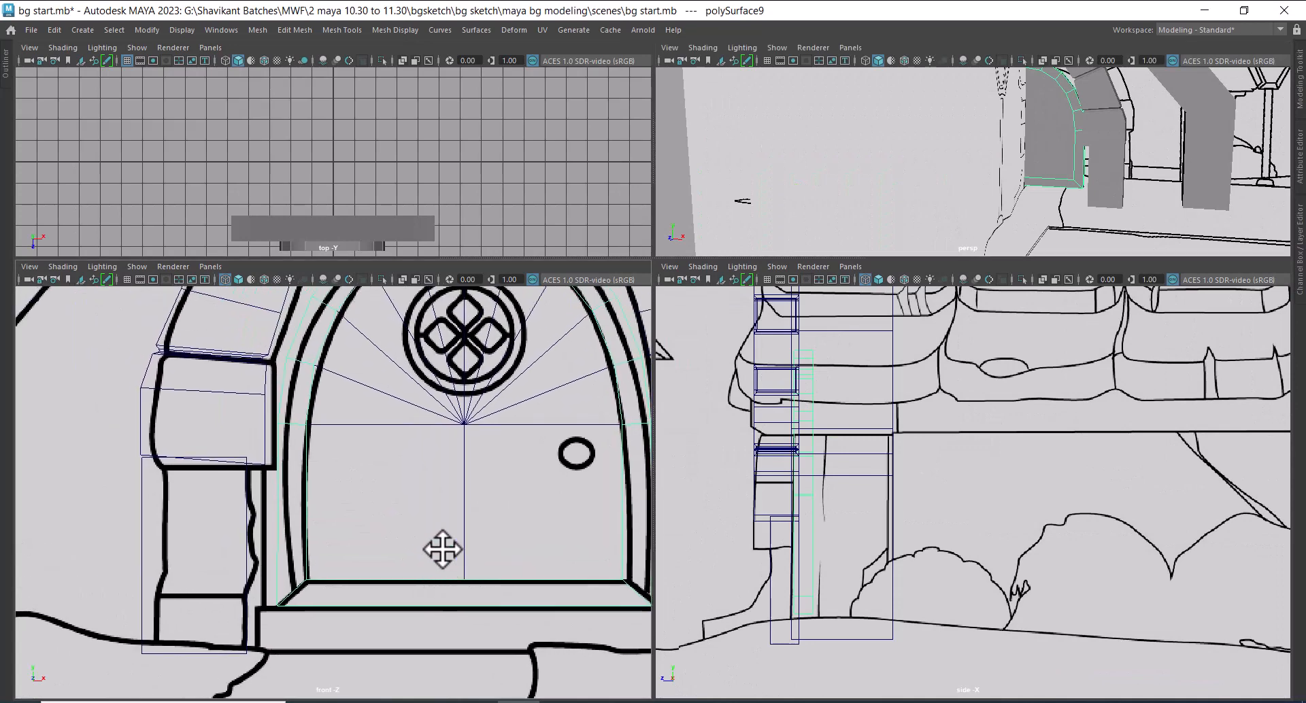
middle_click_drag(501, 534, 508, 609, "alt")
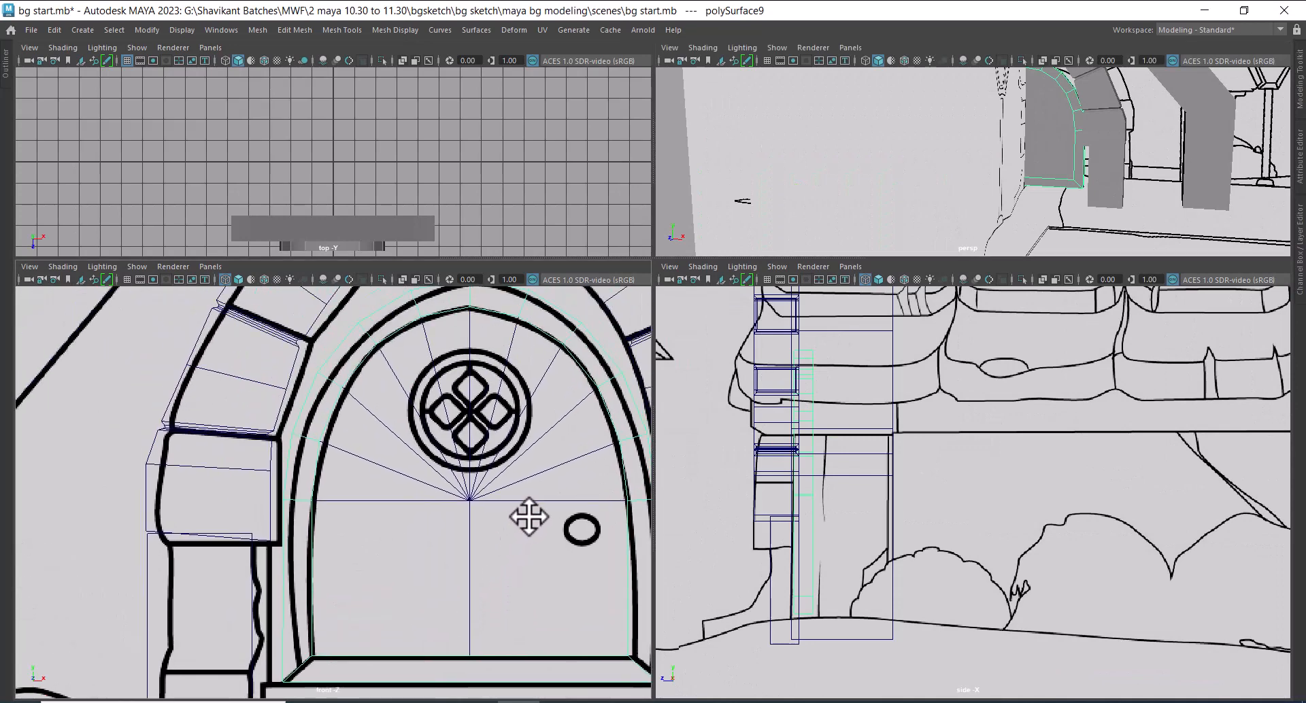
key("space")
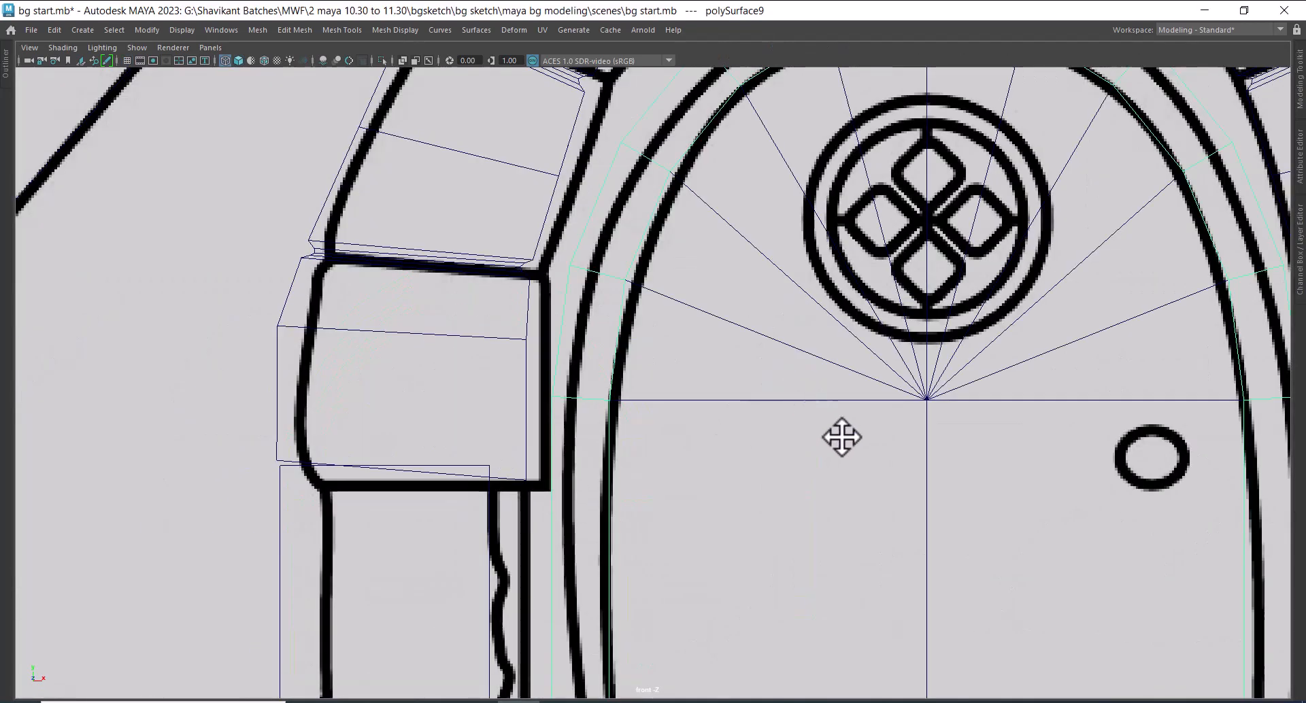
scroll(840, 437, "down", 8)
middle_click_drag(819, 340, 703, 369, "alt")
scroll(877, 522, "up", 6)
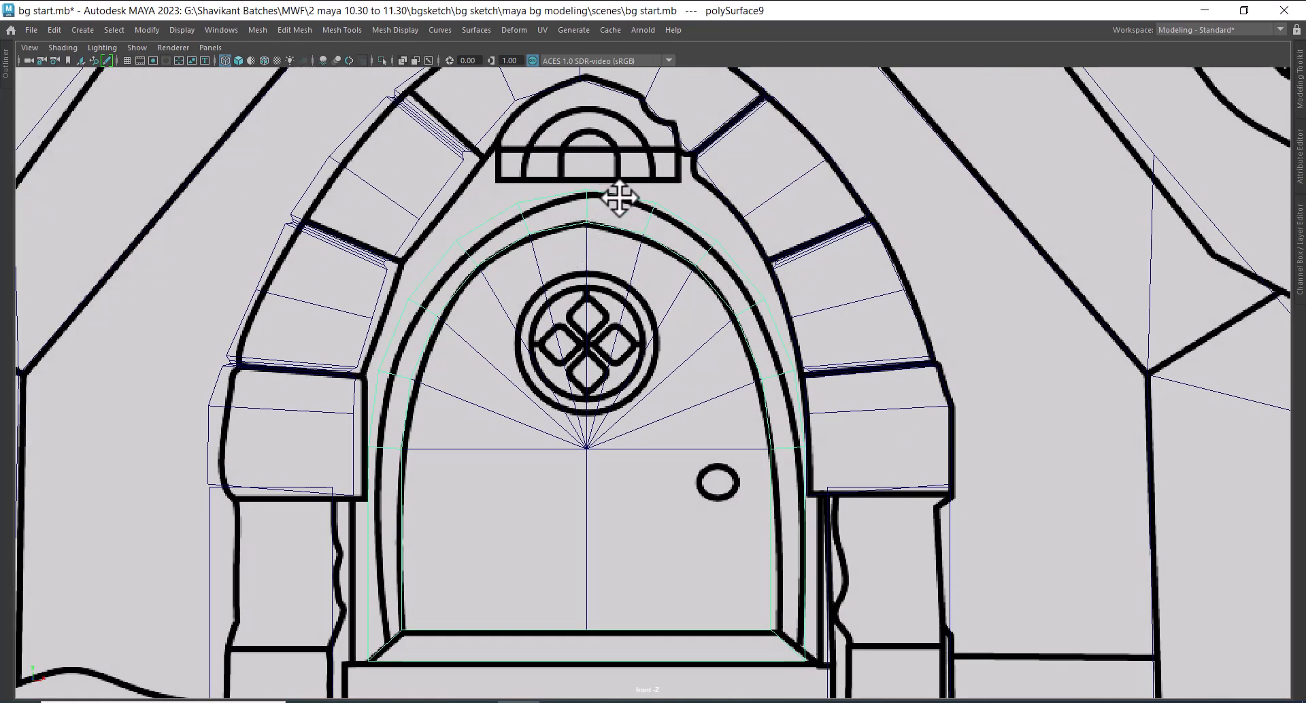
right_click_drag(606, 195, 507, 188)
left_click_drag(577, 173, 588, 89)
key("f")
Turn on Object X symmetry and raise the frame vertices beside the apex to the stone arch's inner edge
left_click_drag(650, 279, 666, 294)
right_click(594, 289, "ctrl+shift")
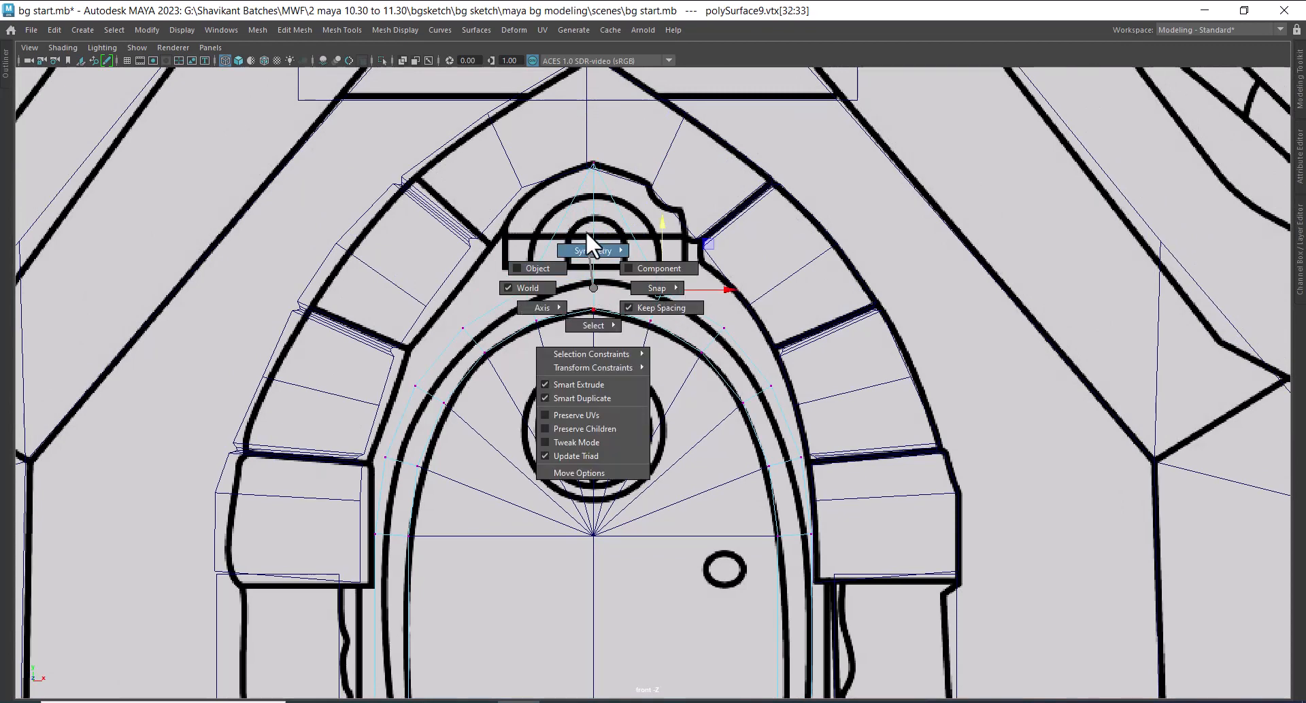
left_click(586, 193)
left_click_drag(667, 229, 676, 126)
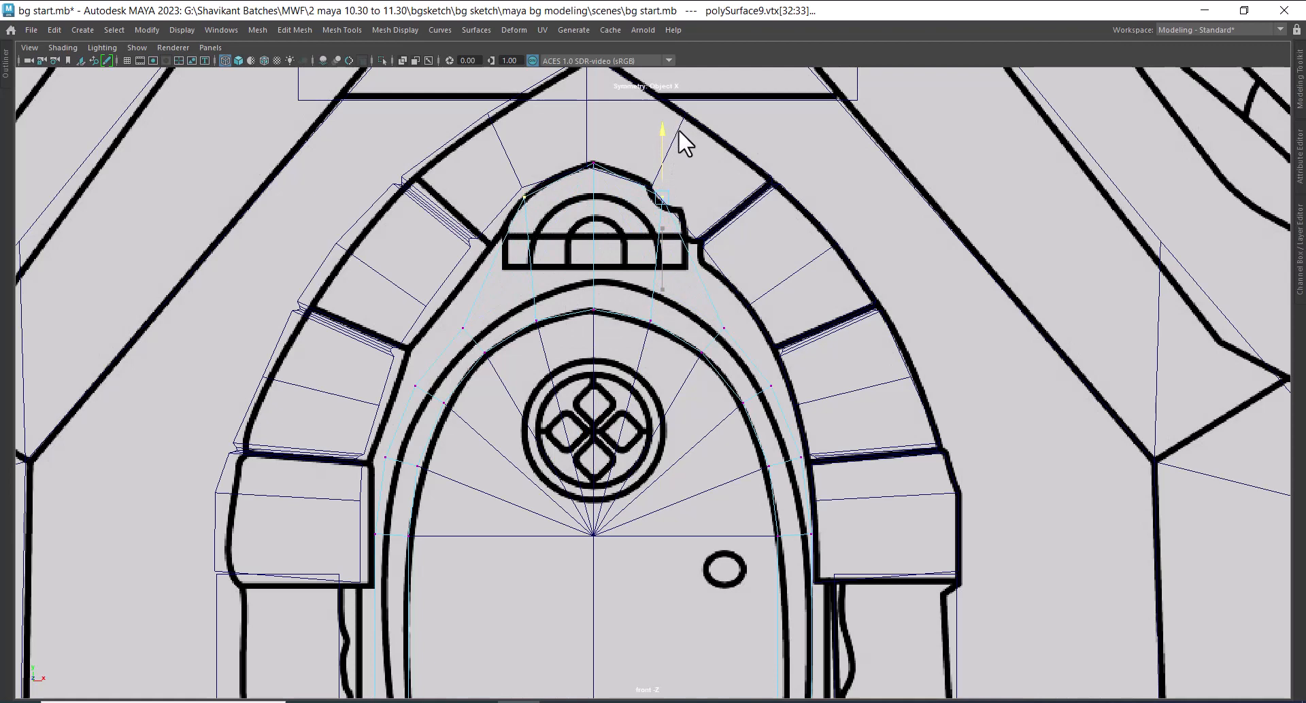
Raise the next two symmetrical pairs of outer frame vertices to follow the inner curve of the stone arch
left_click_drag(734, 300, 714, 349)
left_click_drag(730, 260, 740, 213)
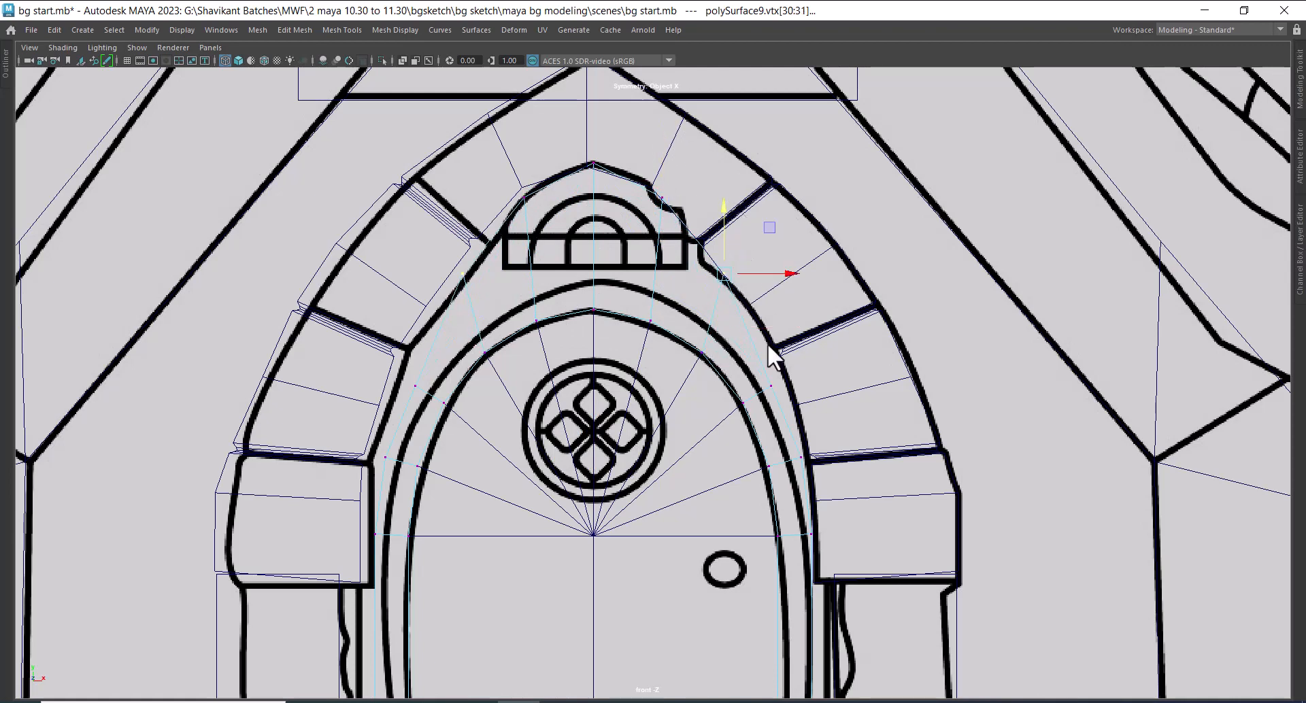
left_click(774, 385)
left_click_drag(785, 370, 793, 283)
Move the frame's outer shoulder and side vertices outward so they meet the inner edges of the arch stones
left_click_drag(802, 481, 804, 480)
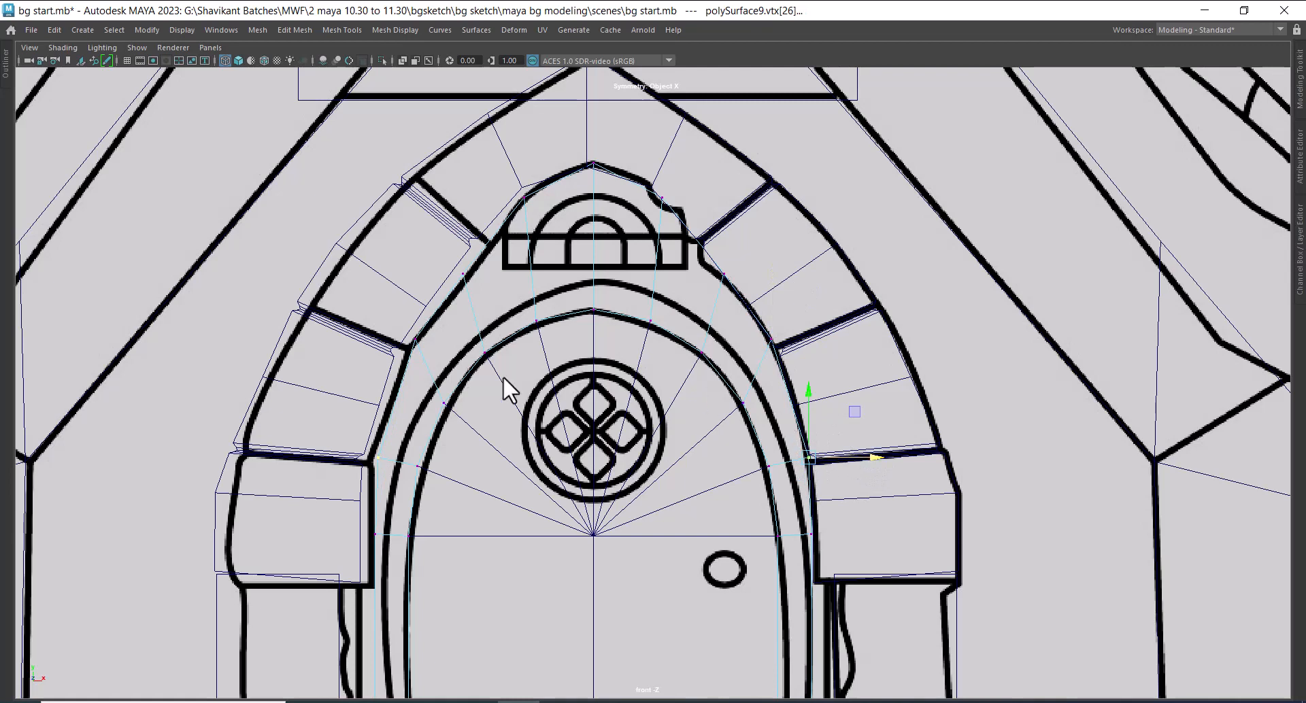
left_click_drag(398, 327, 468, 336)
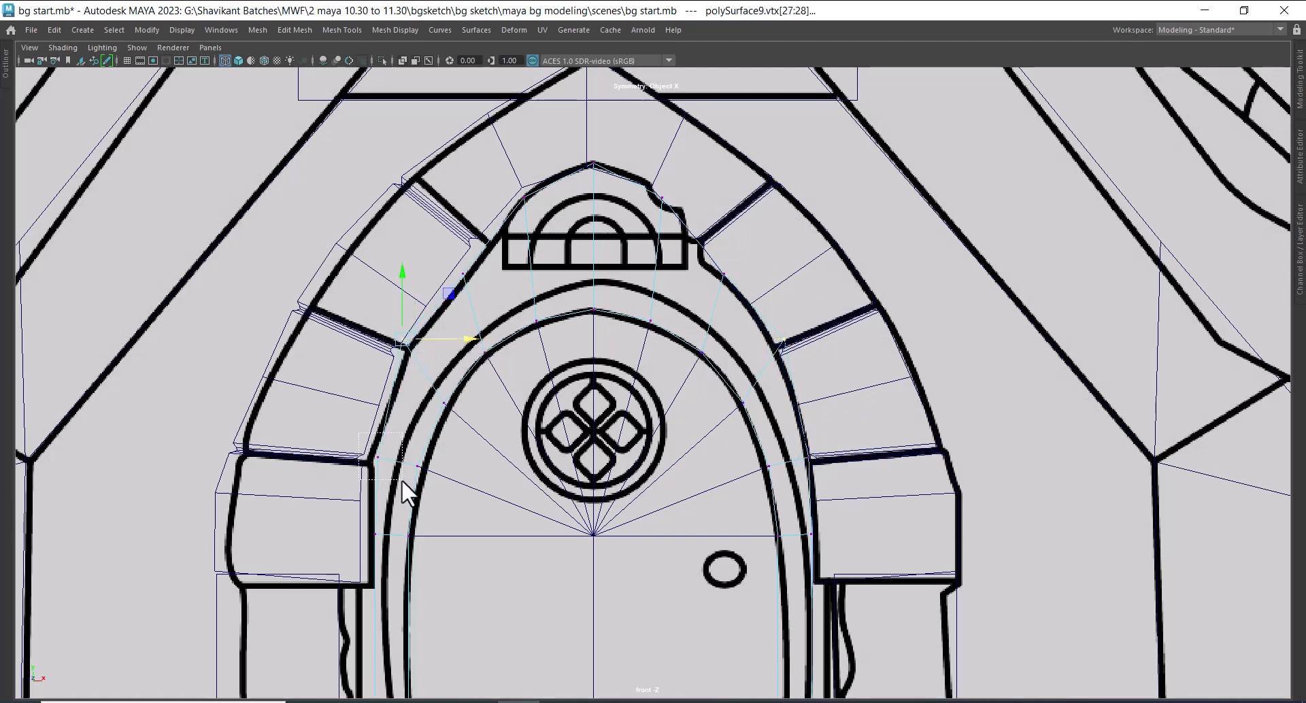
left_click_drag(401, 479, 422, 458)
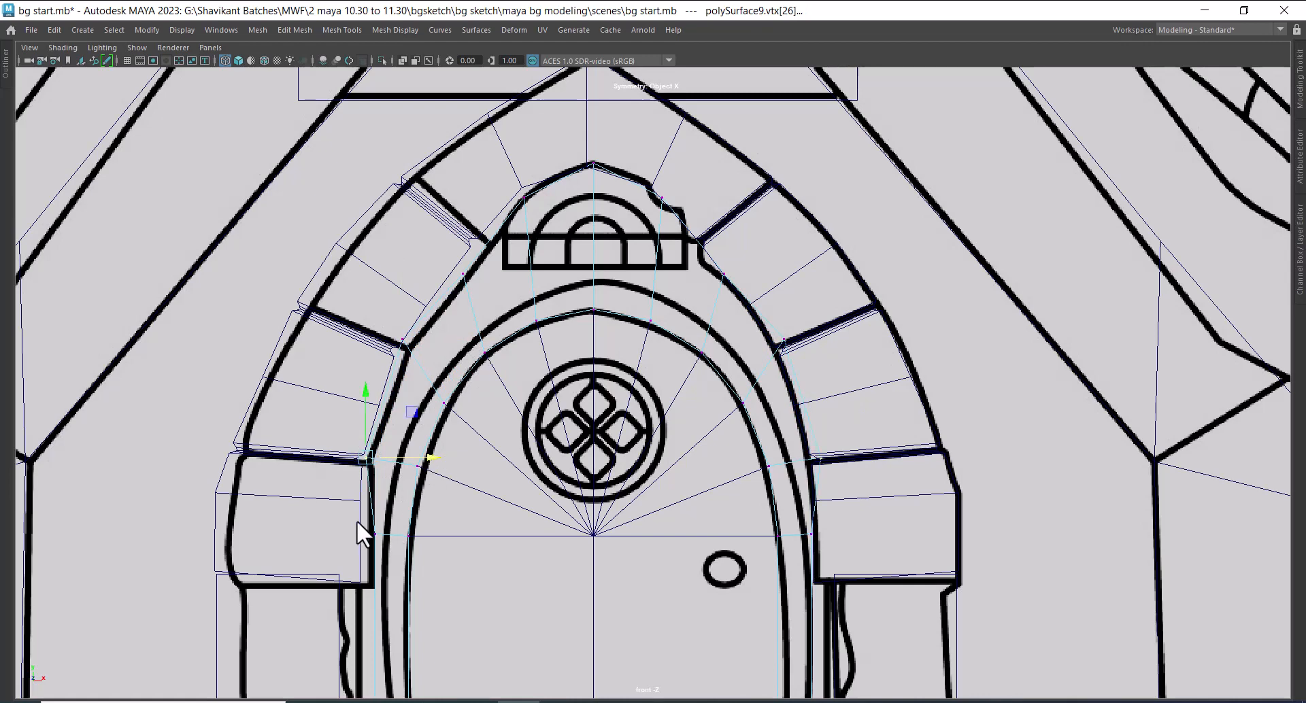
left_click_drag(357, 521, 434, 541)
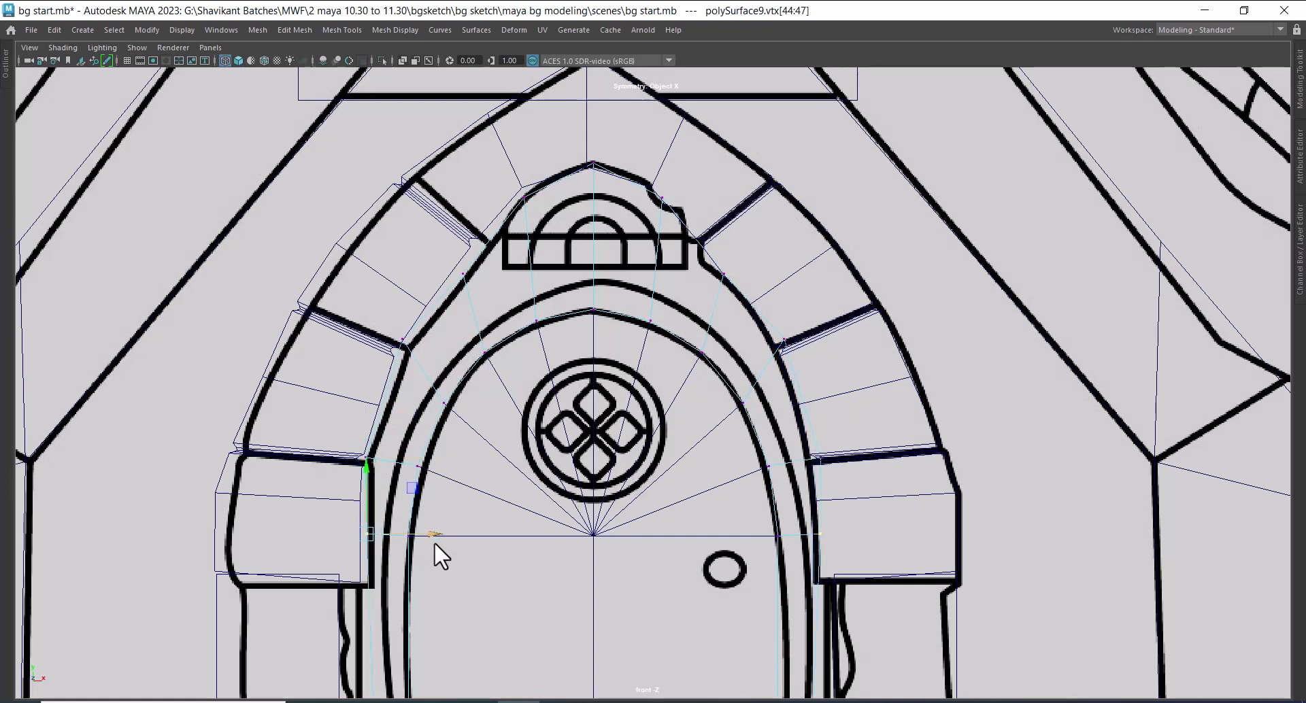
Widen the frame's bottom outer corners to the ends of the threshold in the front sketch
middle_click_drag(465, 591, 504, 300, "alt")
scroll(504, 468, "up", 1)
left_click_drag(381, 446, 504, 505)
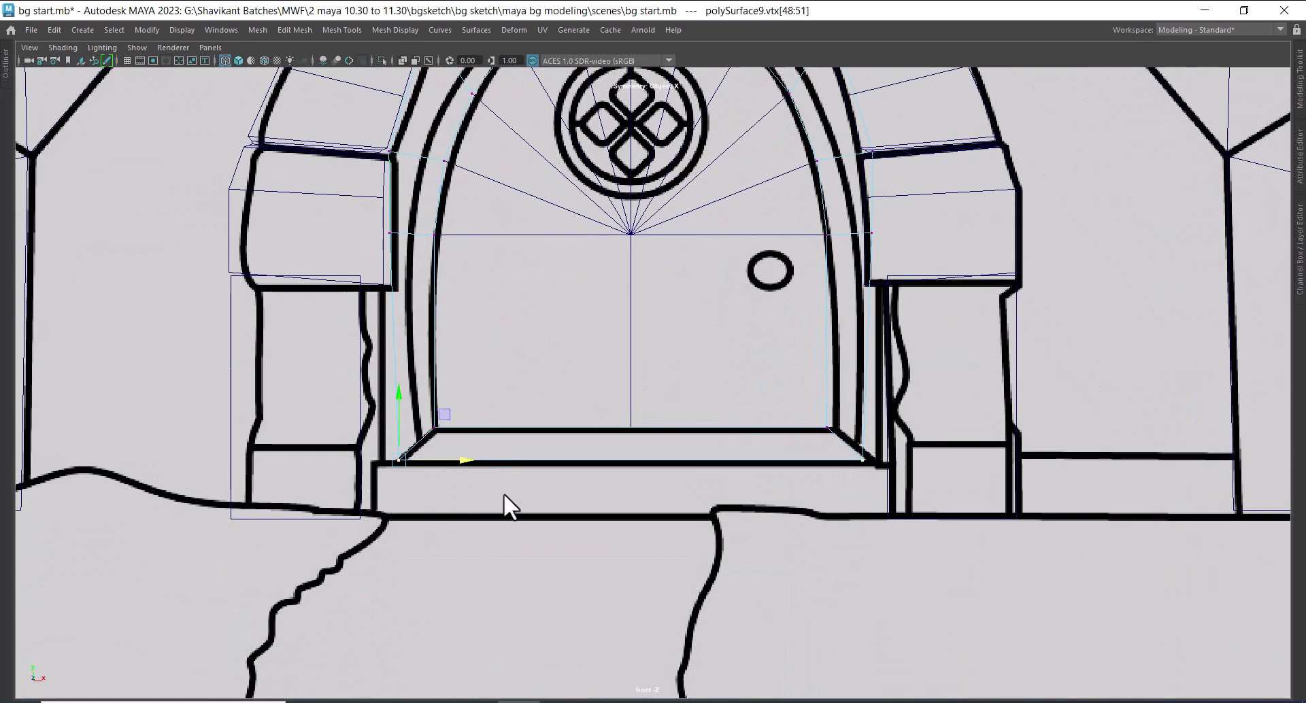
left_click_drag(465, 459, 440, 467)
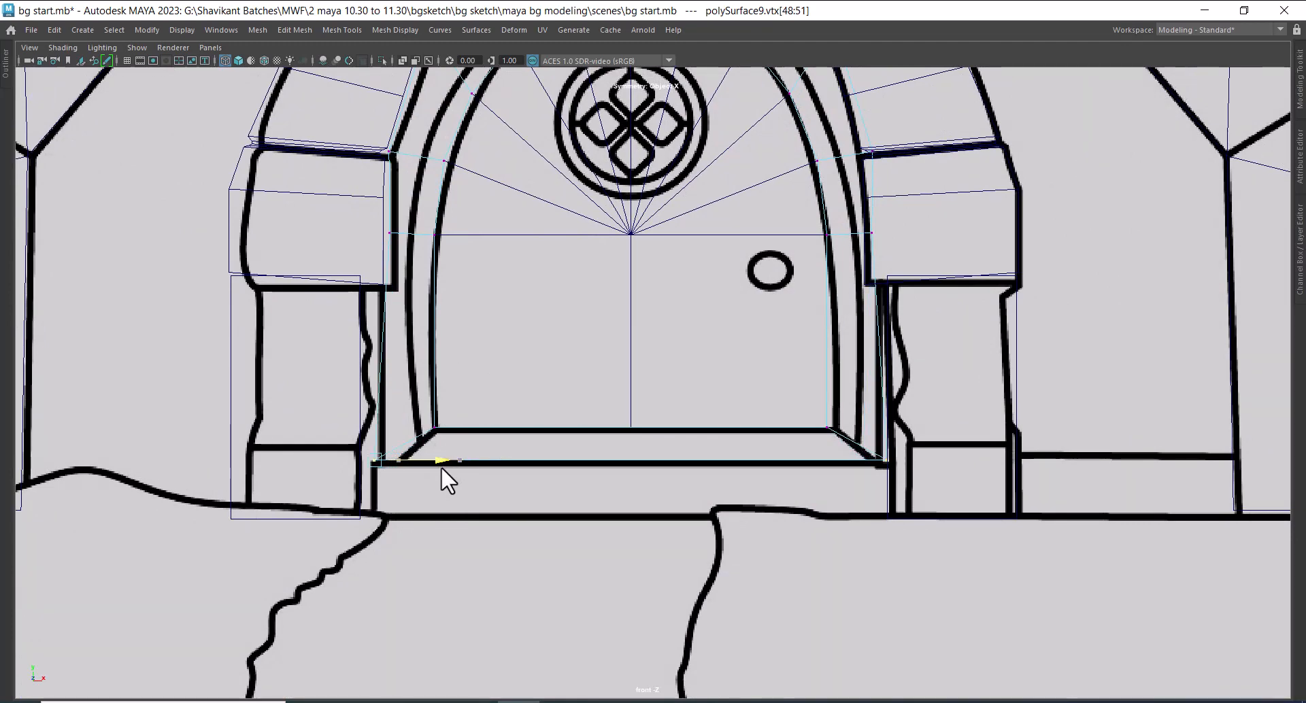
middle_click_drag(811, 460, 815, 579, "alt")
middle_click_drag(843, 370, 880, 516, "alt")
middle_click_drag(875, 338, 906, 424, "alt")
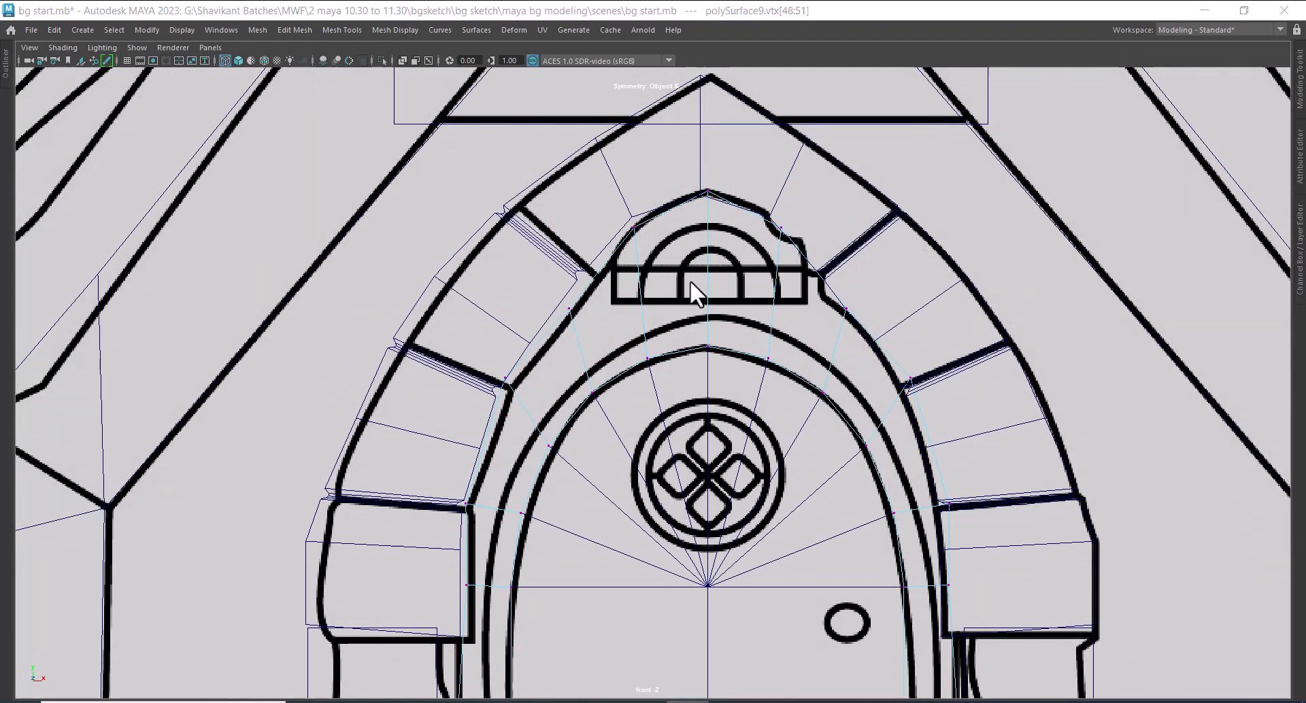
scroll(740, 335, "down", 6)
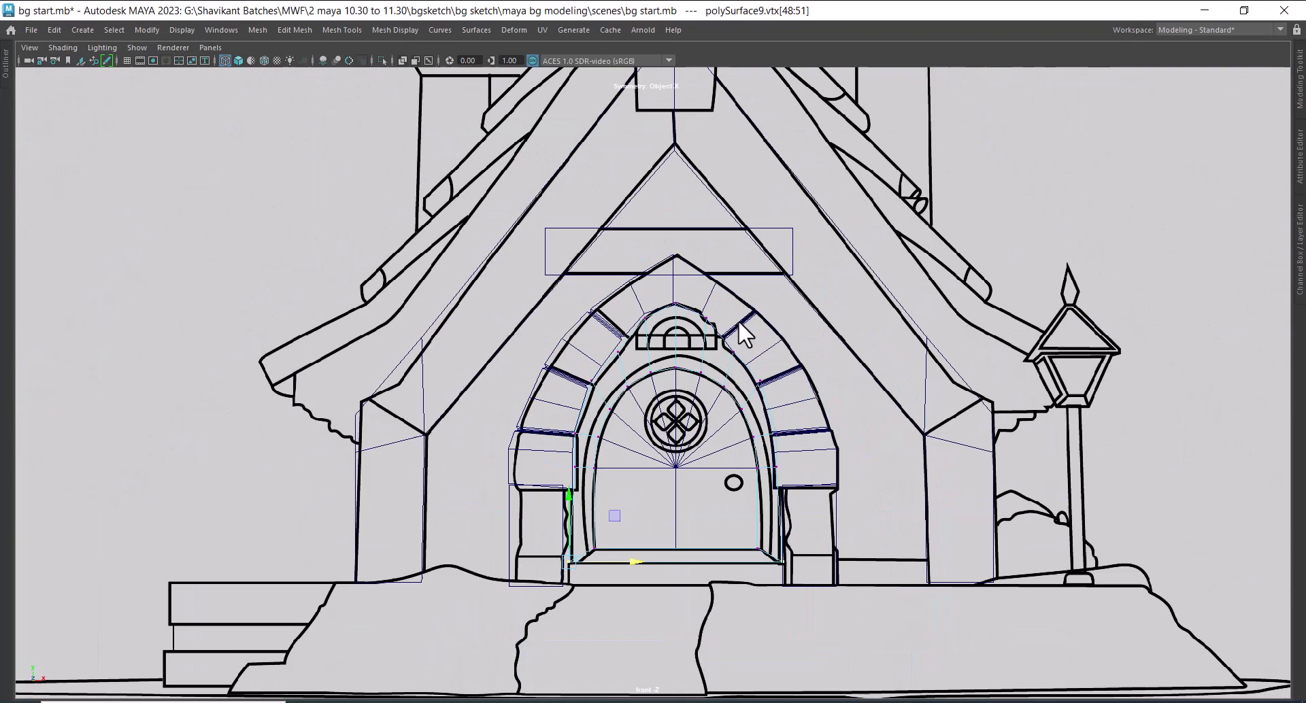
Leave component editing and deselect the door frame in the perspective view
key("space")
key("space")
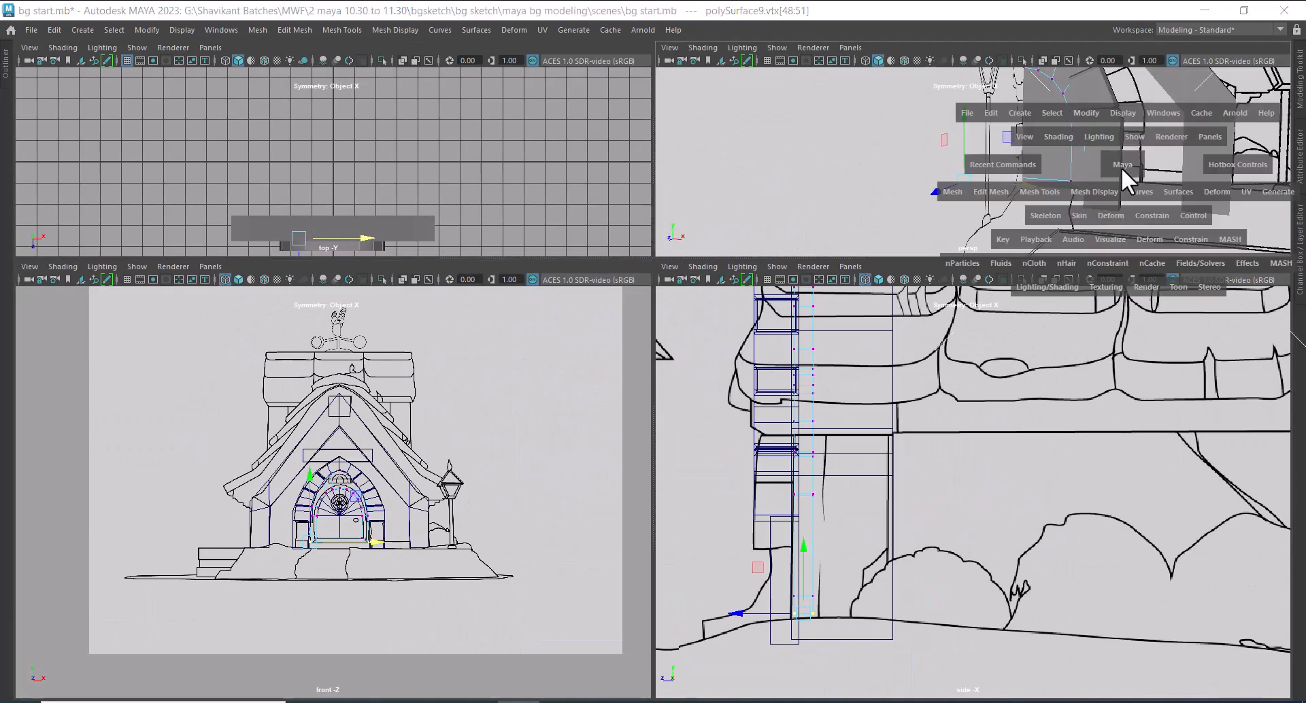
left_click_drag(802, 263, 1061, 449, "alt")
right_click_drag(1061, 449, 799, 396, "alt")
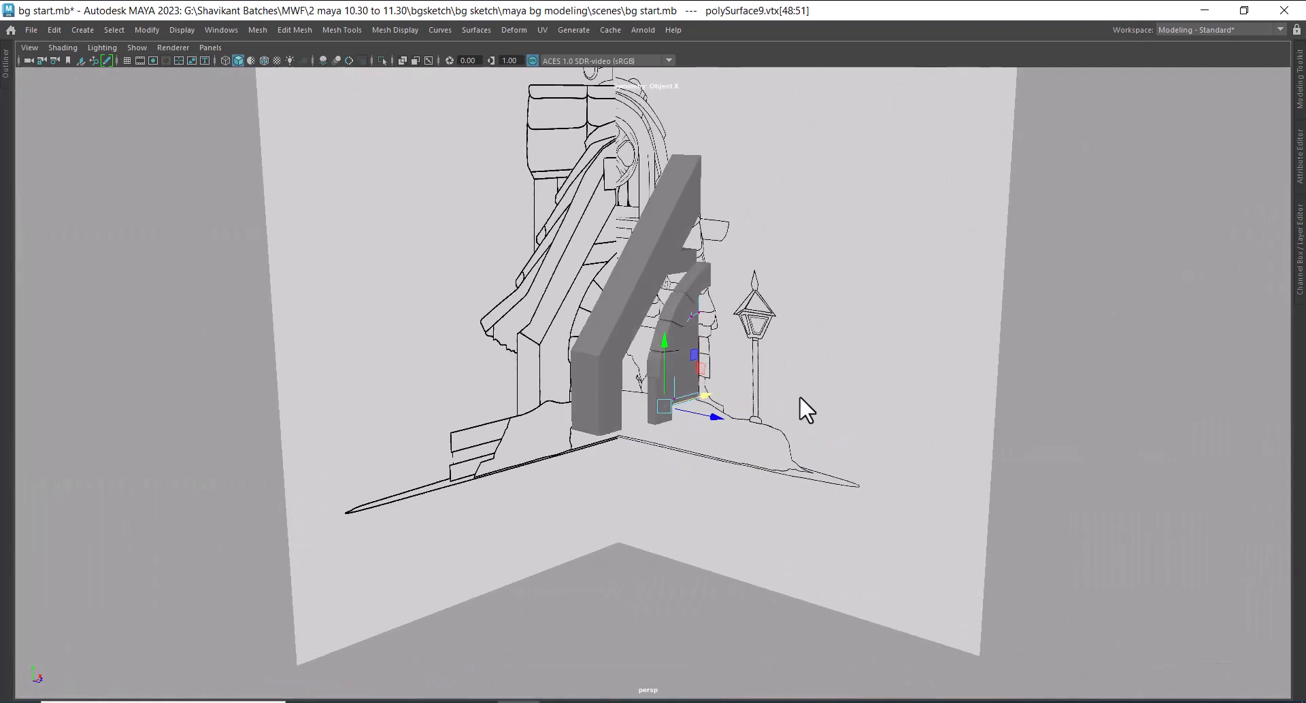
left_click_drag(798, 395, 809, 389, "alt")
right_click_drag(848, 247, 1054, 141)
left_click(975, 454)
right_click_drag(979, 468, 691, 383, "alt")
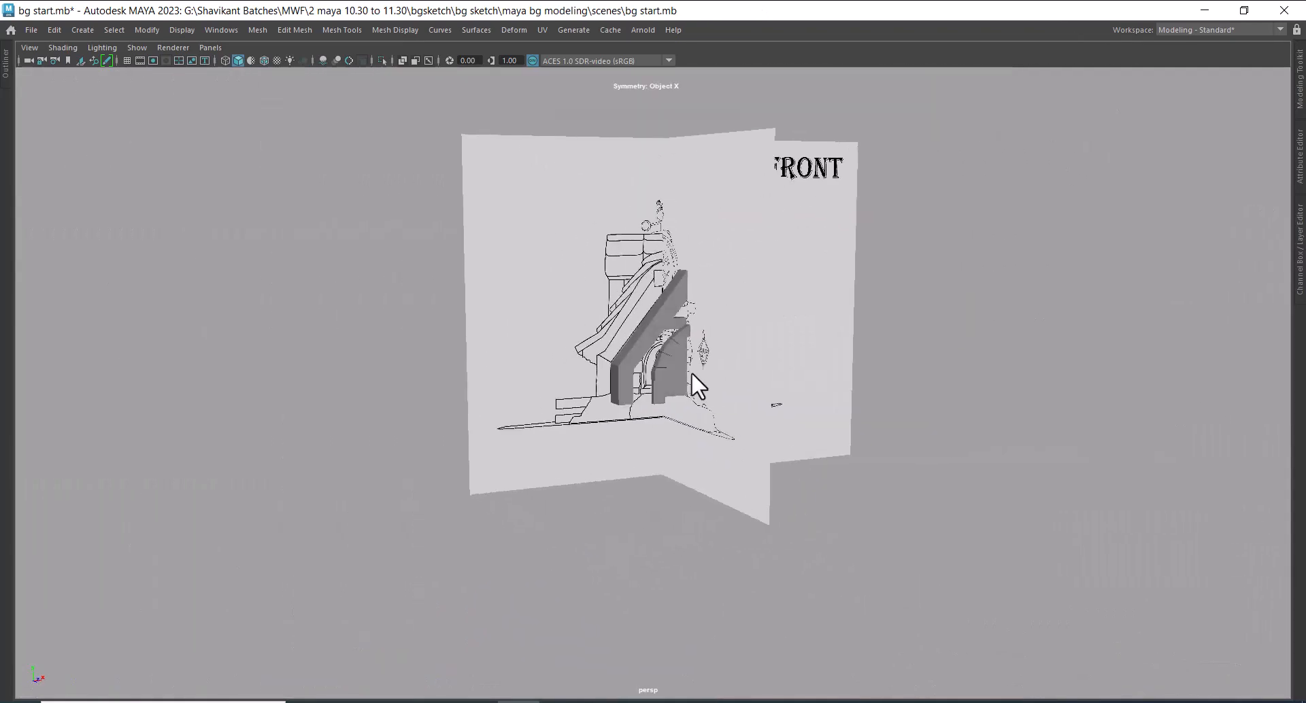
Hide the reference sketches by turning off the visibility of layer1
left_click(1299, 80)
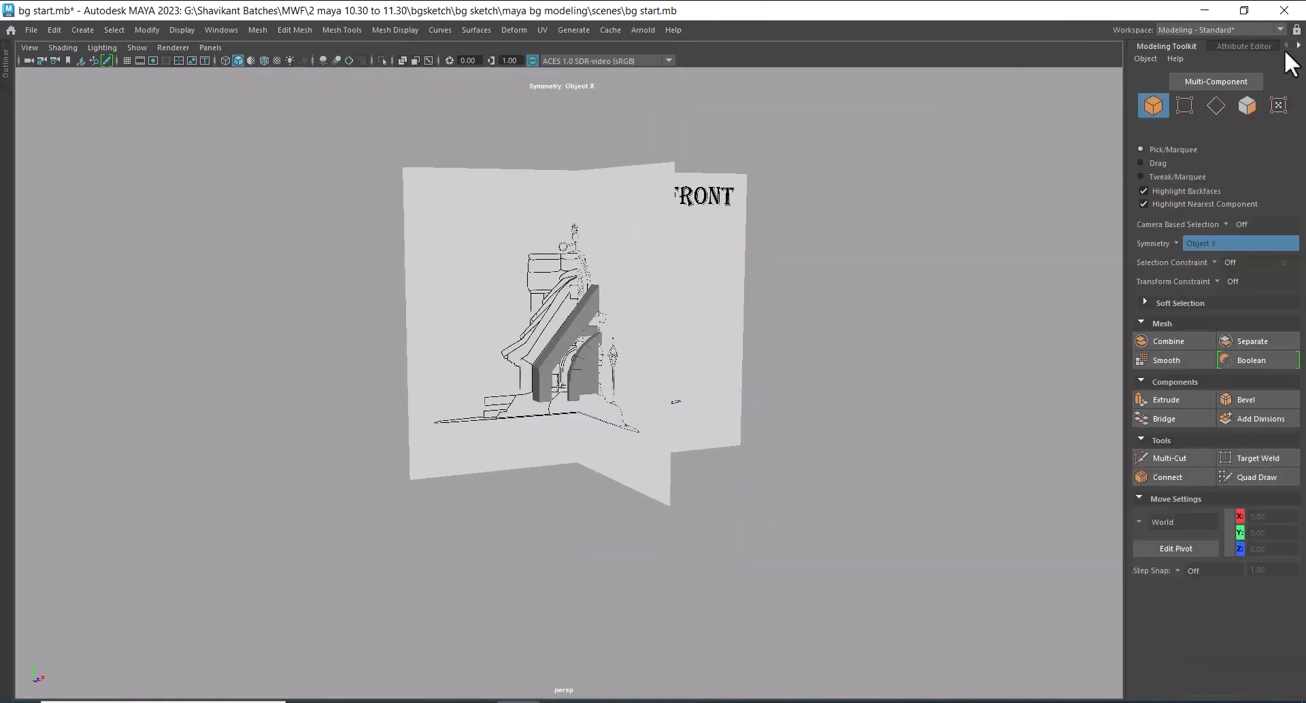
left_click(1221, 46)
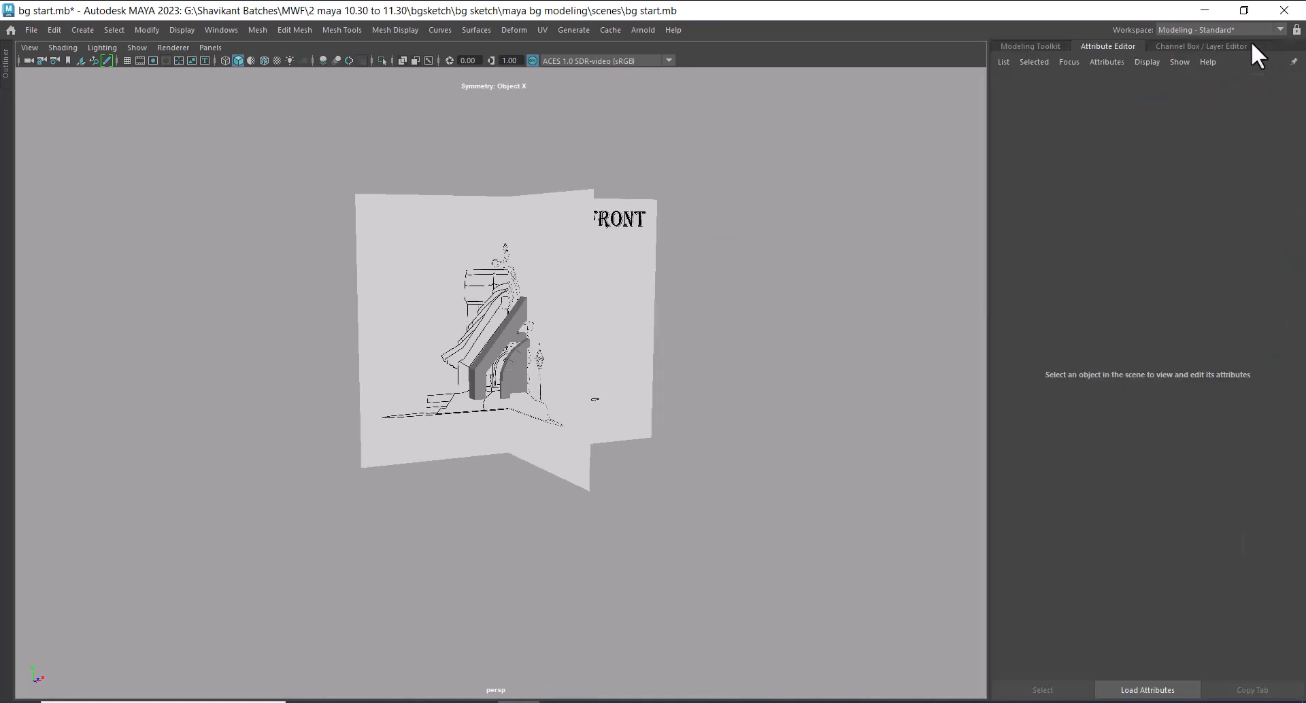
left_click(1217, 46)
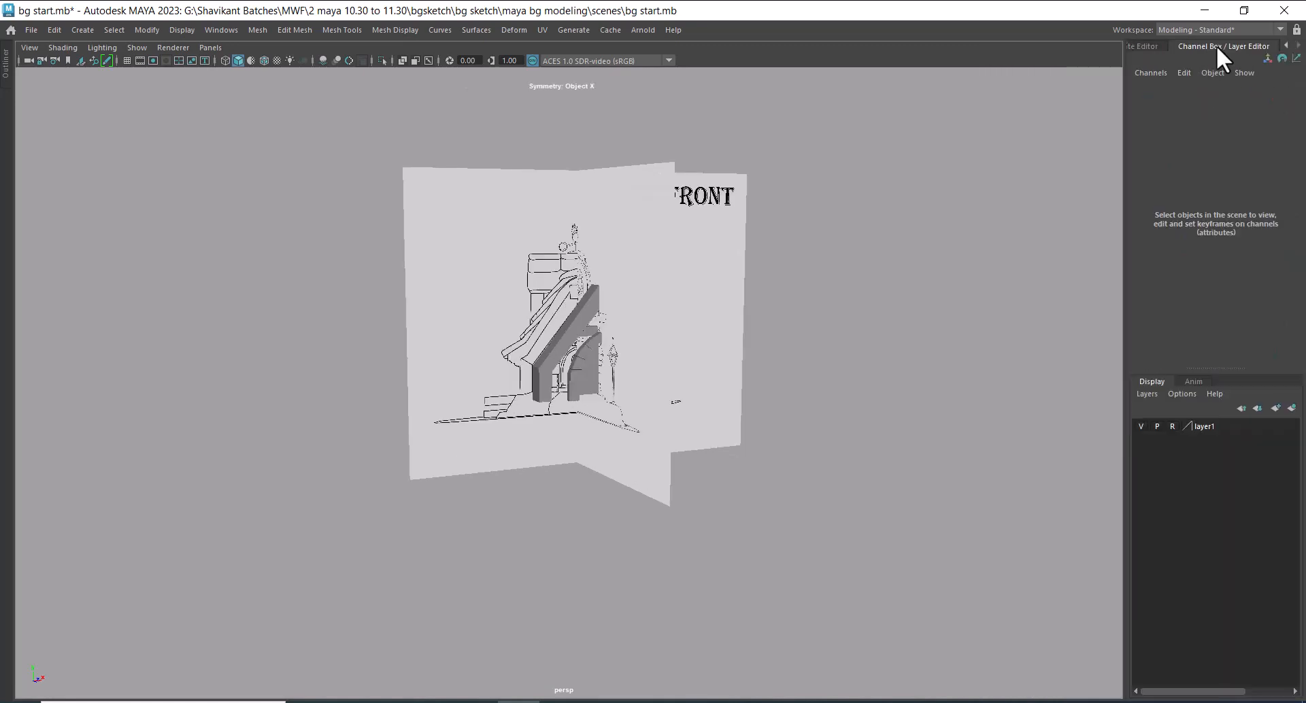
left_click(1140, 427)
Select the arched door panel and shift it along the depth axis relative to its frame
right_click_drag(574, 462, 1017, 606, "alt")
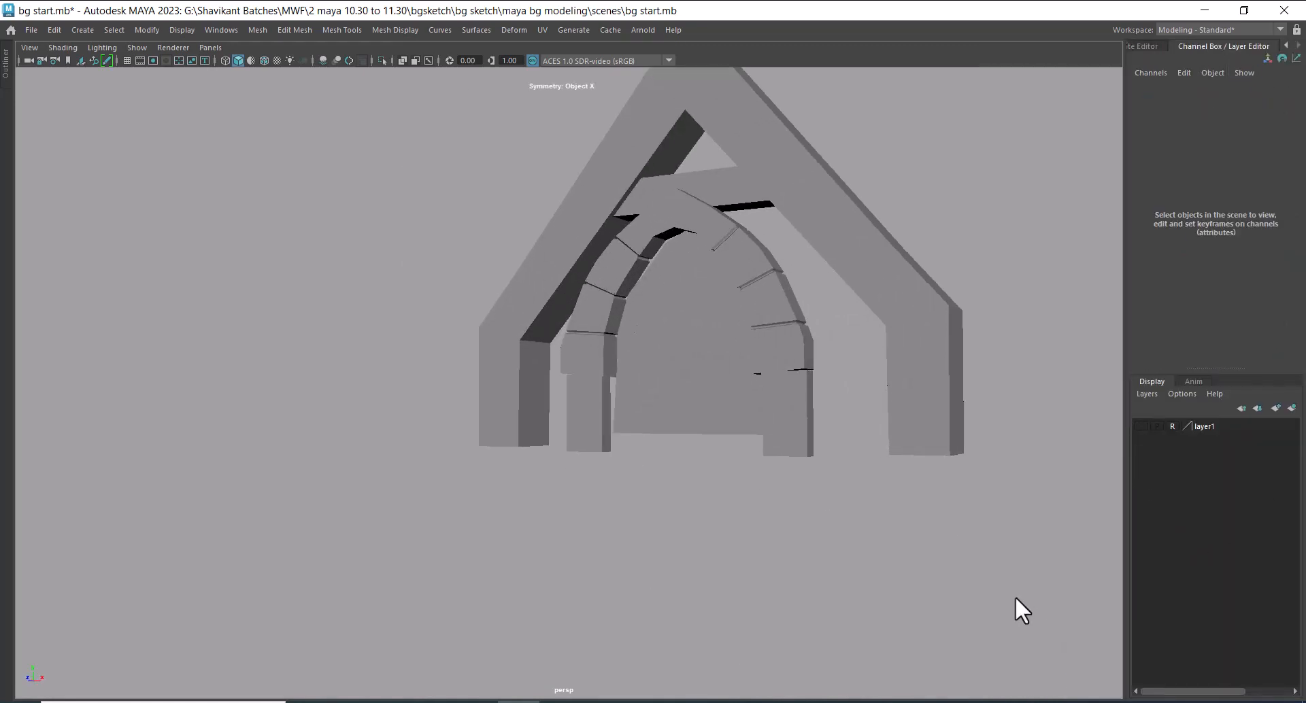
left_click(670, 369)
left_click_drag(594, 436, 763, 449, "alt")
right_click_drag(764, 449, 794, 416, "alt")
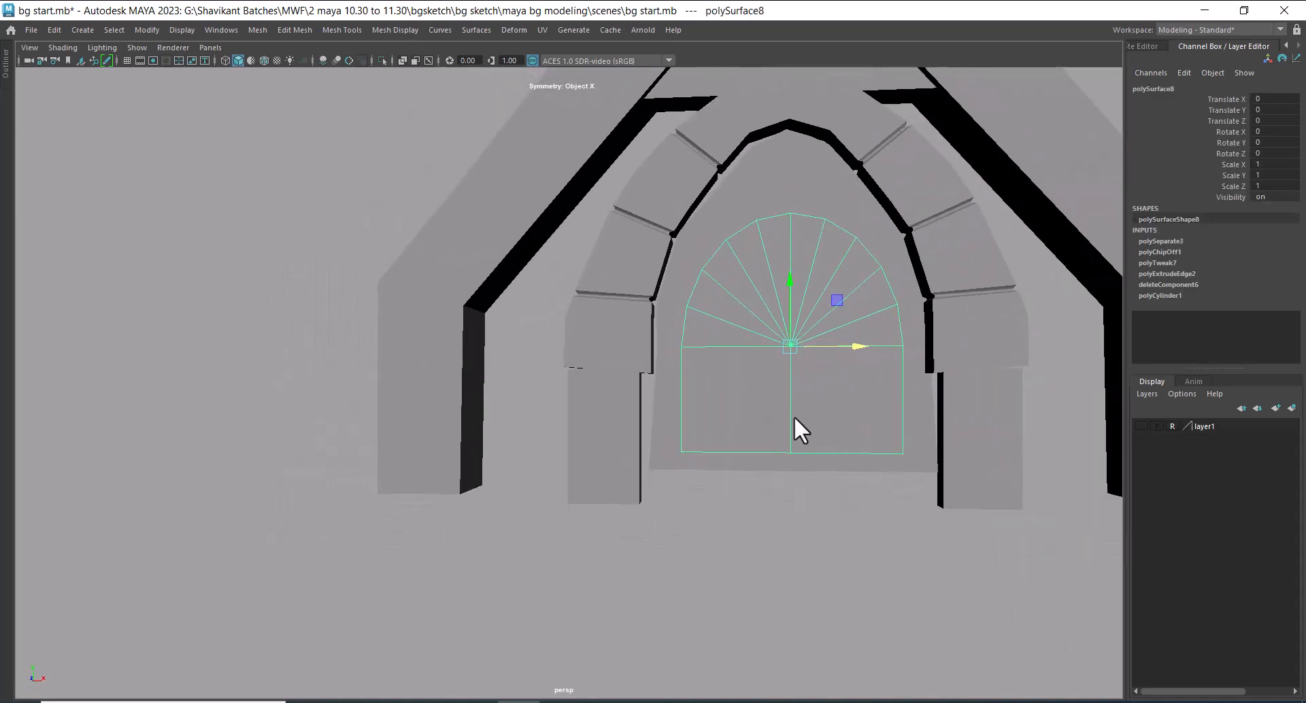
left_click_drag(794, 416, 764, 389, "alt")
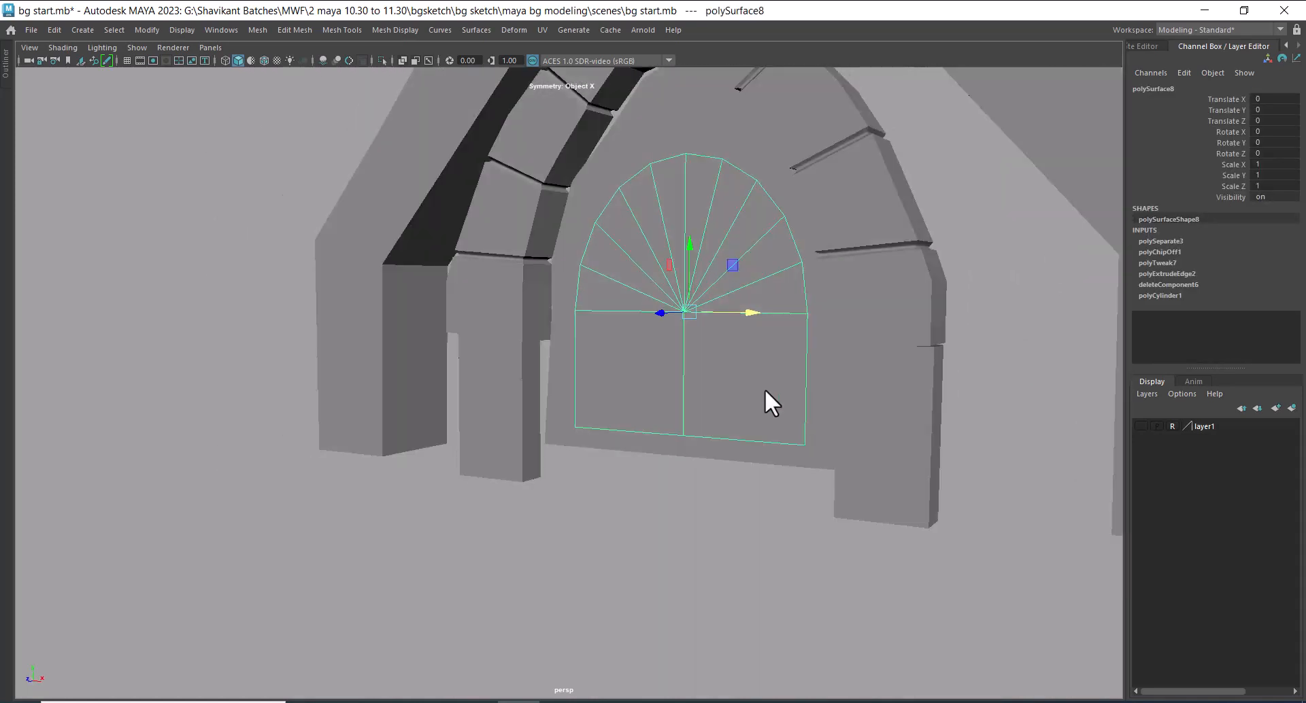
right_click_drag(764, 389, 764, 353, "alt")
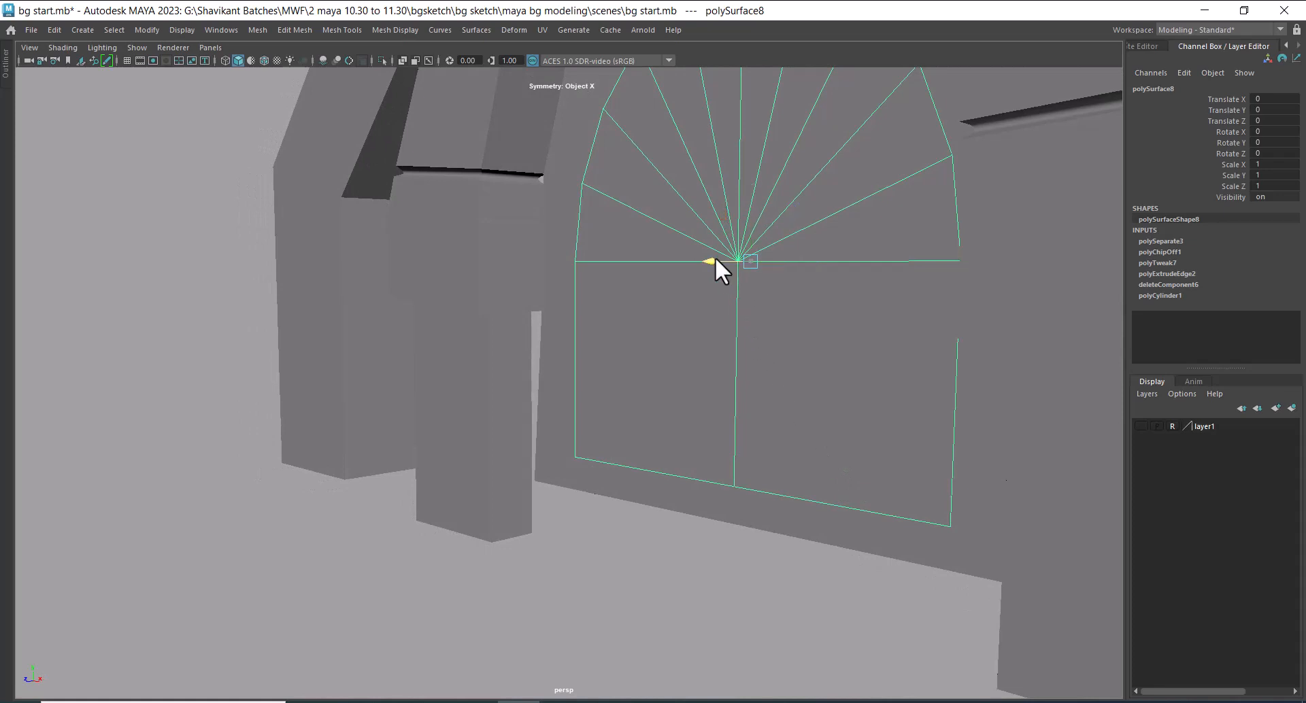
left_click_drag(716, 257, 684, 315)
Select the door frame, hide every unselected object and show the frame in the front view
left_click(699, 450)
left_click(697, 443)
key("alt+h")
key("space")
left_click_drag(753, 227, 755, 263)
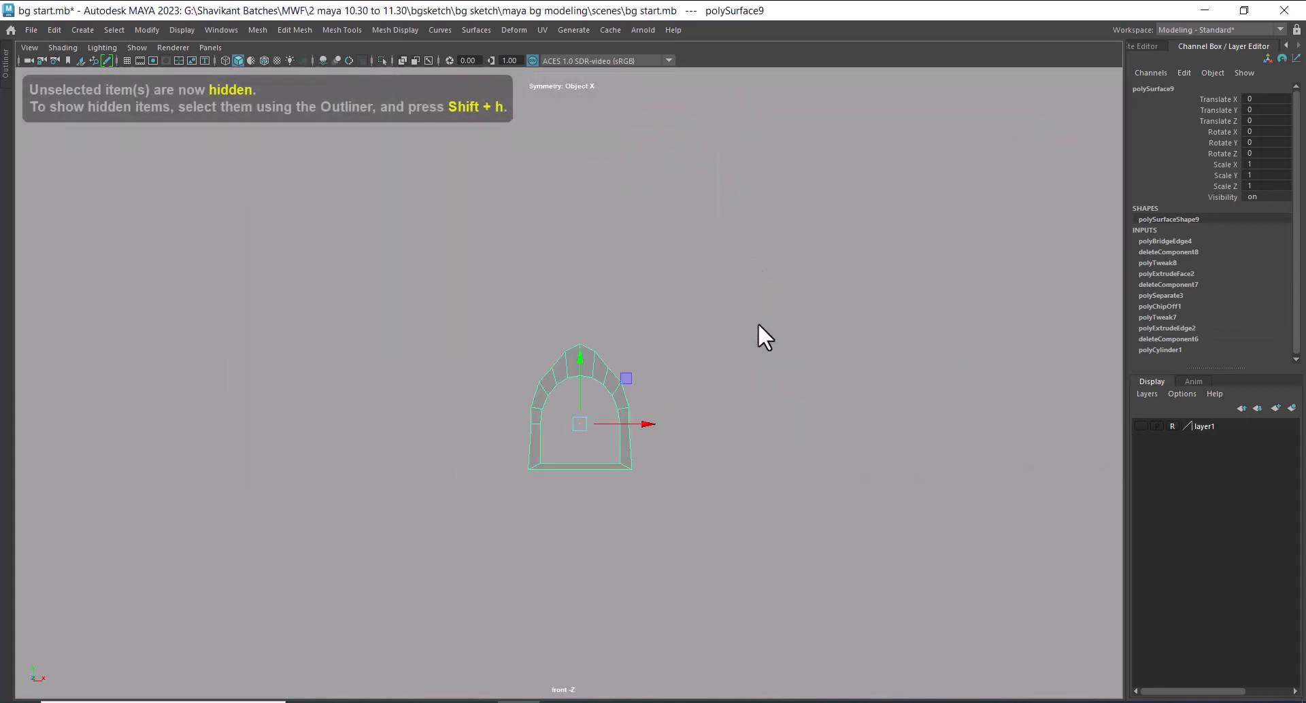
Raise the frame's outer shoulder vertices symmetrically to even out the curve of the arch
right_click_drag(757, 324, 985, 506, "alt")
right_click_drag(808, 324, 746, 324)
left_click_drag(807, 272, 745, 340)
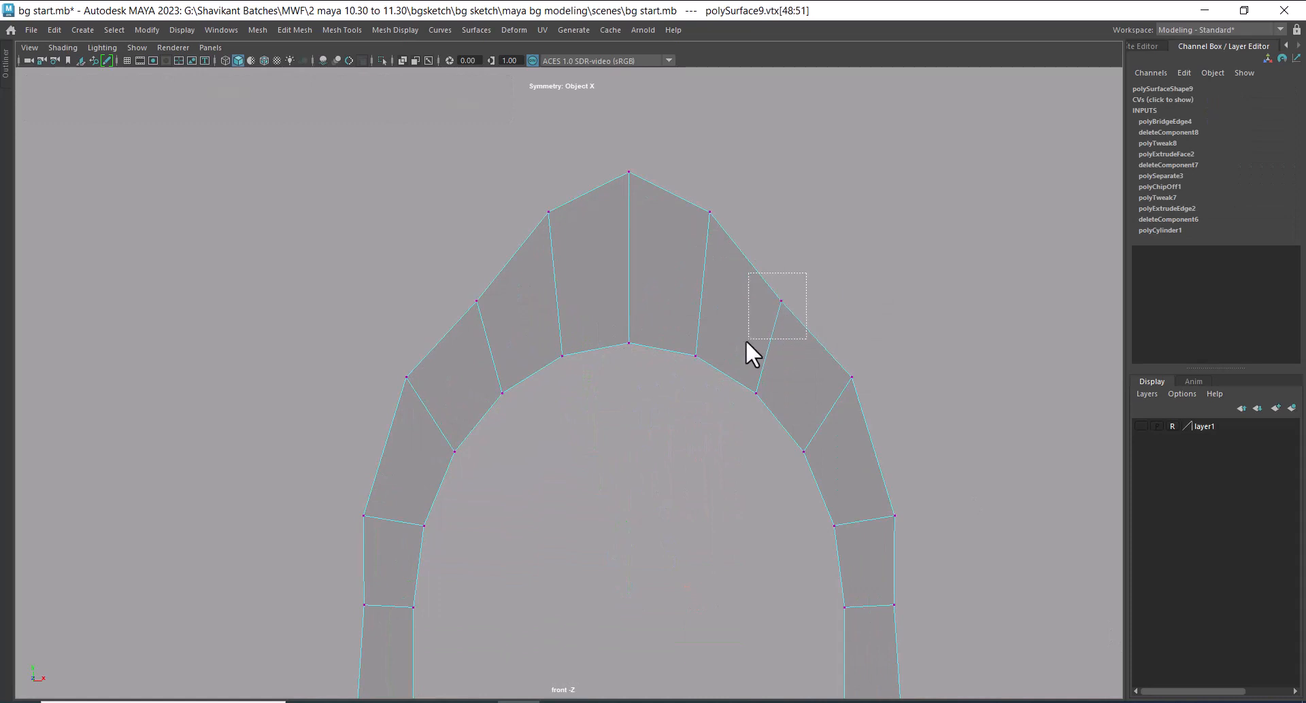
left_click_drag(781, 231, 790, 199)
middle_click_drag(833, 373, 538, 276, "alt")
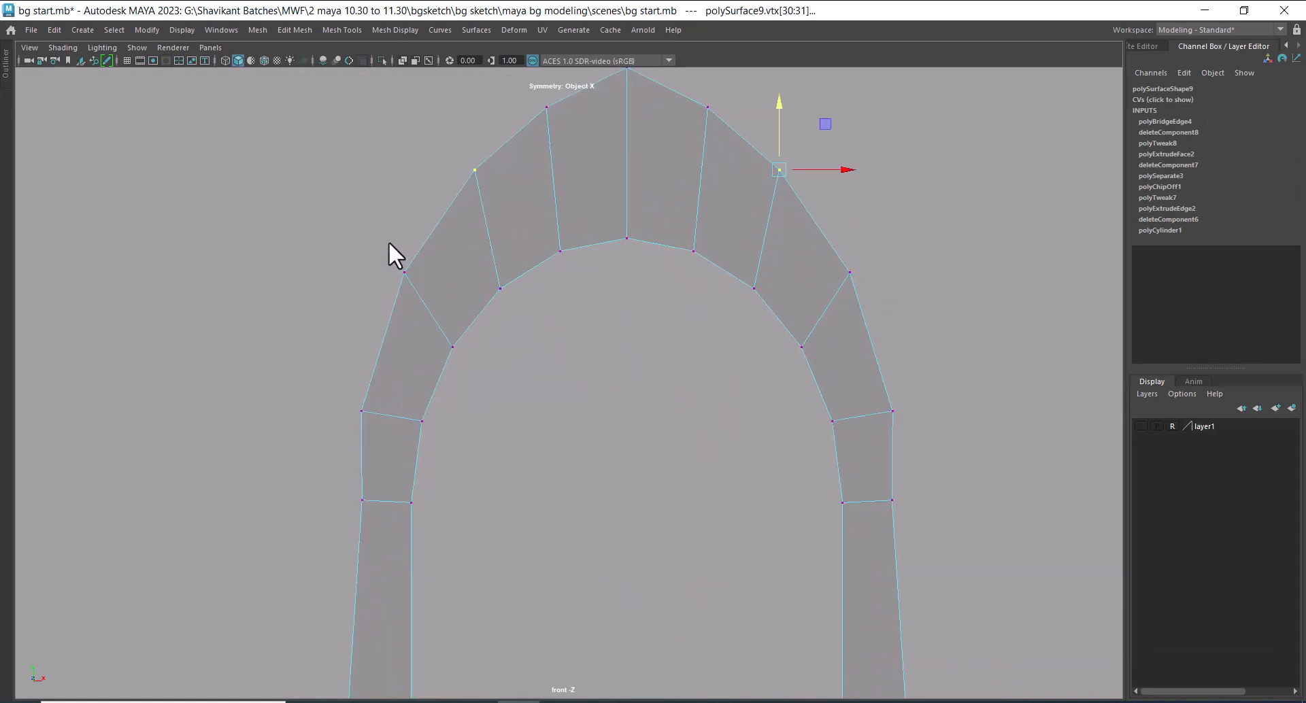
left_click_drag(388, 251, 429, 275)
left_click_drag(408, 204, 404, 210)
middle_click_drag(389, 457, 429, 195, "alt")
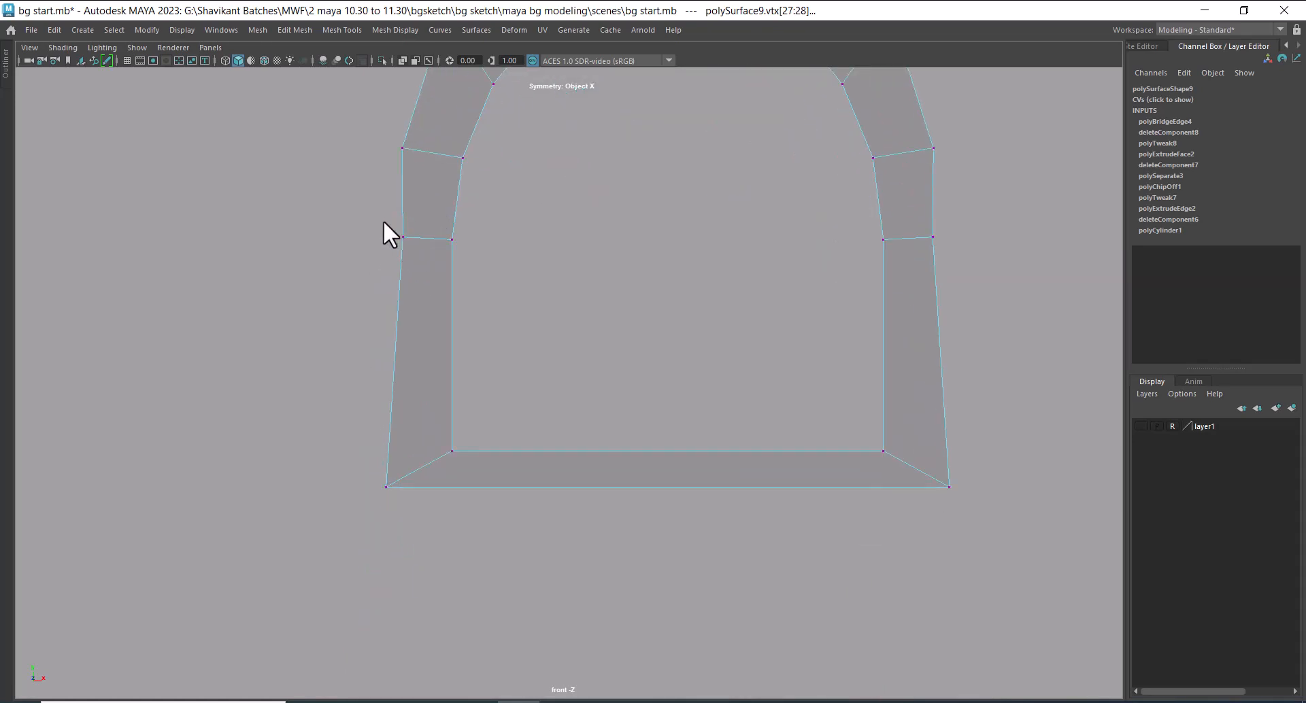
left_click_drag(382, 220, 459, 260)
Select the edge loop around the front inner opening of the door frame and bevel it
right_click_drag(705, 504, 738, 351, "alt")
middle_click_drag(739, 351, 734, 386, "alt")
right_click_drag(734, 386, 789, 356, "alt")
left_click(764, 366)
left_click_drag(782, 456, 891, 443, "alt")
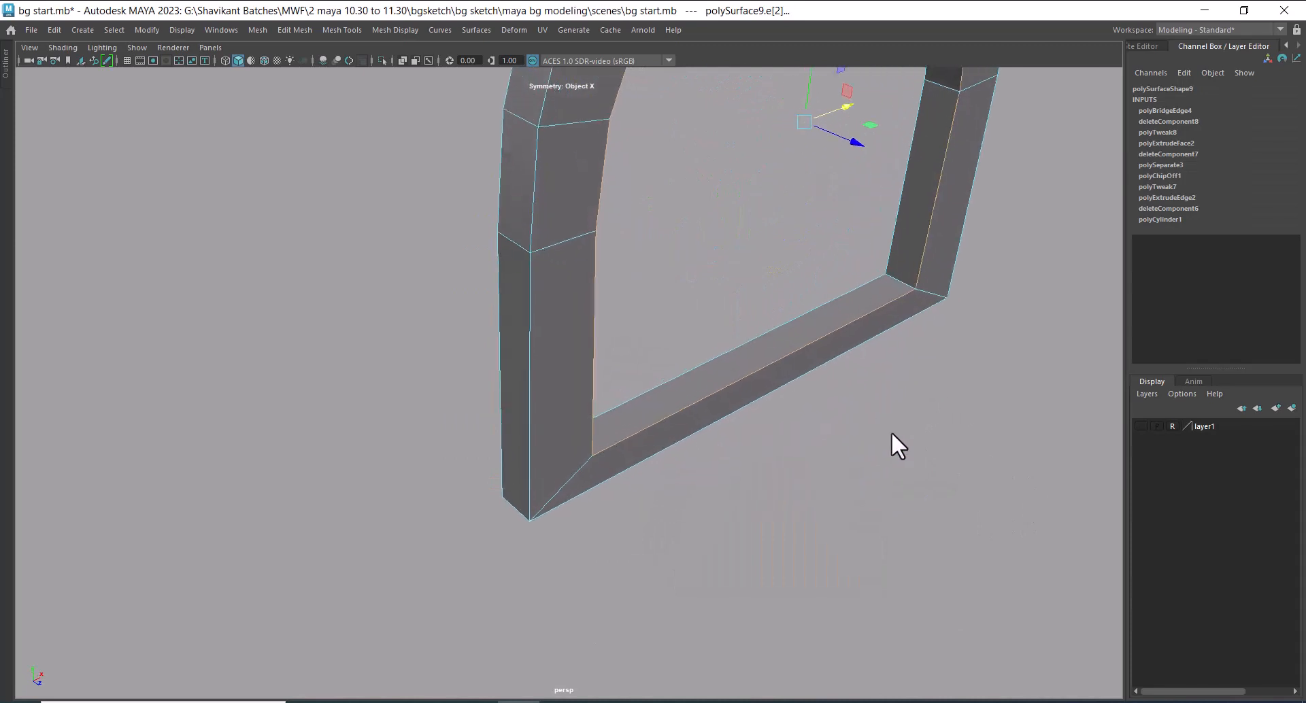
double_click(896, 191, "shift")
left_click_drag(843, 282, 727, 230, "alt")
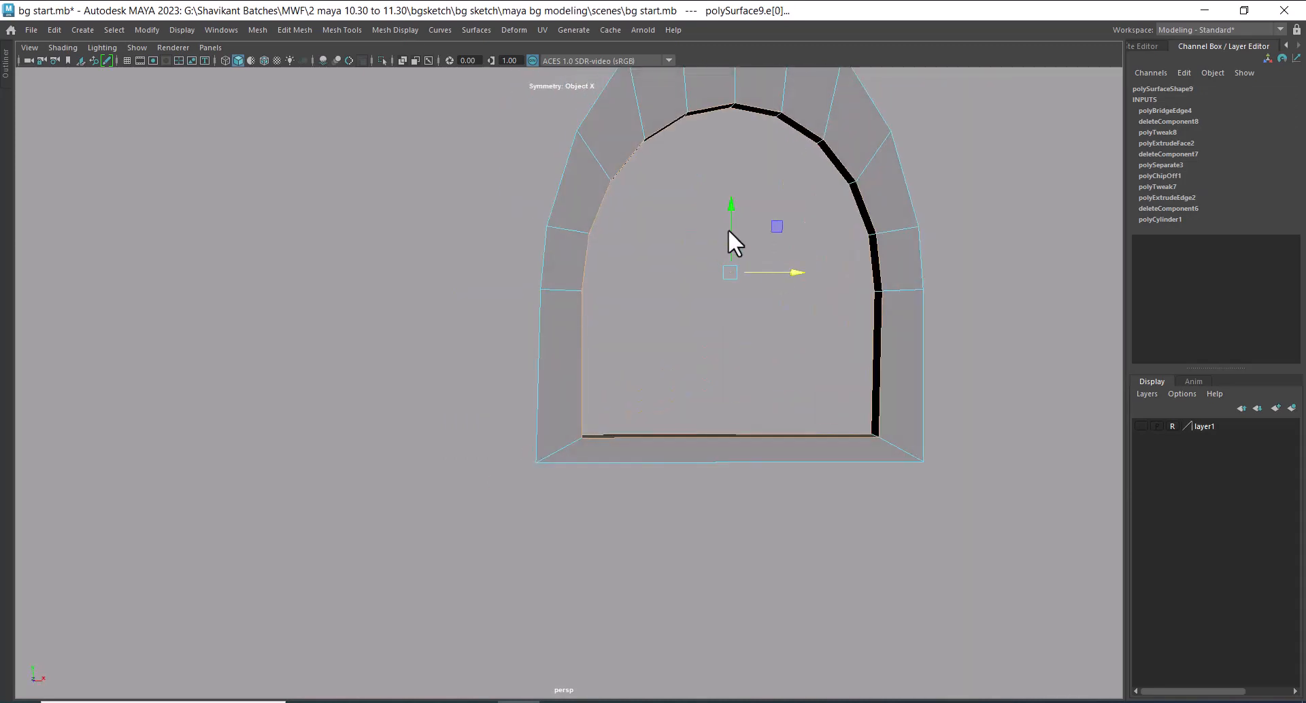
middle_click_drag(727, 230, 733, 330, "alt")
right_click_drag(733, 330, 797, 375, "alt")
left_click_drag(797, 375, 772, 458, "alt")
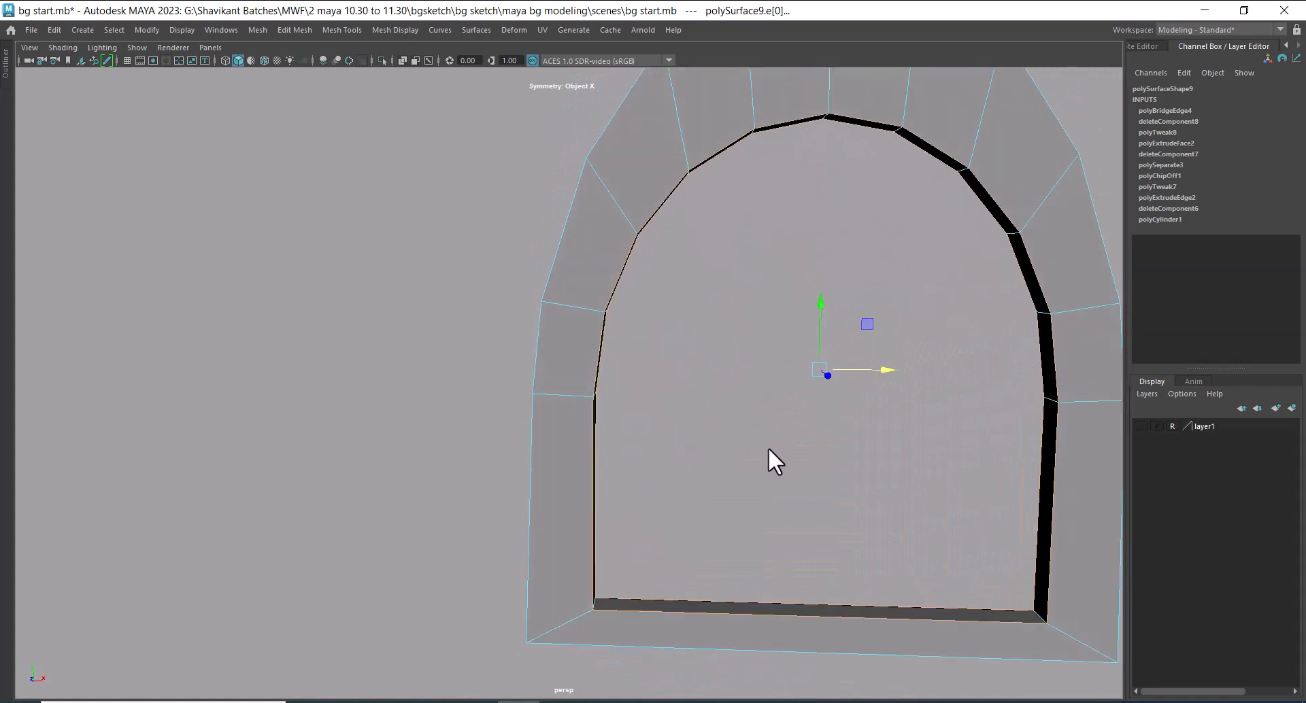
right_click_drag(733, 196, 777, 193, "shift")
right_click_drag(793, 190, 796, 196, "shift")
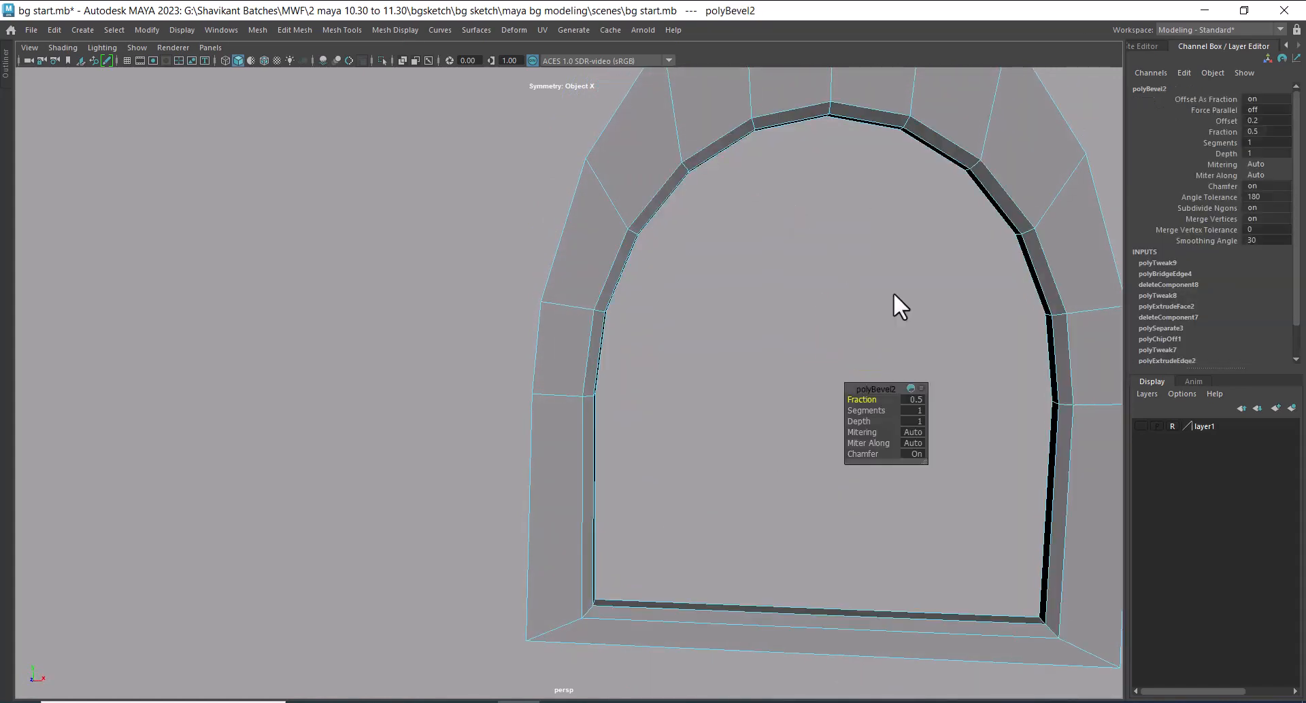
Set the frame's bevel to 3 segments with a fraction of 0.15 and deselect the frame
mouse_move(862, 409)
left_mouse_down()
mouse_move(879, 410)
mouse_move(847, 398)
left_mouse_up()
scroll(752, 300, "up", 6)
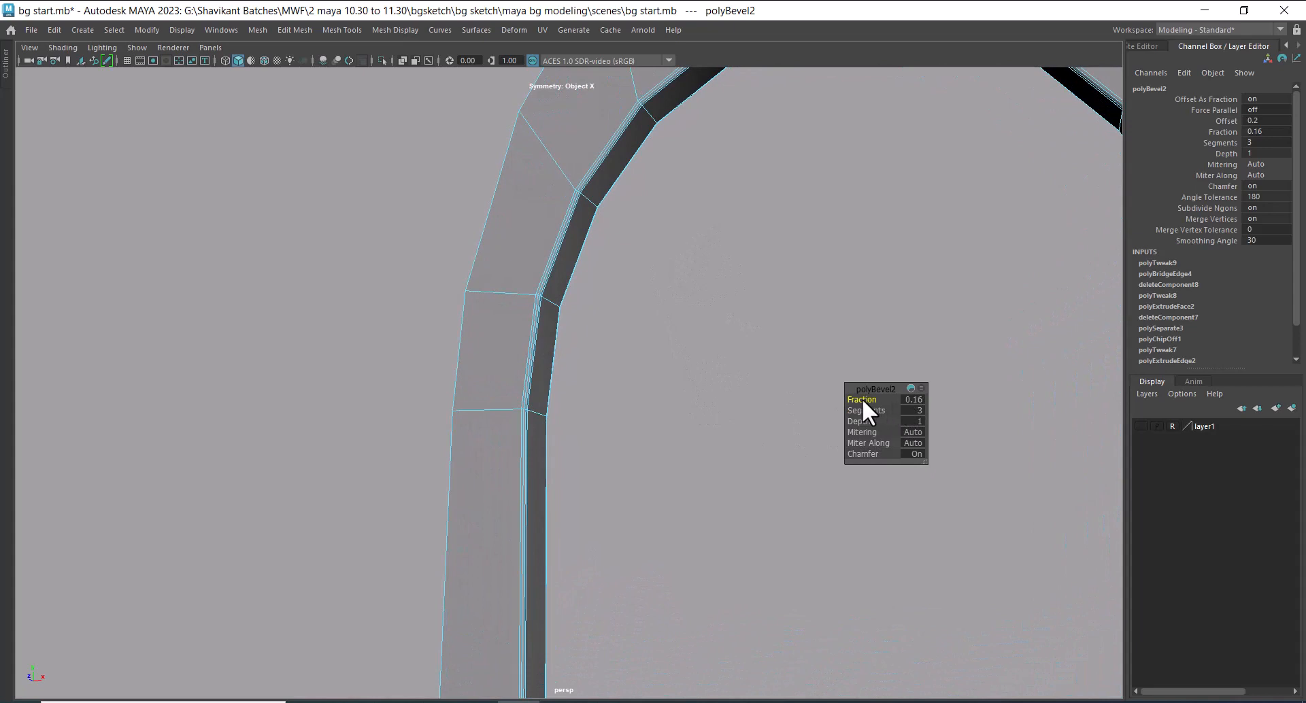
left_click_drag(862, 398, 865, 400)
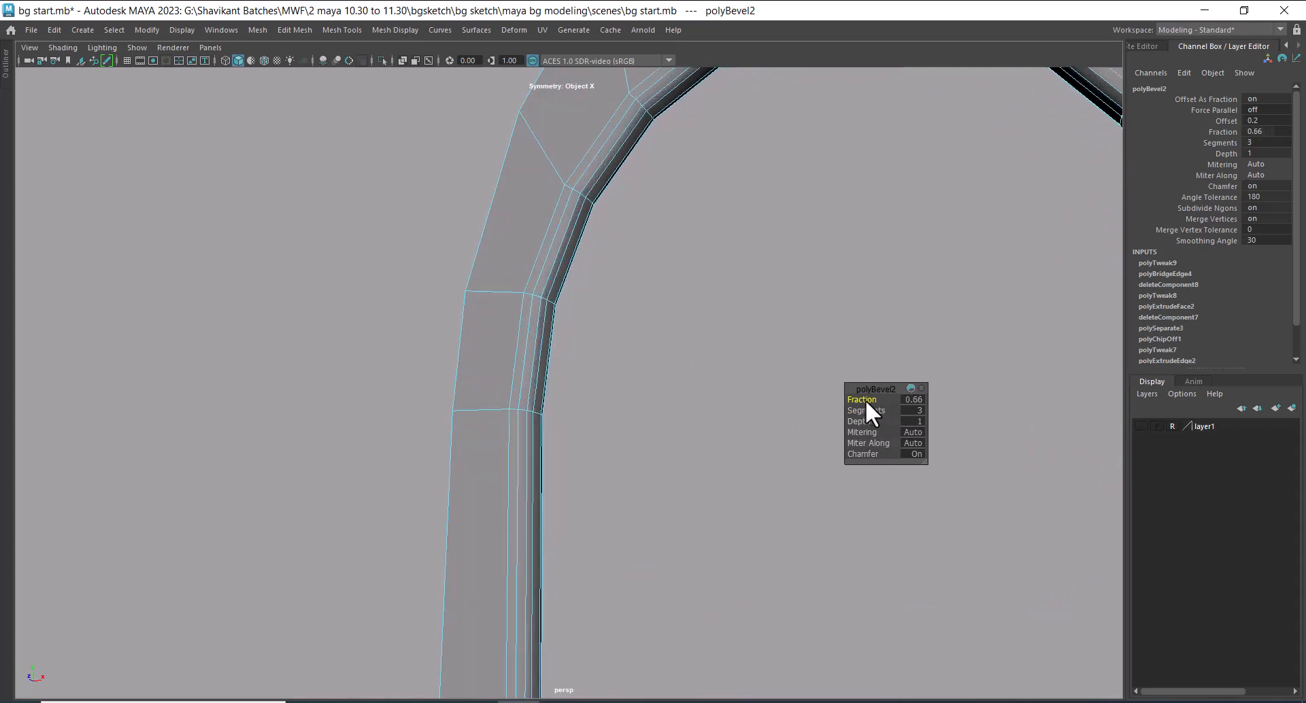
left_click(916, 400)
type("0.15")
key("Return")
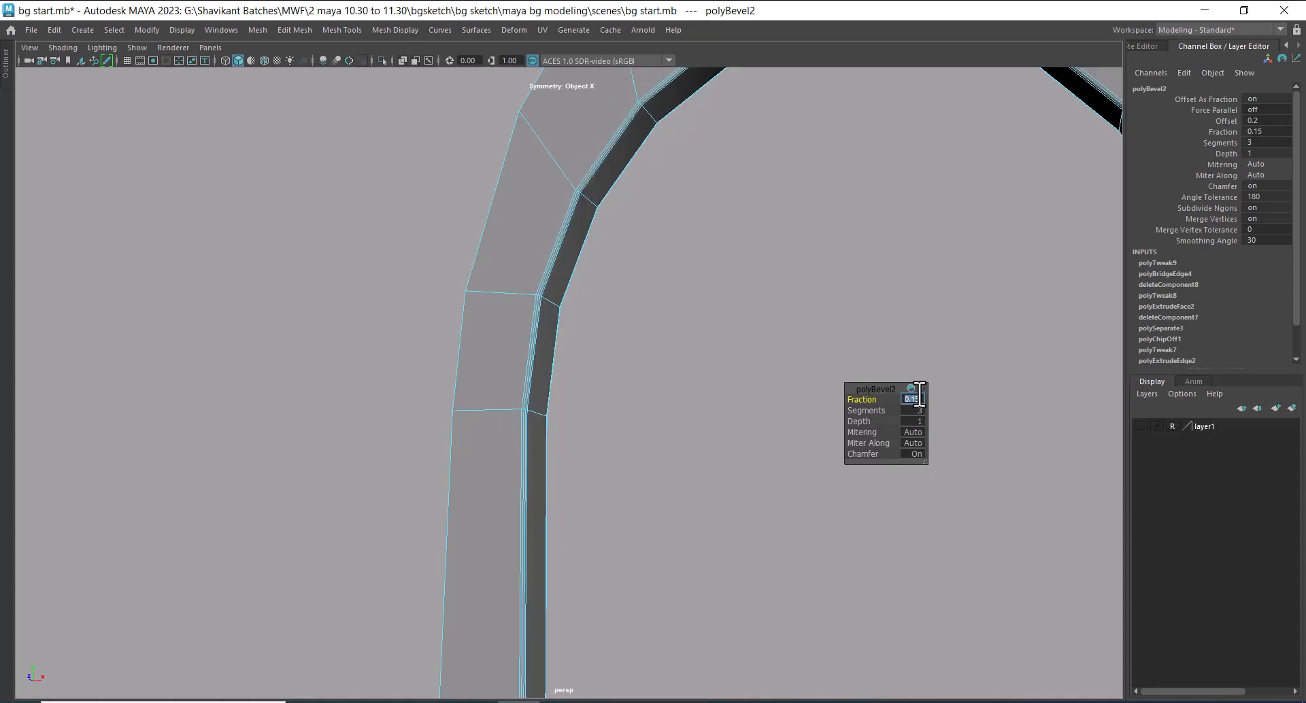
right_click_drag(559, 209, 693, 137)
left_click(692, 137)
Show all hidden objects so the whole house is displayed around the door frame
scroll(556, 344, "down", 5)
left_click_drag(556, 345, 818, 496, "alt")
scroll(716, 415, "down", 3)
scroll(794, 483, "down", 5)
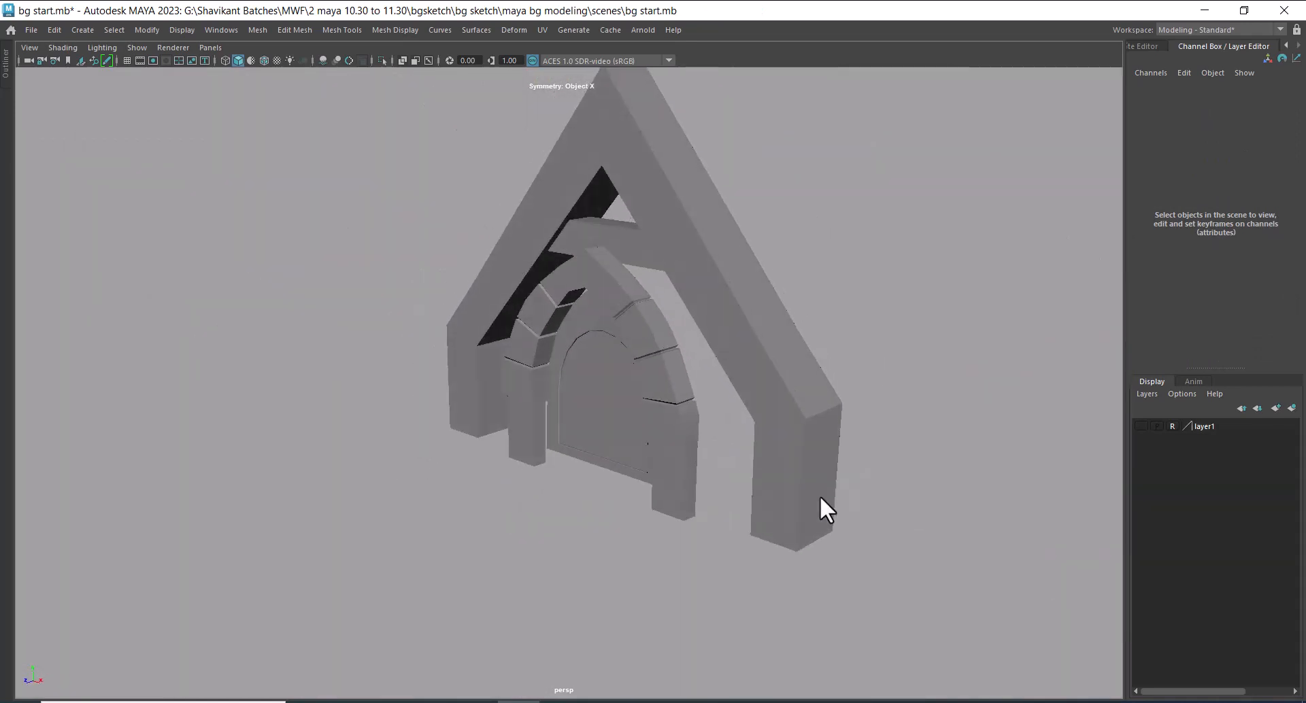
left_click(178, 30)
mouse_move(227, 126)
left_click(503, 175)
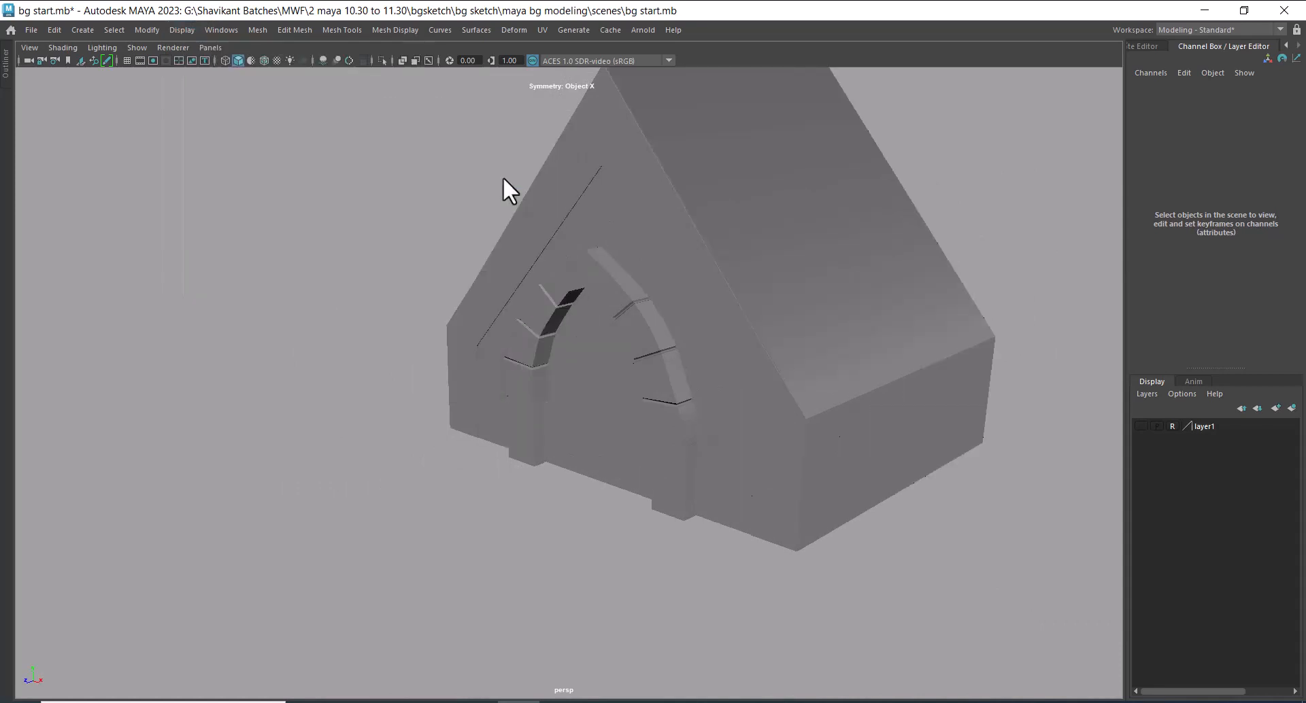
Scale the house body down uniformly to Scale X 9.376, Y 0.98 and Z 7.318, and restore the full interface
left_click_drag(503, 177, 821, 450, "alt")
left_click(780, 329)
key("w")
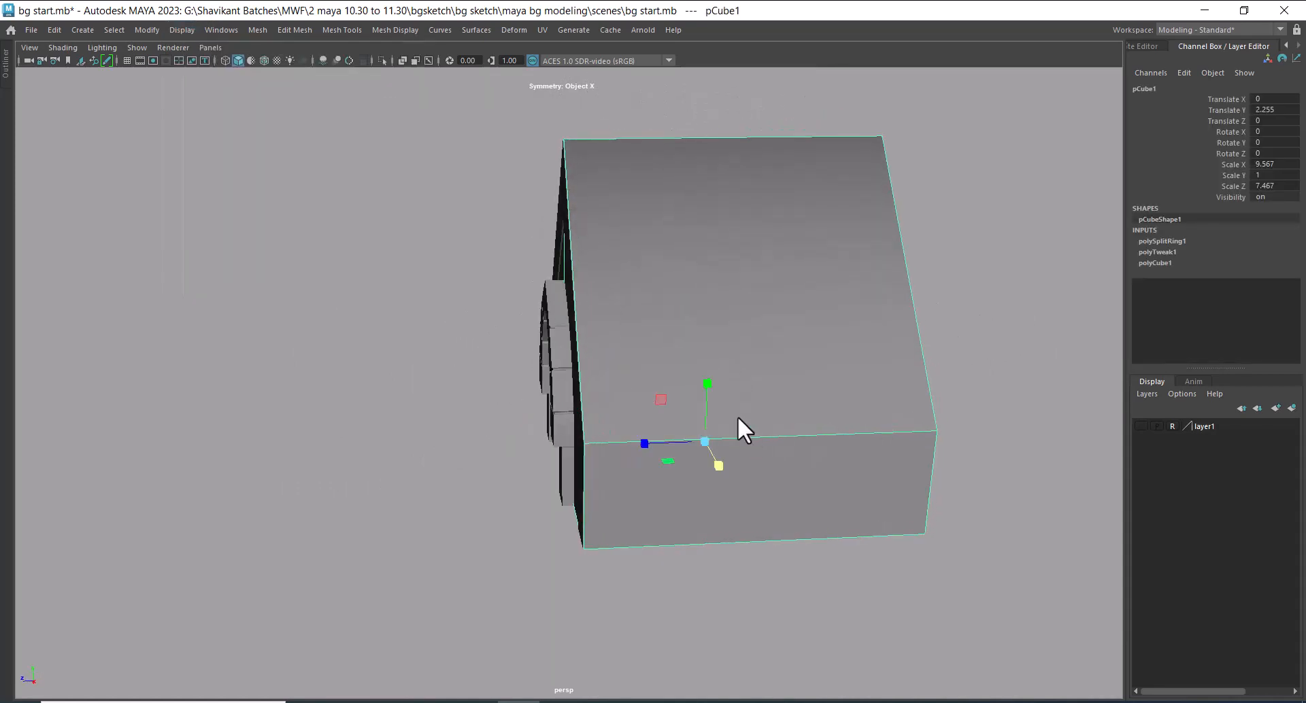
left_click_drag(704, 442, 851, 402)
key("ctrl+space")
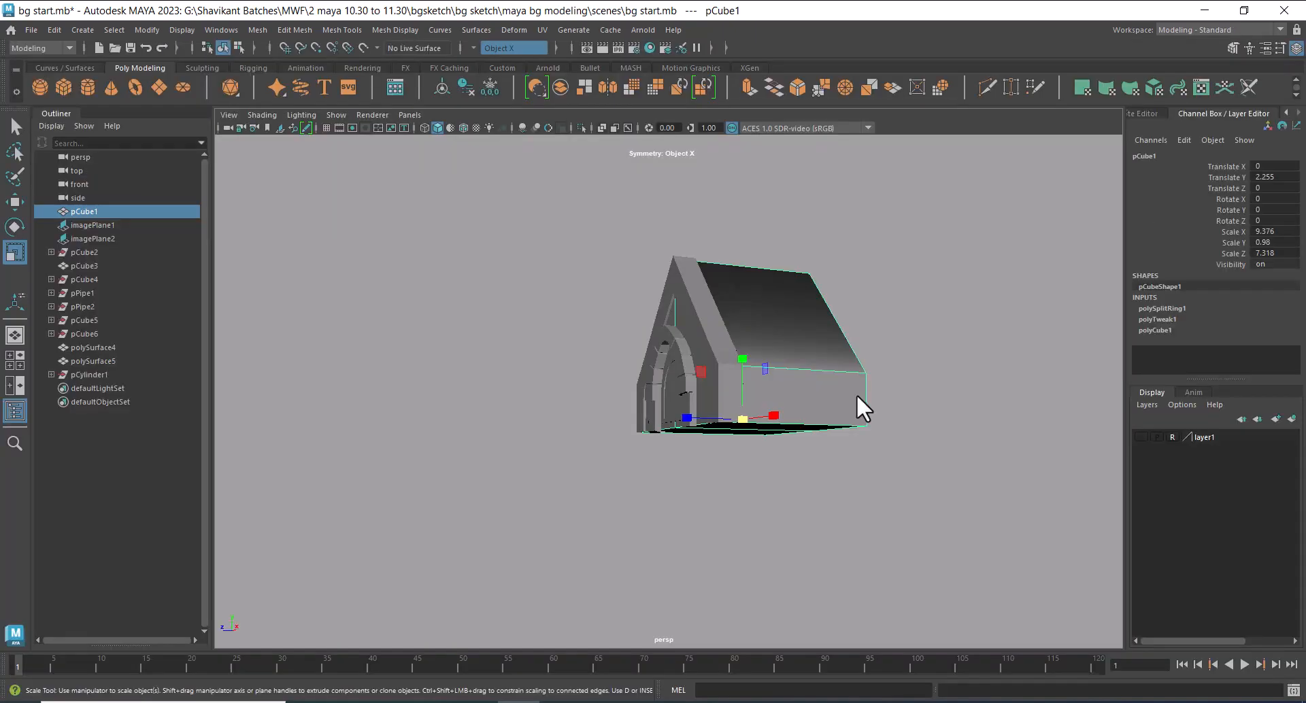
Switch to the four-view layout, select the front gable frame and display the layer1 reference sketches
key("space")
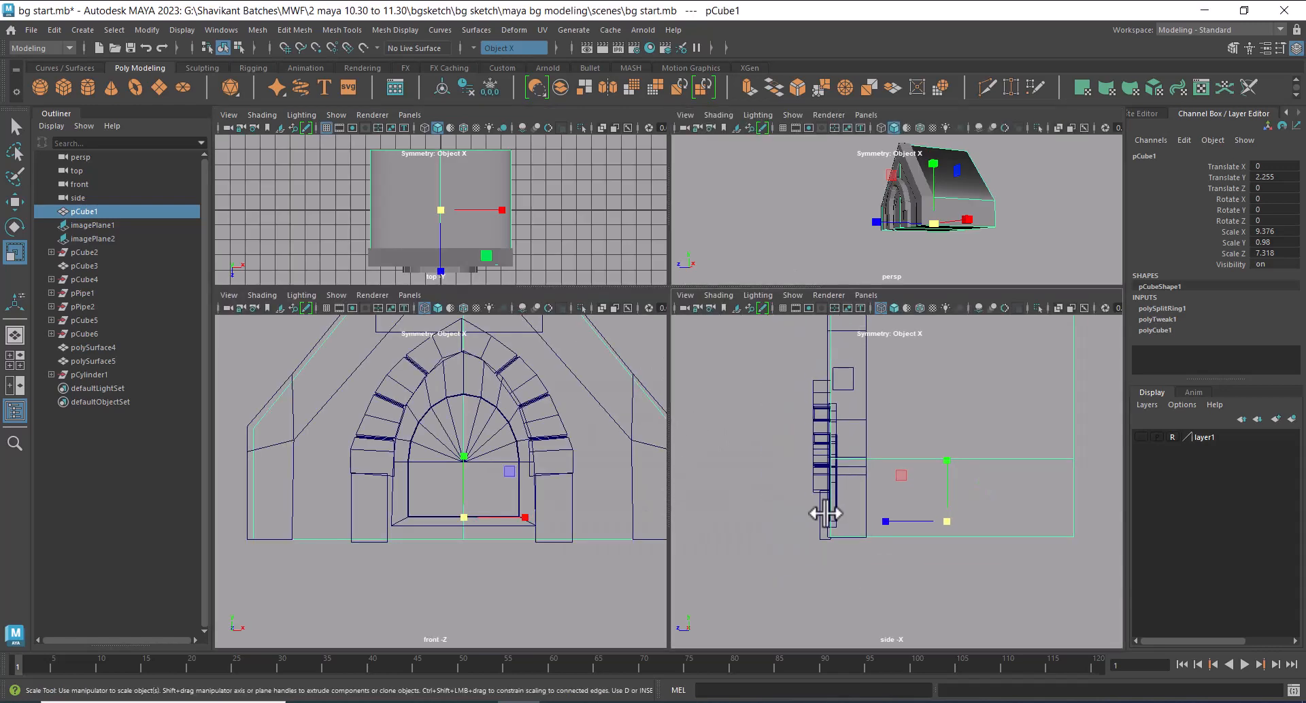
left_click(842, 465)
left_click(1140, 437)
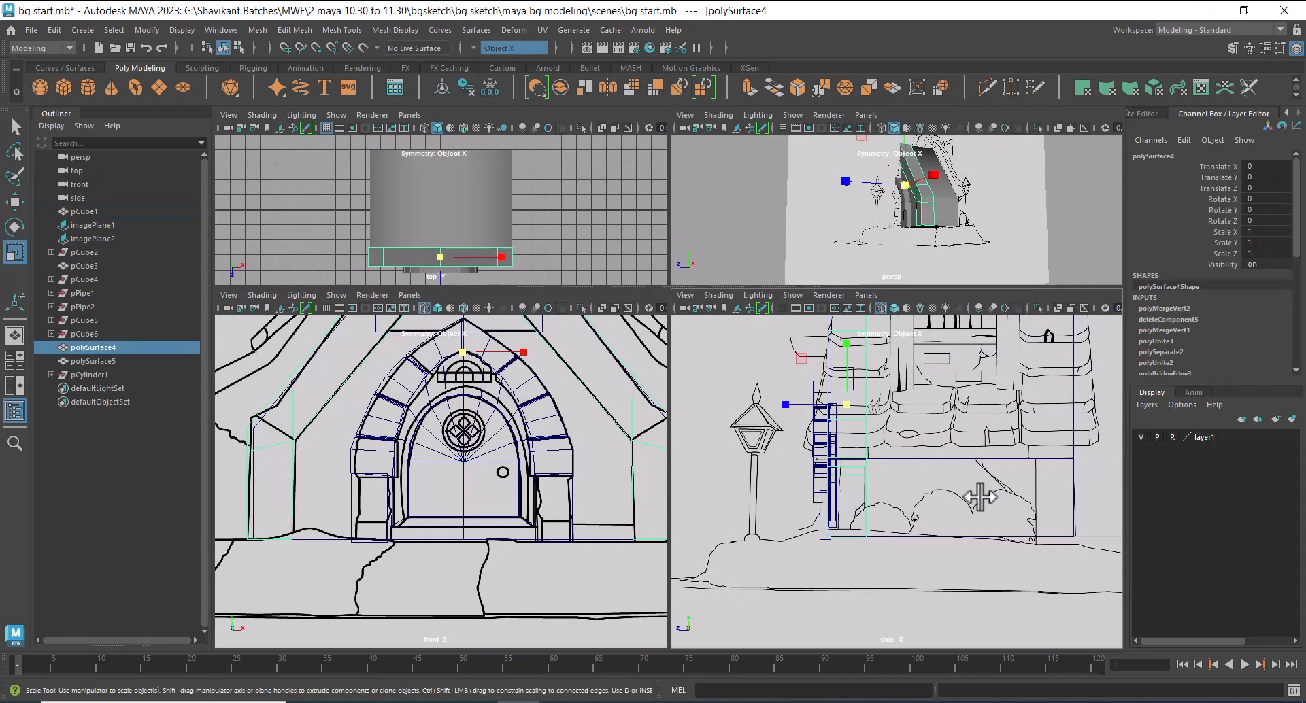
right_click_drag(980, 497, 892, 505, "alt")
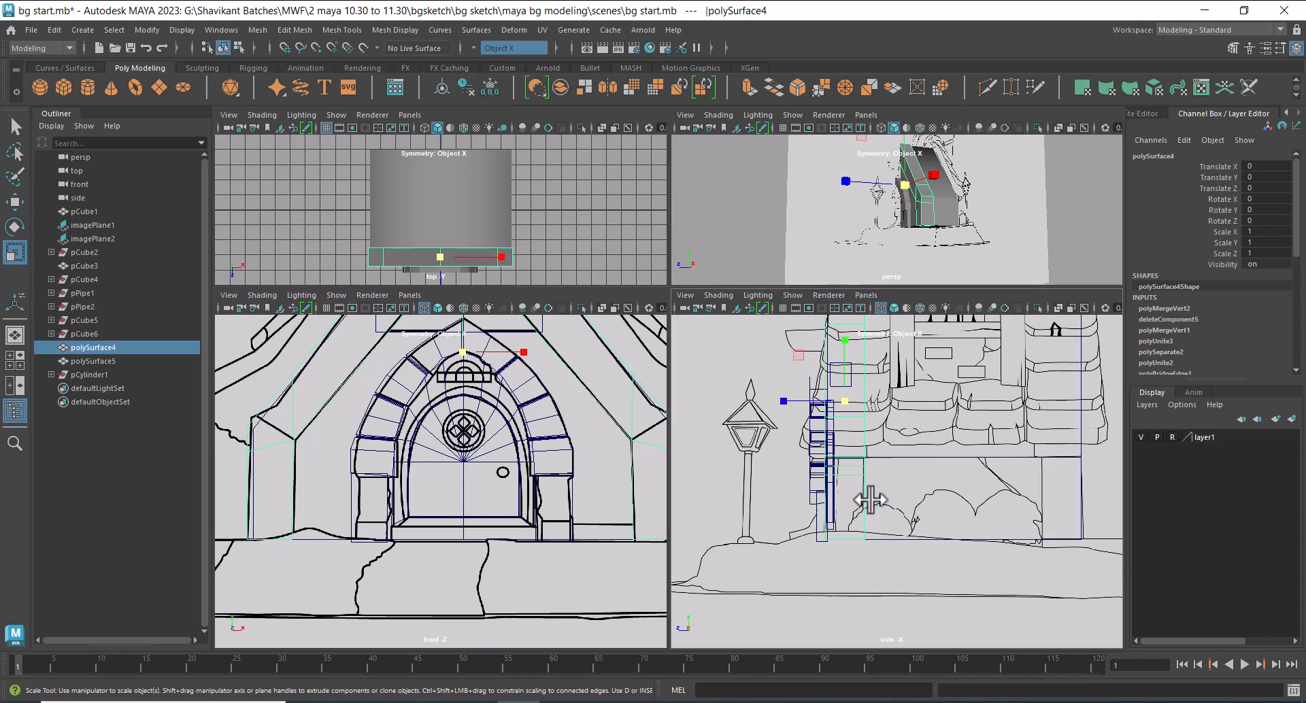
Duplicate the front gable frame and move the copy along the depth axis to the back of the house
key("w")
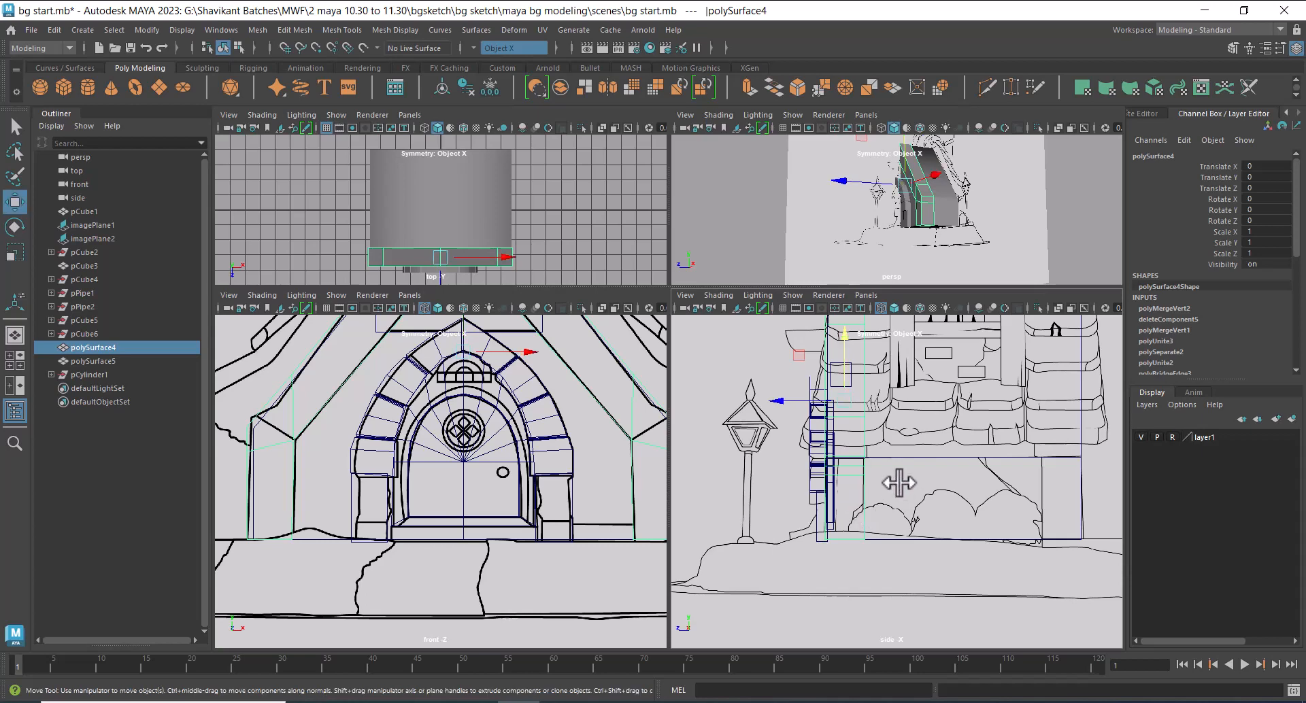
key("ctrl+d")
left_click_drag(785, 403, 999, 430)
mouse_move(961, 204)
left_mouse_down("alt")
mouse_move(929, 206)
mouse_move(982, 236)
mouse_move(947, 245)
mouse_move(985, 233)
mouse_move(975, 242)
left_mouse_up("alt")
Hide the reference sketches and examine the house body and both gable frames in the perspective view
left_click(1140, 438)
key("space")
scroll(727, 376, "up", 3)
left_click_drag(726, 376, 911, 507, "alt")
left_click(929, 434)
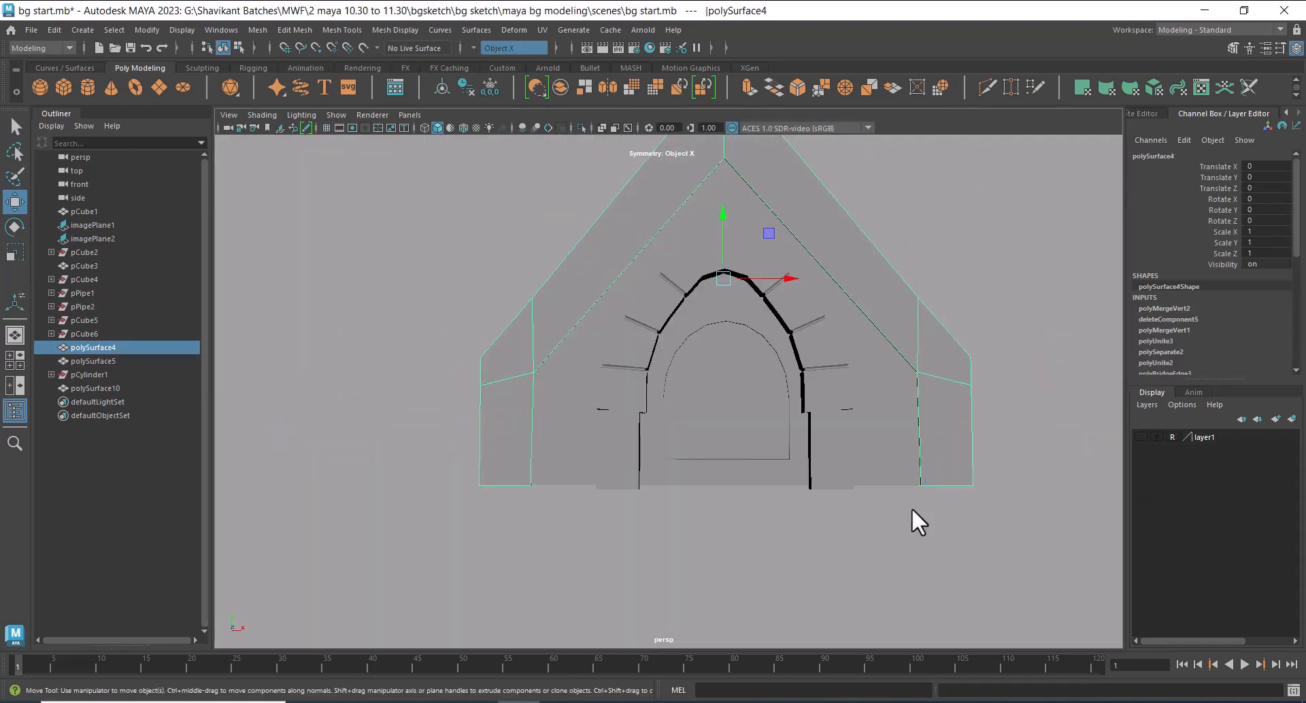
left_click_drag(688, 415, 836, 396, "alt")
left_click(838, 439)
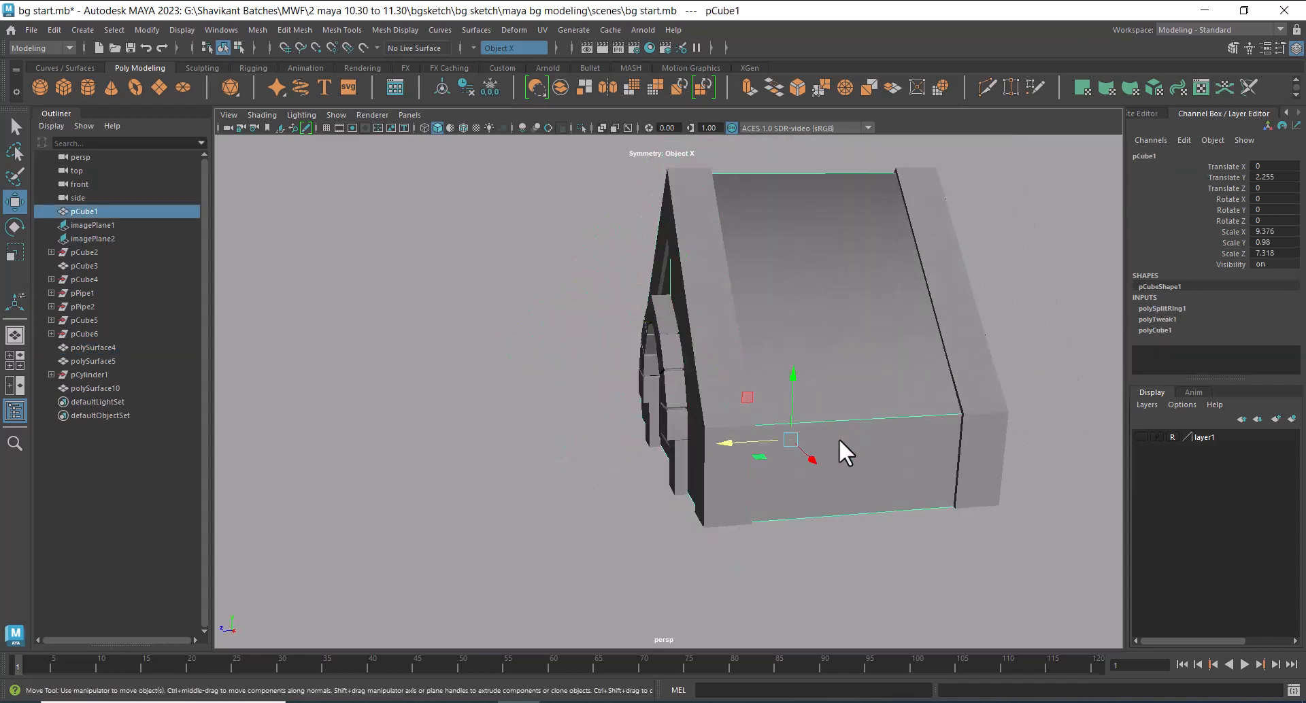
left_click_drag(838, 438, 862, 467, "alt")
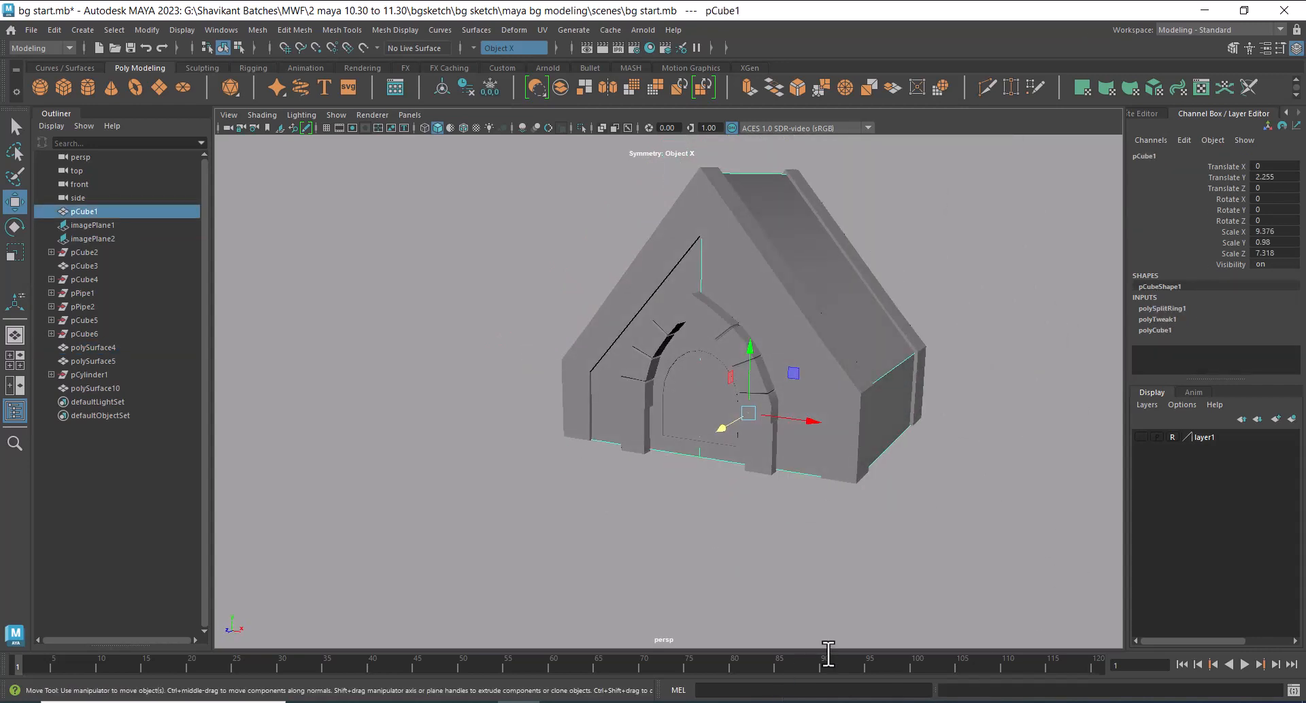
Turn the visibility of layer1 back on and view the model against the front sketch
left_click(1151, 437)
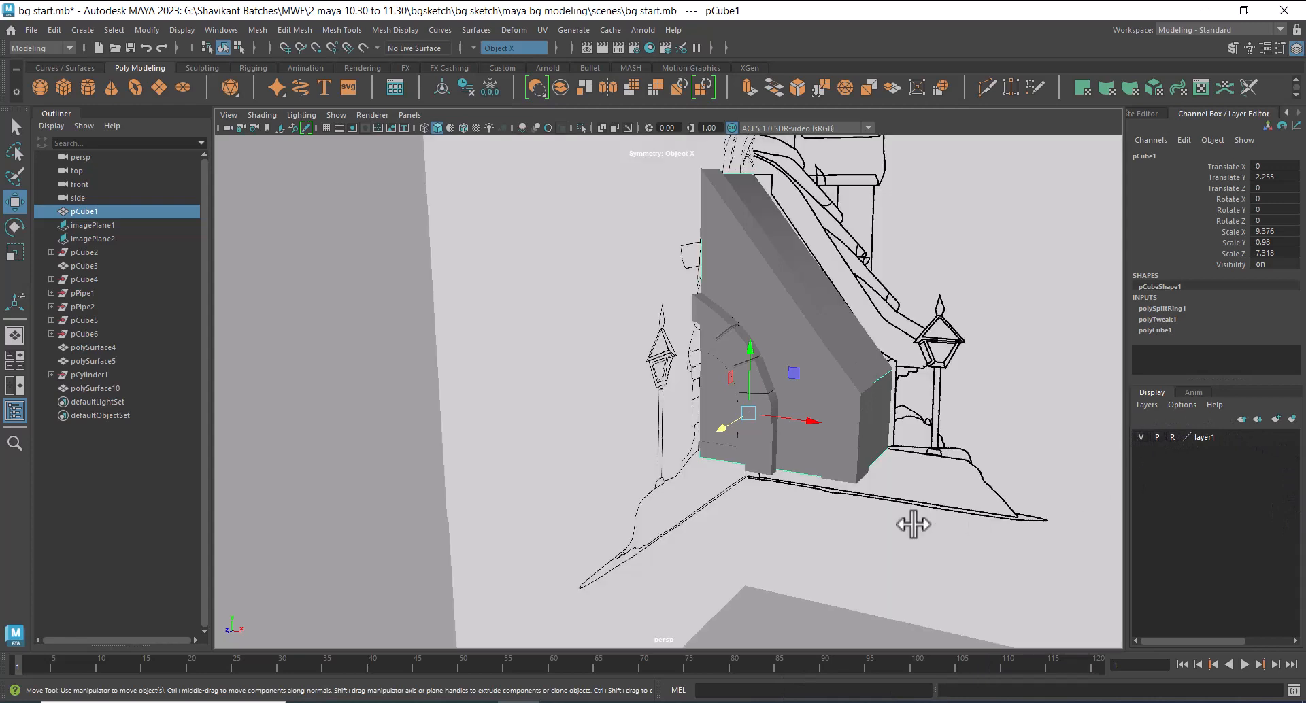
right_click_drag(913, 524, 693, 435, "alt")
left_click_drag(666, 408, 711, 367, "alt")
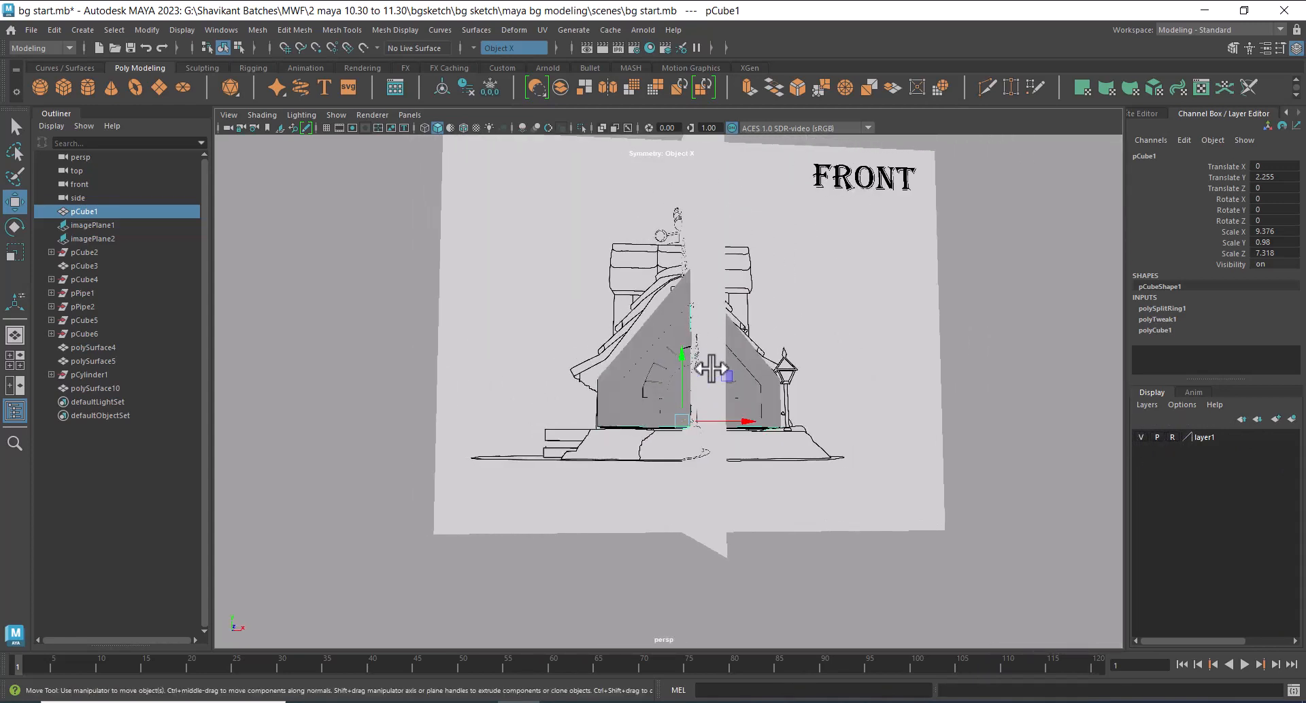